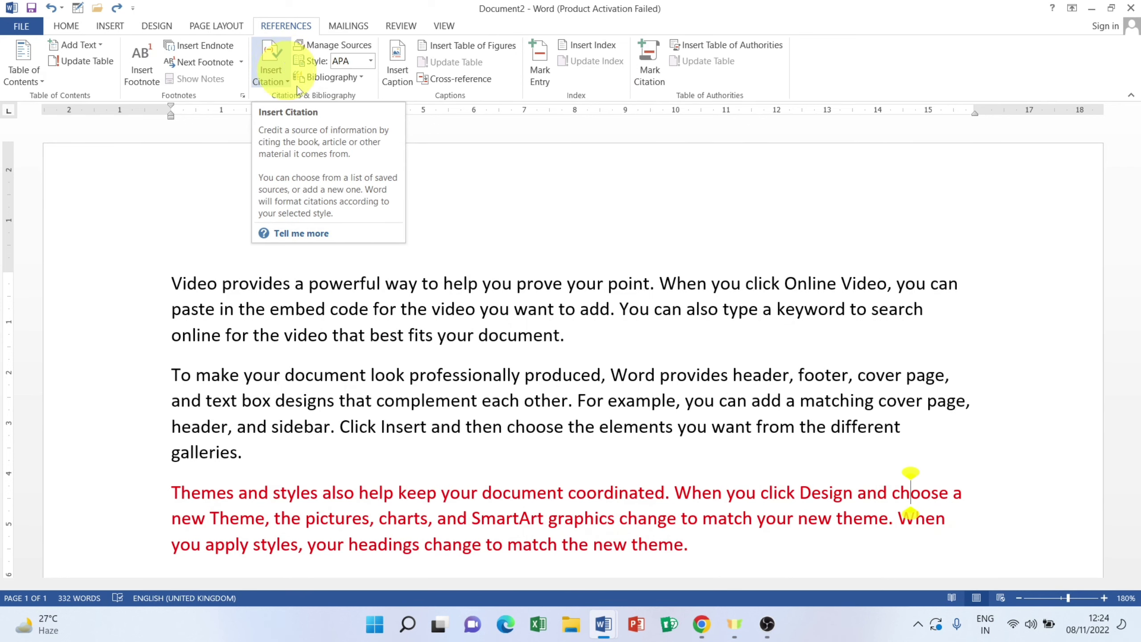
{"action": "scroll", "coordinate": [334, 355], "scroll_direction": "down", "scroll_amount": 1}
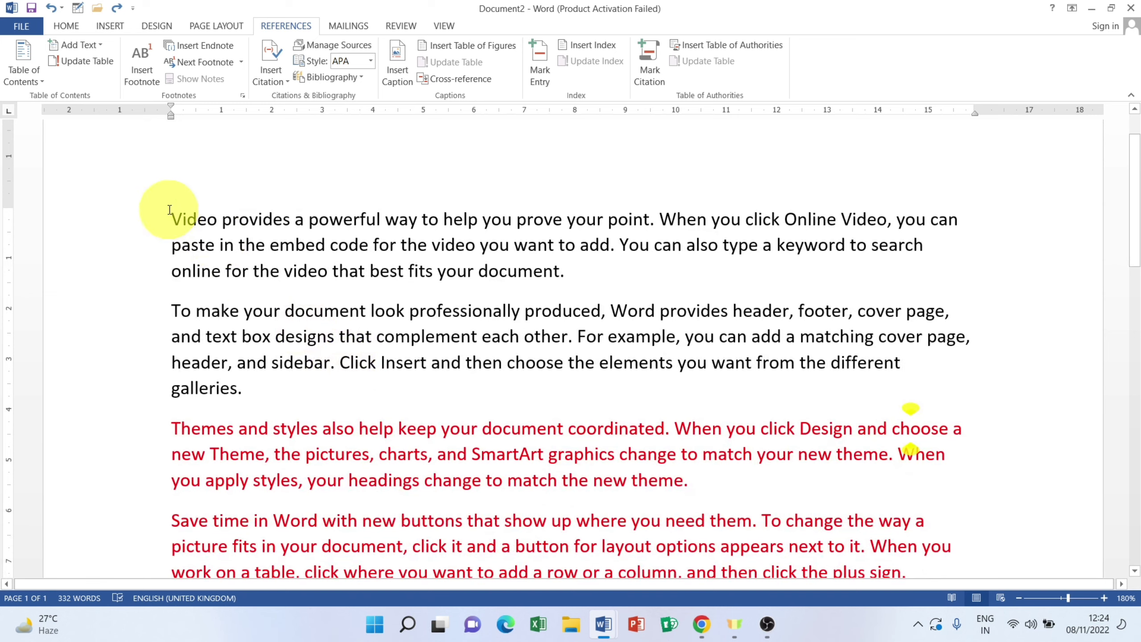
{"action": "left_click_drag", "start_coordinate": [168, 211], "coordinate": [260, 400]}
{"action": "scroll", "coordinate": [212, 320], "scroll_direction": "down", "scroll_amount": 3}
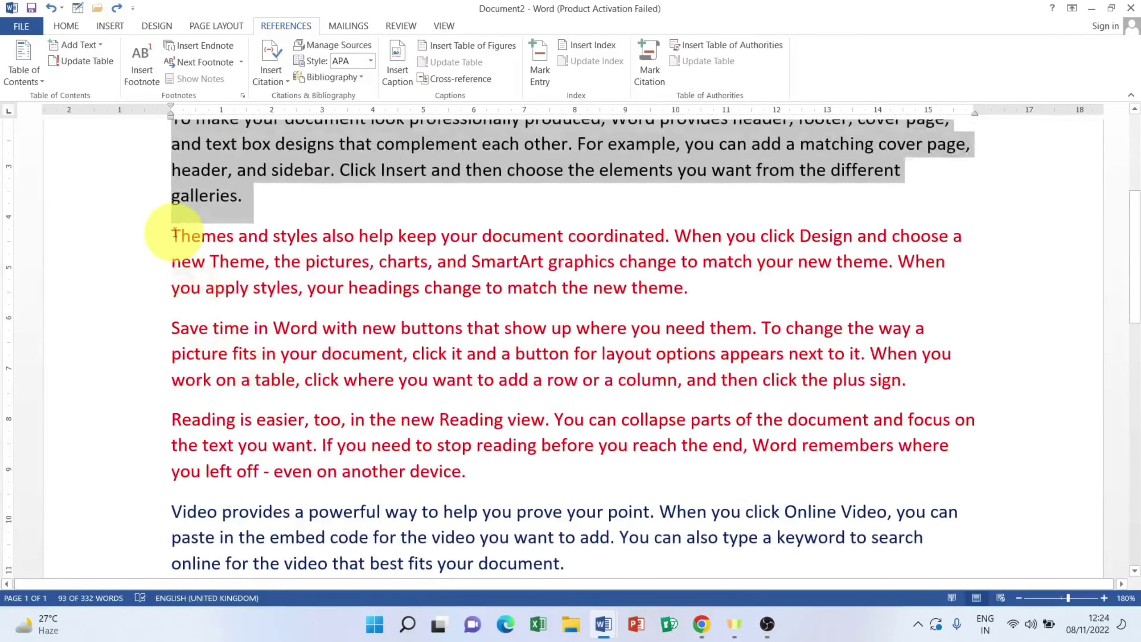
{"action": "left_click_drag", "start_coordinate": [166, 227], "coordinate": [492, 473]}
{"action": "scroll", "coordinate": [292, 382], "scroll_direction": "down", "scroll_amount": 4}
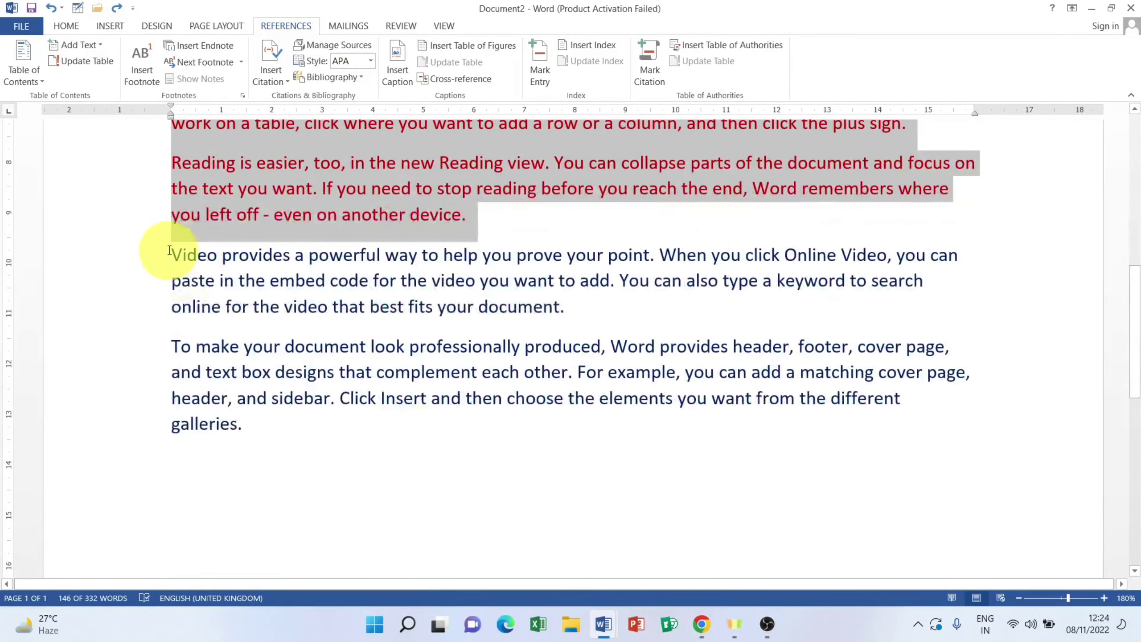
{"action": "left_click_drag", "start_coordinate": [167, 253], "coordinate": [238, 427]}
{"action": "scroll", "coordinate": [277, 381], "scroll_direction": "up", "scroll_amount": 1}
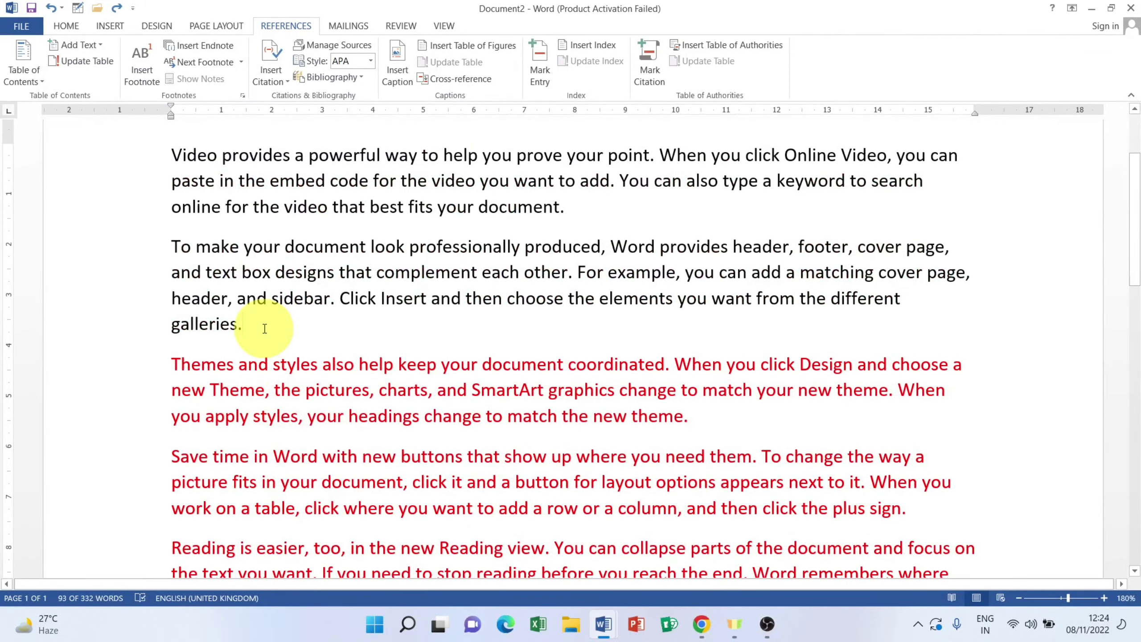
{"action": "left_click_drag", "start_coordinate": [263, 326], "coordinate": [160, 153]}
{"action": "scroll", "coordinate": [204, 311], "scroll_direction": "down", "scroll_amount": 3}
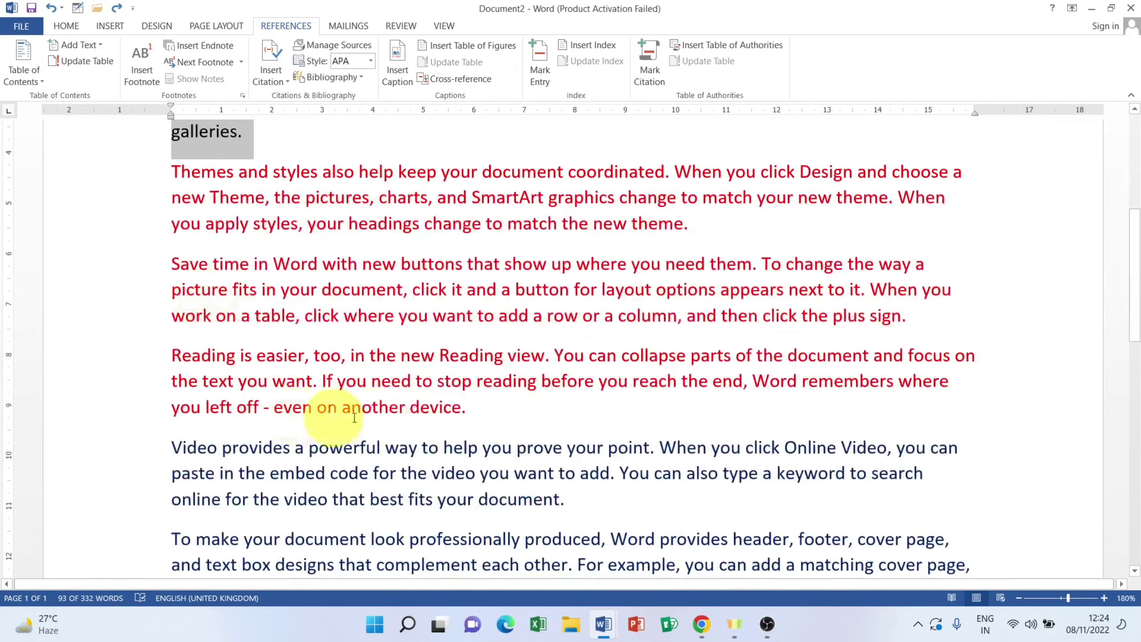
{"action": "left_click_drag", "start_coordinate": [467, 408], "coordinate": [127, 183]}
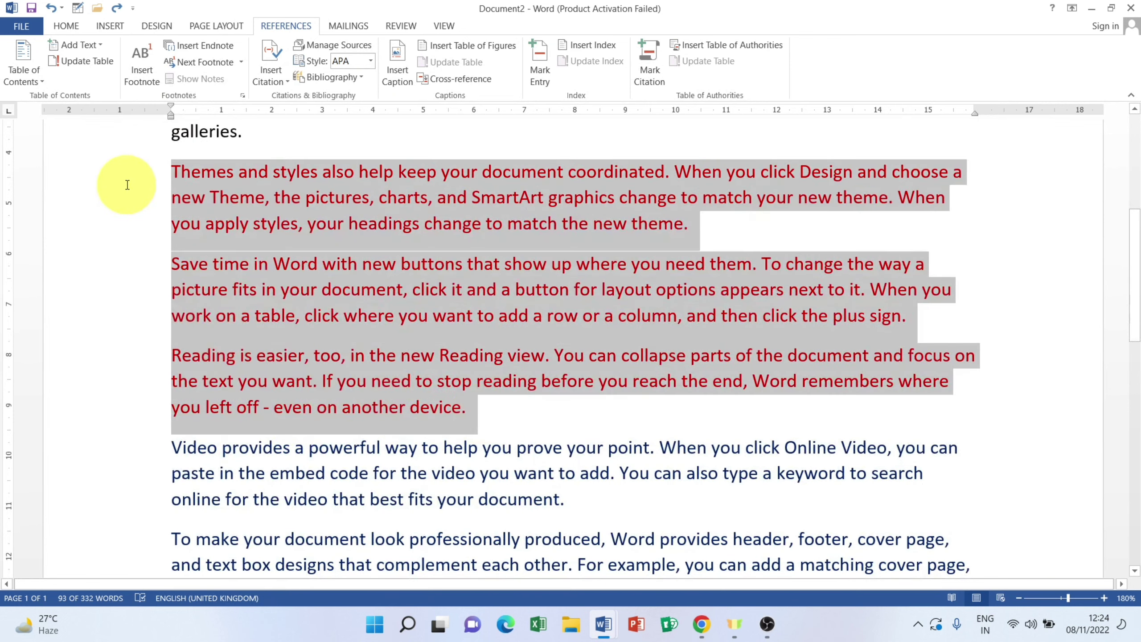
{"action": "scroll", "coordinate": [395, 321], "scroll_direction": "down", "scroll_amount": 5}
{"action": "scroll", "coordinate": [304, 334], "scroll_direction": "up", "scroll_amount": 2}
{"action": "scroll", "coordinate": [304, 334], "scroll_direction": "up", "scroll_amount": 1}
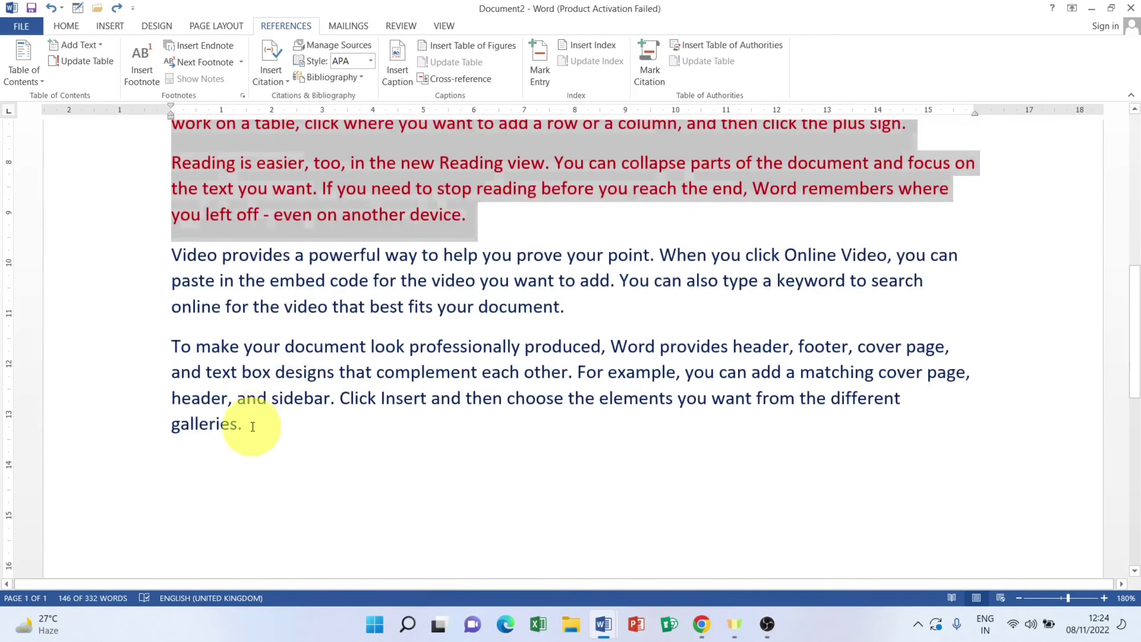
{"action": "left_click_drag", "start_coordinate": [254, 424], "coordinate": [160, 252]}
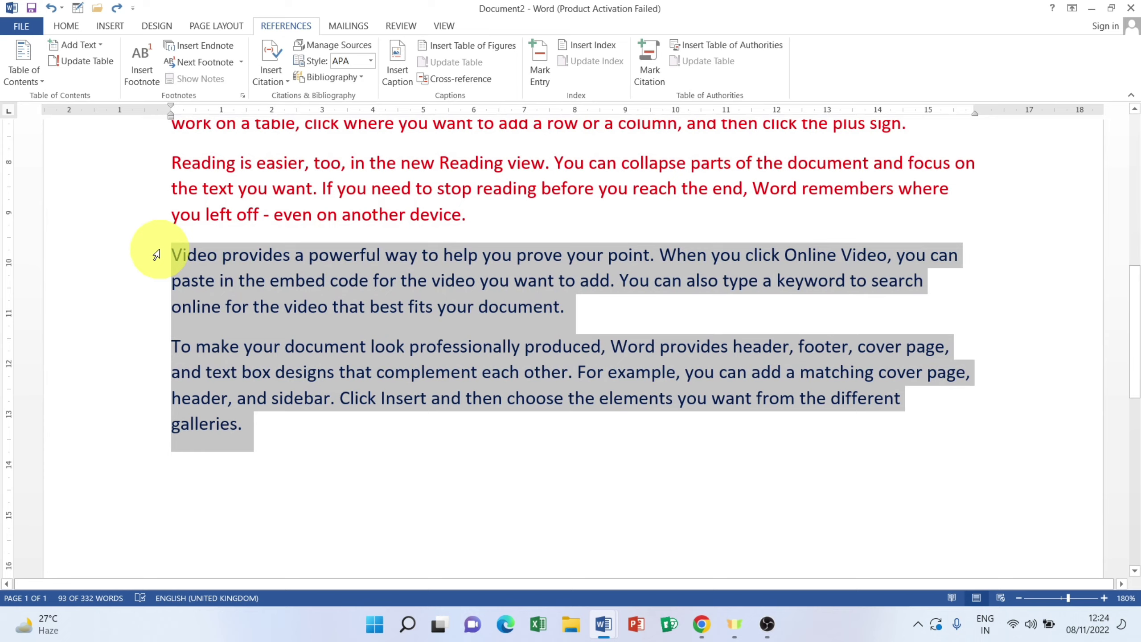
{"action": "scroll", "coordinate": [357, 313], "scroll_direction": "up", "scroll_amount": 8}
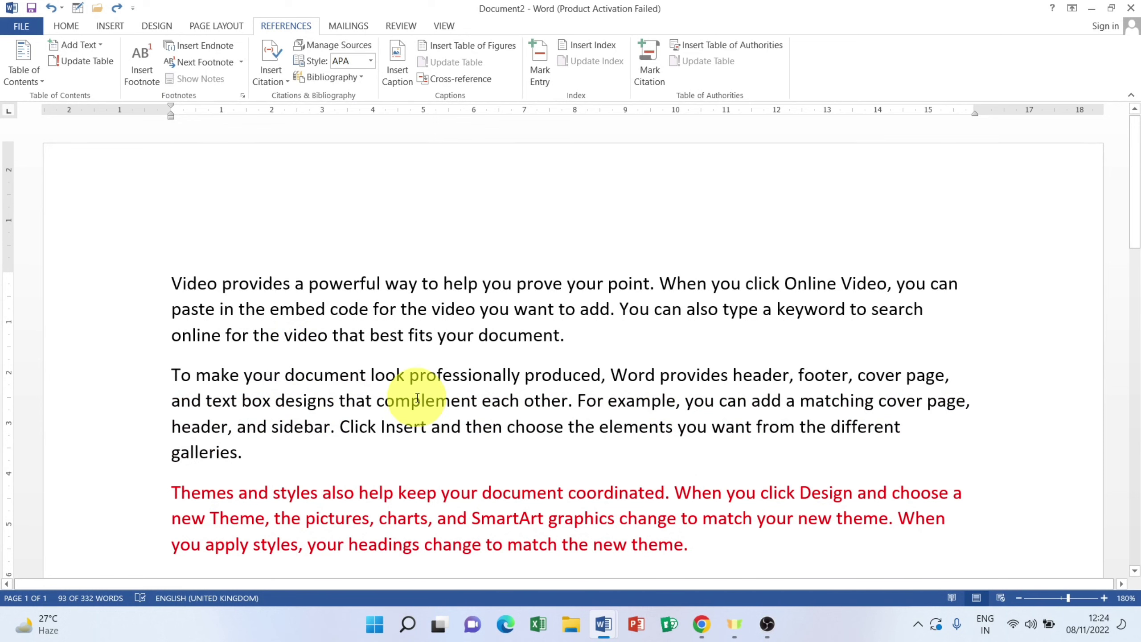
{"action": "scroll", "coordinate": [426, 402], "scroll_direction": "down", "scroll_amount": 3}
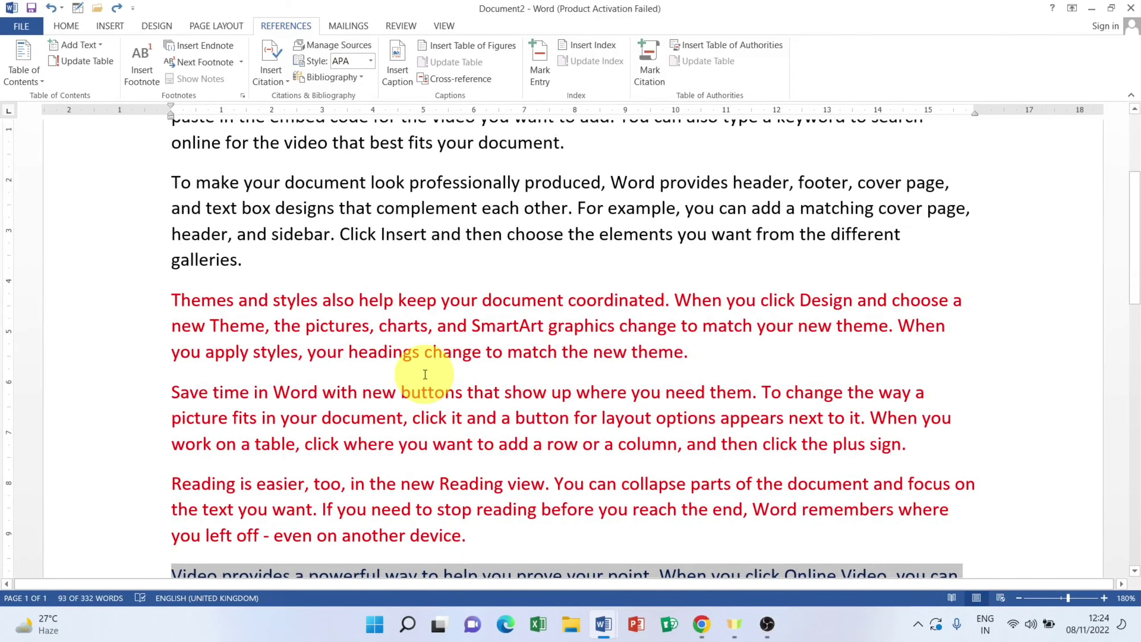
{"action": "scroll", "coordinate": [265, 262], "scroll_direction": "up", "scroll_amount": 2}
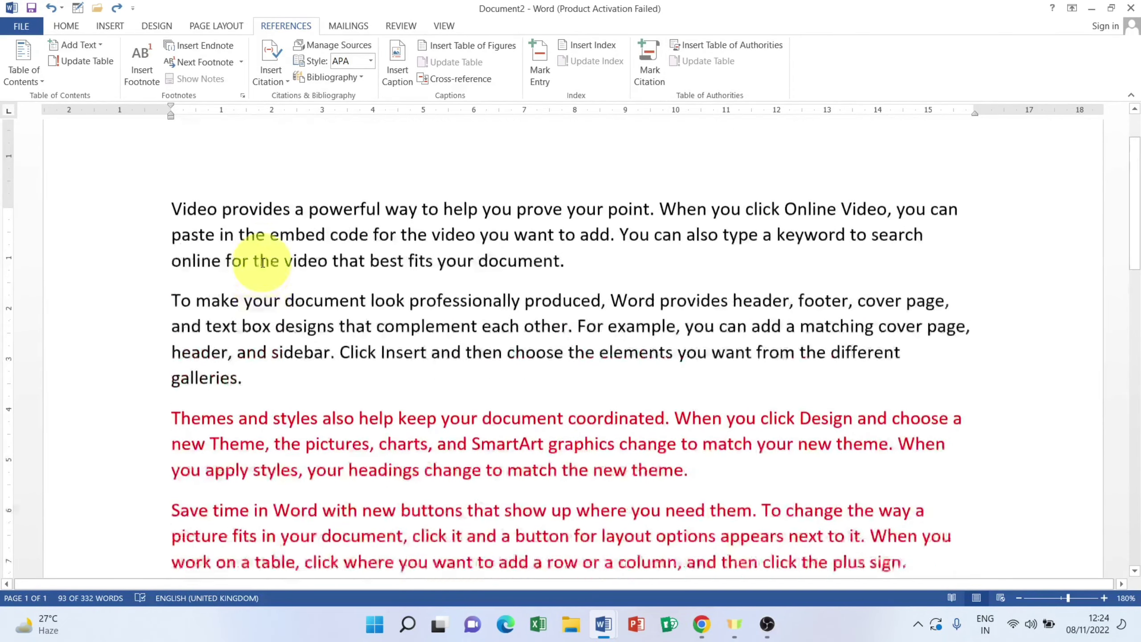
{"action": "scroll", "coordinate": [263, 264], "scroll_direction": "down", "scroll_amount": 3}
{"action": "left_click_drag", "start_coordinate": [480, 472], "coordinate": [169, 231]}
{"action": "scroll", "coordinate": [352, 391], "scroll_direction": "down", "scroll_amount": 3}
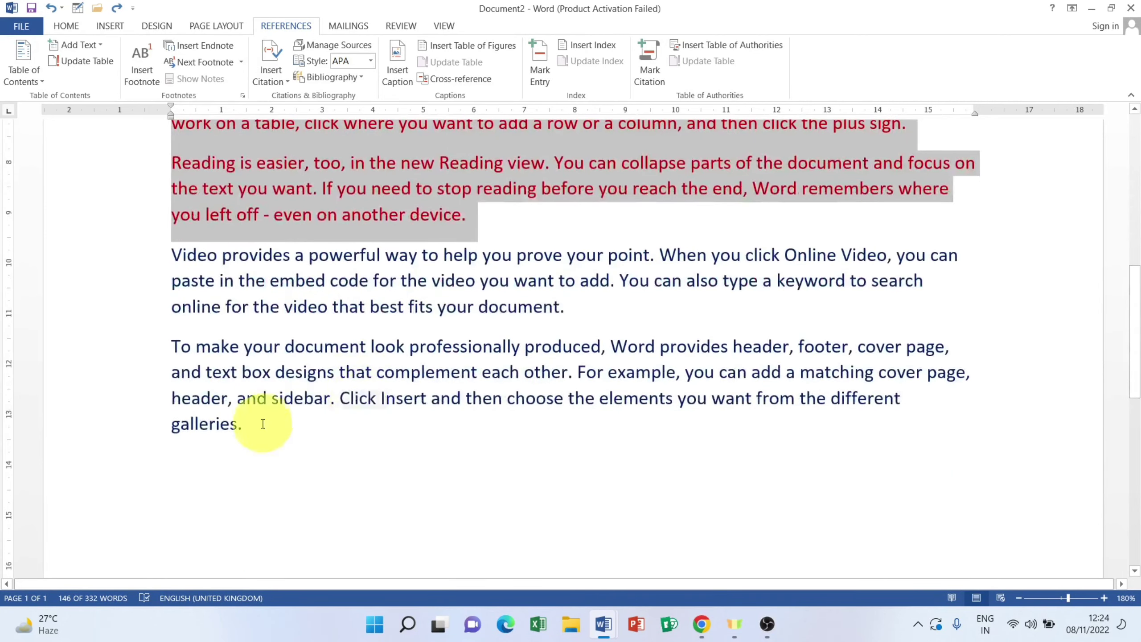
{"action": "left_click", "coordinate": [218, 406]}
{"action": "left_click_drag", "start_coordinate": [243, 424], "coordinate": [165, 247]}
{"action": "scroll", "coordinate": [272, 275], "scroll_direction": "up", "scroll_amount": 3}
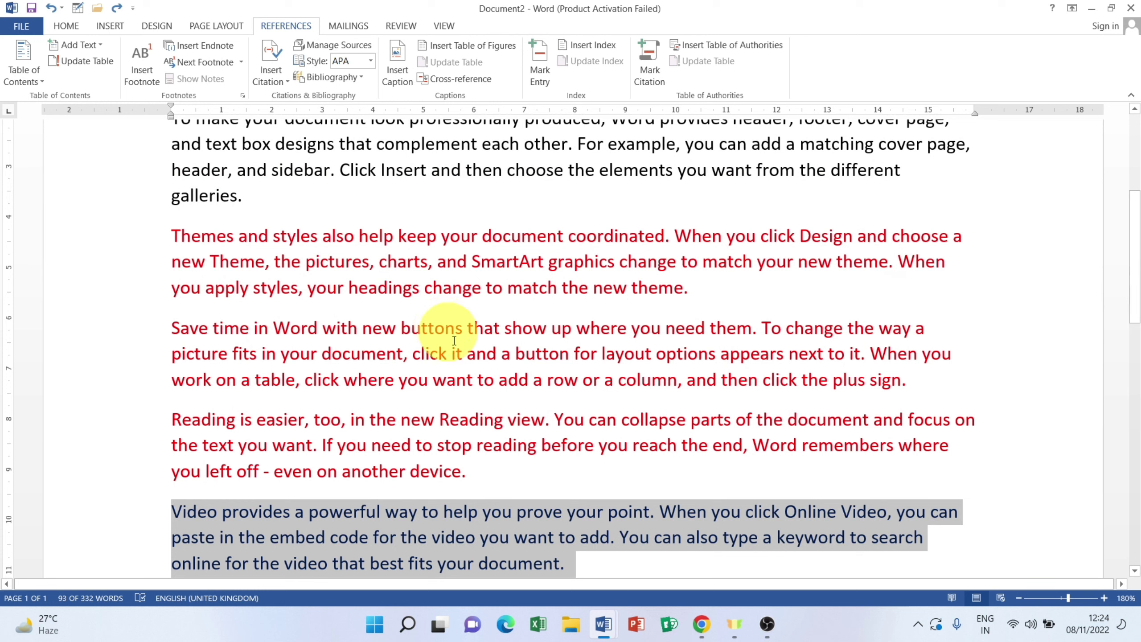
Step: Undo the last change made to the red paragraphs
{"action": "left_click", "coordinate": [478, 473]}
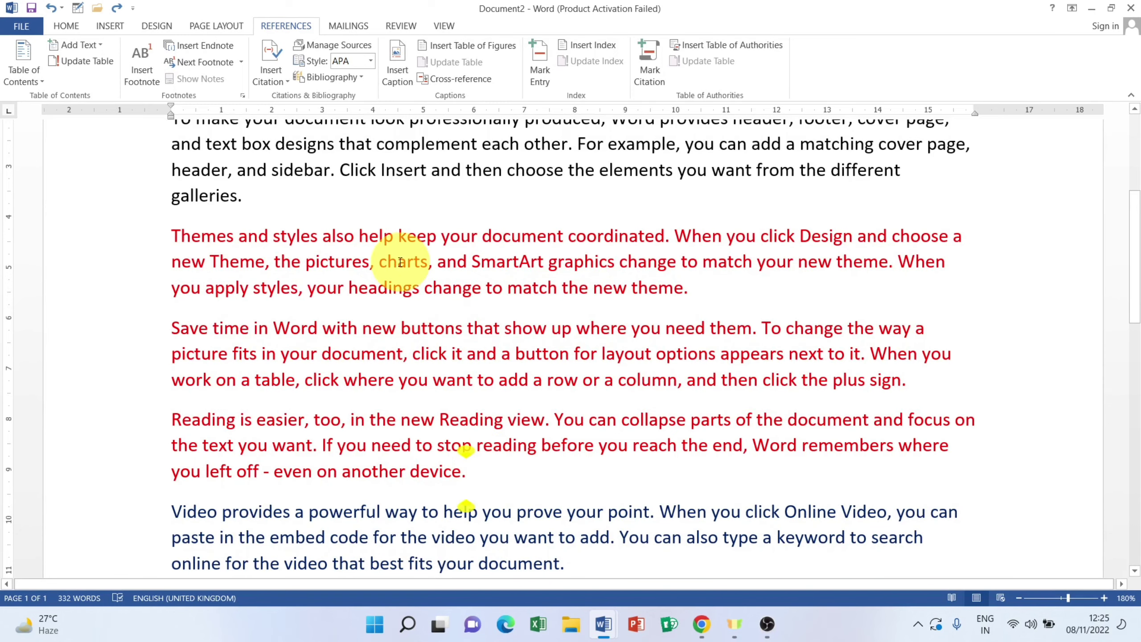
{"action": "key", "text": "ctrl+z"}
{"action": "scroll", "coordinate": [305, 369], "scroll_direction": "up", "scroll_amount": 2}
{"action": "scroll", "coordinate": [305, 369], "scroll_direction": "down", "scroll_amount": 3}
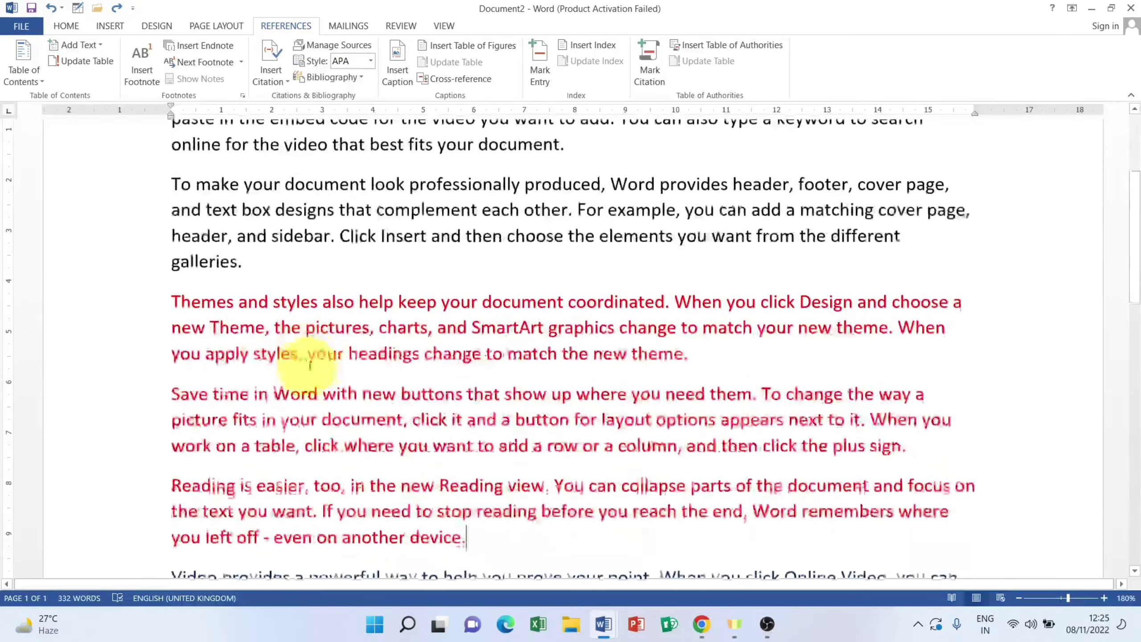
Step: Leave the caret right after 'another device.' at the end of the red Reading paragraph
{"action": "left_click_drag", "start_coordinate": [172, 290], "coordinate": [467, 538]}
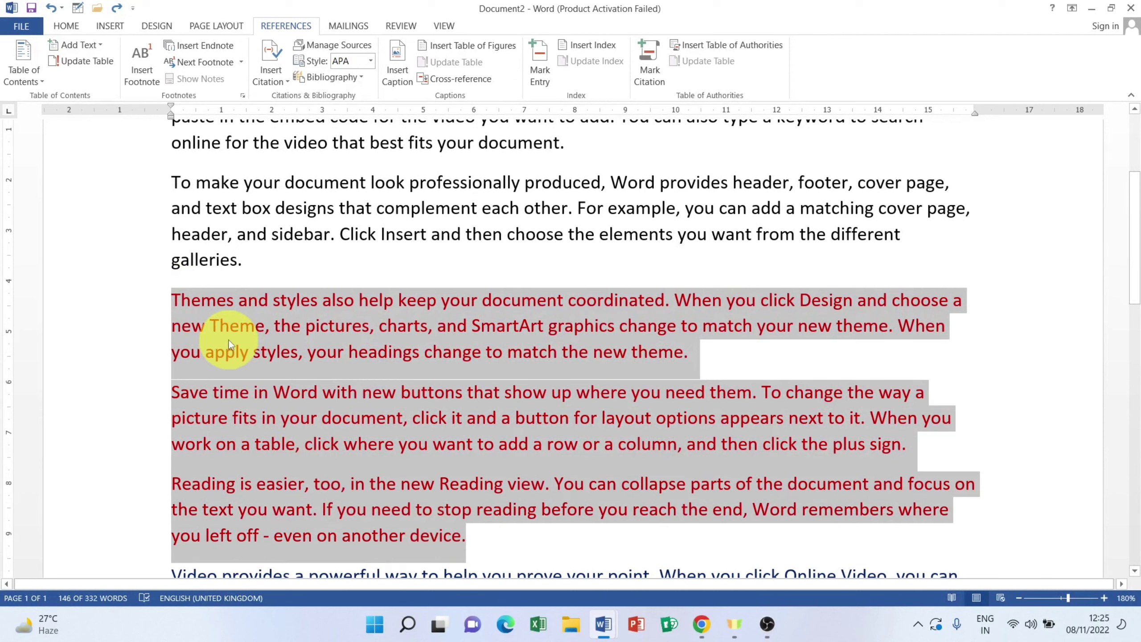
{"action": "left_click", "coordinate": [471, 545]}
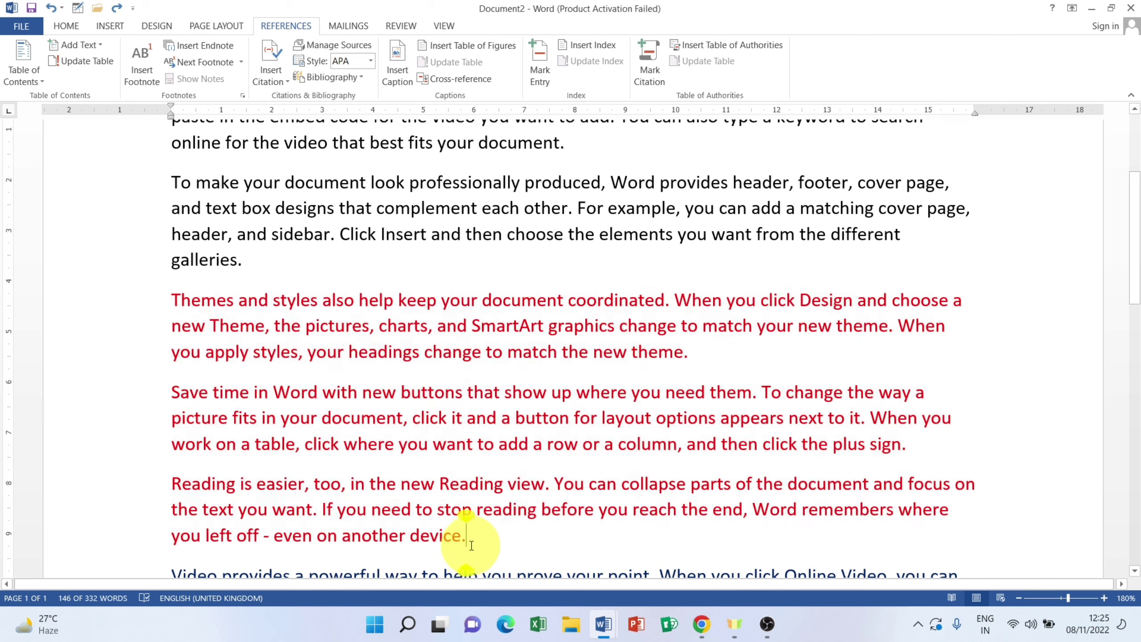
{"action": "scroll", "coordinate": [315, 451], "scroll_direction": "down", "scroll_amount": 2}
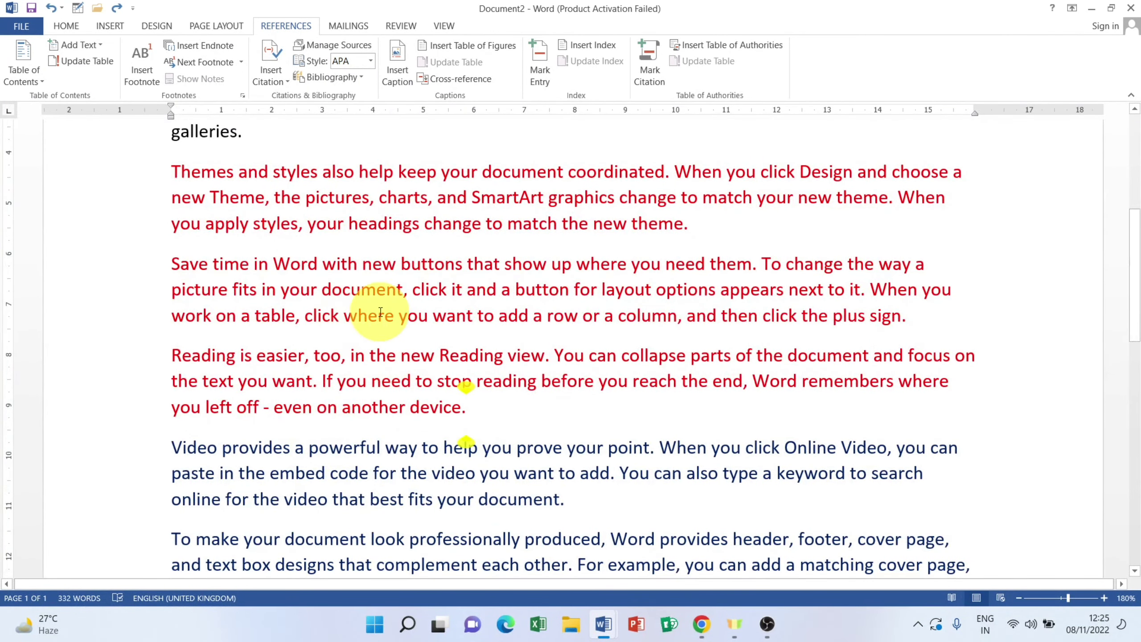
{"action": "left_click", "coordinate": [498, 406]}
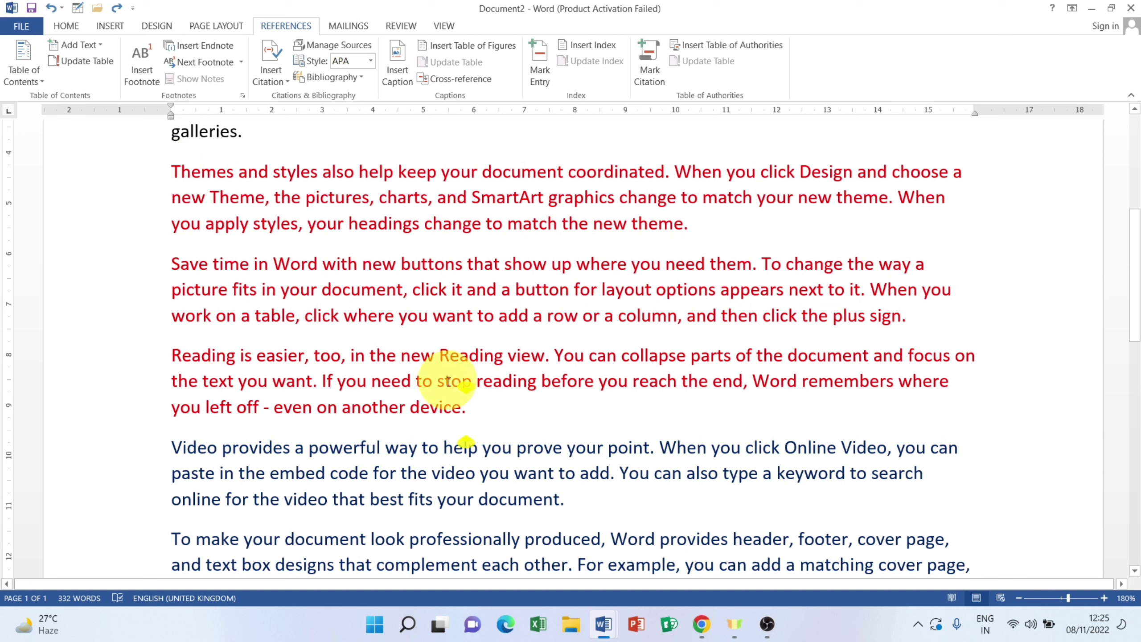
{"action": "left_click_drag", "start_coordinate": [171, 163], "coordinate": [472, 410]}
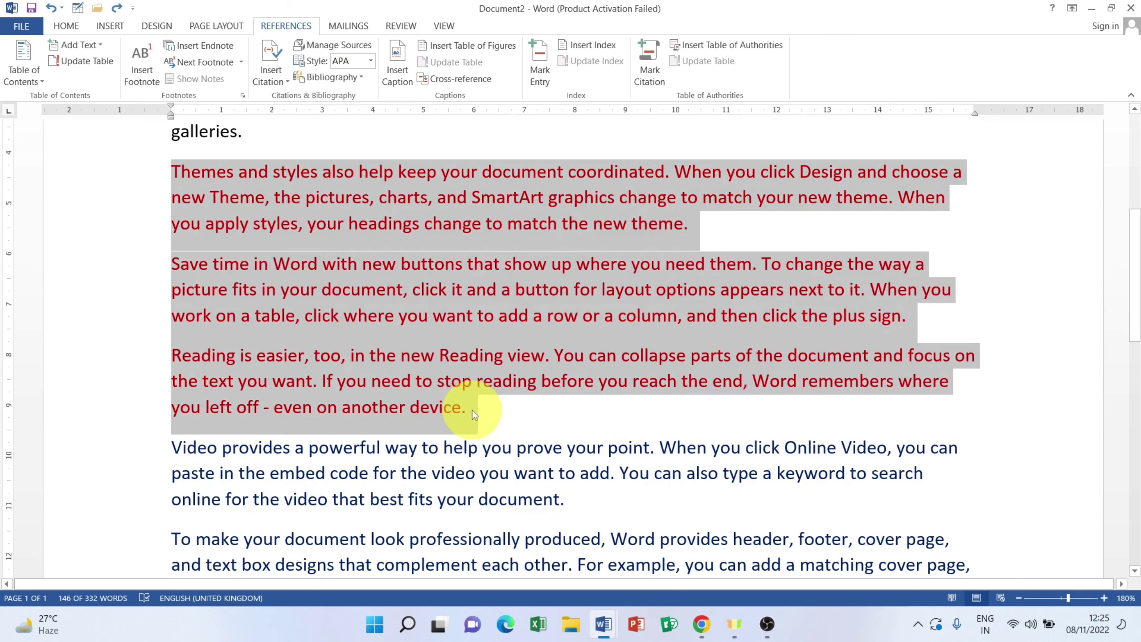
{"action": "left_click", "coordinate": [473, 411]}
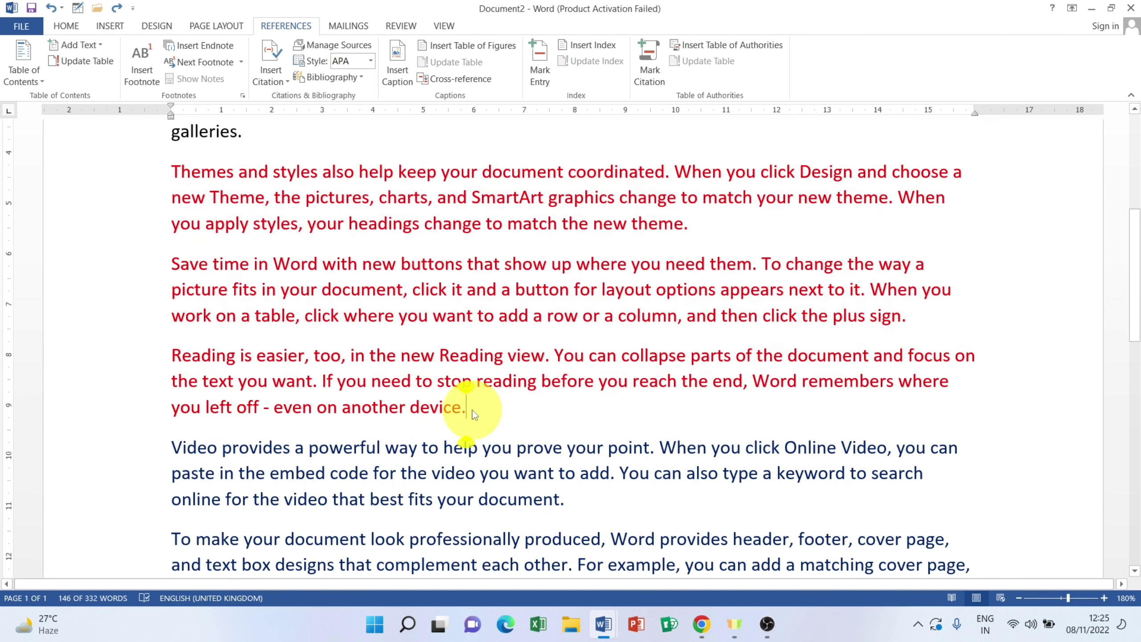
Step: Create a new Book source with the author, title and year 2022, citing it after 'device.'
{"action": "left_click", "coordinate": [275, 75]}
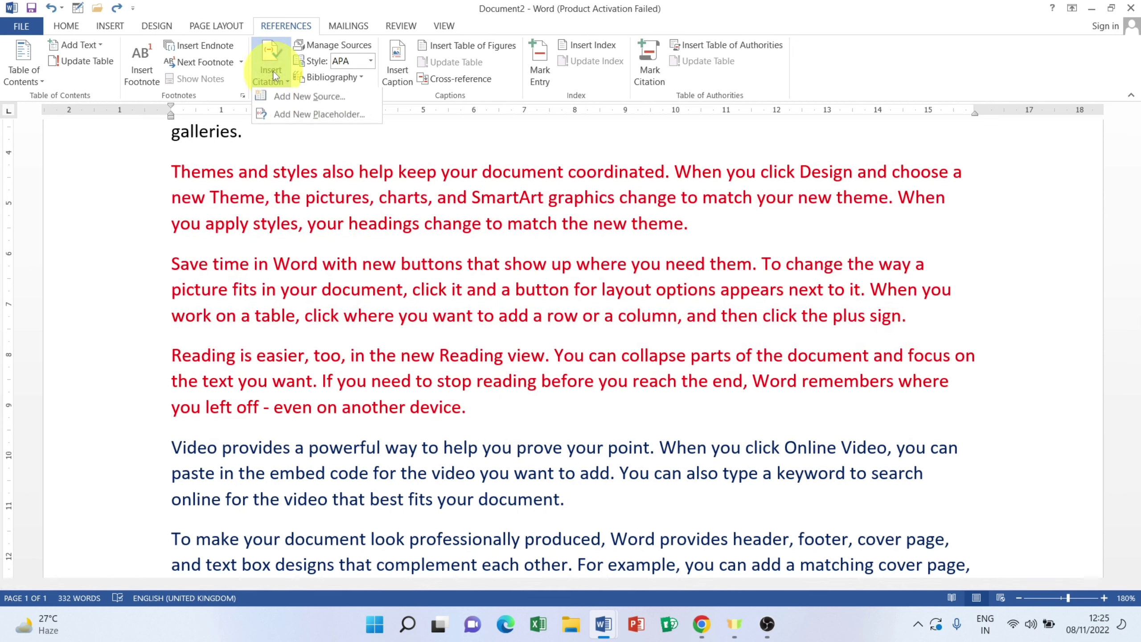
{"action": "left_click", "coordinate": [315, 98]}
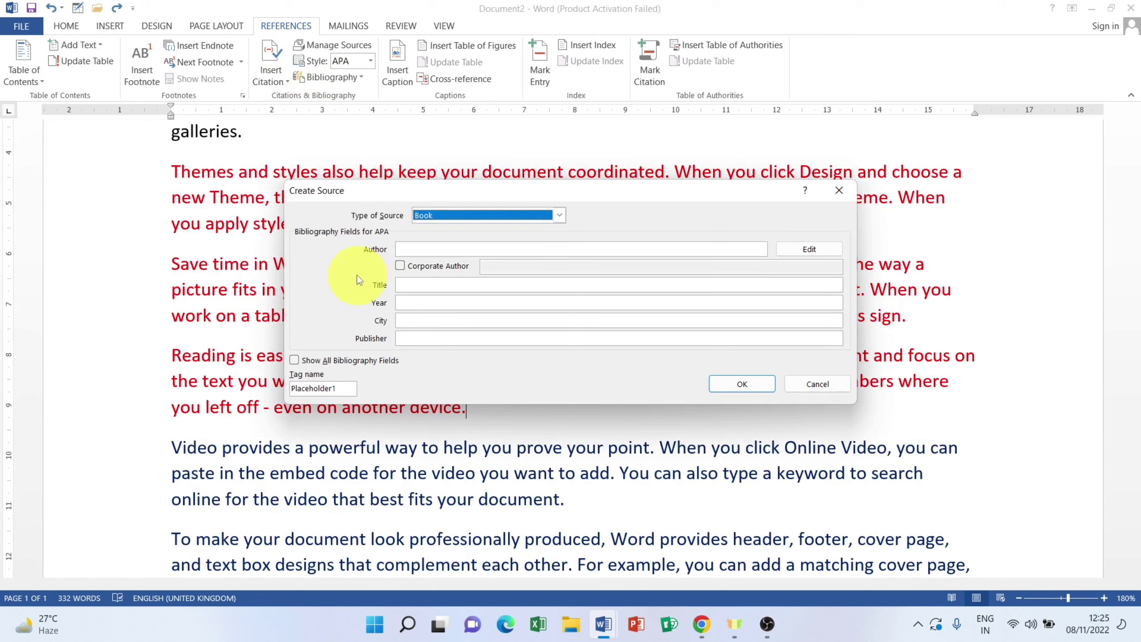
{"action": "left_click", "coordinate": [418, 250]}
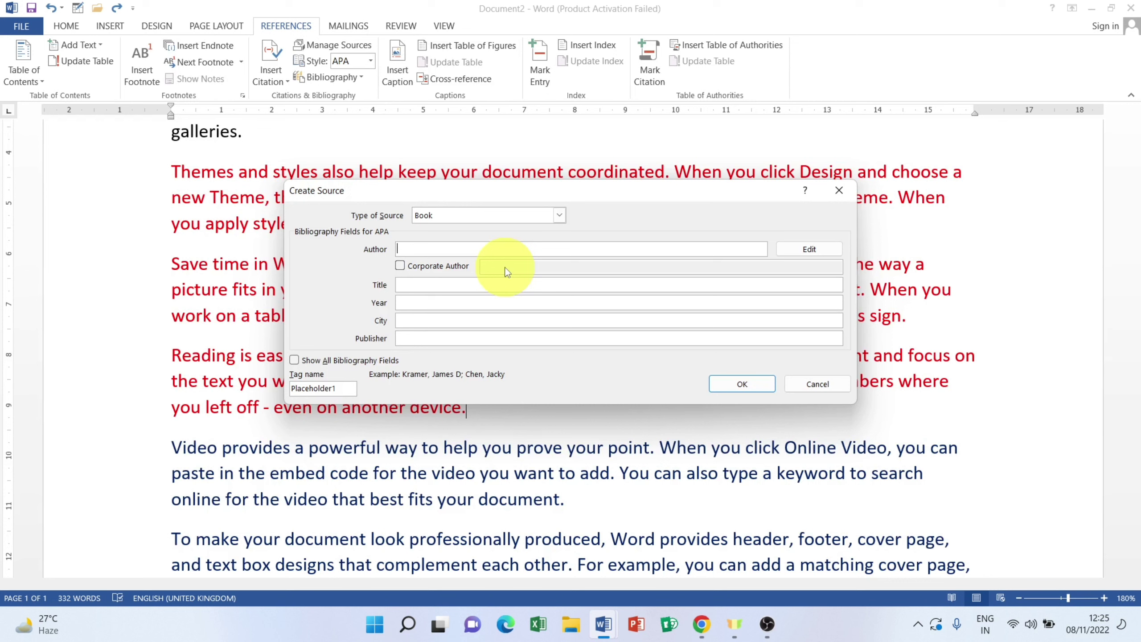
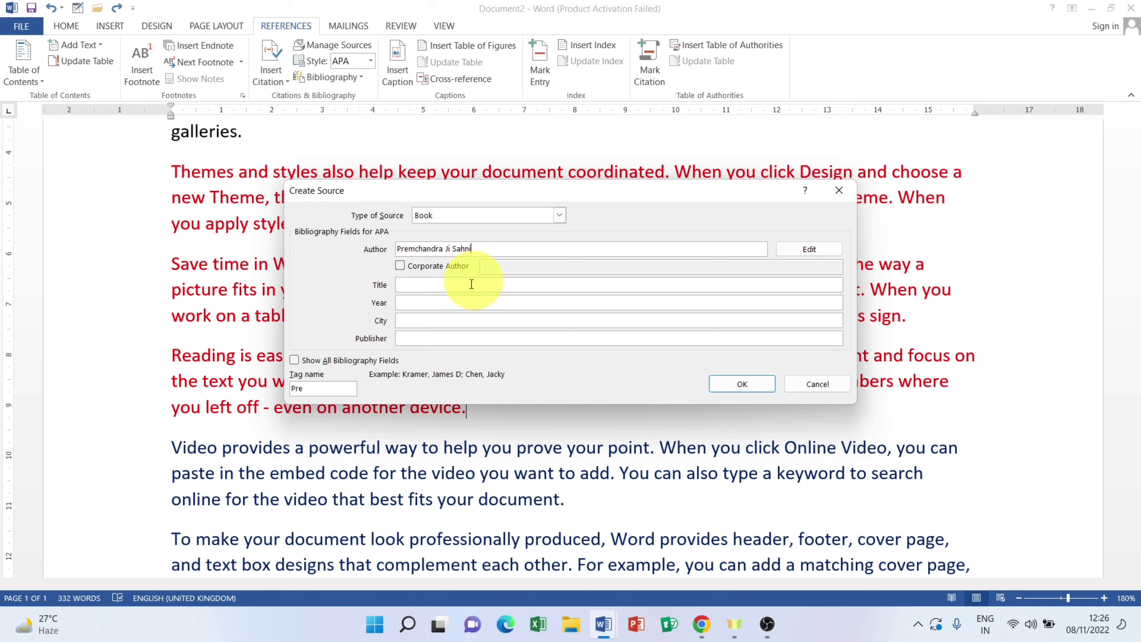
{"action": "left_click", "coordinate": [411, 287]}
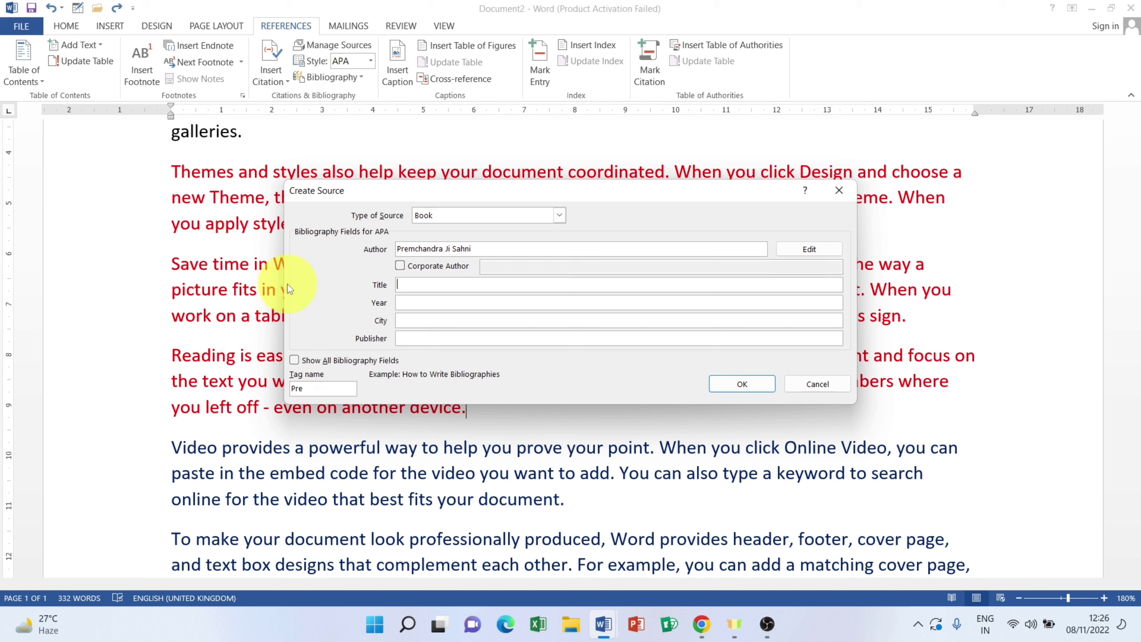
{"action": "type", "text": "Word"}
{"action": "left_click", "coordinate": [403, 306]}
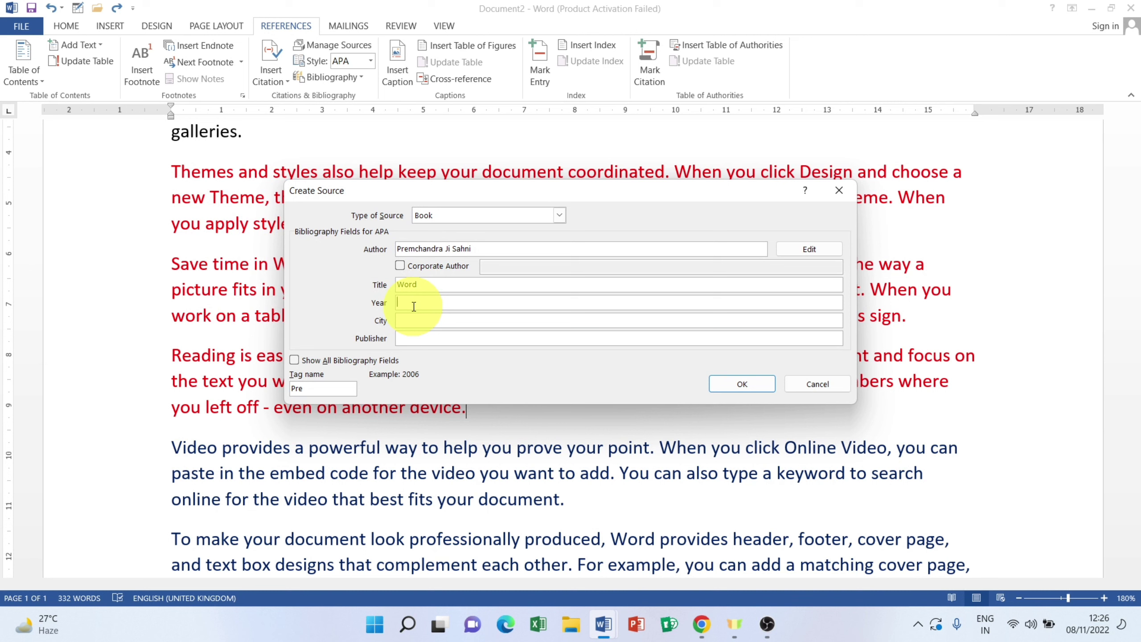
{"action": "type", "text": "2022"}
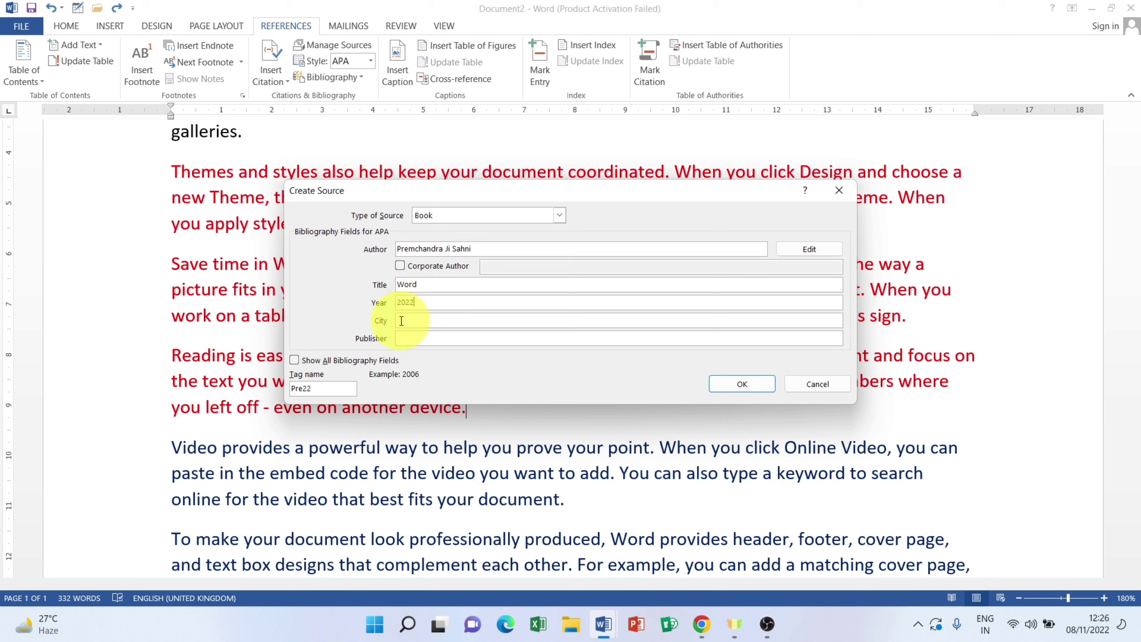
{"action": "left_click", "coordinate": [400, 321]}
{"action": "left_click", "coordinate": [425, 339]}
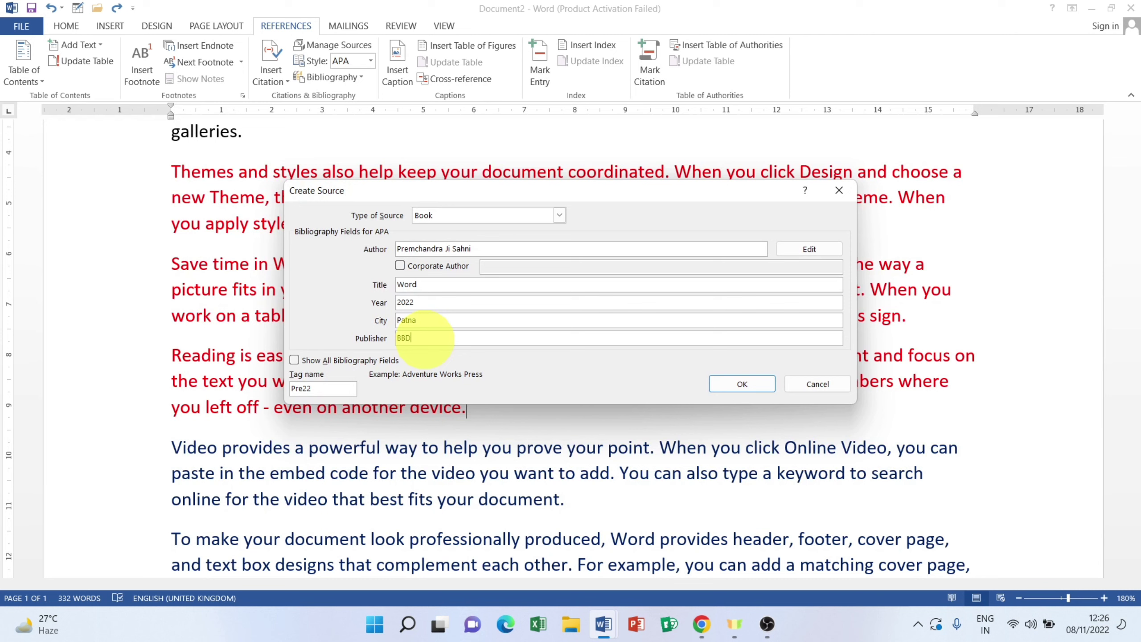
{"action": "left_click", "coordinate": [751, 385]}
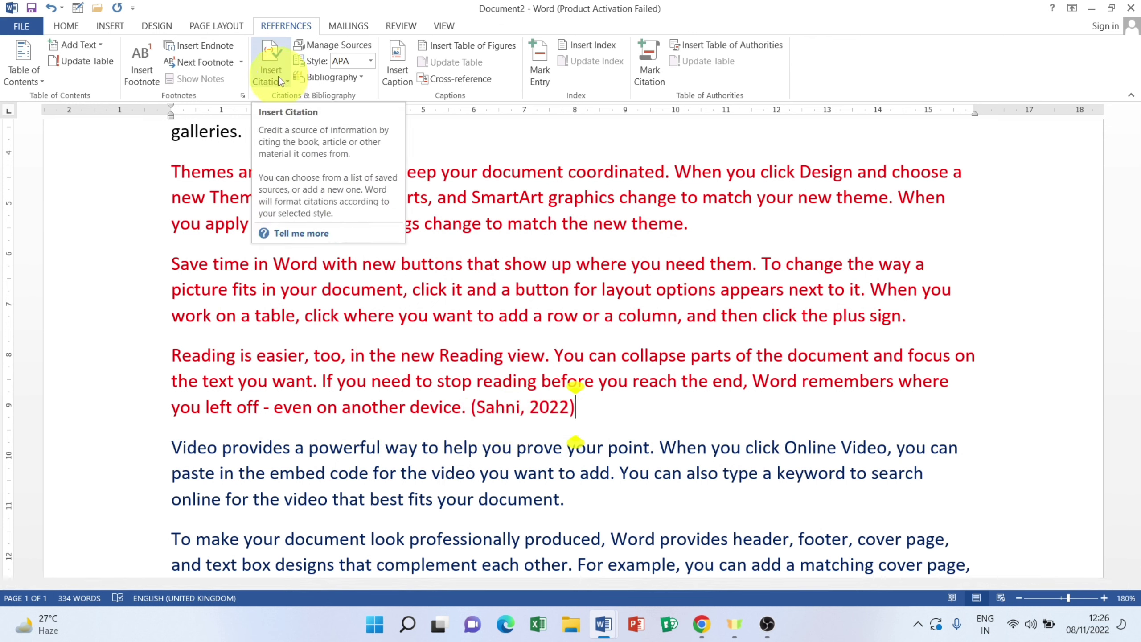
Step: After 'galleries.', cite a new Book source with the author, 'MS Word', 2022, Bhagalpur and JPN
{"action": "scroll", "coordinate": [478, 451], "scroll_direction": "down", "scroll_amount": 3}
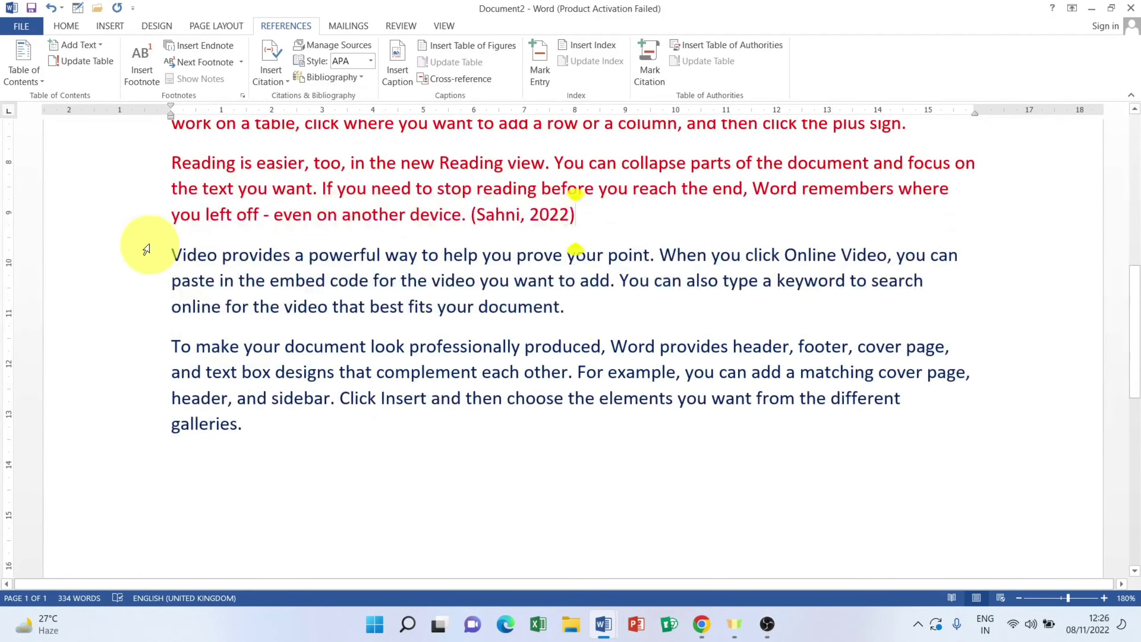
{"action": "left_click", "coordinate": [248, 426]}
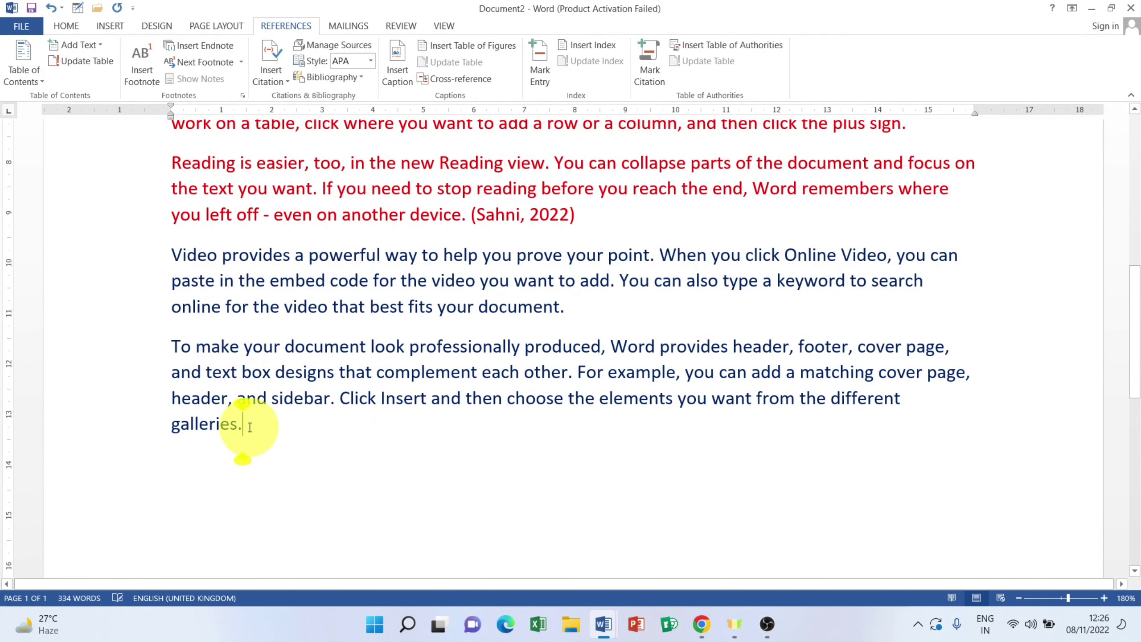
{"action": "left_click", "coordinate": [268, 73]}
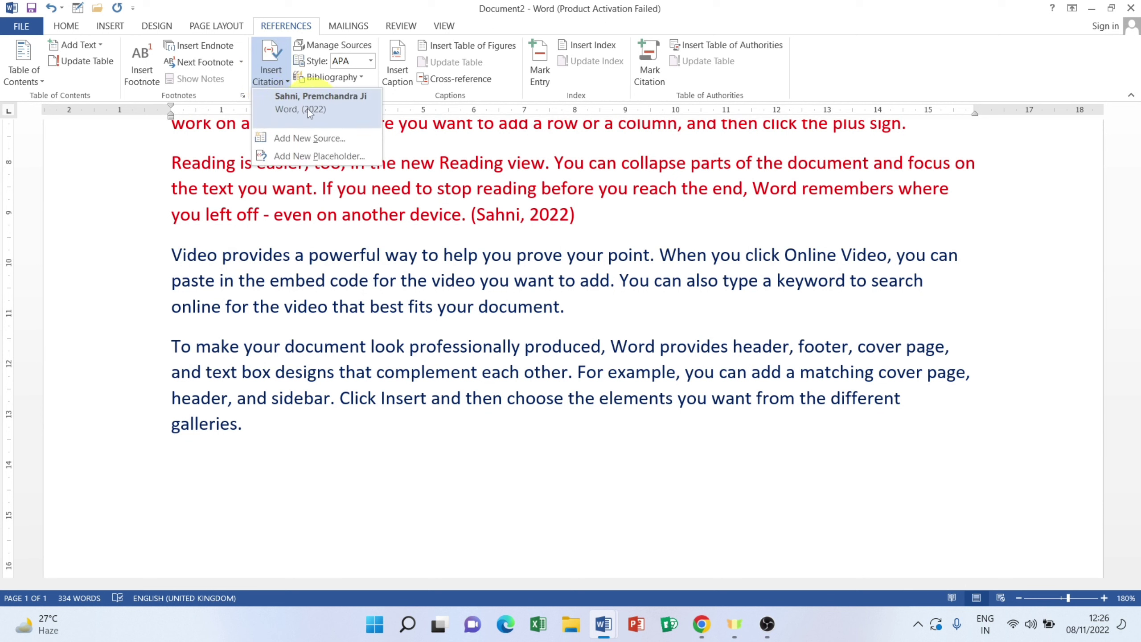
{"action": "left_click", "coordinate": [287, 144]}
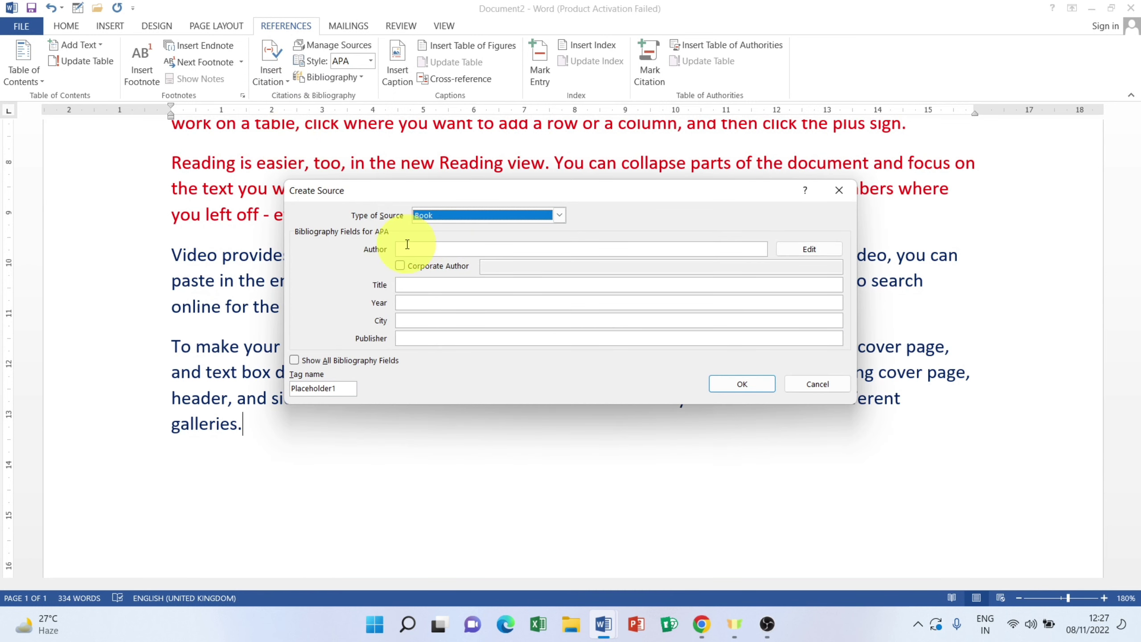
{"action": "left_click", "coordinate": [407, 250]}
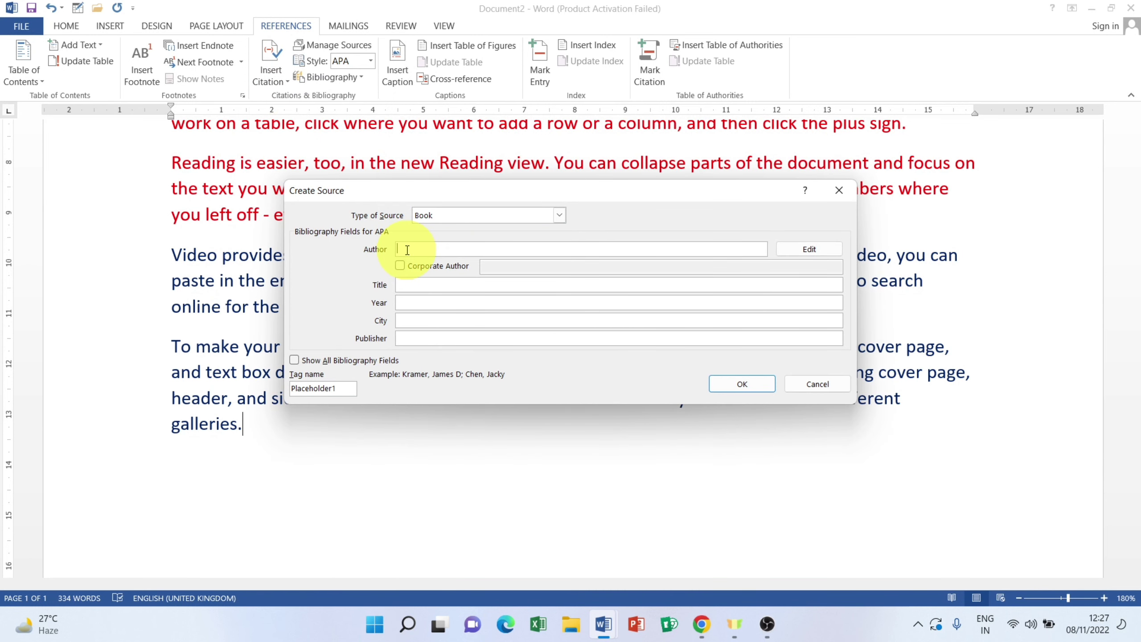
{"action": "type", "text": "Sandeep KP"}
{"action": "left_click", "coordinate": [408, 283]}
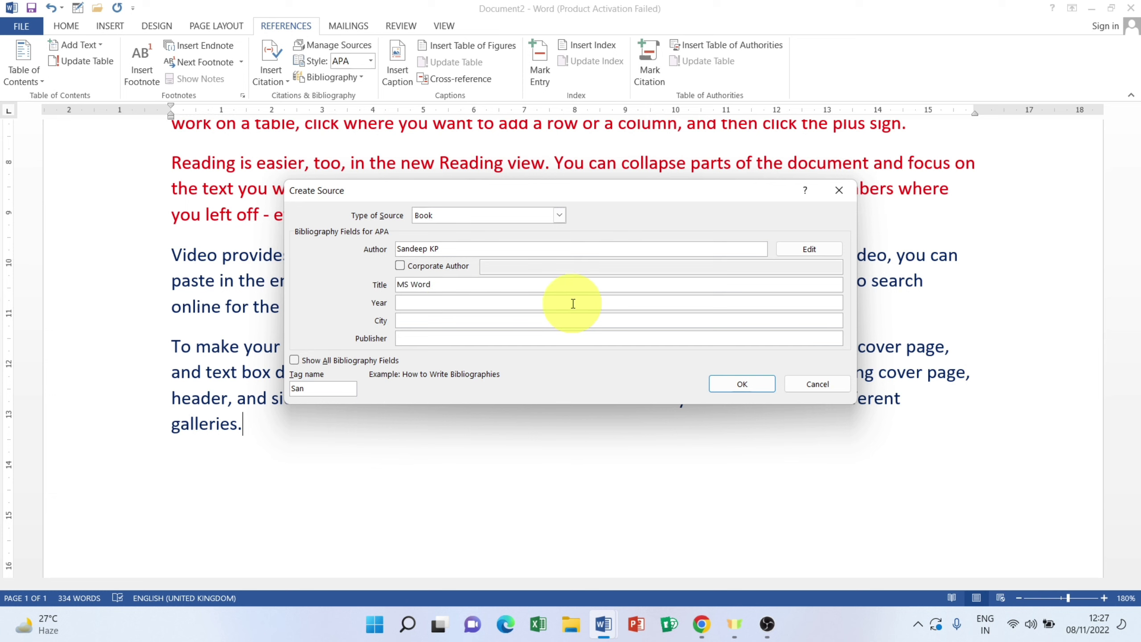
{"action": "left_click", "coordinate": [425, 304]}
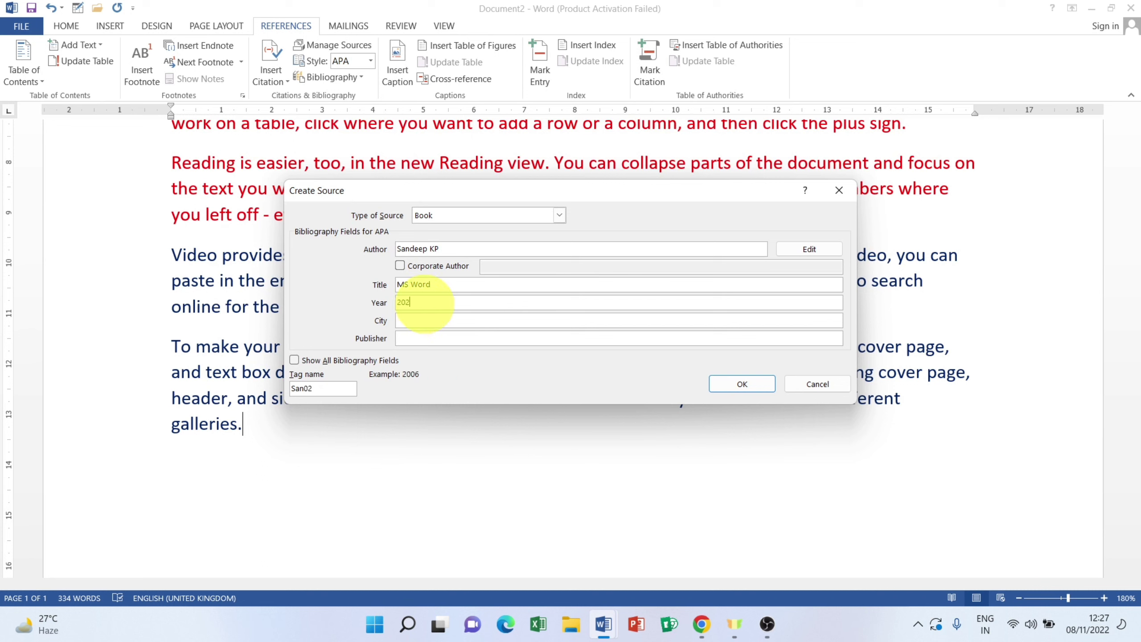
{"action": "left_click", "coordinate": [426, 320]}
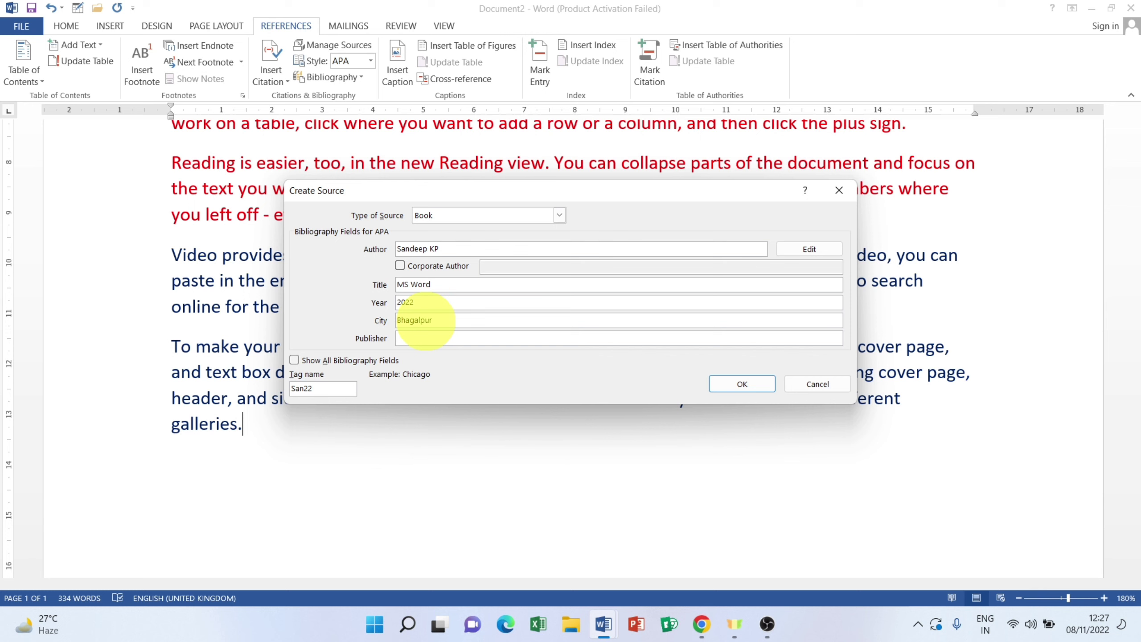
{"action": "left_click", "coordinate": [420, 340]}
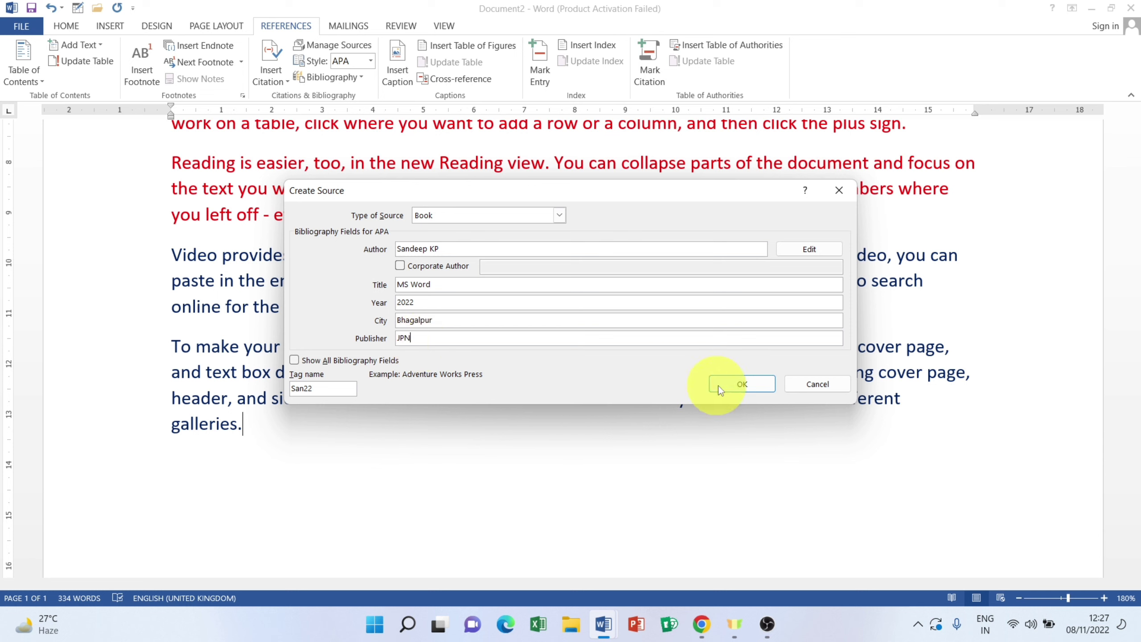
{"action": "left_click", "coordinate": [740, 383]}
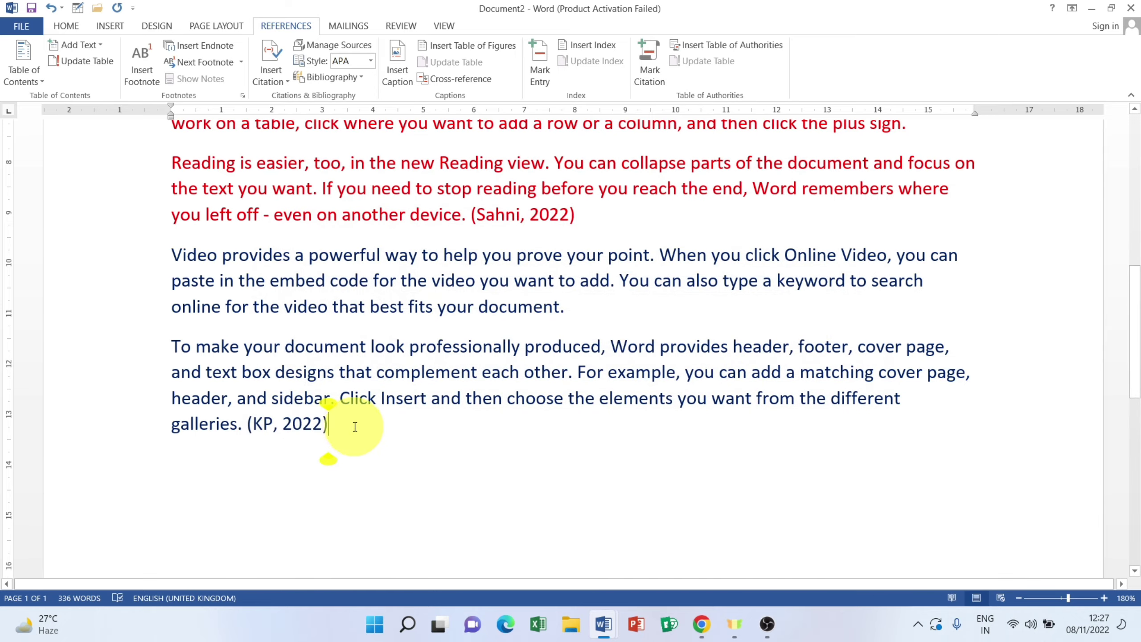
{"action": "scroll", "coordinate": [476, 211], "scroll_direction": "up", "scroll_amount": 5}
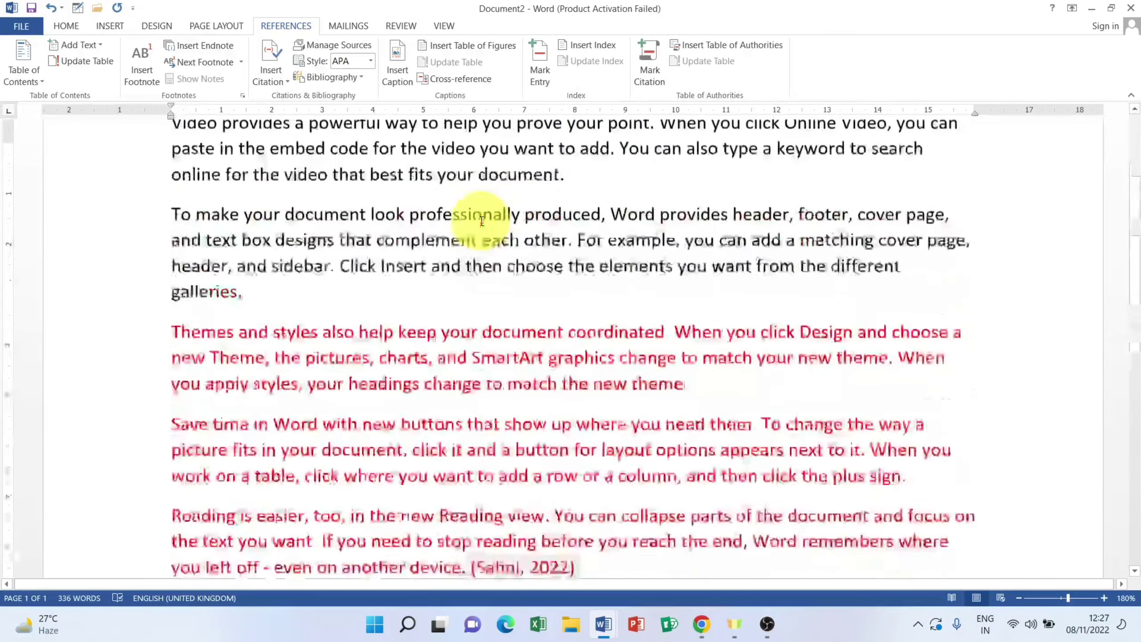
{"action": "scroll", "coordinate": [254, 327], "scroll_direction": "up", "scroll_amount": 1}
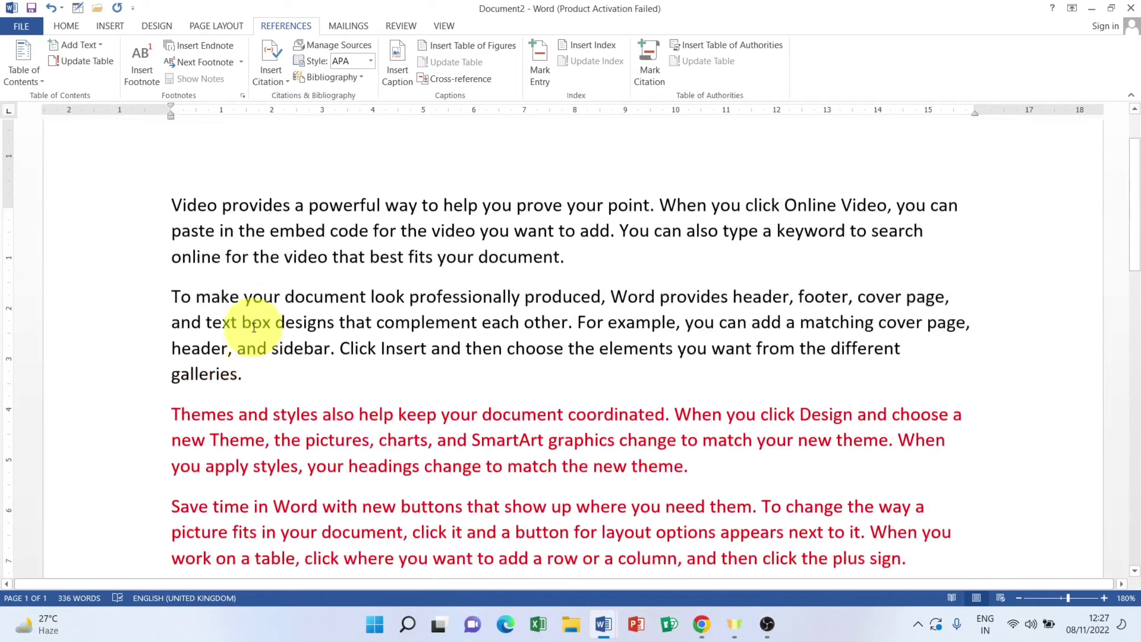
{"action": "scroll", "coordinate": [261, 359], "scroll_direction": "down", "scroll_amount": 2}
{"action": "scroll", "coordinate": [271, 351], "scroll_direction": "down", "scroll_amount": 3}
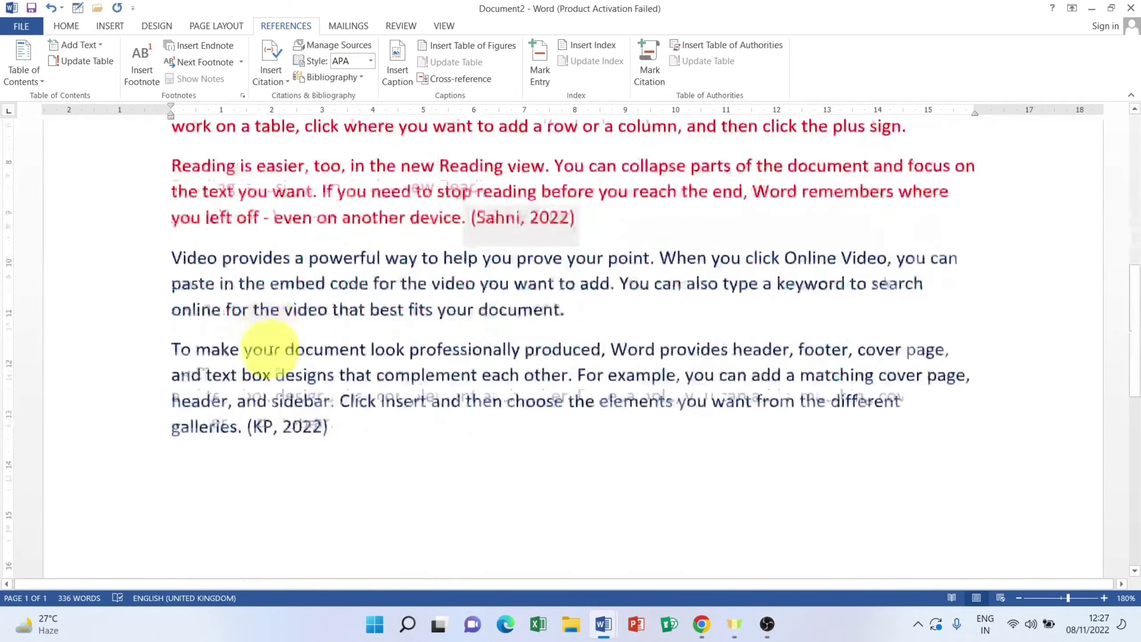
{"action": "scroll", "coordinate": [271, 351], "scroll_direction": "up", "scroll_amount": 5}
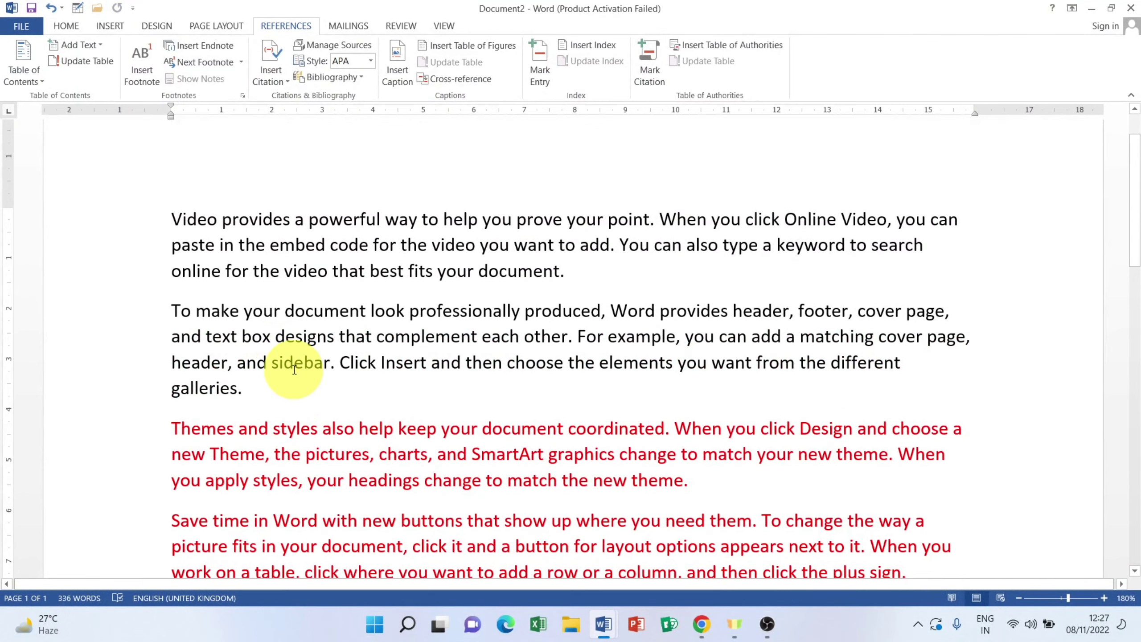
{"action": "scroll", "coordinate": [294, 370], "scroll_direction": "down", "scroll_amount": 2}
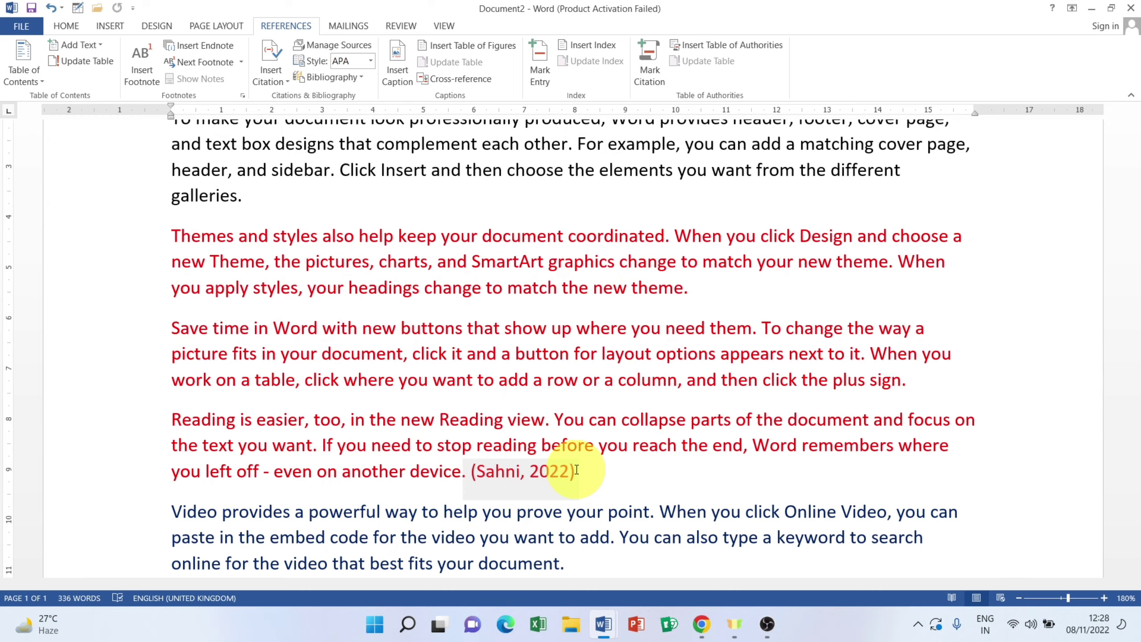
{"action": "scroll", "coordinate": [579, 472], "scroll_direction": "down", "scroll_amount": 3}
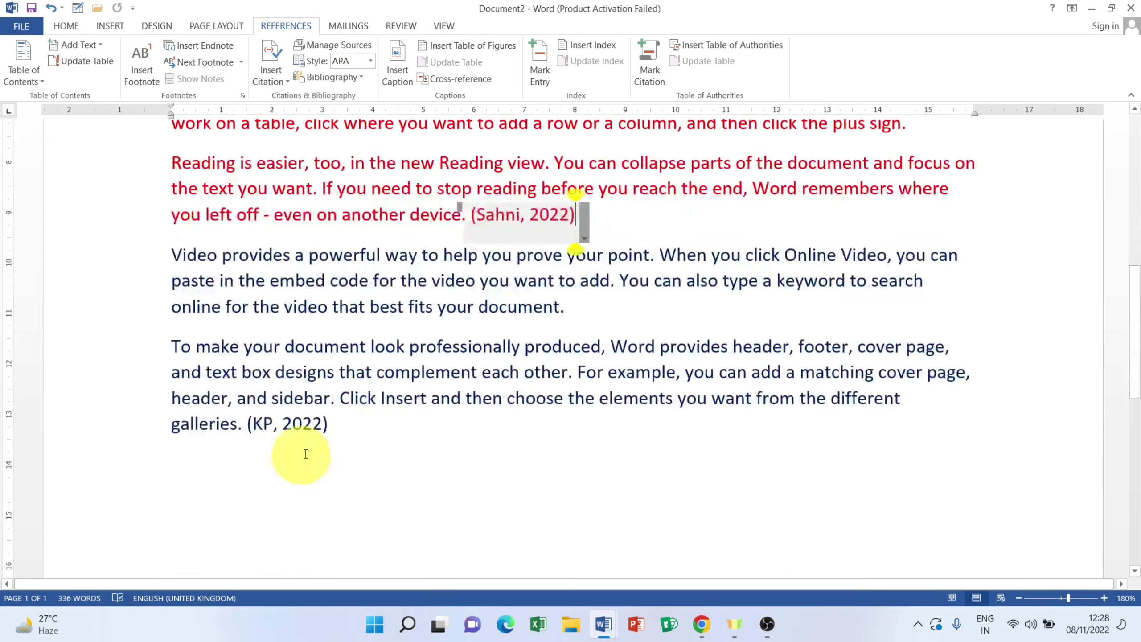
{"action": "scroll", "coordinate": [436, 405], "scroll_direction": "up", "scroll_amount": 6}
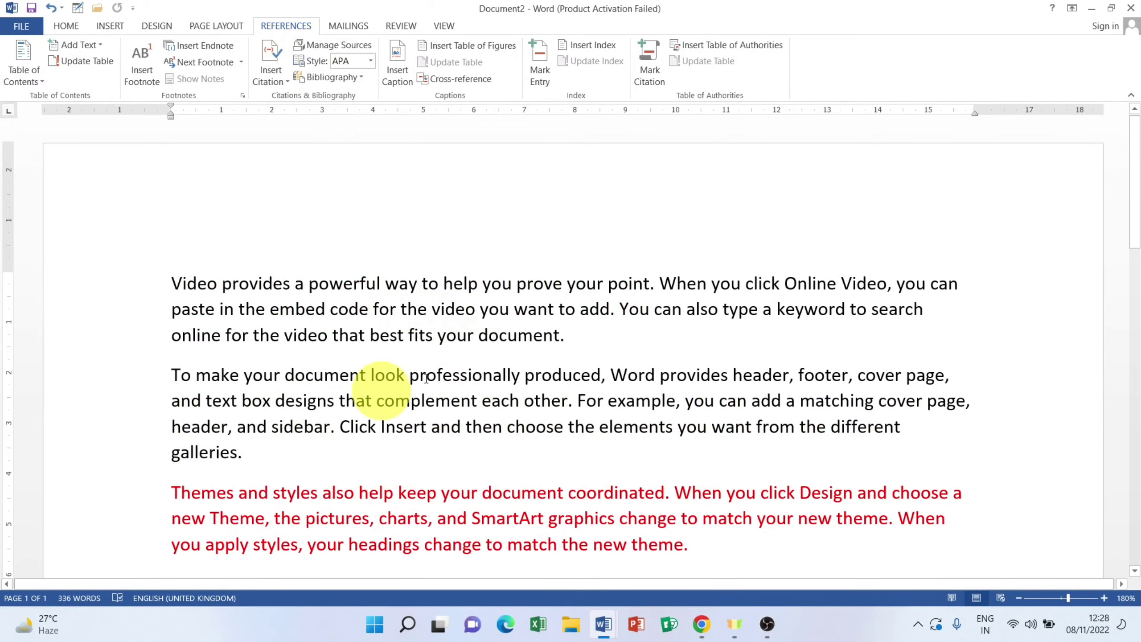
{"action": "scroll", "coordinate": [535, 386], "scroll_direction": "down", "scroll_amount": 3}
{"action": "scroll", "coordinate": [523, 369], "scroll_direction": "up", "scroll_amount": 3}
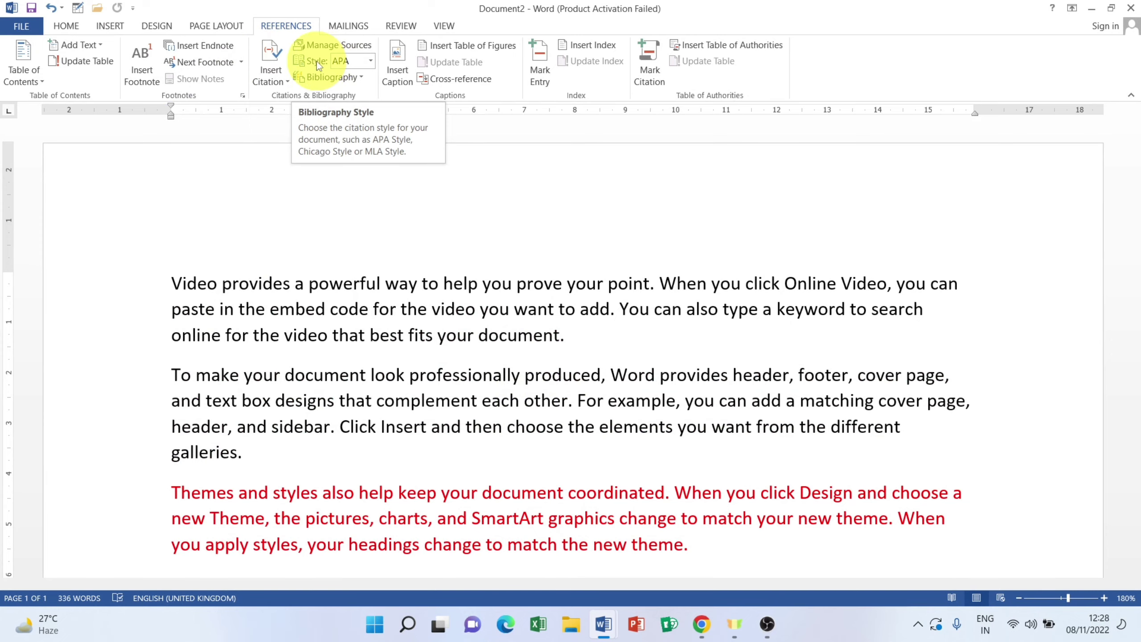
{"action": "scroll", "coordinate": [584, 472], "scroll_direction": "down", "scroll_amount": 4}
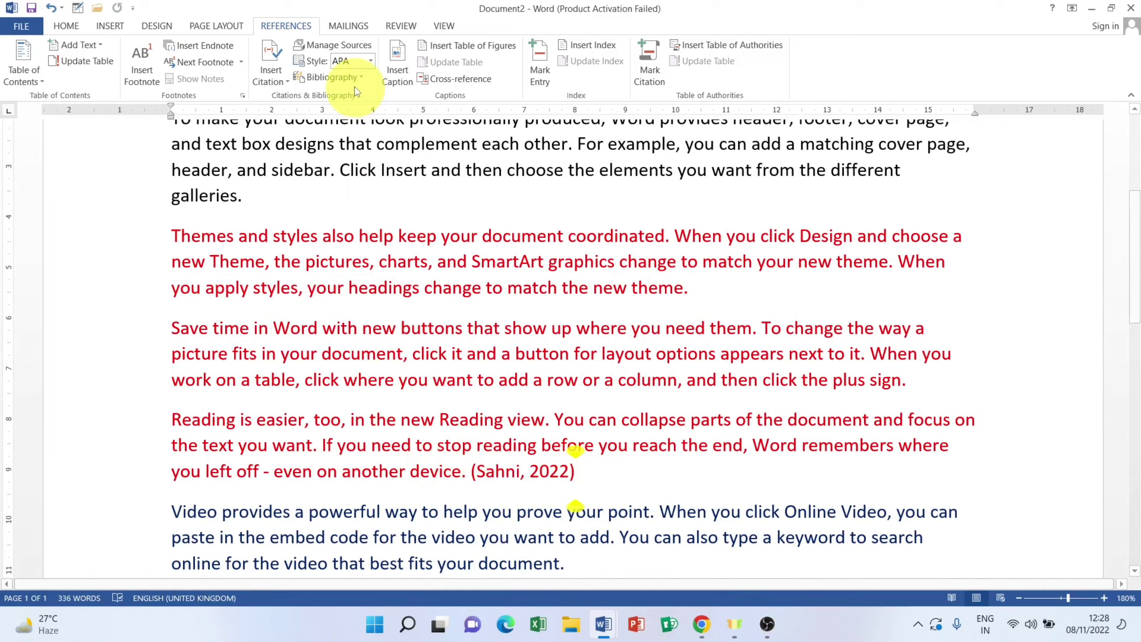
Step: Try the Chicago, GOST - Title Sort, Harvard - Anglia and ISO 690 - Numerical Reference citation styles
{"action": "left_click", "coordinate": [371, 62]}
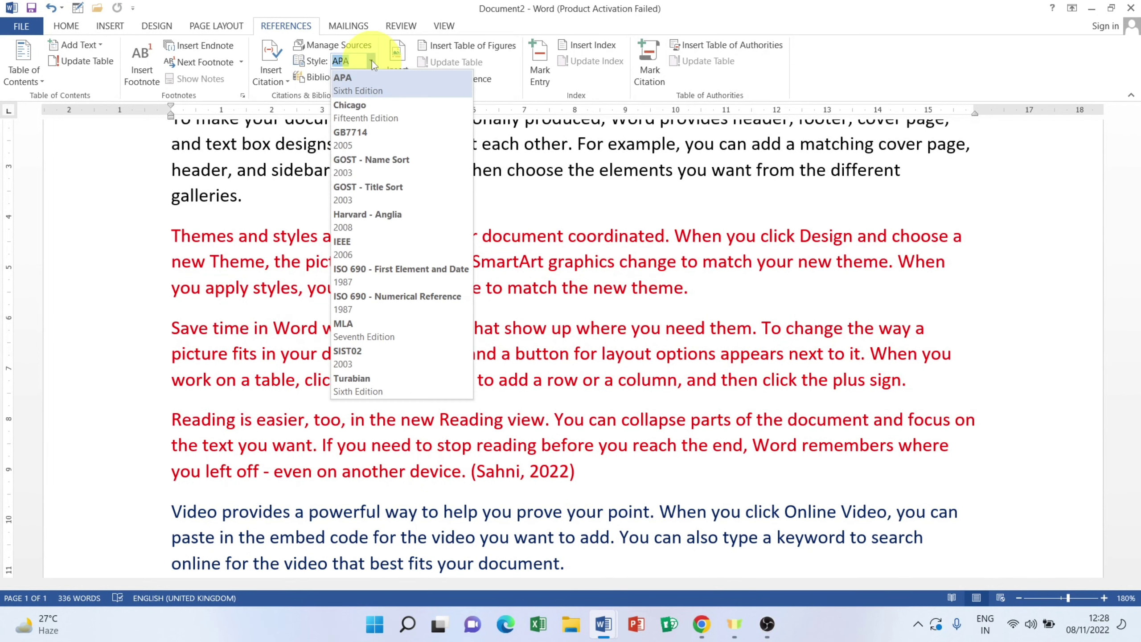
{"action": "left_click", "coordinate": [368, 116]}
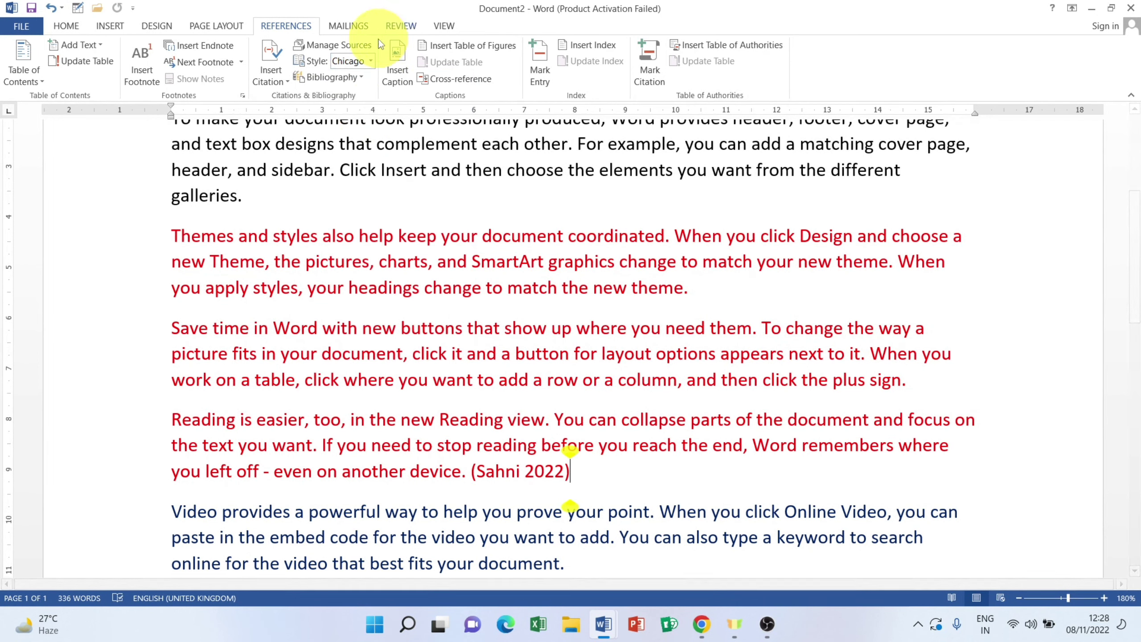
{"action": "left_click", "coordinate": [370, 62]}
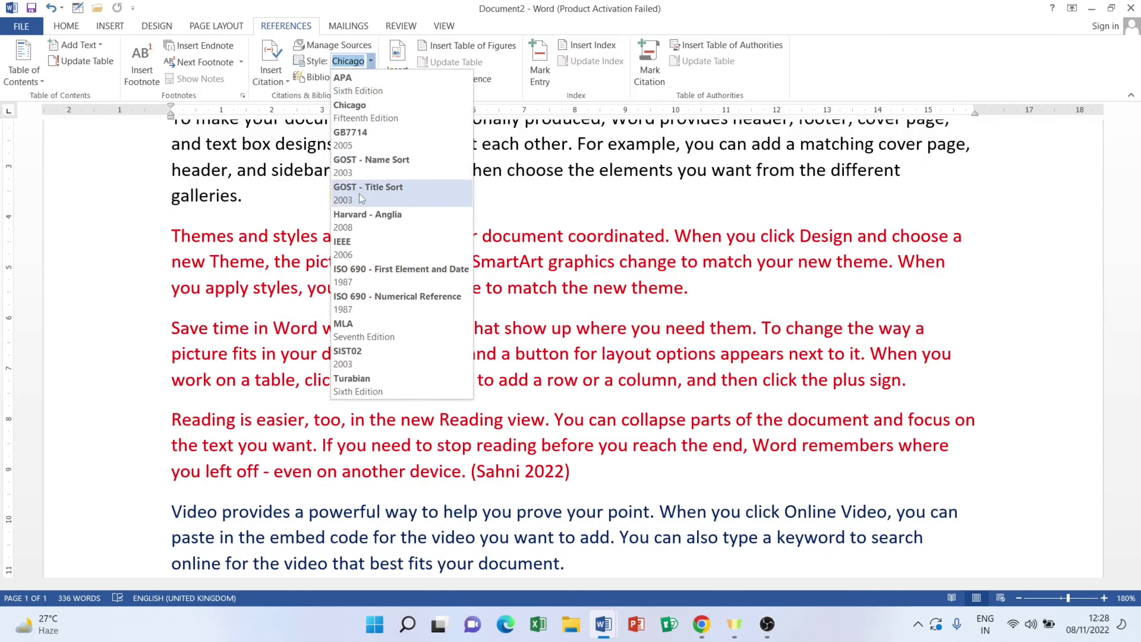
{"action": "left_click", "coordinate": [359, 188]}
{"action": "left_click", "coordinate": [371, 61]}
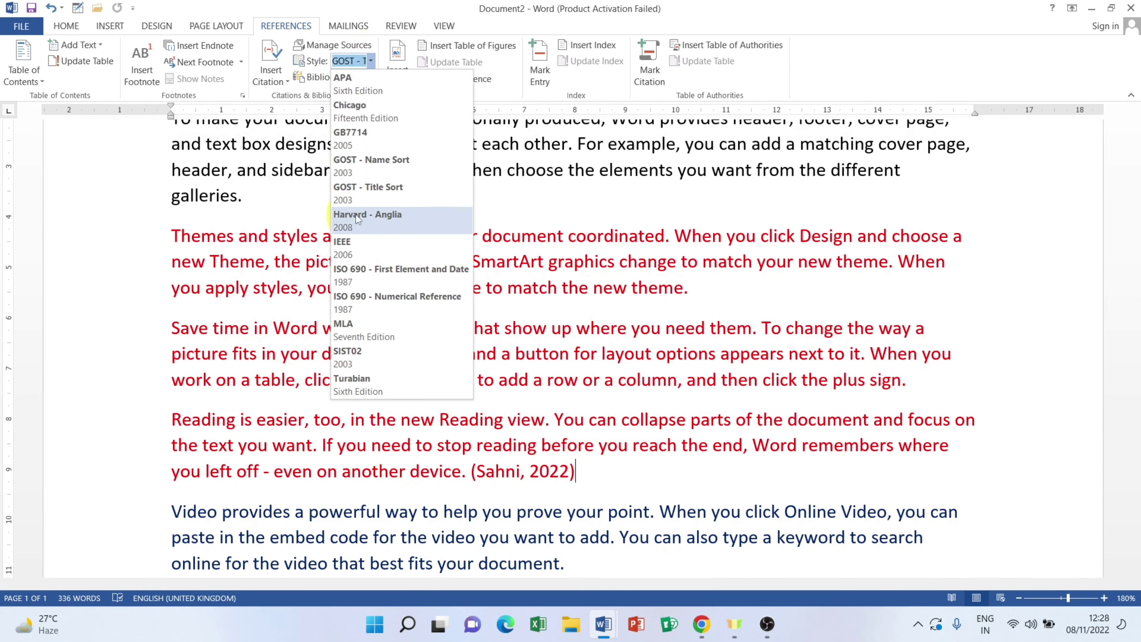
{"action": "left_click", "coordinate": [351, 229]}
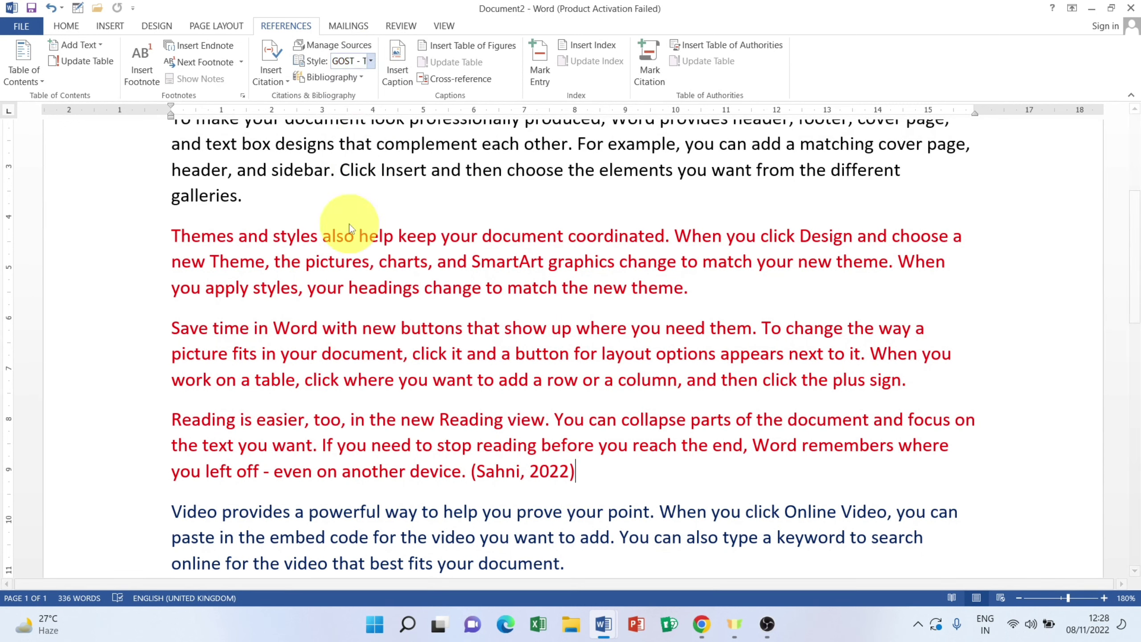
{"action": "left_click", "coordinate": [370, 61]}
{"action": "left_click", "coordinate": [395, 301]}
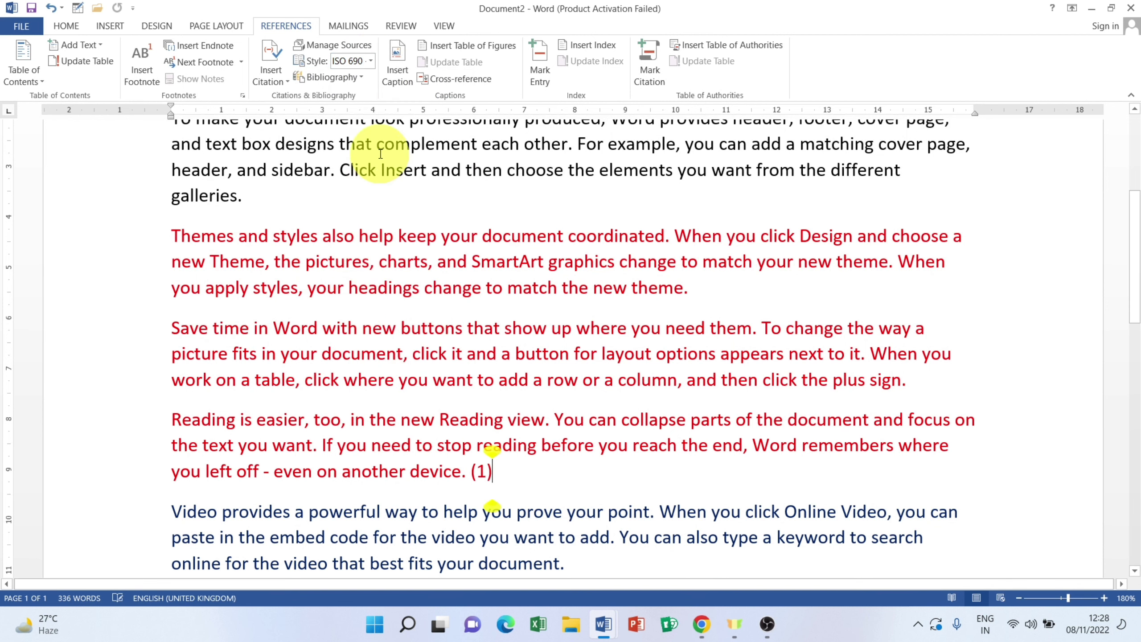
{"action": "left_click", "coordinate": [493, 471]}
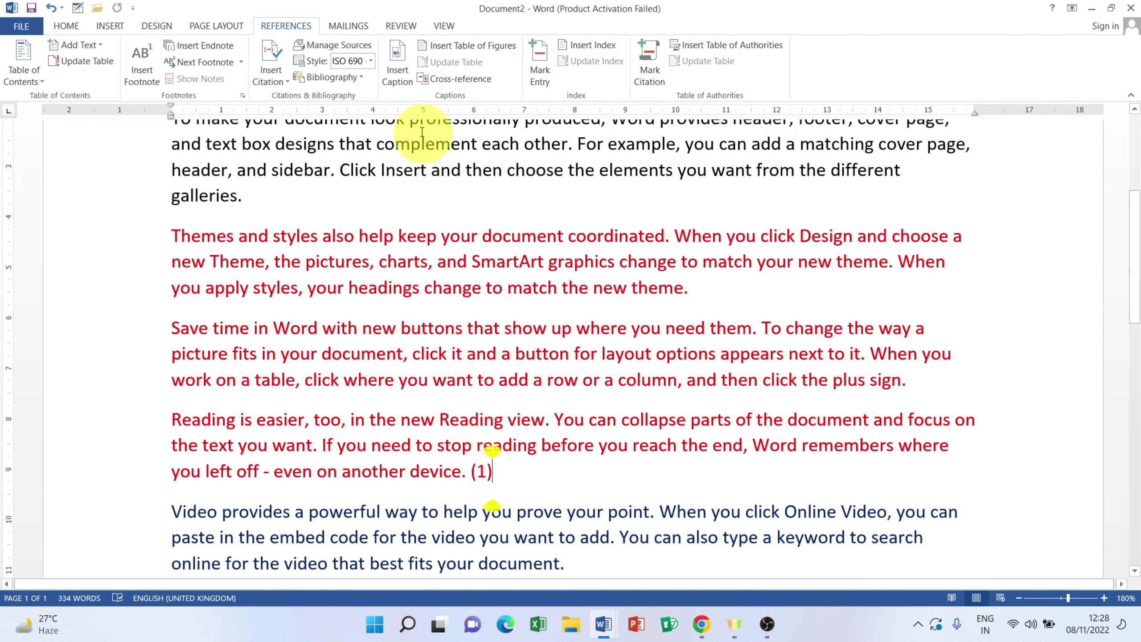
Step: Set the citation style to Turabian, dropping the comma before the year
{"action": "left_click", "coordinate": [372, 61]}
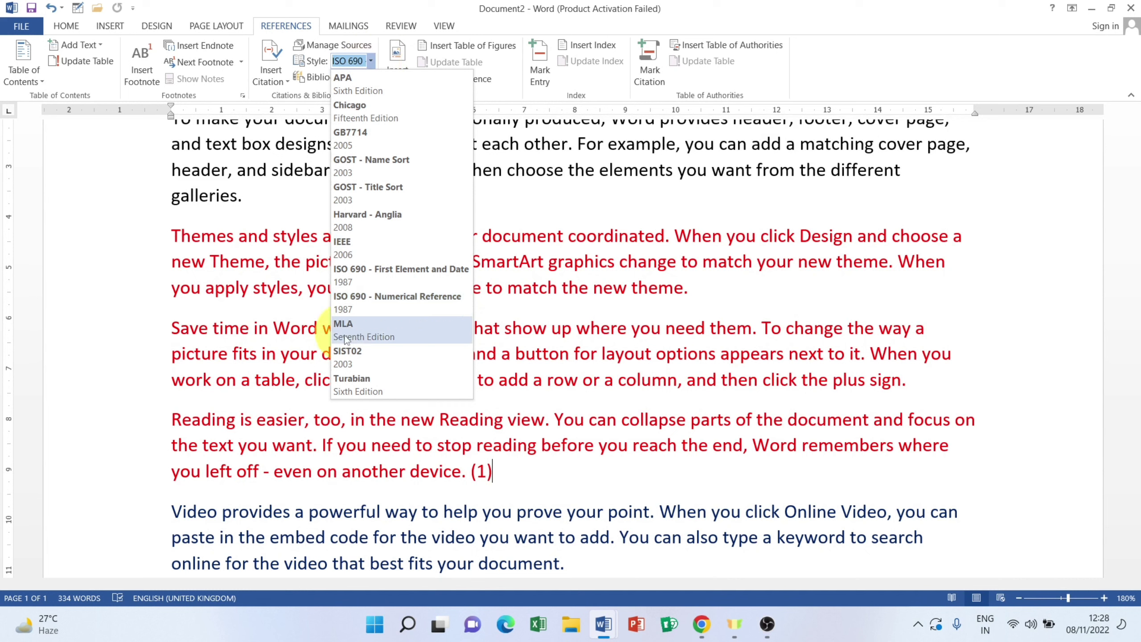
{"action": "left_click", "coordinate": [353, 383]}
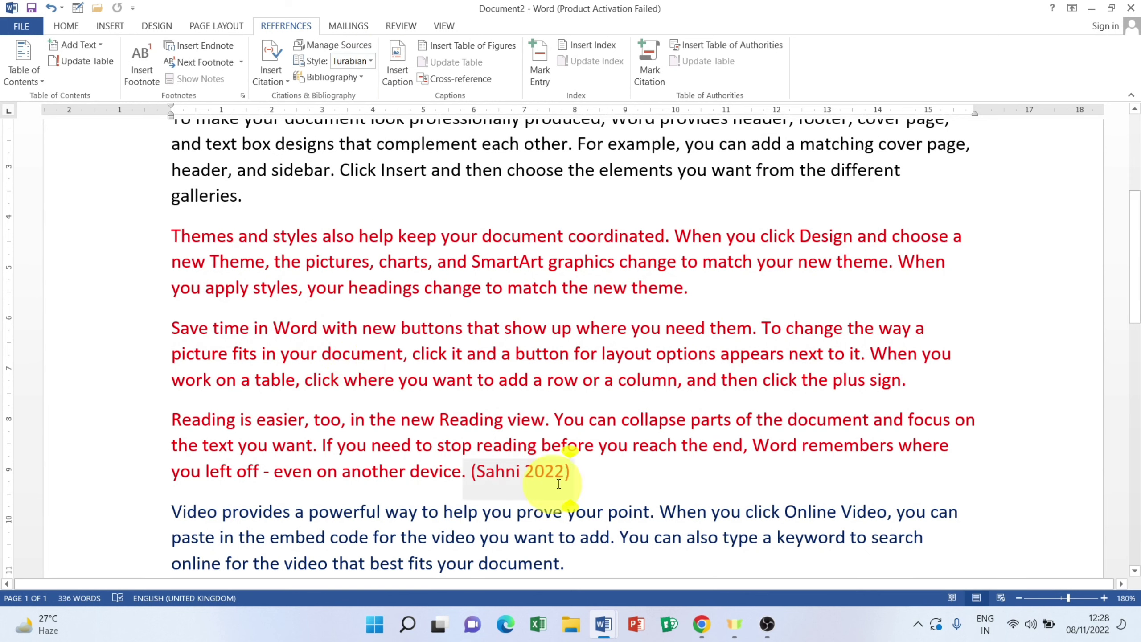
{"action": "left_click", "coordinate": [582, 484]}
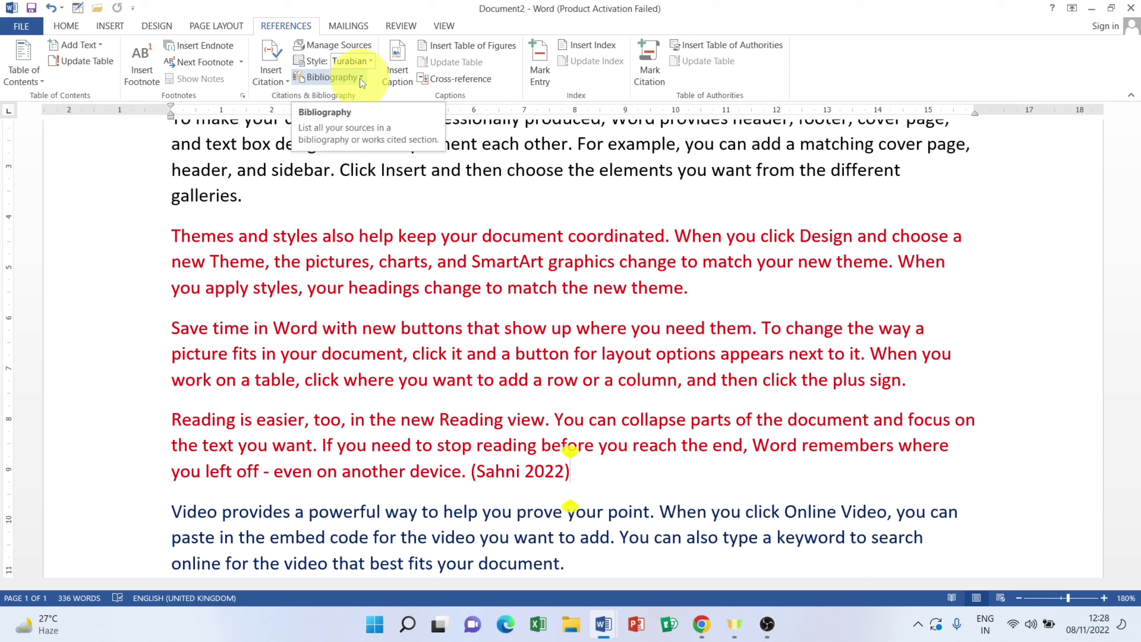
Step: Insert a blank paragraph above the opening 'Video provides' paragraph
{"action": "scroll", "coordinate": [423, 297], "scroll_direction": "up", "scroll_amount": 3}
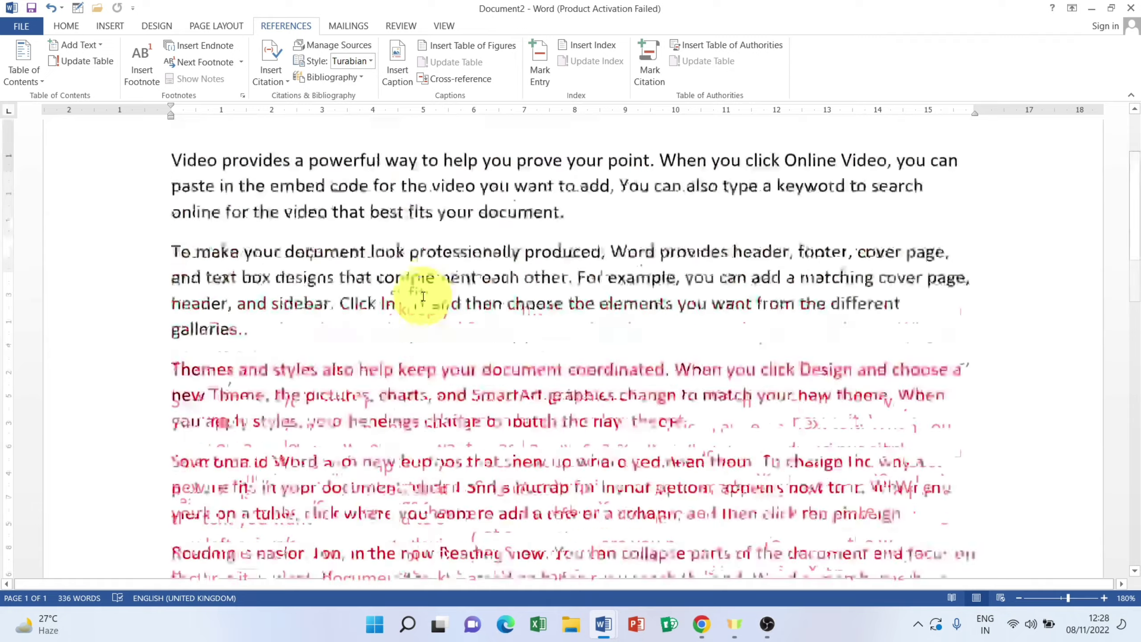
{"action": "scroll", "coordinate": [424, 290], "scroll_direction": "down", "scroll_amount": 3}
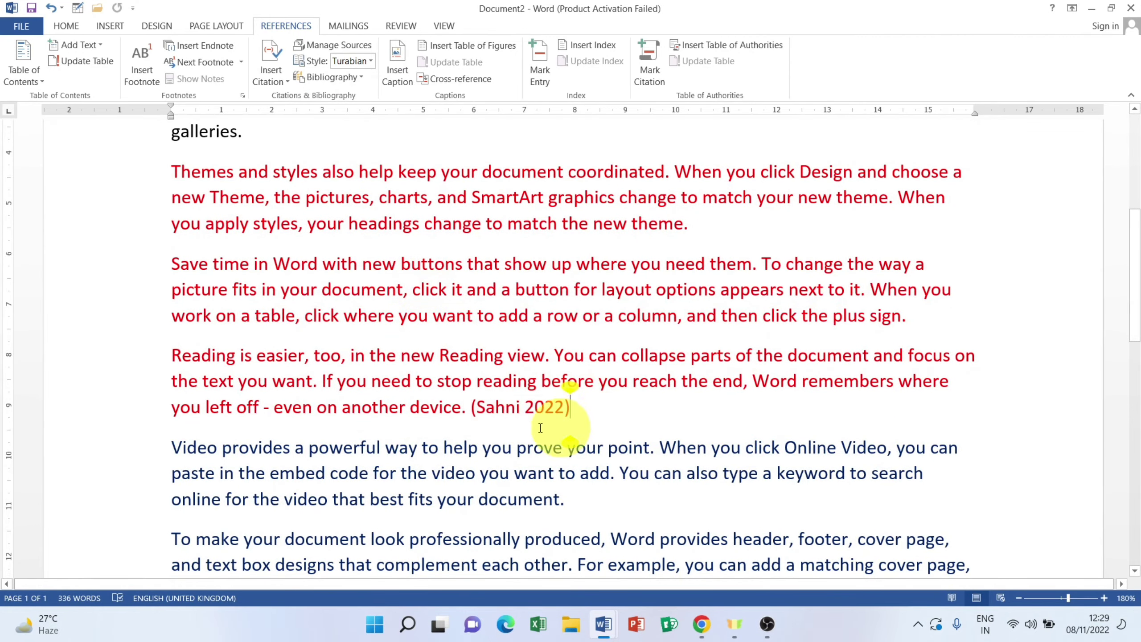
{"action": "left_click", "coordinate": [548, 408]}
{"action": "scroll", "coordinate": [522, 403], "scroll_direction": "down", "scroll_amount": 4}
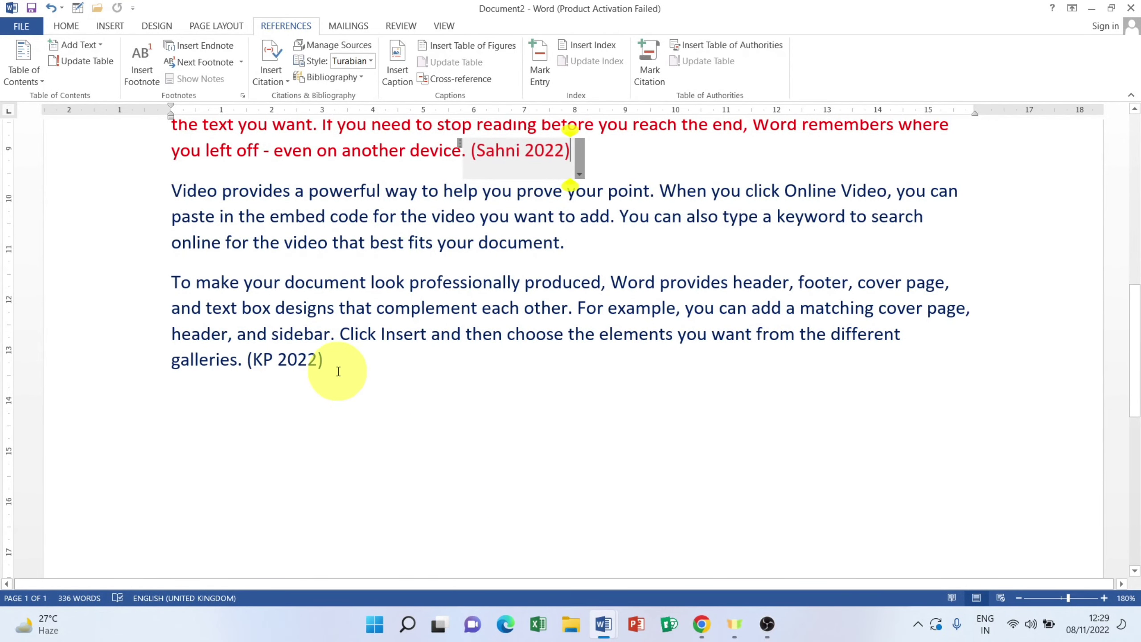
{"action": "scroll", "coordinate": [338, 371], "scroll_direction": "up", "scroll_amount": 9}
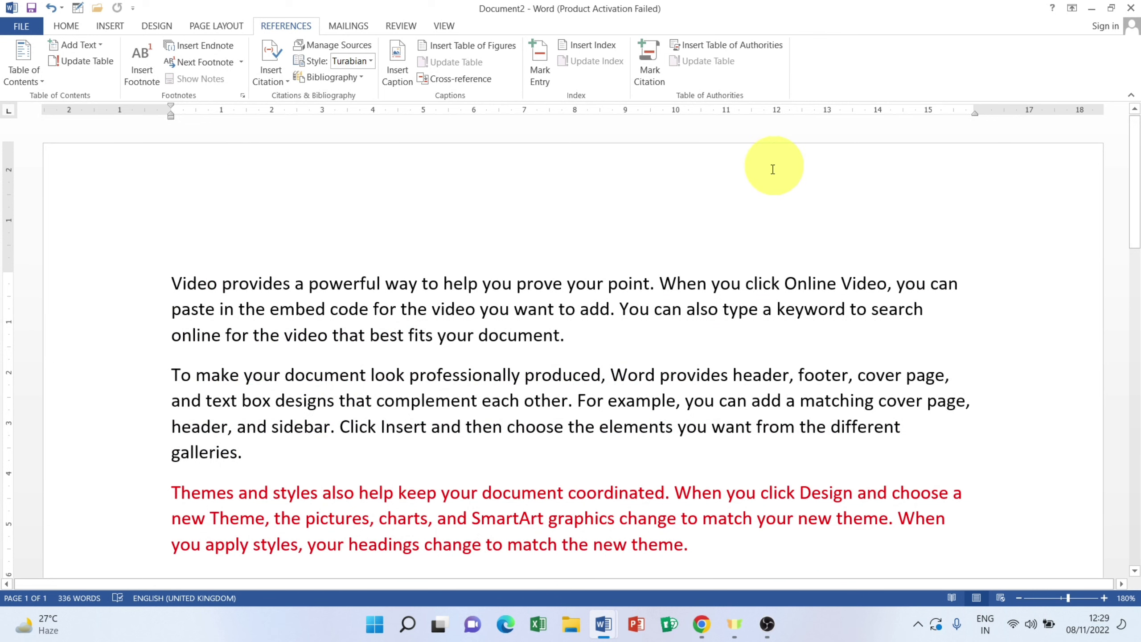
{"action": "left_click", "coordinate": [172, 278]}
{"action": "key", "text": "Return"}
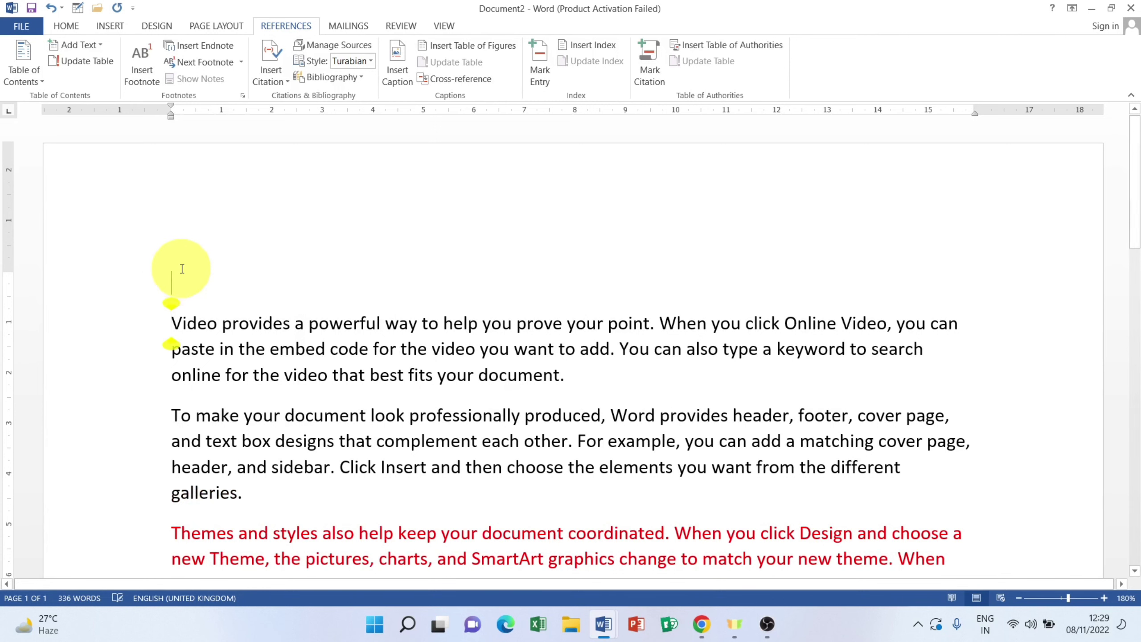
{"action": "left_click", "coordinate": [175, 313]}
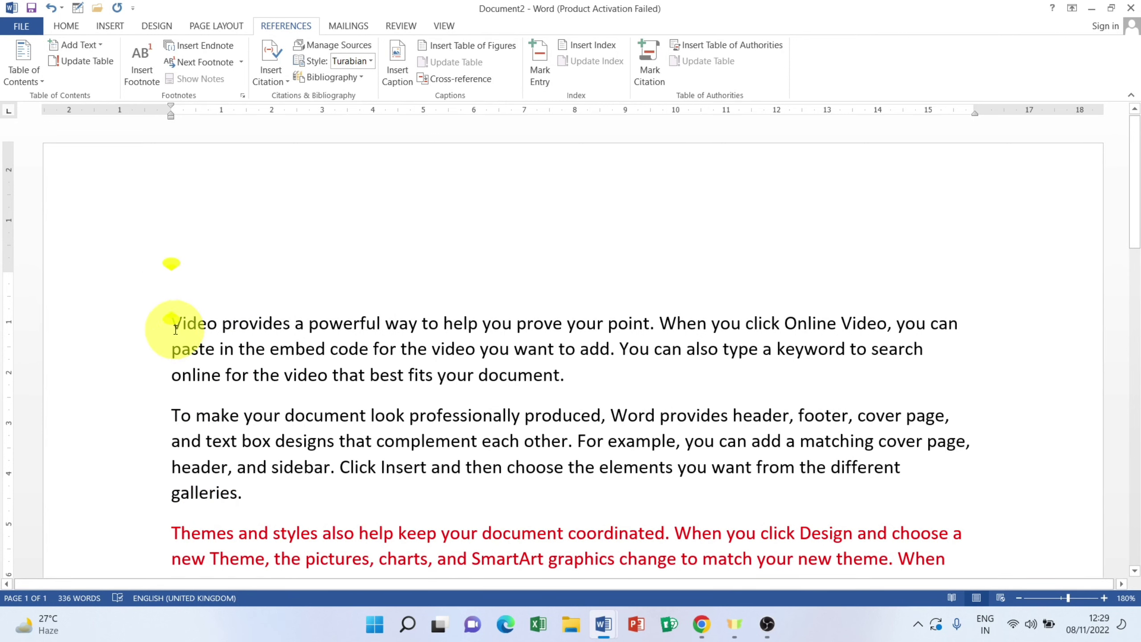
Step: Insert the built-in titled Bibliography on the empty top line, listing both 2022 book sources
{"action": "left_click", "coordinate": [329, 81]}
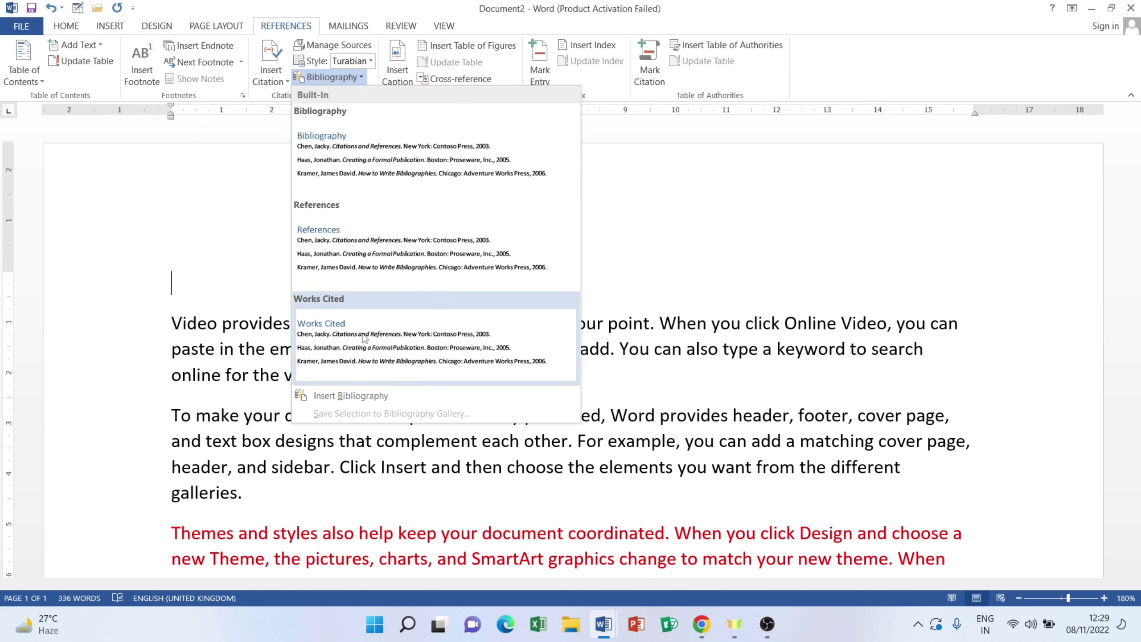
{"action": "left_click", "coordinate": [355, 162]}
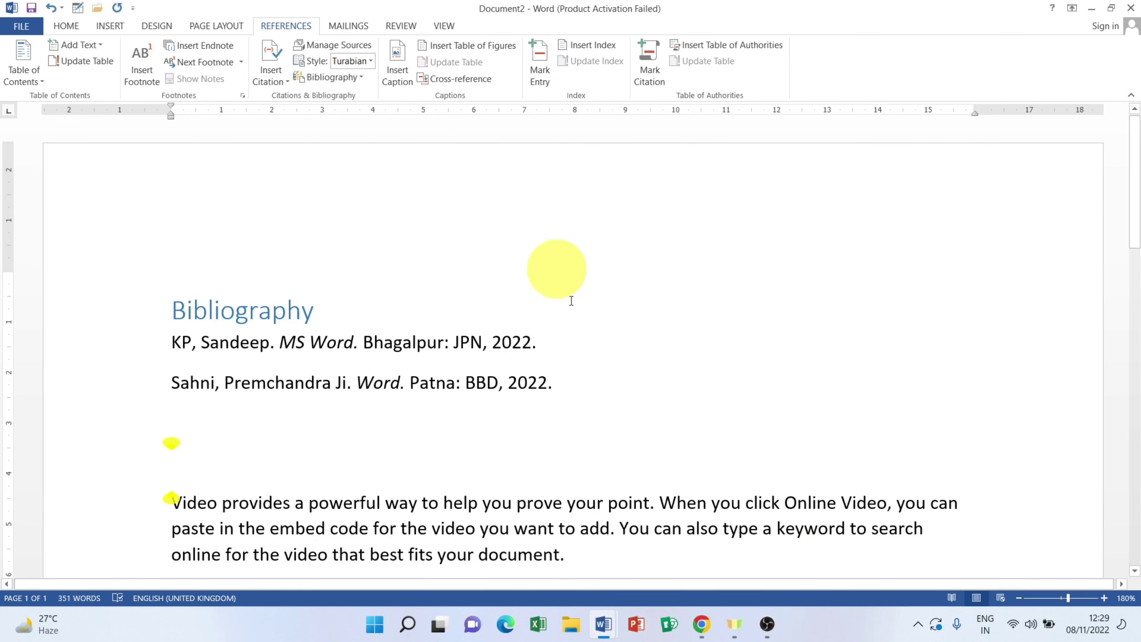
{"action": "scroll", "coordinate": [588, 427], "scroll_direction": "down", "scroll_amount": 3}
{"action": "scroll", "coordinate": [472, 310], "scroll_direction": "up", "scroll_amount": 1}
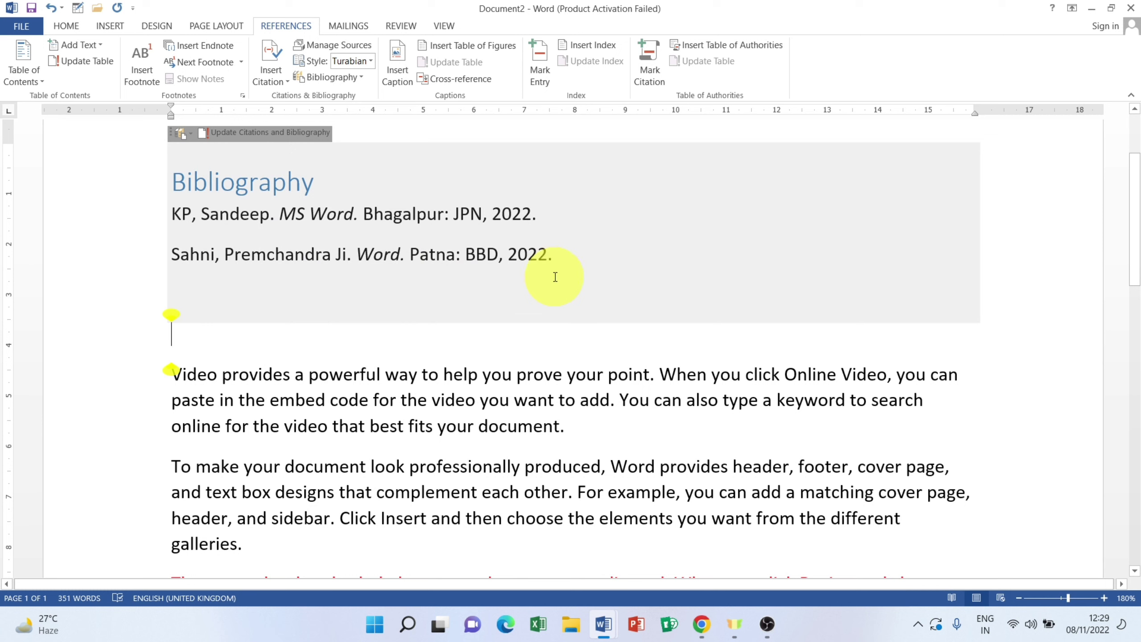
{"action": "left_click", "coordinate": [363, 76]}
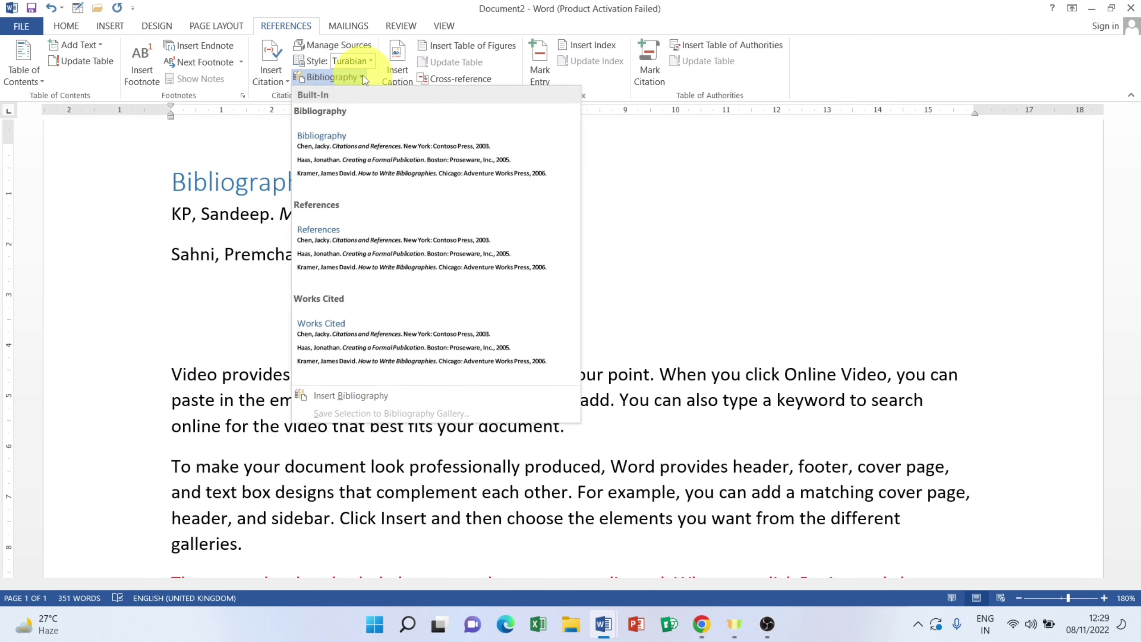
{"action": "left_click", "coordinate": [646, 267]}
{"action": "scroll", "coordinate": [305, 275], "scroll_direction": "down", "scroll_amount": 5}
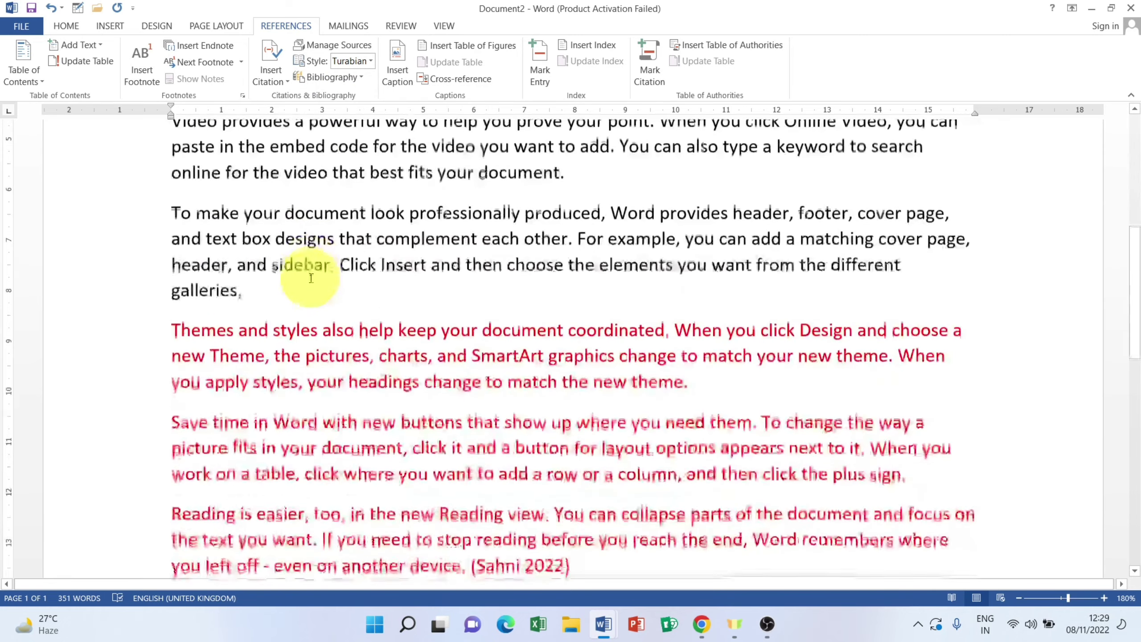
{"action": "scroll", "coordinate": [305, 275], "scroll_direction": "up", "scroll_amount": 5}
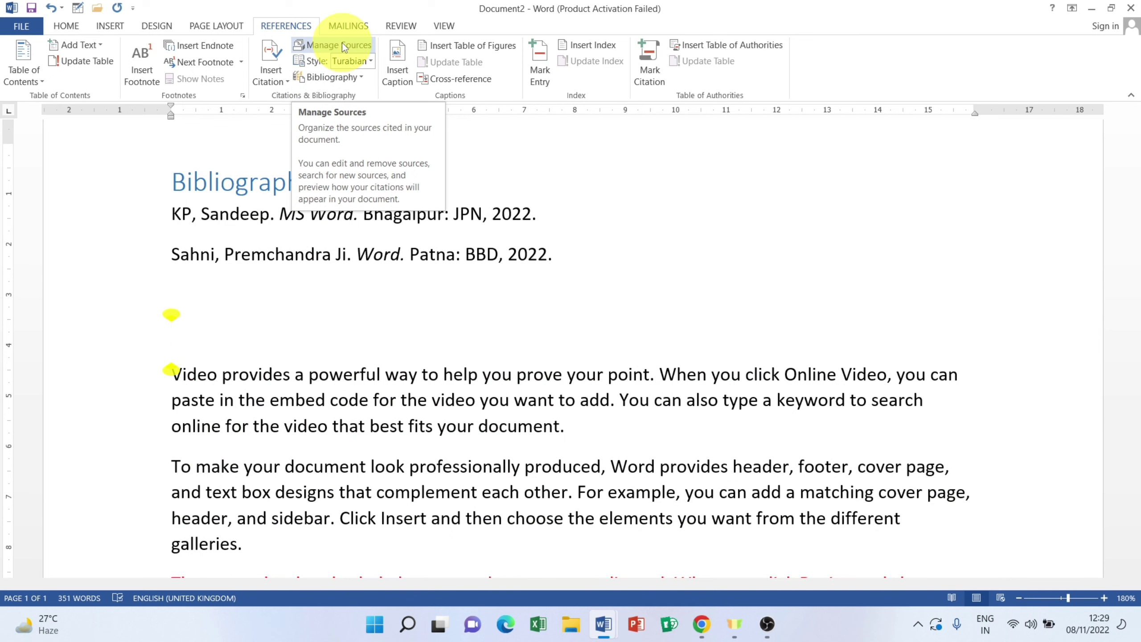
Step: Open Source Manager with both 2022 book sources and select the first Current List source
{"action": "left_click", "coordinate": [343, 45]}
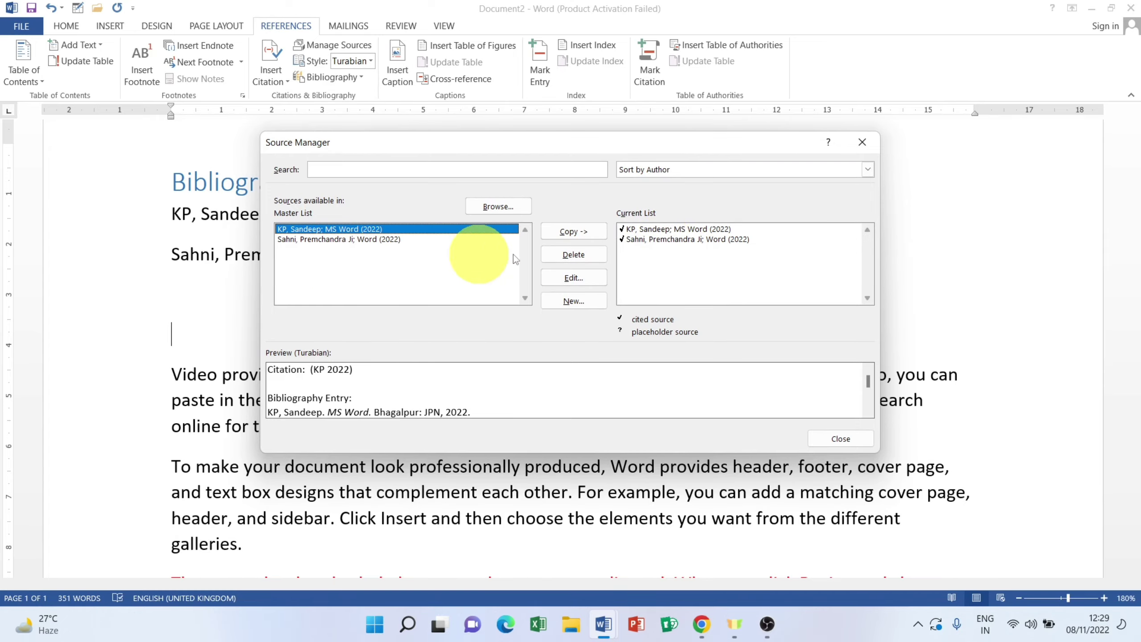
{"action": "left_click", "coordinate": [866, 146]}
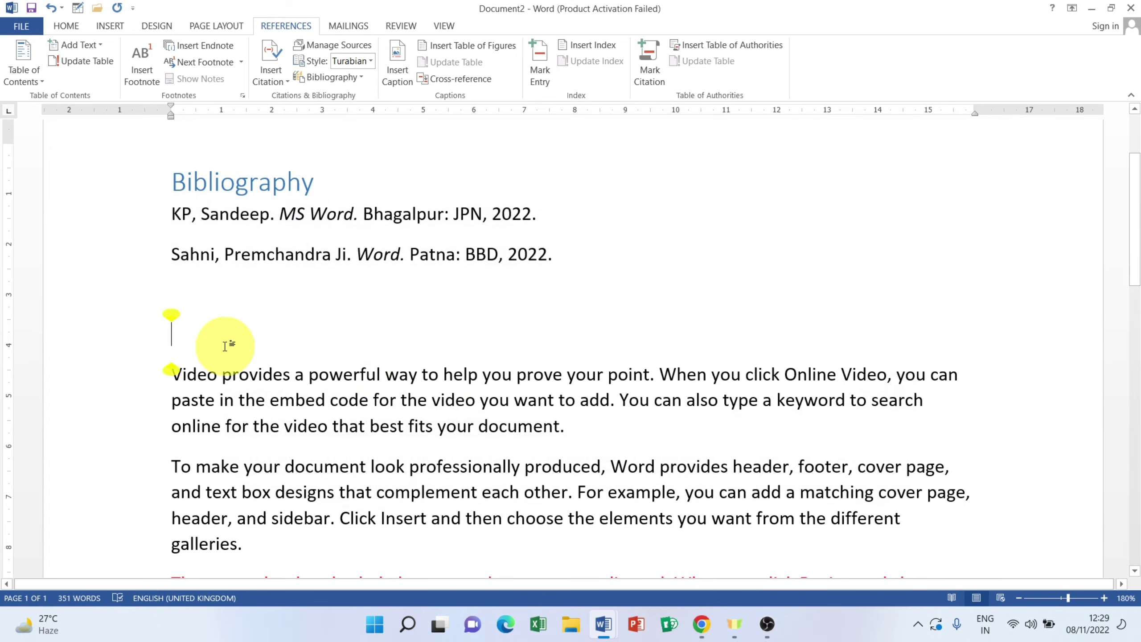
{"action": "scroll", "coordinate": [226, 347], "scroll_direction": "down", "scroll_amount": 2}
{"action": "scroll", "coordinate": [225, 347], "scroll_direction": "down", "scroll_amount": 7}
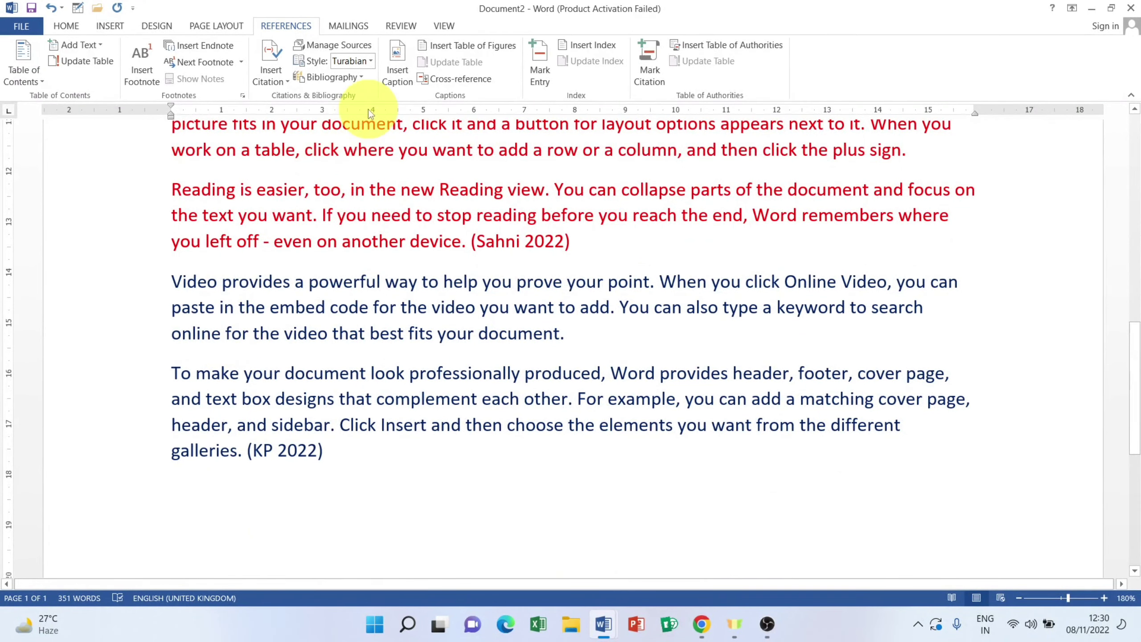
{"action": "left_click", "coordinate": [319, 48]}
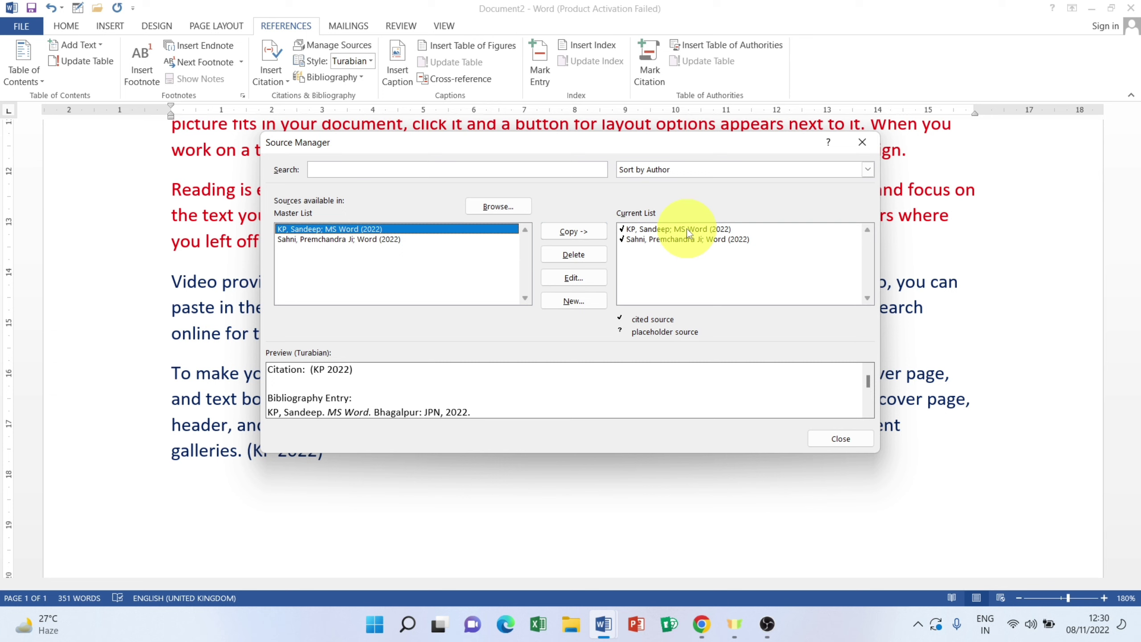
{"action": "left_click", "coordinate": [649, 231]}
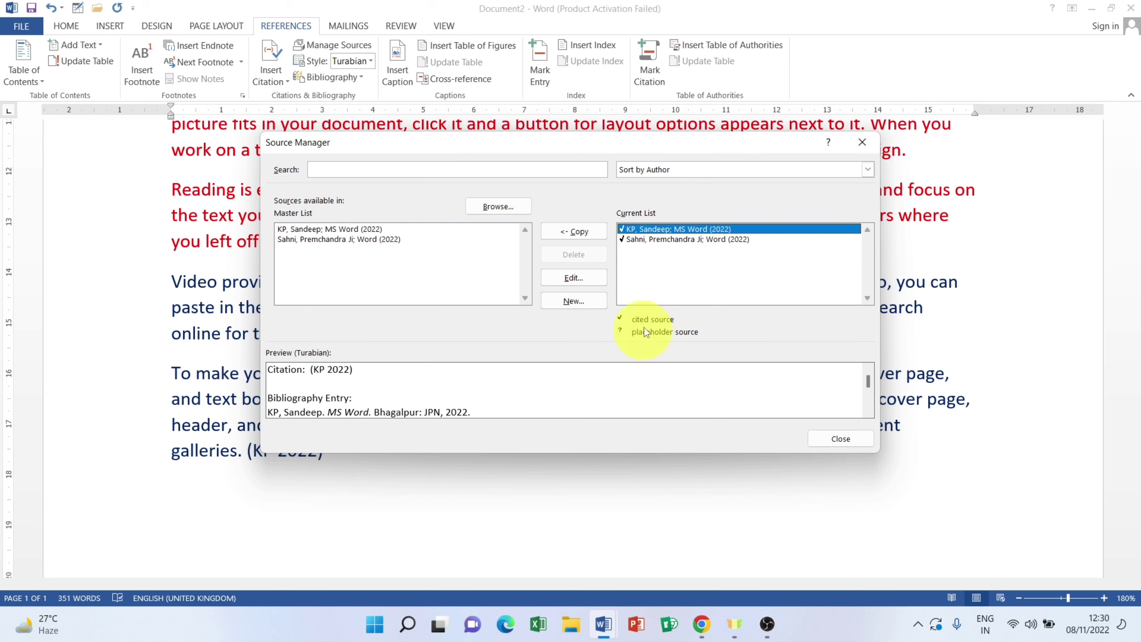
Step: Delete the citations after the Reading paragraph and after 'galleries.'
{"action": "left_click", "coordinate": [840, 438]}
{"action": "scroll", "coordinate": [620, 382], "scroll_direction": "up", "scroll_amount": 3}
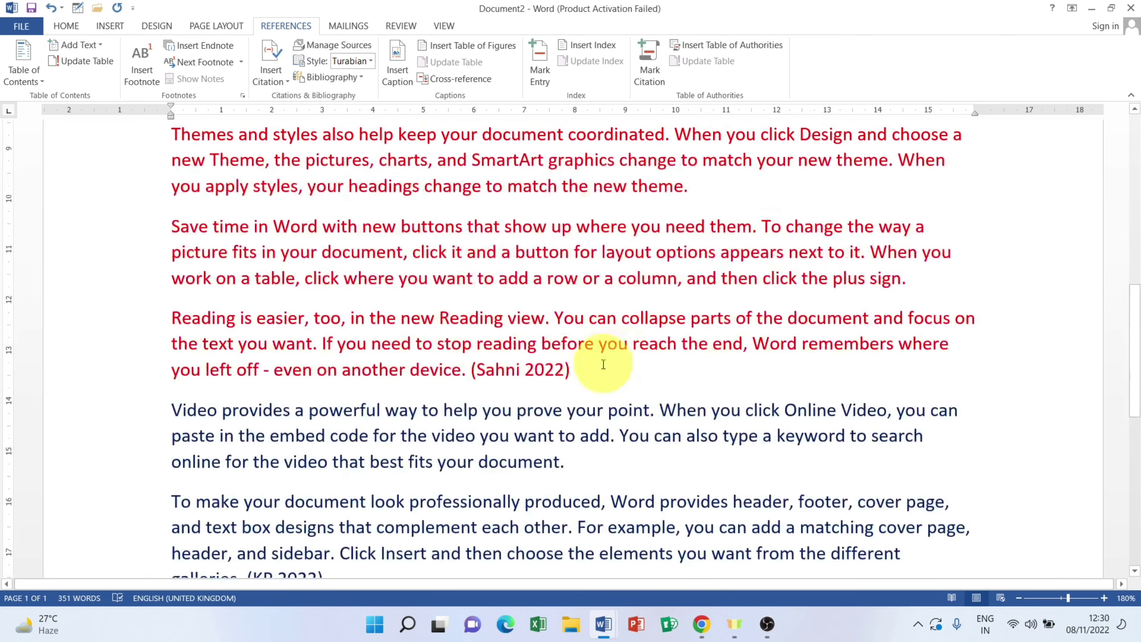
{"action": "left_click", "coordinate": [502, 376]}
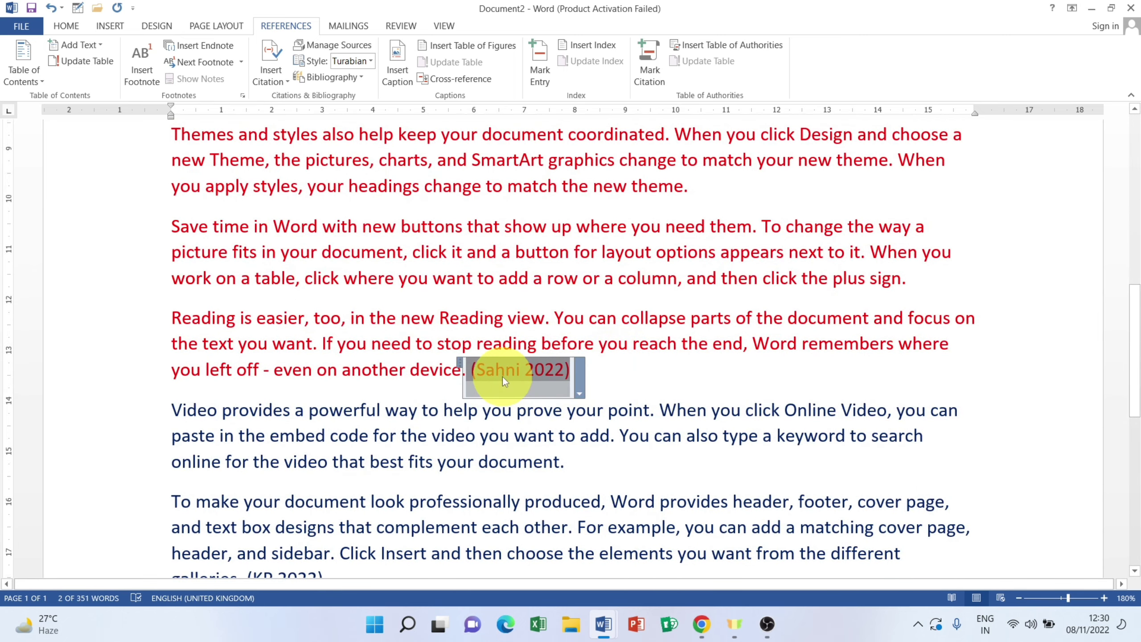
{"action": "key", "text": "Delete"}
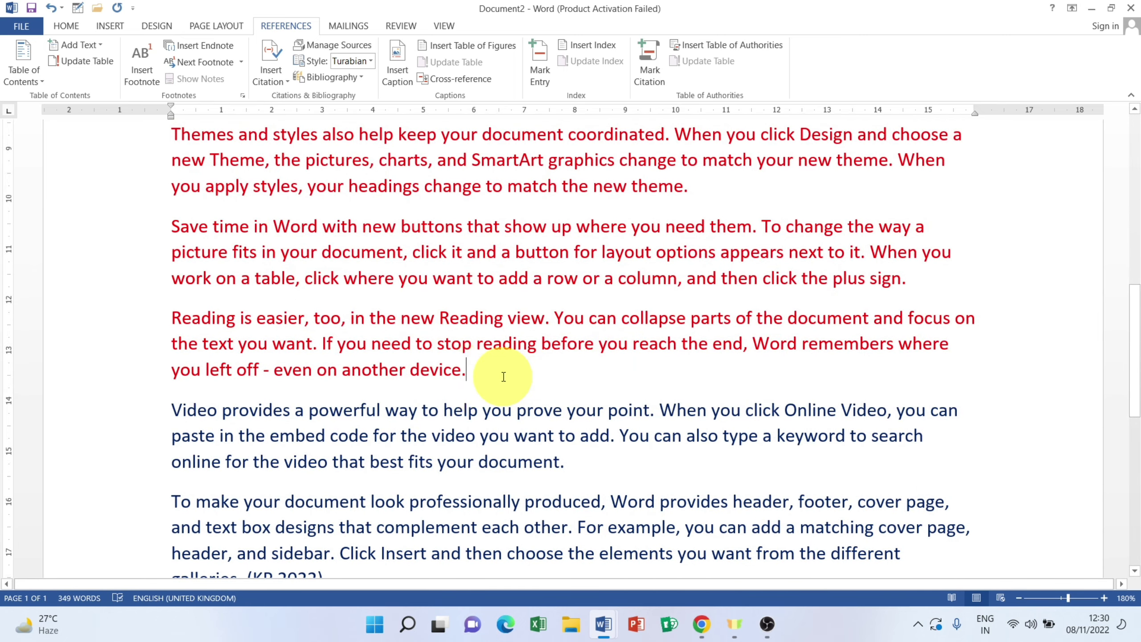
{"action": "scroll", "coordinate": [453, 407], "scroll_direction": "down", "scroll_amount": 3}
{"action": "left_click", "coordinate": [275, 394]}
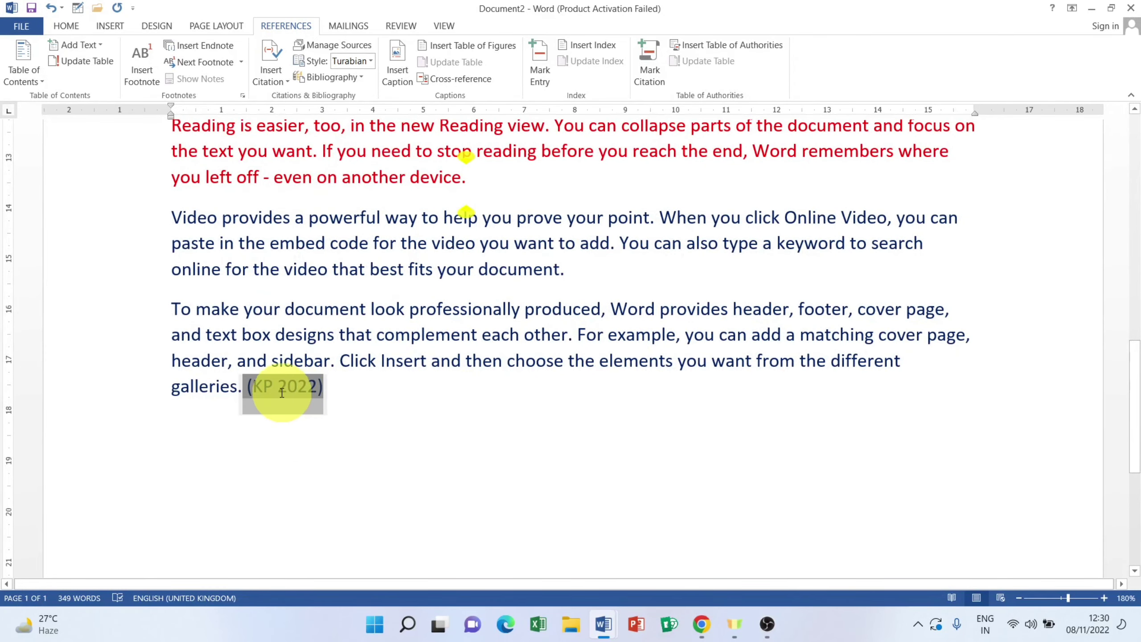
{"action": "key", "text": "Delete"}
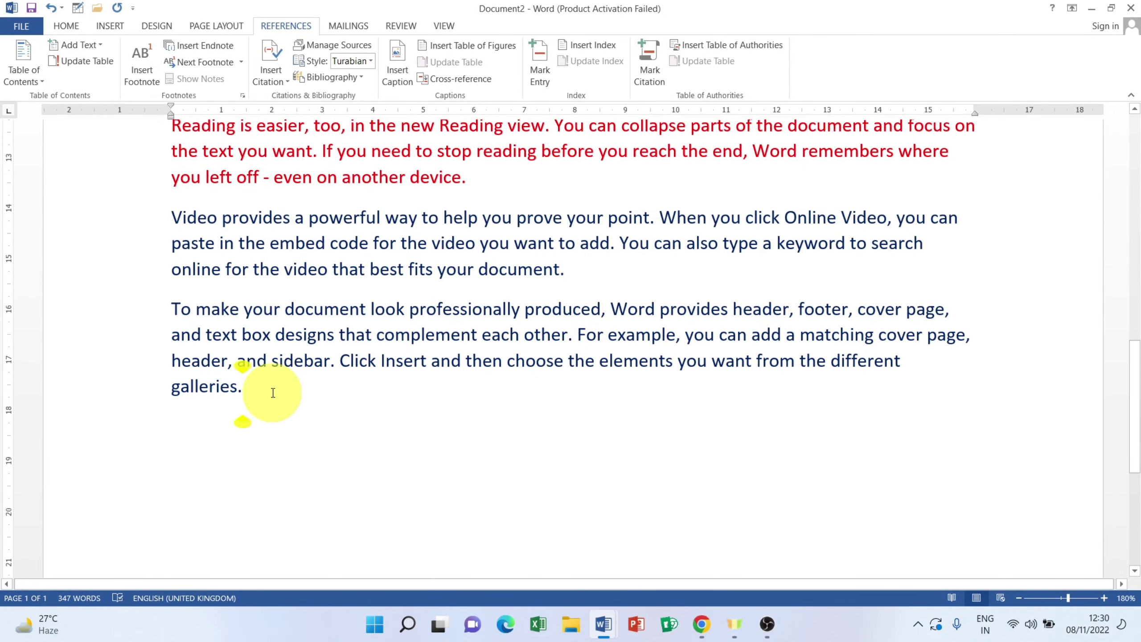
Step: Delete both sources from the Current List, then review the two master-list sources
{"action": "left_click", "coordinate": [336, 44]}
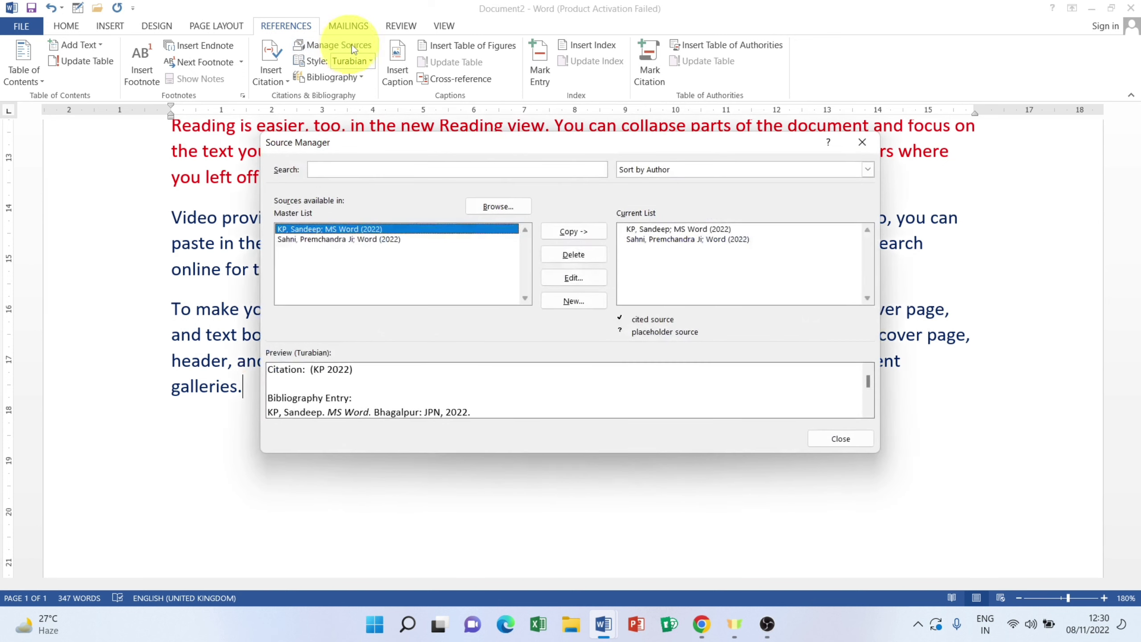
{"action": "left_click", "coordinate": [638, 229]}
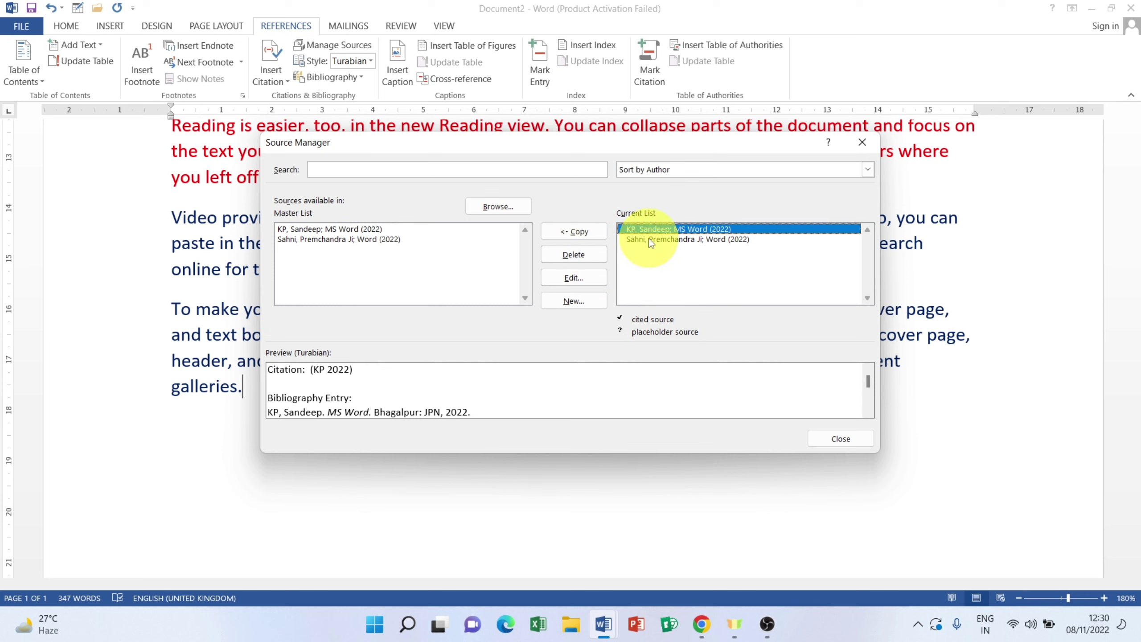
{"action": "left_click", "coordinate": [573, 256]}
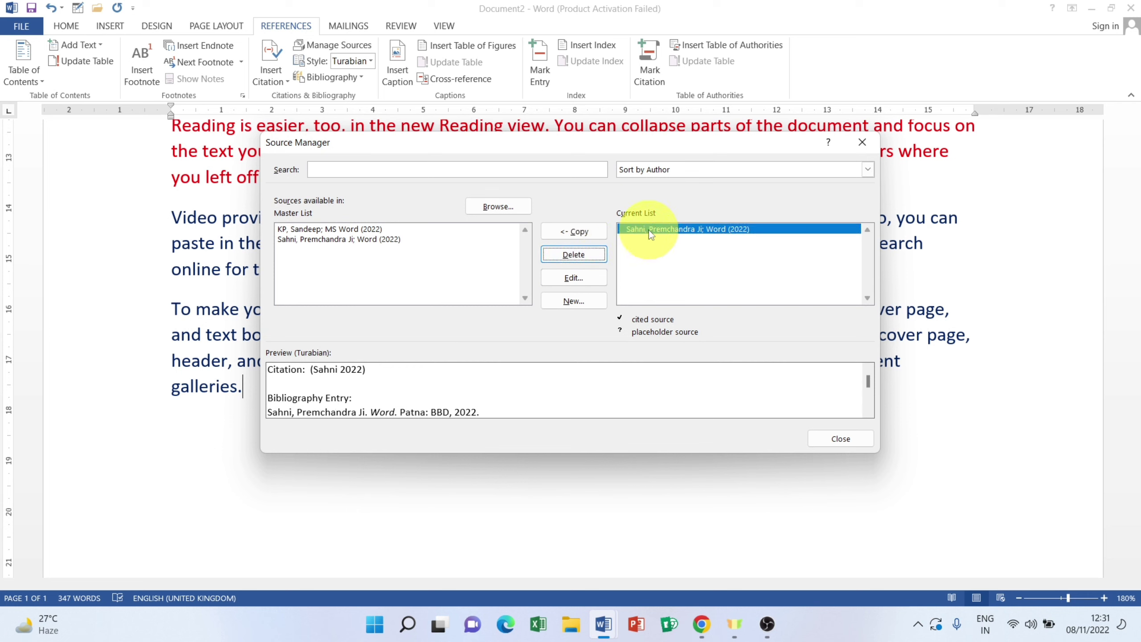
{"action": "left_click", "coordinate": [582, 255]}
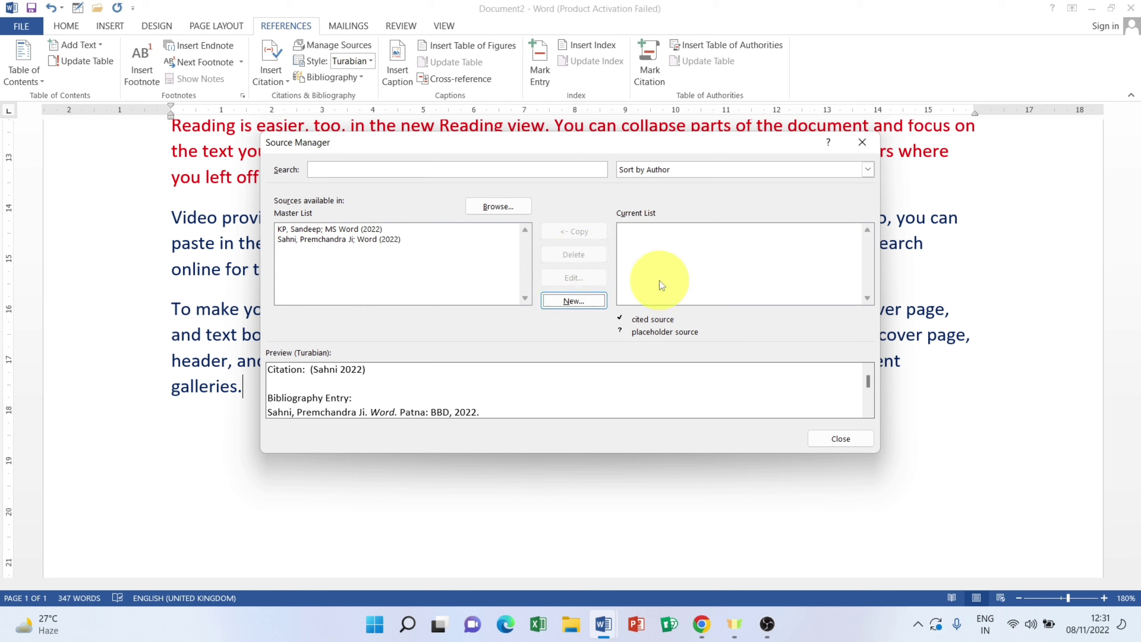
{"action": "left_click", "coordinate": [372, 229]}
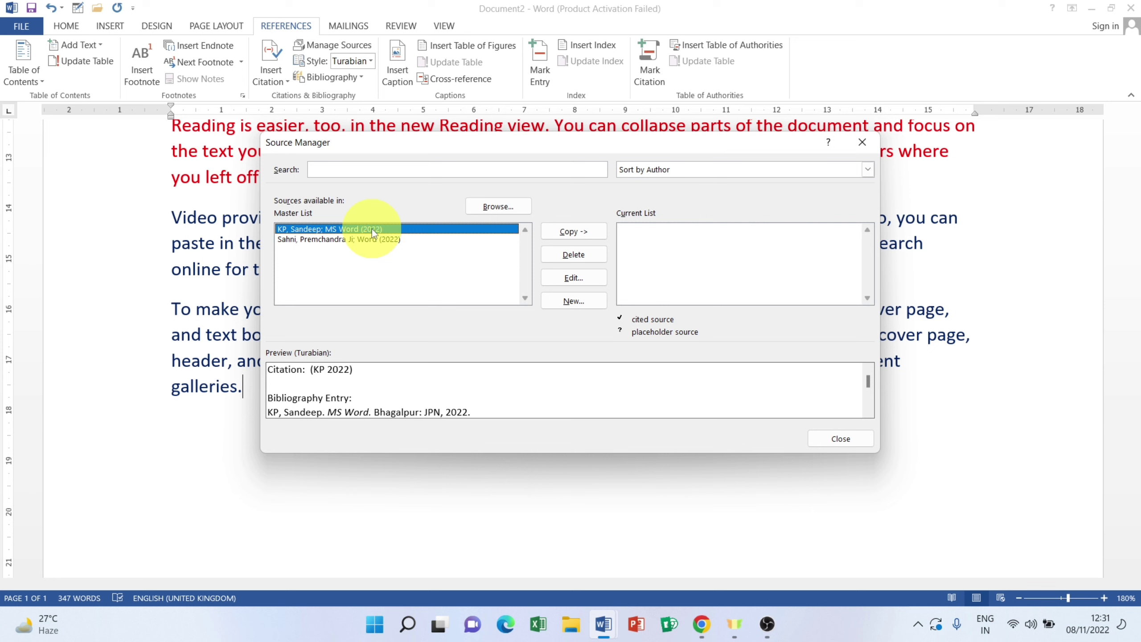
{"action": "left_click", "coordinate": [373, 239]}
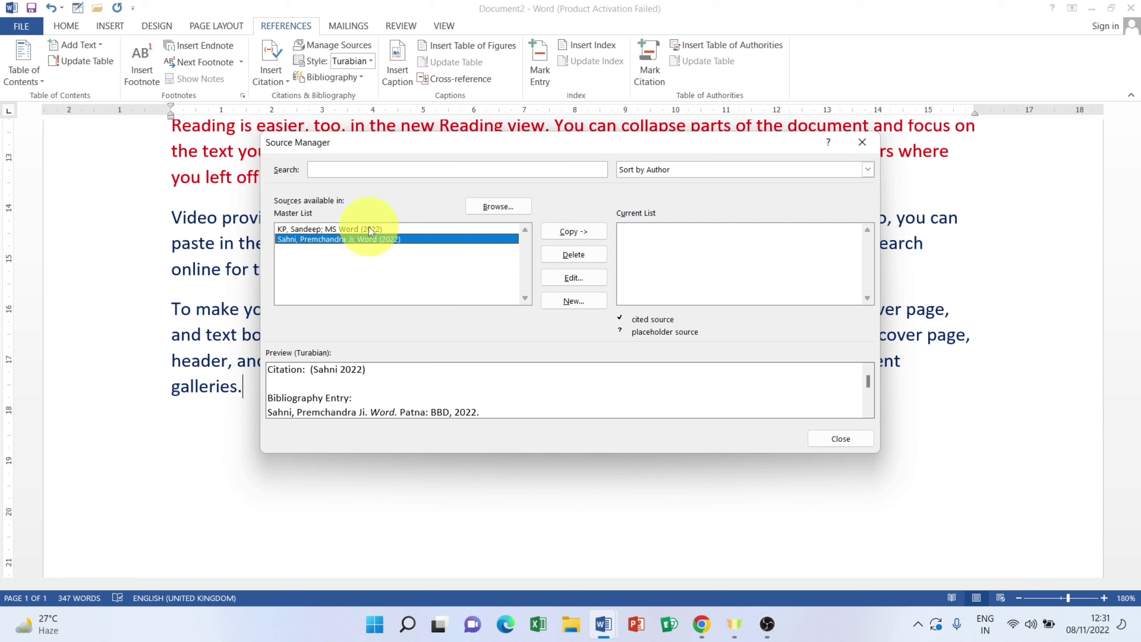
{"action": "left_click", "coordinate": [369, 228]}
{"action": "left_click", "coordinate": [372, 242]}
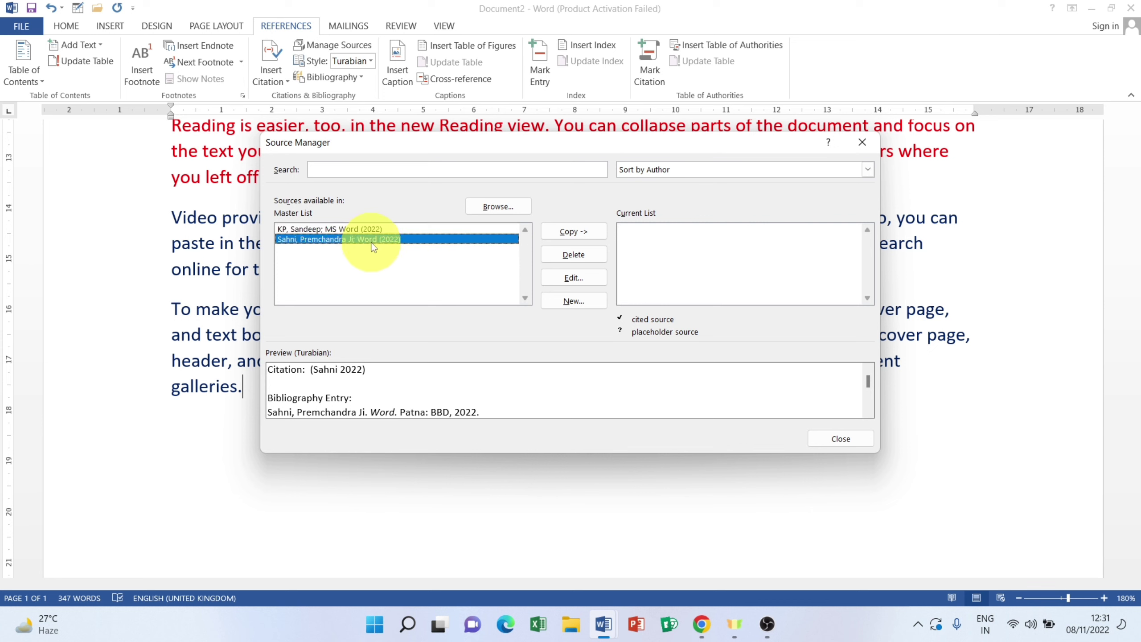
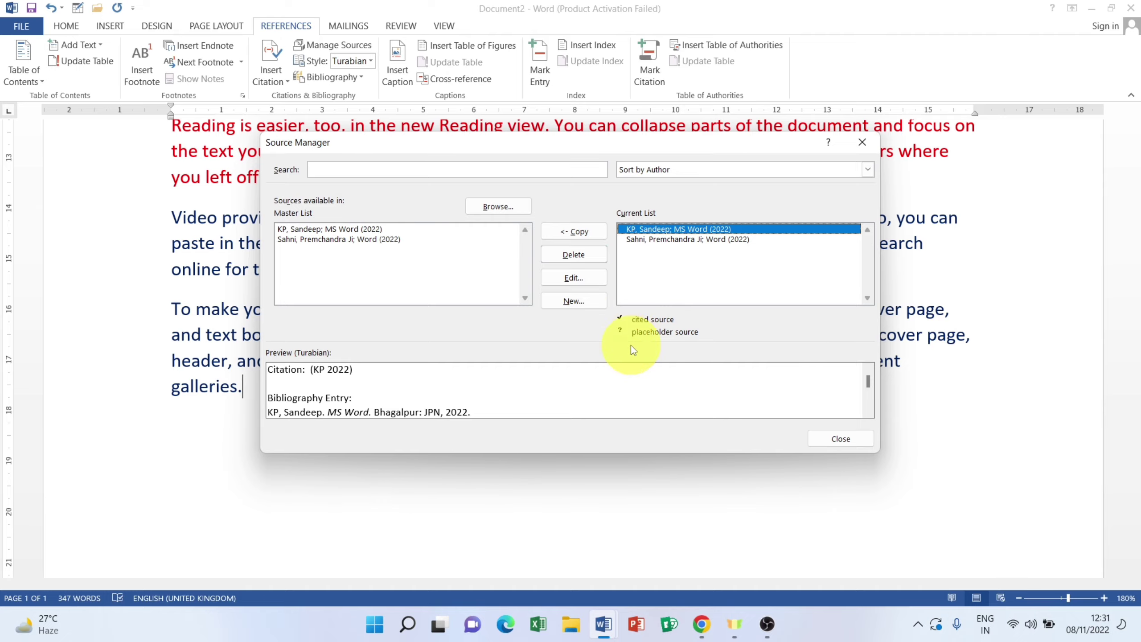
Step: Close the Source Manager with both 2022 sources listed and scroll the document
{"action": "left_click", "coordinate": [838, 439]}
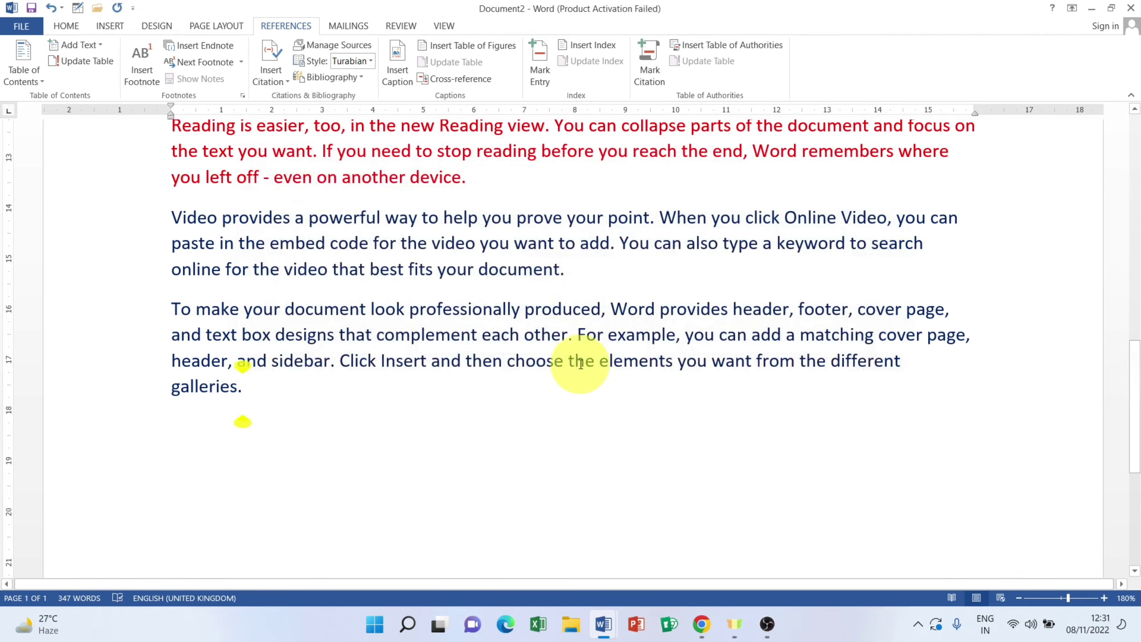
{"action": "scroll", "coordinate": [580, 373], "scroll_direction": "up", "scroll_amount": 4}
{"action": "scroll", "coordinate": [543, 403], "scroll_direction": "down", "scroll_amount": 4}
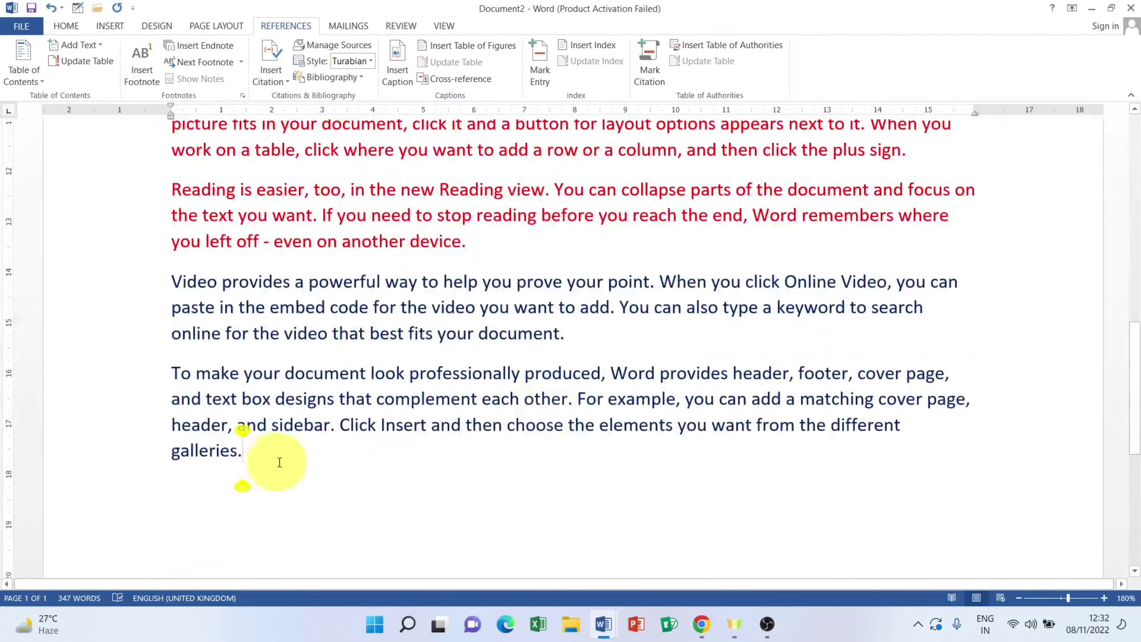
{"action": "scroll", "coordinate": [377, 292], "scroll_direction": "up", "scroll_amount": 3}
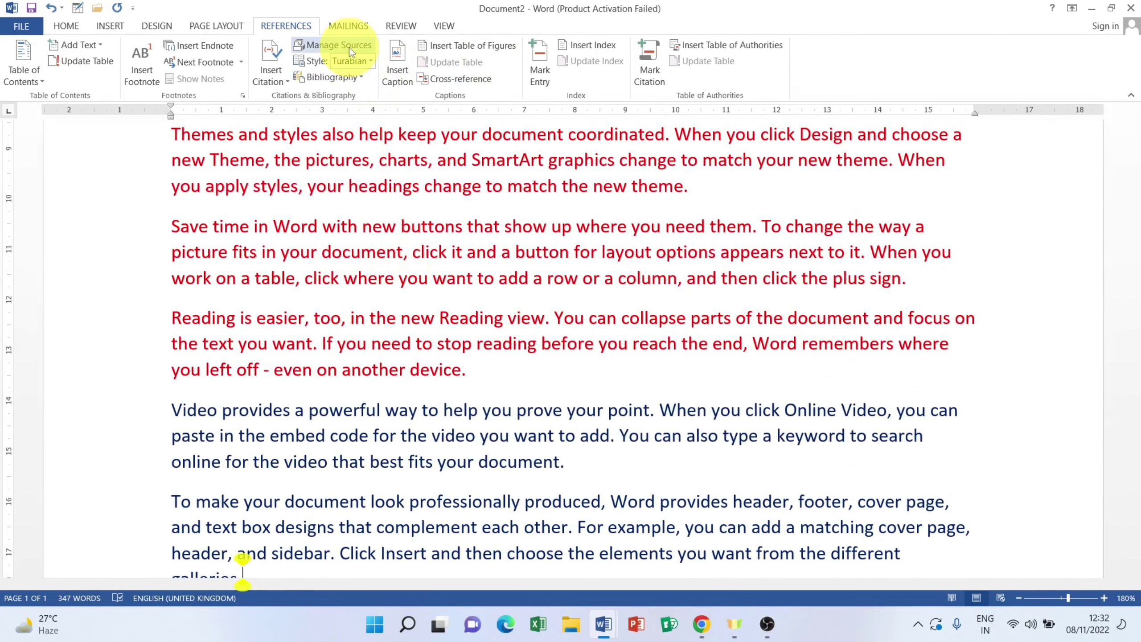
Step: Review the Source Manager's Current List and the Insert Citation list of citable sources
{"action": "left_click", "coordinate": [349, 47]}
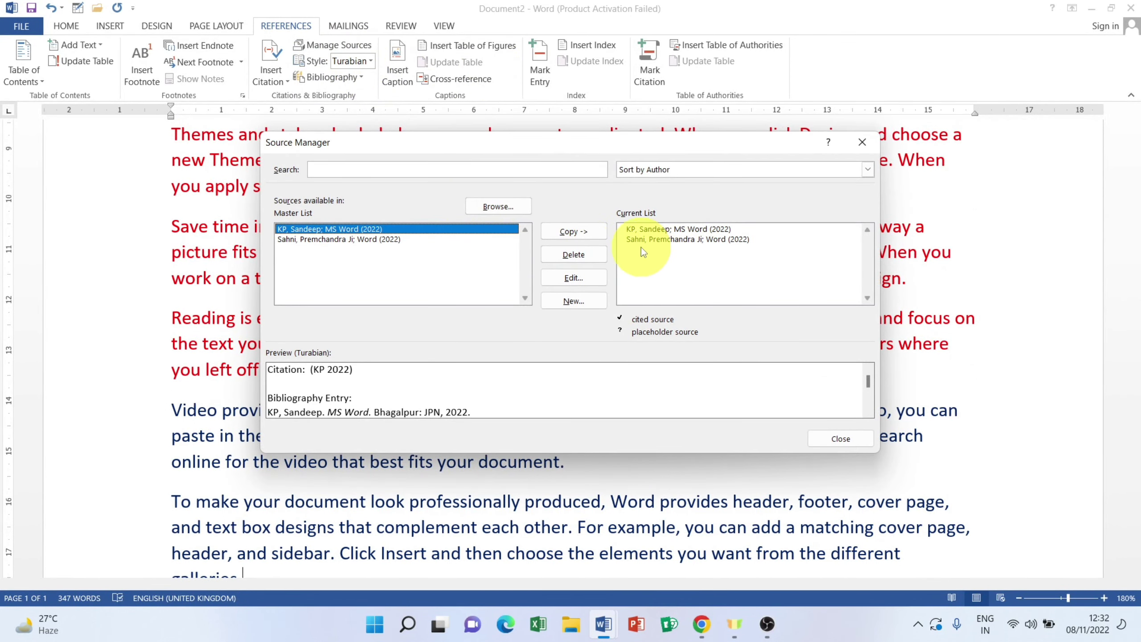
{"action": "left_click", "coordinate": [646, 239]}
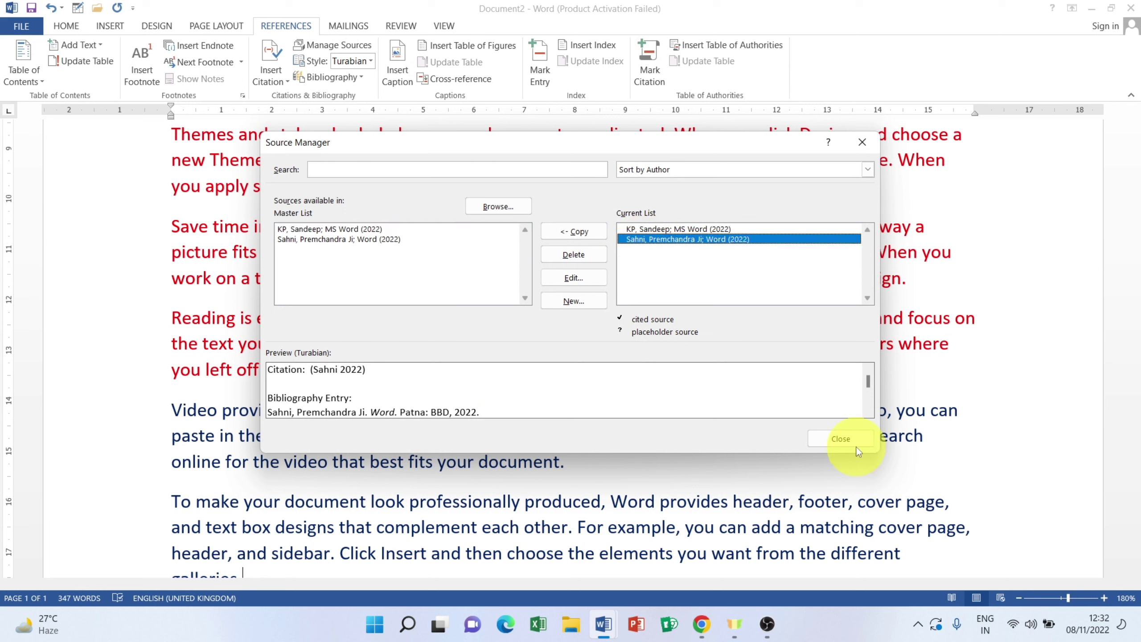
{"action": "left_click", "coordinate": [830, 439]}
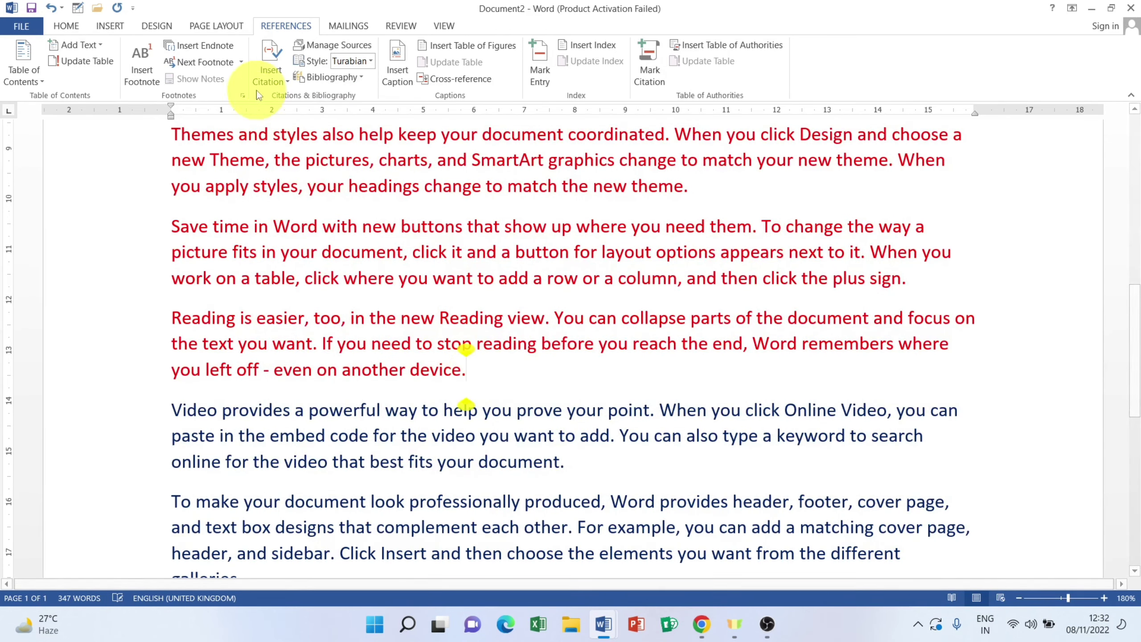
{"action": "left_click", "coordinate": [270, 71]}
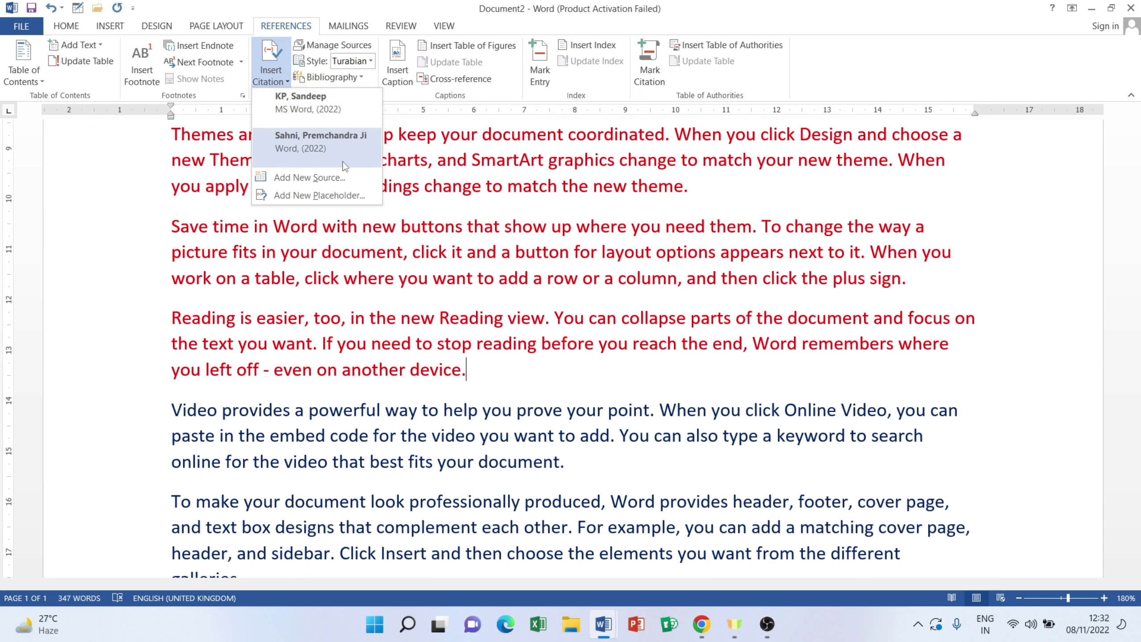
{"action": "left_click", "coordinate": [502, 386]}
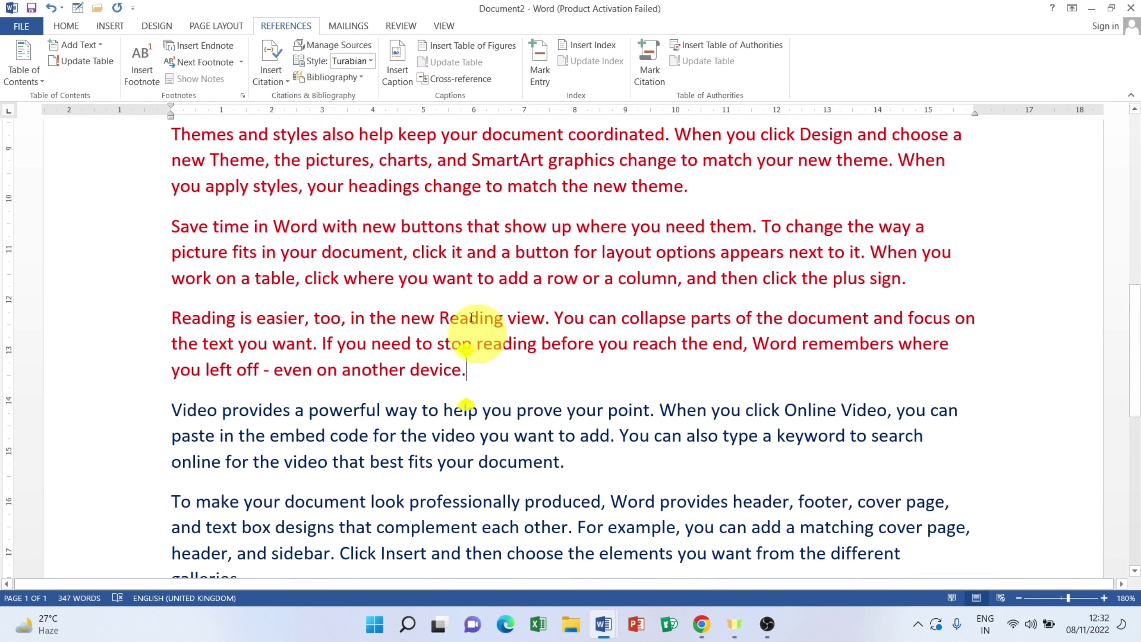
Step: Delete both sources from the Current List and confirm none remain to cite
{"action": "left_click", "coordinate": [355, 44]}
{"action": "left_click", "coordinate": [642, 229]}
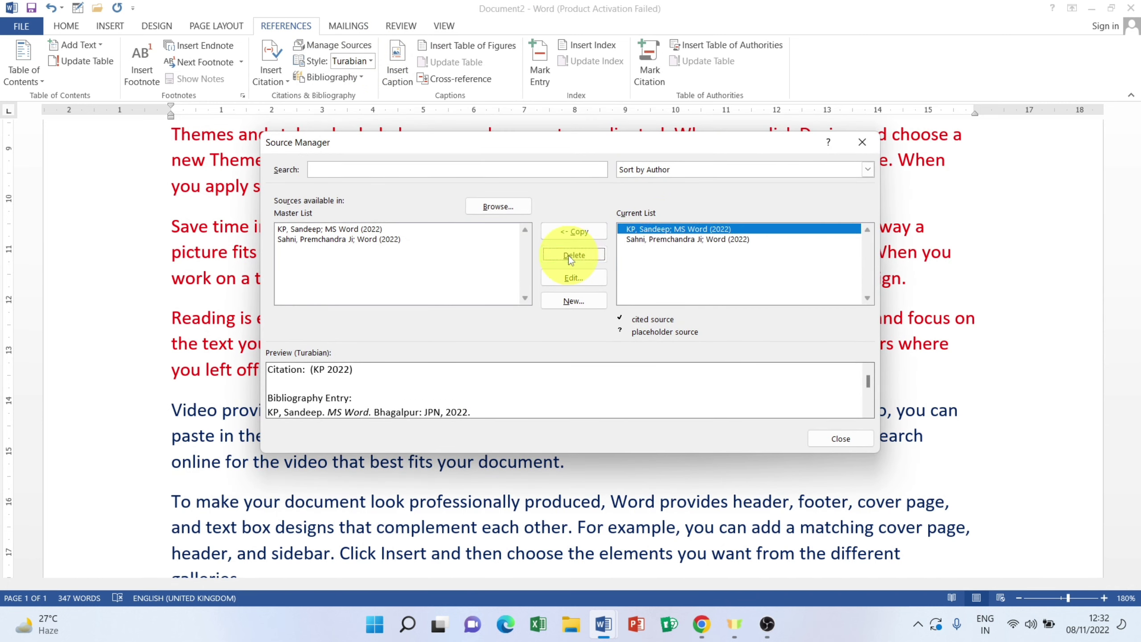
{"action": "left_click", "coordinate": [573, 255]}
{"action": "left_click", "coordinate": [573, 254]}
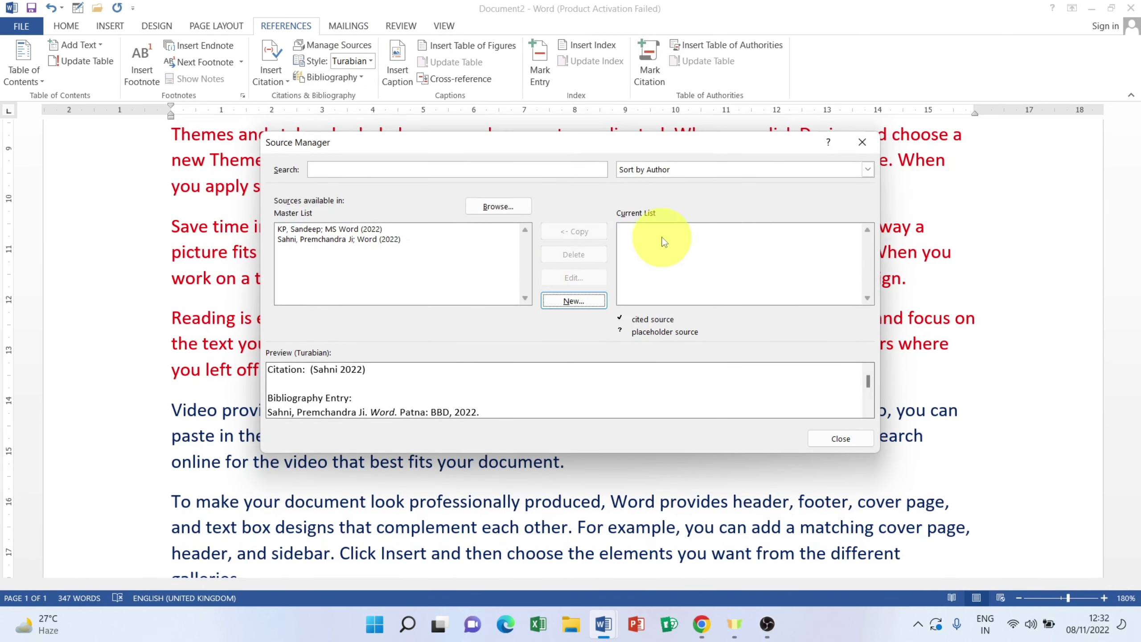
{"action": "left_click", "coordinate": [841, 438]}
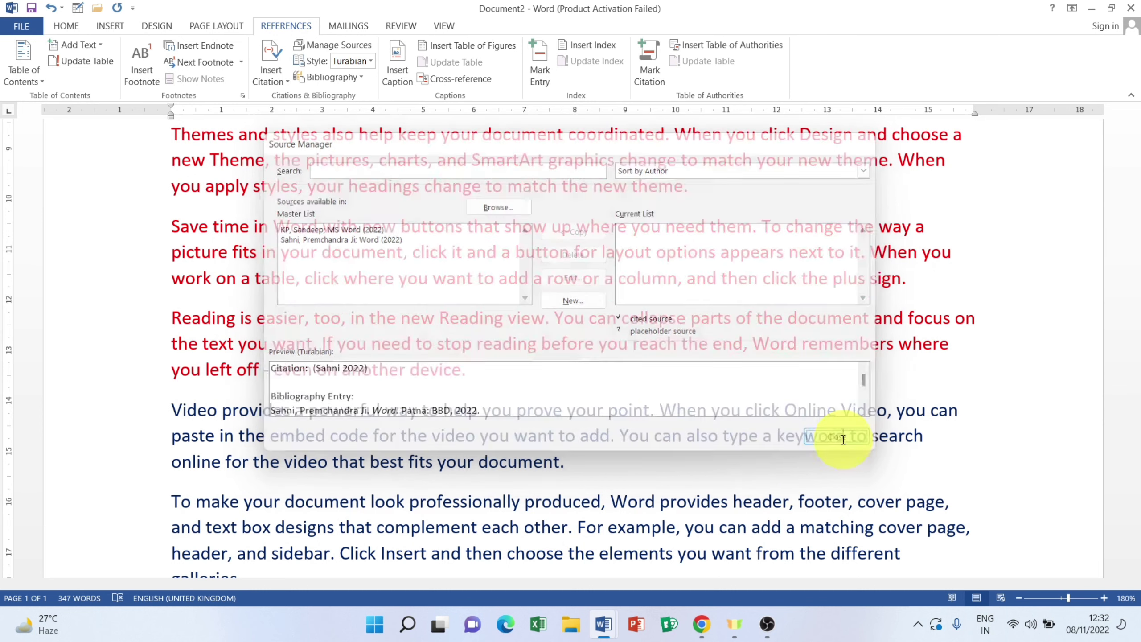
{"action": "left_click", "coordinate": [271, 65]}
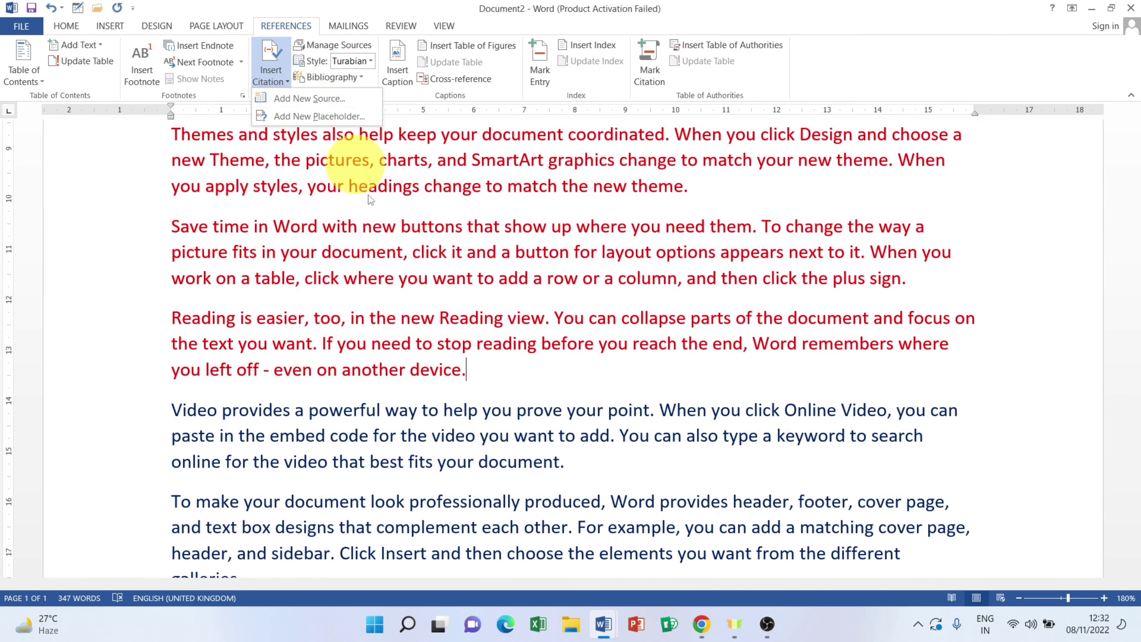
Step: Place the cursor after 'another device.' and copy both 2022 Master List sources into the Current List
{"action": "left_click", "coordinate": [466, 375]}
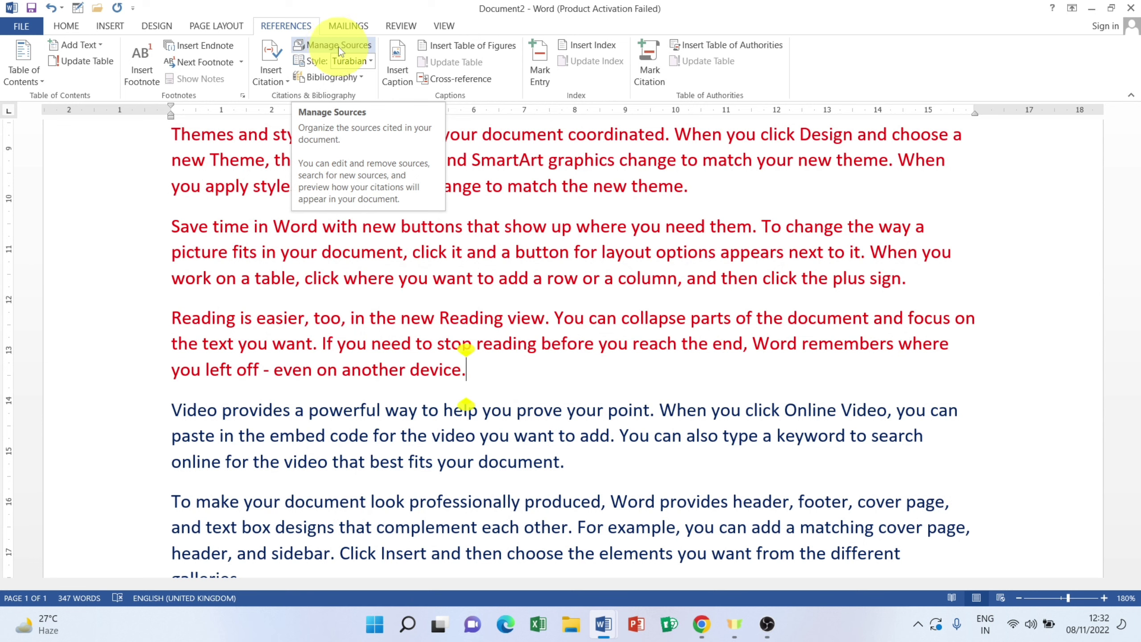
{"action": "left_click", "coordinate": [338, 46]}
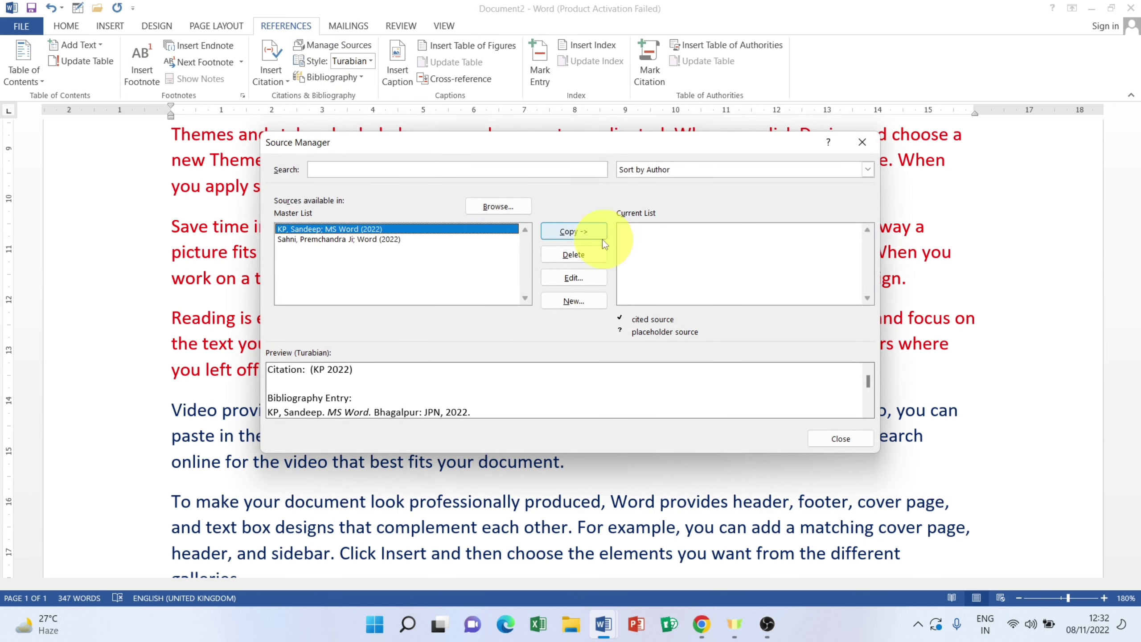
{"action": "left_click", "coordinate": [570, 229]}
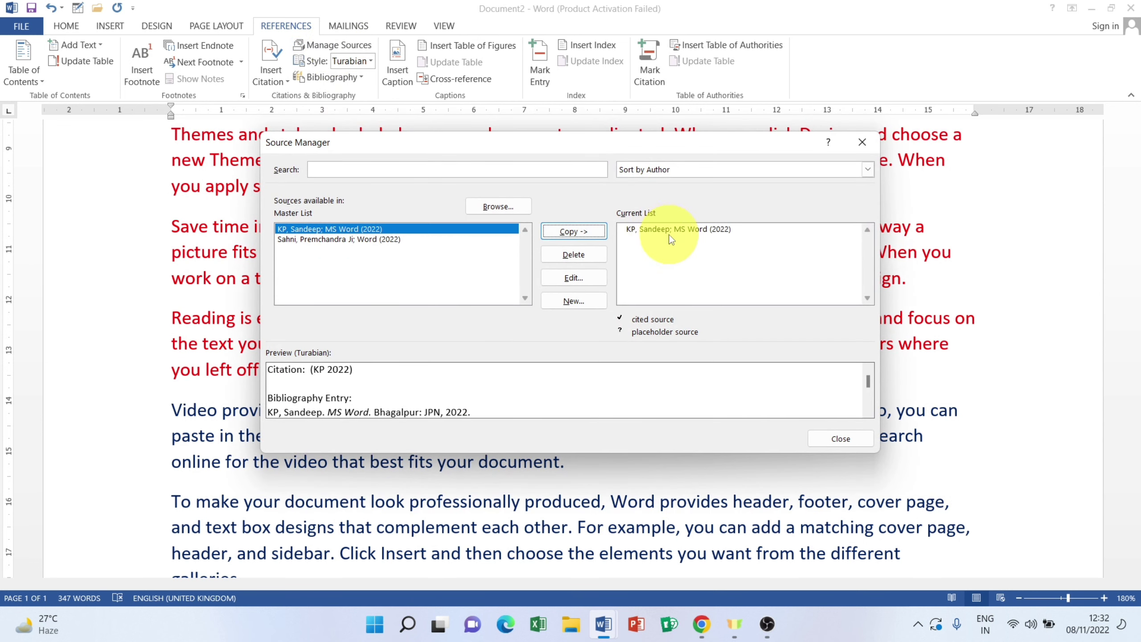
{"action": "left_click", "coordinate": [400, 239]}
{"action": "left_click", "coordinate": [574, 232]}
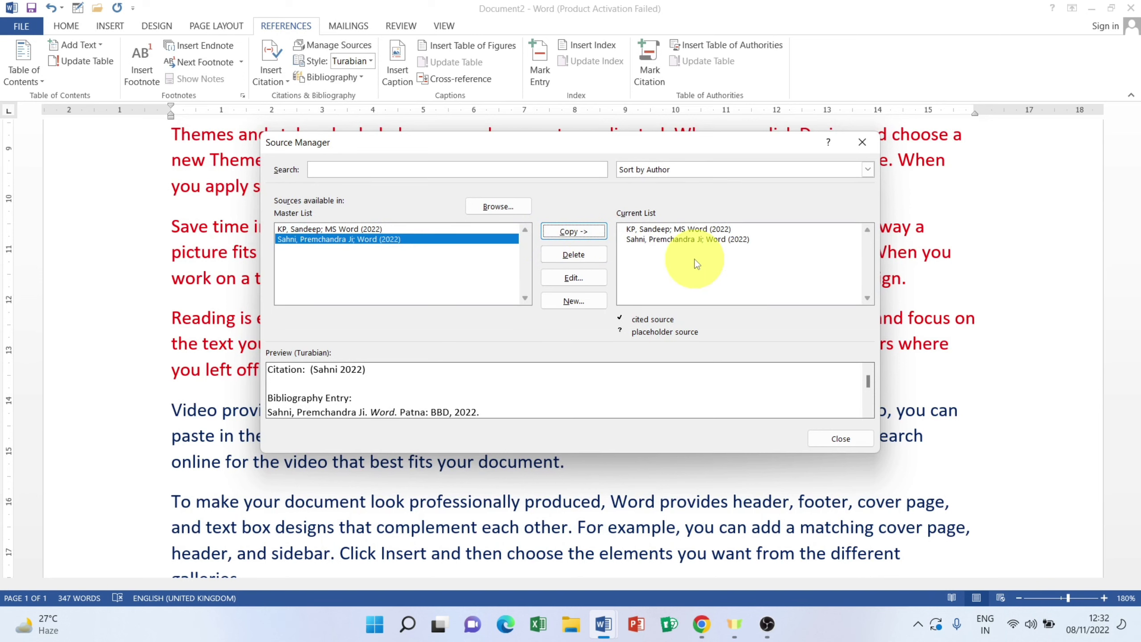
{"action": "left_click", "coordinate": [666, 229]}
{"action": "left_click", "coordinate": [667, 239]}
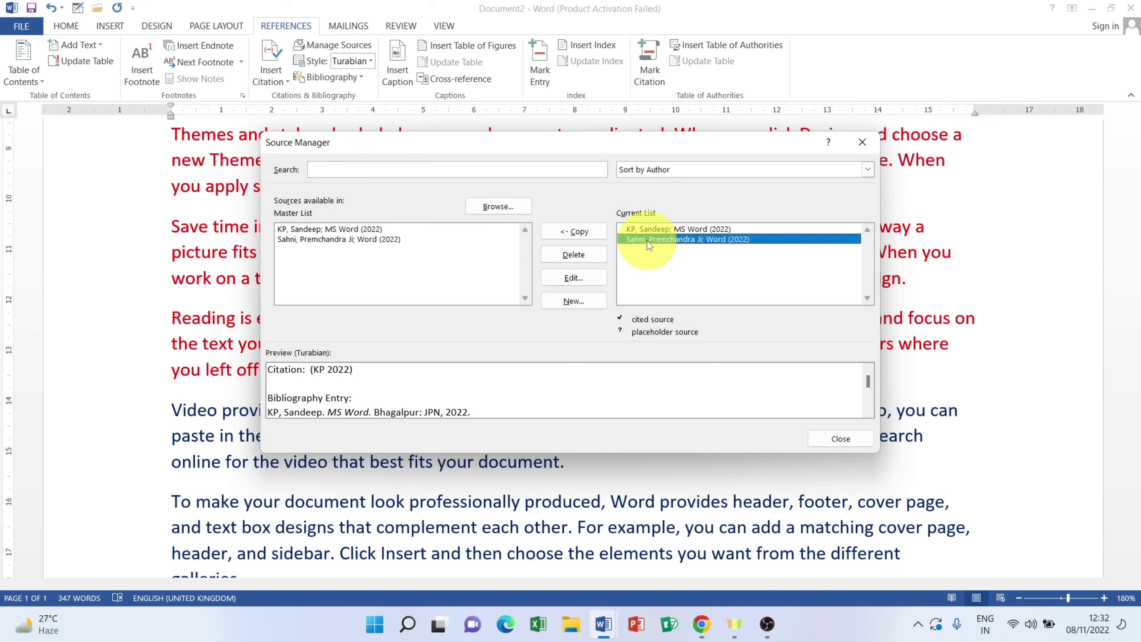
{"action": "left_click", "coordinate": [841, 439]}
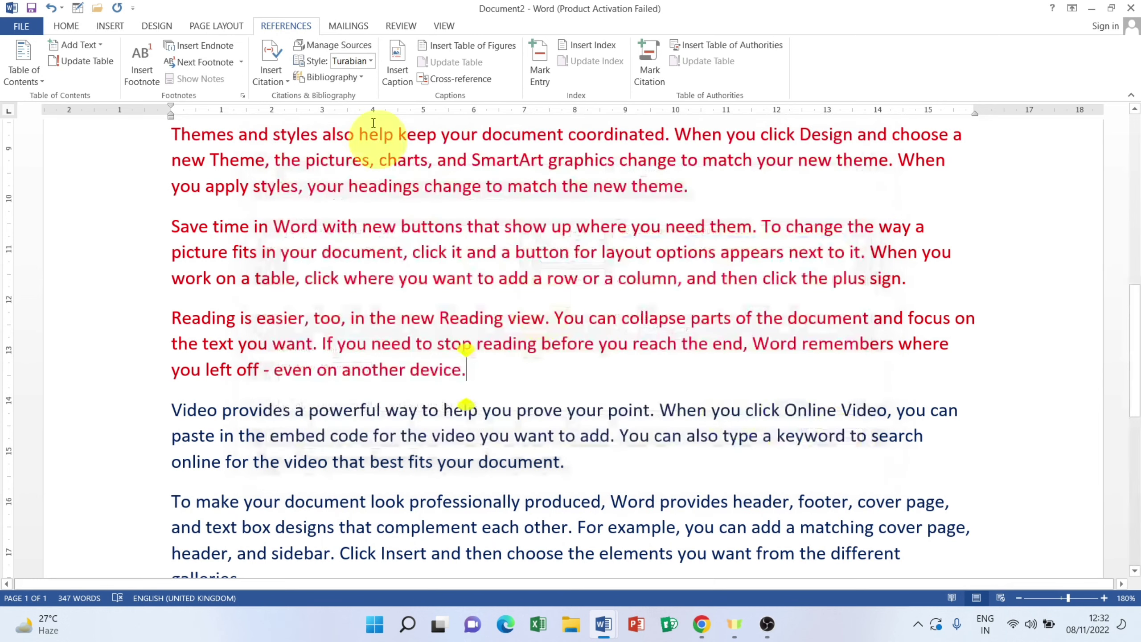
Step: Cite the first 2022 source after 'another device.' and the second after 'galleries.'
{"action": "left_click", "coordinate": [271, 71]}
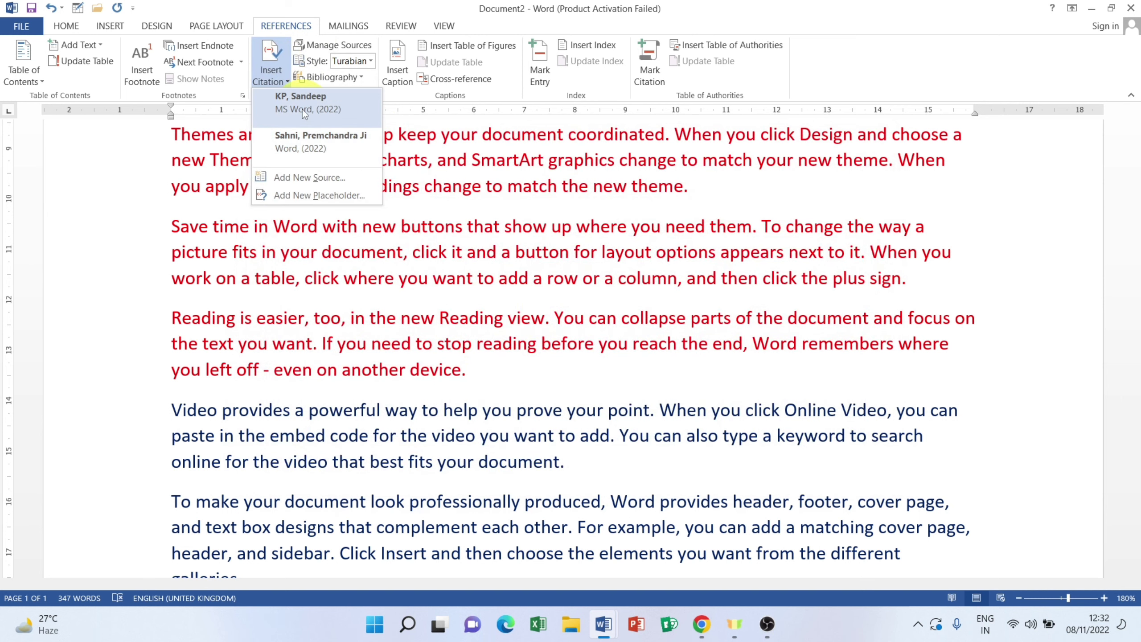
{"action": "left_click", "coordinate": [300, 110]}
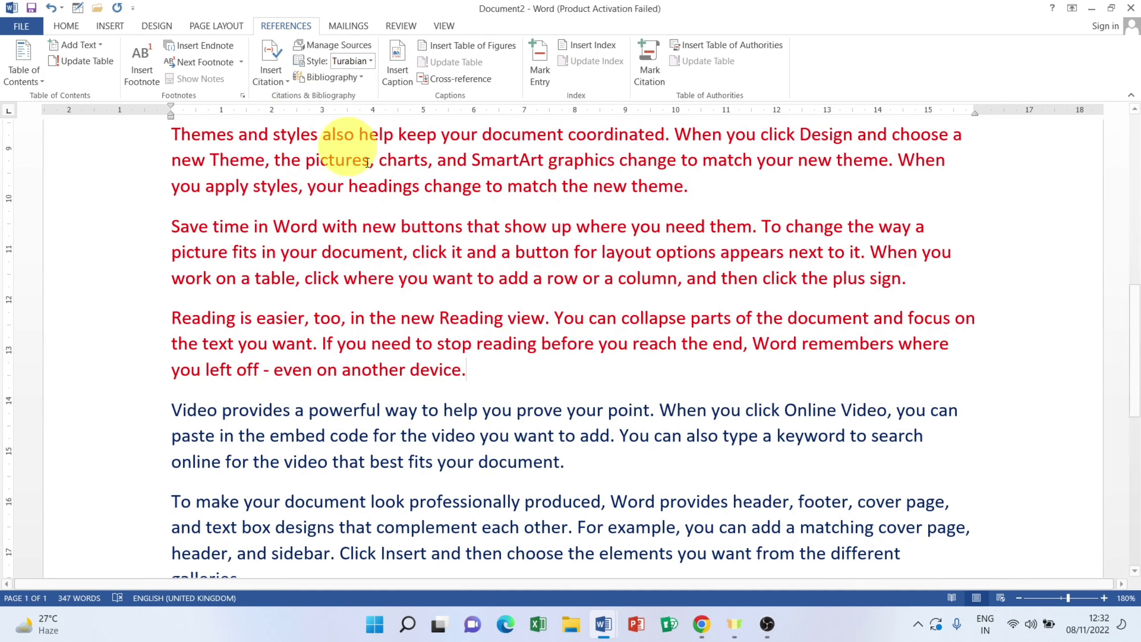
{"action": "scroll", "coordinate": [526, 362], "scroll_direction": "down", "scroll_amount": 3}
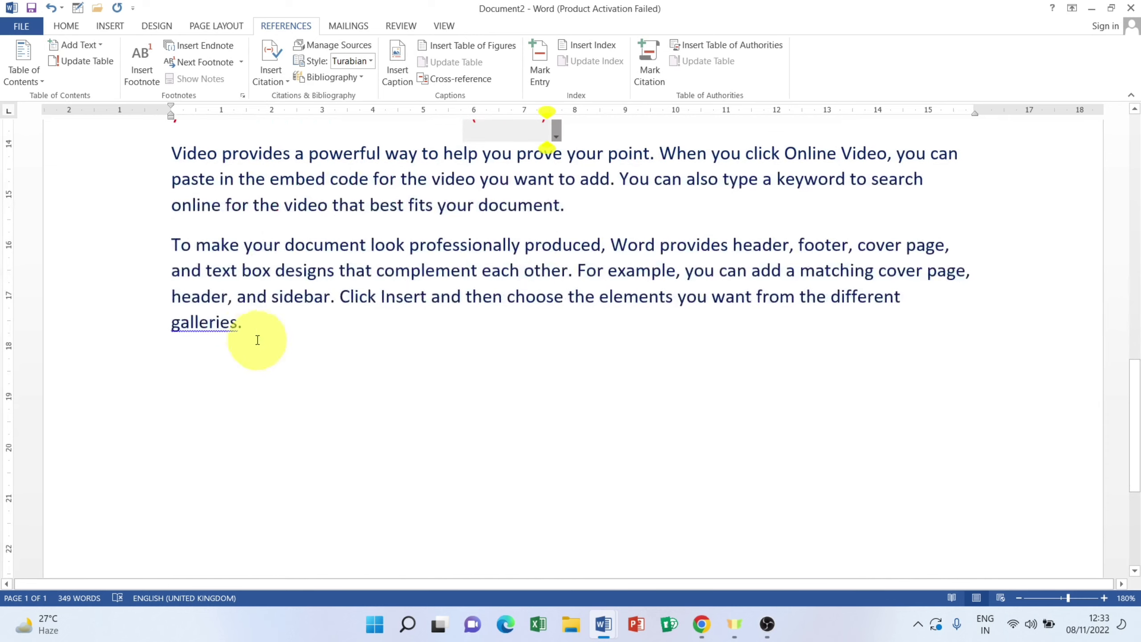
{"action": "left_click", "coordinate": [272, 81]}
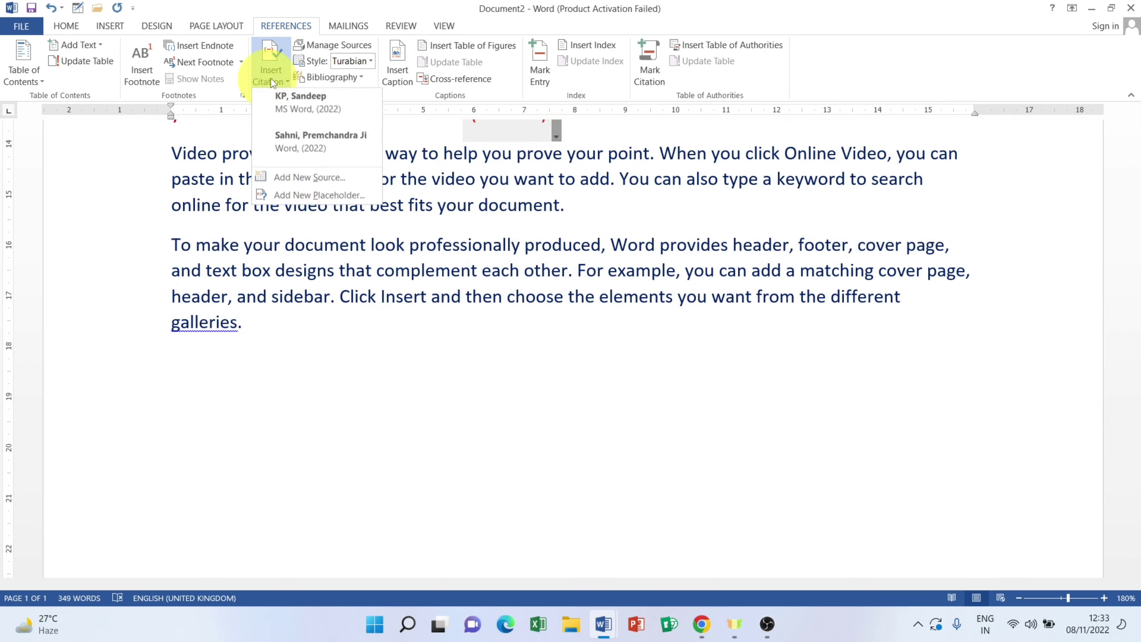
{"action": "left_click", "coordinate": [310, 140]}
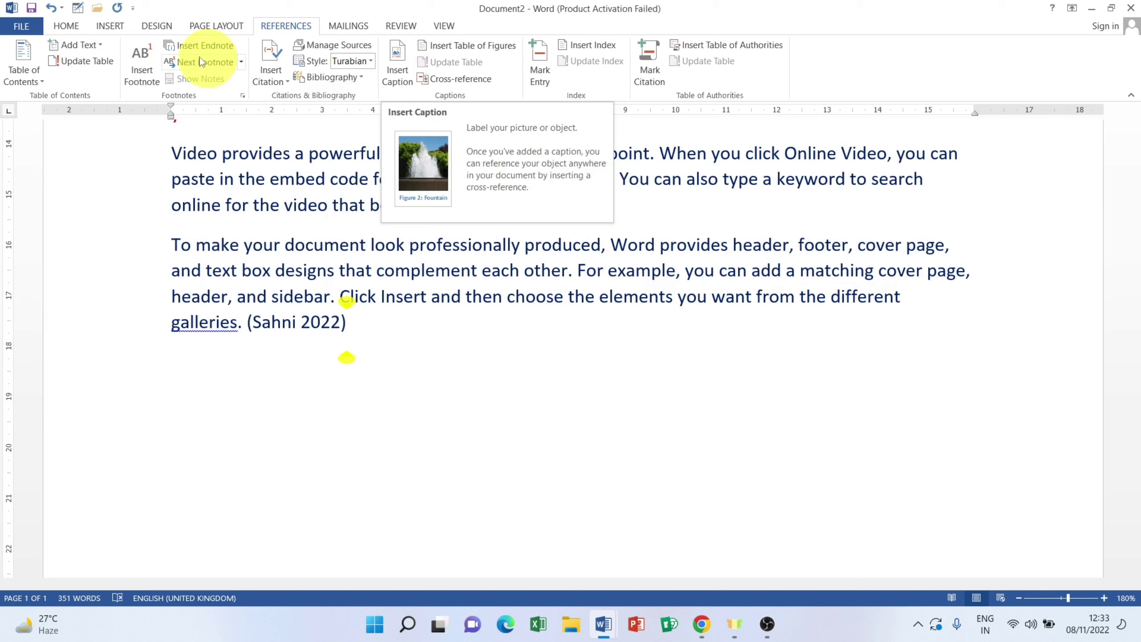
{"action": "left_click", "coordinate": [109, 26]}
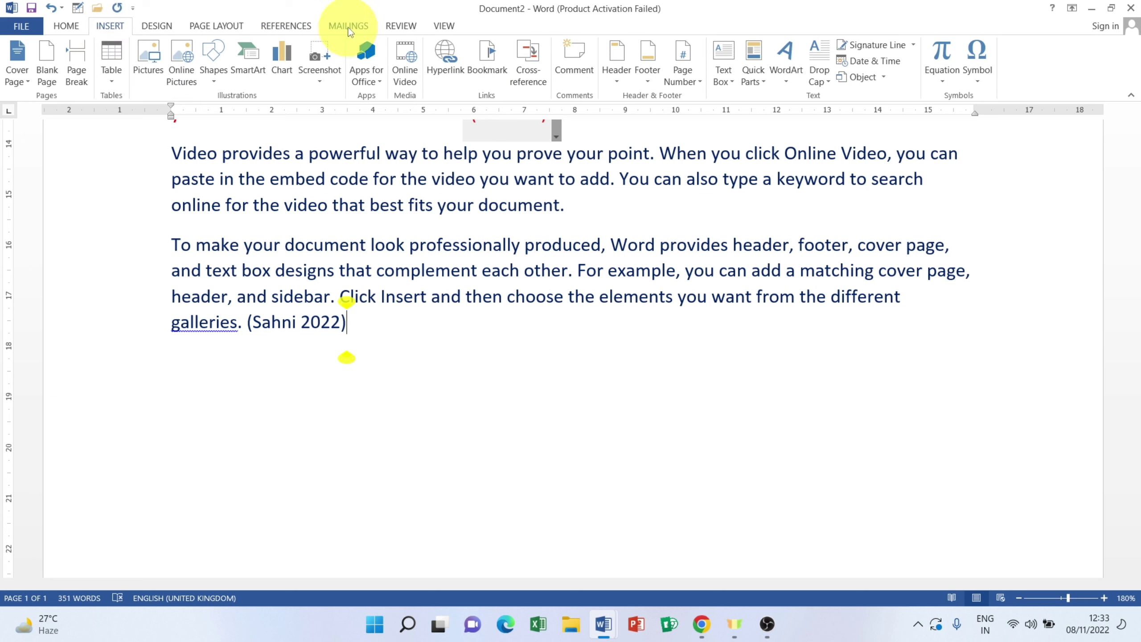
{"action": "left_click", "coordinate": [290, 25]}
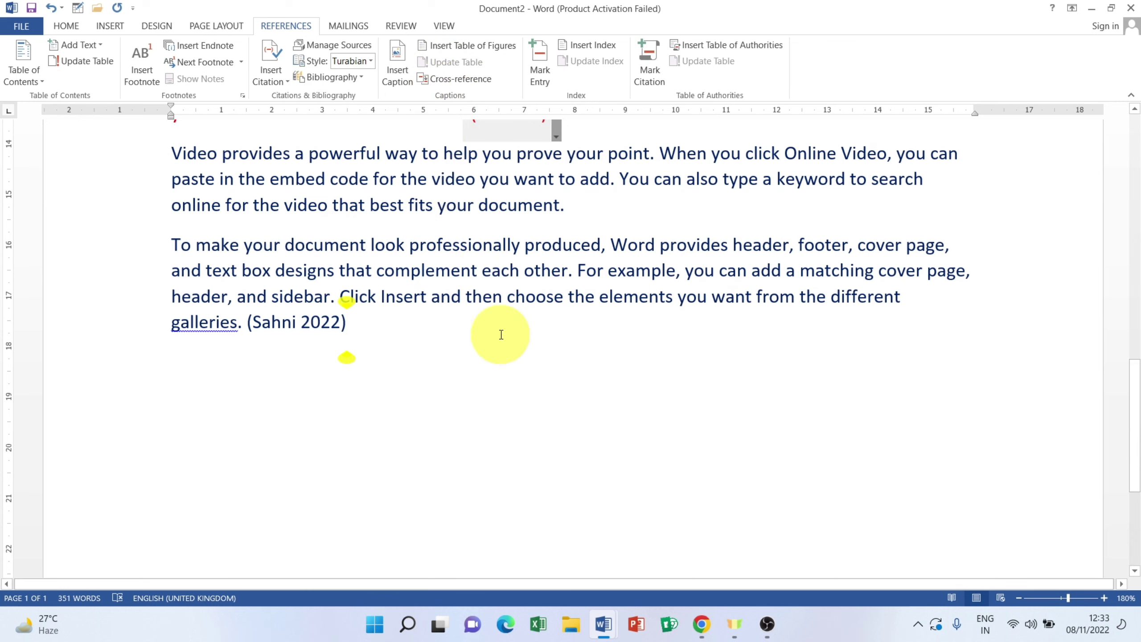
Step: Bring the Fruits document (Document1) to the front from the taskbar and scroll through it
{"action": "mouse_move", "coordinate": [588, 603]}
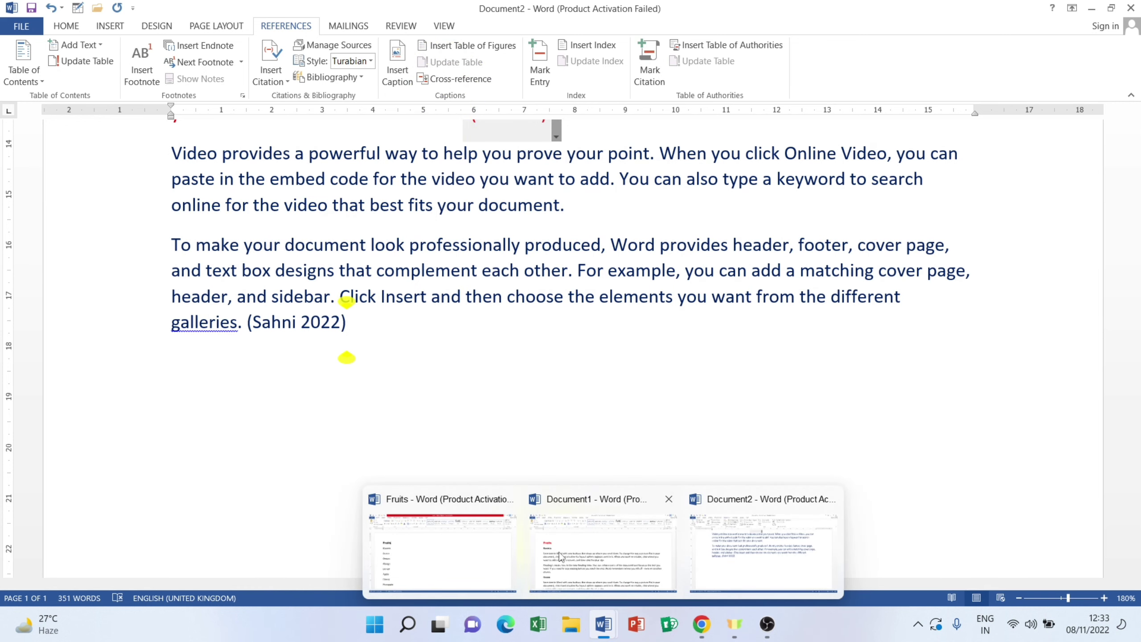
{"action": "left_click", "coordinate": [575, 557]}
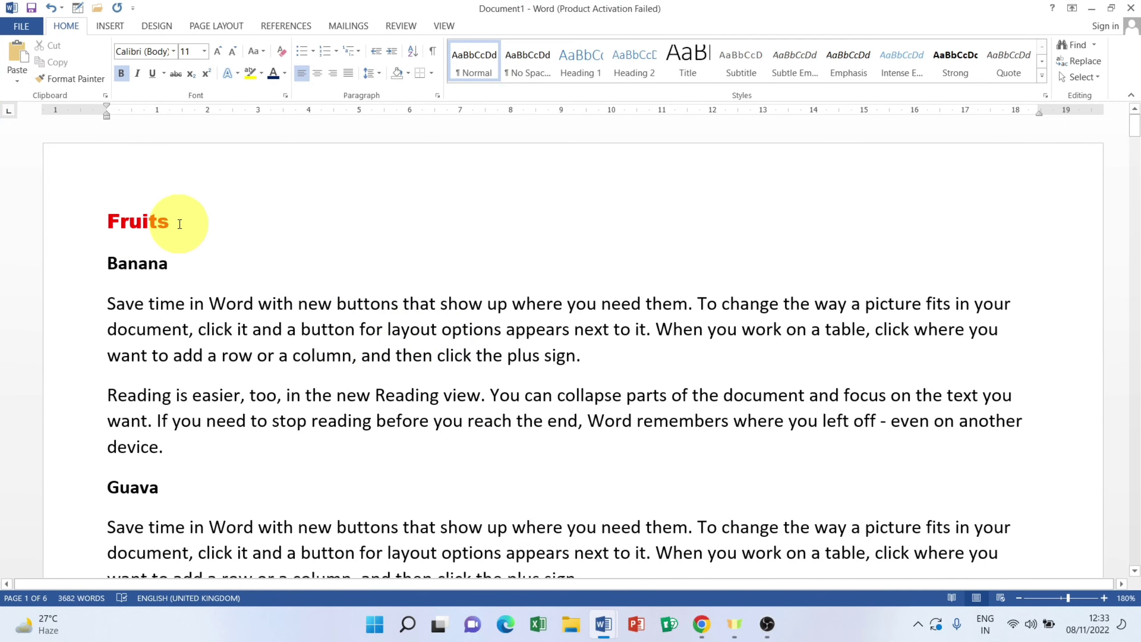
{"action": "scroll", "coordinate": [182, 224], "scroll_direction": "down", "scroll_amount": 2}
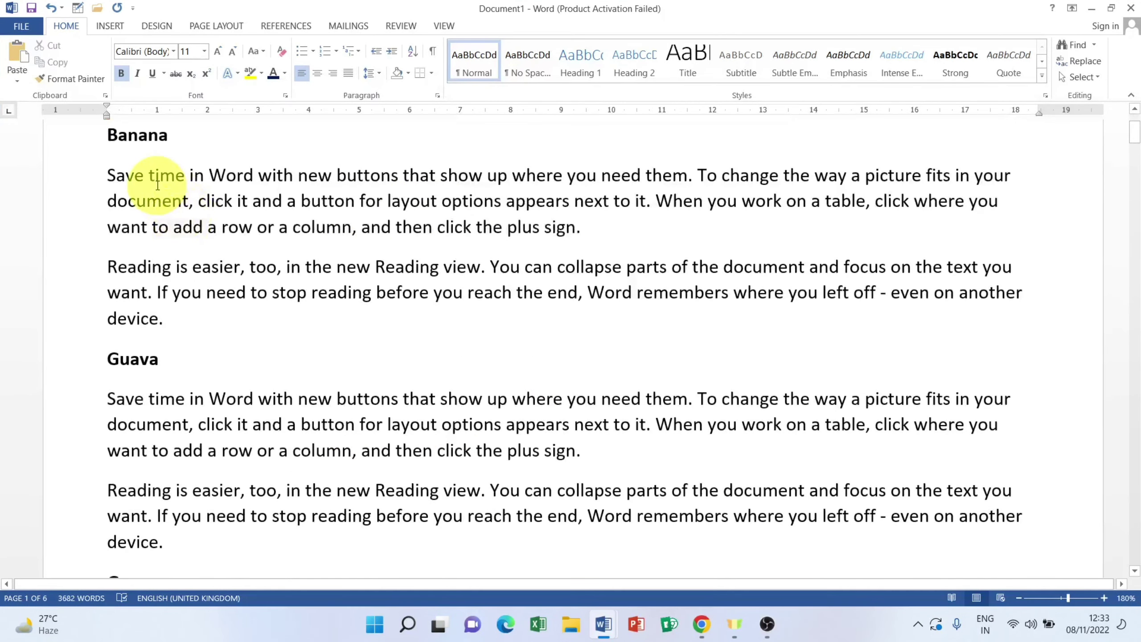
{"action": "scroll", "coordinate": [158, 183], "scroll_direction": "up", "scroll_amount": 2}
{"action": "scroll", "coordinate": [152, 278], "scroll_direction": "down", "scroll_amount": 6}
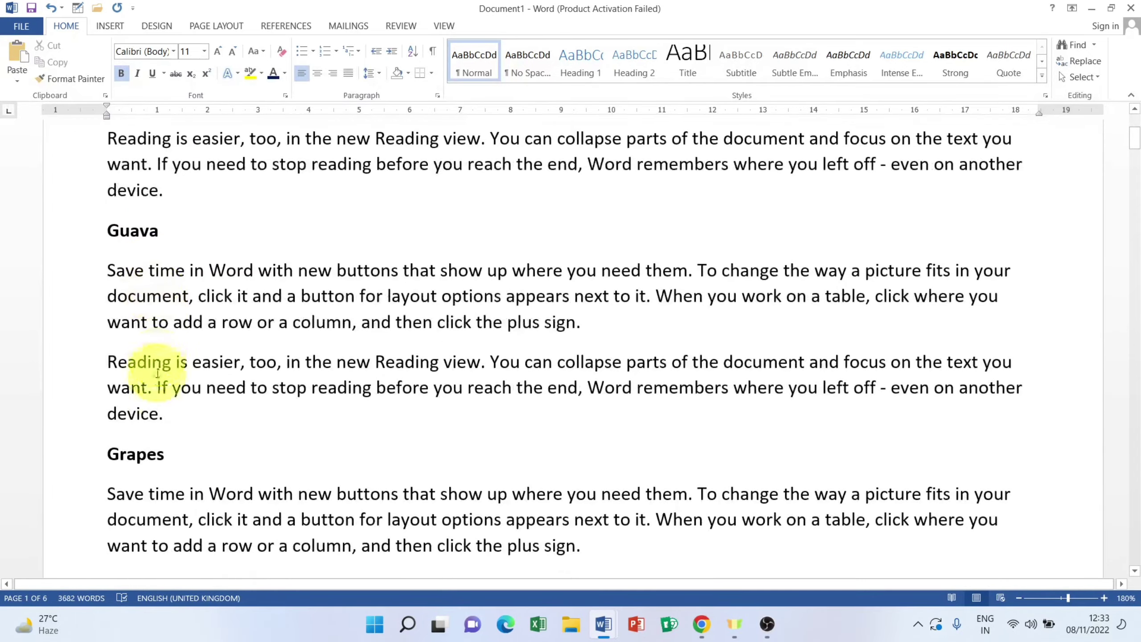
{"action": "scroll", "coordinate": [173, 308], "scroll_direction": "down", "scroll_amount": 7}
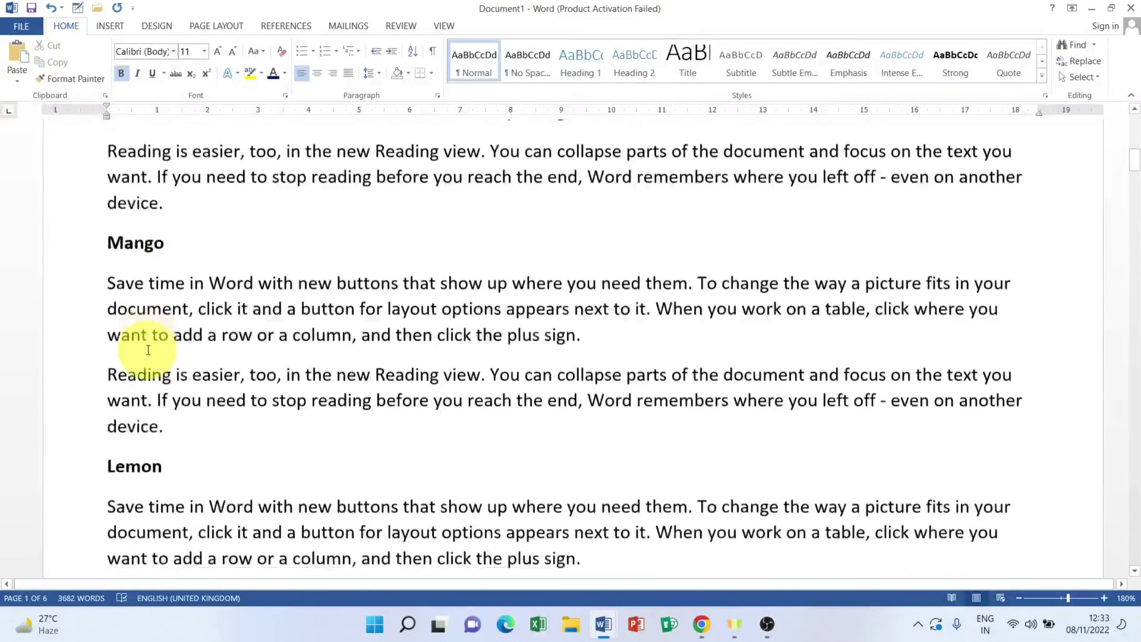
{"action": "scroll", "coordinate": [161, 360], "scroll_direction": "down", "scroll_amount": 8}
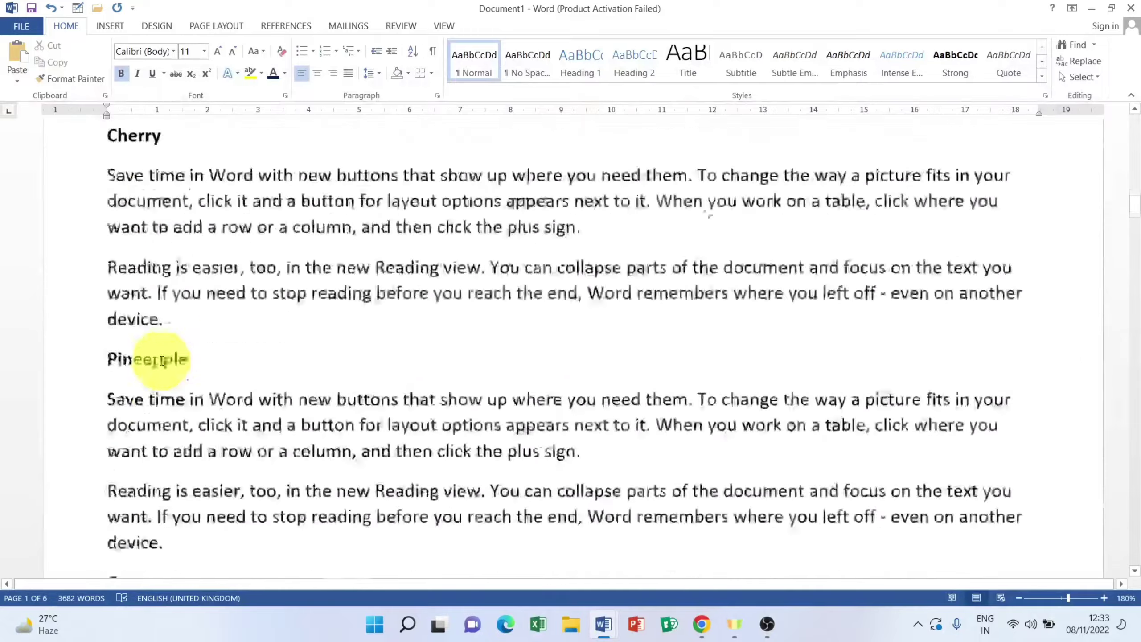
{"action": "scroll", "coordinate": [162, 360], "scroll_direction": "down", "scroll_amount": 8}
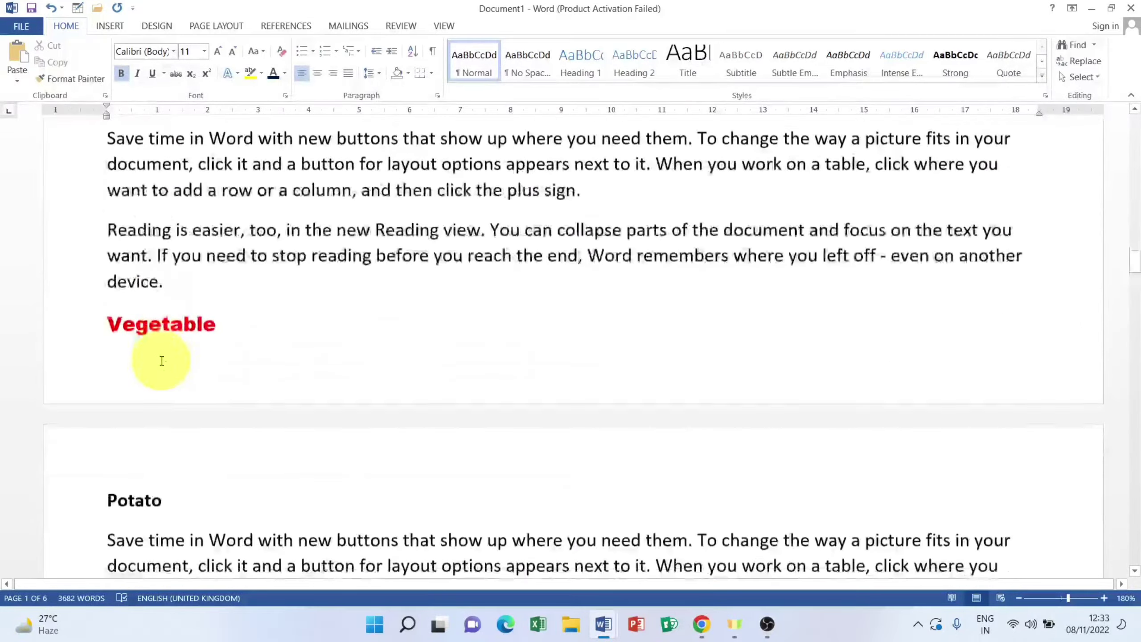
{"action": "scroll", "coordinate": [178, 351], "scroll_direction": "down", "scroll_amount": 4}
{"action": "scroll", "coordinate": [204, 354], "scroll_direction": "down", "scroll_amount": 8}
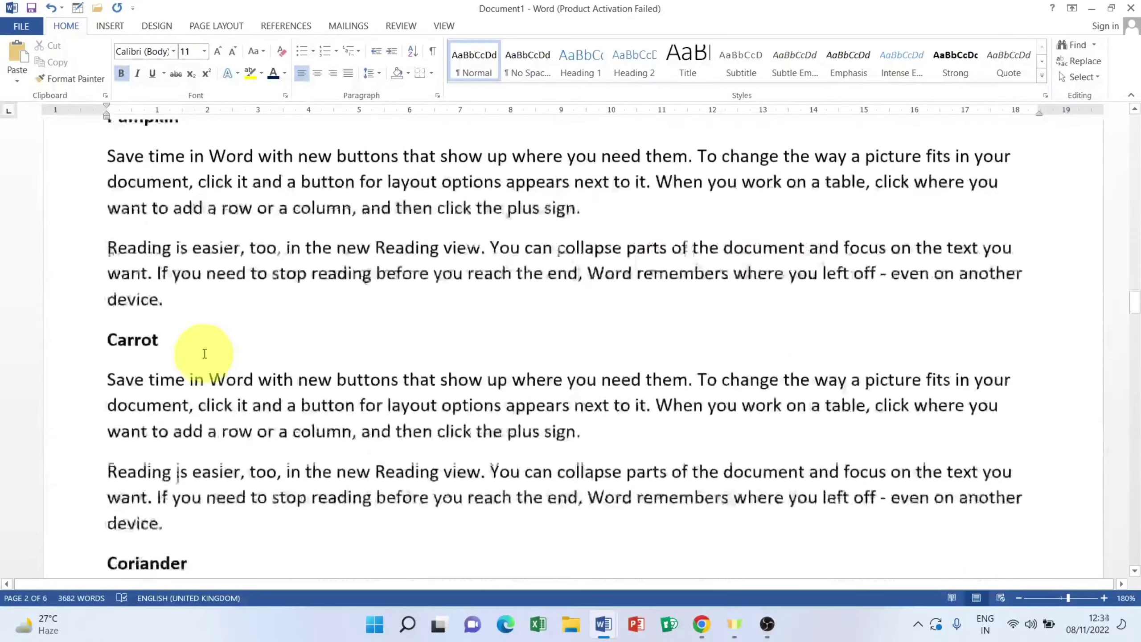
{"action": "scroll", "coordinate": [205, 354], "scroll_direction": "down", "scroll_amount": 10}
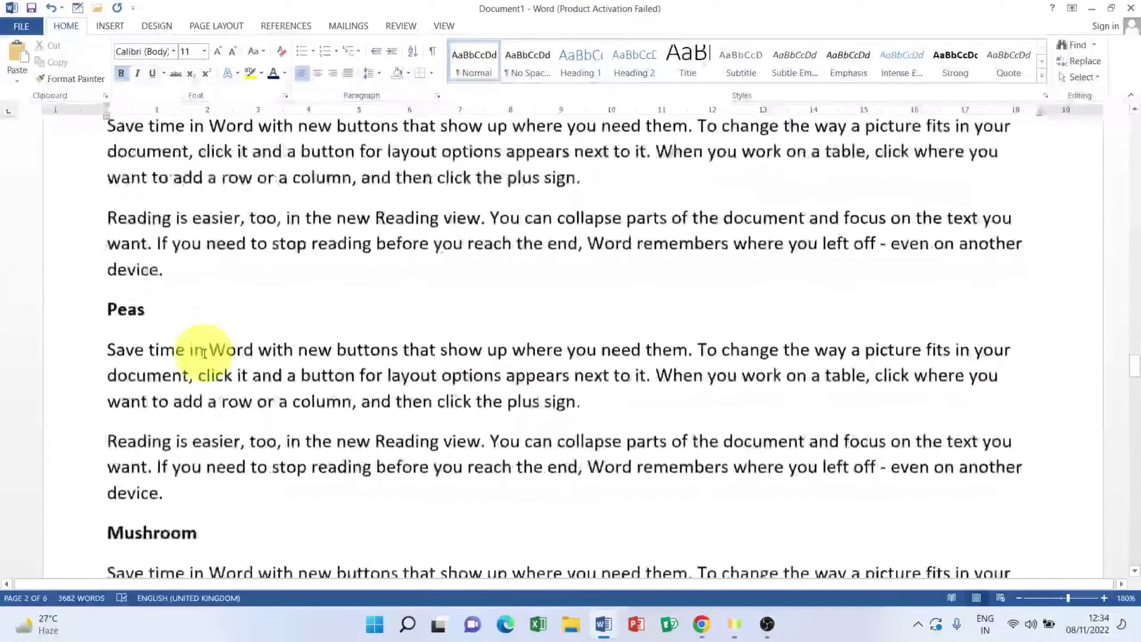
{"action": "scroll", "coordinate": [204, 354], "scroll_direction": "down", "scroll_amount": 4}
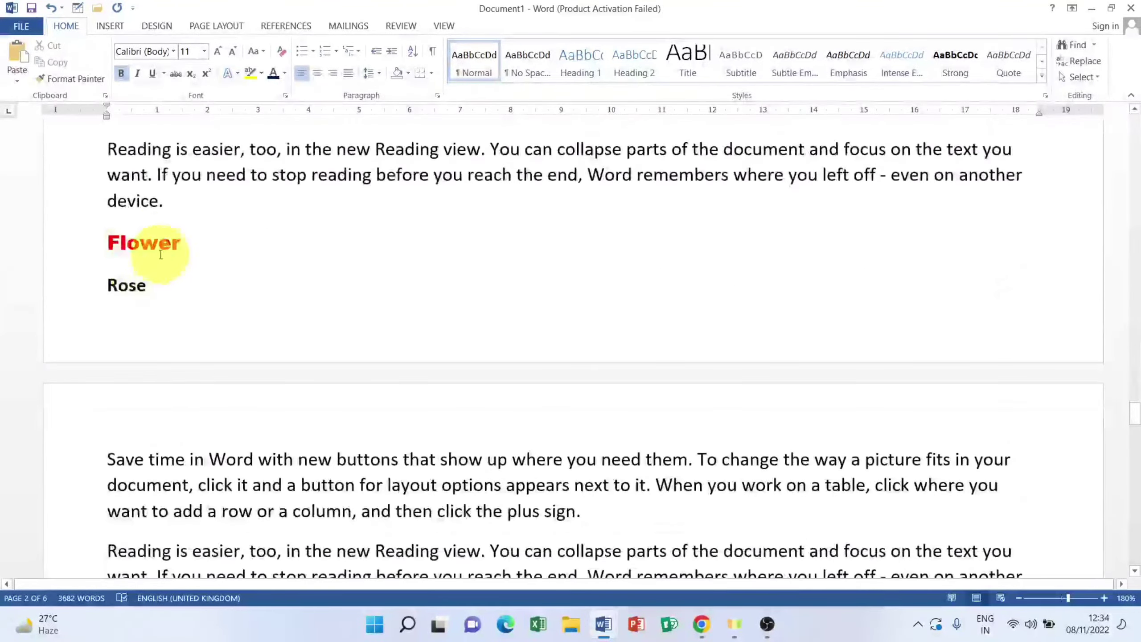
{"action": "scroll", "coordinate": [228, 292], "scroll_direction": "up", "scroll_amount": 20}
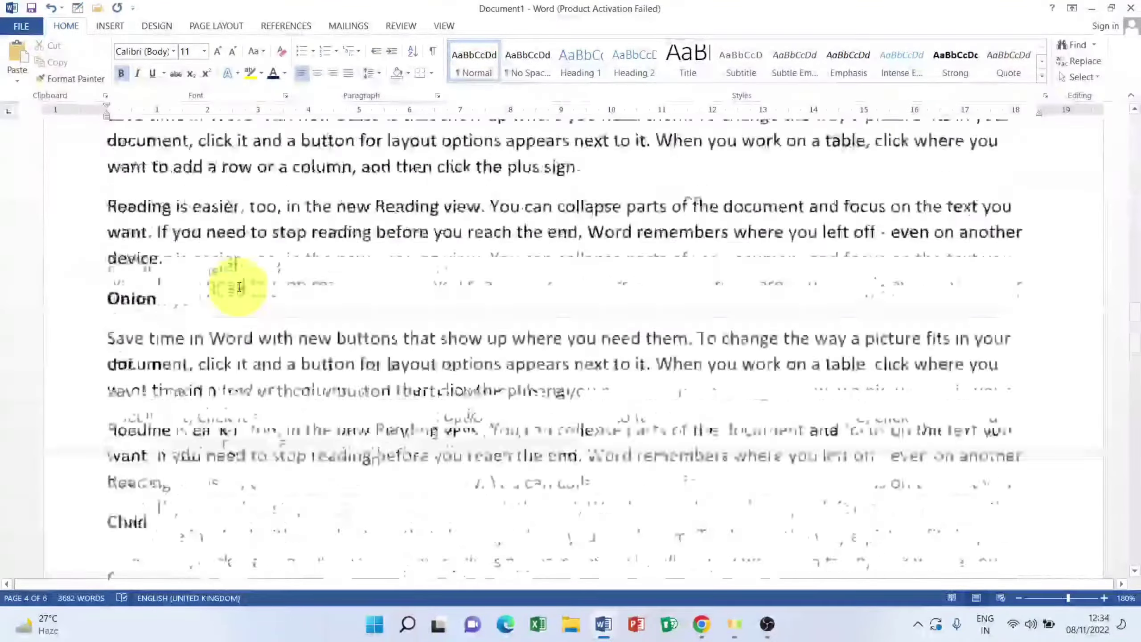
{"action": "scroll", "coordinate": [238, 286], "scroll_direction": "up", "scroll_amount": 12}
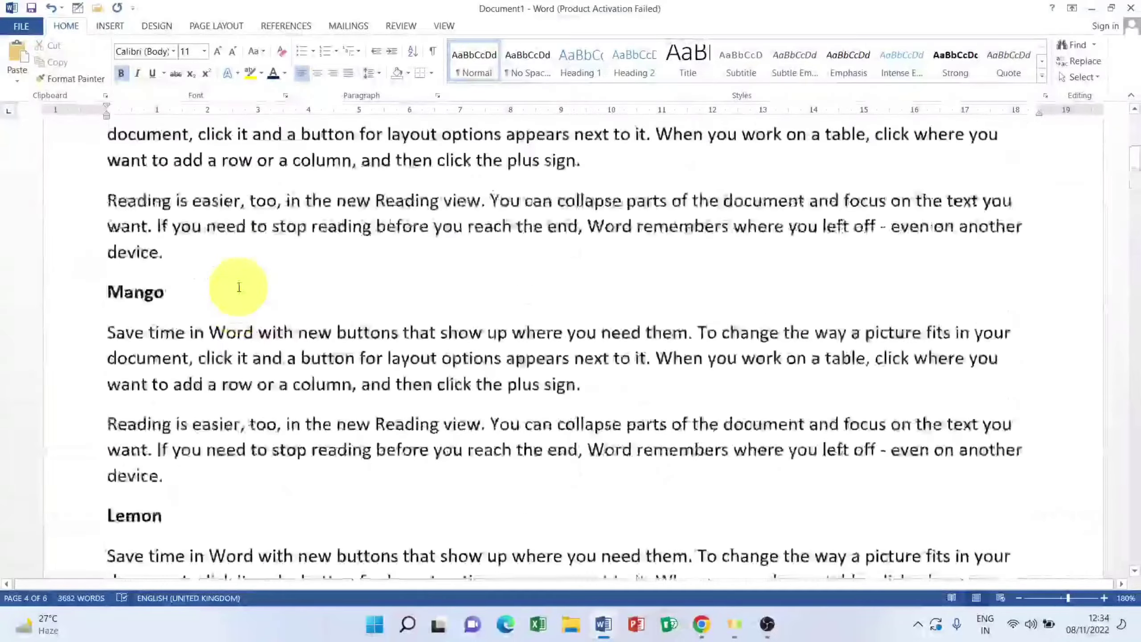
Step: Show the References ribbon for the Fruits document
{"action": "left_click", "coordinate": [286, 26]}
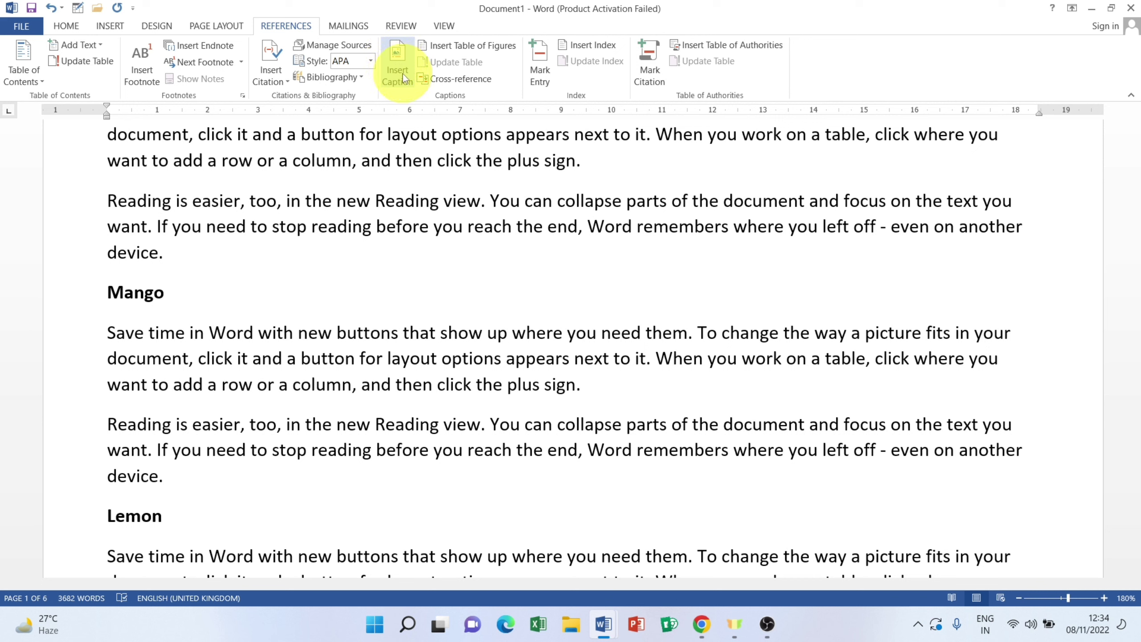
Step: Place the cursor at the end of the Fruits document and draw a blue circle below the text
{"action": "left_click", "coordinate": [110, 26]}
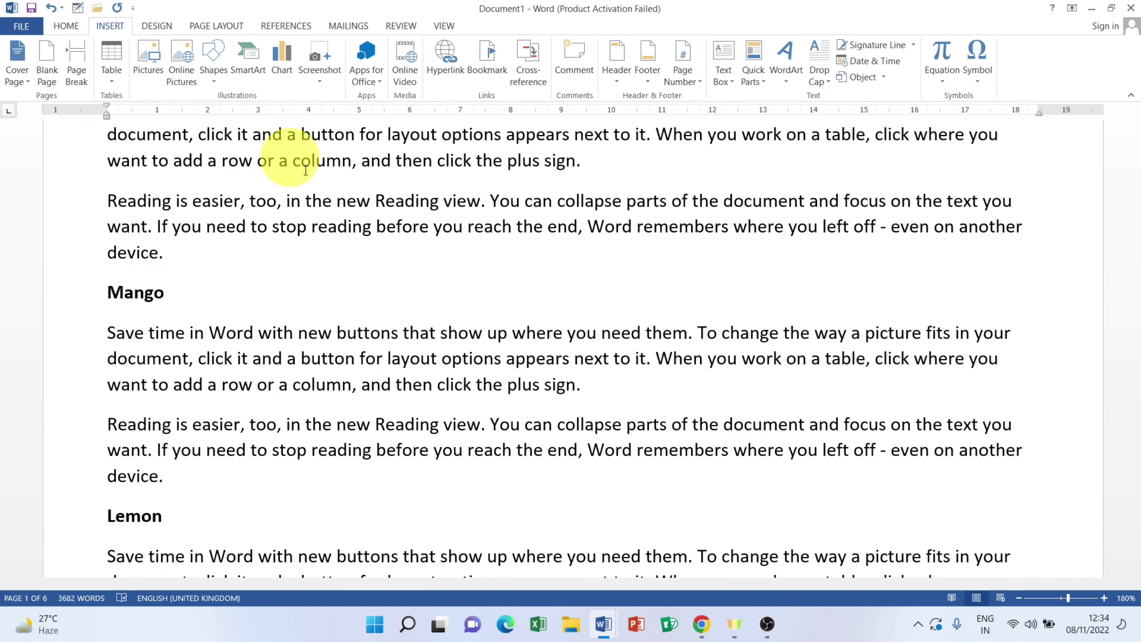
{"action": "scroll", "coordinate": [776, 307], "scroll_direction": "down", "scroll_amount": 5}
{"action": "scroll", "coordinate": [776, 307], "scroll_direction": "down", "scroll_amount": 20}
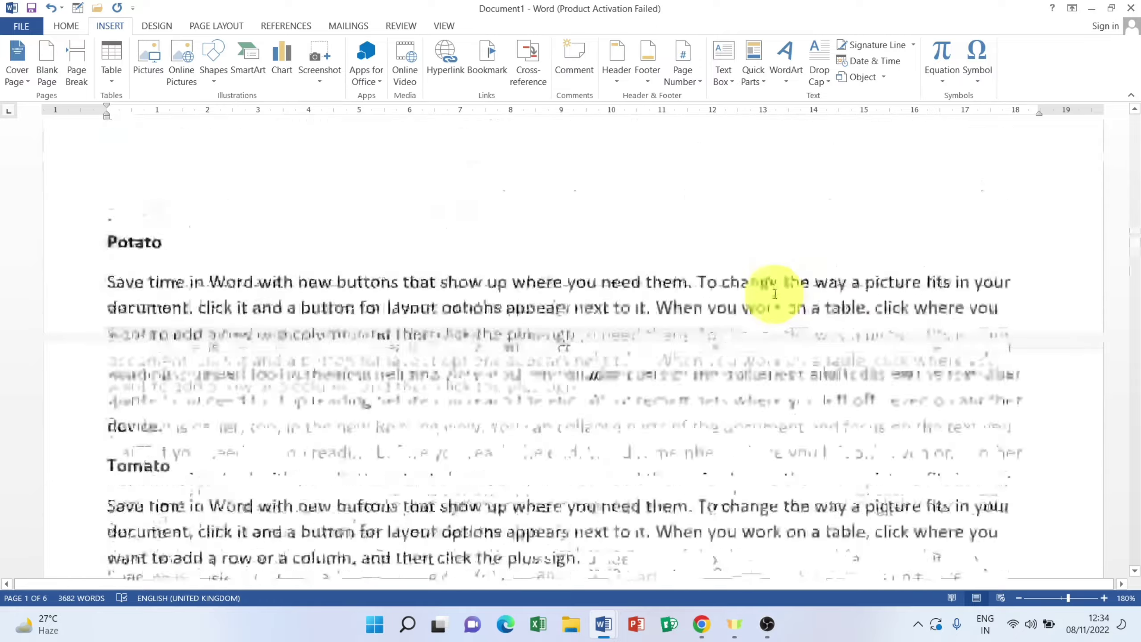
{"action": "scroll", "coordinate": [776, 287], "scroll_direction": "down", "scroll_amount": 20}
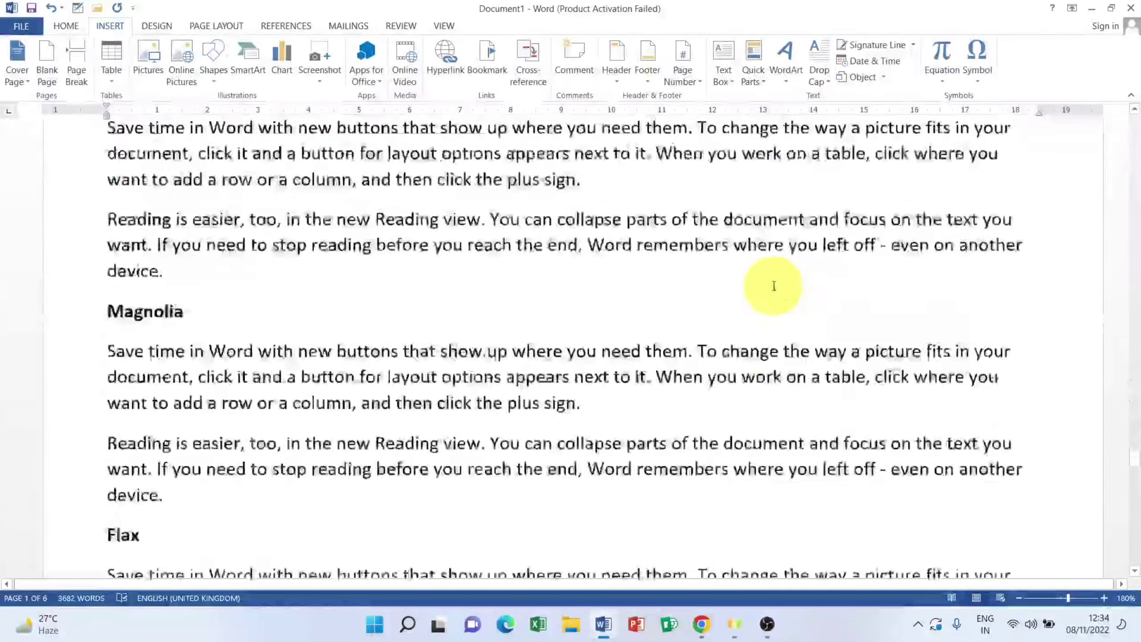
{"action": "scroll", "coordinate": [776, 287], "scroll_direction": "down", "scroll_amount": 3}
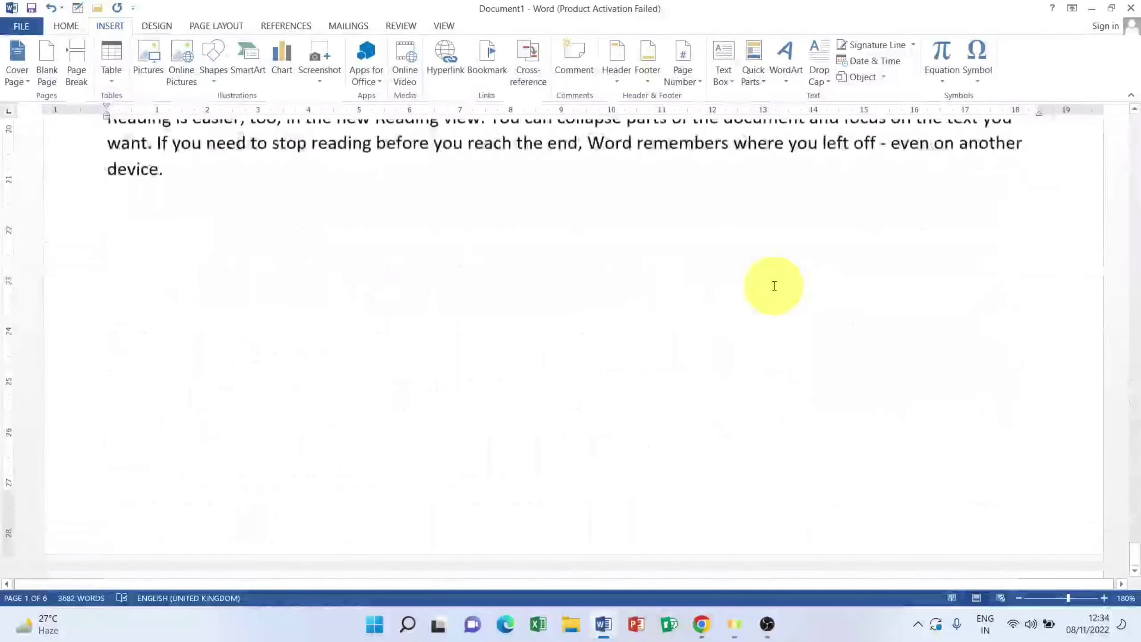
{"action": "left_click", "coordinate": [110, 287]}
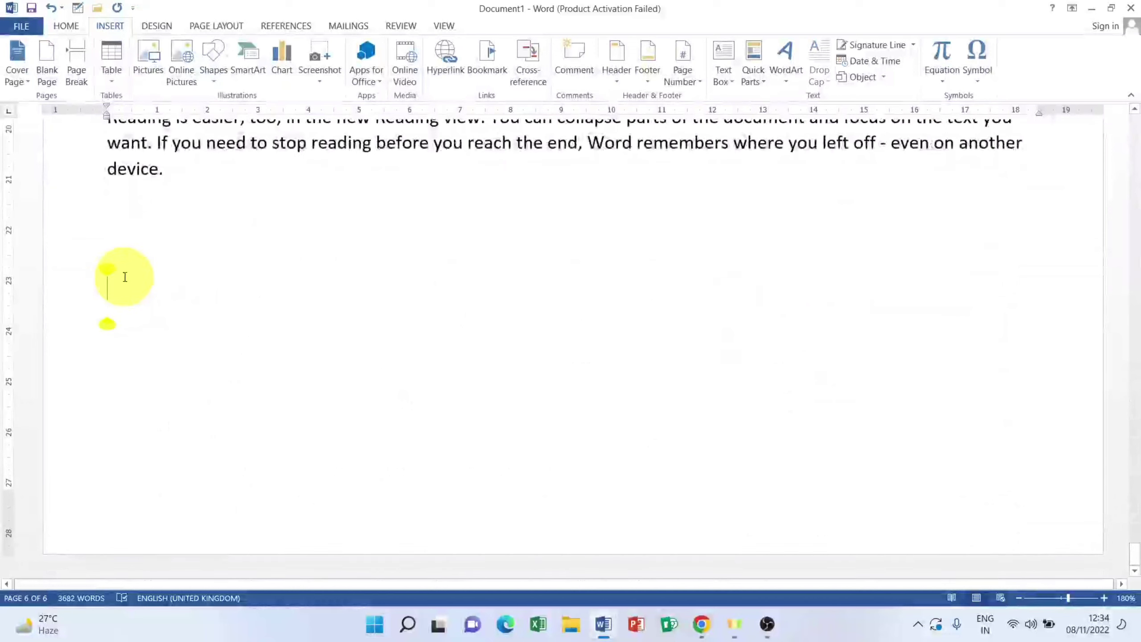
{"action": "left_click", "coordinate": [210, 59]}
{"action": "left_click", "coordinate": [269, 114]}
{"action": "mouse_move", "coordinate": [98, 252]}
{"action": "left_mouse_down"}
{"action": "mouse_move", "coordinate": [156, 339]}
{"action": "mouse_move", "coordinate": [211, 355]}
{"action": "mouse_move", "coordinate": [195, 340]}
{"action": "left_mouse_up"}
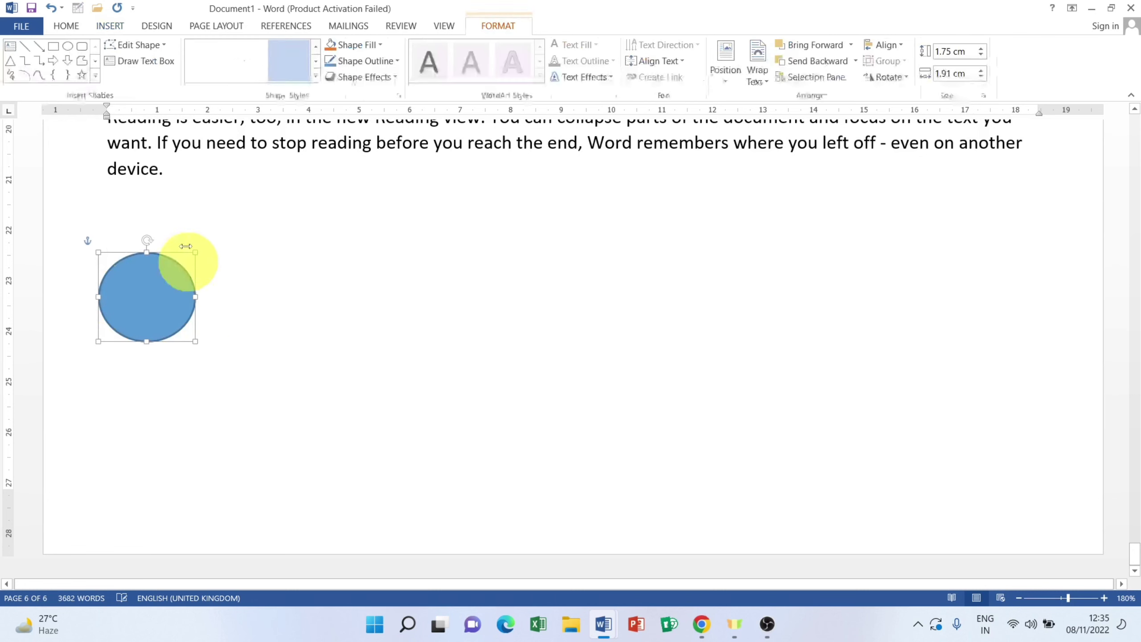
Step: Draw a star, a down arrow and a right arrow to the right of the circle
{"action": "left_click", "coordinate": [81, 75]}
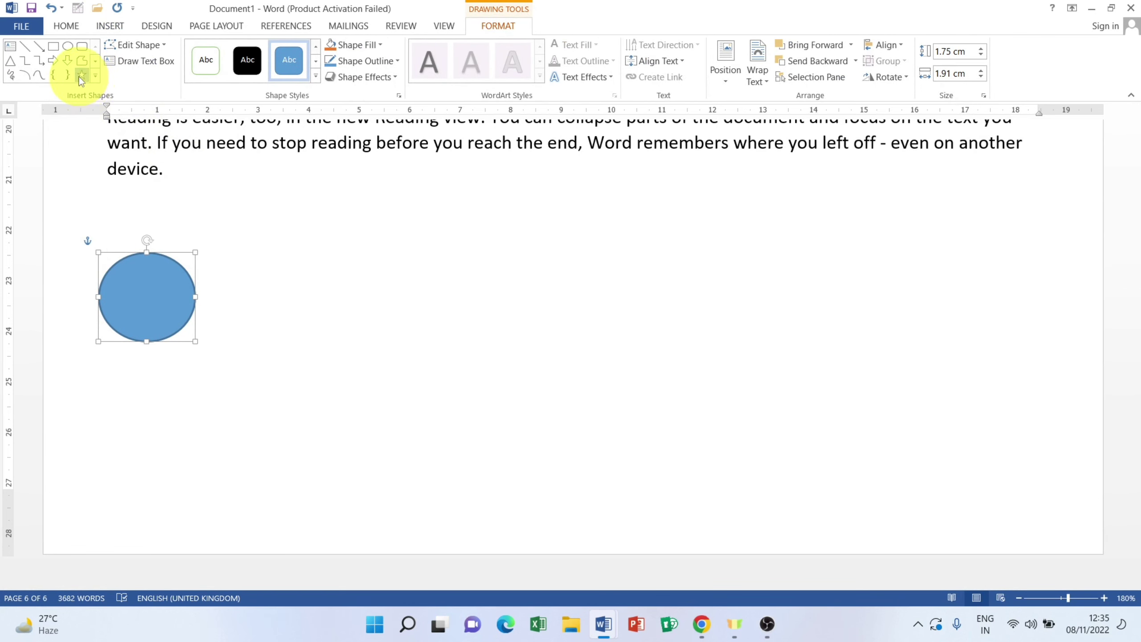
{"action": "left_click_drag", "start_coordinate": [224, 242], "coordinate": [362, 337]}
{"action": "left_click", "coordinate": [67, 61]}
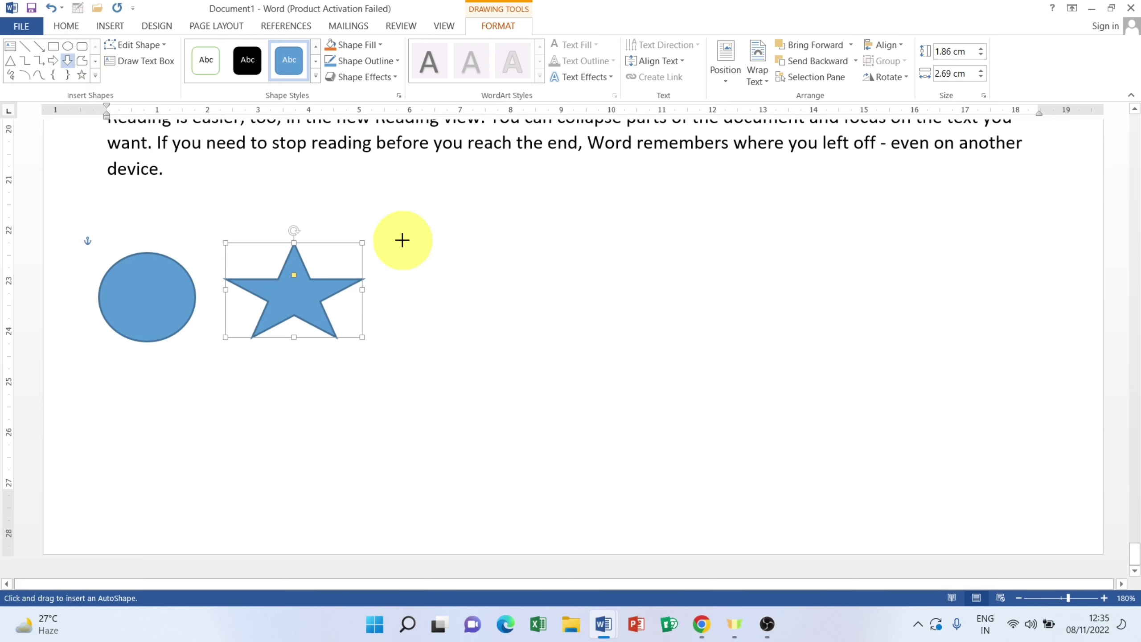
{"action": "left_click_drag", "start_coordinate": [402, 239], "coordinate": [496, 341]}
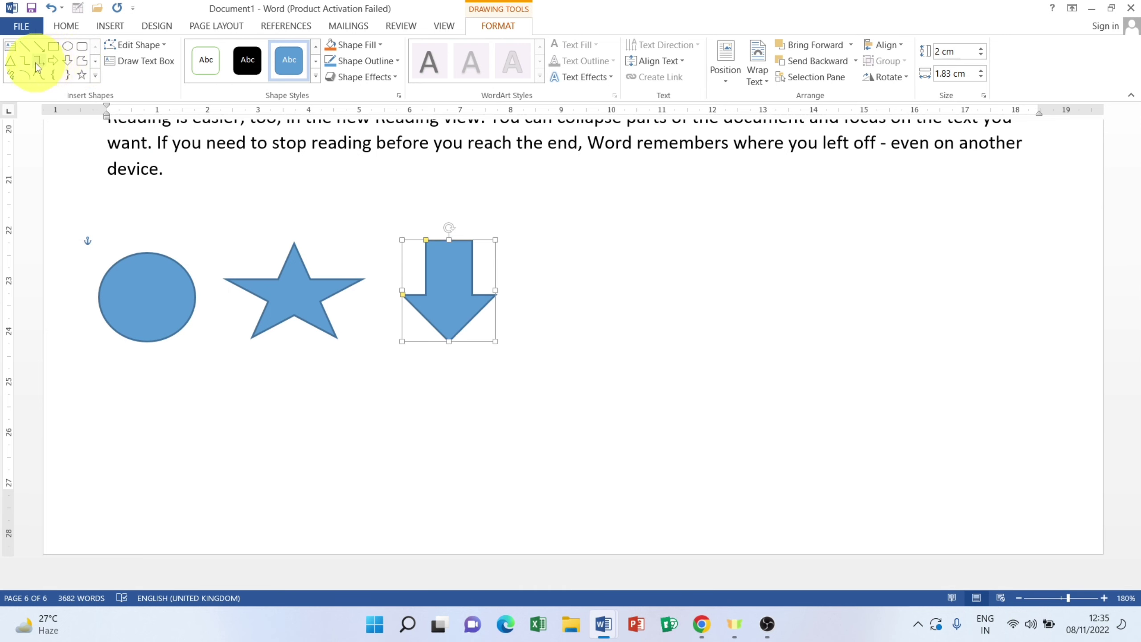
{"action": "left_click", "coordinate": [48, 63]}
{"action": "left_click_drag", "start_coordinate": [520, 247], "coordinate": [614, 333]}
Step: Finish the row with a triangle, a rounded square and a plain square
{"action": "left_click", "coordinate": [11, 60]}
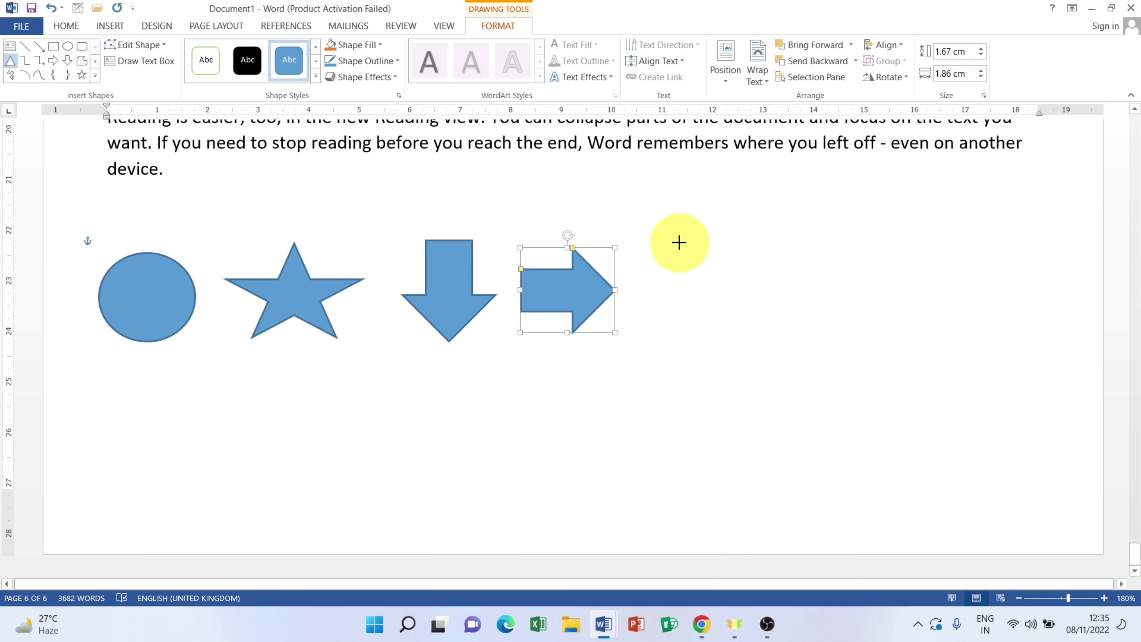
{"action": "left_click_drag", "start_coordinate": [679, 242], "coordinate": [691, 314]}
{"action": "left_click", "coordinate": [81, 47]}
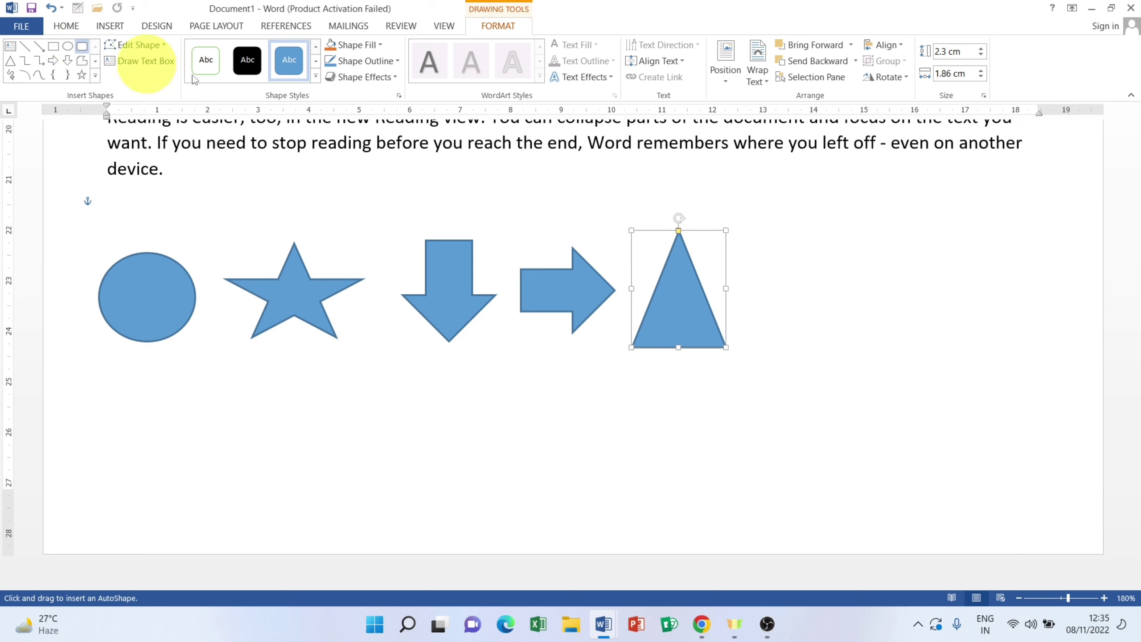
{"action": "left_click_drag", "start_coordinate": [756, 230], "coordinate": [850, 347]}
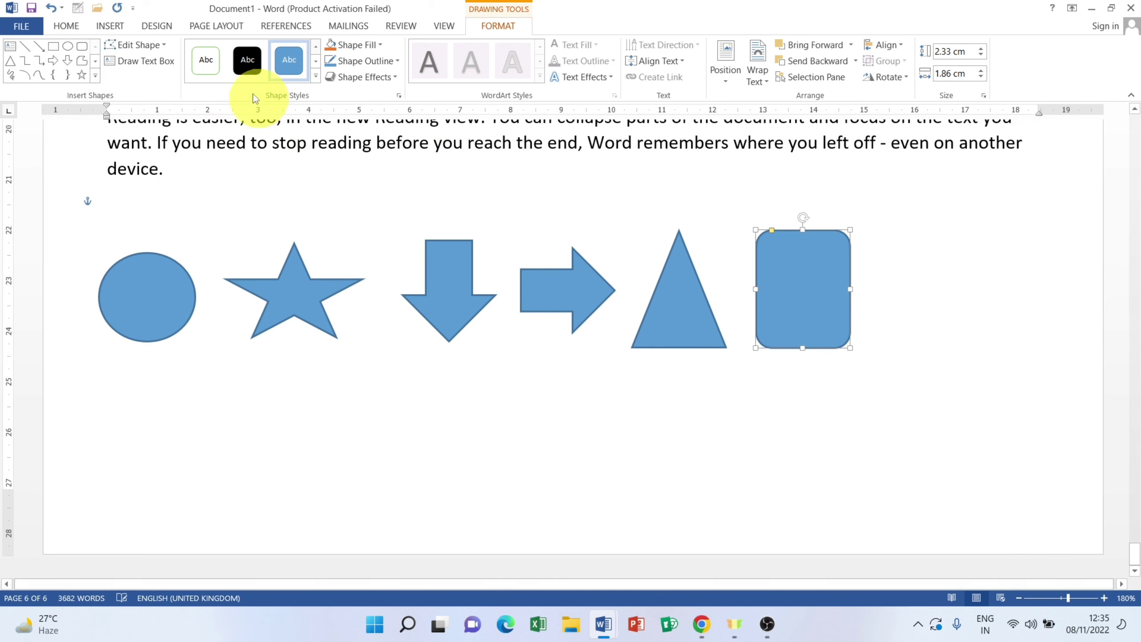
{"action": "left_click", "coordinate": [53, 45]}
{"action": "left_click_drag", "start_coordinate": [891, 223], "coordinate": [1015, 344]}
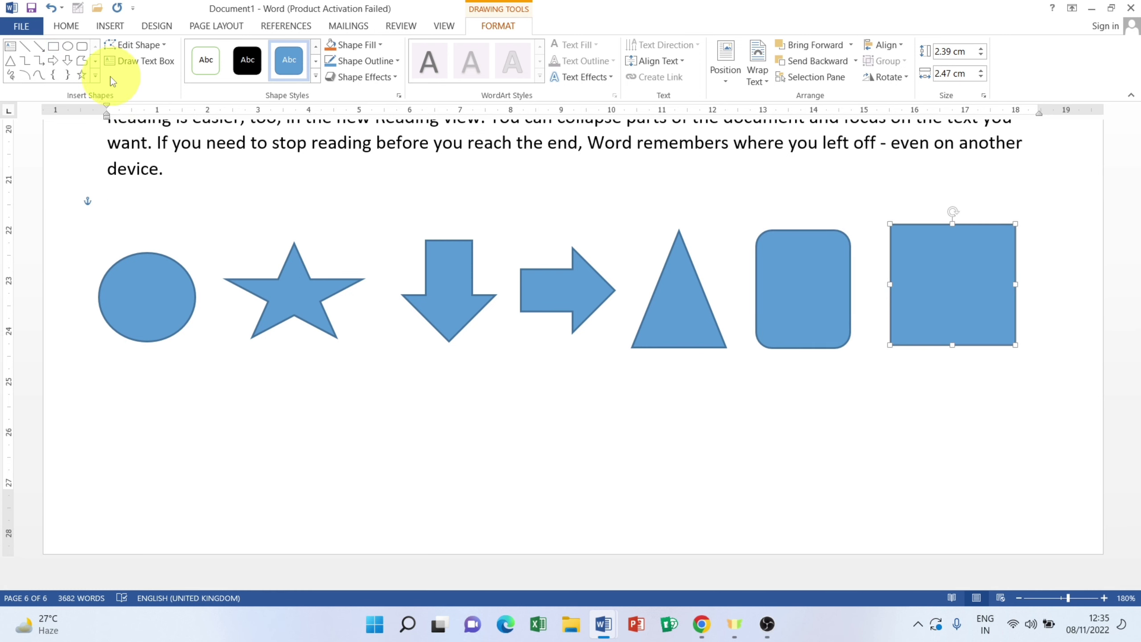
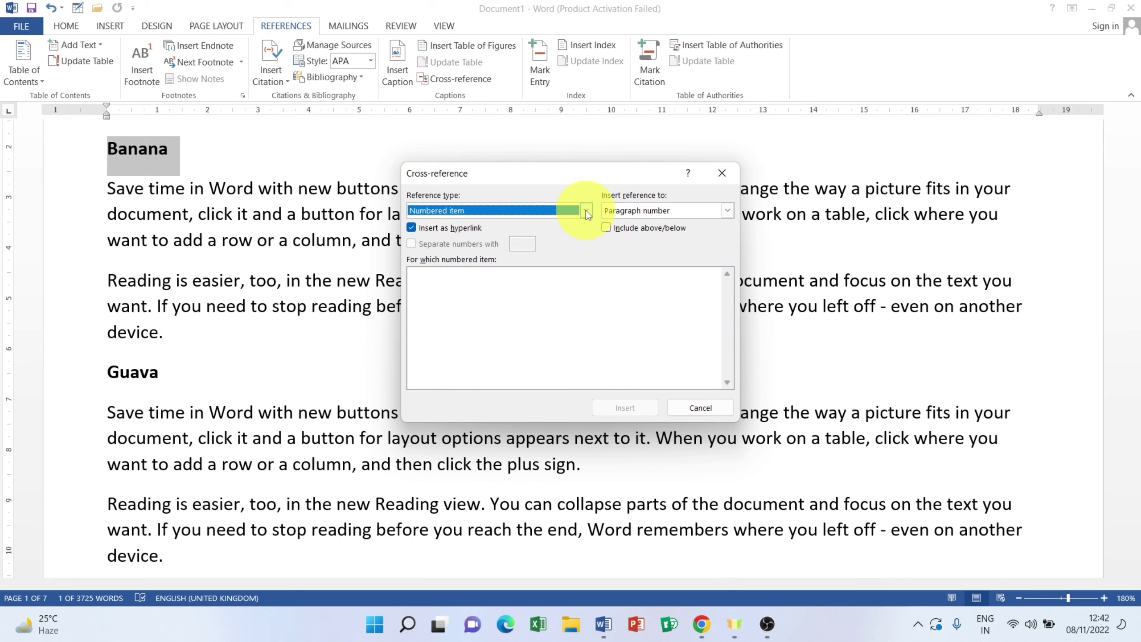
Step: In the Cross-reference dialog, set the reference type to Shapes
{"action": "left_click", "coordinate": [585, 210]}
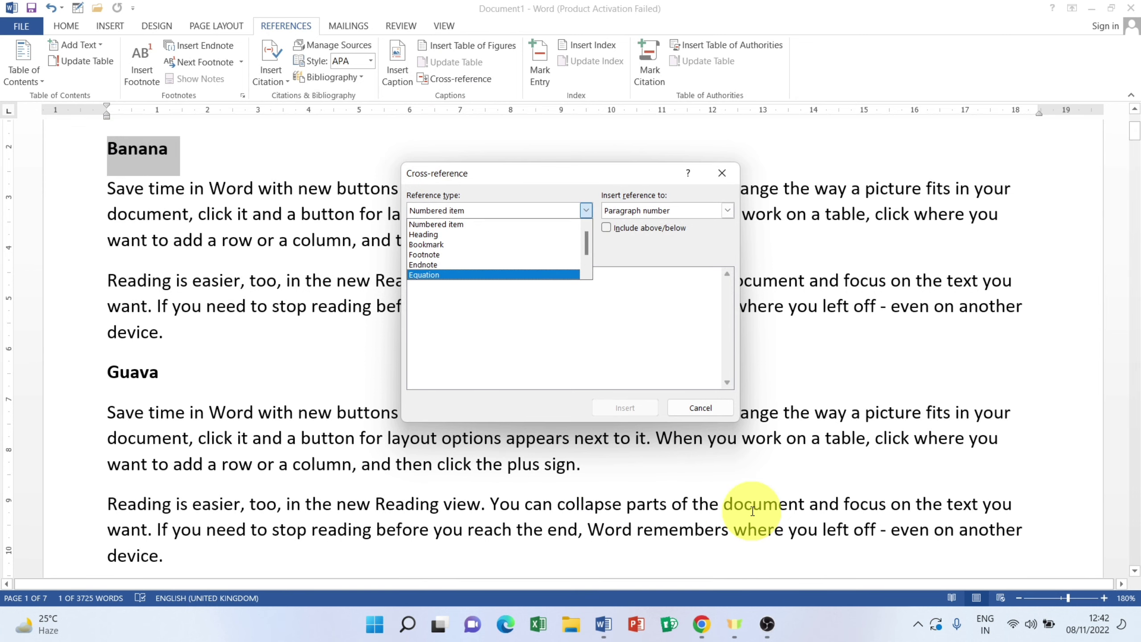
{"action": "scroll", "coordinate": [752, 512], "scroll_direction": "down", "scroll_amount": 20}
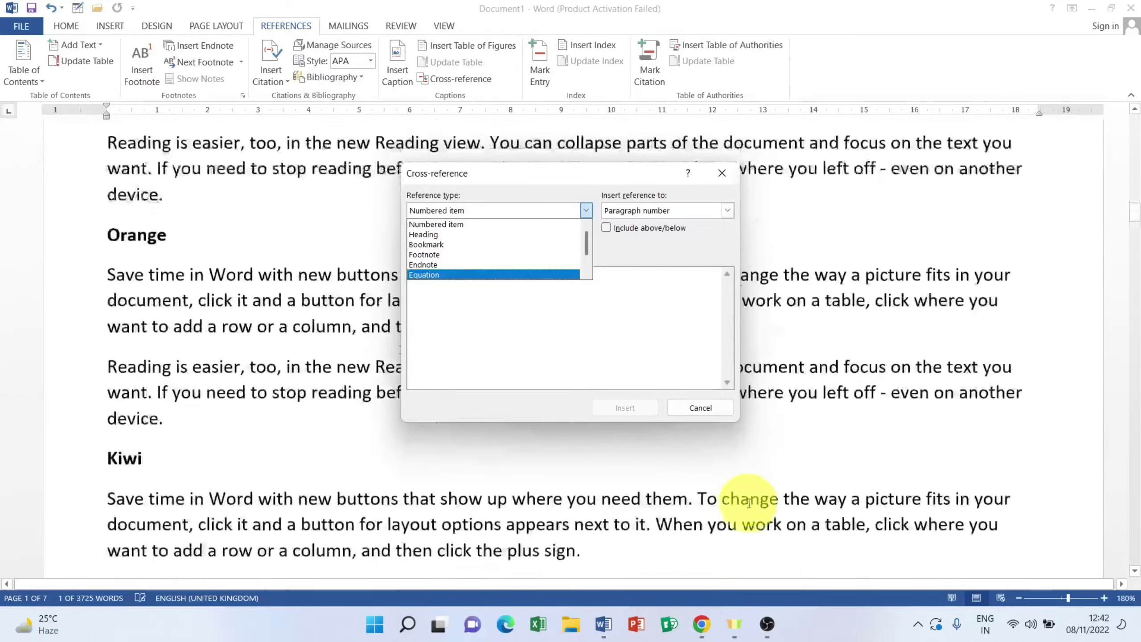
{"action": "scroll", "coordinate": [749, 502], "scroll_direction": "down", "scroll_amount": 20}
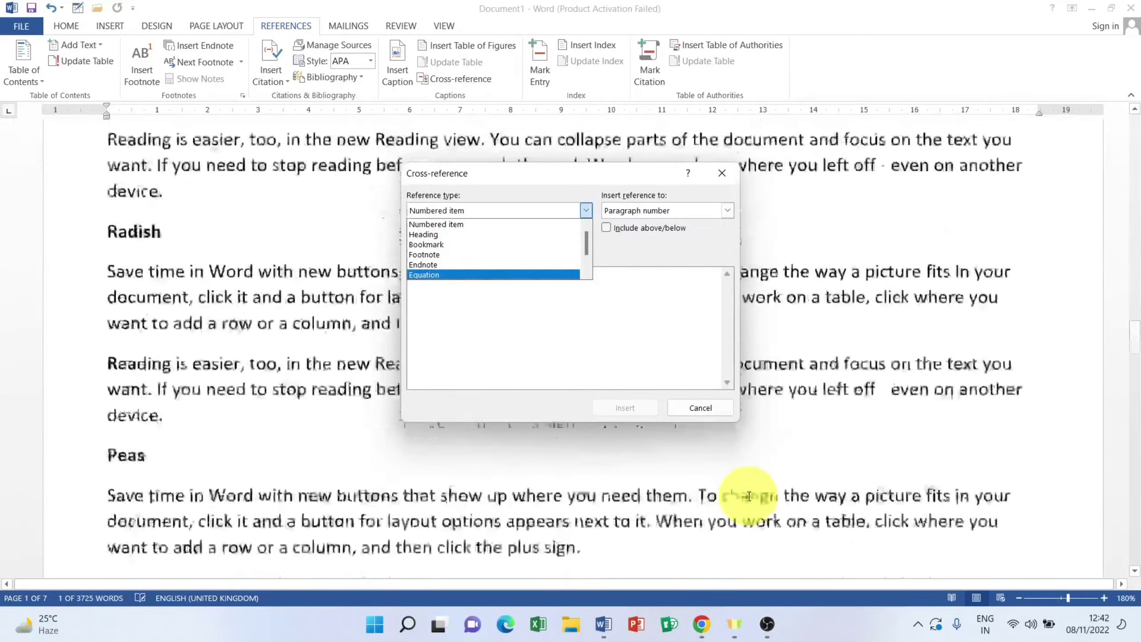
{"action": "scroll", "coordinate": [749, 495], "scroll_direction": "down", "scroll_amount": 20}
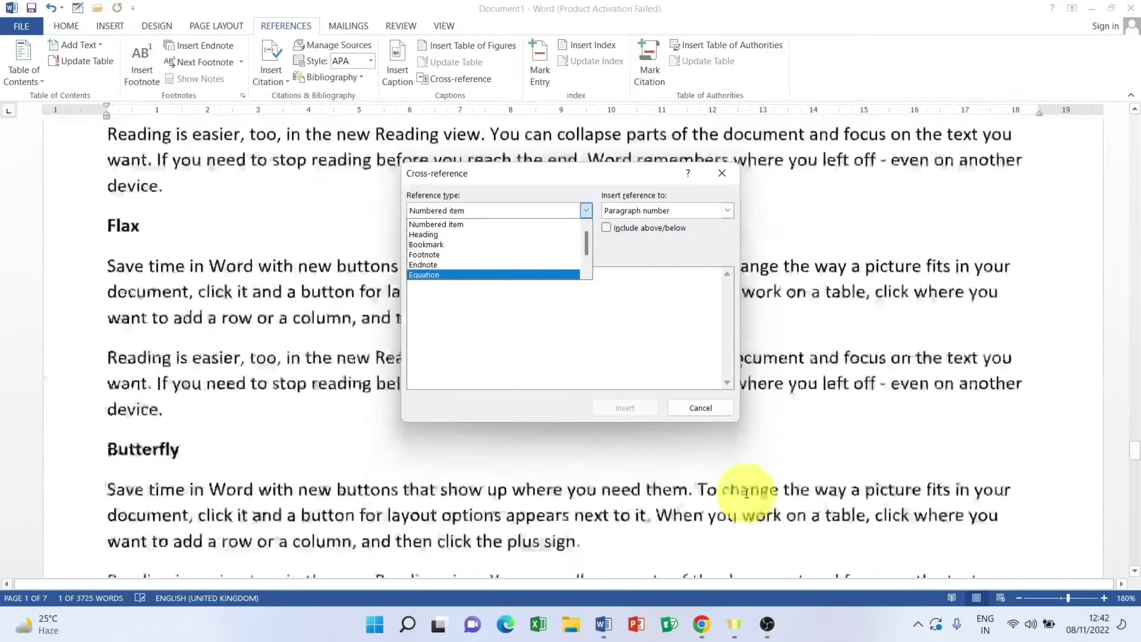
{"action": "scroll", "coordinate": [744, 492], "scroll_direction": "down", "scroll_amount": 20}
{"action": "scroll", "coordinate": [324, 501], "scroll_direction": "up", "scroll_amount": 4}
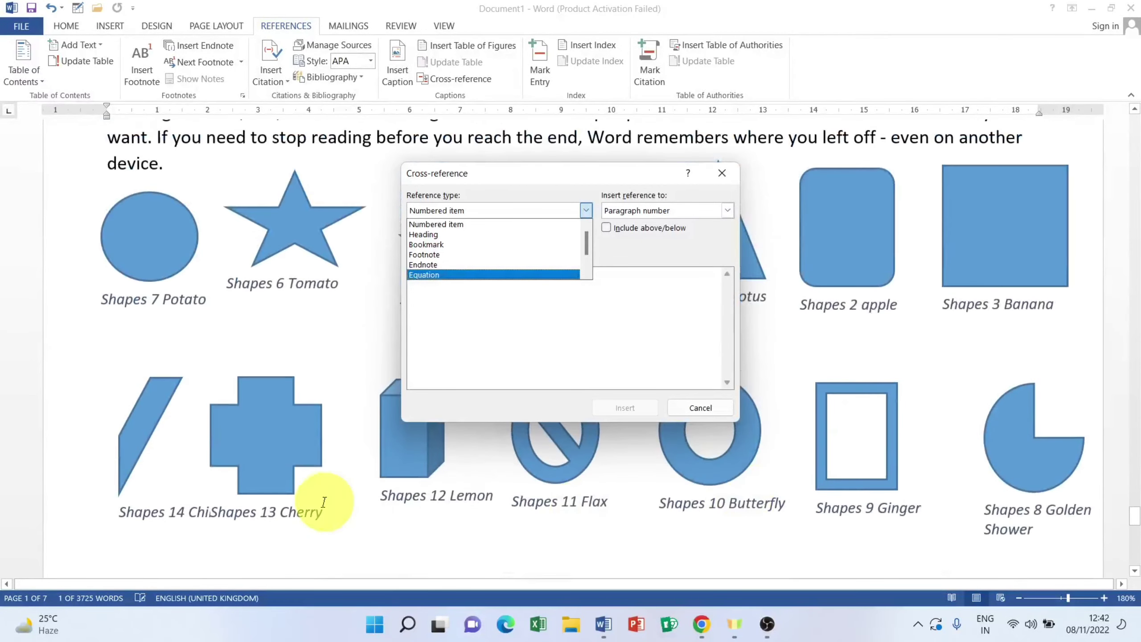
{"action": "scroll", "coordinate": [359, 479], "scroll_direction": "up", "scroll_amount": 8}
{"action": "scroll", "coordinate": [439, 258], "scroll_direction": "down", "scroll_amount": 2}
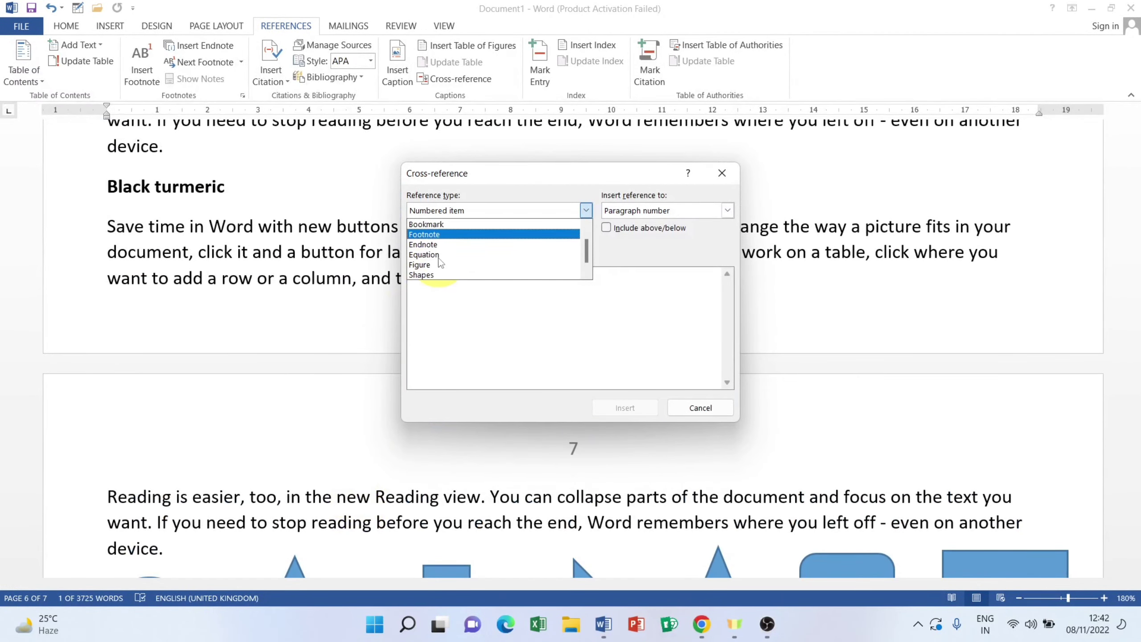
{"action": "left_click", "coordinate": [424, 266]}
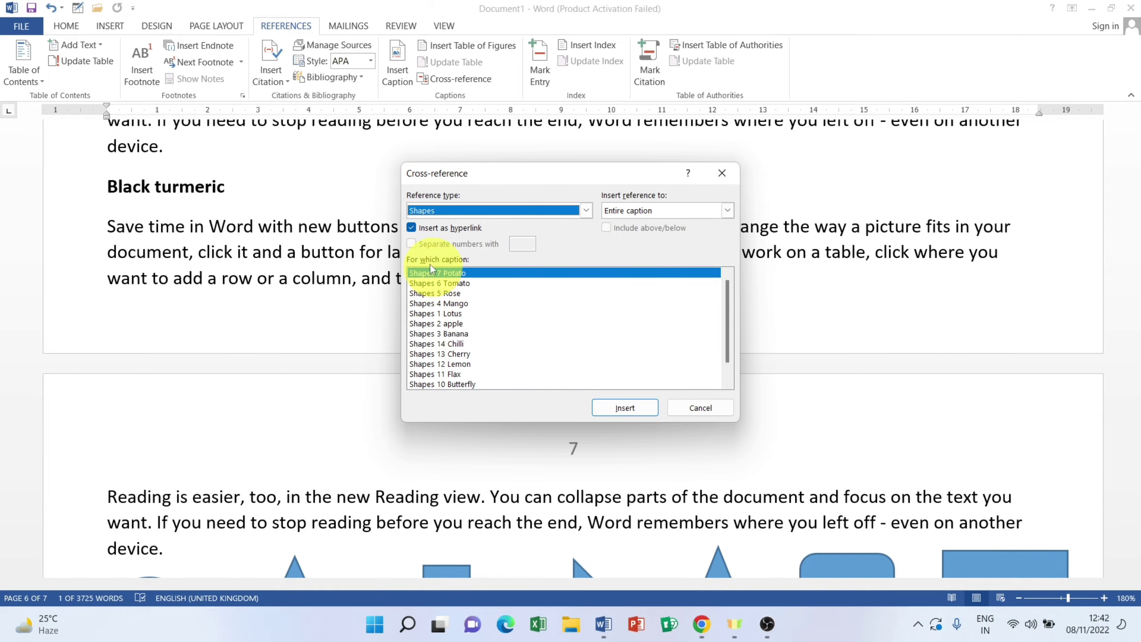
Step: Insert a cross-reference to the Shapes 3 Banana caption in place of the Banana heading
{"action": "scroll", "coordinate": [300, 270], "scroll_direction": "up", "scroll_amount": 15}
{"action": "scroll", "coordinate": [263, 232], "scroll_direction": "up", "scroll_amount": 20}
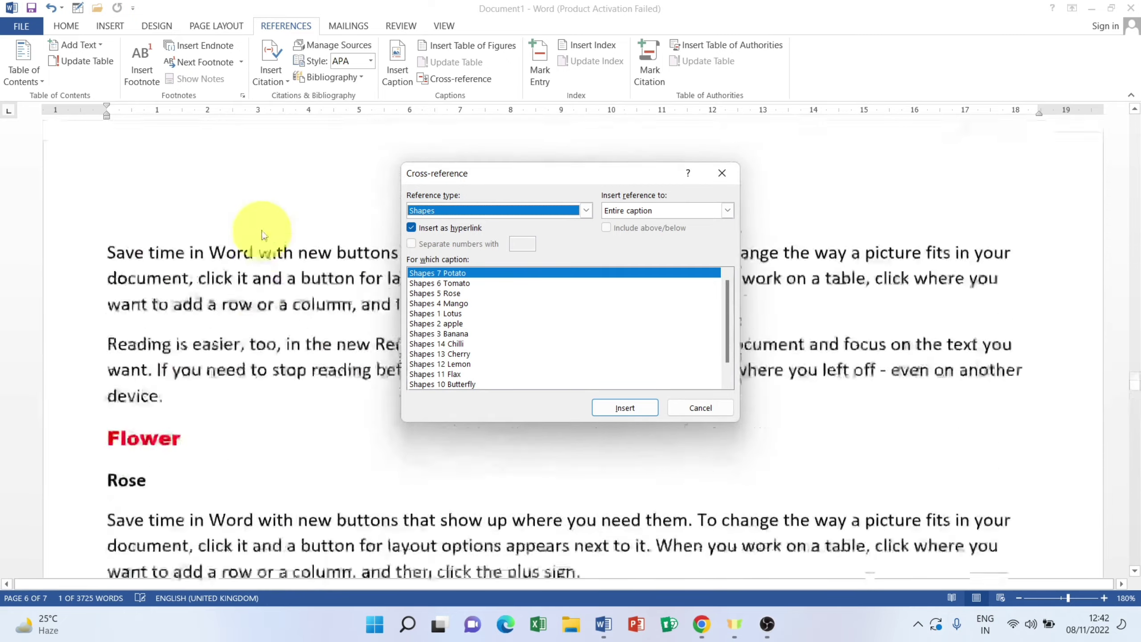
{"action": "scroll", "coordinate": [263, 229], "scroll_direction": "up", "scroll_amount": 20}
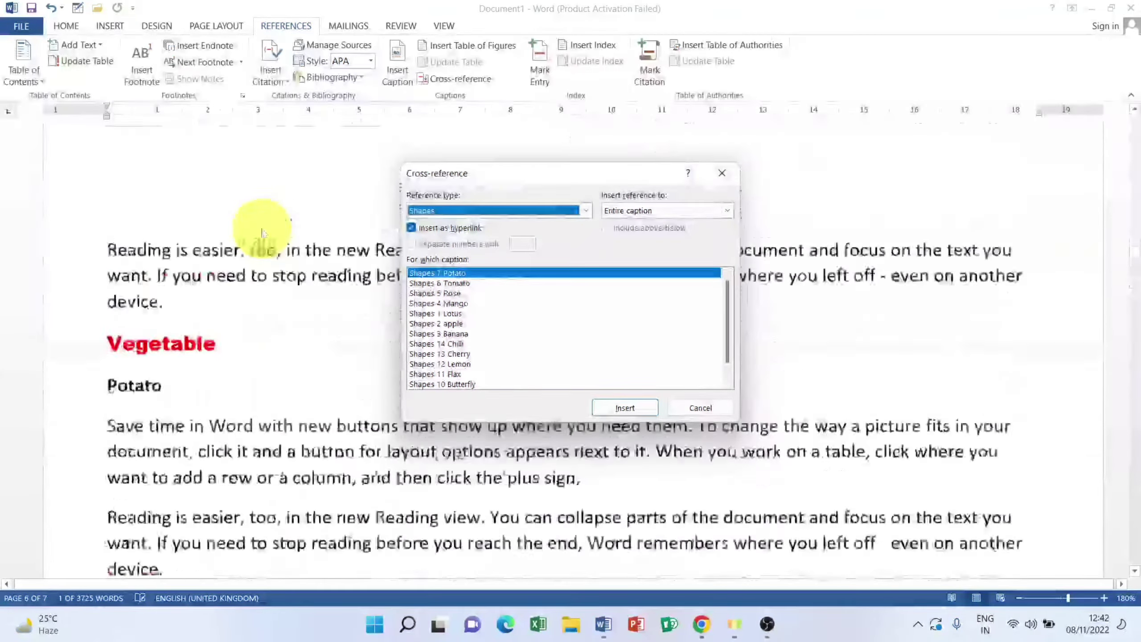
{"action": "scroll", "coordinate": [263, 226], "scroll_direction": "up", "scroll_amount": 10}
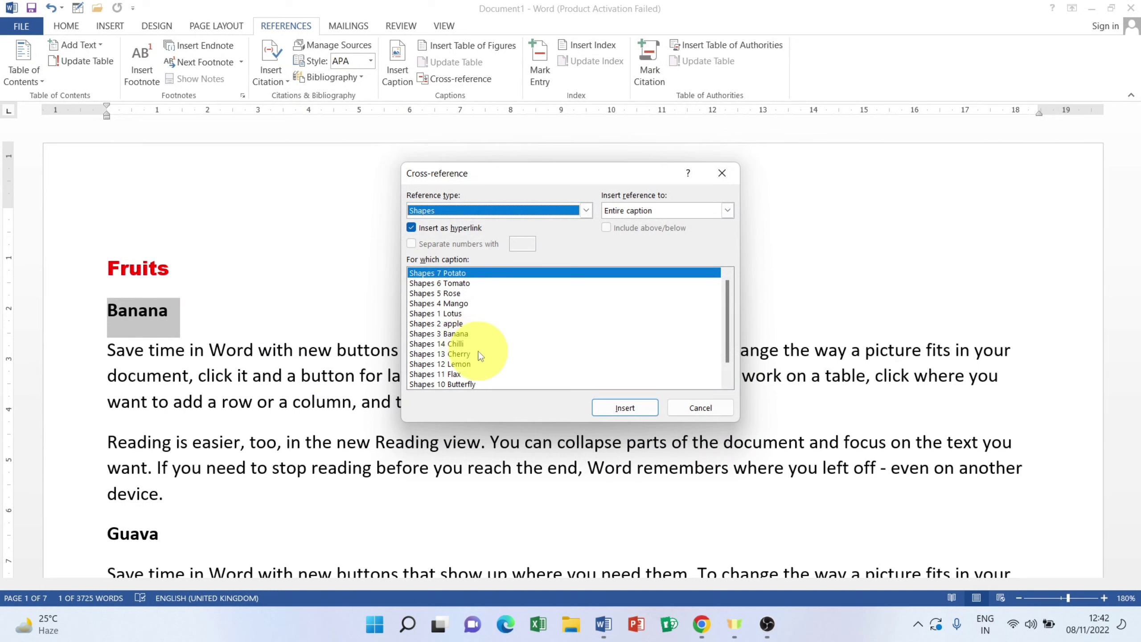
{"action": "left_click", "coordinate": [460, 335]}
{"action": "left_click", "coordinate": [618, 408]}
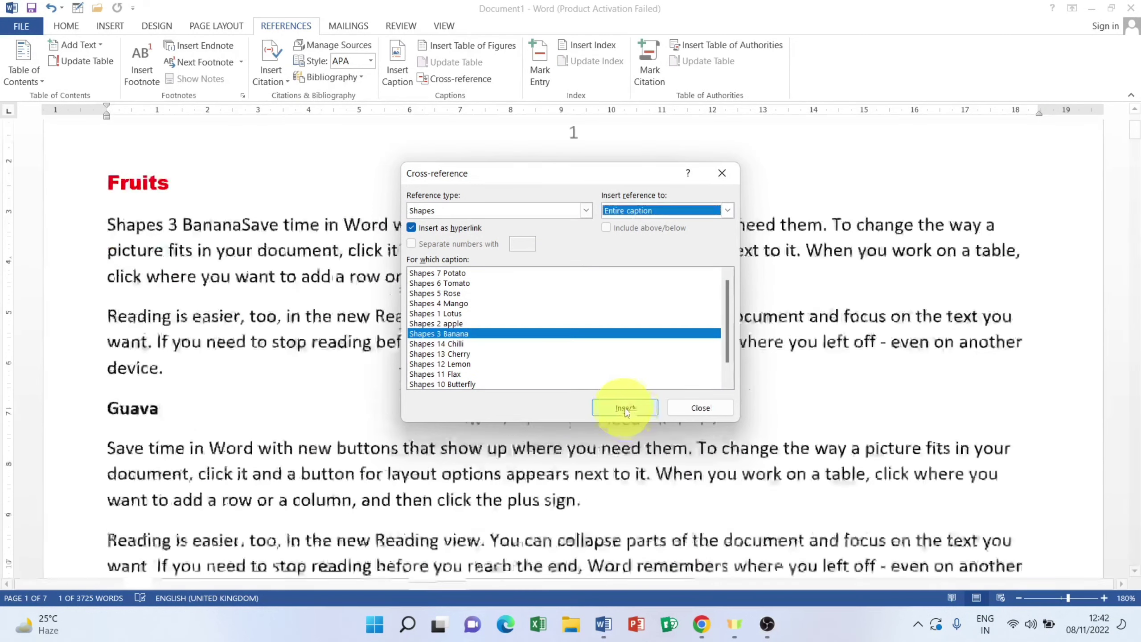
{"action": "left_click", "coordinate": [702, 408]}
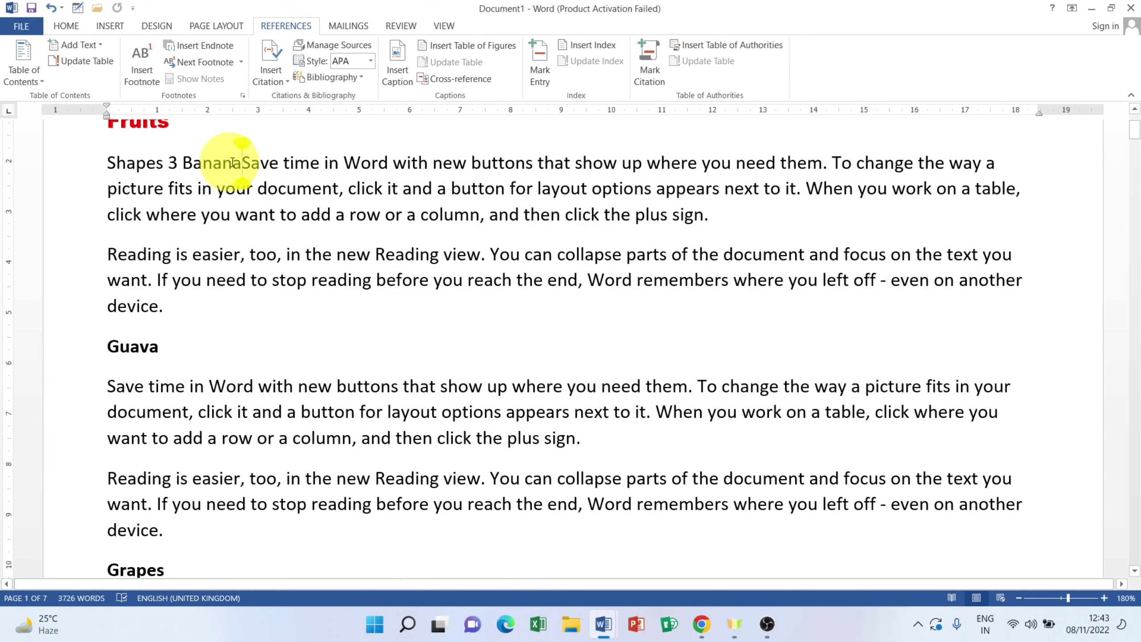
Step: Move the paragraph text onto a new line below the Shapes 3 Banana reference
{"action": "key", "text": "Return"}
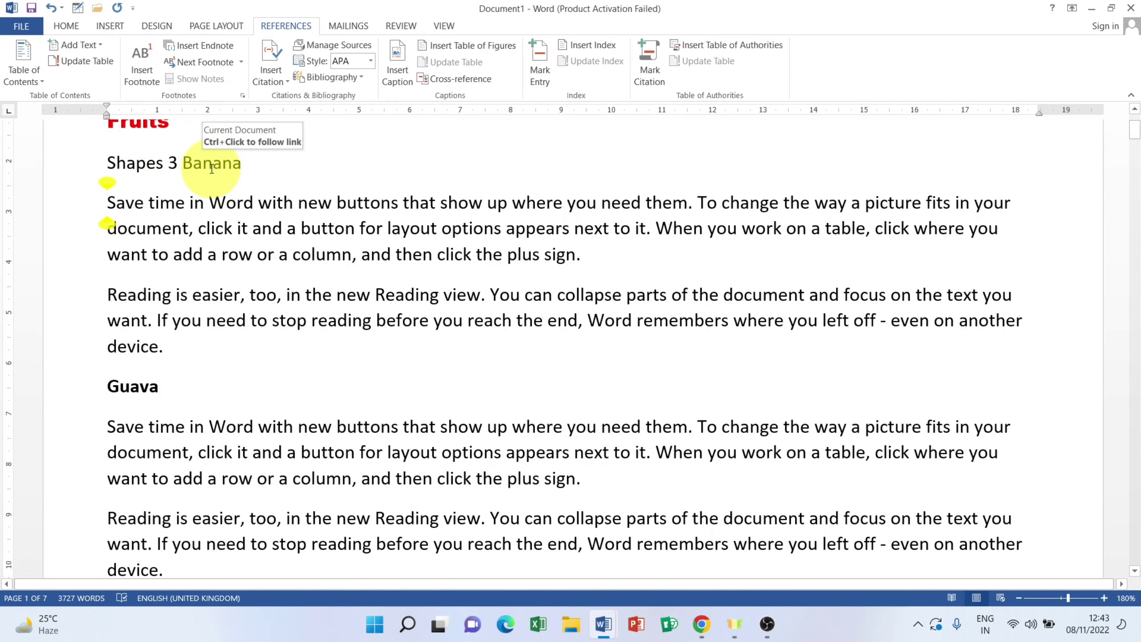
{"action": "scroll", "coordinate": [378, 404], "scroll_direction": "down", "scroll_amount": 15}
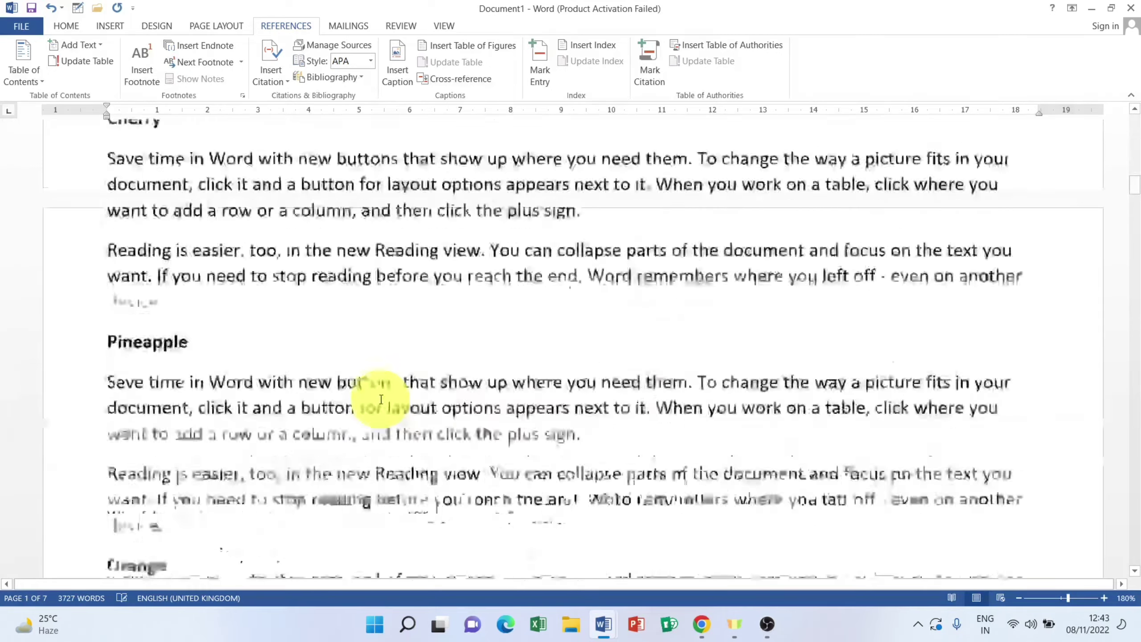
{"action": "scroll", "coordinate": [381, 394], "scroll_direction": "down", "scroll_amount": 15}
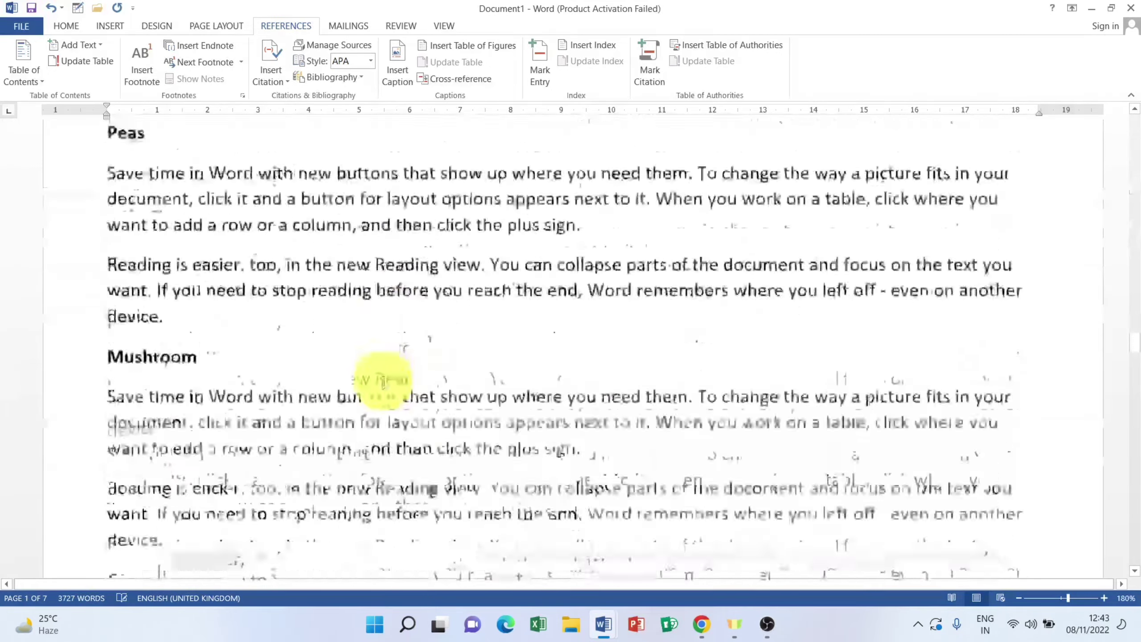
{"action": "scroll", "coordinate": [382, 379], "scroll_direction": "down", "scroll_amount": 20}
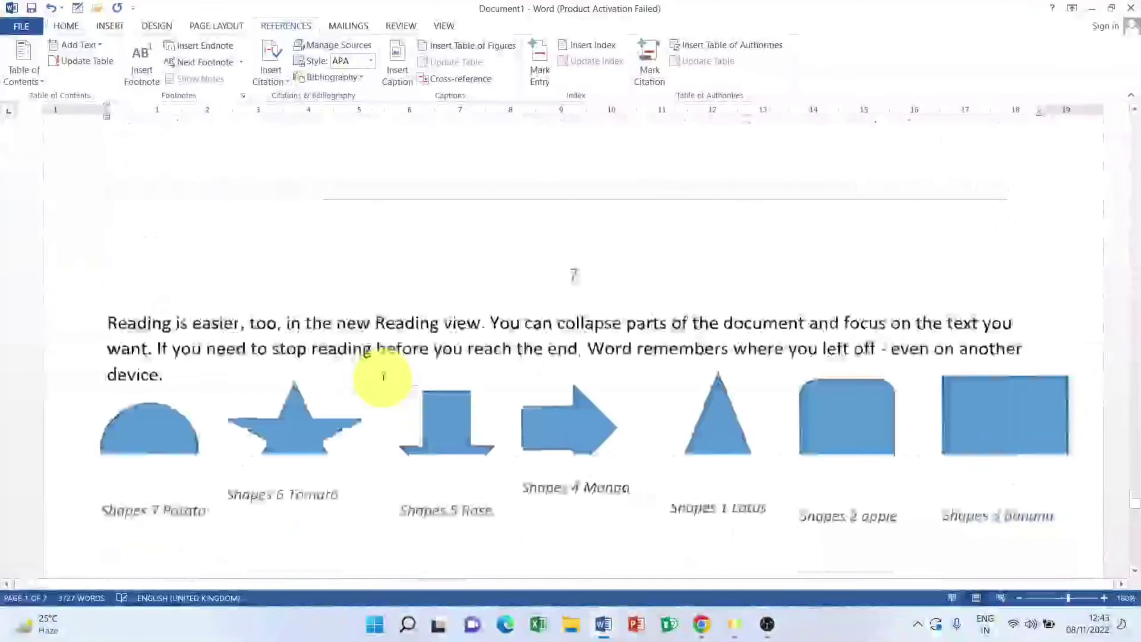
{"action": "scroll", "coordinate": [234, 280], "scroll_direction": "up", "scroll_amount": 6}
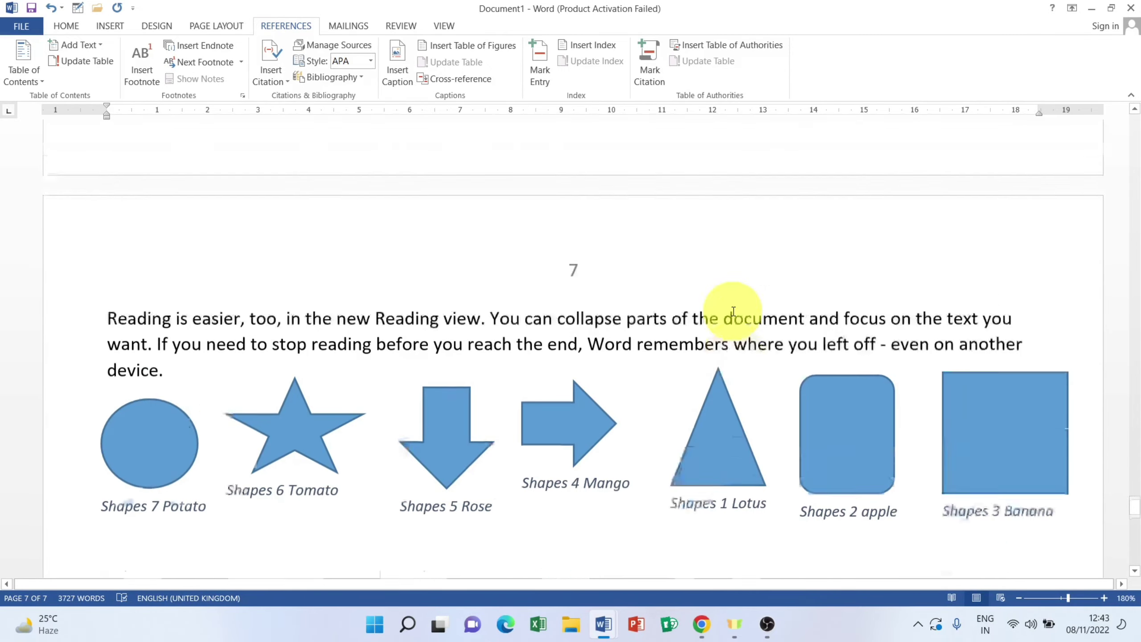
{"action": "scroll", "coordinate": [600, 303], "scroll_direction": "up", "scroll_amount": 15}
{"action": "scroll", "coordinate": [603, 308], "scroll_direction": "up", "scroll_amount": 20}
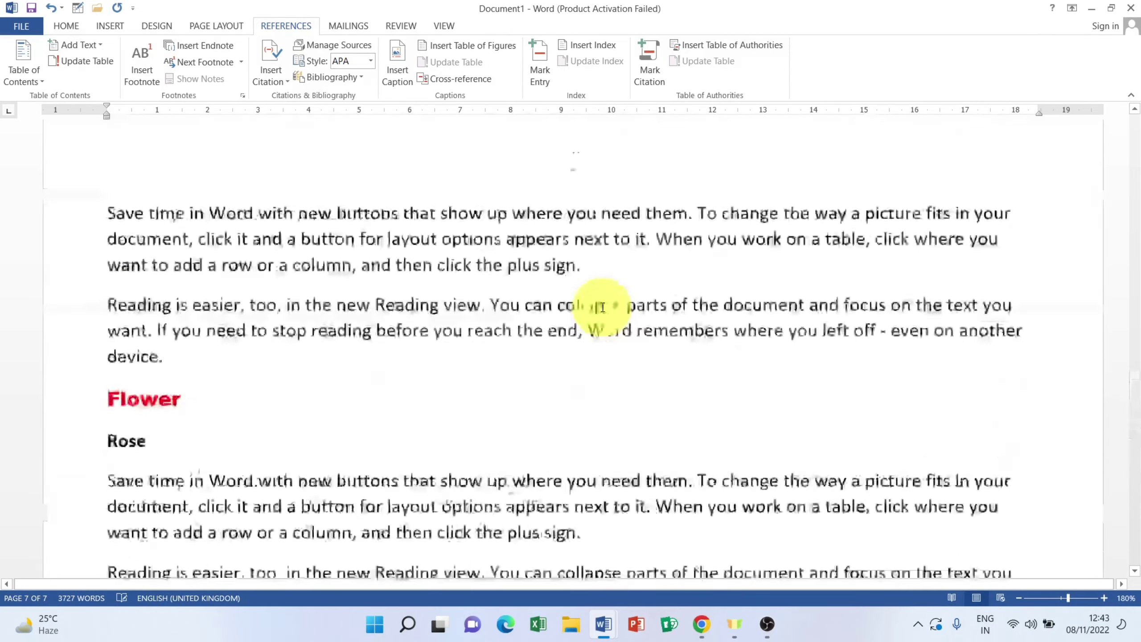
{"action": "scroll", "coordinate": [603, 307], "scroll_direction": "up", "scroll_amount": 20}
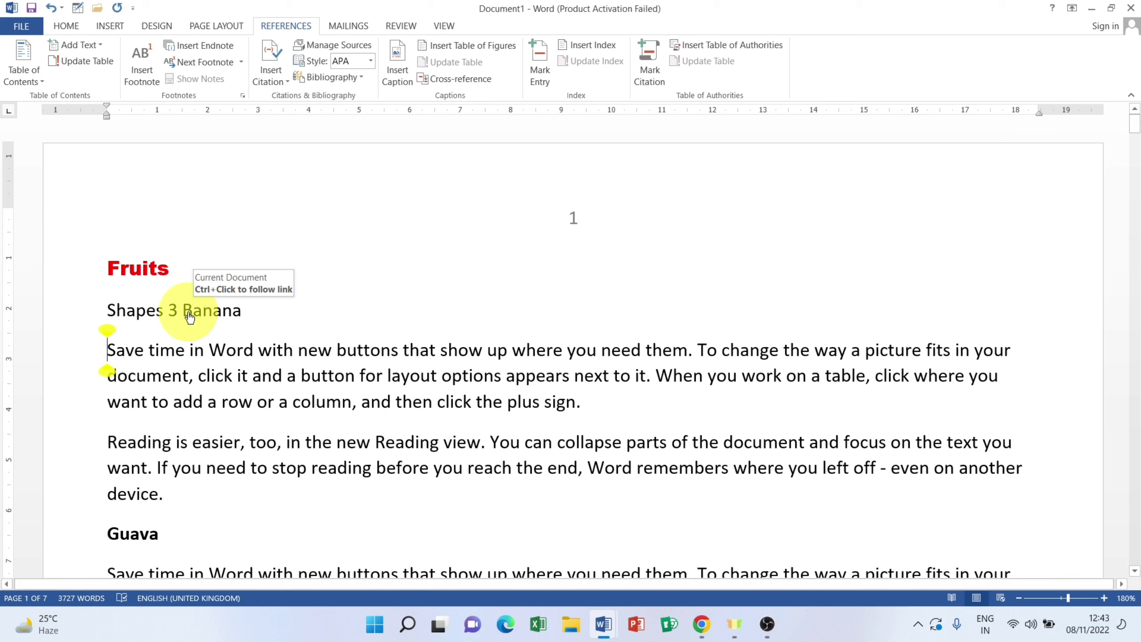
Step: Follow the Shapes 3 Banana link to its caption, then return to page 1's Fruits section
{"action": "left_click", "coordinate": [189, 318], "text": "ctrl"}
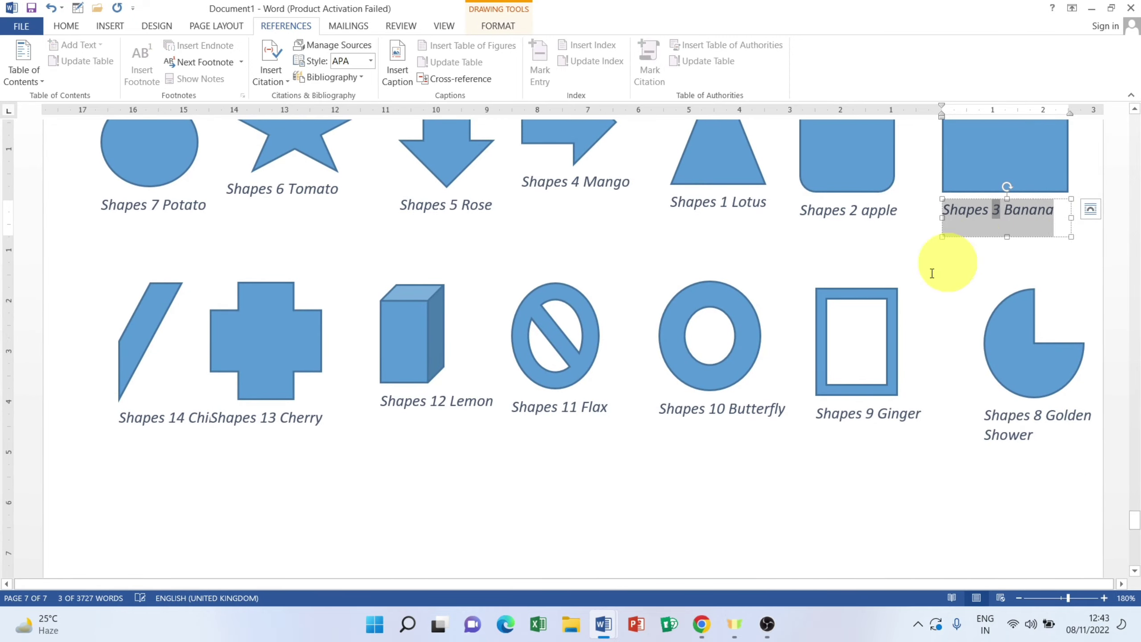
{"action": "scroll", "coordinate": [501, 394], "scroll_direction": "up", "scroll_amount": 10}
{"action": "scroll", "coordinate": [501, 394], "scroll_direction": "up", "scroll_amount": 10}
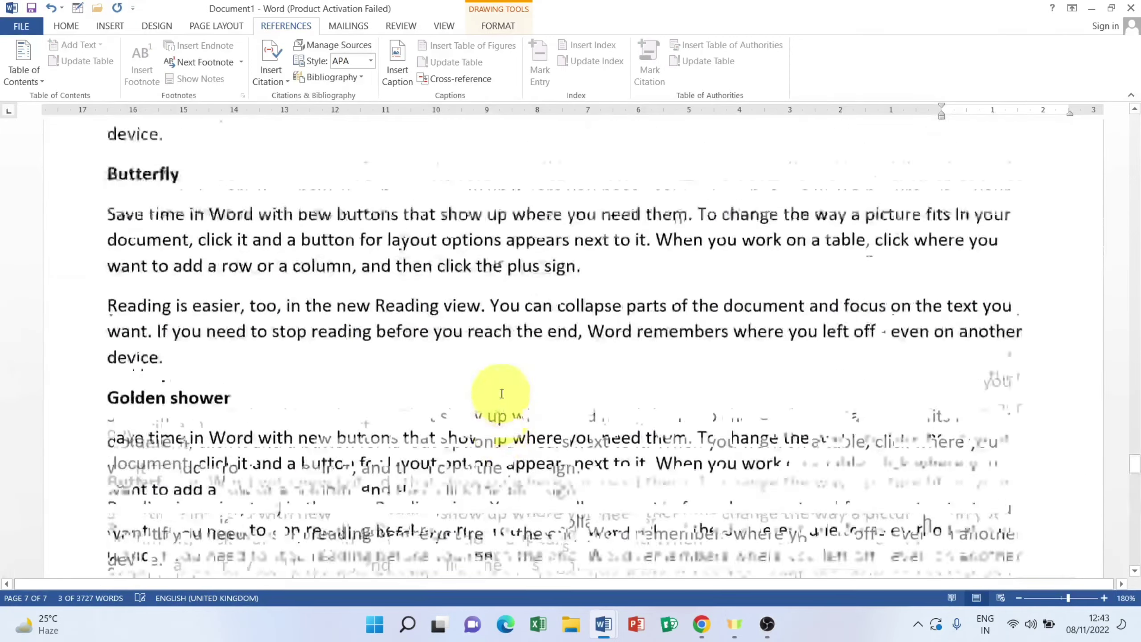
{"action": "scroll", "coordinate": [501, 394], "scroll_direction": "up", "scroll_amount": 10}
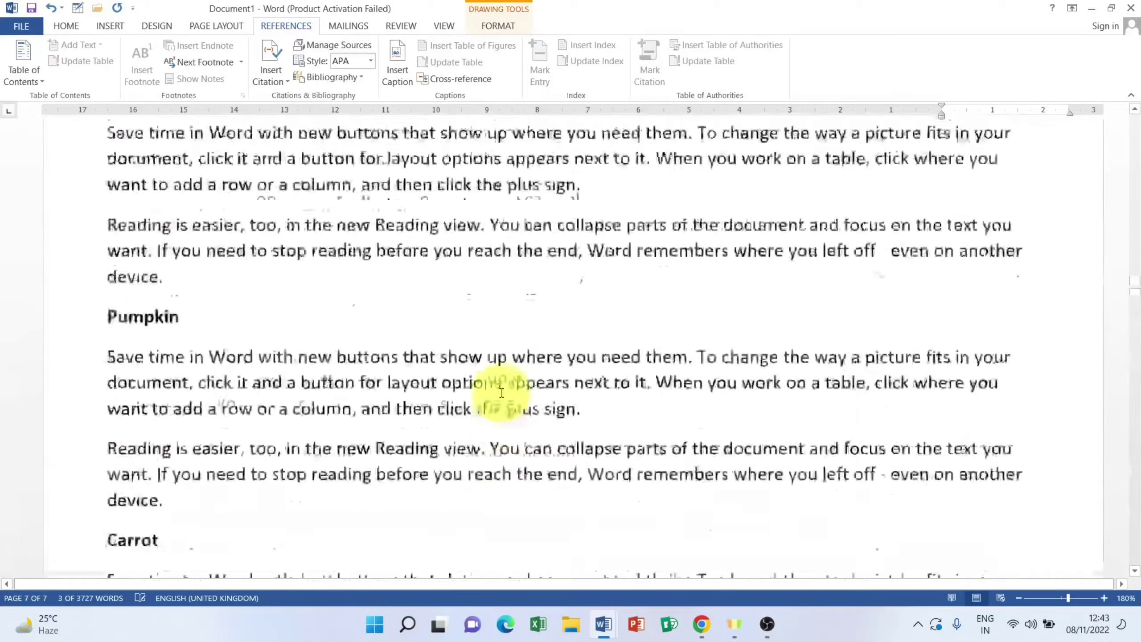
{"action": "scroll", "coordinate": [502, 393], "scroll_direction": "up", "scroll_amount": 5}
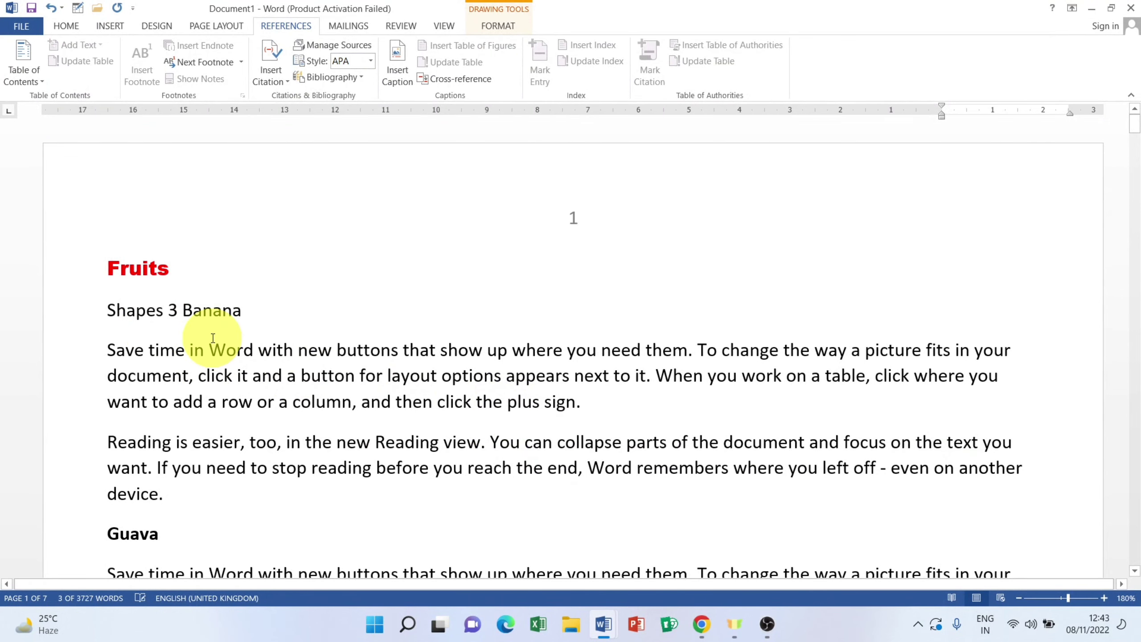
{"action": "scroll", "coordinate": [213, 338], "scroll_direction": "down", "scroll_amount": 4}
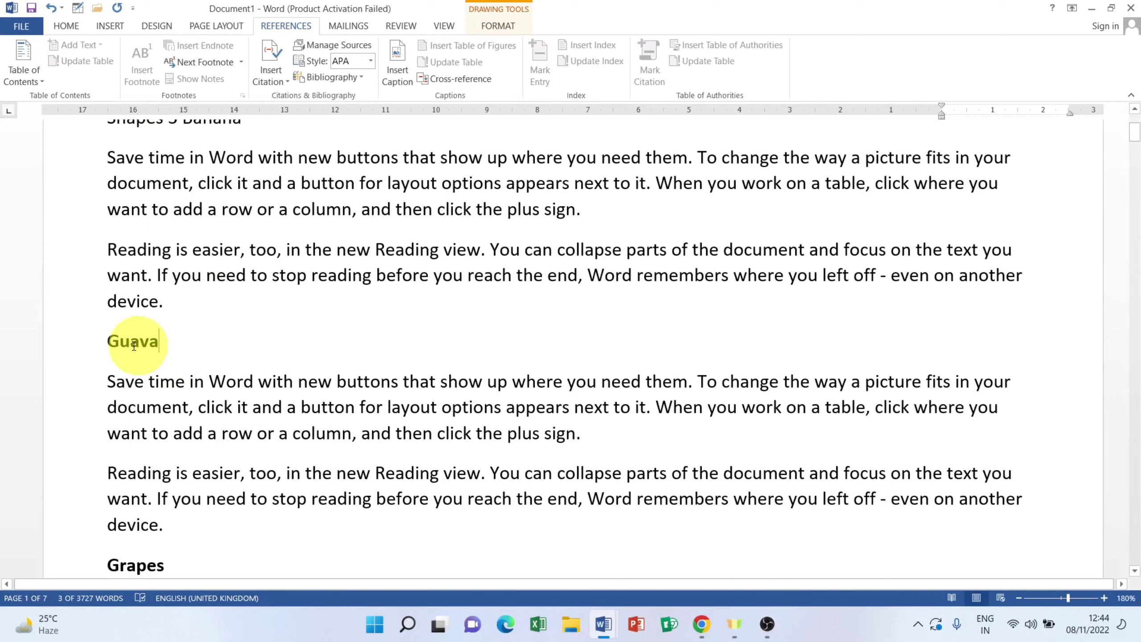
Step: Start a cross-reference for the Guava heading, then cancel without inserting anything
{"action": "left_click", "coordinate": [85, 342]}
{"action": "left_click", "coordinate": [442, 78]}
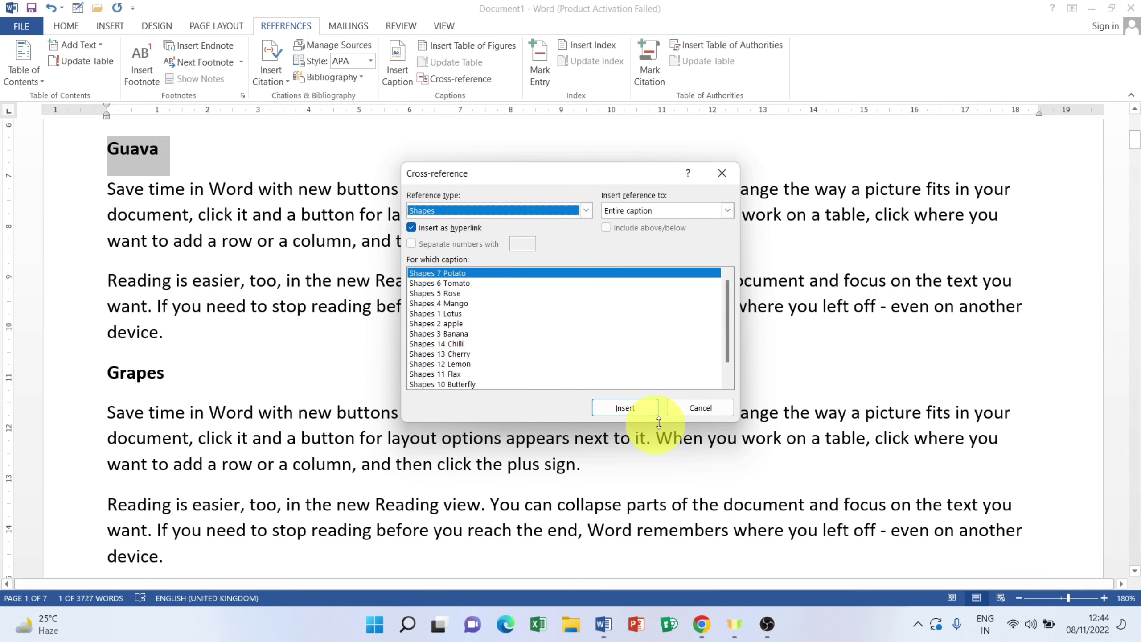
{"action": "left_click", "coordinate": [684, 413]}
Step: Replace the Mango heading with a Shapes 4 Mango cross-reference on its own line
{"action": "scroll", "coordinate": [155, 386], "scroll_direction": "down", "scroll_amount": 5}
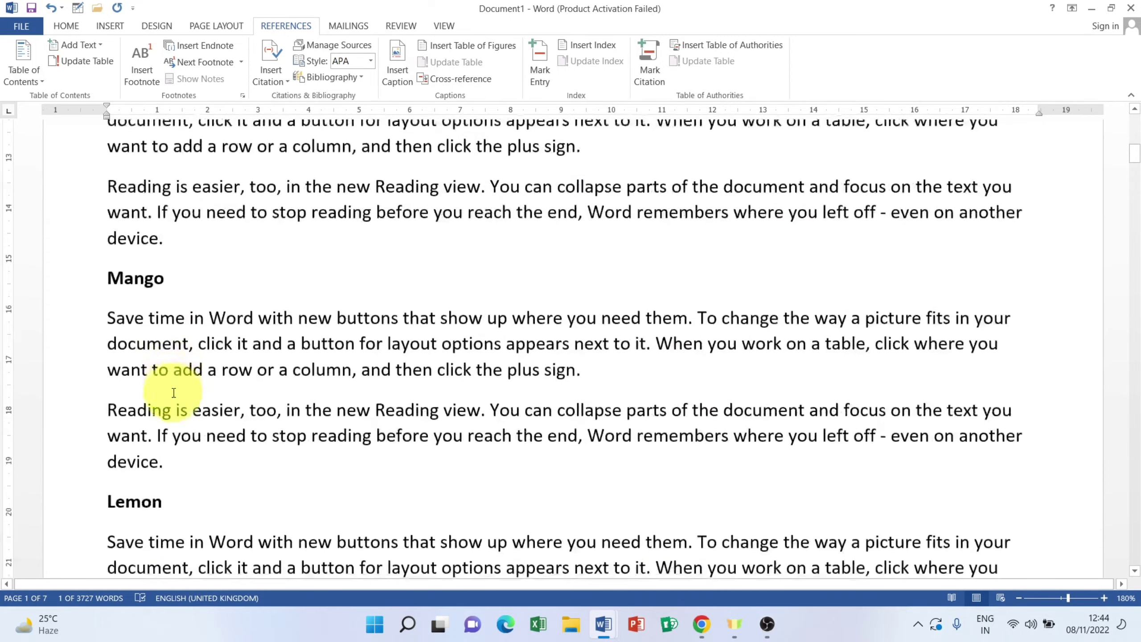
{"action": "left_click", "coordinate": [68, 275]}
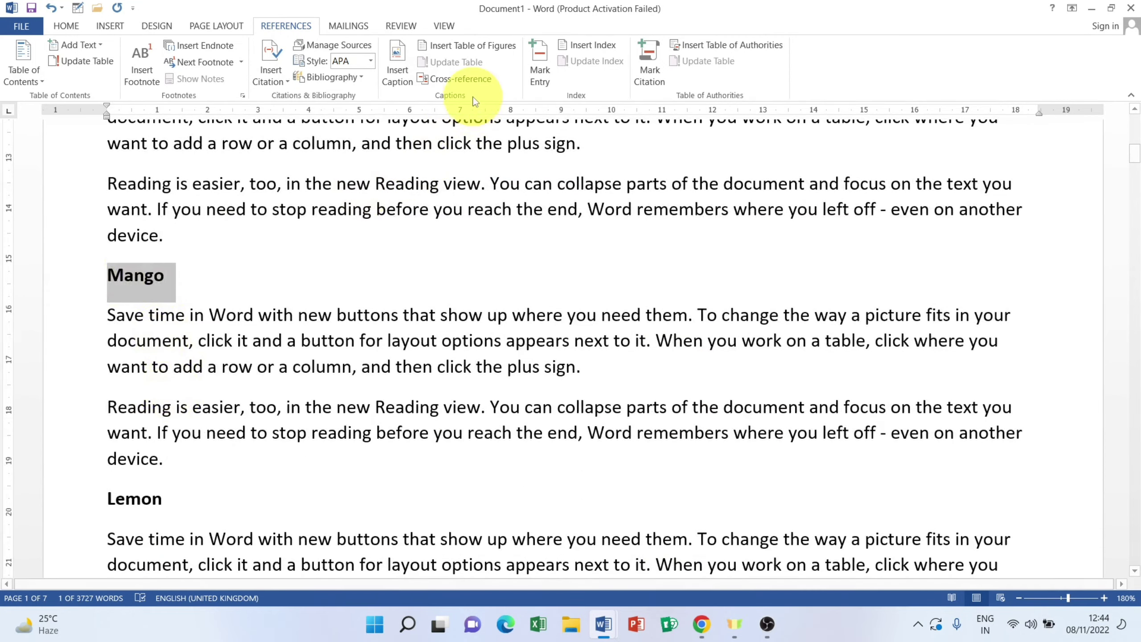
{"action": "left_click", "coordinate": [471, 80]}
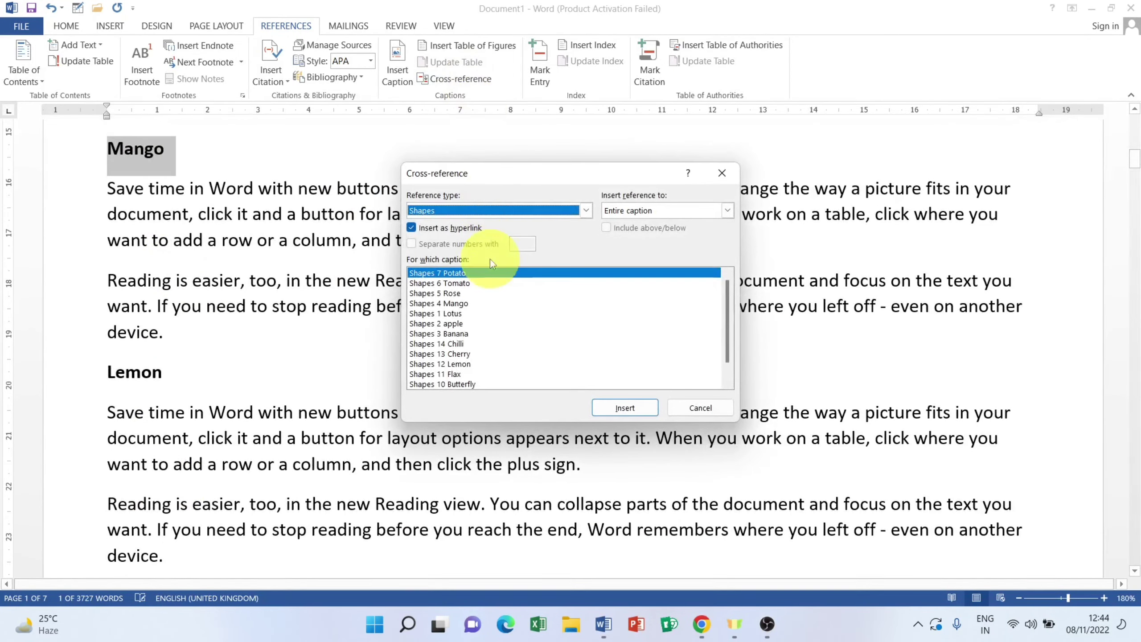
{"action": "left_click", "coordinate": [458, 304]}
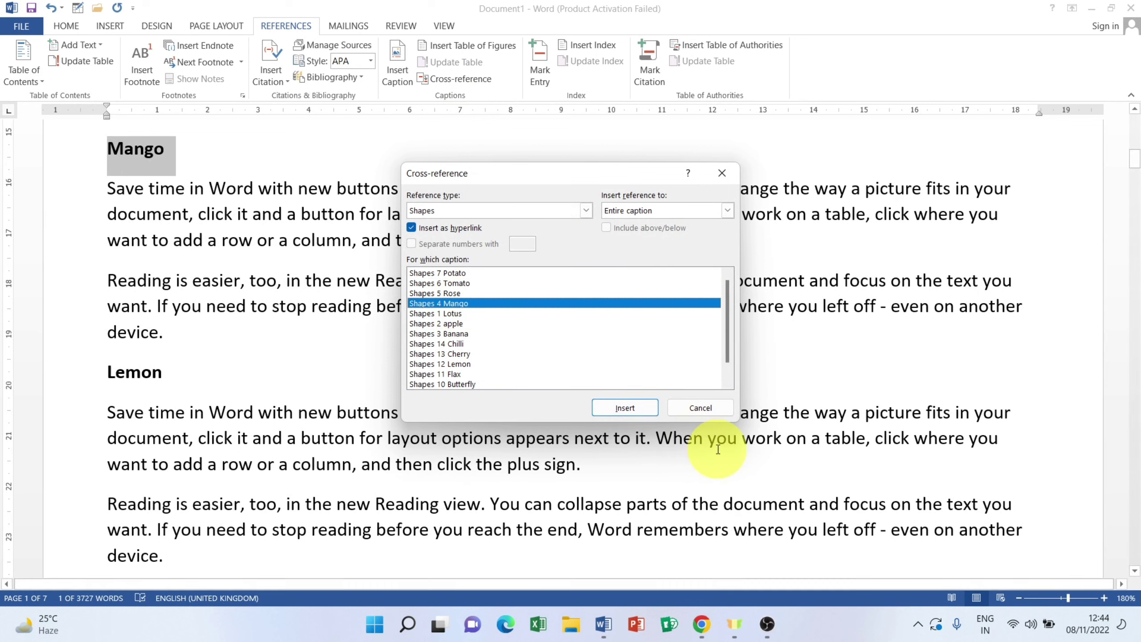
{"action": "left_click", "coordinate": [638, 407]}
{"action": "left_click", "coordinate": [702, 407]}
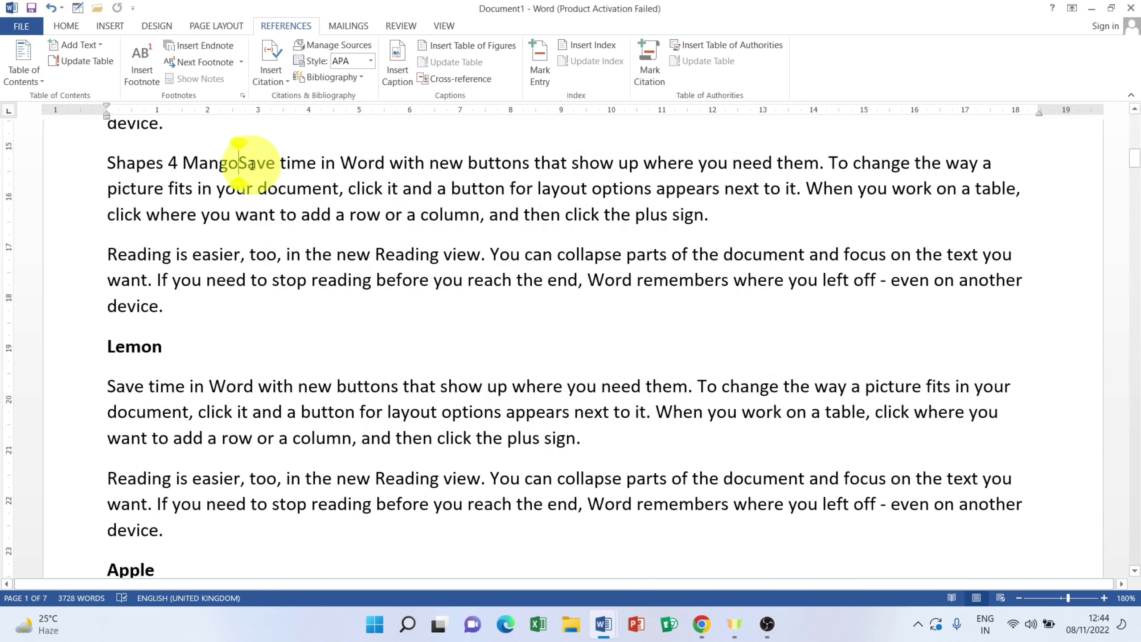
{"action": "key", "text": "Return"}
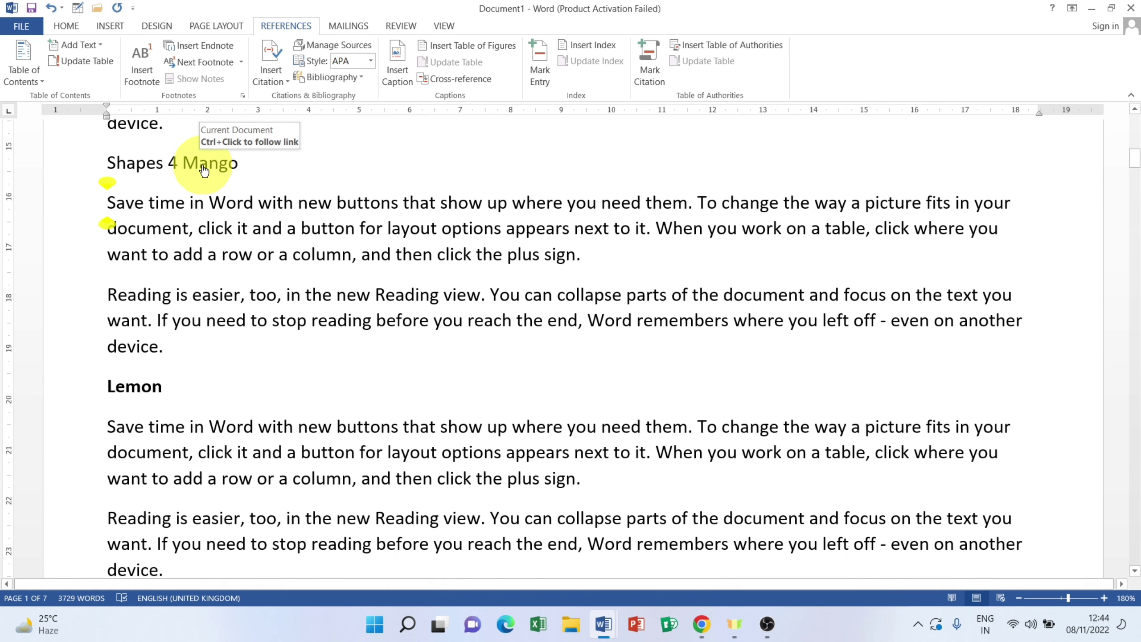
Step: Follow the Shapes 4 Mango link to its figure, then scroll back to the text
{"action": "left_click", "coordinate": [203, 166], "text": "ctrl"}
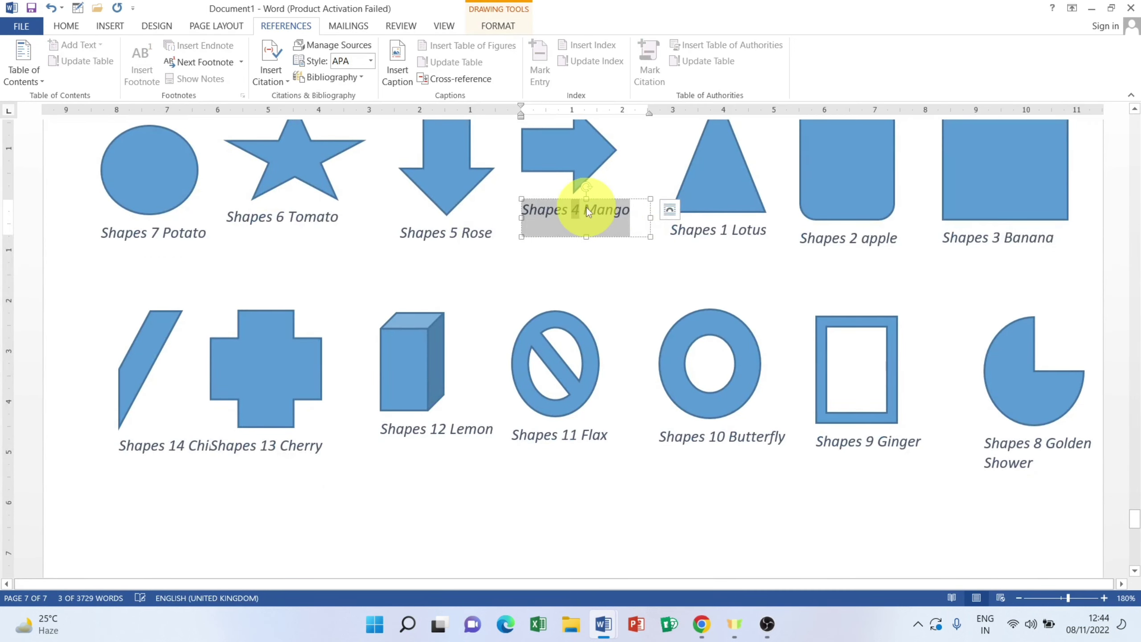
{"action": "scroll", "coordinate": [432, 252], "scroll_direction": "up", "scroll_amount": 20}
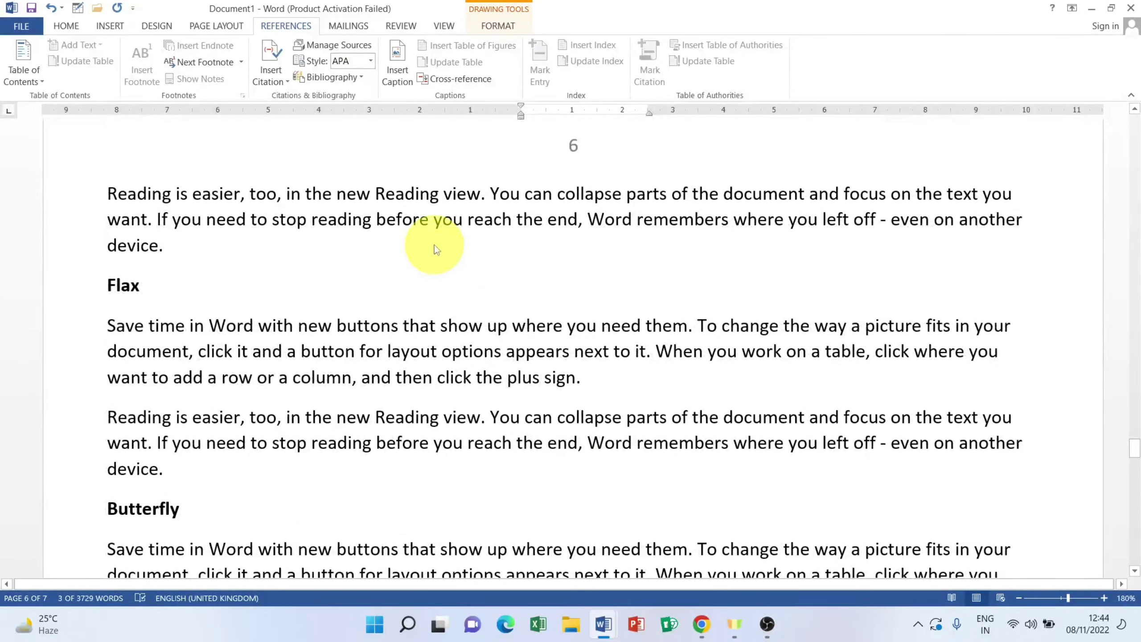
{"action": "scroll", "coordinate": [434, 245], "scroll_direction": "up", "scroll_amount": 20}
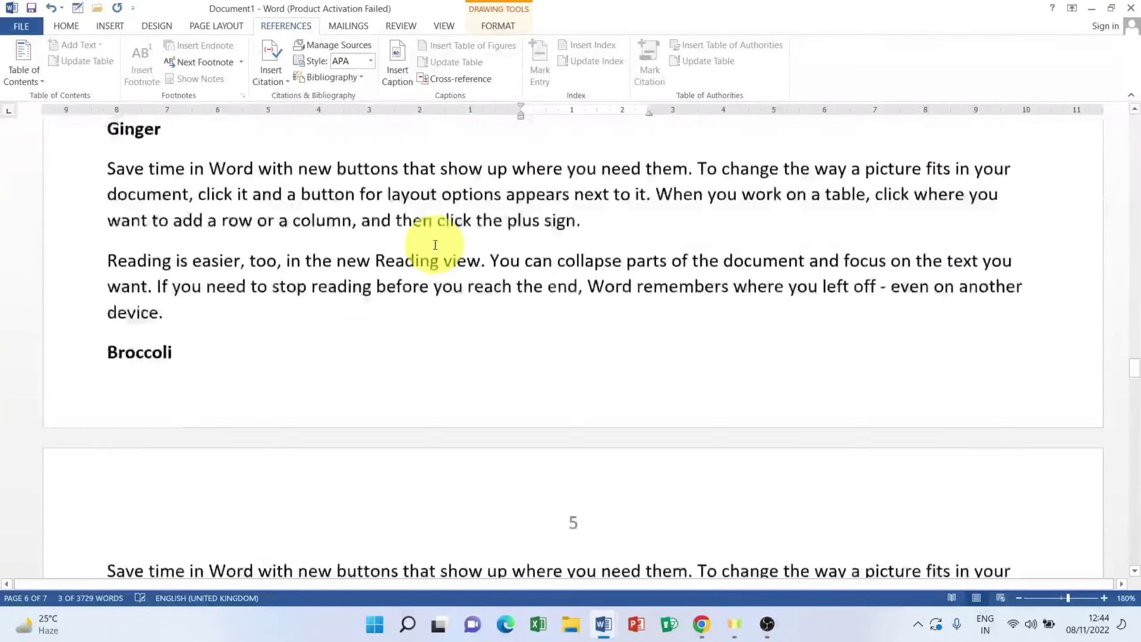
{"action": "scroll", "coordinate": [435, 245], "scroll_direction": "up", "scroll_amount": 20}
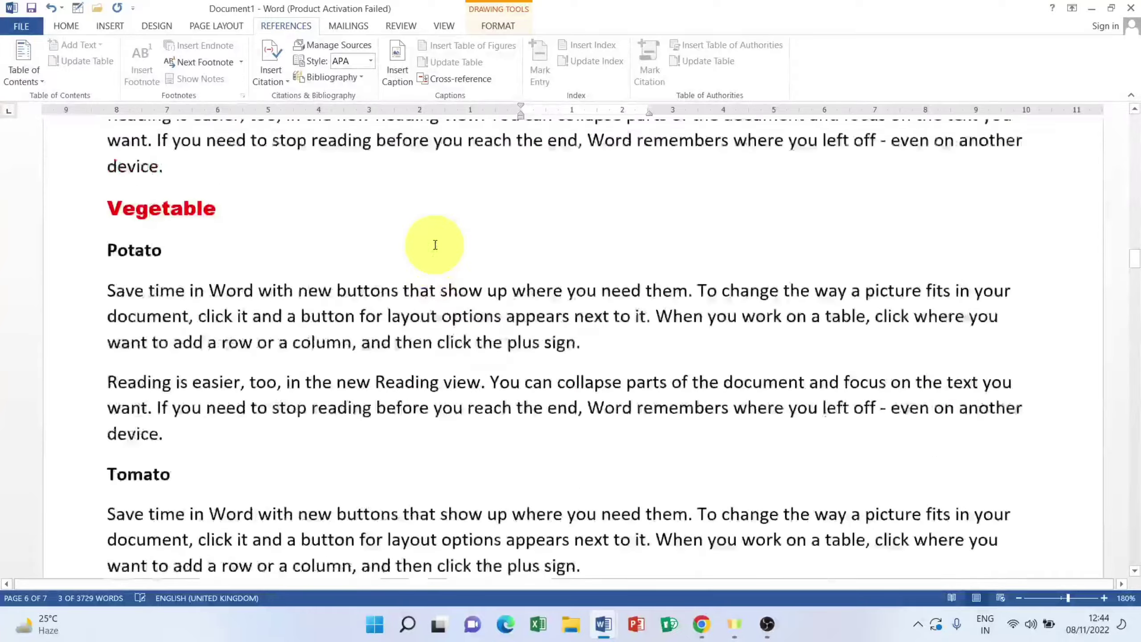
{"action": "scroll", "coordinate": [435, 245], "scroll_direction": "up", "scroll_amount": 20}
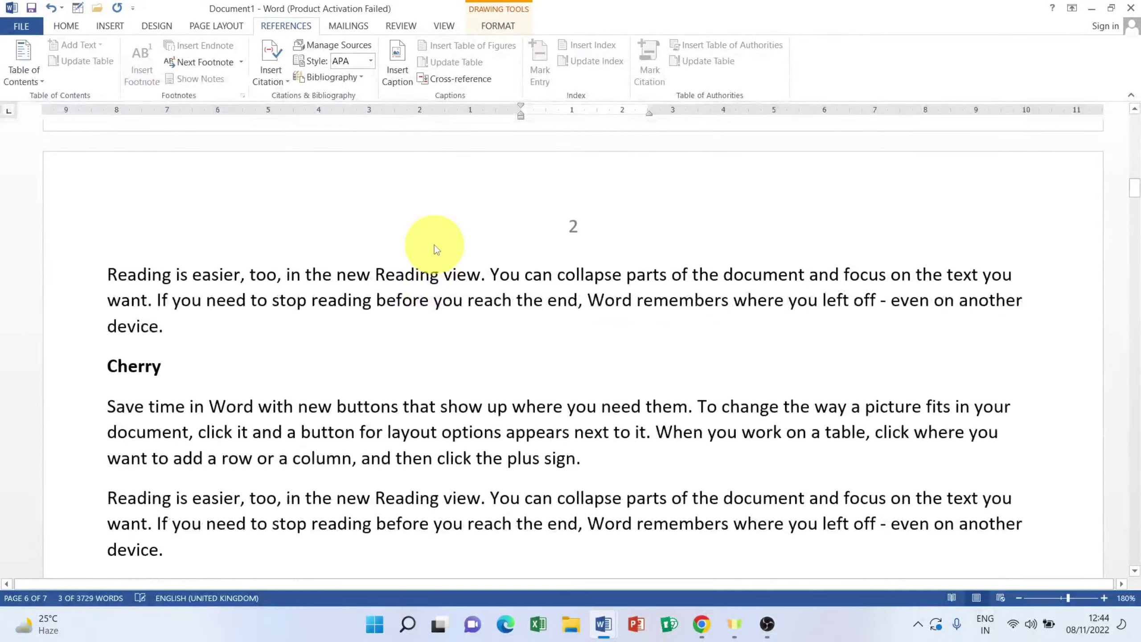
{"action": "scroll", "coordinate": [434, 245], "scroll_direction": "up", "scroll_amount": 15}
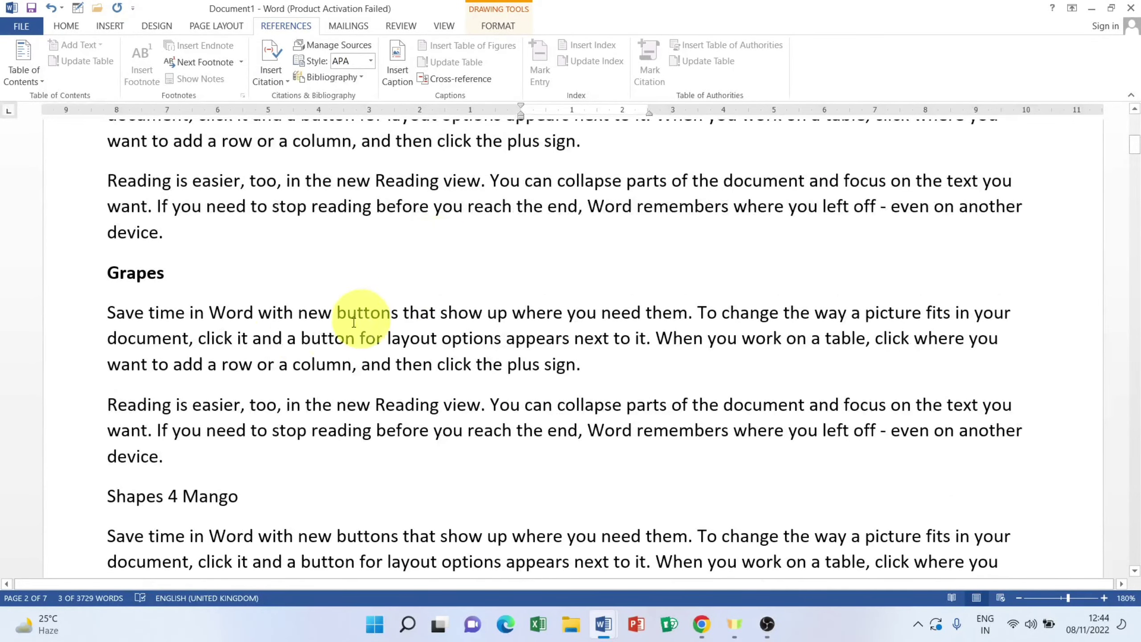
{"action": "scroll", "coordinate": [241, 292], "scroll_direction": "up", "scroll_amount": 10}
{"action": "scroll", "coordinate": [231, 288], "scroll_direction": "down", "scroll_amount": 9}
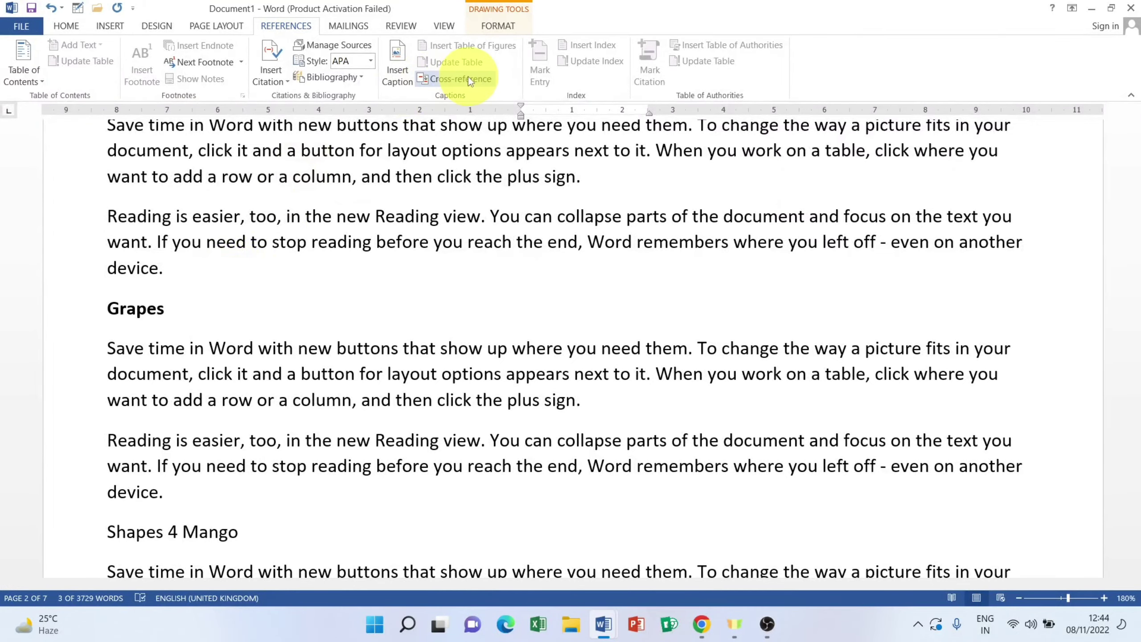
{"action": "scroll", "coordinate": [267, 294], "scroll_direction": "up", "scroll_amount": 4}
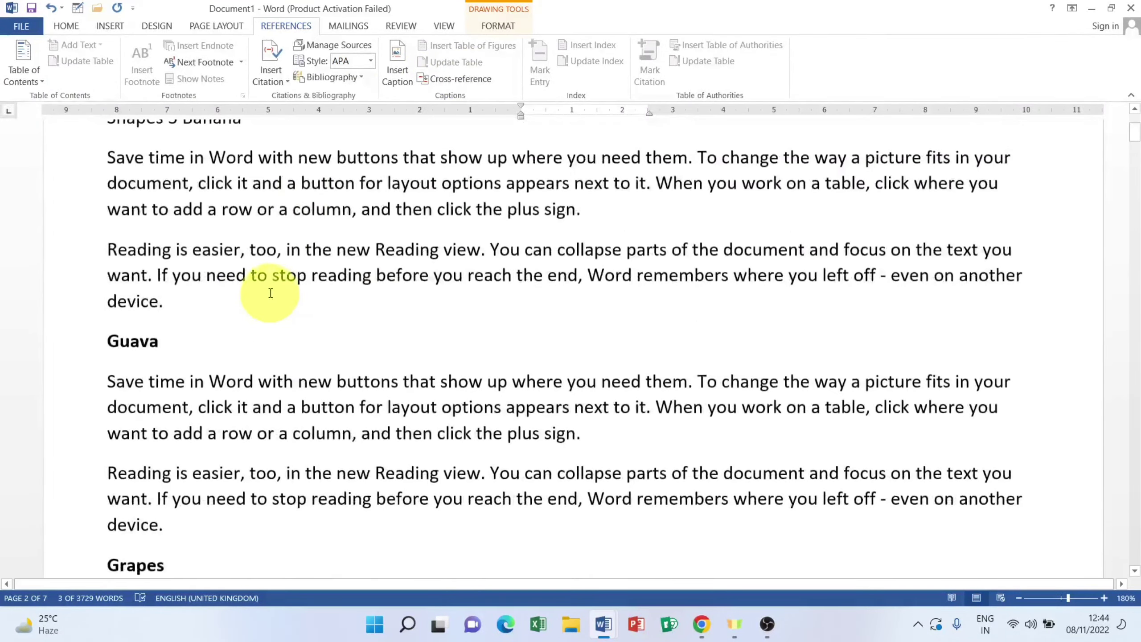
{"action": "scroll", "coordinate": [271, 292], "scroll_direction": "up", "scroll_amount": 2}
{"action": "scroll", "coordinate": [270, 293], "scroll_direction": "down", "scroll_amount": 18}
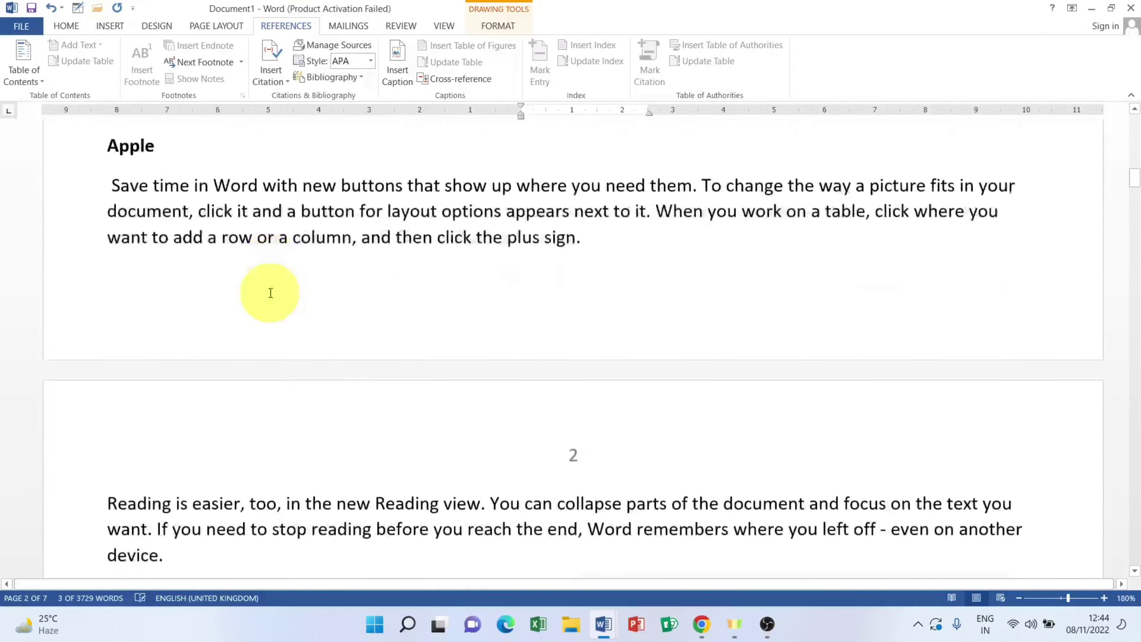
{"action": "scroll", "coordinate": [271, 293], "scroll_direction": "down", "scroll_amount": 8}
{"action": "scroll", "coordinate": [234, 224], "scroll_direction": "up", "scroll_amount": 3}
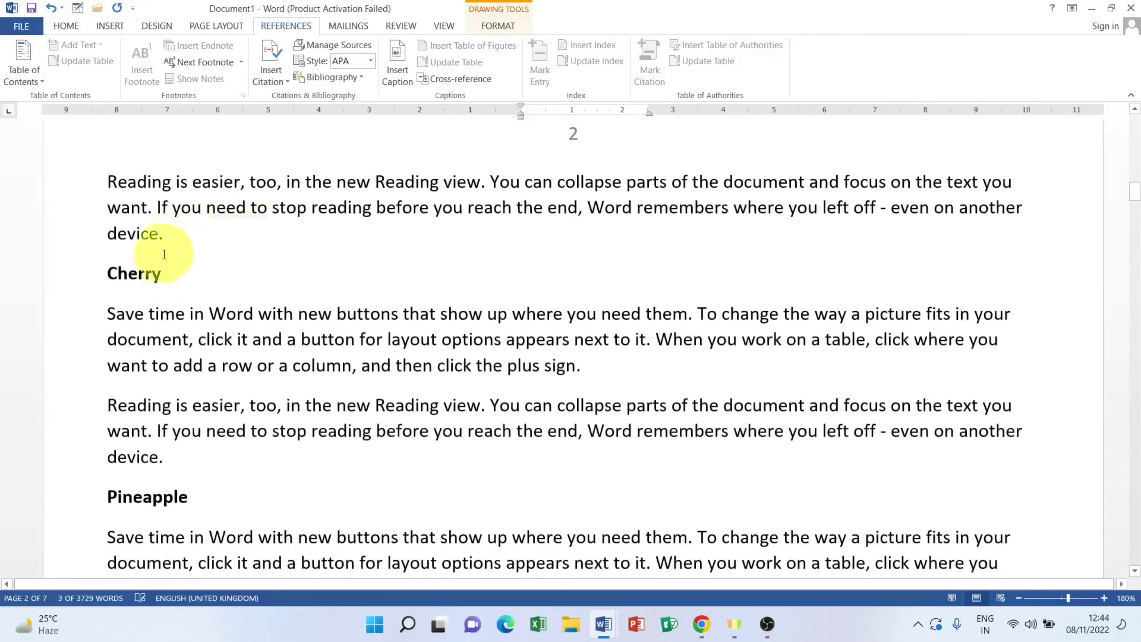
Step: Replace the Cherry heading with a Shapes 13 Cherry cross-reference on its own line
{"action": "triple_click", "coordinate": [130, 275]}
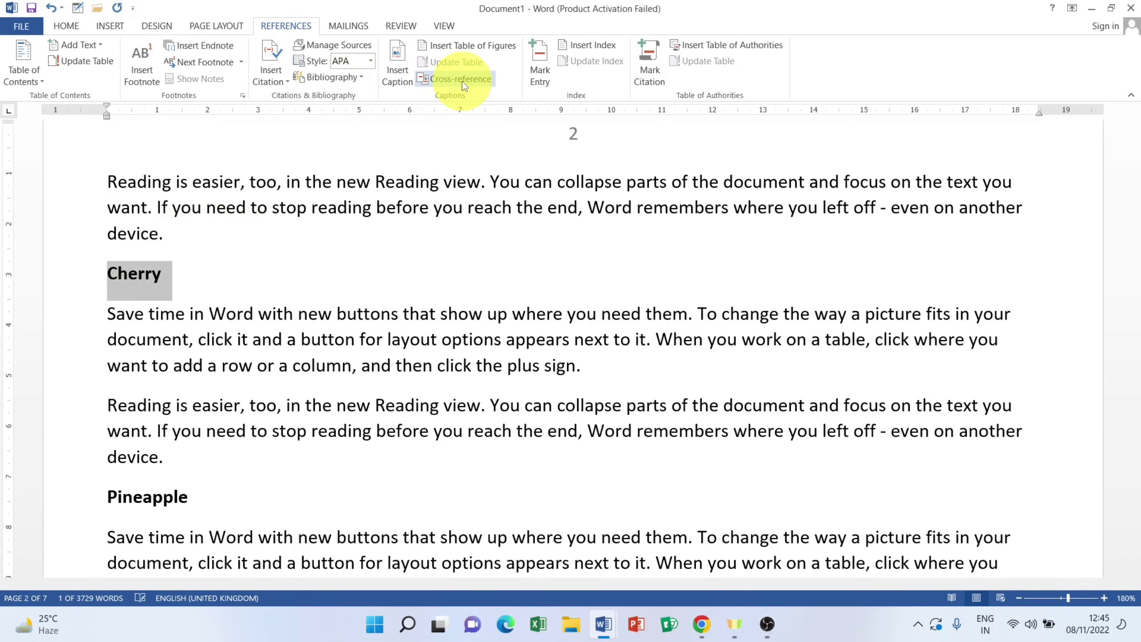
{"action": "left_click", "coordinate": [463, 81]}
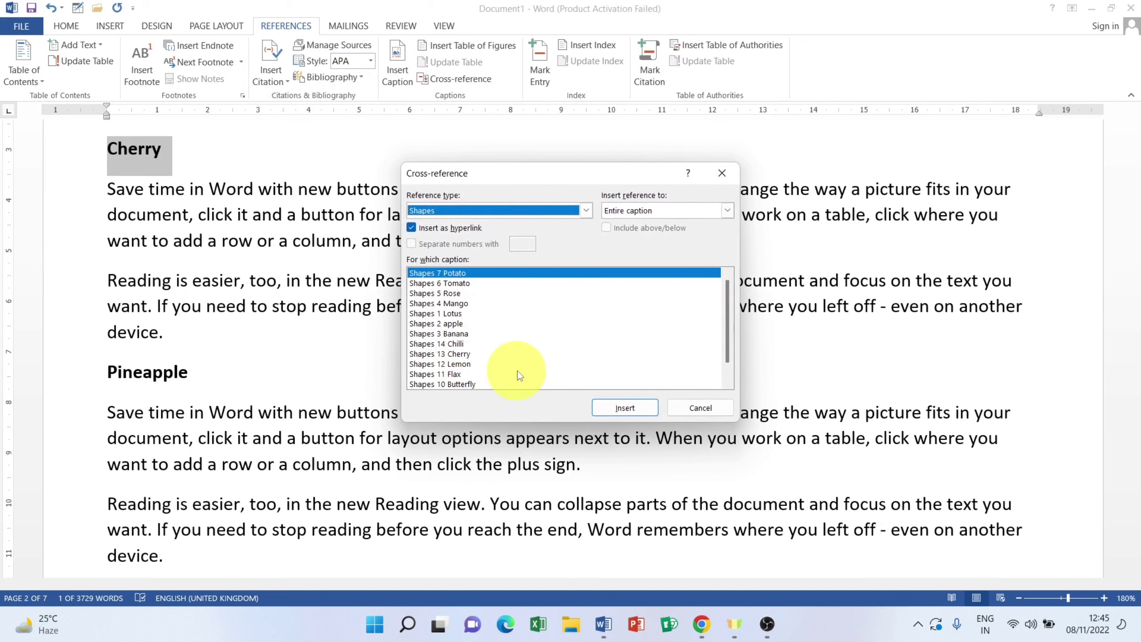
{"action": "left_click", "coordinate": [450, 354]}
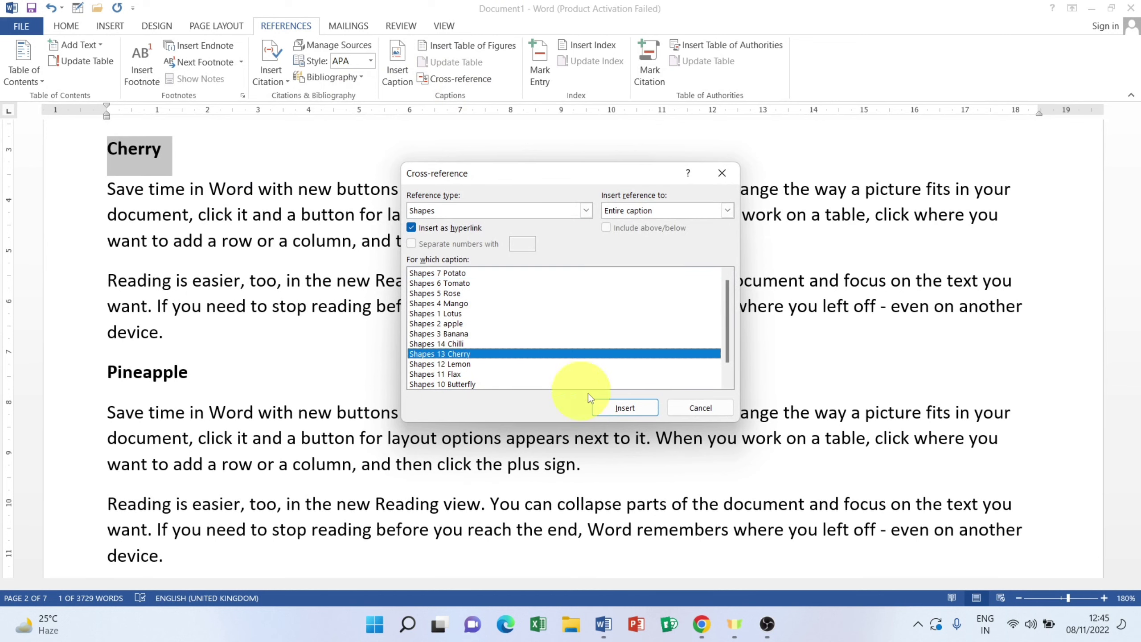
{"action": "left_click", "coordinate": [647, 416]}
{"action": "left_click", "coordinate": [694, 408]}
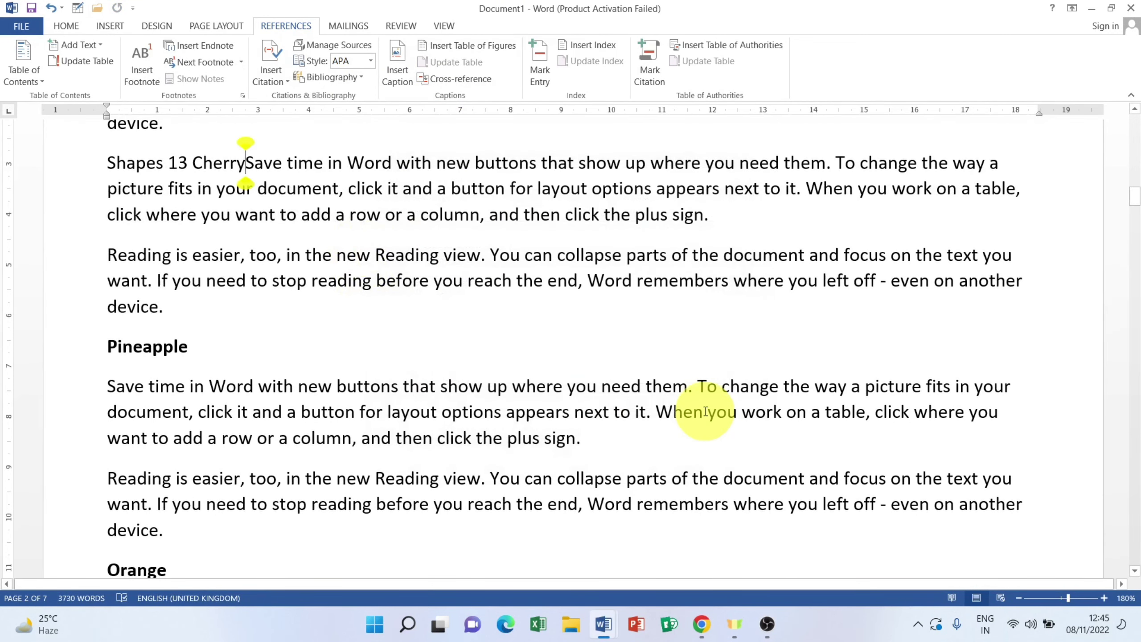
{"action": "key", "text": "Return"}
{"action": "scroll", "coordinate": [273, 358], "scroll_direction": "down", "scroll_amount": 4}
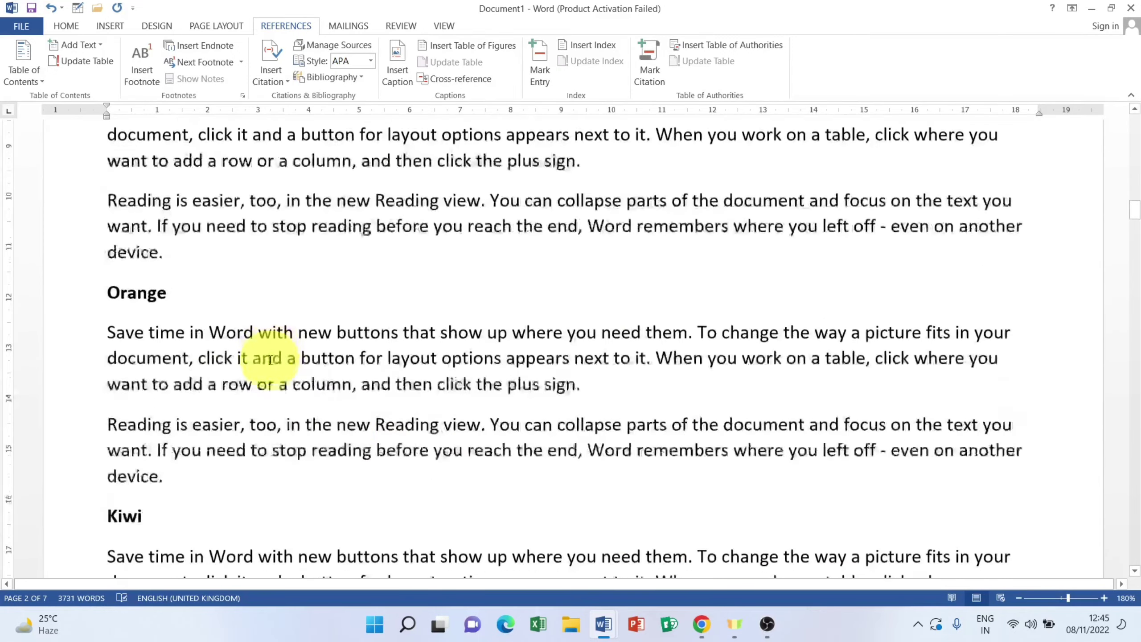
{"action": "scroll", "coordinate": [167, 360], "scroll_direction": "down", "scroll_amount": 10}
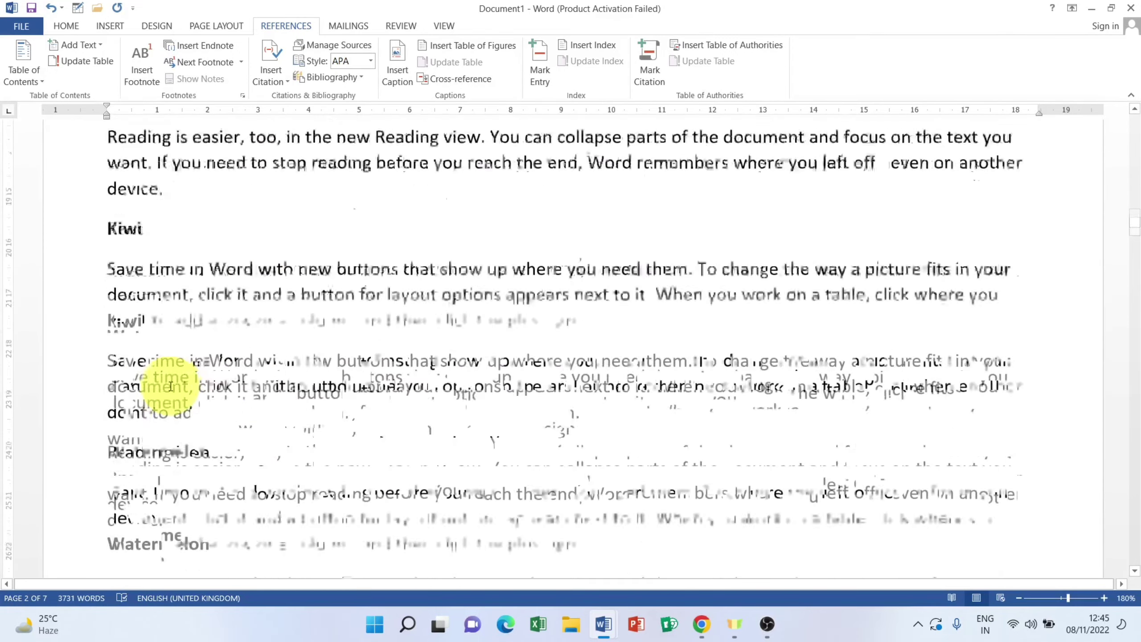
{"action": "scroll", "coordinate": [166, 356], "scroll_direction": "down", "scroll_amount": 5}
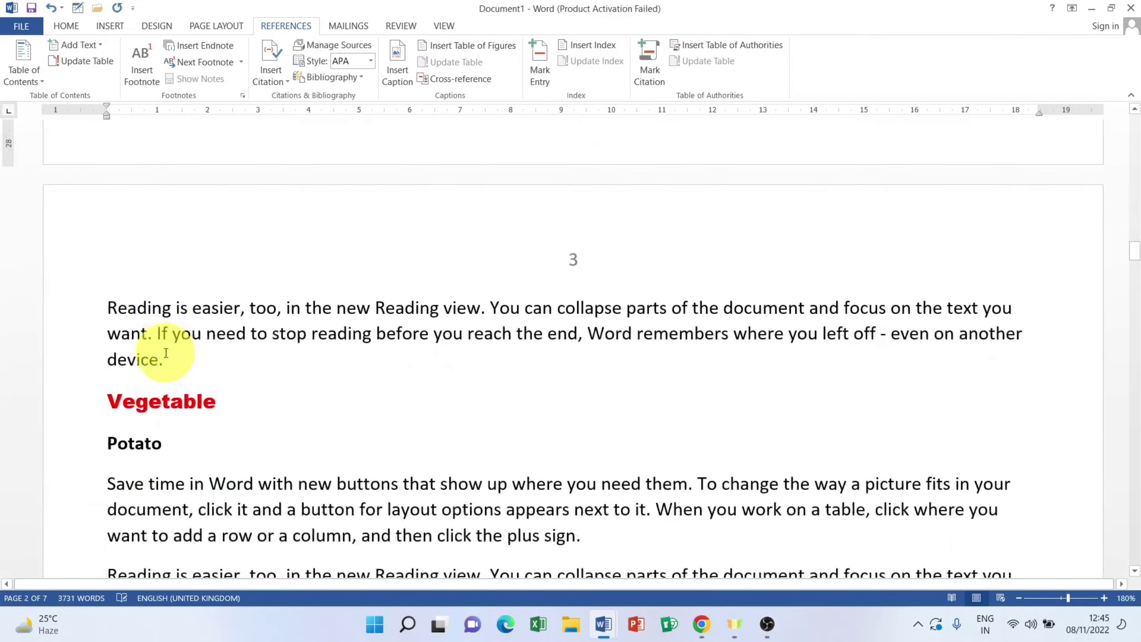
Step: Replace the Potato heading with a Shapes 7 Potato cross-reference on its own line
{"action": "left_click", "coordinate": [75, 386]}
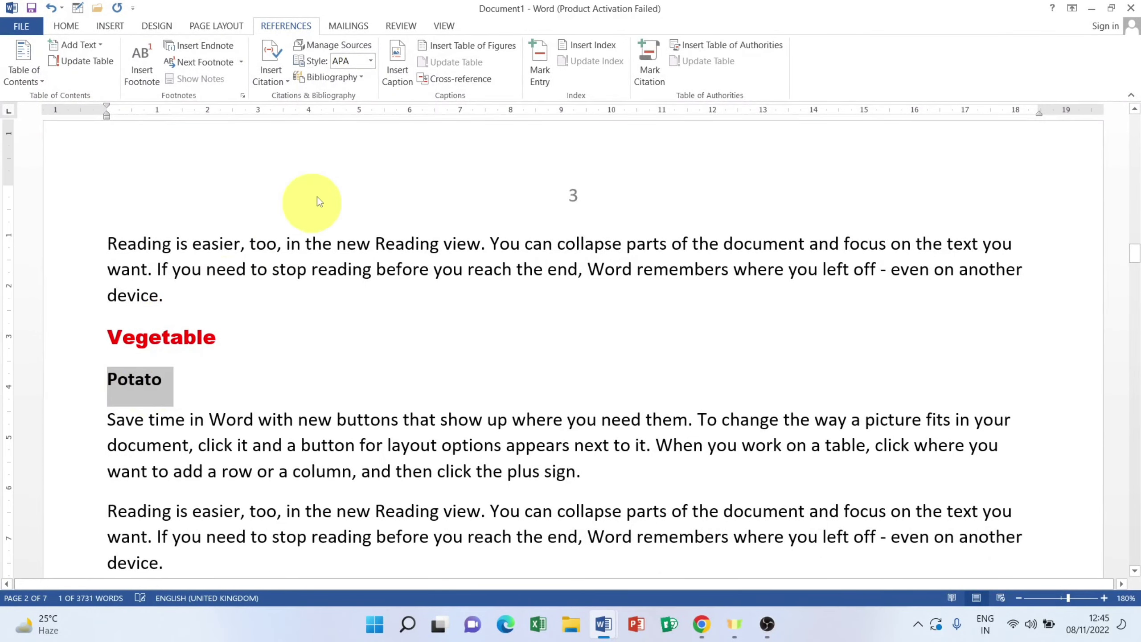
{"action": "left_click", "coordinate": [456, 80]}
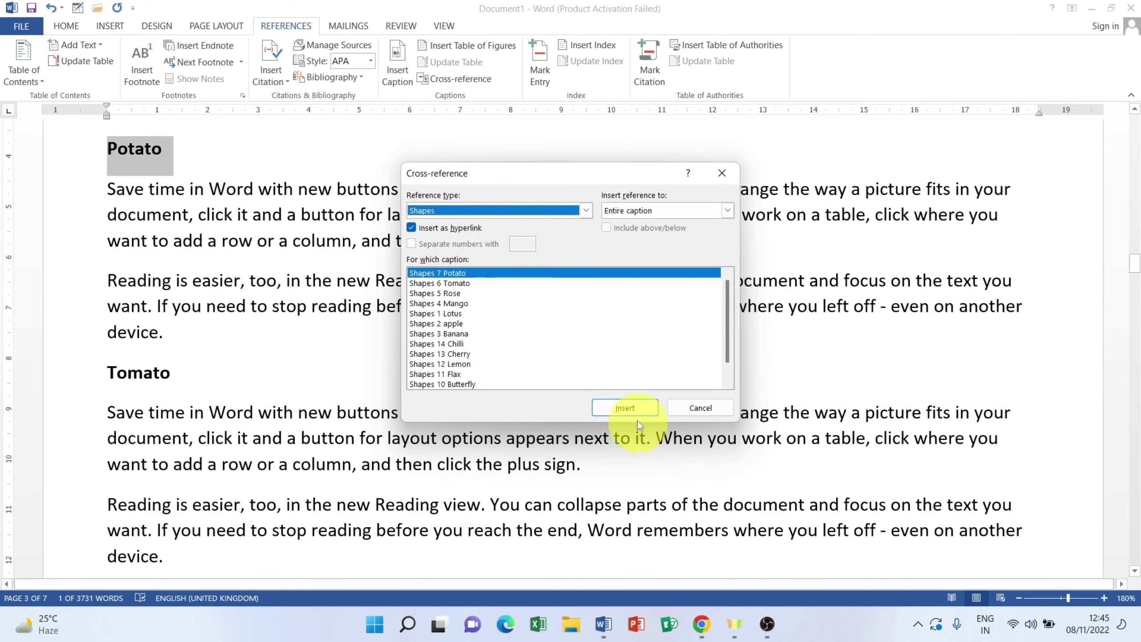
{"action": "left_click", "coordinate": [631, 409]}
{"action": "left_click", "coordinate": [694, 409]}
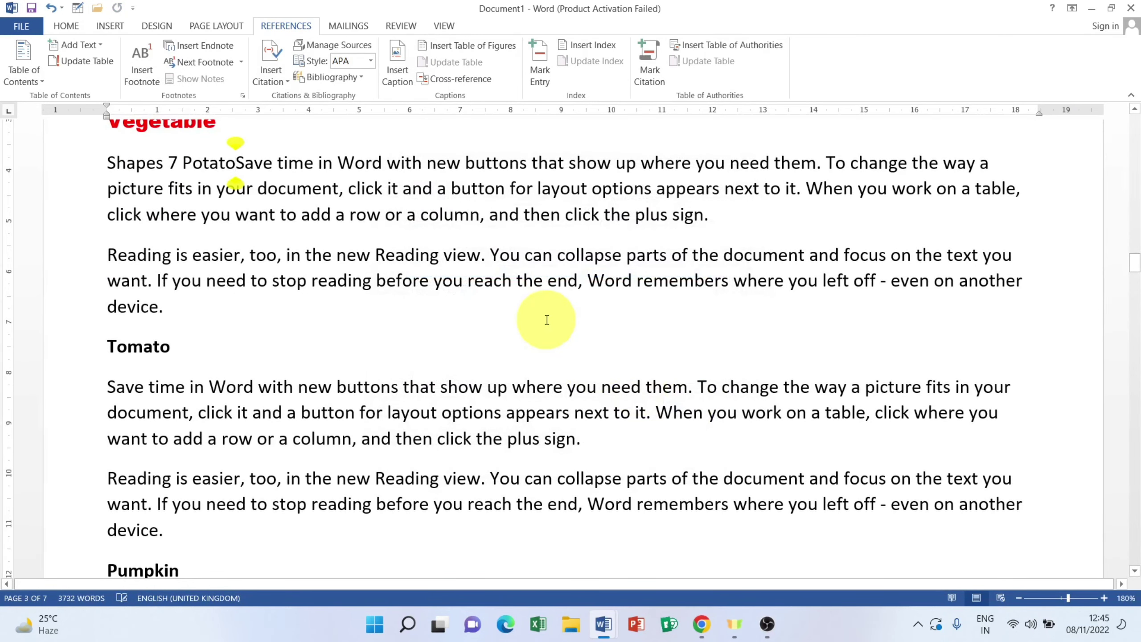
{"action": "key", "text": "Return"}
Step: Replace the Tomato heading with a Shapes 6 Tomato cross-reference on its own line
{"action": "left_click", "coordinate": [83, 389]}
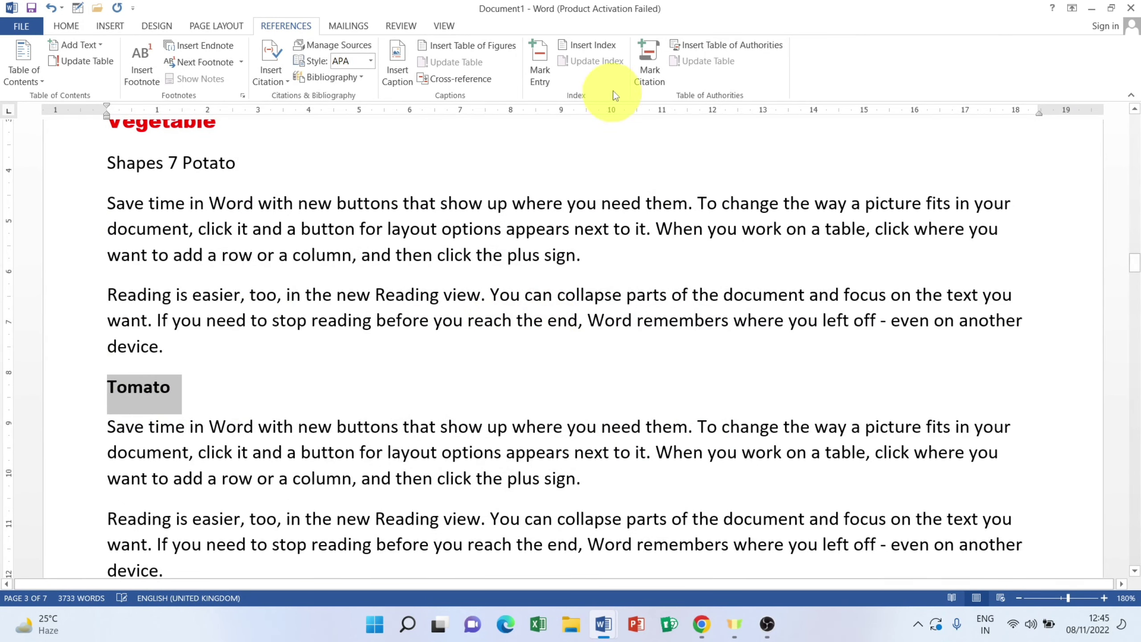
{"action": "left_click", "coordinate": [482, 81]}
{"action": "left_click", "coordinate": [456, 283]}
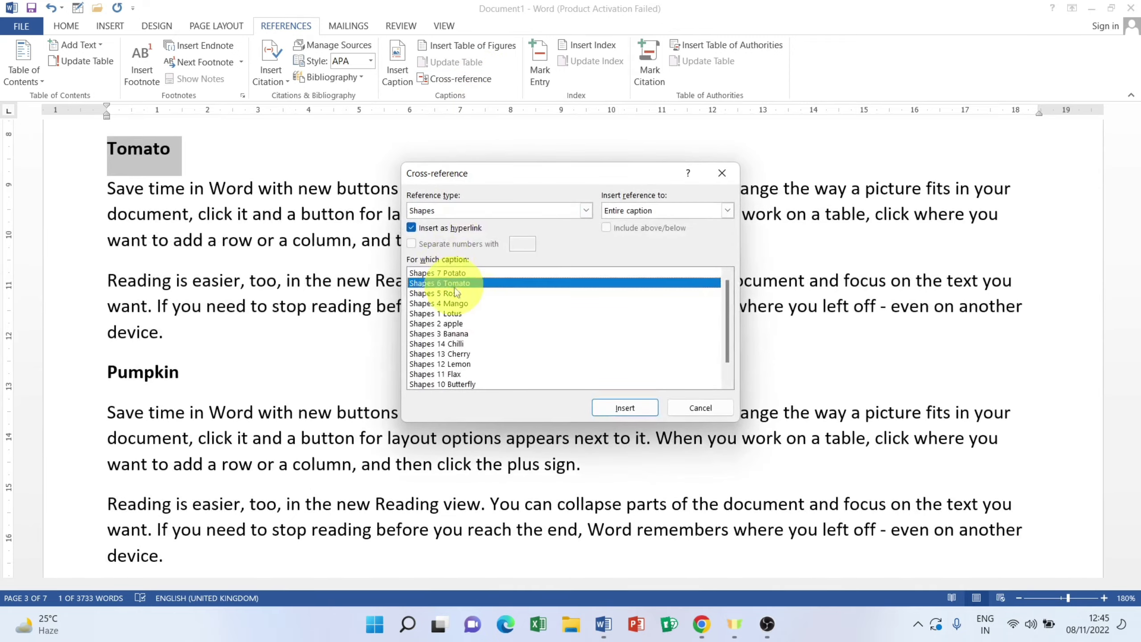
{"action": "left_click", "coordinate": [625, 409]}
{"action": "left_click", "coordinate": [715, 407]}
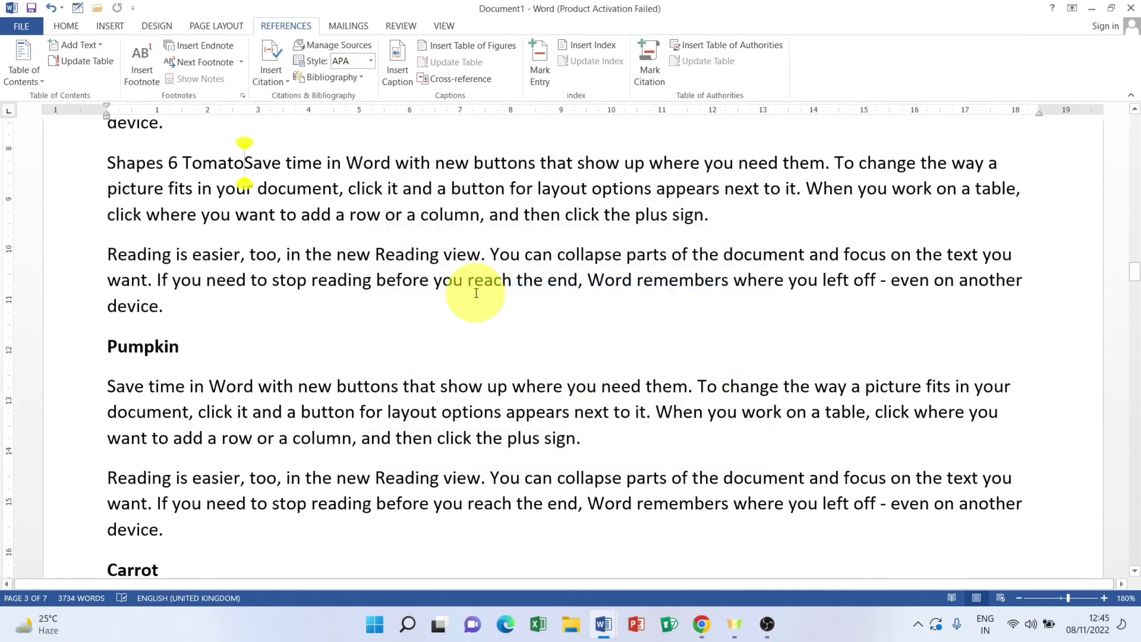
{"action": "key", "text": "Return"}
{"action": "scroll", "coordinate": [341, 301], "scroll_direction": "down", "scroll_amount": 10}
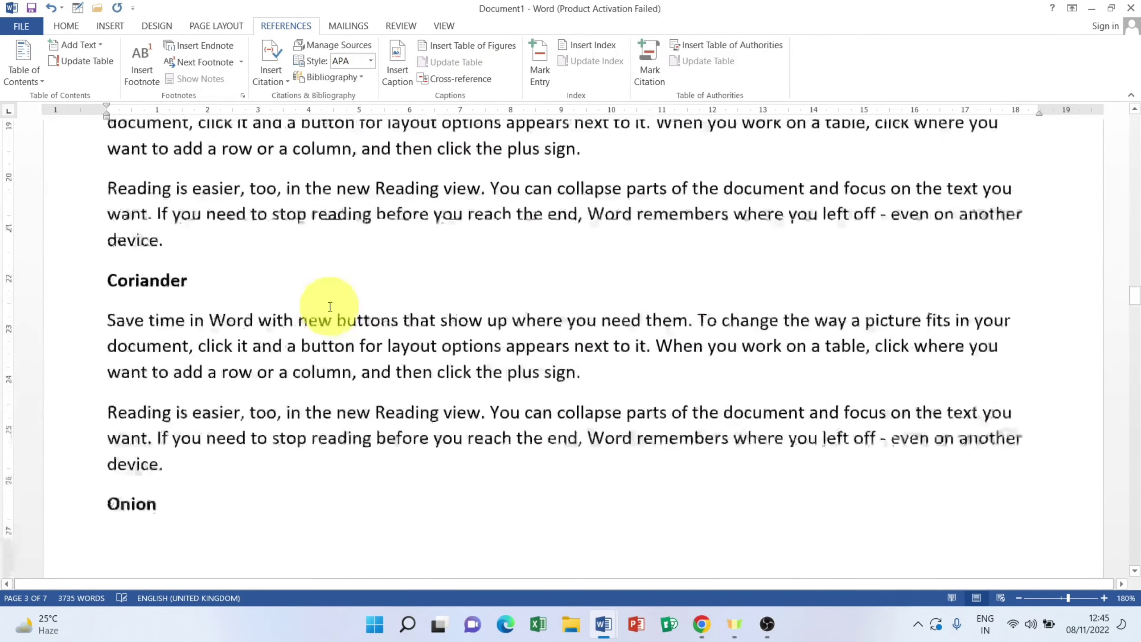
{"action": "scroll", "coordinate": [330, 307], "scroll_direction": "up", "scroll_amount": 3}
Step: Start a cross-reference for the Carrot heading, then cancel without inserting anything
{"action": "left_click", "coordinate": [62, 167]}
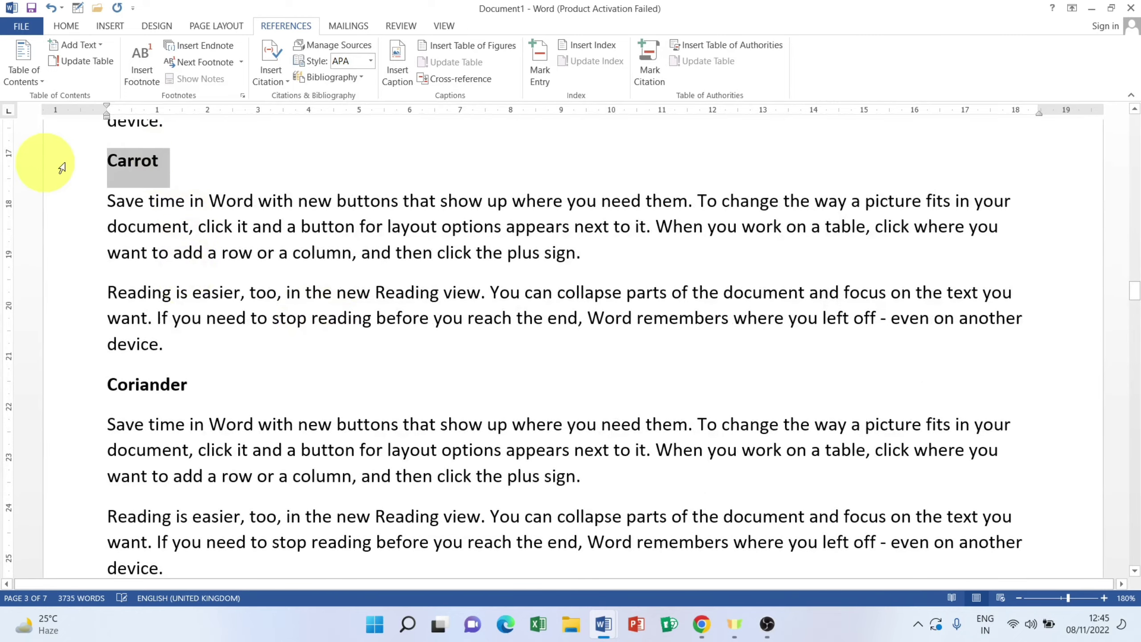
{"action": "left_click", "coordinate": [440, 74]}
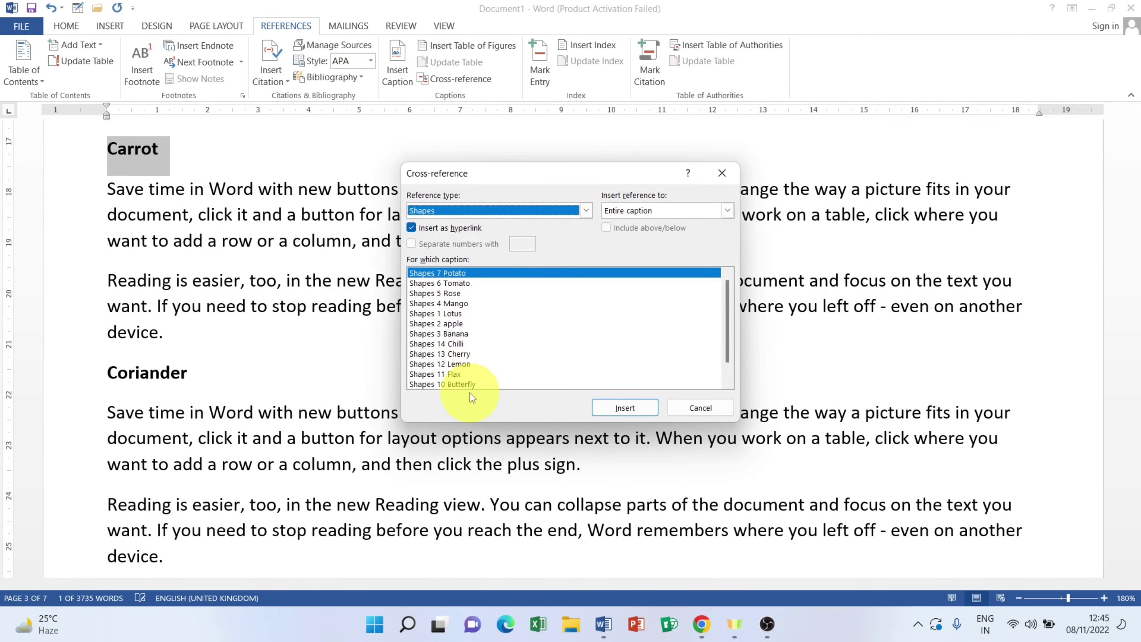
{"action": "left_click", "coordinate": [695, 409]}
{"action": "scroll", "coordinate": [286, 438], "scroll_direction": "down", "scroll_amount": 10}
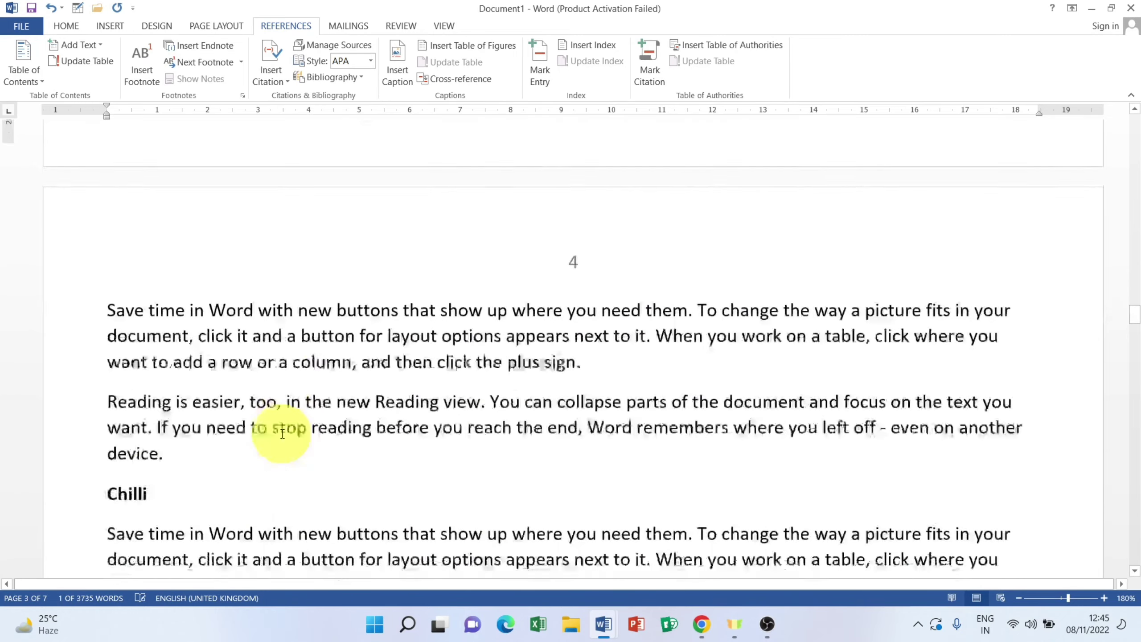
Step: Replace the Chilli heading with a Shapes 14 Chilli cross-reference on its own line
{"action": "scroll", "coordinate": [282, 434], "scroll_direction": "down", "scroll_amount": 5}
{"action": "left_click", "coordinate": [56, 275]}
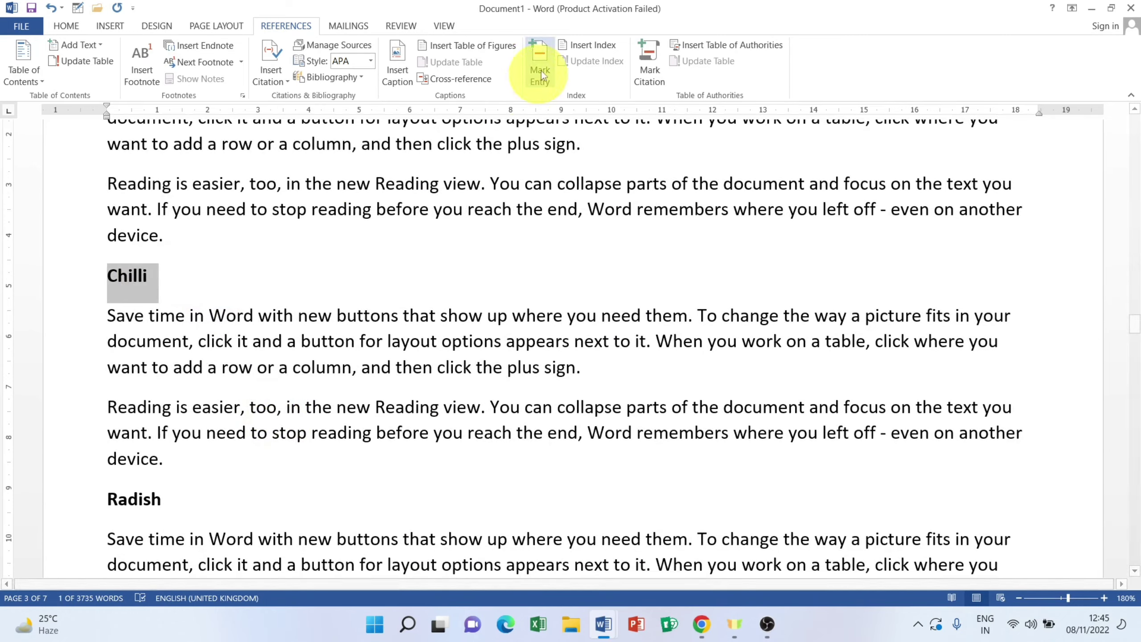
{"action": "left_click", "coordinate": [458, 82]}
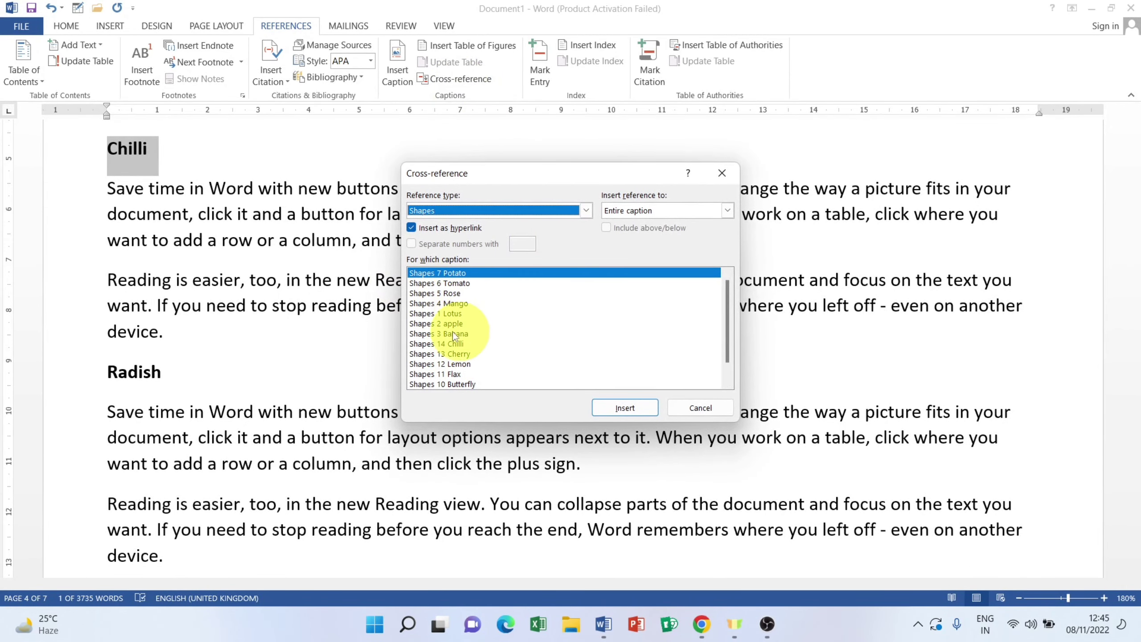
{"action": "left_click", "coordinate": [456, 344]}
{"action": "left_click", "coordinate": [621, 408]}
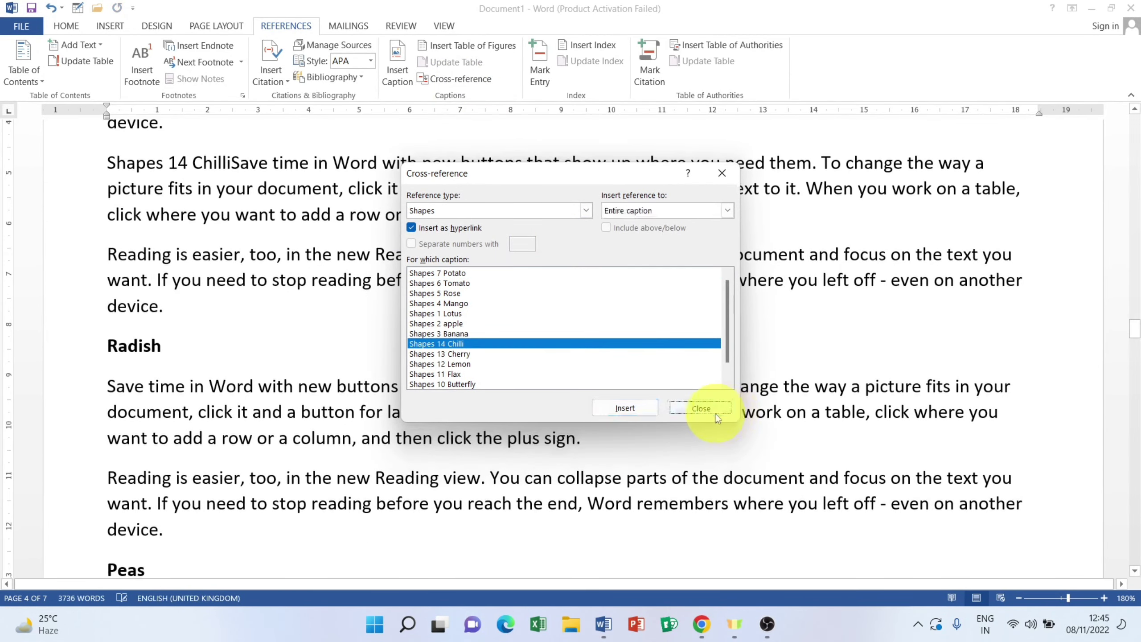
{"action": "left_click", "coordinate": [700, 407]}
{"action": "key", "text": "Return"}
Step: Replace the Ginger heading with a Shapes 9 Ginger cross-reference on its own line
{"action": "scroll", "coordinate": [538, 356], "scroll_direction": "down", "scroll_amount": 2}
{"action": "scroll", "coordinate": [331, 331], "scroll_direction": "down", "scroll_amount": 8}
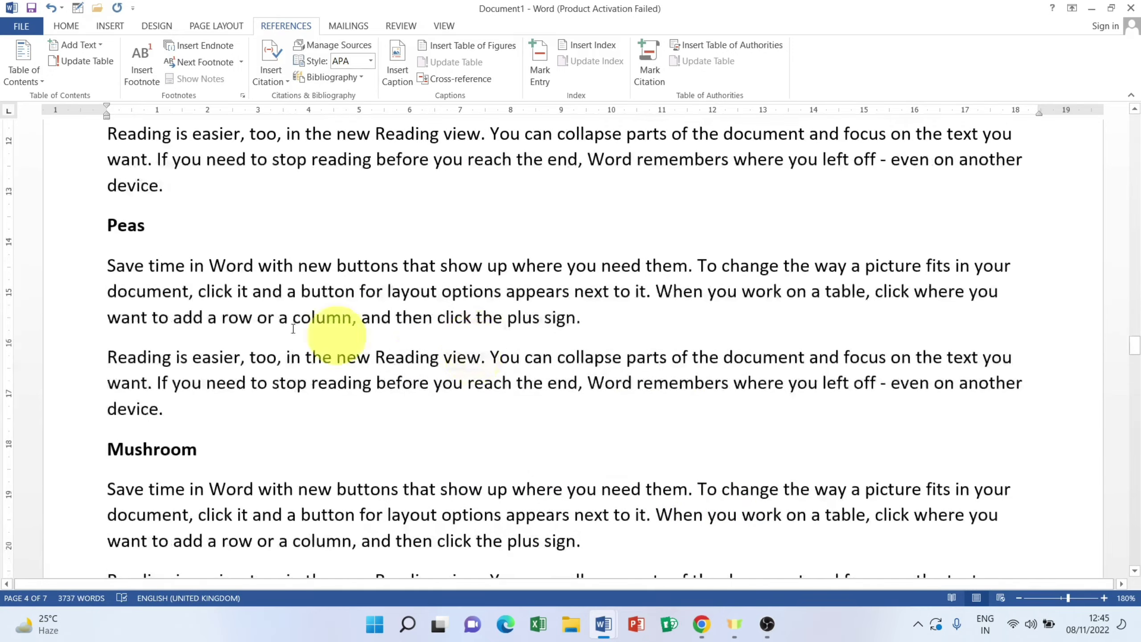
{"action": "scroll", "coordinate": [196, 351], "scroll_direction": "down", "scroll_amount": 6}
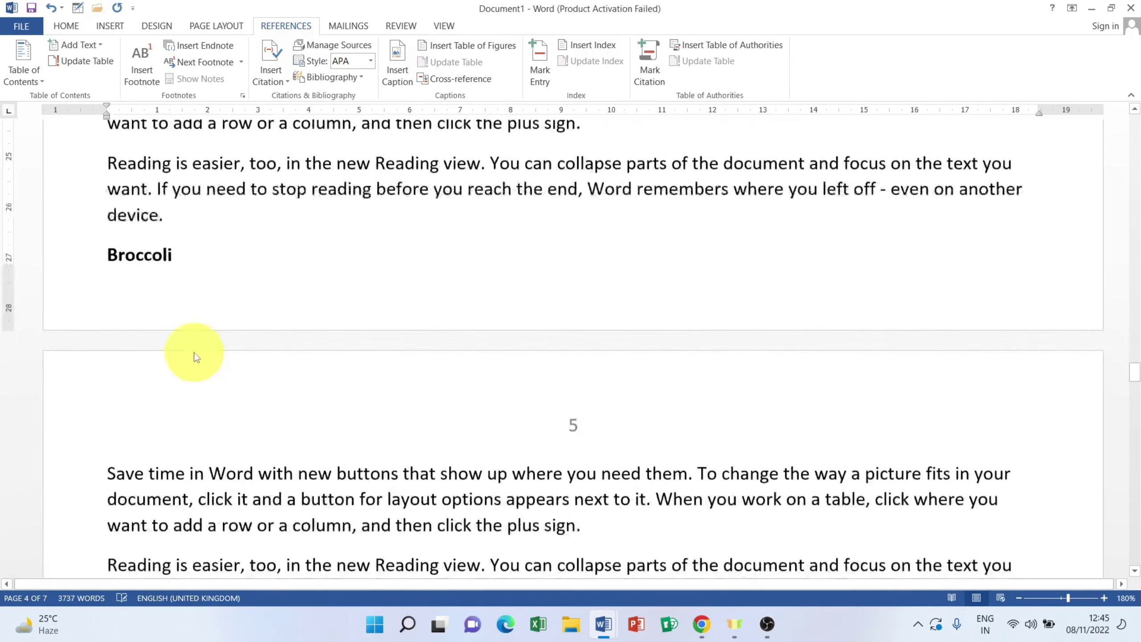
{"action": "scroll", "coordinate": [179, 297], "scroll_direction": "up", "scroll_amount": 3}
{"action": "left_click_drag", "start_coordinate": [173, 222], "coordinate": [61, 225]}
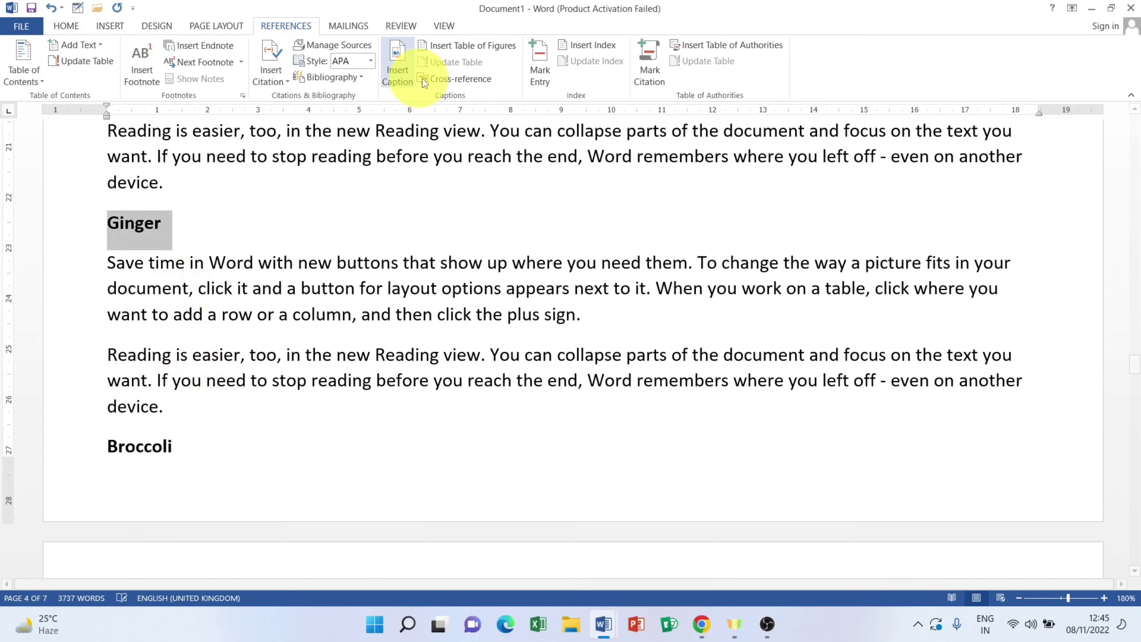
{"action": "left_click", "coordinate": [451, 76]}
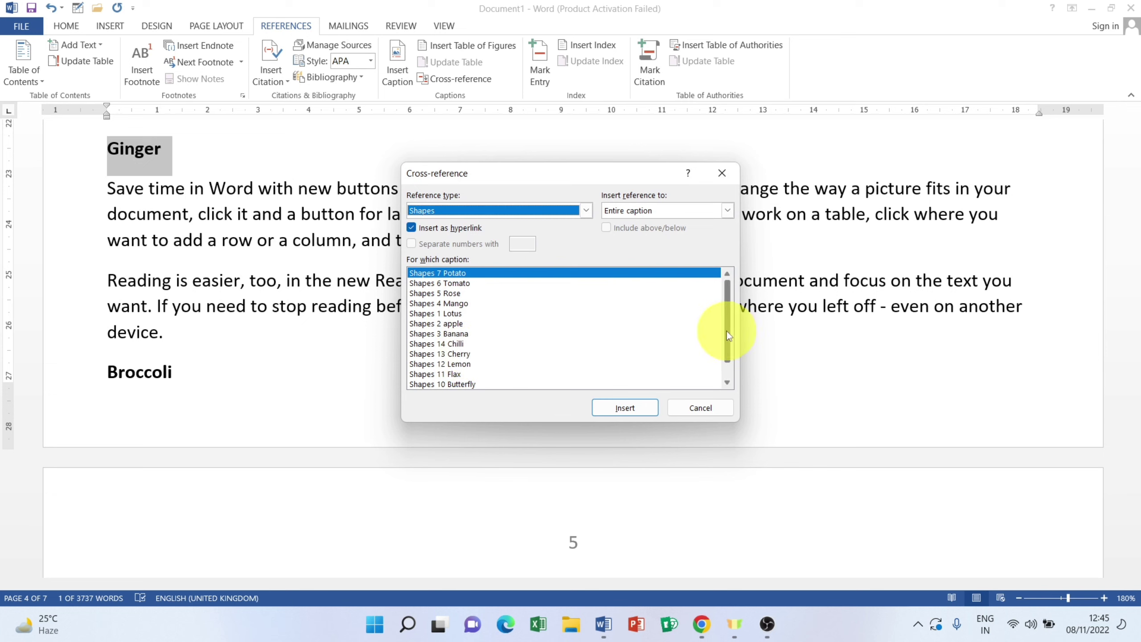
{"action": "left_click_drag", "start_coordinate": [727, 332], "coordinate": [735, 373]}
{"action": "left_click", "coordinate": [451, 373]}
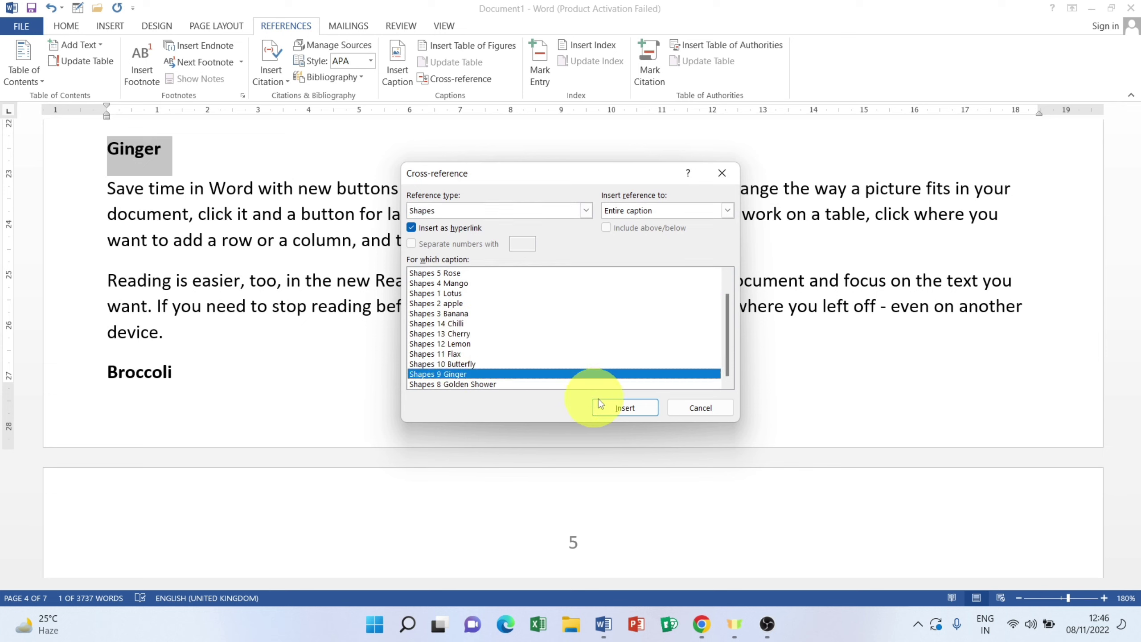
{"action": "left_click", "coordinate": [625, 407]}
{"action": "left_click", "coordinate": [709, 408]}
{"action": "key", "text": "Return"}
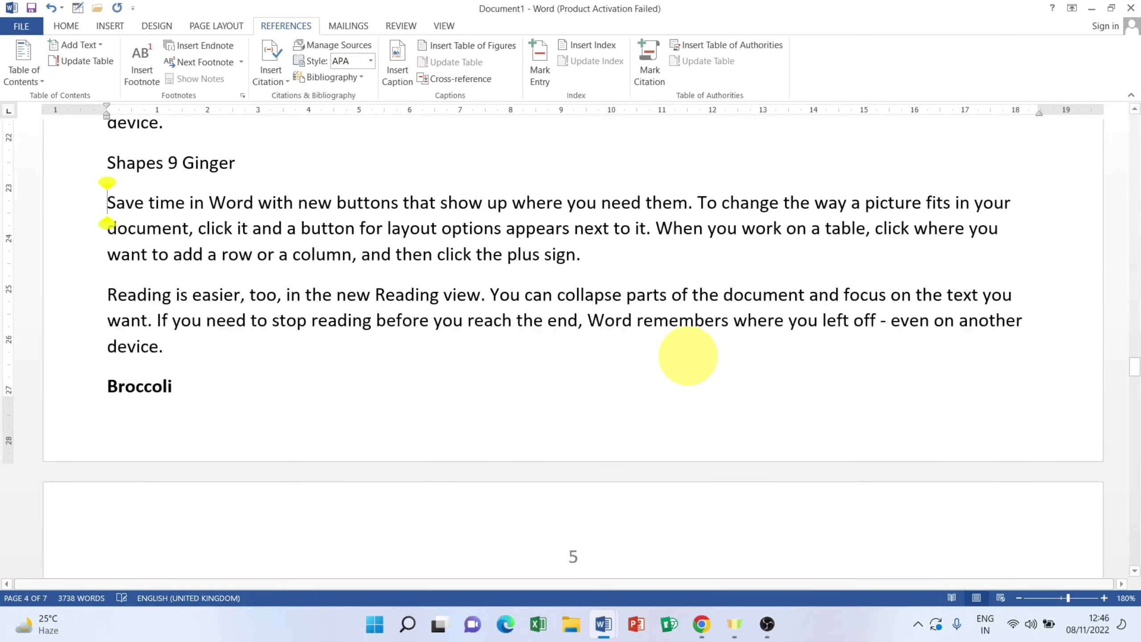
{"action": "scroll", "coordinate": [411, 385], "scroll_direction": "down", "scroll_amount": 5}
Step: Replace the Rose heading with a Shapes 5 Rose cross-reference on its own line
{"action": "scroll", "coordinate": [411, 385], "scroll_direction": "down", "scroll_amount": 4}
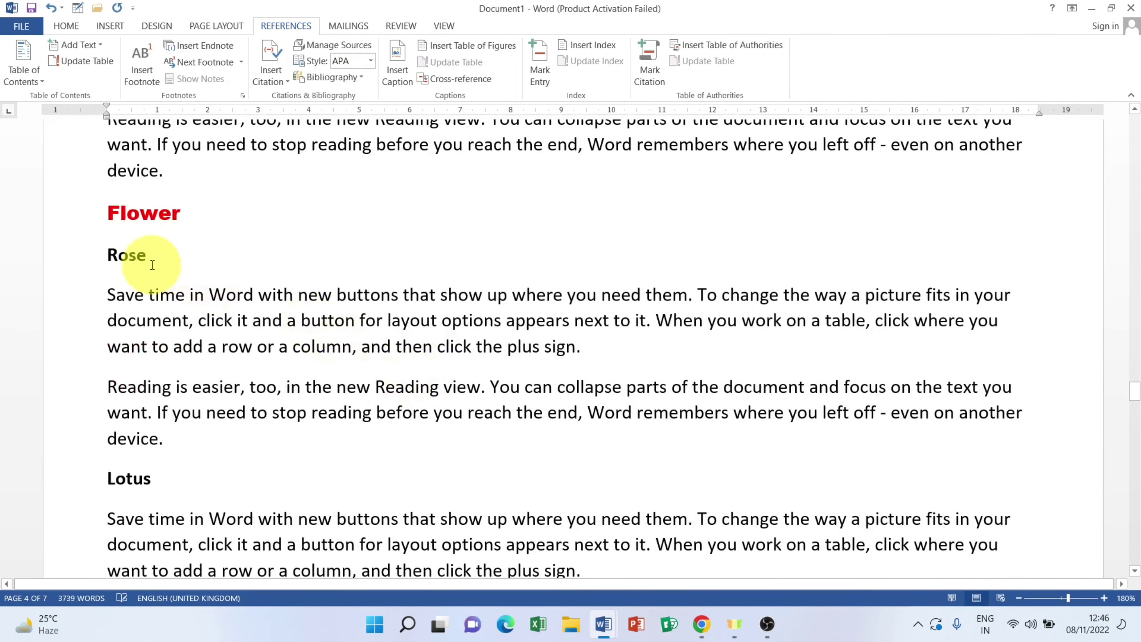
{"action": "left_click", "coordinate": [46, 260]}
{"action": "left_click", "coordinate": [481, 78]}
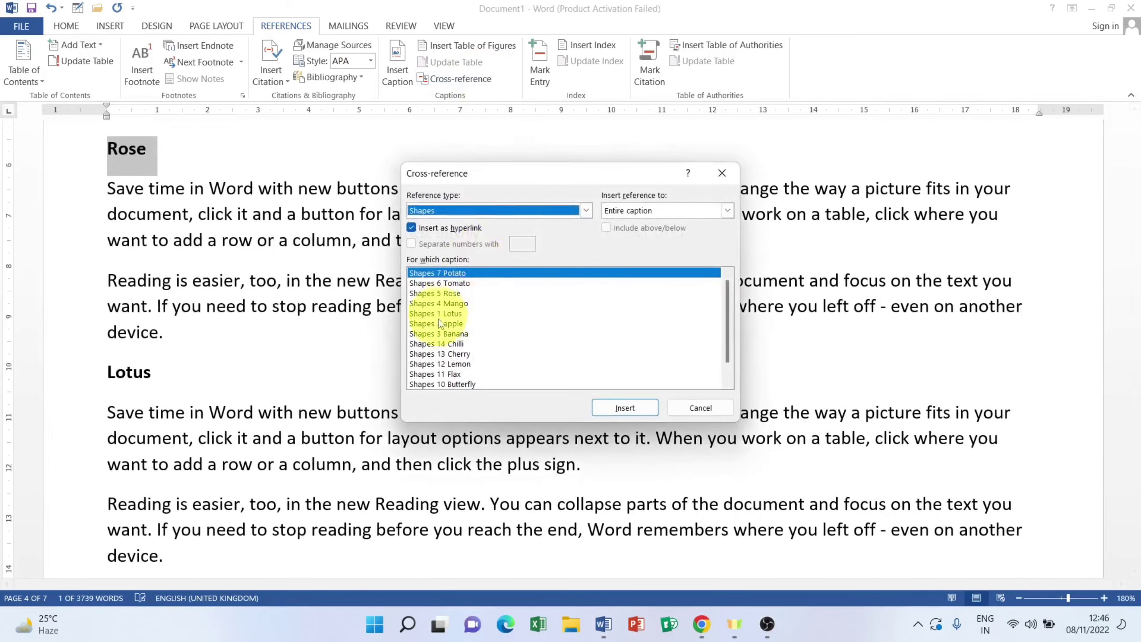
{"action": "left_click", "coordinate": [454, 293]}
{"action": "left_click", "coordinate": [615, 407]}
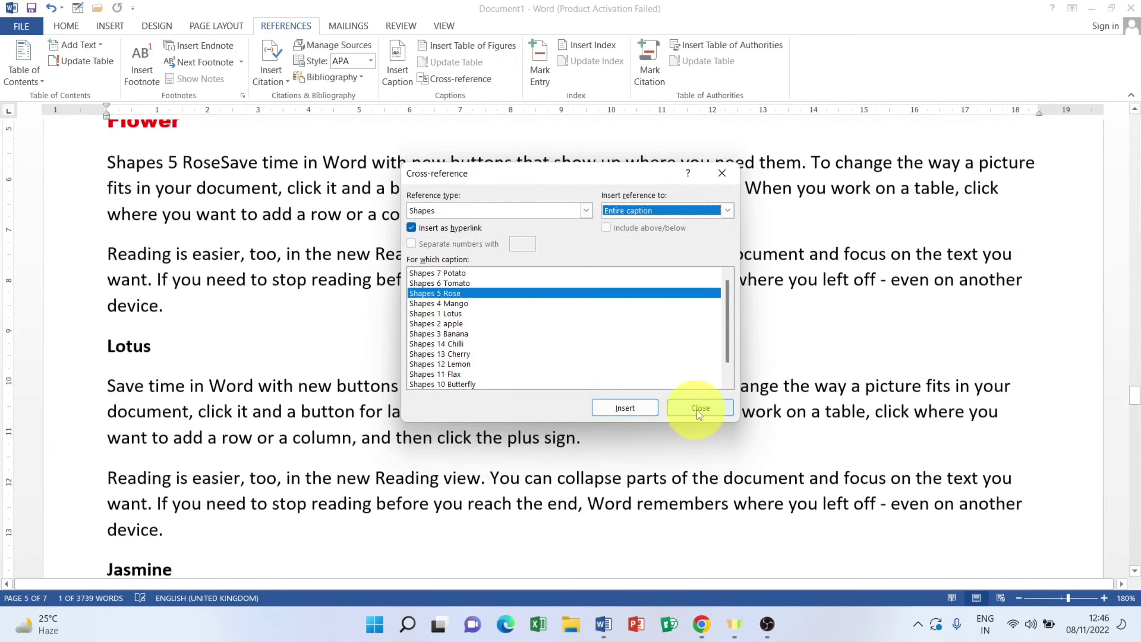
{"action": "left_click", "coordinate": [697, 411]}
{"action": "key", "text": "Return"}
Step: Replace the Lotus heading with a Shapes 1 Lotus cross-reference on its own line
{"action": "scroll", "coordinate": [327, 368], "scroll_direction": "down", "scroll_amount": 3}
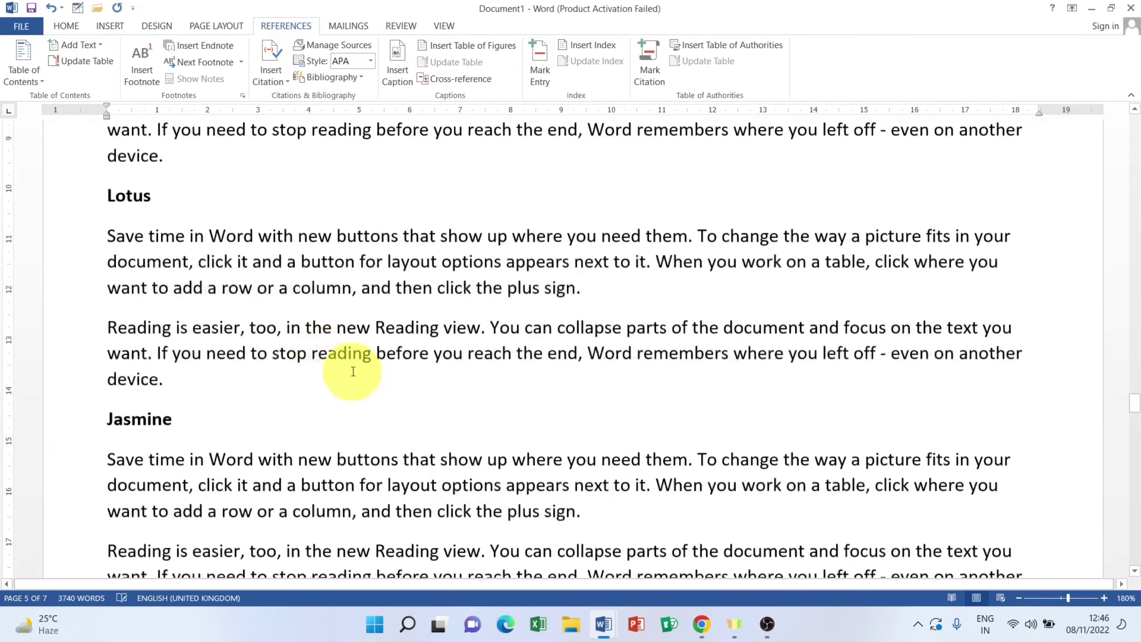
{"action": "left_click", "coordinate": [51, 196]}
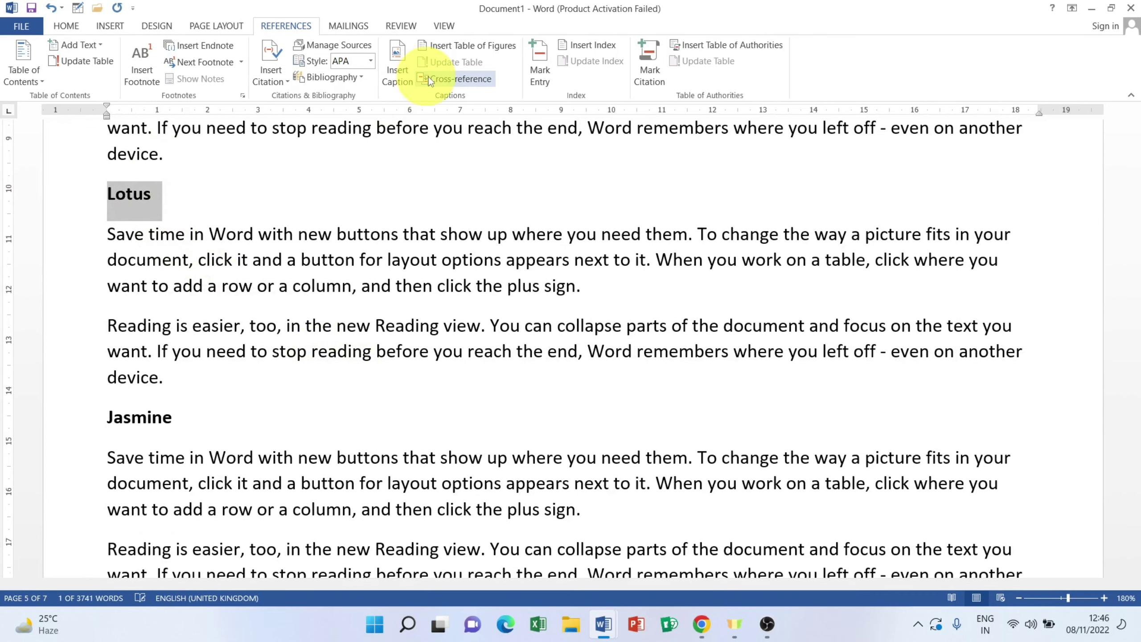
{"action": "left_click", "coordinate": [460, 79]}
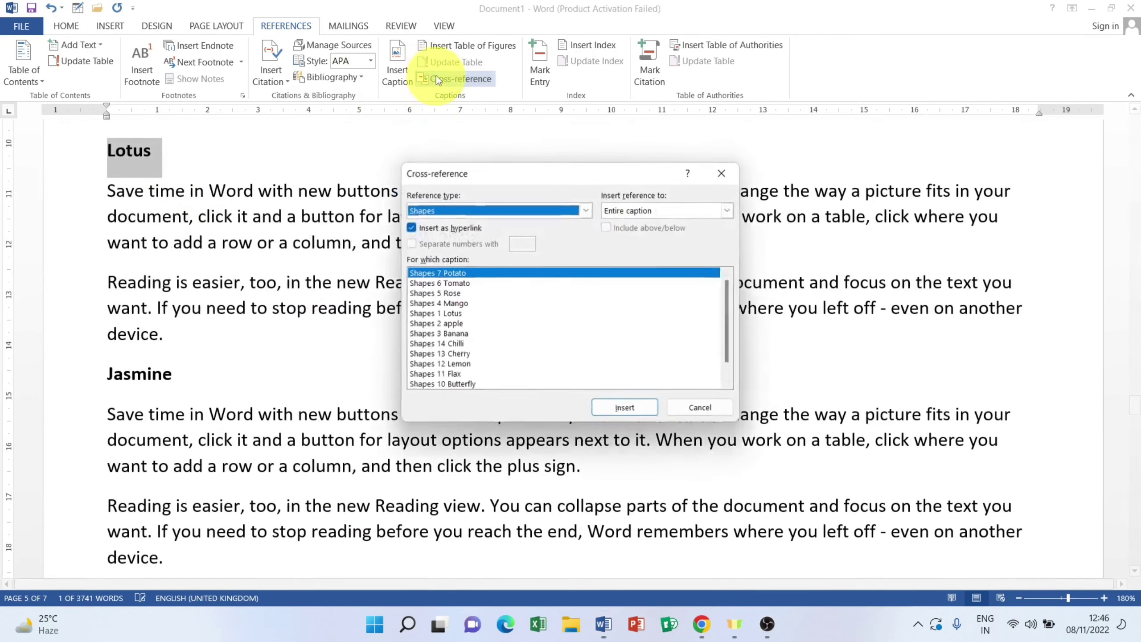
{"action": "left_click", "coordinate": [455, 313]}
{"action": "left_click", "coordinate": [636, 408]}
{"action": "left_click", "coordinate": [700, 408]}
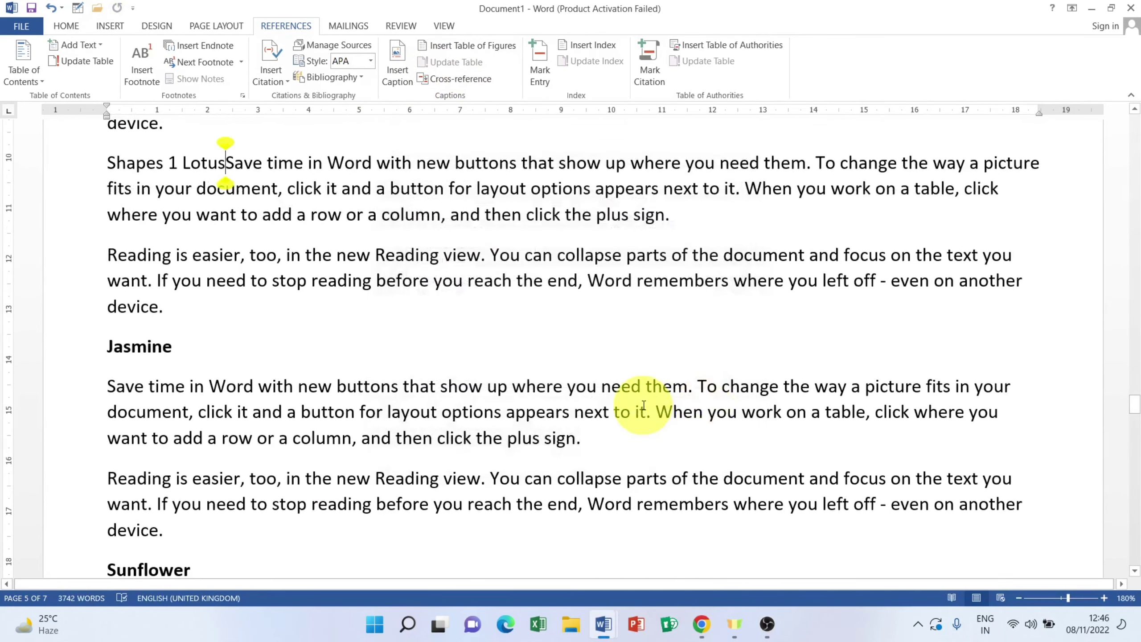
{"action": "key", "text": "Return"}
Step: Replace the Flax heading with a Shapes 11 Flax cross-reference on its own line
{"action": "scroll", "coordinate": [310, 417], "scroll_direction": "down", "scroll_amount": 2}
{"action": "scroll", "coordinate": [309, 417], "scroll_direction": "down", "scroll_amount": 10}
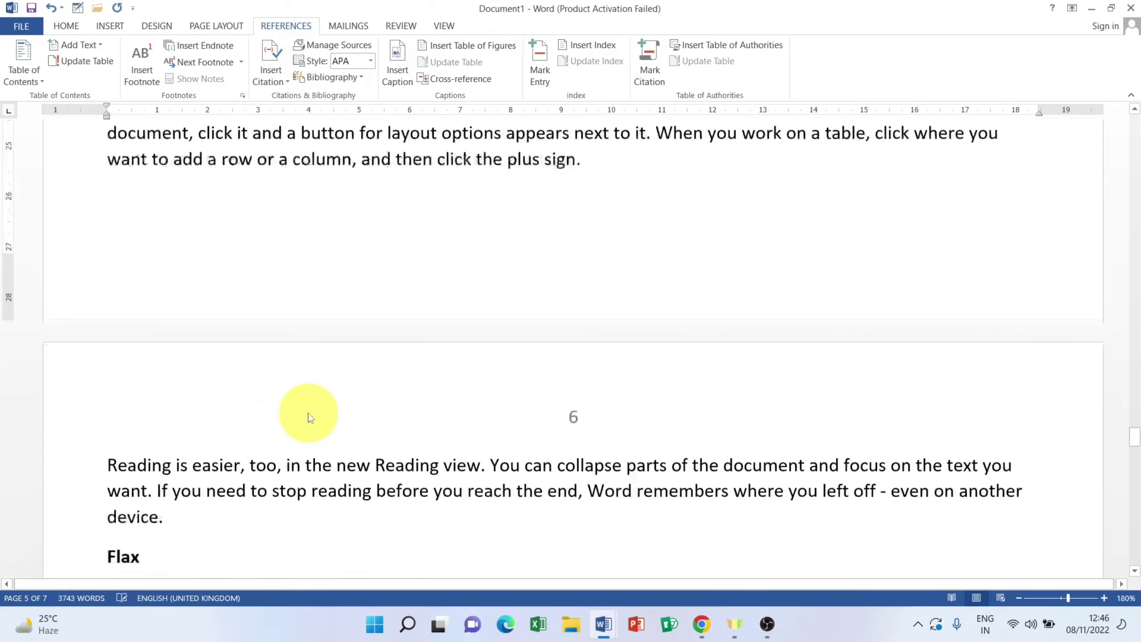
{"action": "scroll", "coordinate": [188, 293], "scroll_direction": "down", "scroll_amount": 5}
{"action": "left_click", "coordinate": [37, 297]}
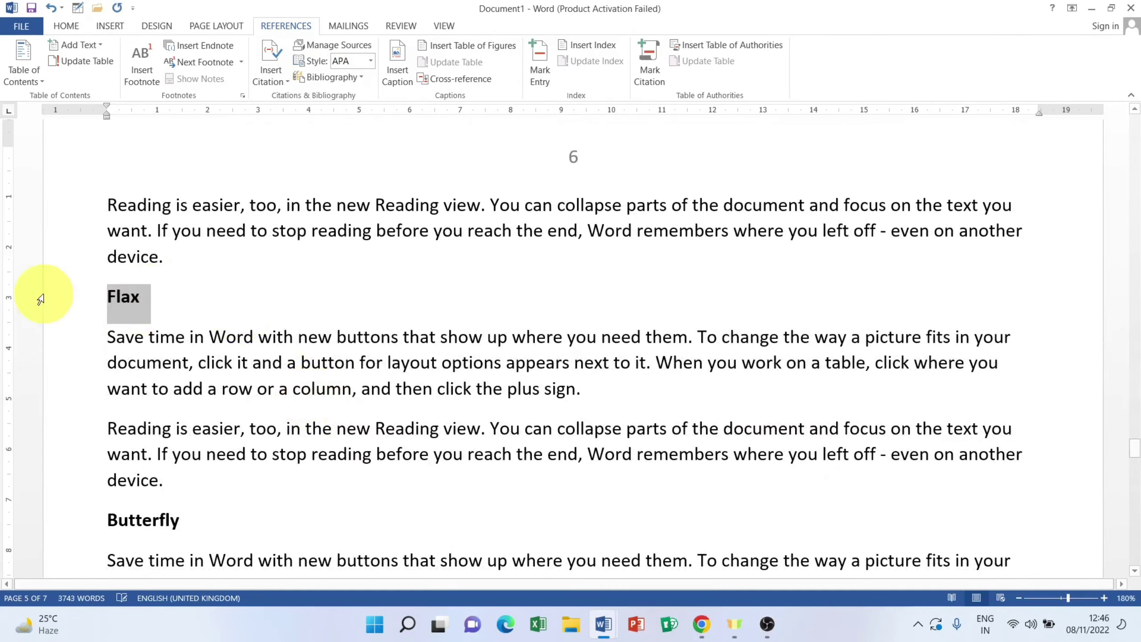
{"action": "left_click", "coordinate": [460, 80]}
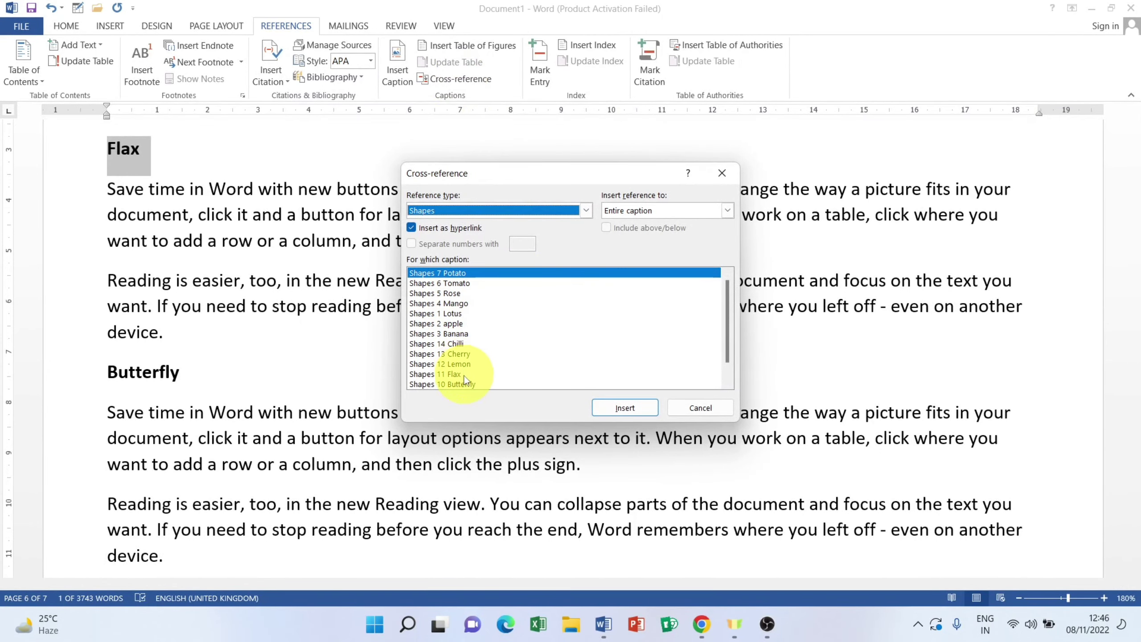
{"action": "left_click", "coordinate": [480, 374]}
{"action": "left_click", "coordinate": [624, 408]}
{"action": "left_click", "coordinate": [700, 408]}
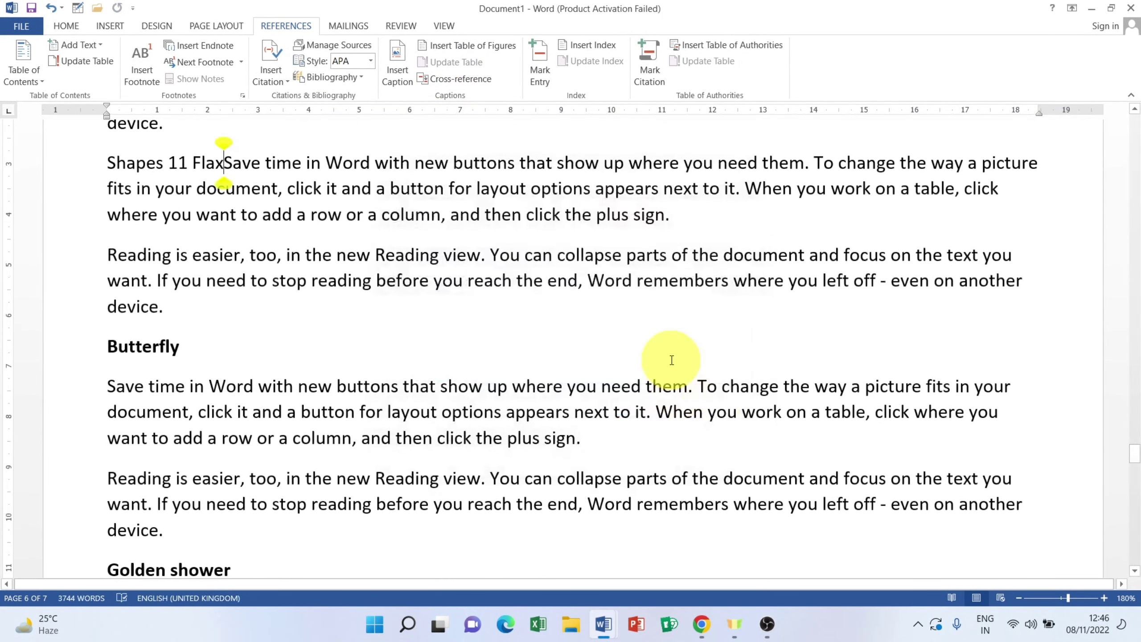
{"action": "key", "text": "Return"}
Step: Replace the Golden shower heading with a Shapes 8 Golden Shower cross-reference
{"action": "scroll", "coordinate": [390, 416], "scroll_direction": "down", "scroll_amount": 3}
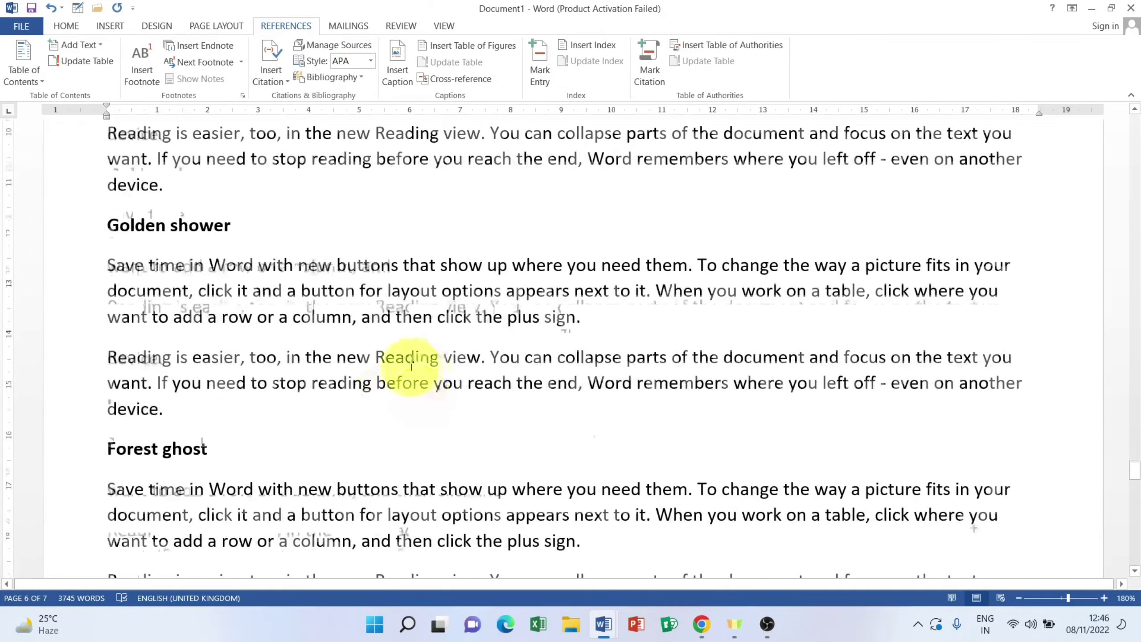
{"action": "scroll", "coordinate": [416, 395], "scroll_direction": "down", "scroll_amount": 6}
{"action": "scroll", "coordinate": [411, 366], "scroll_direction": "up", "scroll_amount": 6}
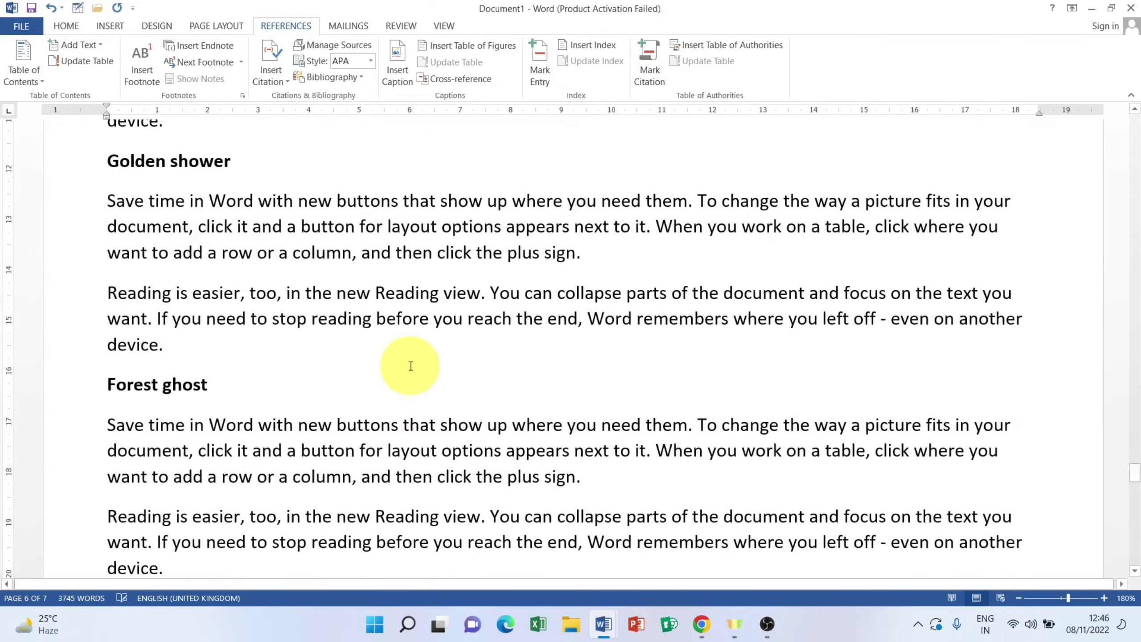
{"action": "left_click", "coordinate": [68, 292]}
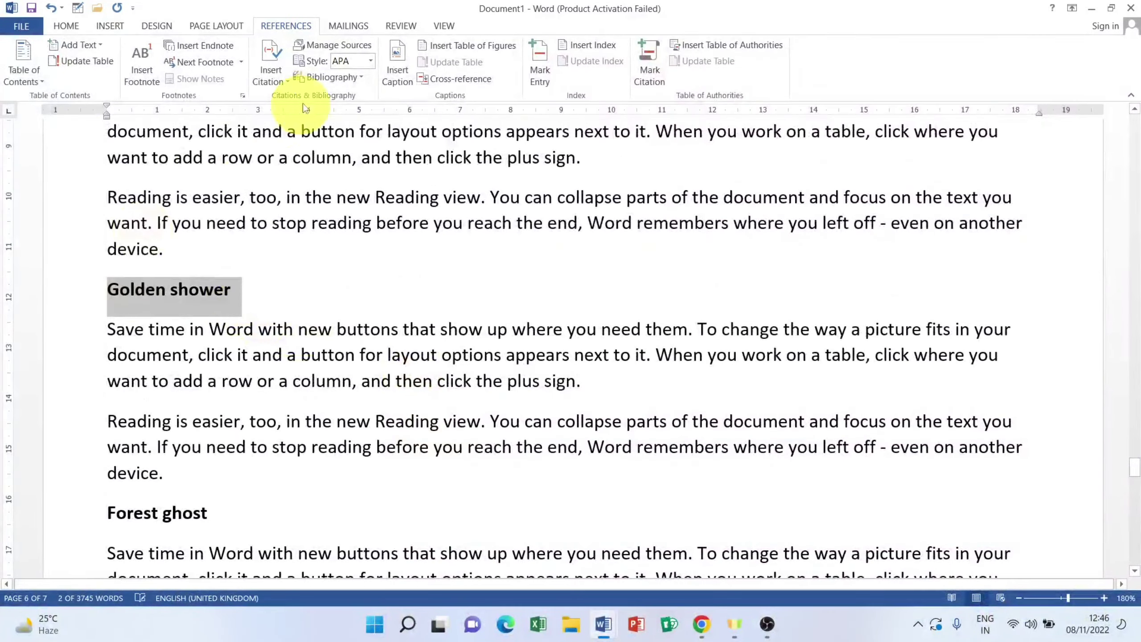
{"action": "left_click", "coordinate": [456, 79]}
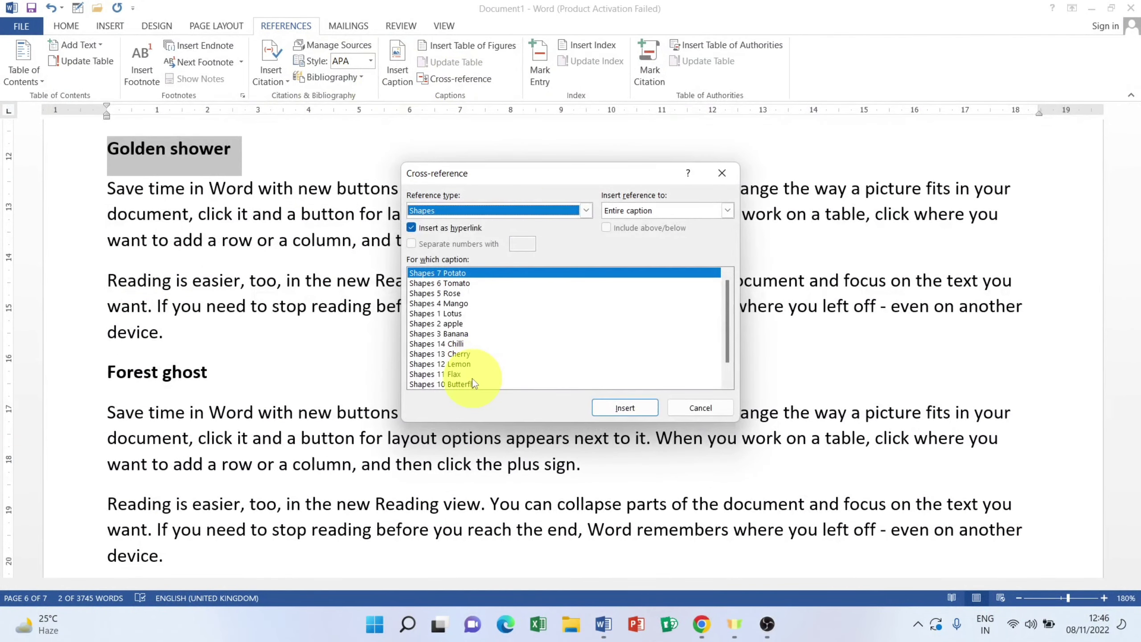
{"action": "scroll", "coordinate": [726, 382], "scroll_direction": "down", "scroll_amount": 1}
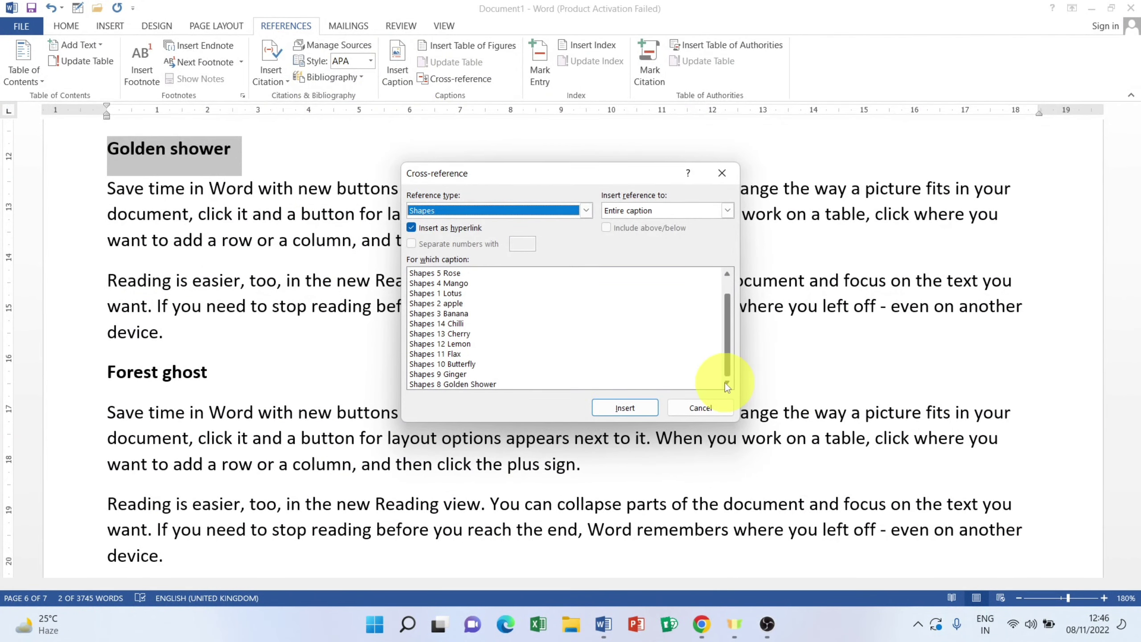
{"action": "left_click", "coordinate": [484, 385]}
{"action": "left_click", "coordinate": [624, 408]}
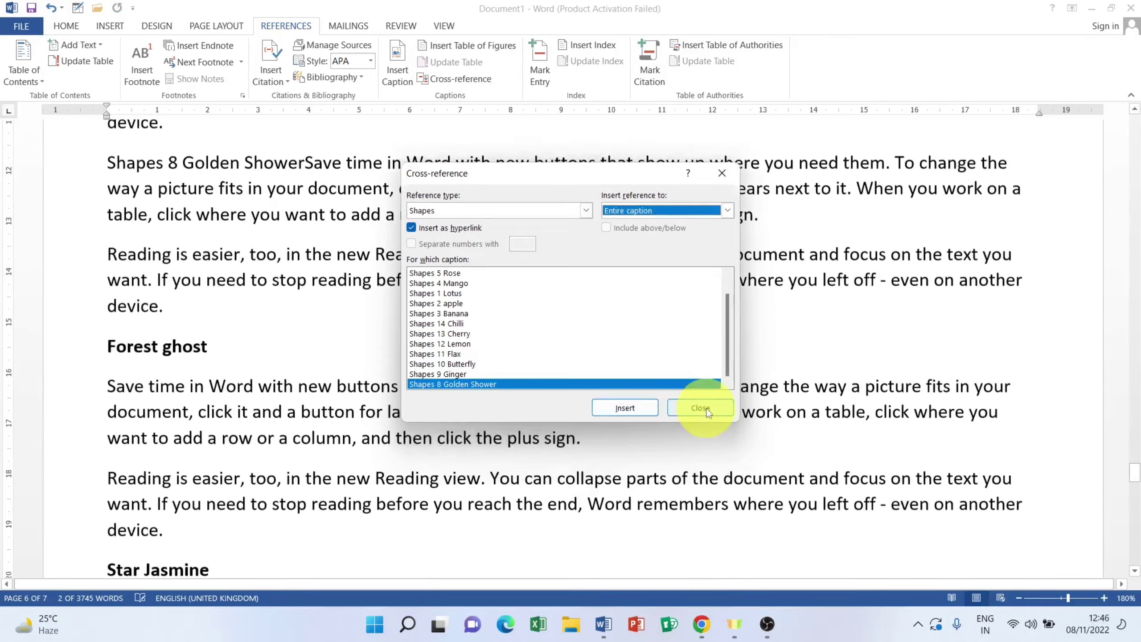
{"action": "left_click", "coordinate": [699, 407]}
{"action": "scroll", "coordinate": [285, 464], "scroll_direction": "down", "scroll_amount": 12}
{"action": "scroll", "coordinate": [282, 463], "scroll_direction": "down", "scroll_amount": 3}
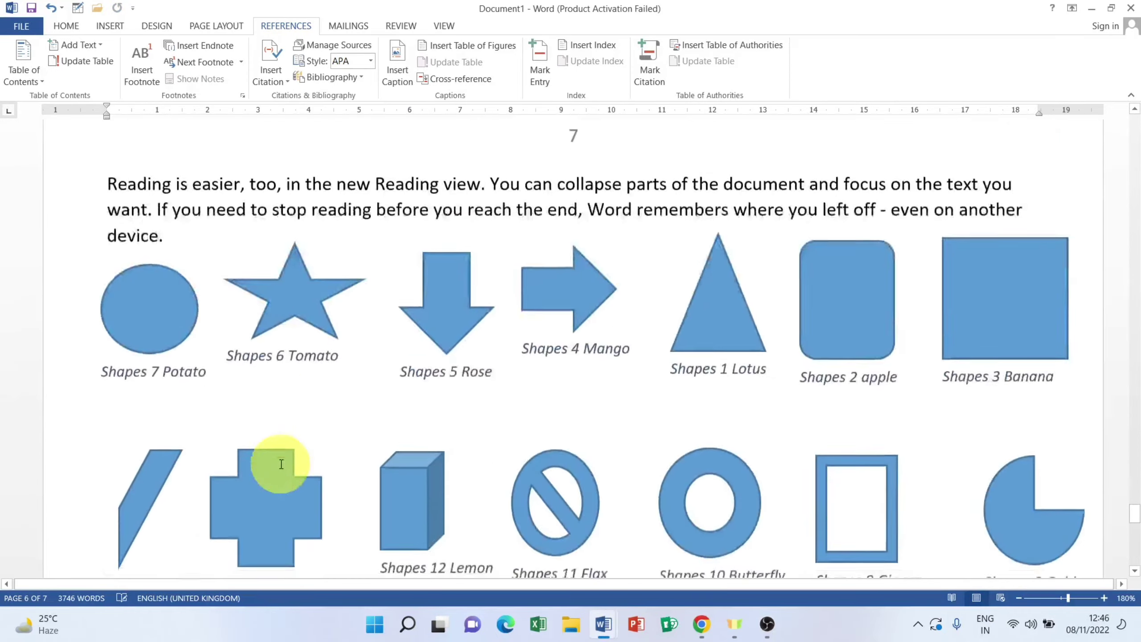
{"action": "scroll", "coordinate": [283, 458], "scroll_direction": "up", "scroll_amount": 10}
{"action": "scroll", "coordinate": [287, 445], "scroll_direction": "up", "scroll_amount": 15}
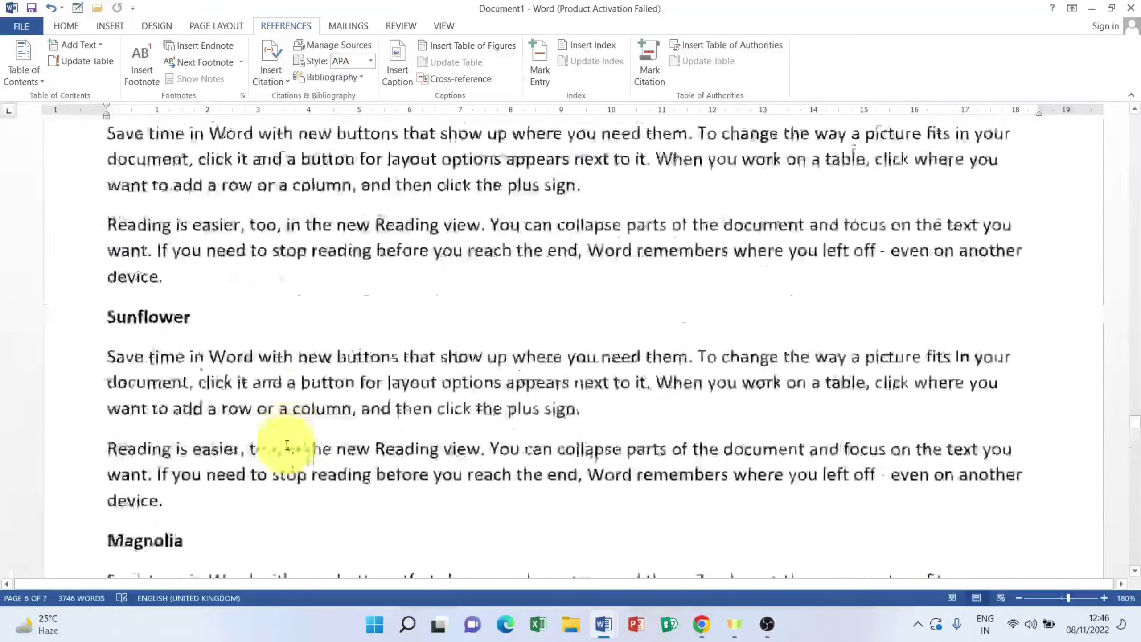
{"action": "scroll", "coordinate": [286, 445], "scroll_direction": "up", "scroll_amount": 15}
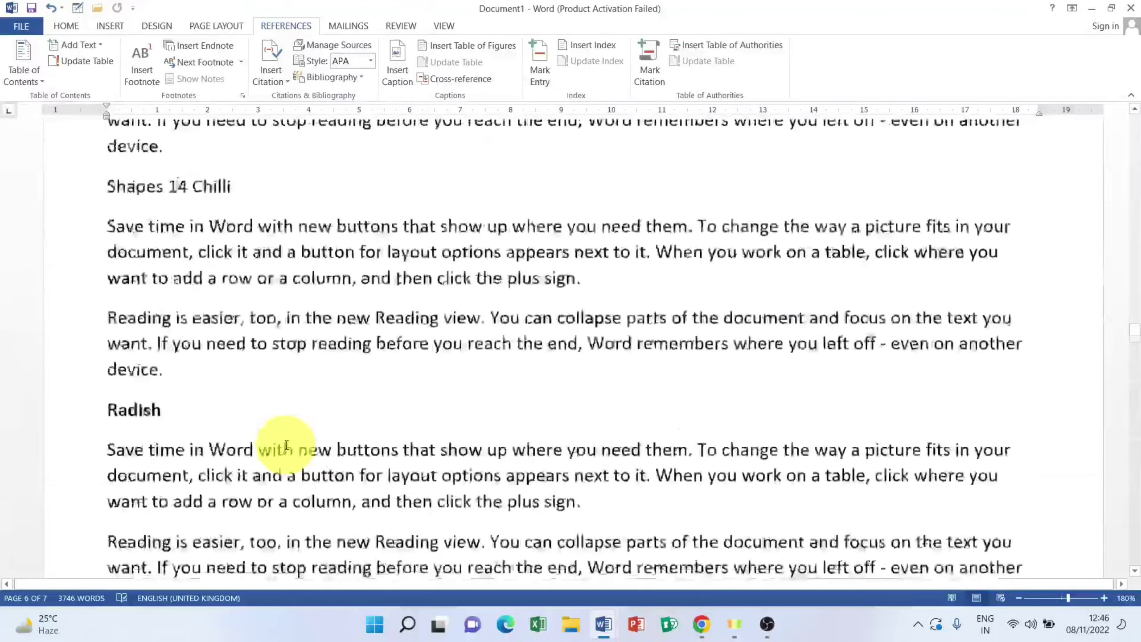
{"action": "scroll", "coordinate": [287, 447], "scroll_direction": "up", "scroll_amount": 10}
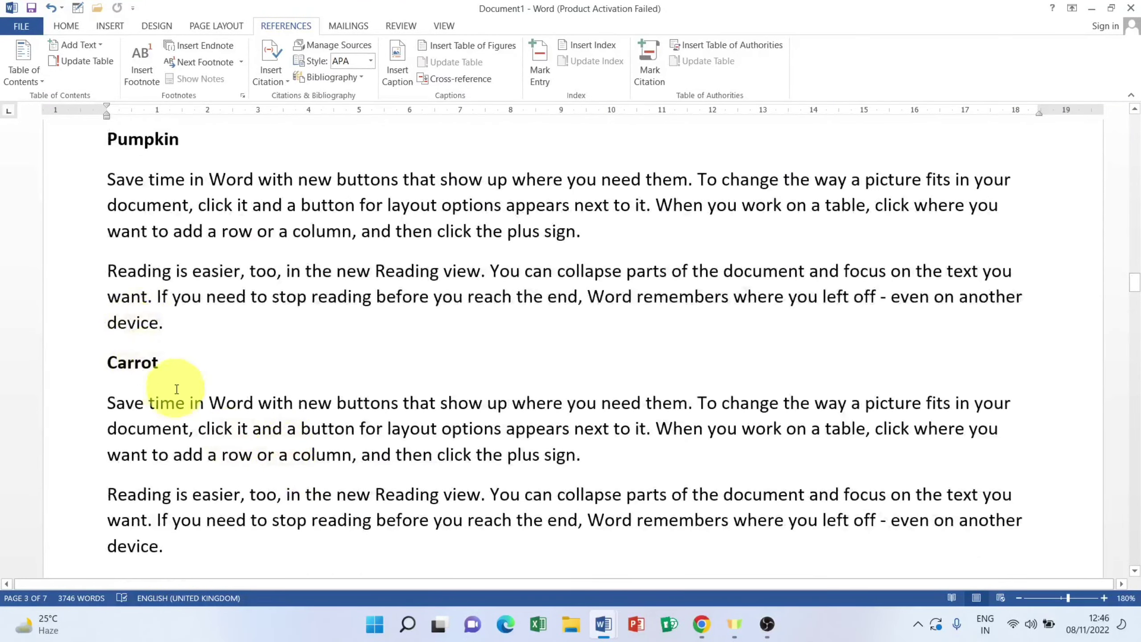
{"action": "scroll", "coordinate": [176, 389], "scroll_direction": "up", "scroll_amount": 6}
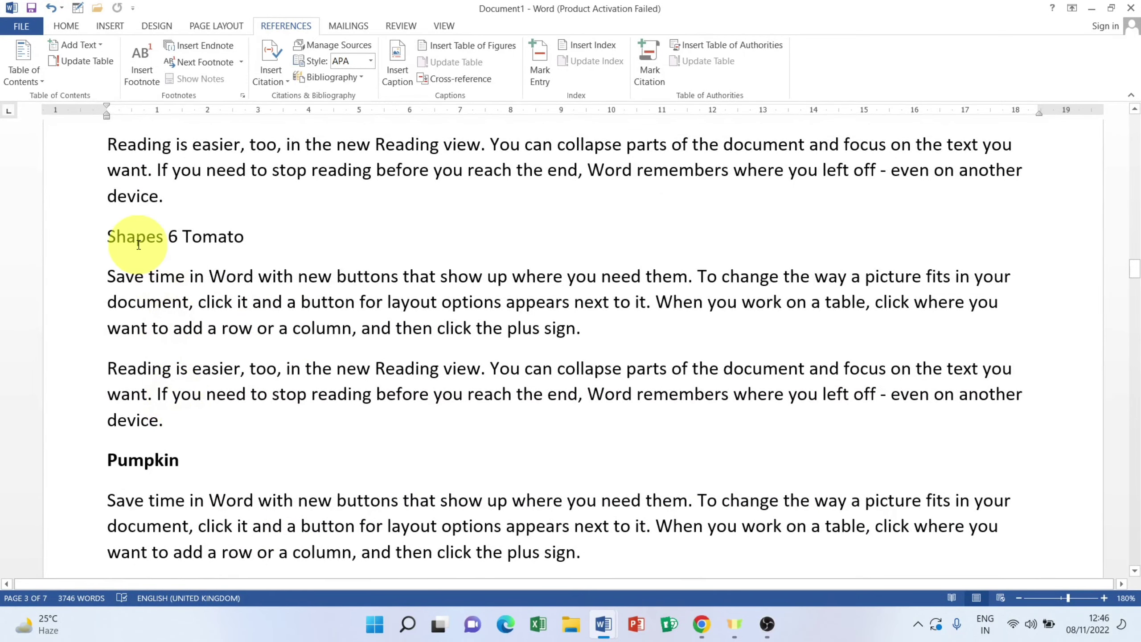
{"action": "left_click", "coordinate": [209, 238], "text": "ctrl"}
{"action": "scroll", "coordinate": [260, 270], "scroll_direction": "down", "scroll_amount": 3}
{"action": "scroll", "coordinate": [270, 272], "scroll_direction": "up", "scroll_amount": 10}
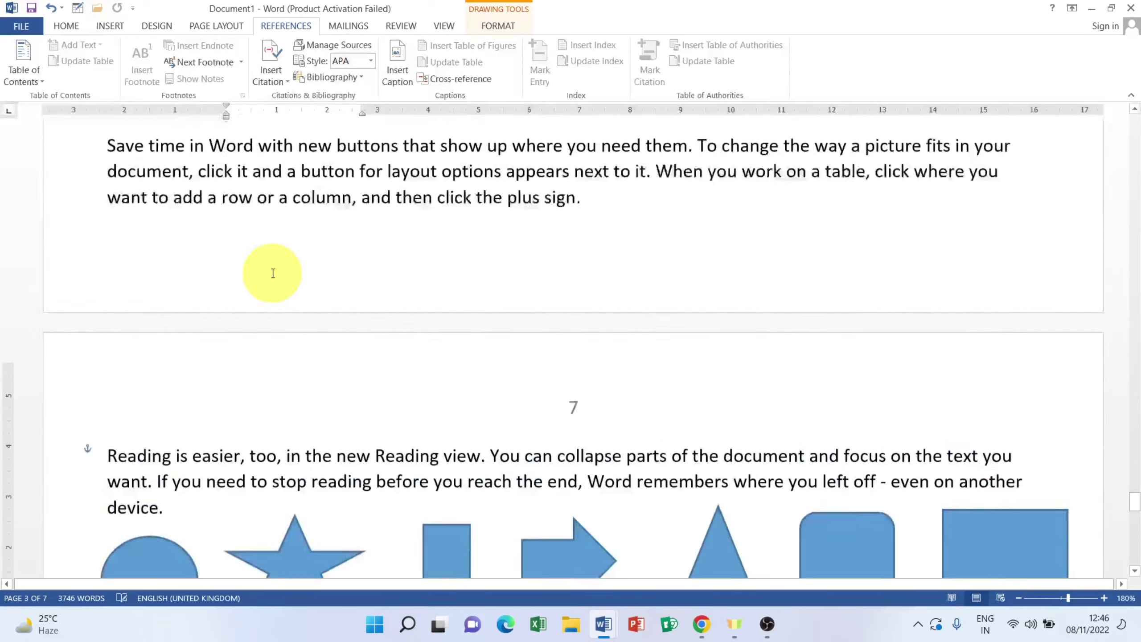
{"action": "left_click", "coordinate": [415, 279]}
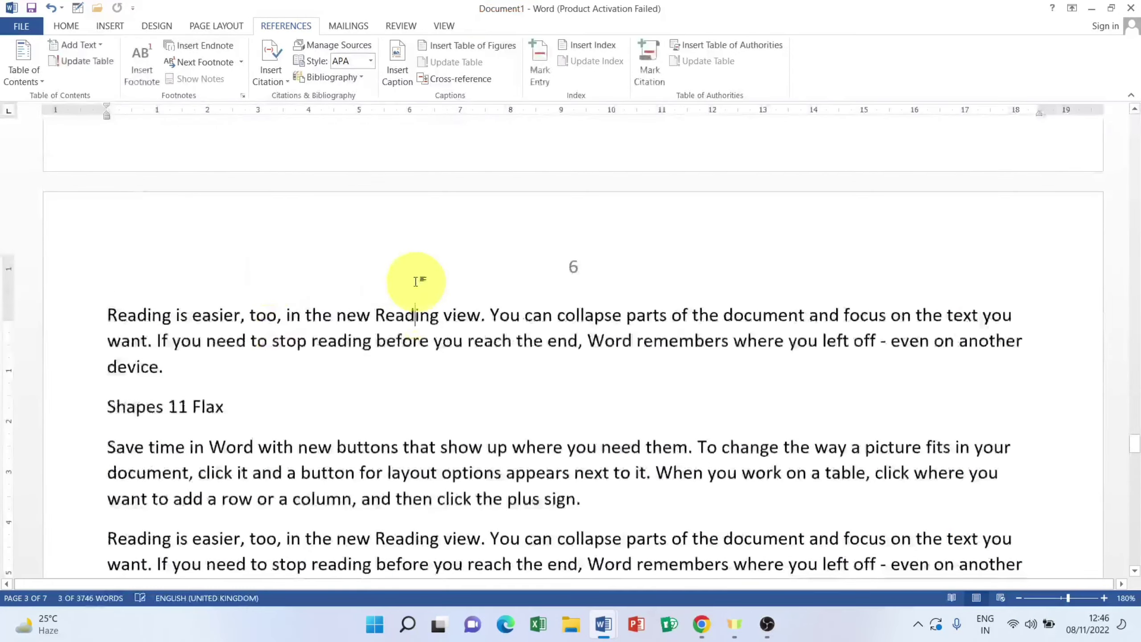
{"action": "scroll", "coordinate": [416, 281], "scroll_direction": "down", "scroll_amount": 3}
{"action": "scroll", "coordinate": [416, 282], "scroll_direction": "down", "scroll_amount": 10}
{"action": "scroll", "coordinate": [414, 280], "scroll_direction": "up", "scroll_amount": 8}
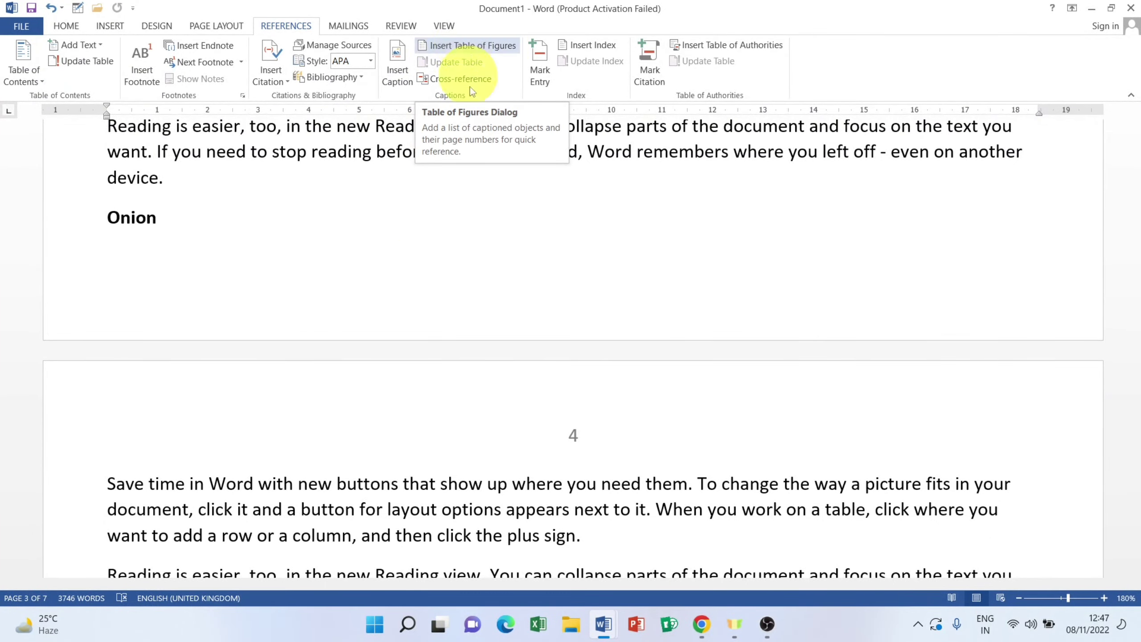
{"action": "scroll", "coordinate": [428, 251], "scroll_direction": "up", "scroll_amount": 15}
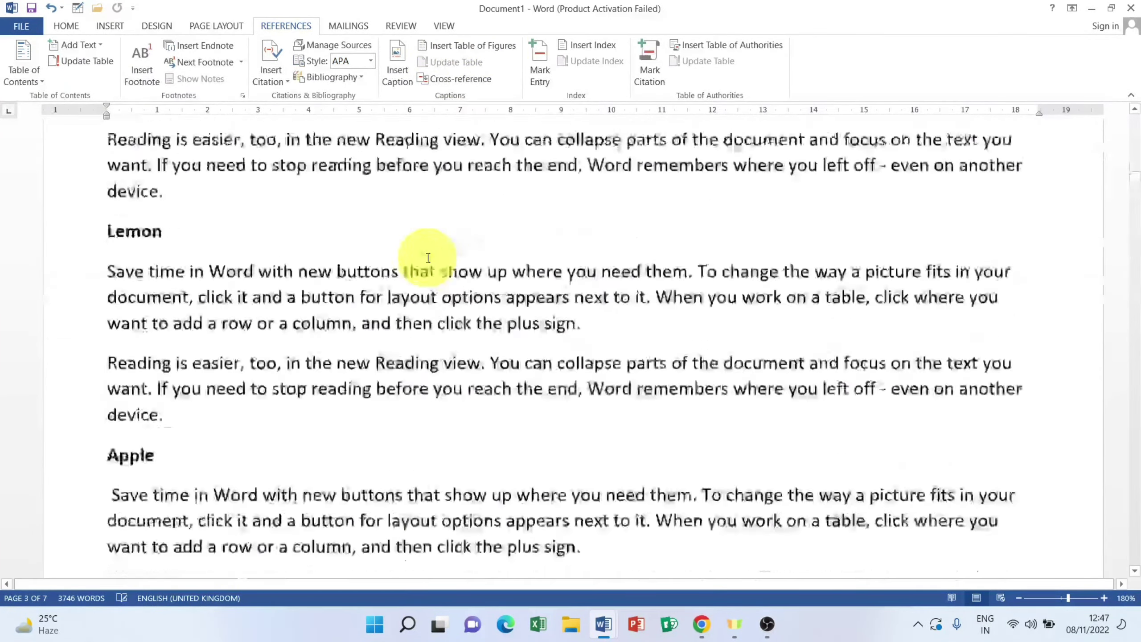
{"action": "scroll", "coordinate": [428, 258], "scroll_direction": "up", "scroll_amount": 20}
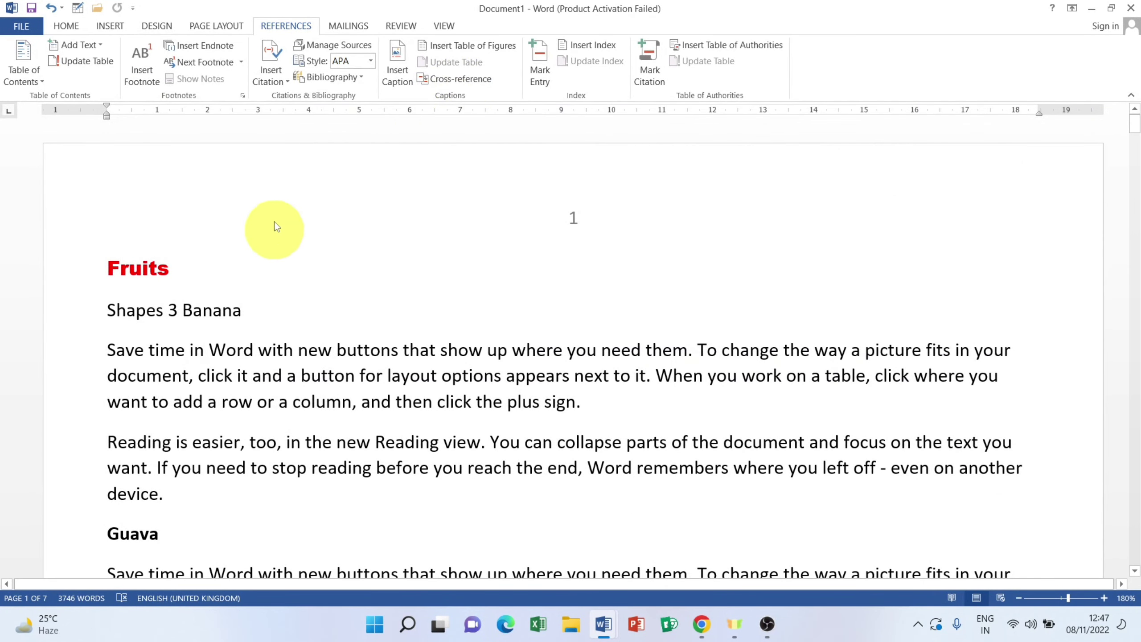
Step: Insert a table of figures listing Shapes 1 Lotus through Shapes 14 Chilli on a new line above Fruits
{"action": "left_click", "coordinate": [106, 266]}
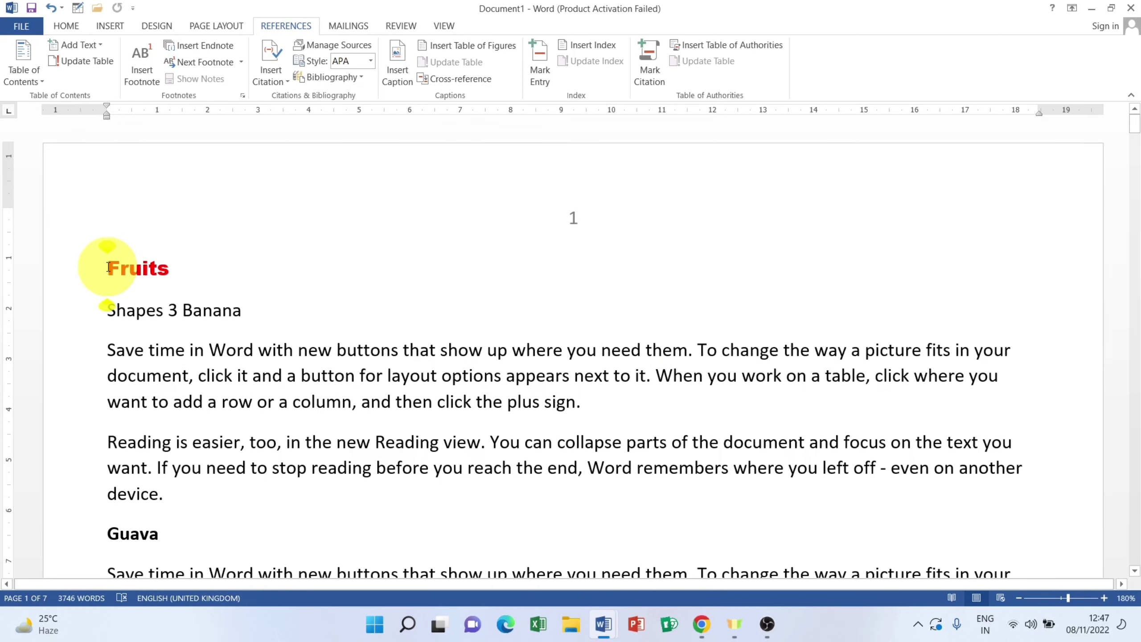
{"action": "key", "text": "Return"}
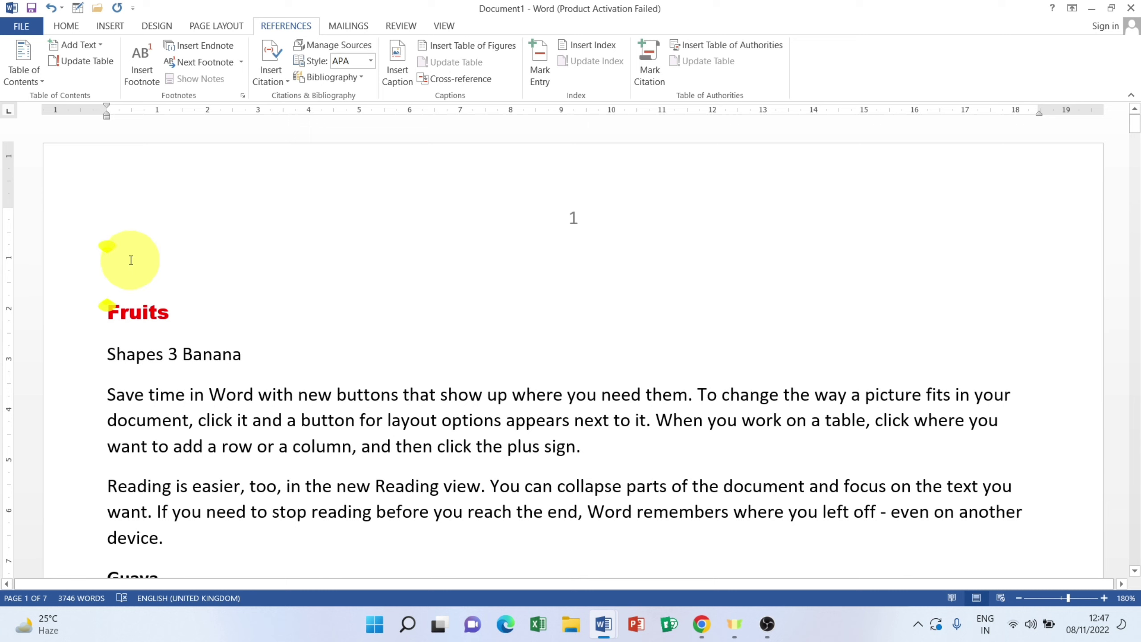
{"action": "left_click", "coordinate": [440, 49]}
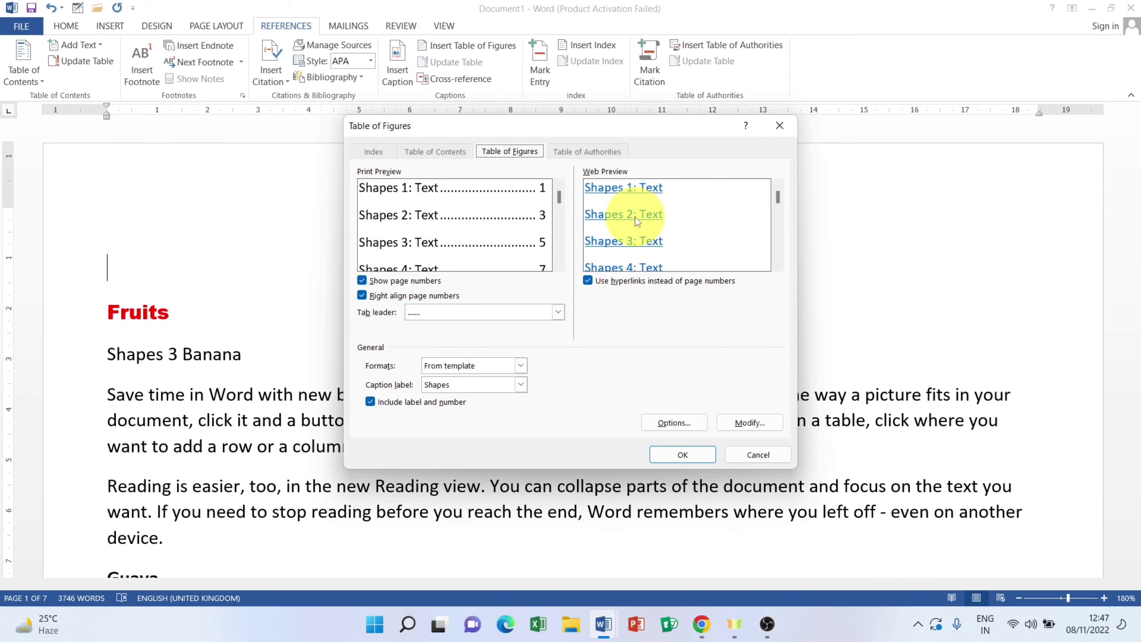
{"action": "left_click", "coordinate": [657, 453]}
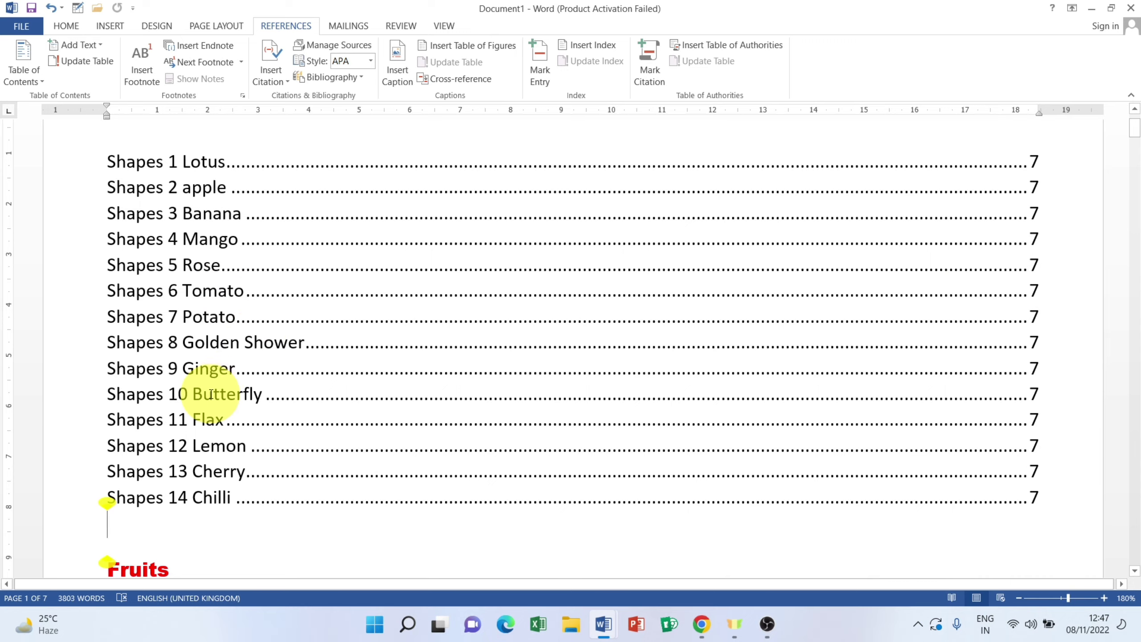
{"action": "scroll", "coordinate": [212, 394], "scroll_direction": "down", "scroll_amount": 1}
{"action": "scroll", "coordinate": [211, 394], "scroll_direction": "down", "scroll_amount": 9}
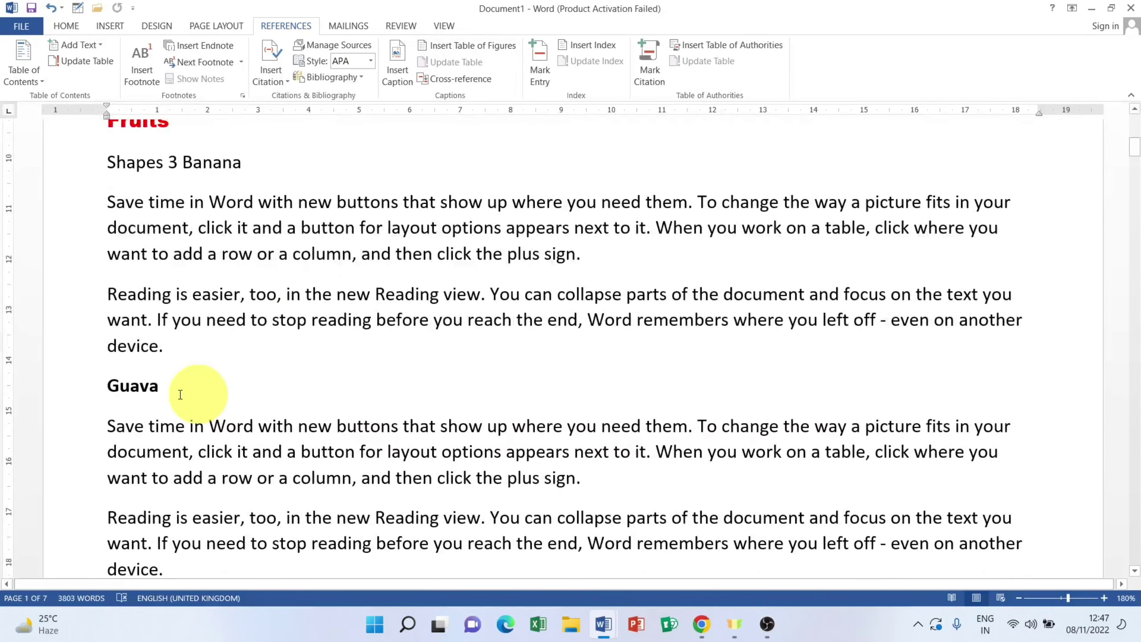
{"action": "scroll", "coordinate": [197, 322], "scroll_direction": "up", "scroll_amount": 12}
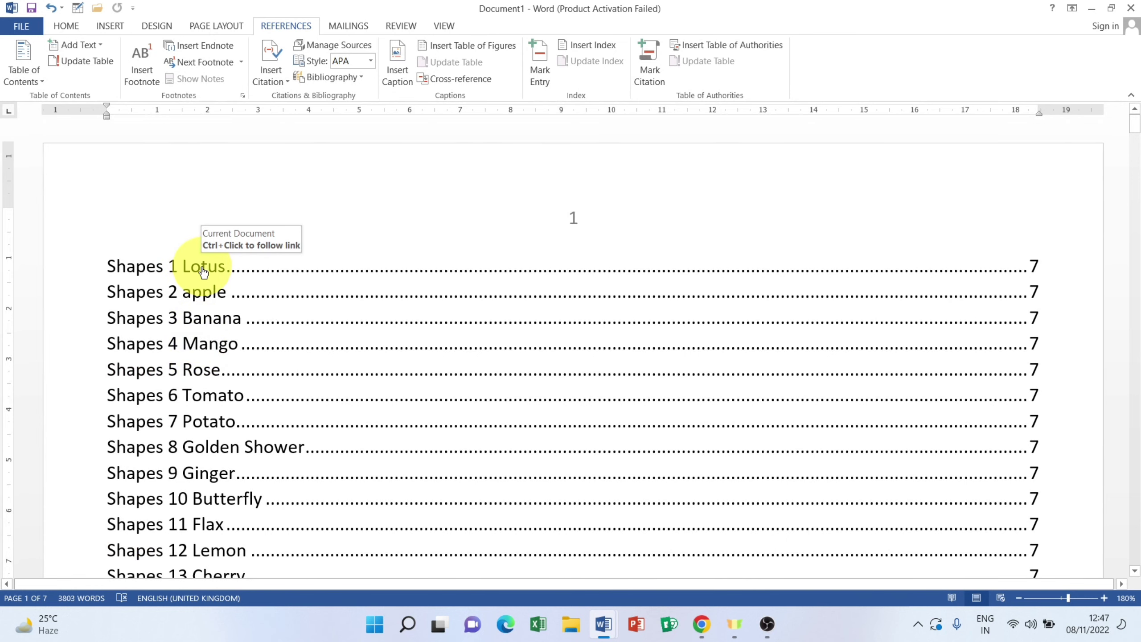
{"action": "left_click", "coordinate": [204, 272], "text": "ctrl"}
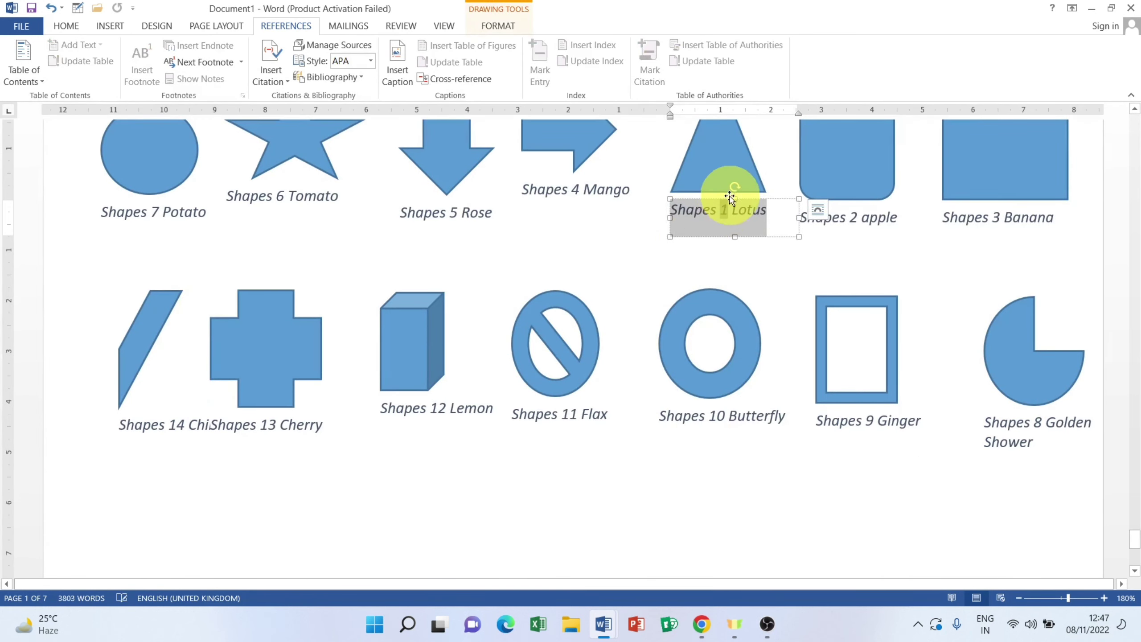
{"action": "scroll", "coordinate": [467, 254], "scroll_direction": "up", "scroll_amount": 20}
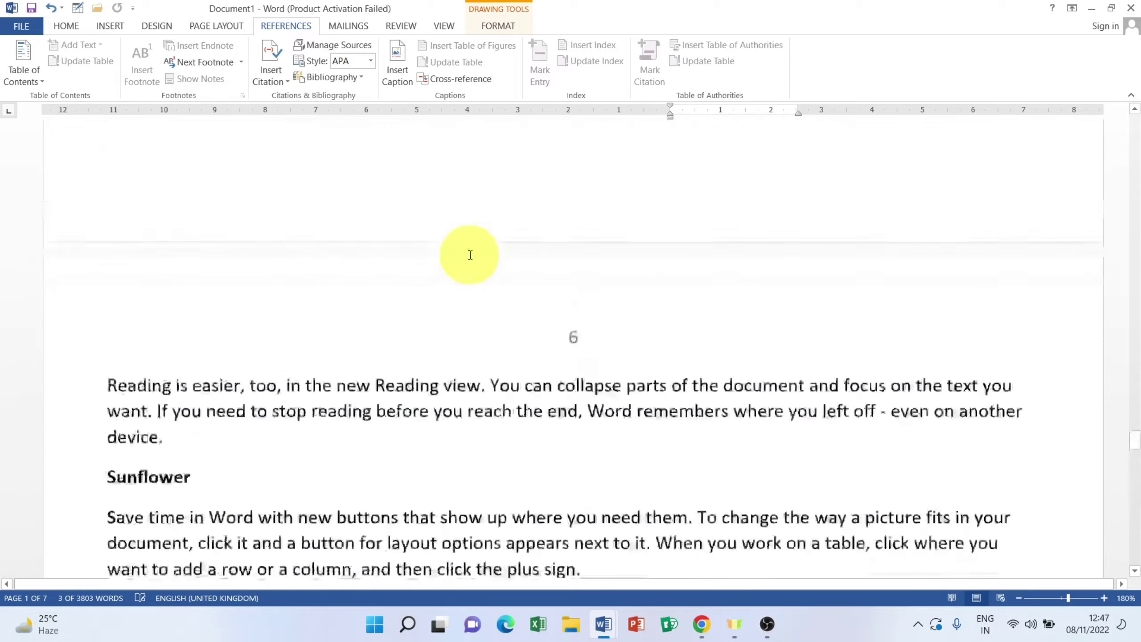
{"action": "scroll", "coordinate": [470, 255], "scroll_direction": "up", "scroll_amount": 20}
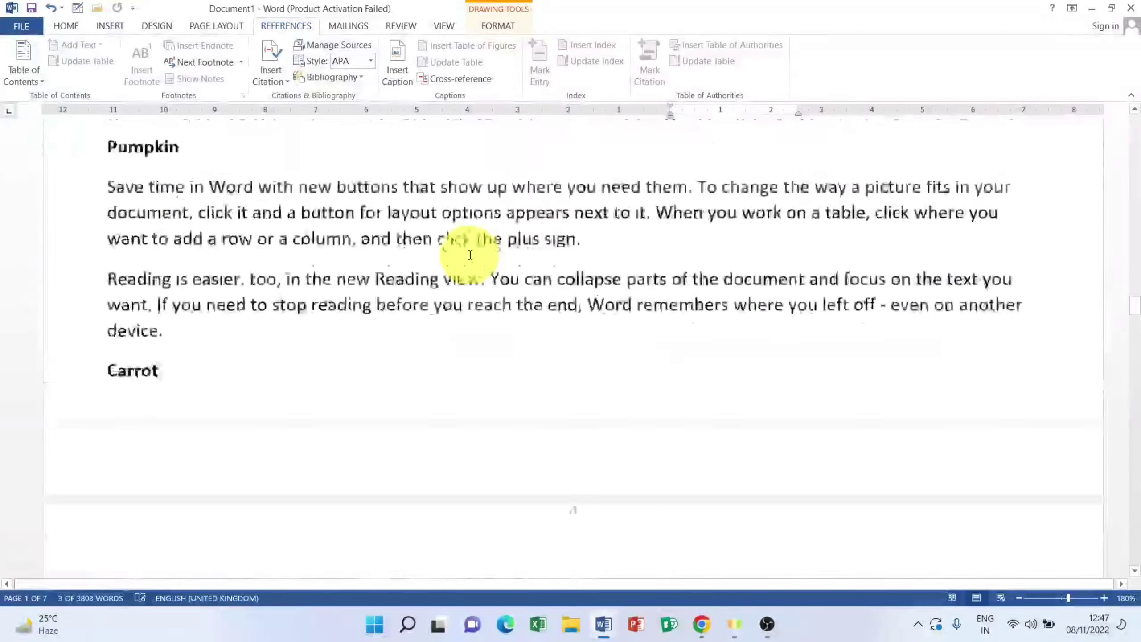
{"action": "scroll", "coordinate": [470, 255], "scroll_direction": "up", "scroll_amount": 20}
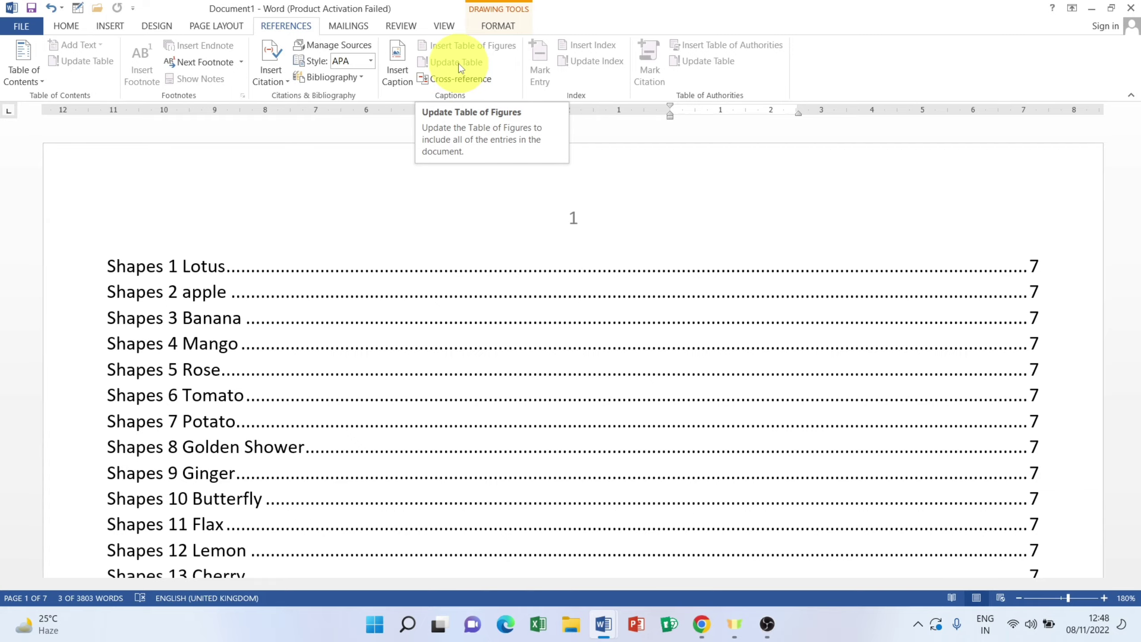
{"action": "scroll", "coordinate": [440, 334], "scroll_direction": "down", "scroll_amount": 10}
{"action": "scroll", "coordinate": [441, 336], "scroll_direction": "down", "scroll_amount": 15}
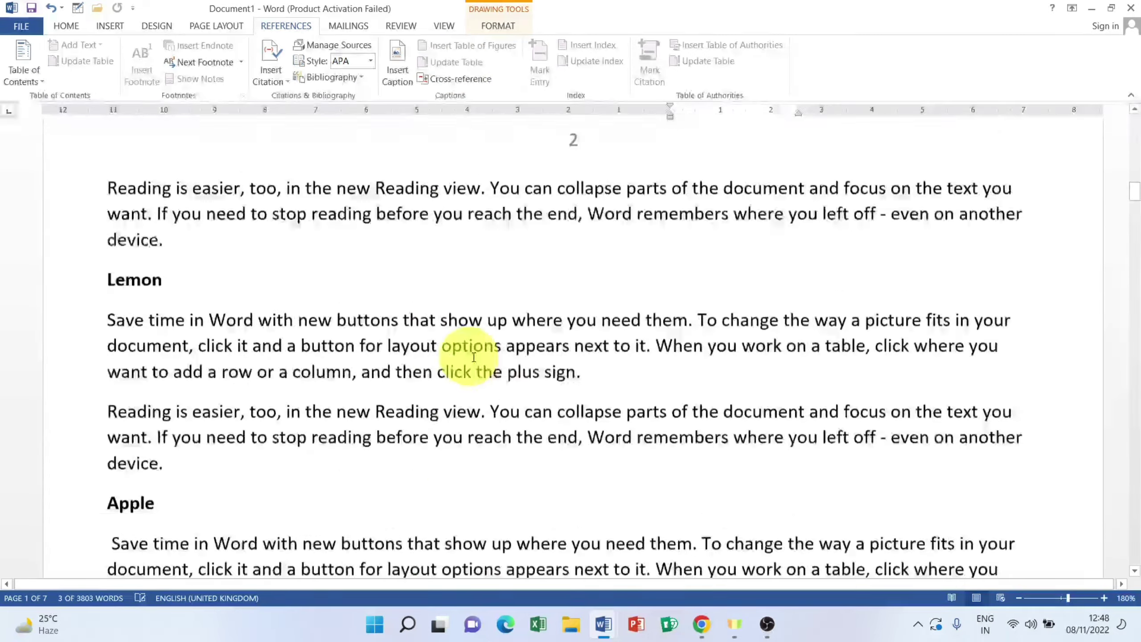
{"action": "scroll", "coordinate": [486, 356], "scroll_direction": "down", "scroll_amount": 15}
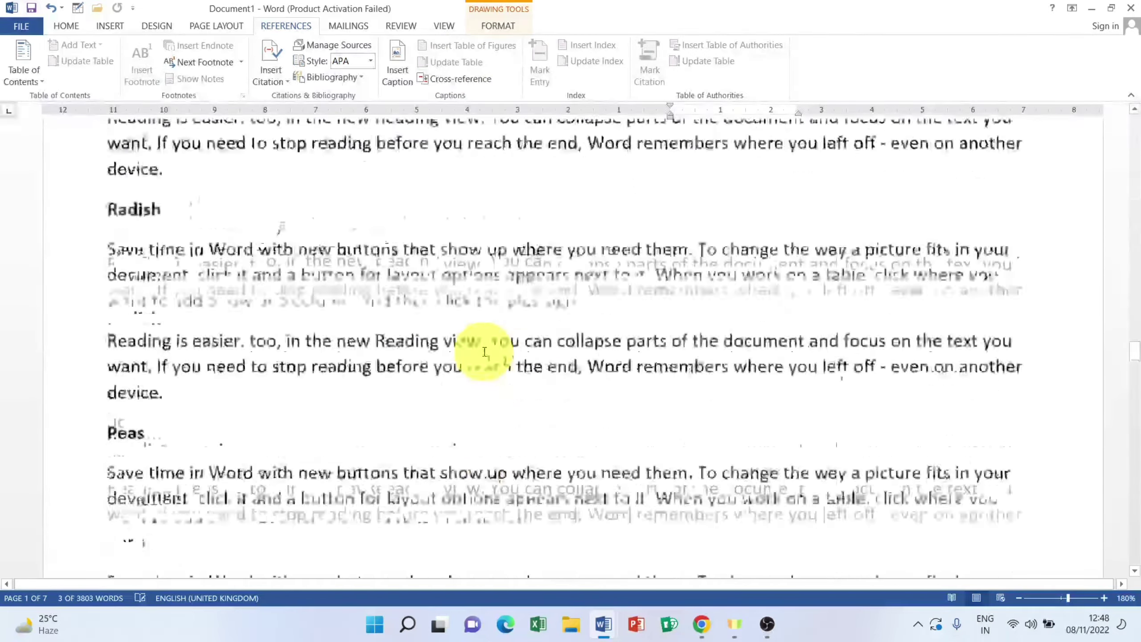
{"action": "scroll", "coordinate": [484, 351], "scroll_direction": "down", "scroll_amount": 12}
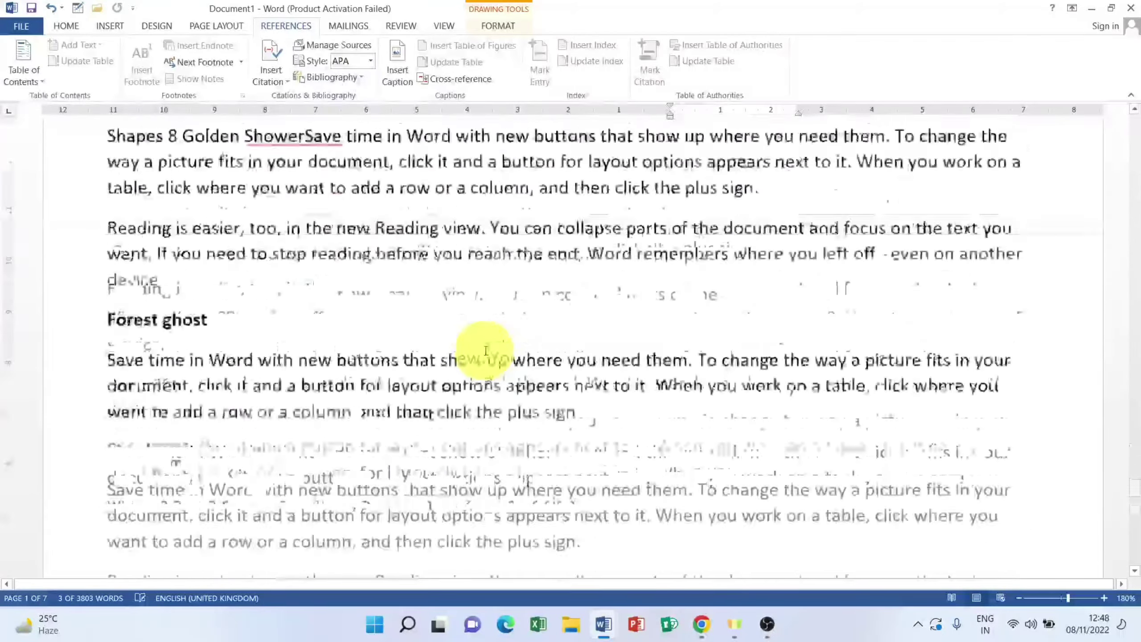
{"action": "scroll", "coordinate": [723, 346], "scroll_direction": "up", "scroll_amount": 5}
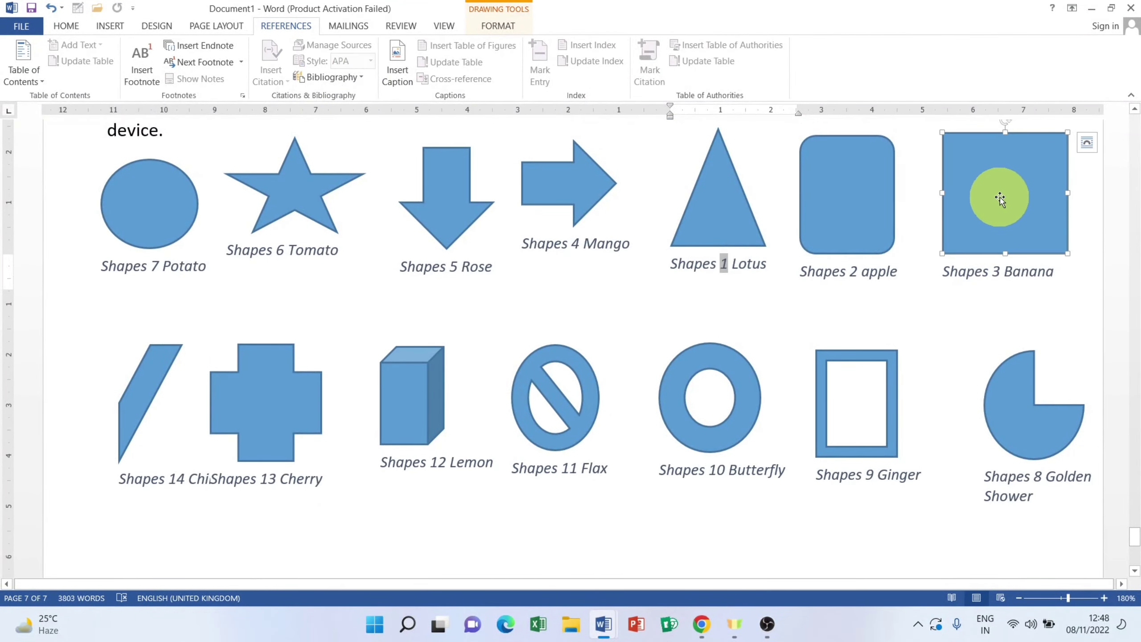
Step: Delete the square's 'Shapes 3 Banana' caption and insert a new 'Shapes 3 Guava' caption
{"action": "left_click", "coordinate": [1015, 271]}
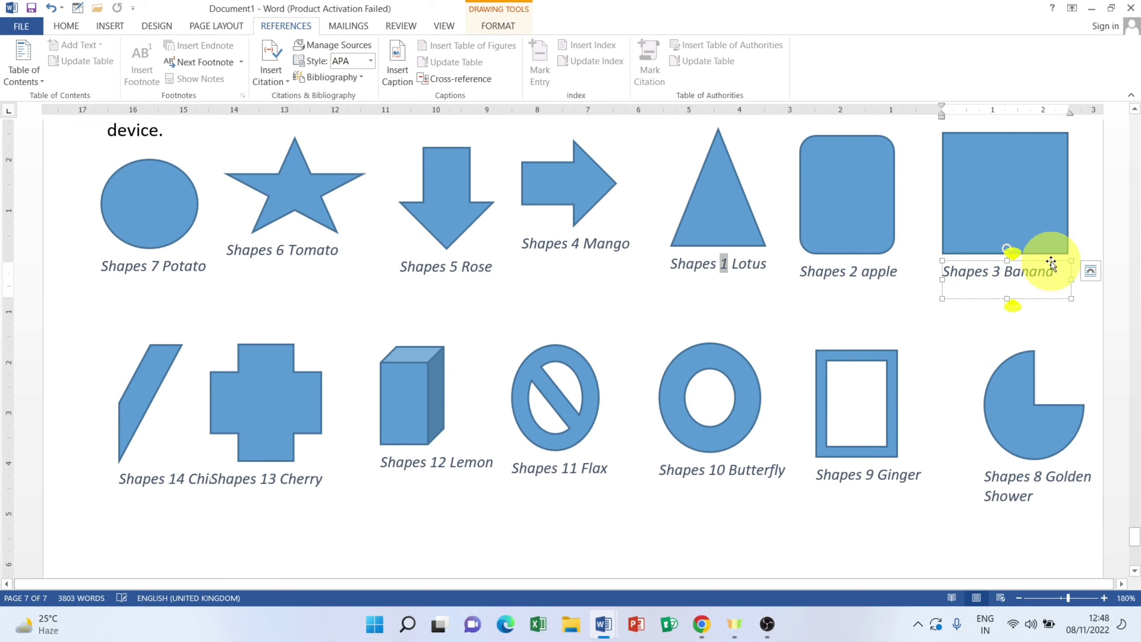
{"action": "key", "text": "Delete"}
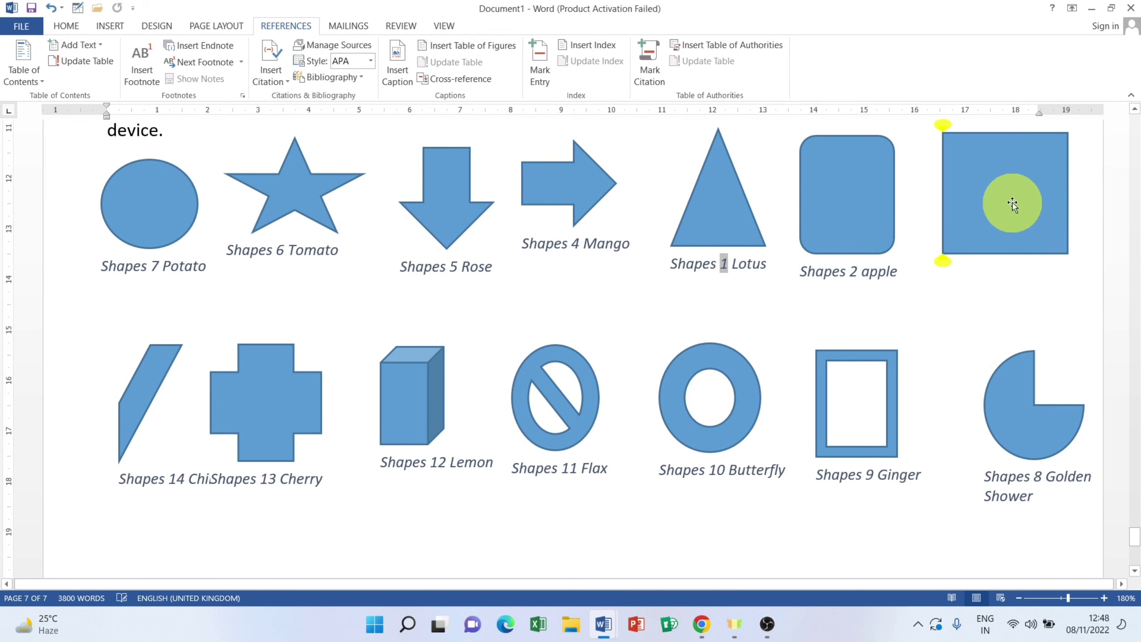
{"action": "left_click", "coordinate": [1005, 176]}
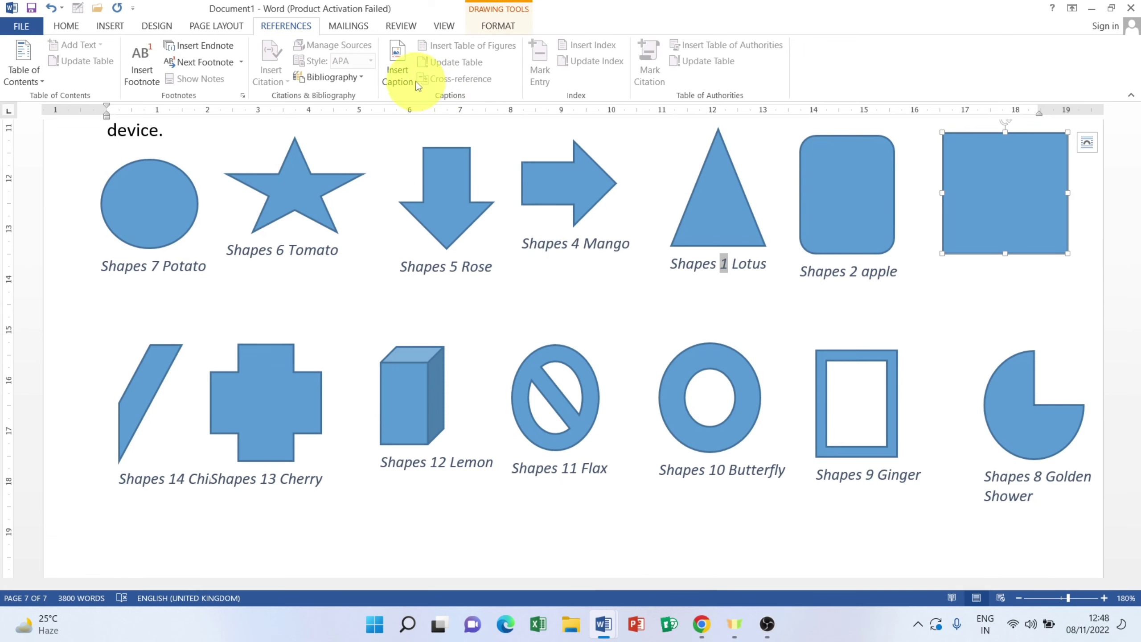
{"action": "left_click", "coordinate": [402, 70]}
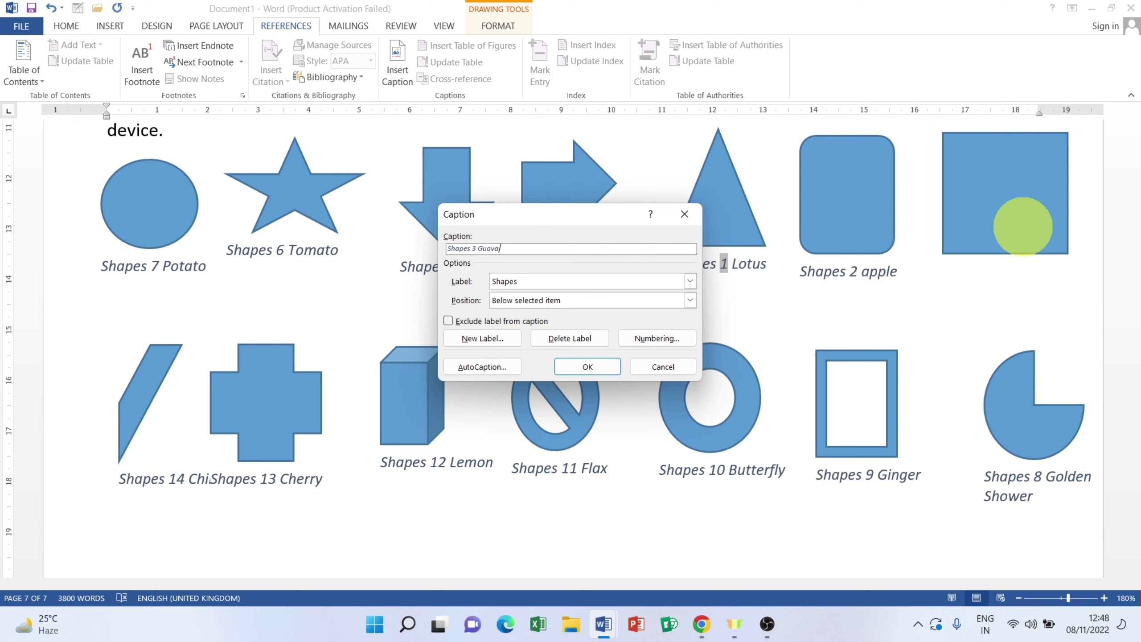
{"action": "left_click", "coordinate": [596, 371]}
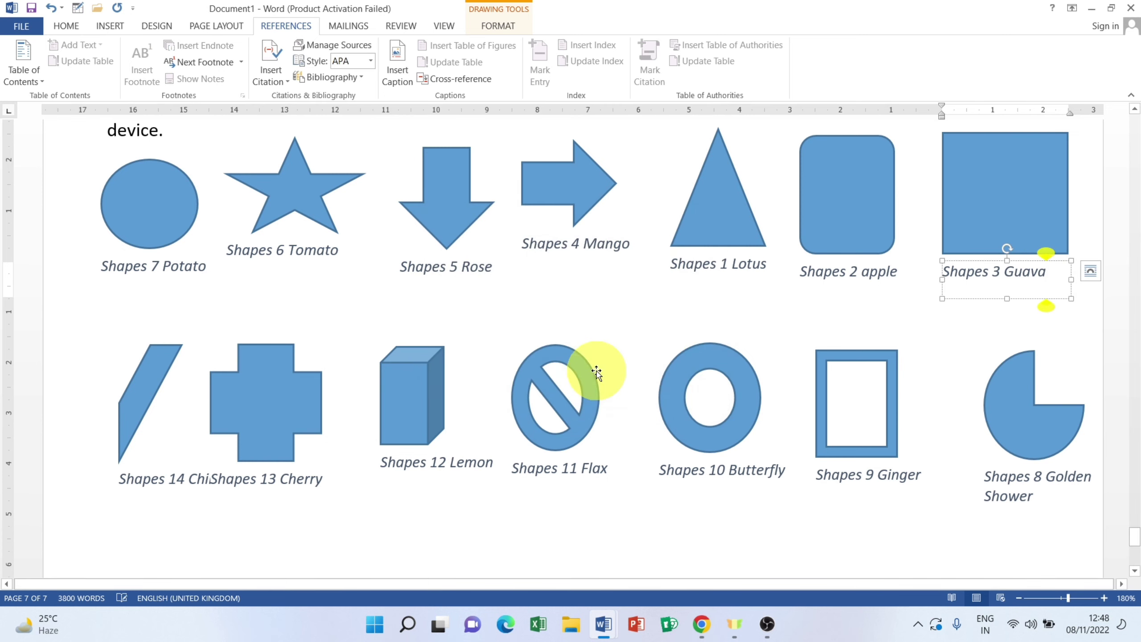
{"action": "left_click", "coordinate": [974, 309]}
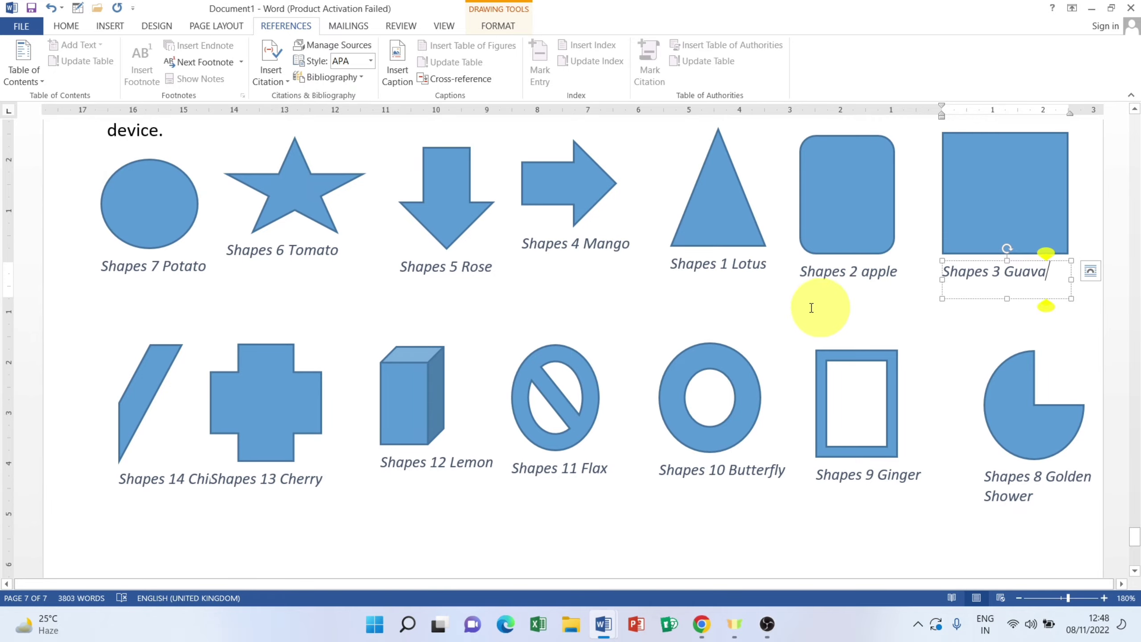
Step: Inspect the table of figures entries from Shapes 14 Chilli up to Shapes 3 Banana
{"action": "scroll", "coordinate": [667, 306], "scroll_direction": "up", "scroll_amount": 10}
{"action": "scroll", "coordinate": [669, 303], "scroll_direction": "down", "scroll_amount": 15}
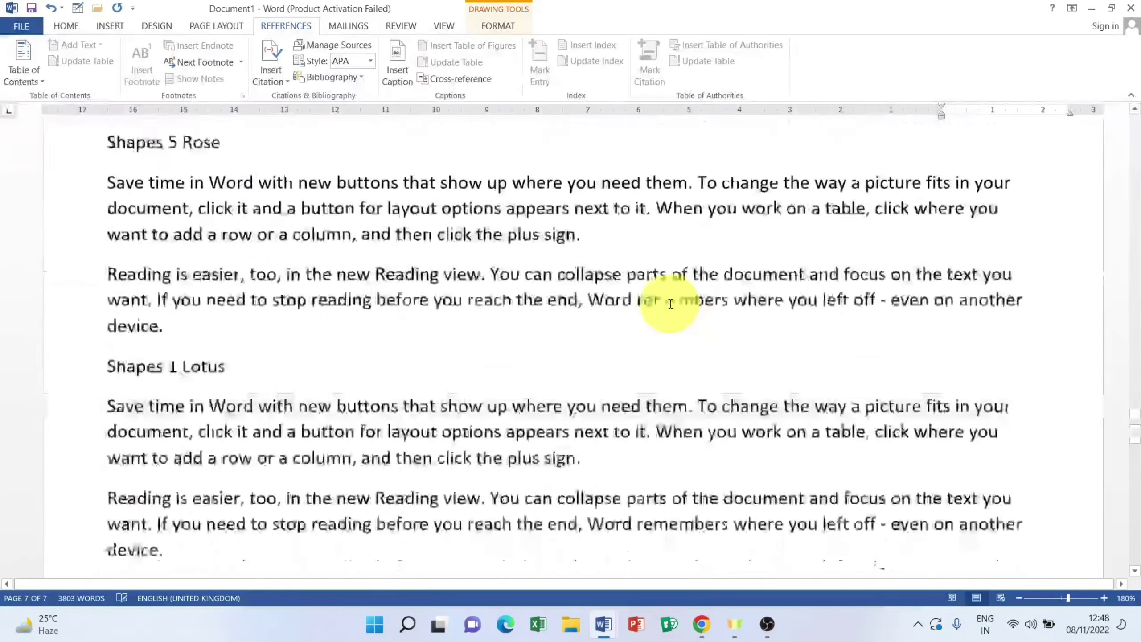
{"action": "scroll", "coordinate": [670, 304], "scroll_direction": "up", "scroll_amount": 15}
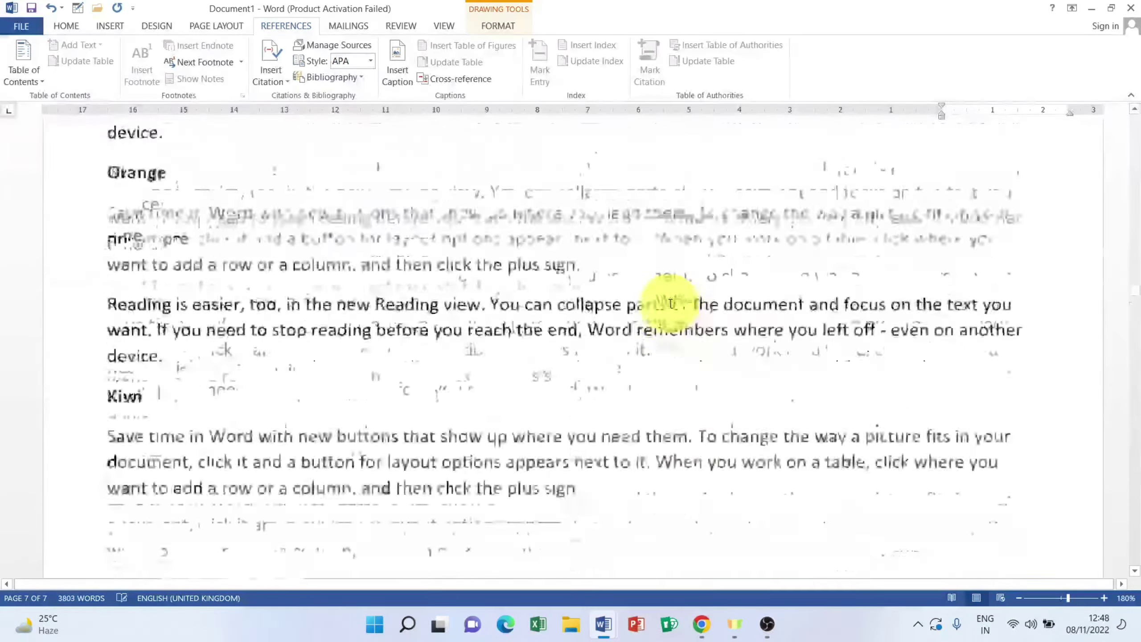
{"action": "scroll", "coordinate": [671, 303], "scroll_direction": "up", "scroll_amount": 5}
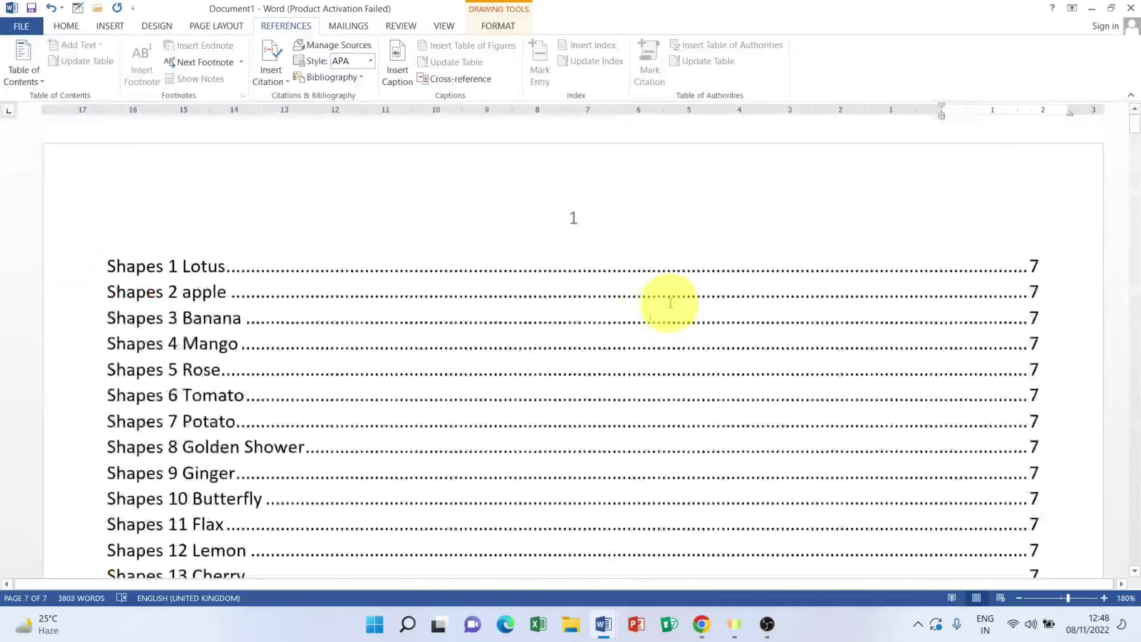
{"action": "scroll", "coordinate": [629, 315], "scroll_direction": "down", "scroll_amount": 3}
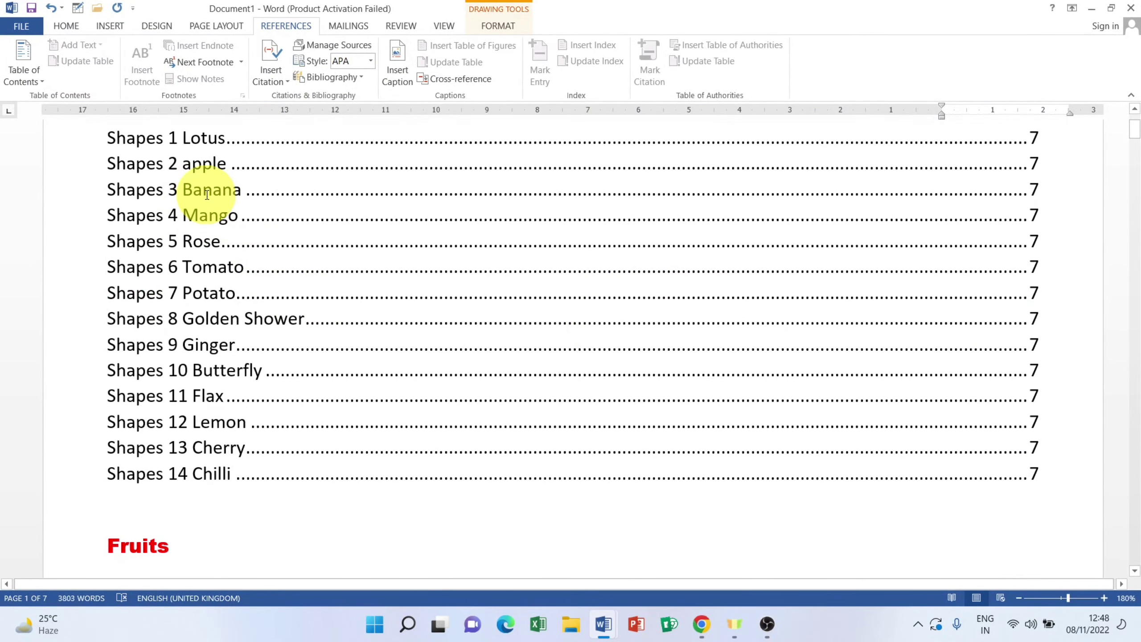
{"action": "scroll", "coordinate": [237, 212], "scroll_direction": "up", "scroll_amount": 3}
{"action": "scroll", "coordinate": [943, 477], "scroll_direction": "down", "scroll_amount": 4}
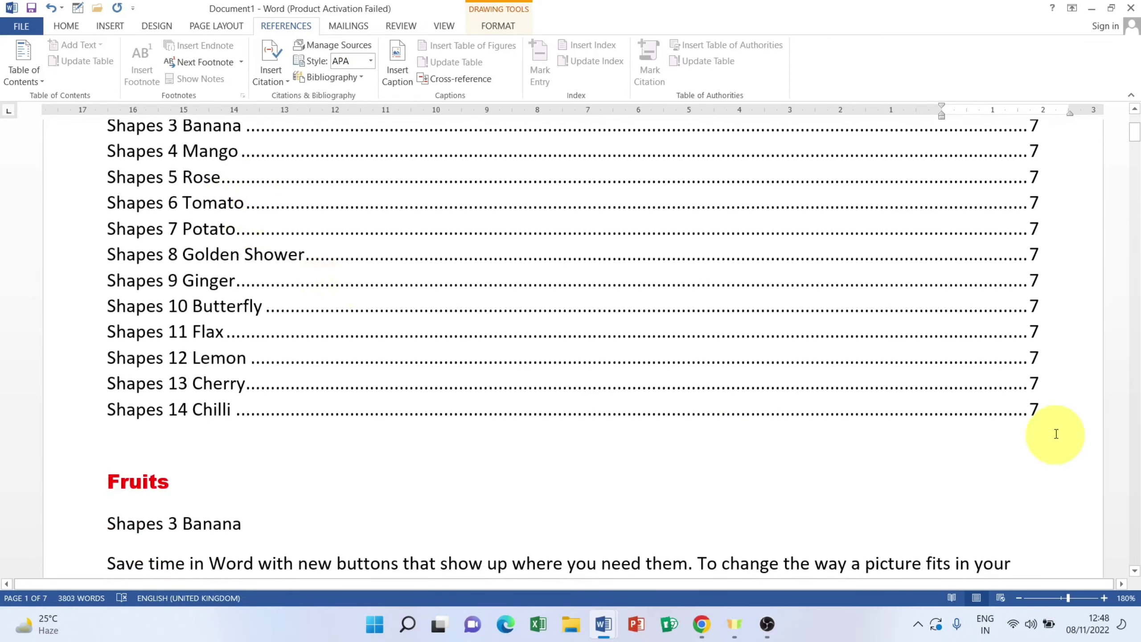
{"action": "left_click_drag", "start_coordinate": [1057, 434], "coordinate": [96, 235]}
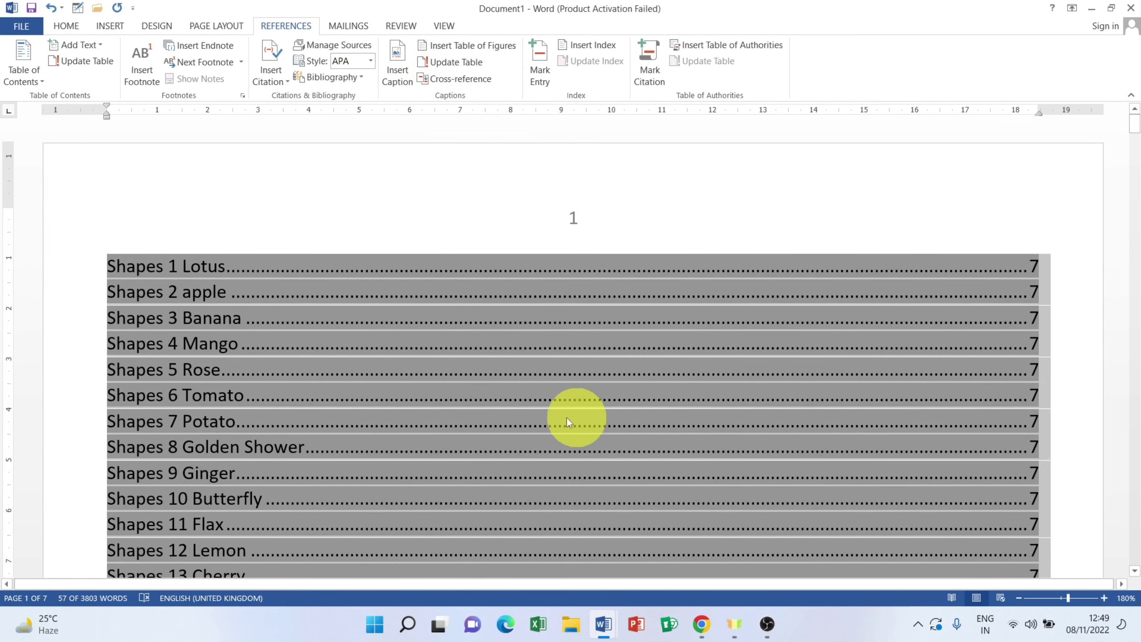
{"action": "left_click", "coordinate": [91, 406]}
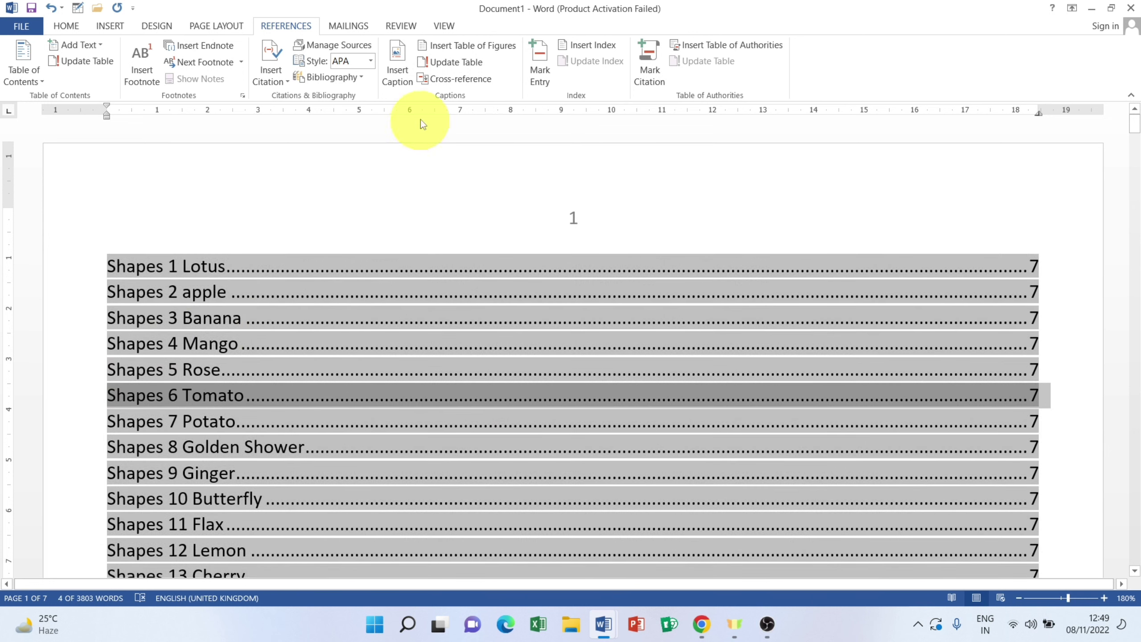
{"action": "scroll", "coordinate": [476, 357], "scroll_direction": "down", "scroll_amount": 5}
{"action": "left_click", "coordinate": [471, 359]}
{"action": "scroll", "coordinate": [395, 369], "scroll_direction": "up", "scroll_amount": 4}
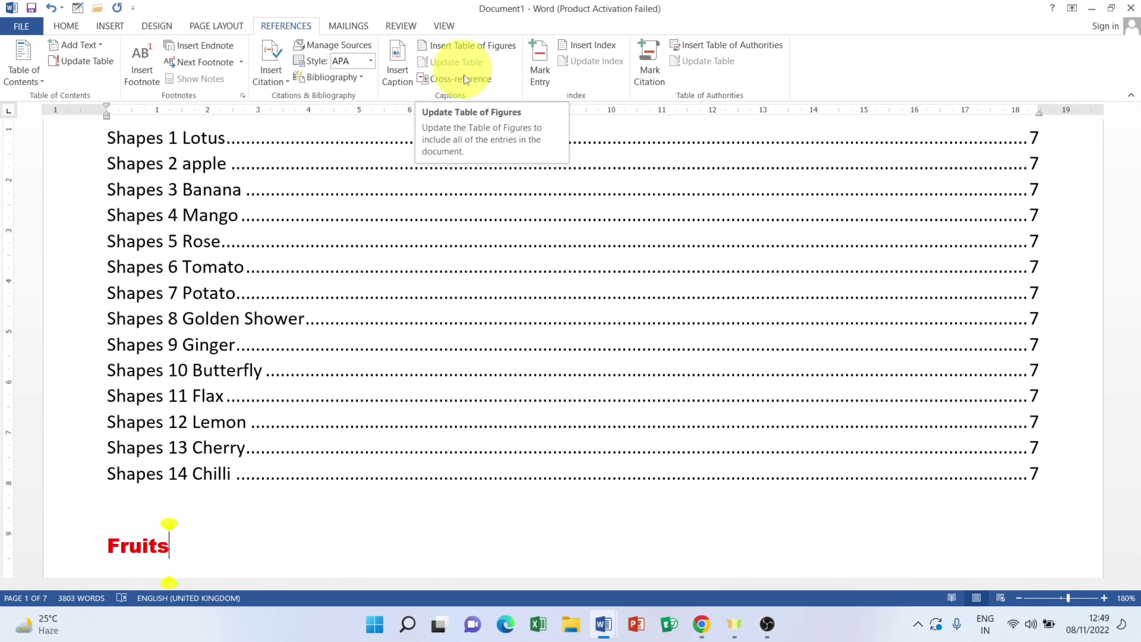
Step: Update the entire table of figures so it lists Shapes 3 Guava instead of Banana
{"action": "left_click", "coordinate": [1026, 472]}
{"action": "left_click_drag", "start_coordinate": [725, 422], "coordinate": [96, 255]}
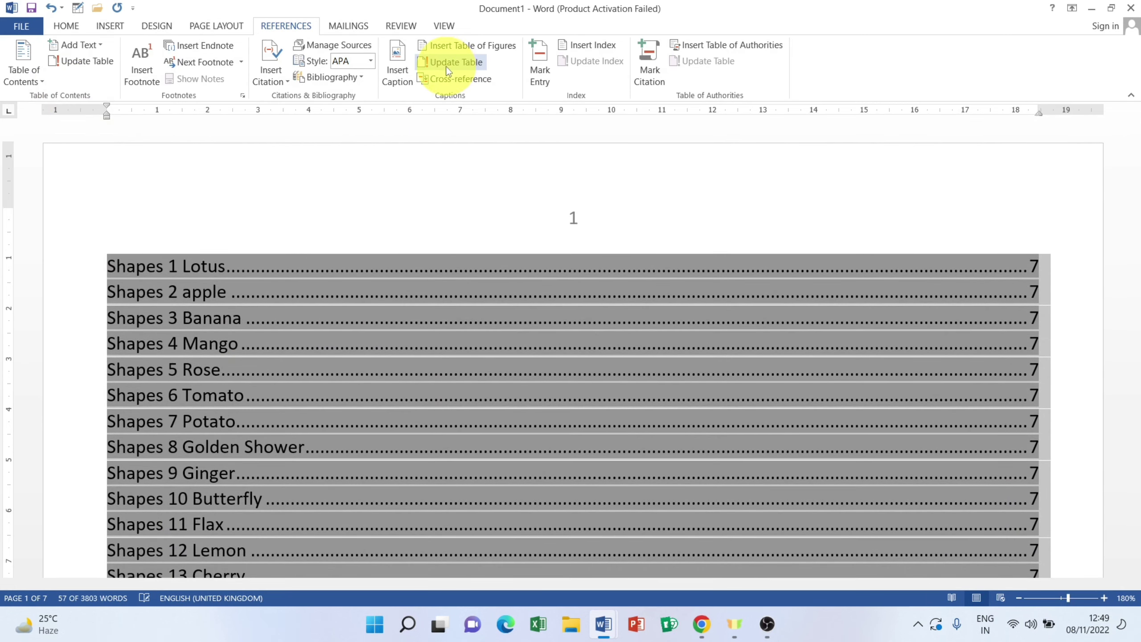
{"action": "left_click", "coordinate": [448, 65]}
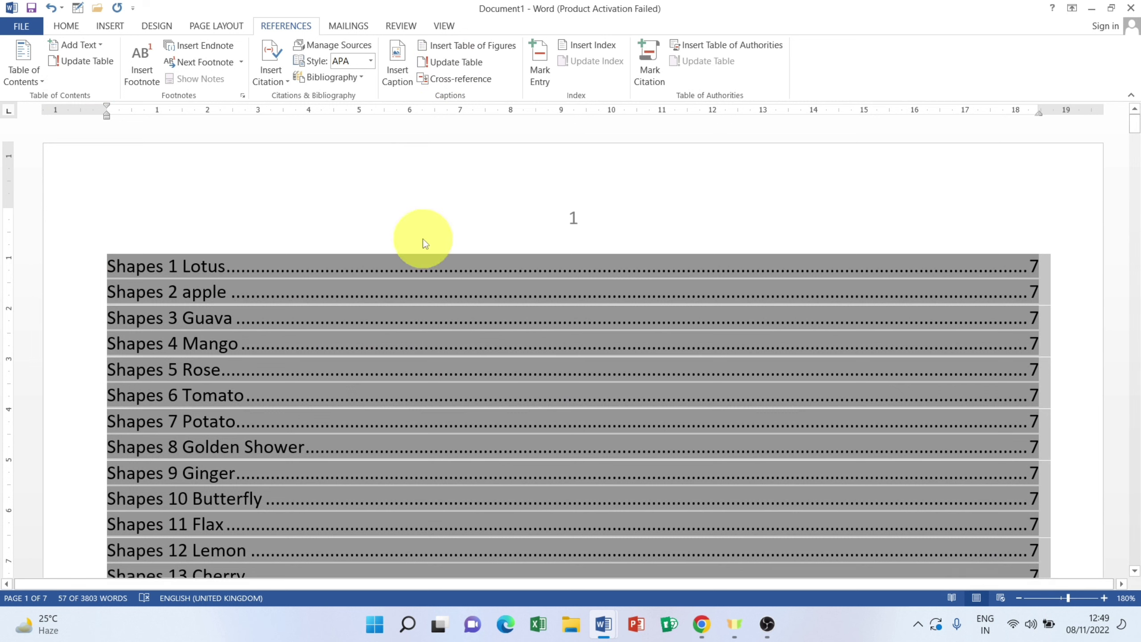
{"action": "left_click", "coordinate": [225, 251]}
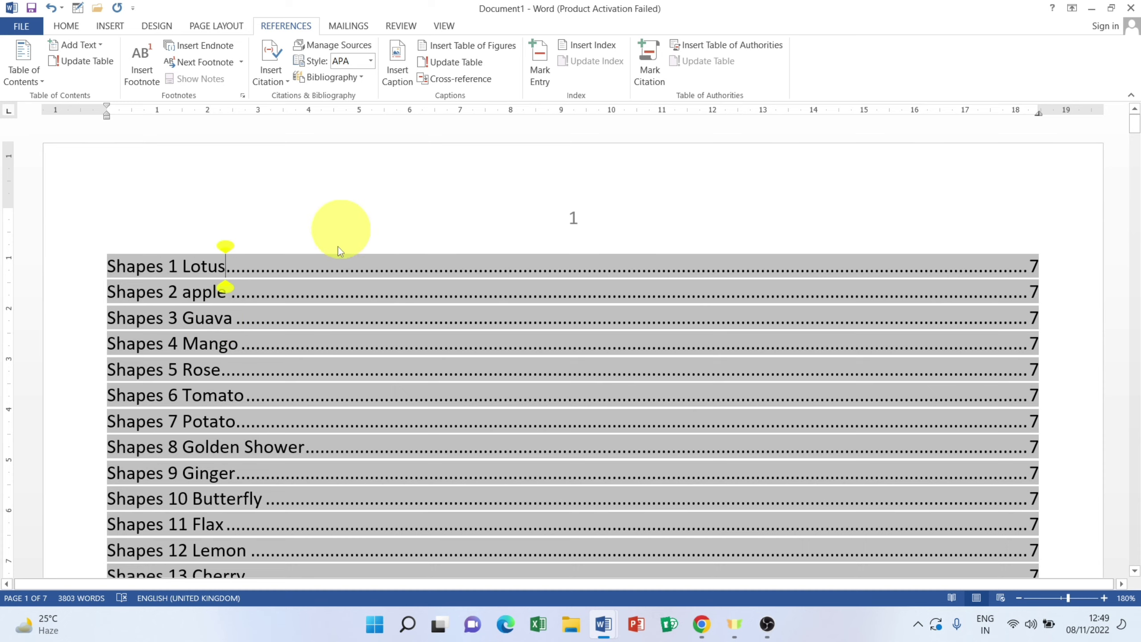
Step: Follow the Shapes 3 Guava entry's link to confirm it reaches the captioned square
{"action": "left_click", "coordinate": [354, 497]}
{"action": "scroll", "coordinate": [357, 484], "scroll_direction": "down", "scroll_amount": 3}
{"action": "left_click", "coordinate": [331, 407]}
{"action": "scroll", "coordinate": [331, 408], "scroll_direction": "up", "scroll_amount": 3}
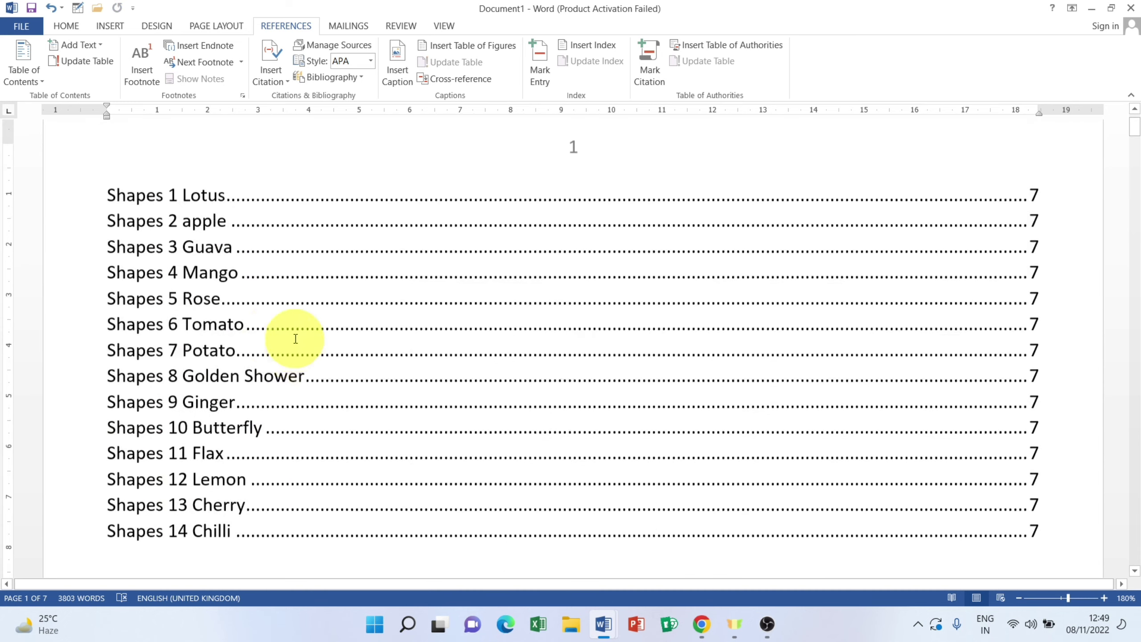
{"action": "left_click", "coordinate": [209, 254], "text": "ctrl"}
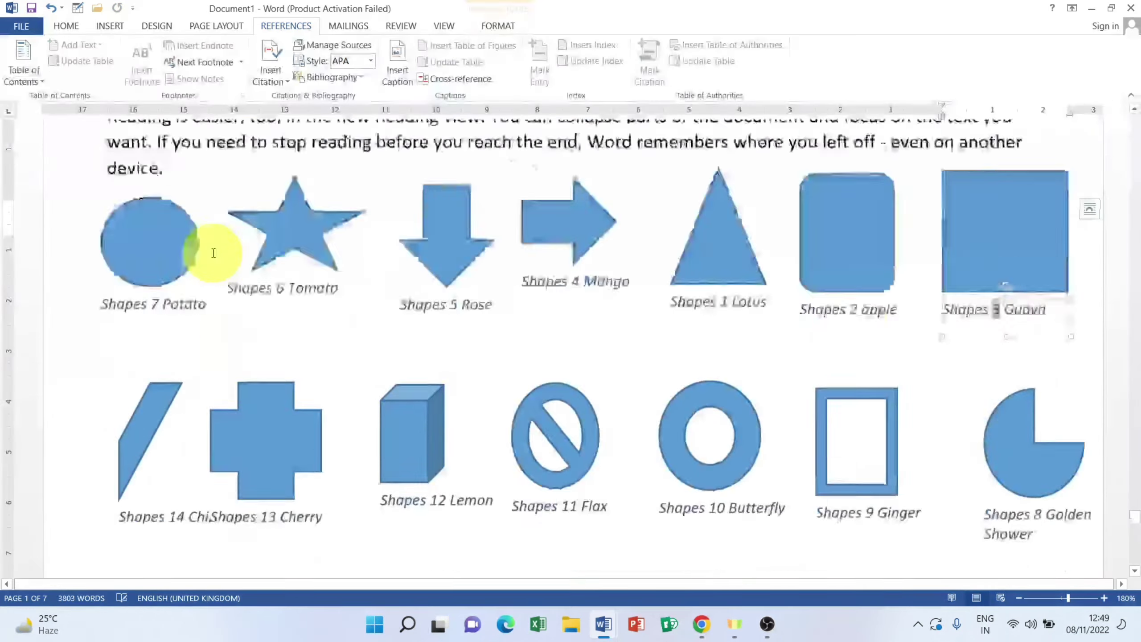
{"action": "scroll", "coordinate": [649, 288], "scroll_direction": "down", "scroll_amount": 15}
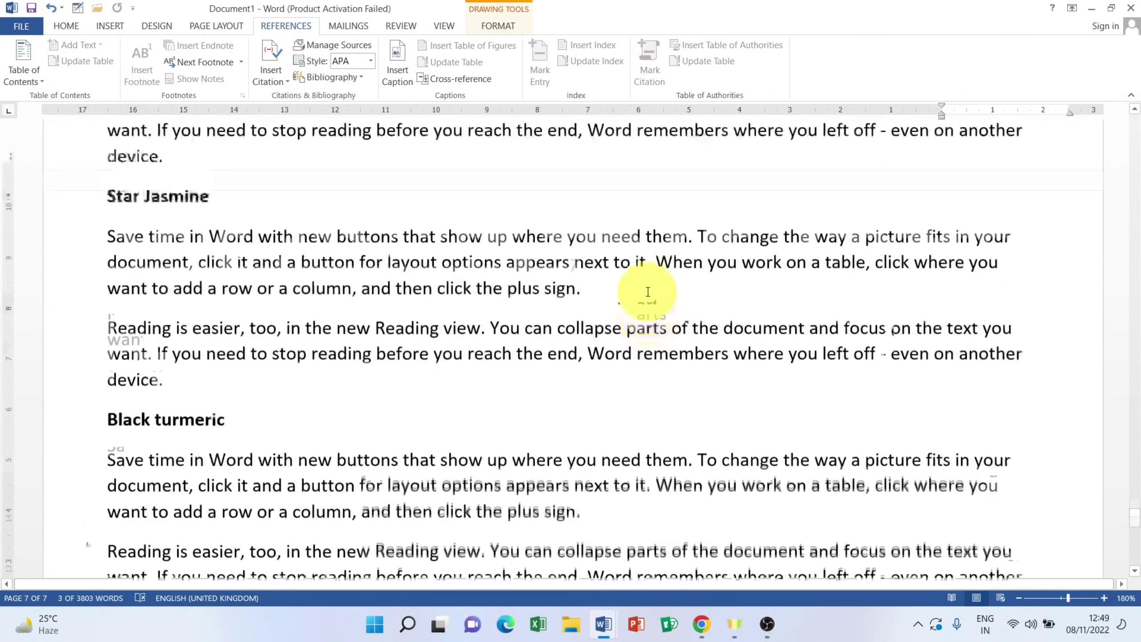
{"action": "scroll", "coordinate": [648, 290], "scroll_direction": "up", "scroll_amount": 20}
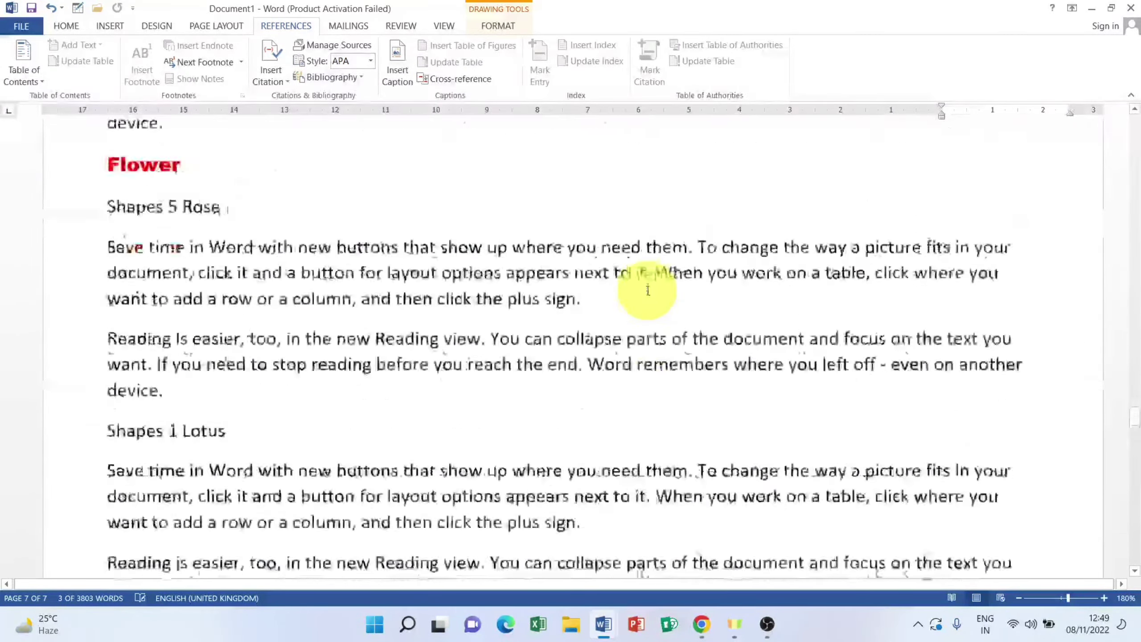
{"action": "scroll", "coordinate": [648, 290], "scroll_direction": "up", "scroll_amount": 20}
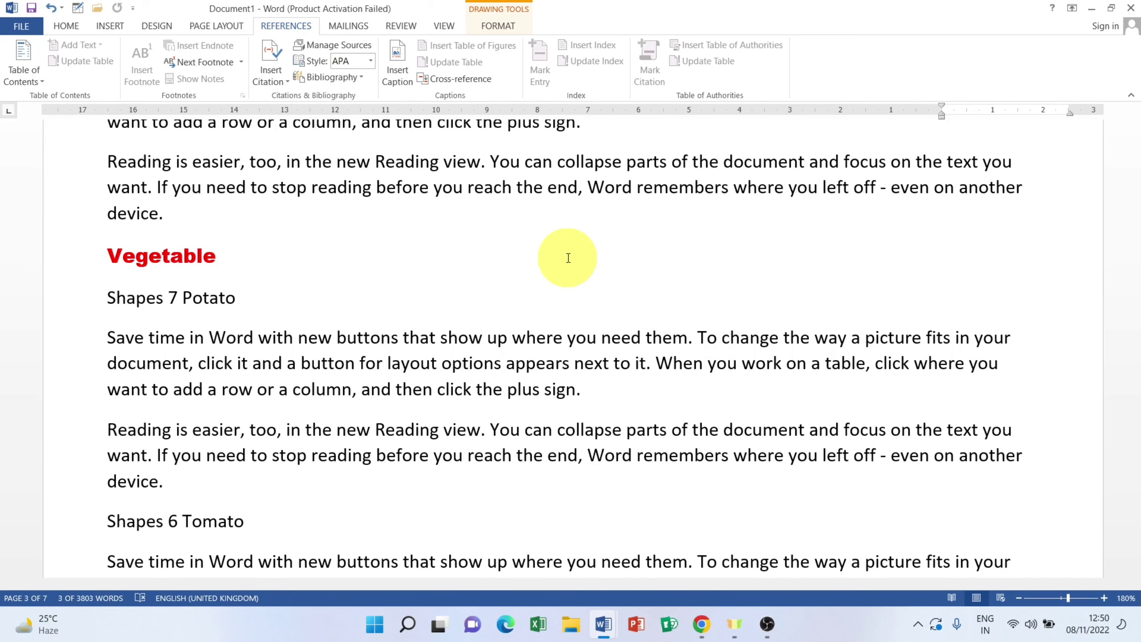
{"action": "scroll", "coordinate": [568, 258], "scroll_direction": "up", "scroll_amount": 3}
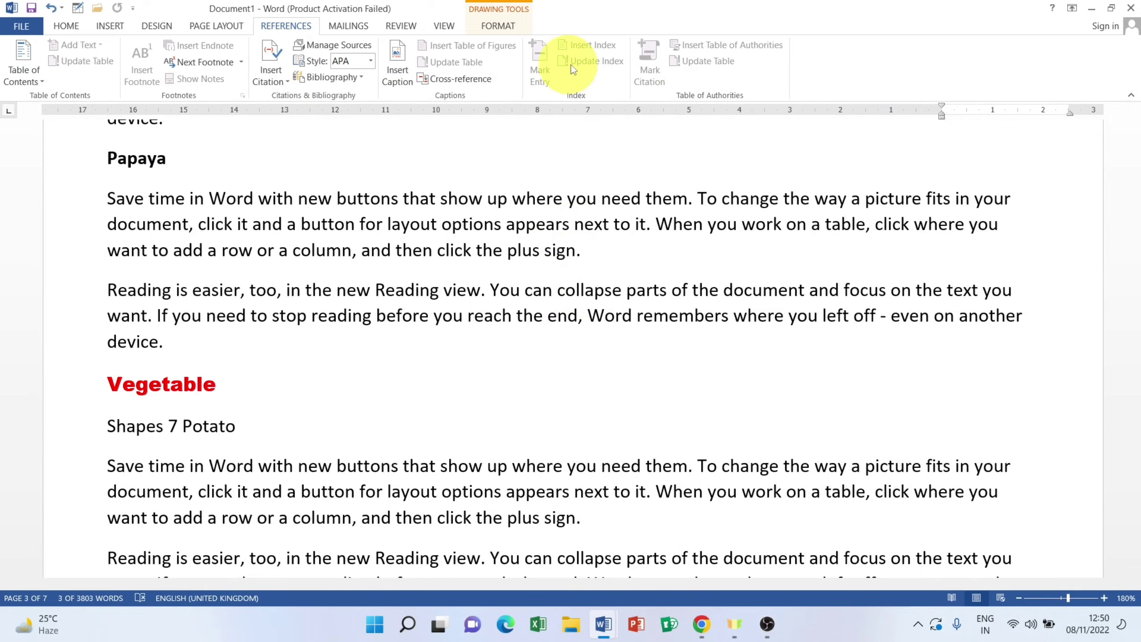
{"action": "scroll", "coordinate": [368, 256], "scroll_direction": "up", "scroll_amount": 4}
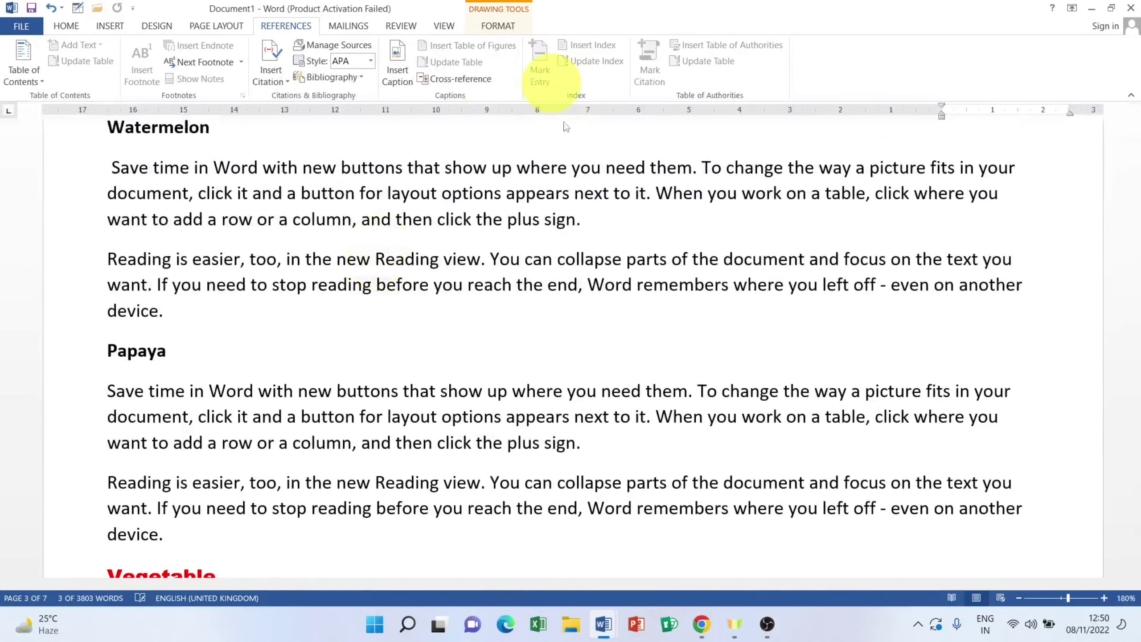
{"action": "scroll", "coordinate": [406, 265], "scroll_direction": "up", "scroll_amount": 12}
{"action": "scroll", "coordinate": [405, 264], "scroll_direction": "up", "scroll_amount": 15}
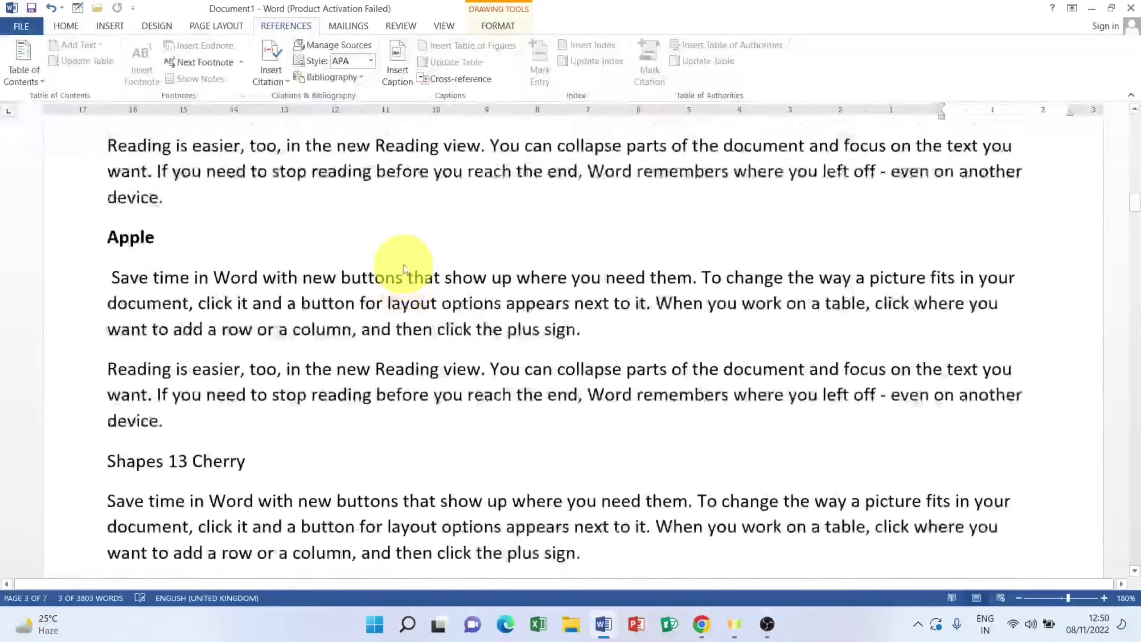
{"action": "scroll", "coordinate": [404, 270], "scroll_direction": "down", "scroll_amount": 6}
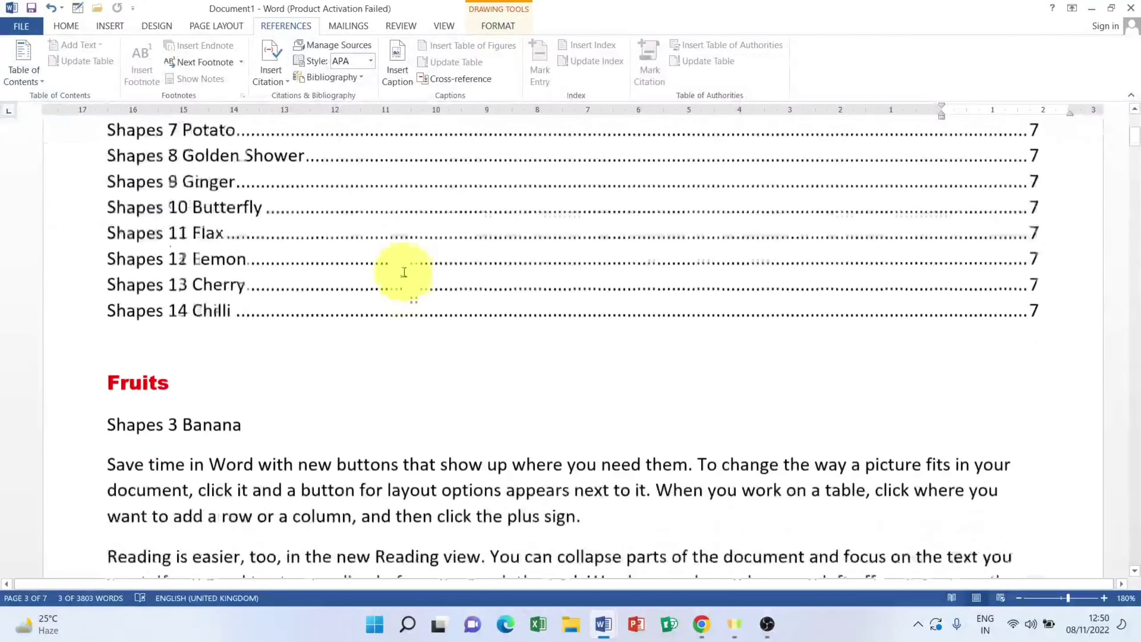
{"action": "scroll", "coordinate": [402, 272], "scroll_direction": "up", "scroll_amount": 3}
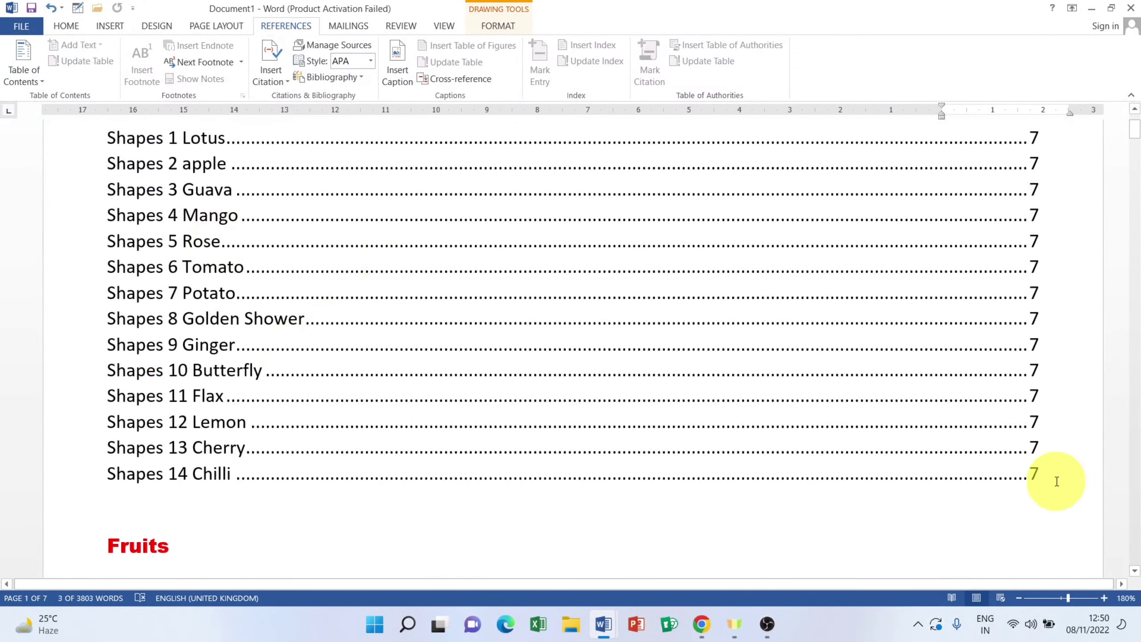
Step: Delete the table of figures from Shapes 14 Chilli to Shapes 1 Lotus, then select the Shapes 3 Banana line
{"action": "left_click_drag", "start_coordinate": [1053, 476], "coordinate": [62, 248]}
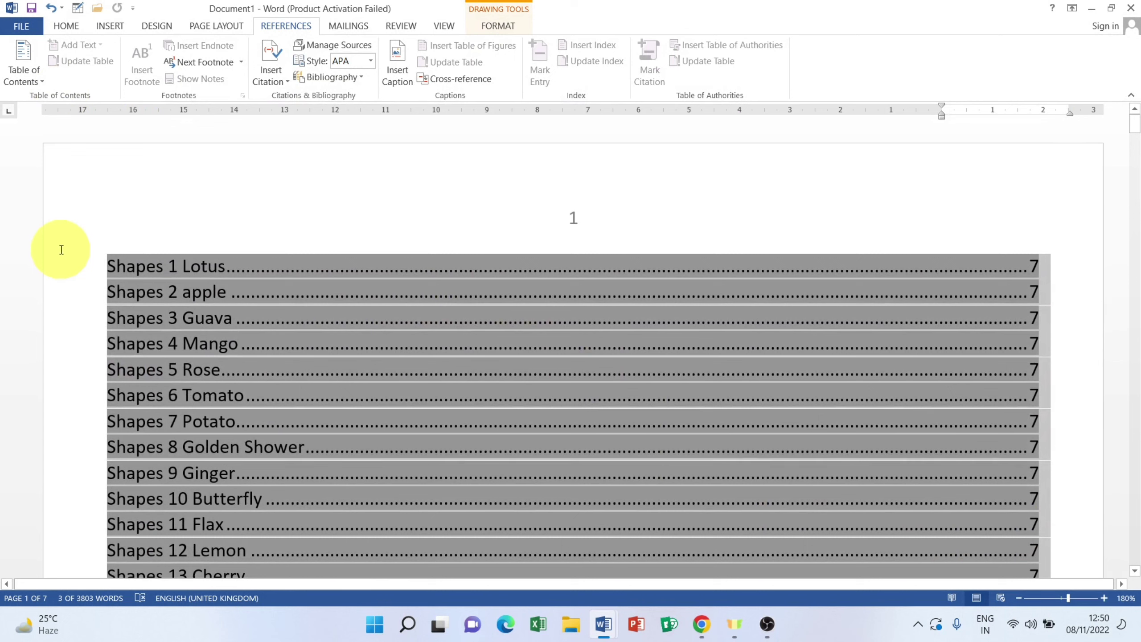
{"action": "key", "text": "Delete"}
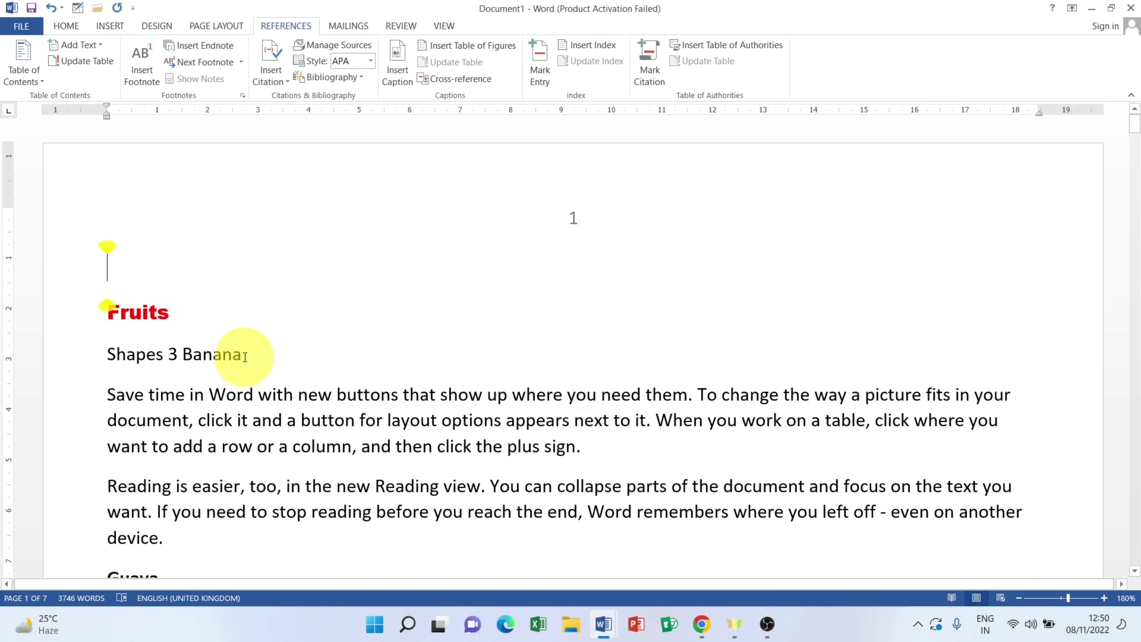
{"action": "left_click_drag", "start_coordinate": [241, 356], "coordinate": [102, 356]}
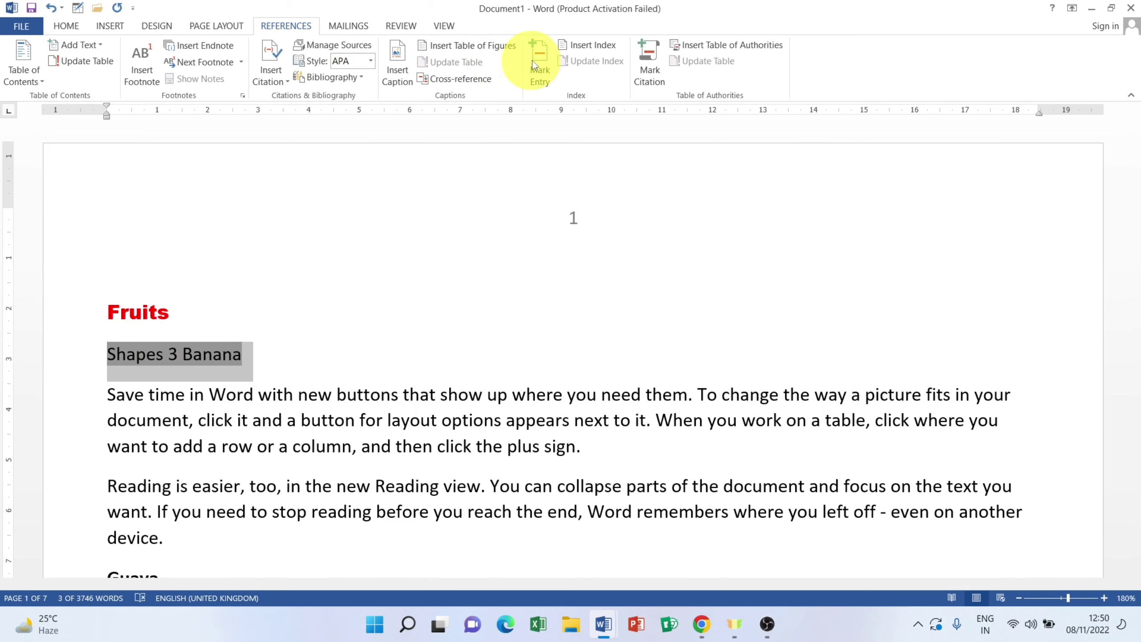
Step: Mark Shapes 3 Banana, Guava and Grapes as XE index entries
{"action": "left_click", "coordinate": [545, 58]}
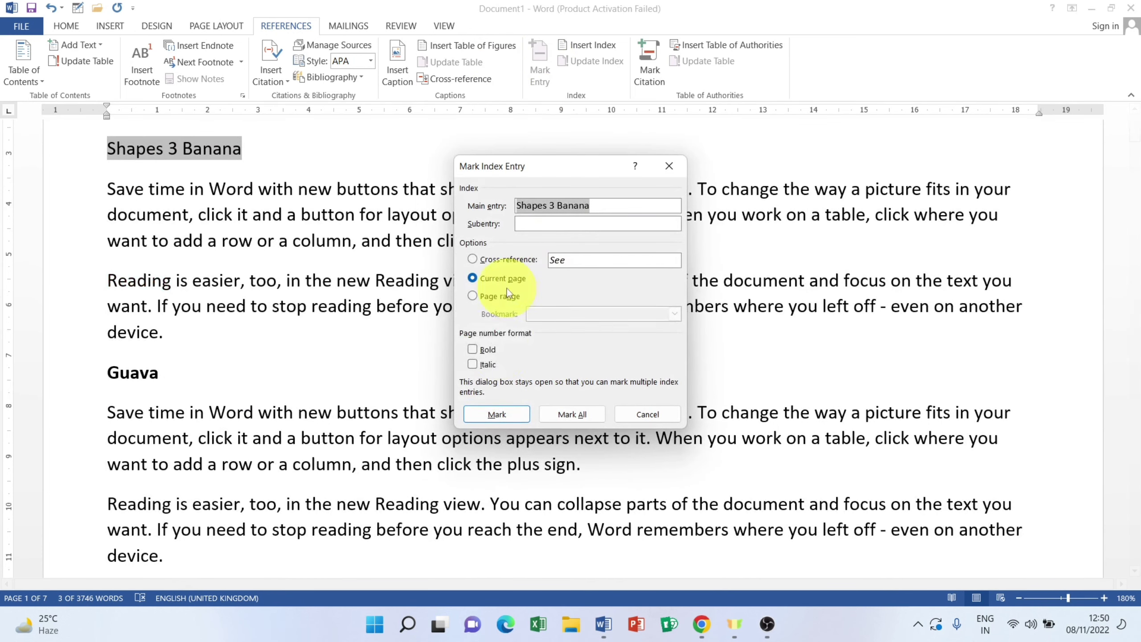
{"action": "left_click", "coordinate": [485, 406]}
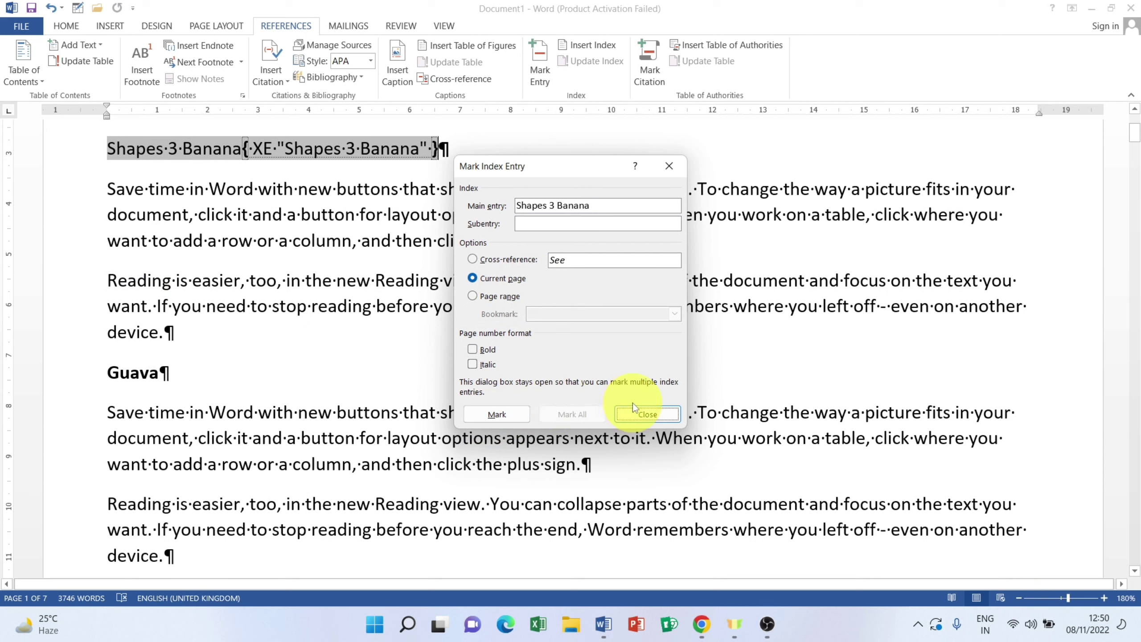
{"action": "left_click", "coordinate": [645, 418]}
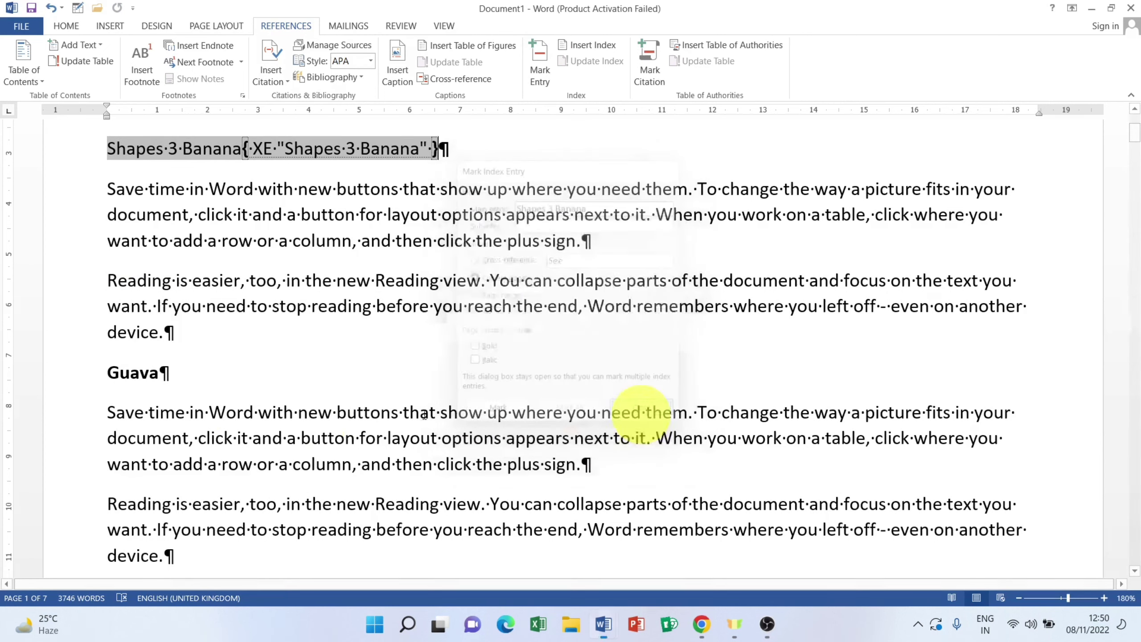
{"action": "left_click", "coordinate": [36, 372]}
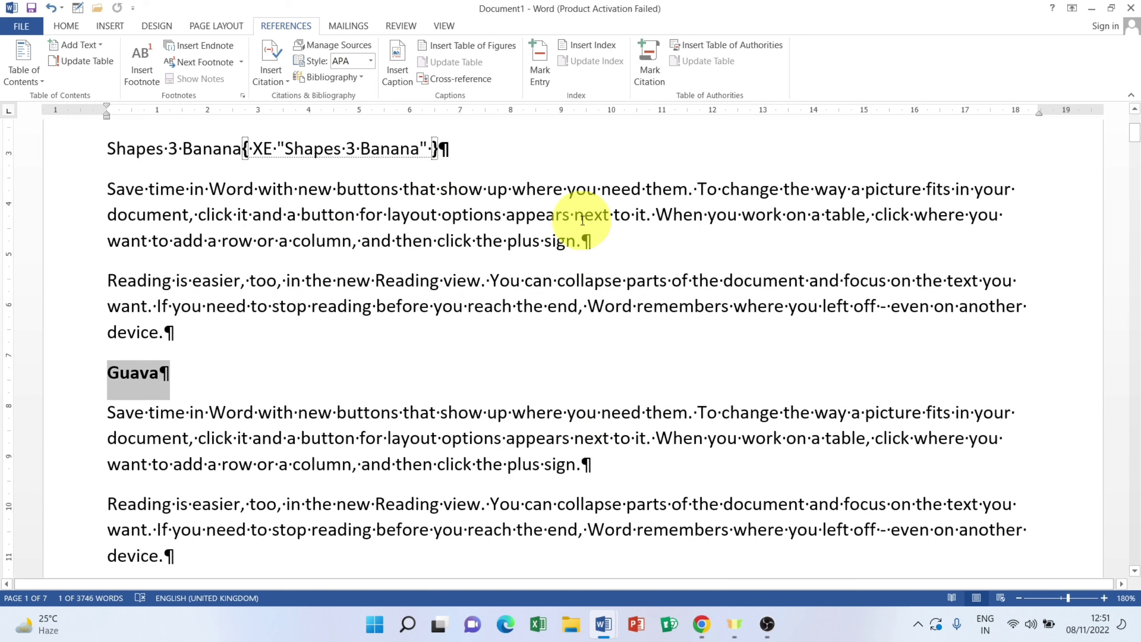
{"action": "left_click", "coordinate": [550, 69]}
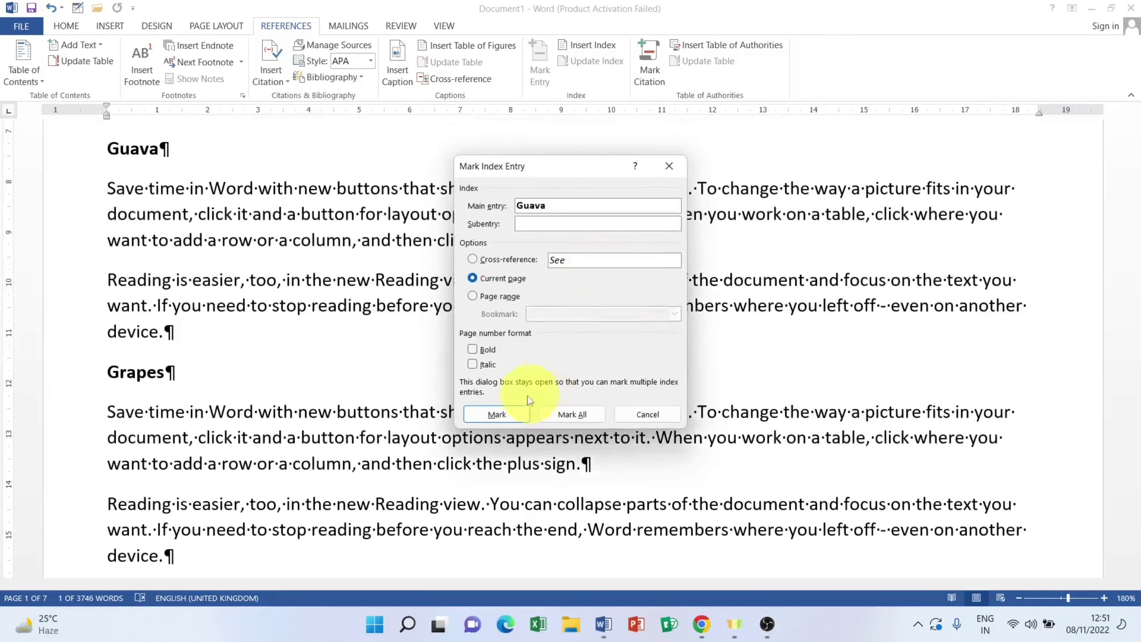
{"action": "left_click", "coordinate": [500, 414]}
{"action": "left_click", "coordinate": [647, 414]}
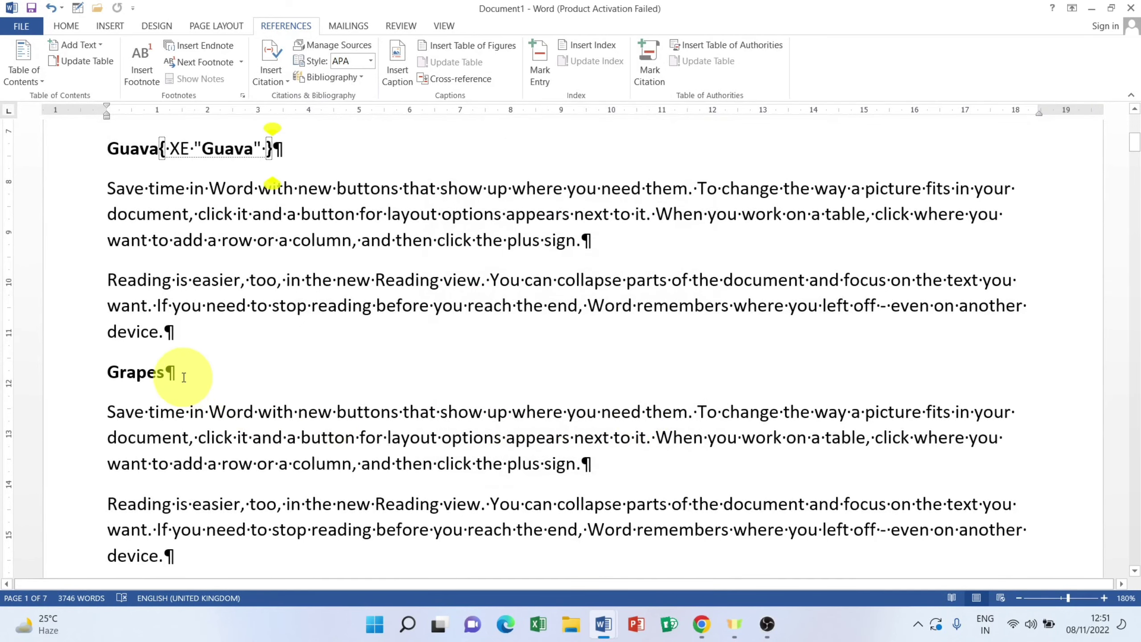
{"action": "left_click", "coordinate": [68, 374]}
{"action": "left_click", "coordinate": [544, 70]}
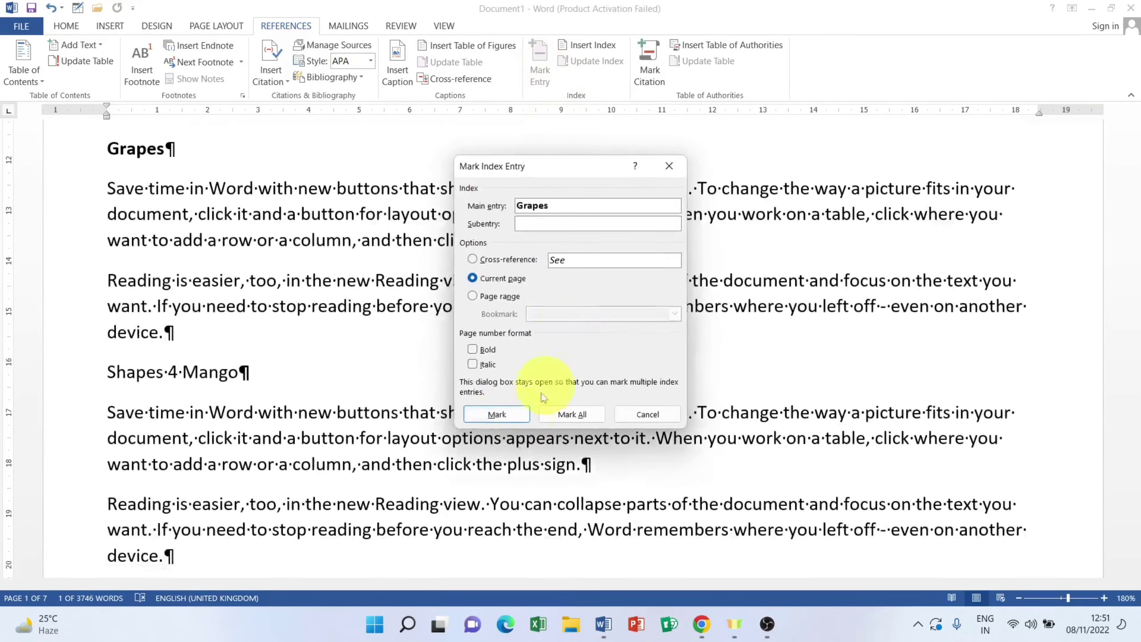
{"action": "left_click", "coordinate": [498, 416]}
{"action": "left_click", "coordinate": [635, 415]}
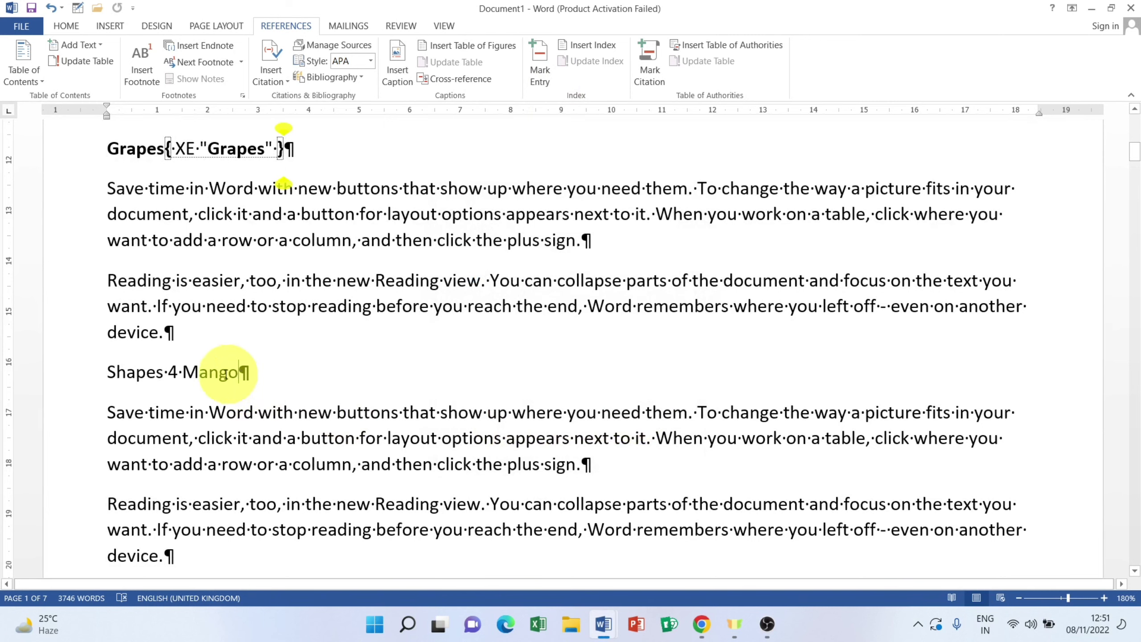
Step: Mark Shapes 4 Mango, Lemon and Apple as XE index entries
{"action": "left_click", "coordinate": [72, 372]}
{"action": "left_click", "coordinate": [539, 69]}
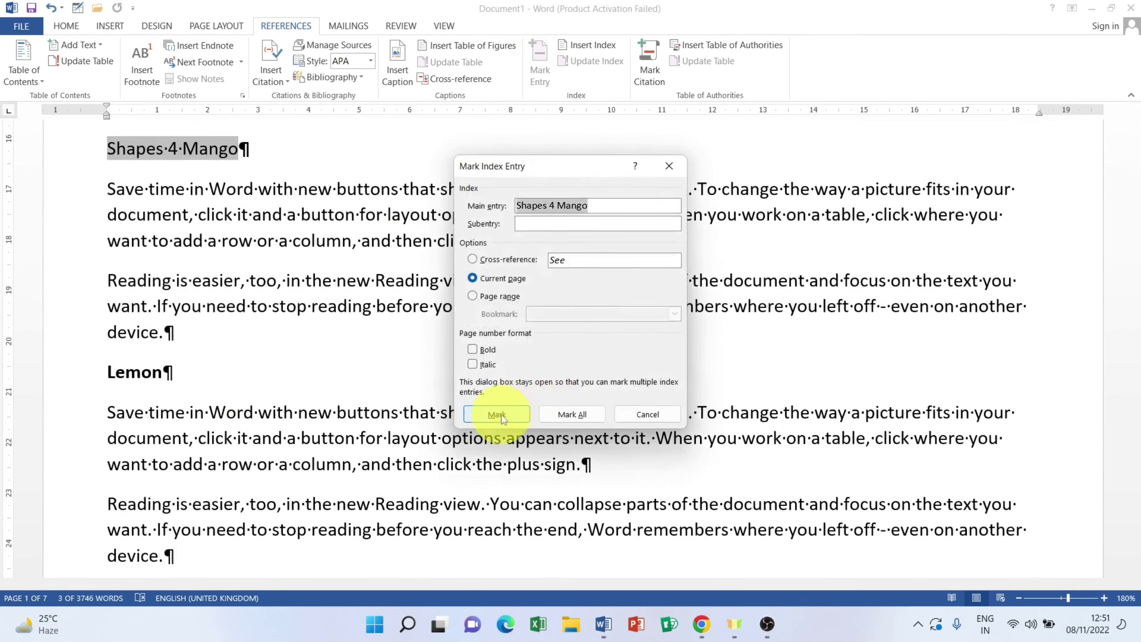
{"action": "left_click", "coordinate": [498, 414]}
{"action": "left_click", "coordinate": [647, 414]}
{"action": "left_click", "coordinate": [37, 371]}
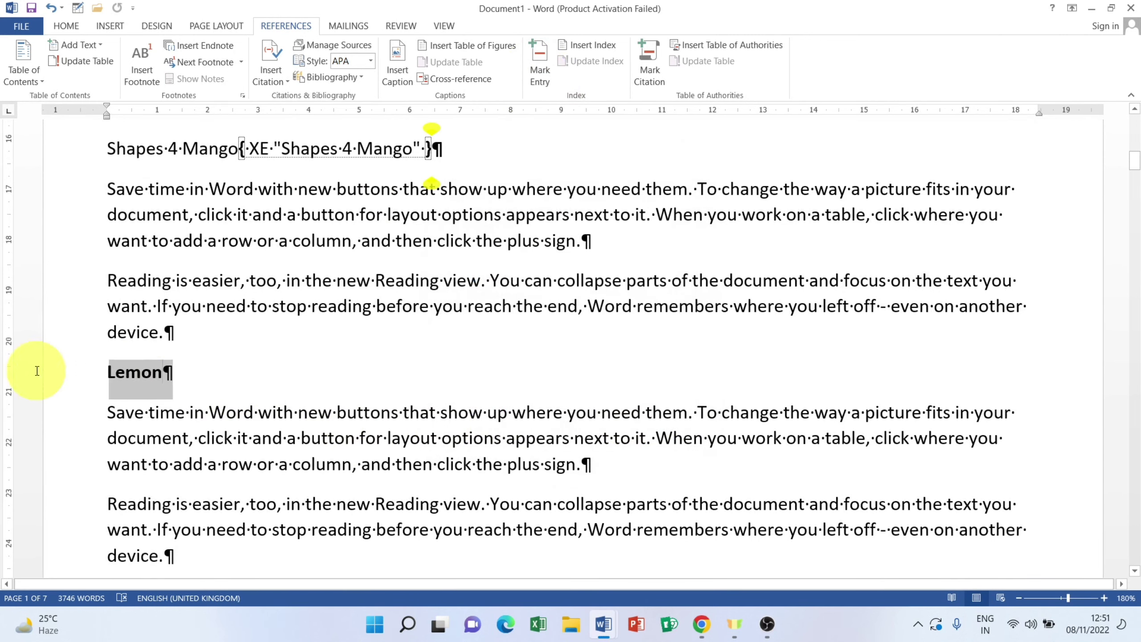
{"action": "left_click", "coordinate": [538, 70]}
{"action": "left_click", "coordinate": [517, 414]}
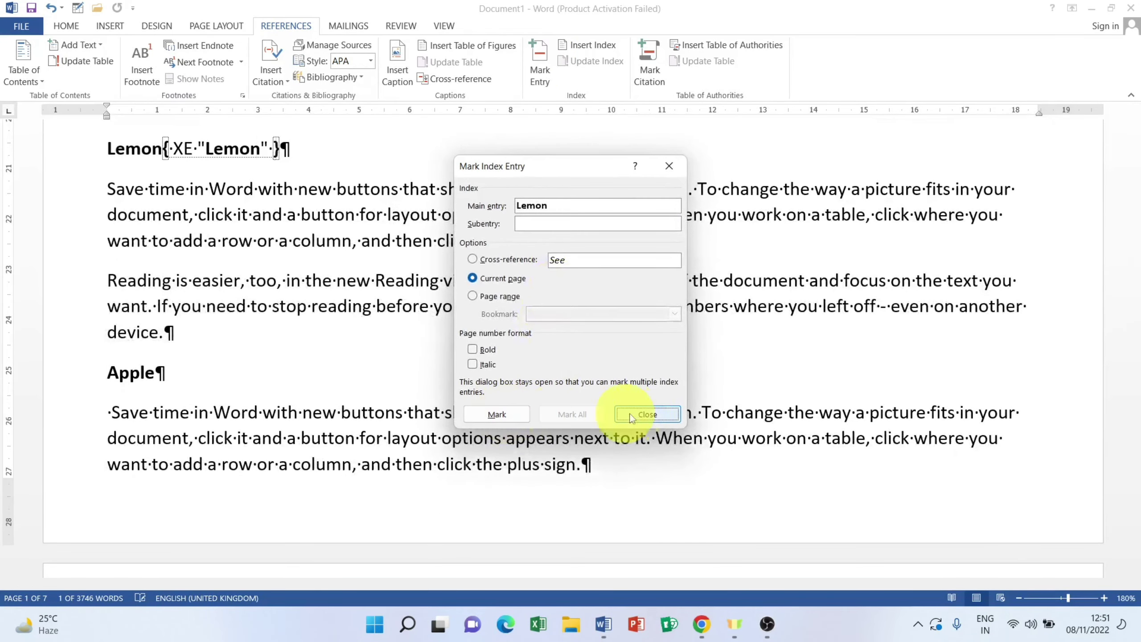
{"action": "left_click", "coordinate": [632, 417]}
{"action": "left_click", "coordinate": [40, 377]}
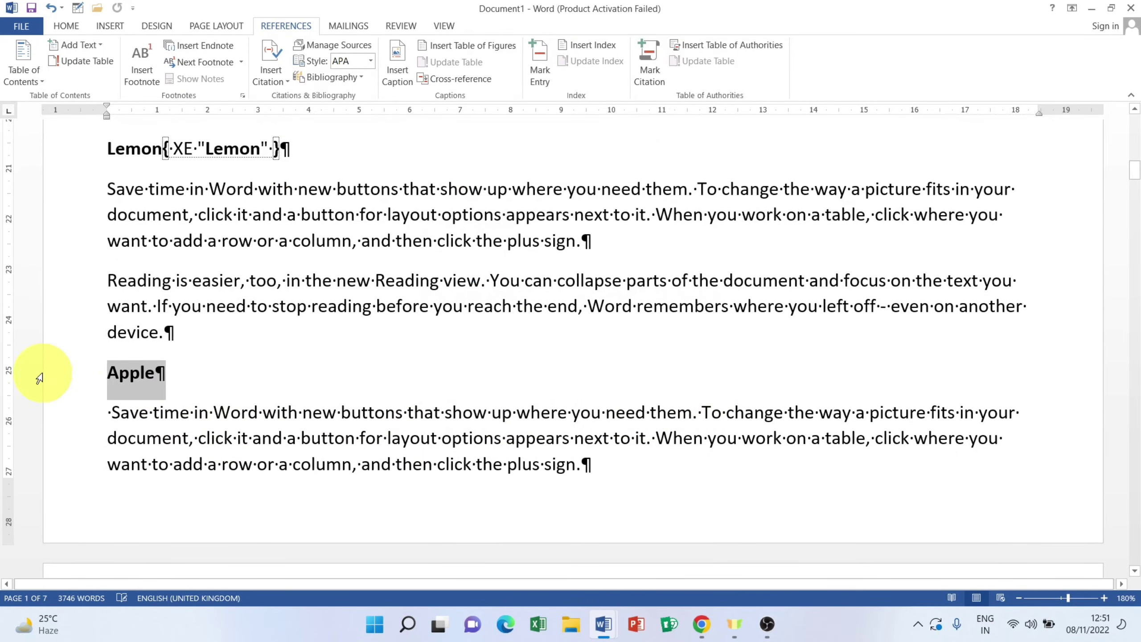
{"action": "left_click", "coordinate": [539, 69]}
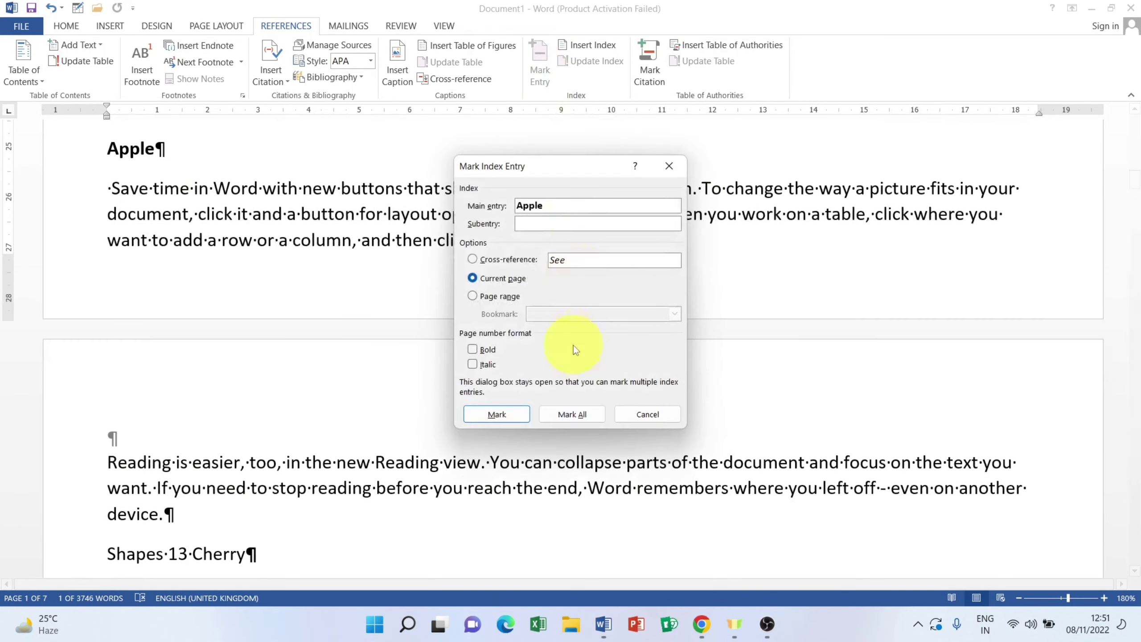
{"action": "left_click", "coordinate": [504, 412]}
{"action": "left_click", "coordinate": [640, 414]}
{"action": "scroll", "coordinate": [281, 357], "scroll_direction": "down", "scroll_amount": 5}
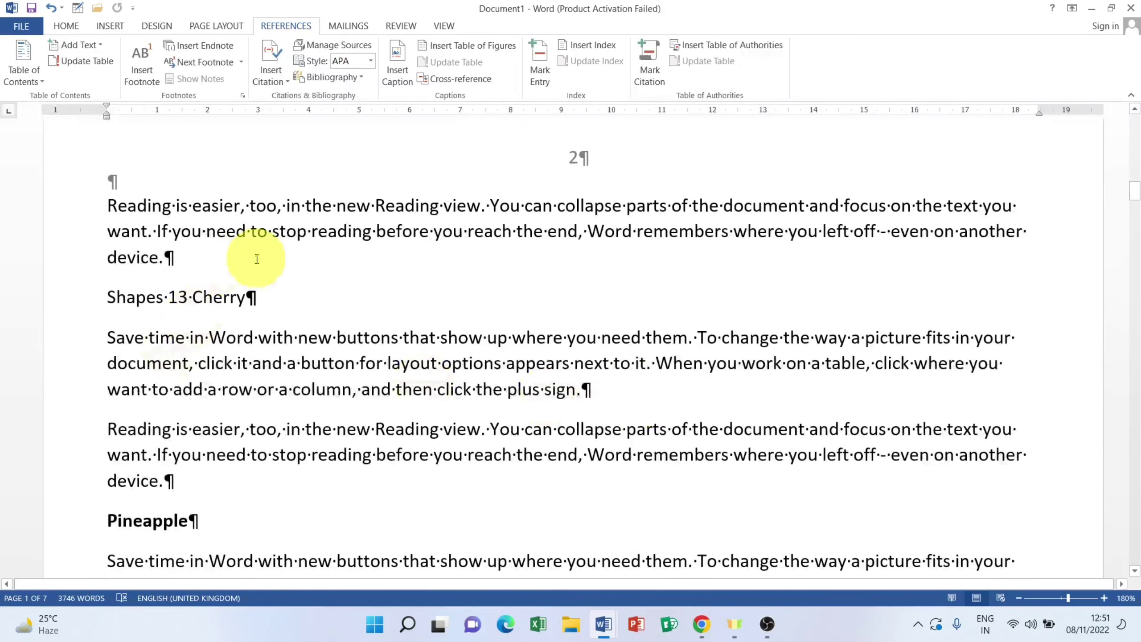
Step: Mark the Shapes 13 Cherry, Pineapple and Orange headings as XE index entries
{"action": "left_click_drag", "start_coordinate": [253, 297], "coordinate": [108, 297]}
{"action": "left_click", "coordinate": [539, 70]}
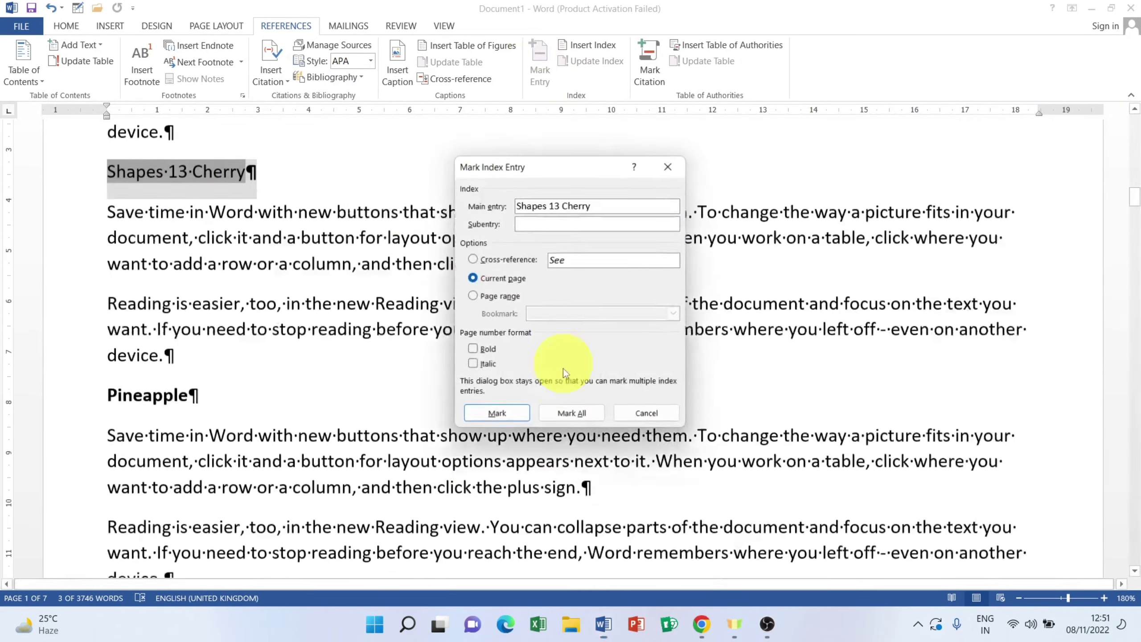
{"action": "left_click", "coordinate": [498, 412]}
{"action": "left_click", "coordinate": [646, 412]}
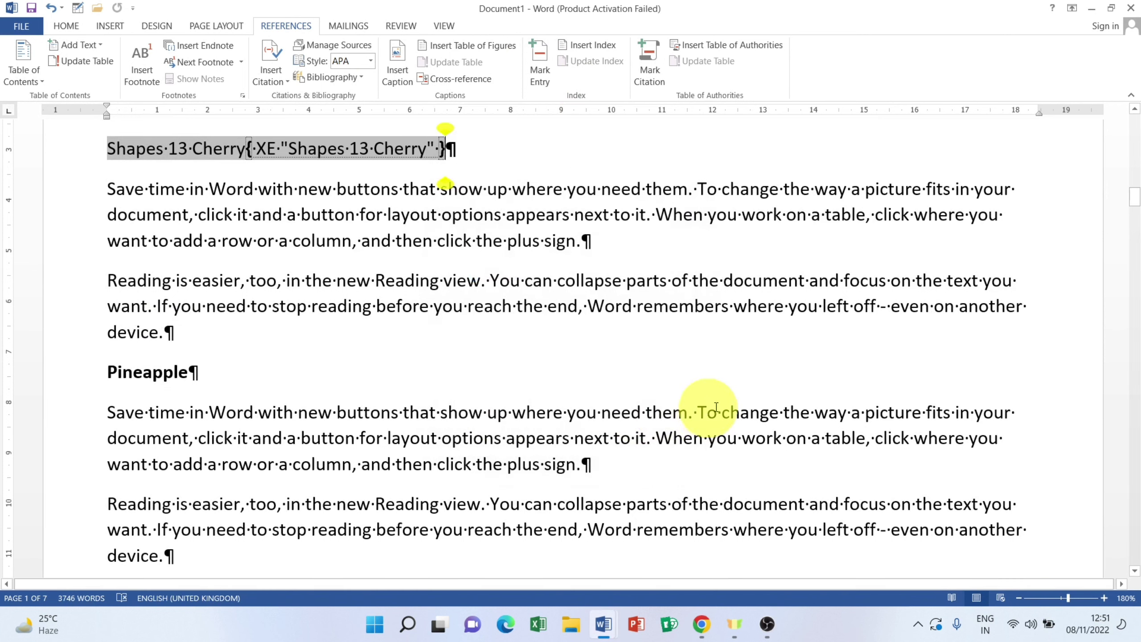
{"action": "left_click_drag", "start_coordinate": [198, 374], "coordinate": [111, 356]}
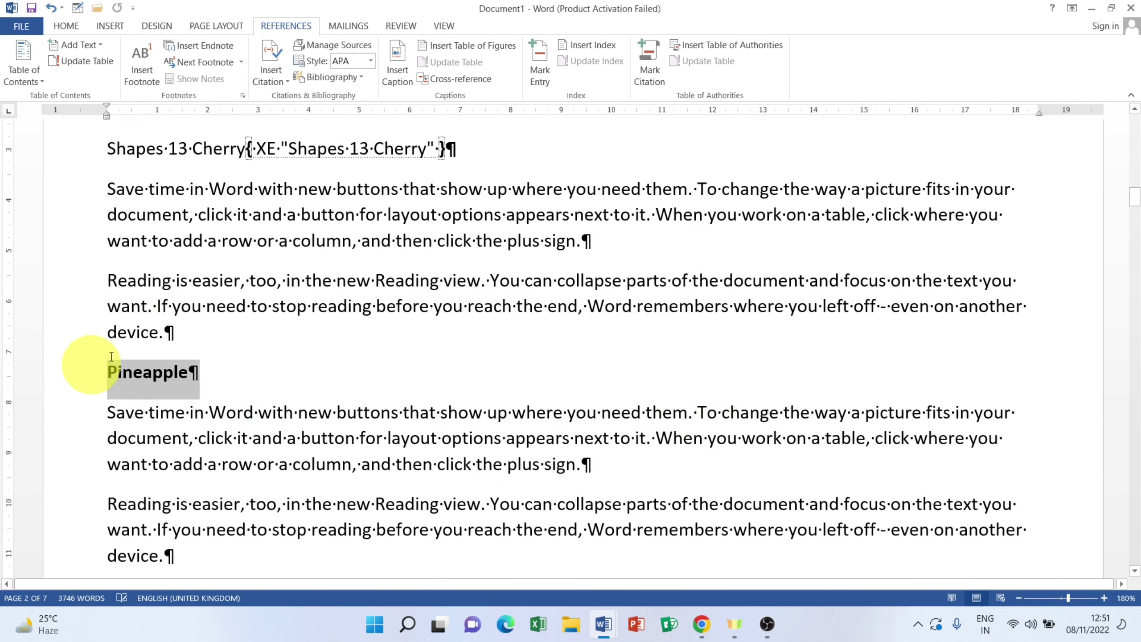
{"action": "left_click", "coordinate": [537, 70]}
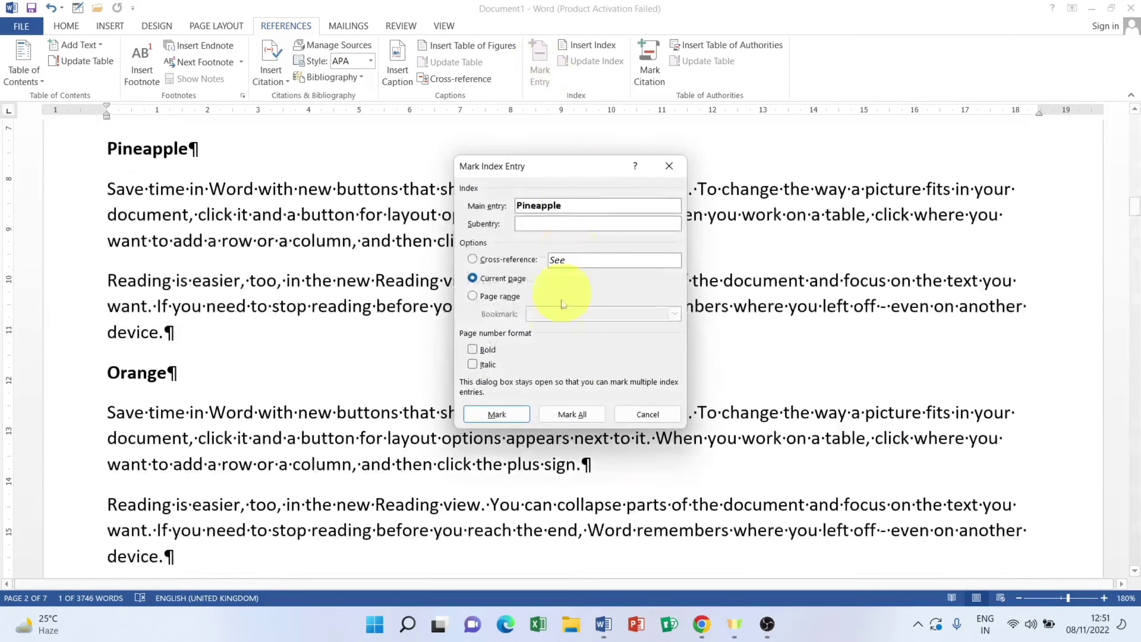
{"action": "left_click", "coordinate": [499, 415]}
{"action": "left_click", "coordinate": [650, 415]}
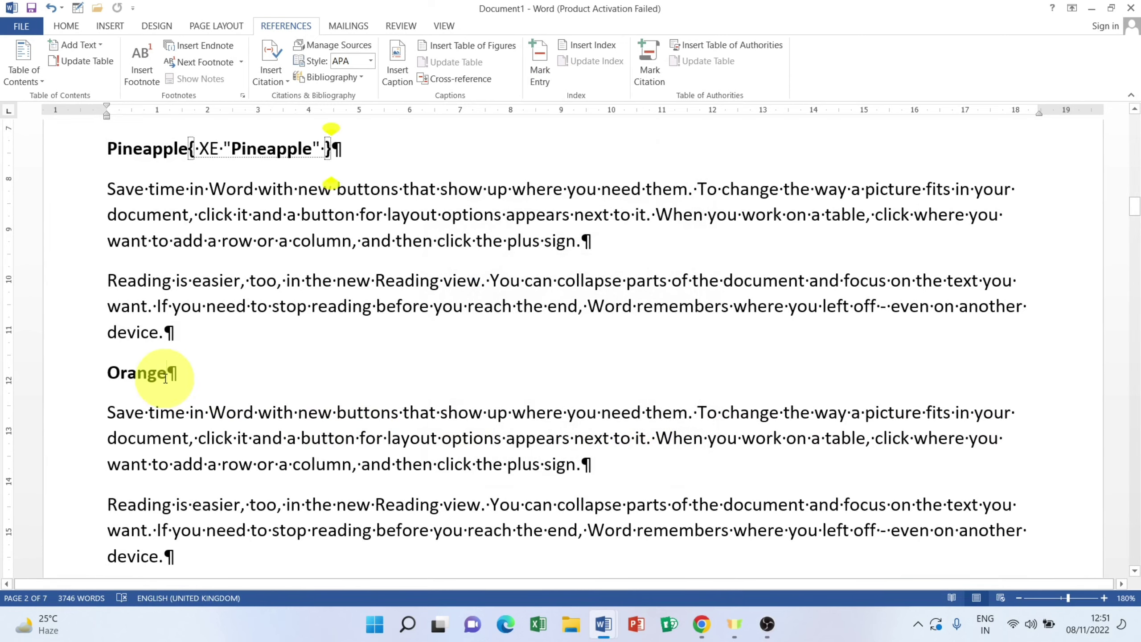
{"action": "left_click", "coordinate": [67, 373]}
{"action": "left_click", "coordinate": [542, 59]}
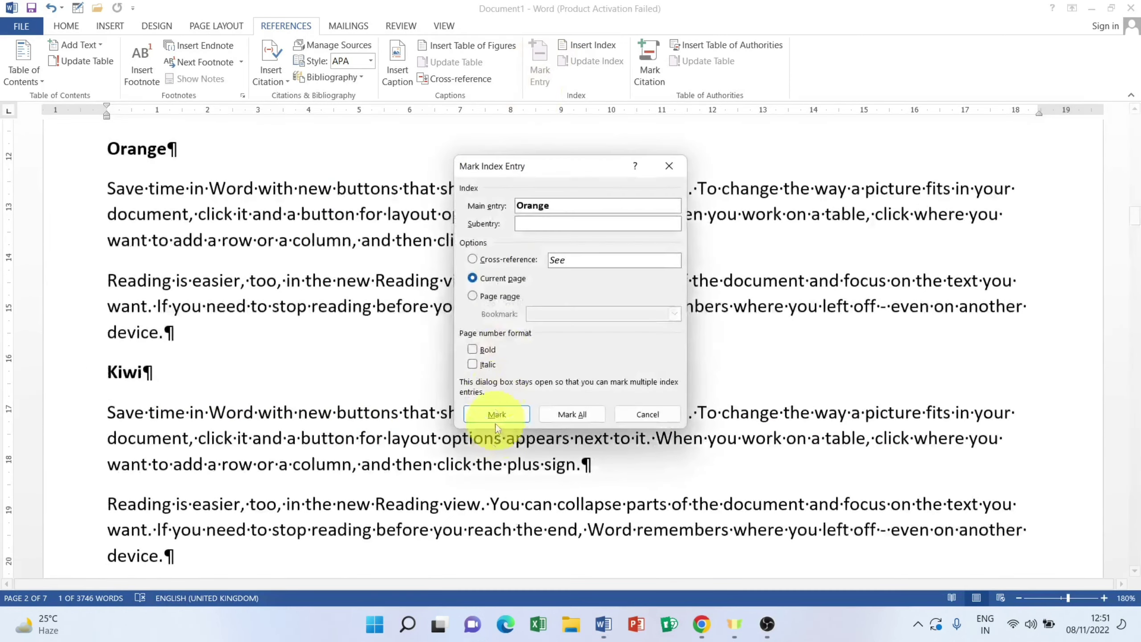
{"action": "left_click", "coordinate": [498, 414]}
{"action": "left_click", "coordinate": [647, 413]}
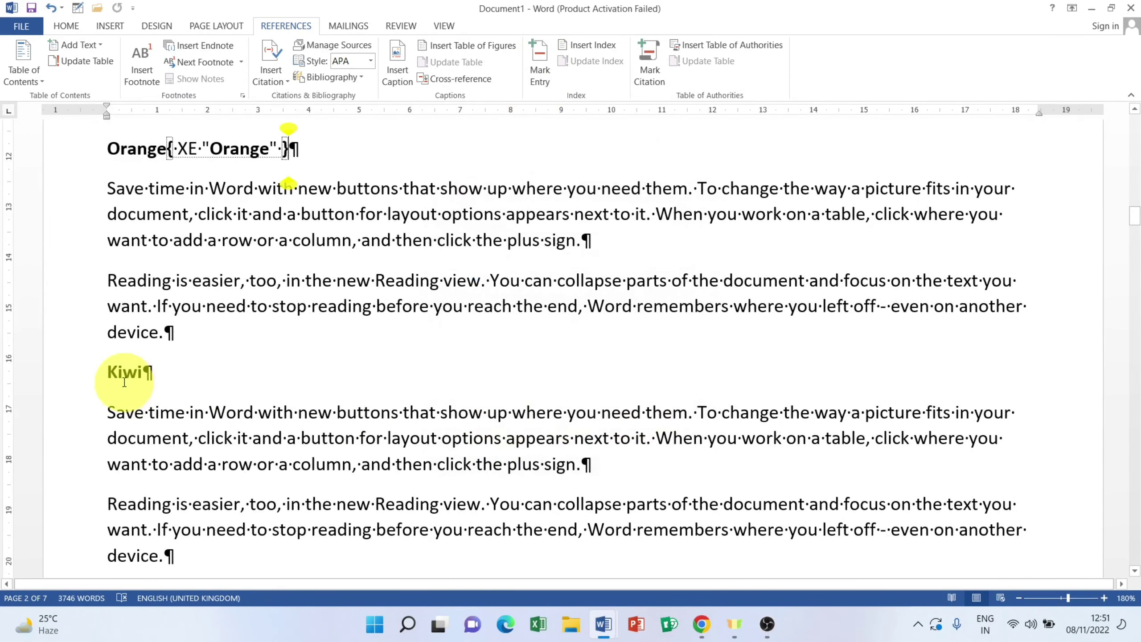
Step: Mark the Kiwi, Coriander and Onion headings as XE index entries
{"action": "left_click_drag", "start_coordinate": [153, 372], "coordinate": [51, 369]}
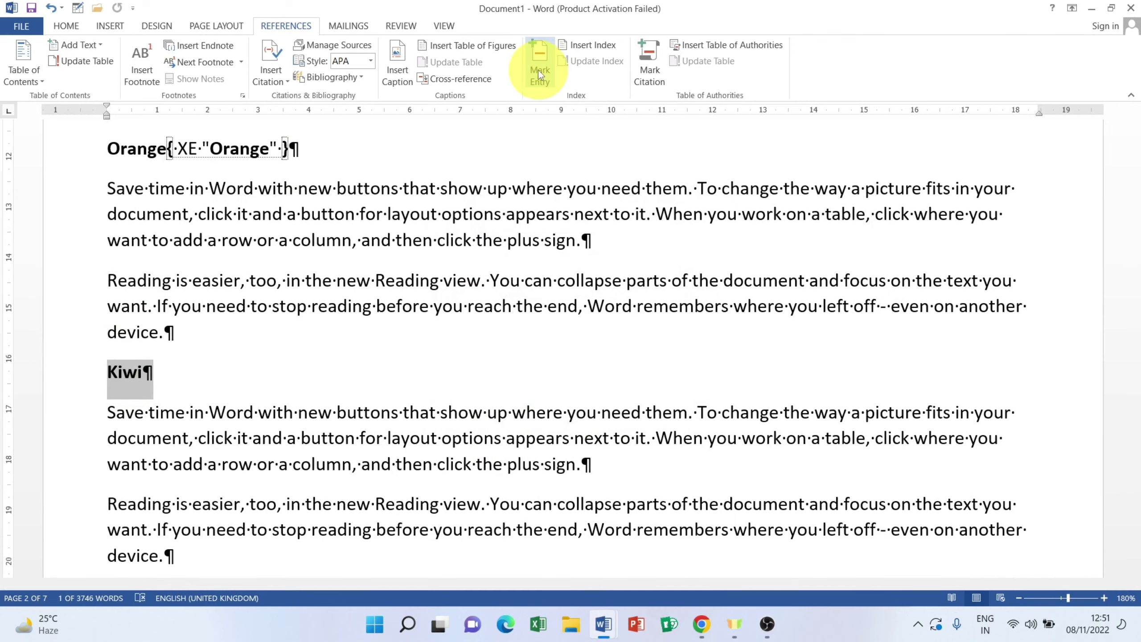
{"action": "left_click", "coordinate": [538, 69]}
{"action": "left_click", "coordinate": [498, 415]}
{"action": "left_click", "coordinate": [647, 414]}
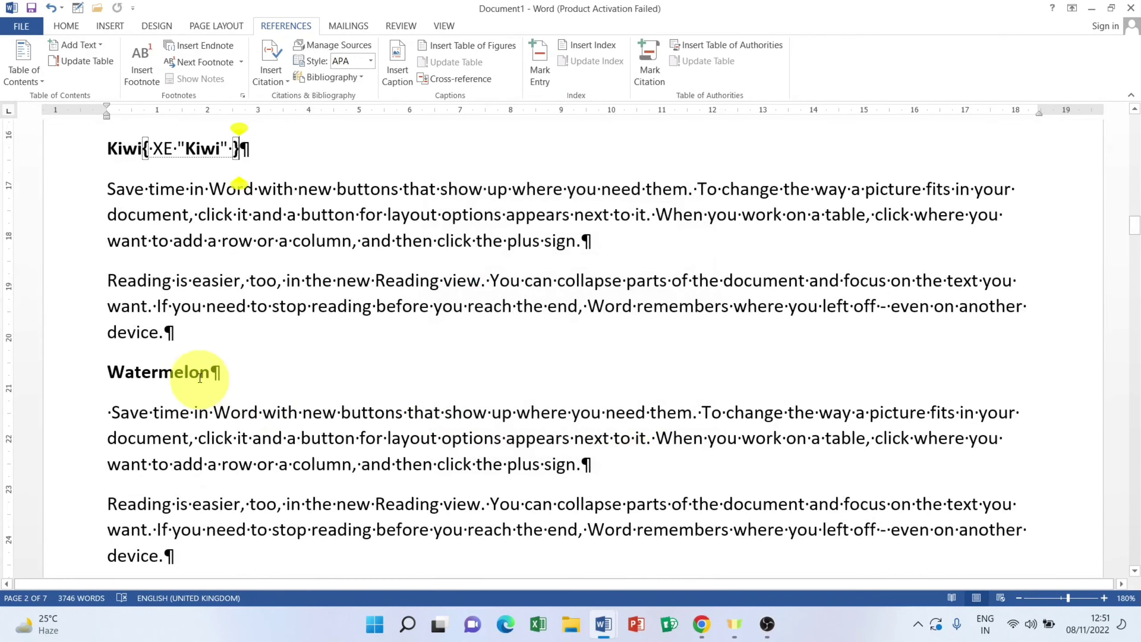
{"action": "left_click_drag", "start_coordinate": [196, 372], "coordinate": [69, 375]}
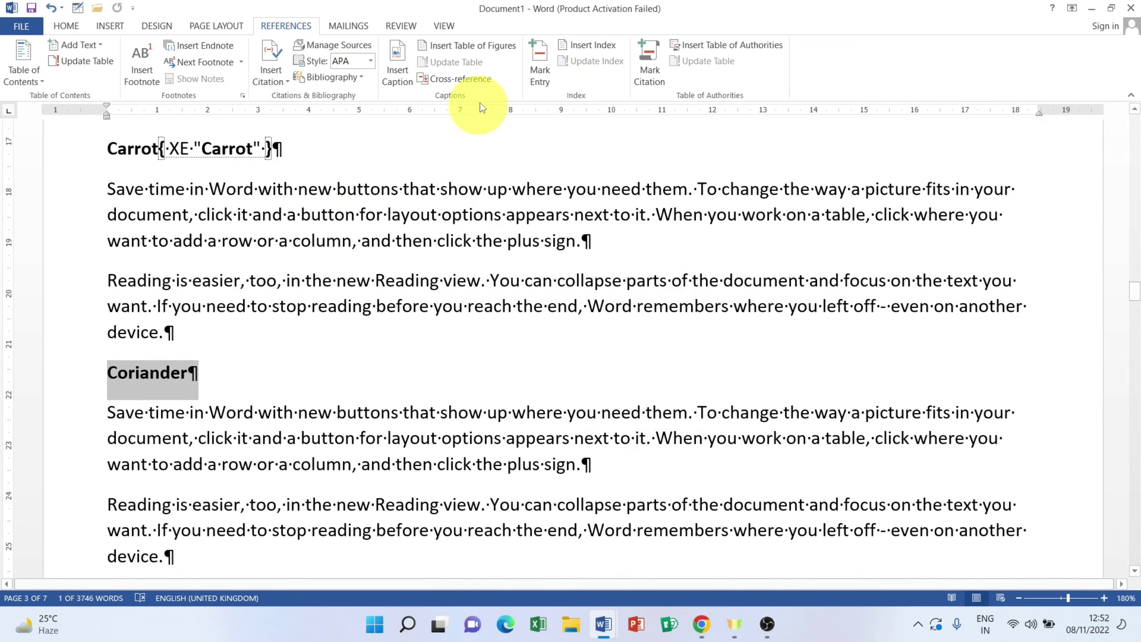
{"action": "left_click", "coordinate": [539, 67]}
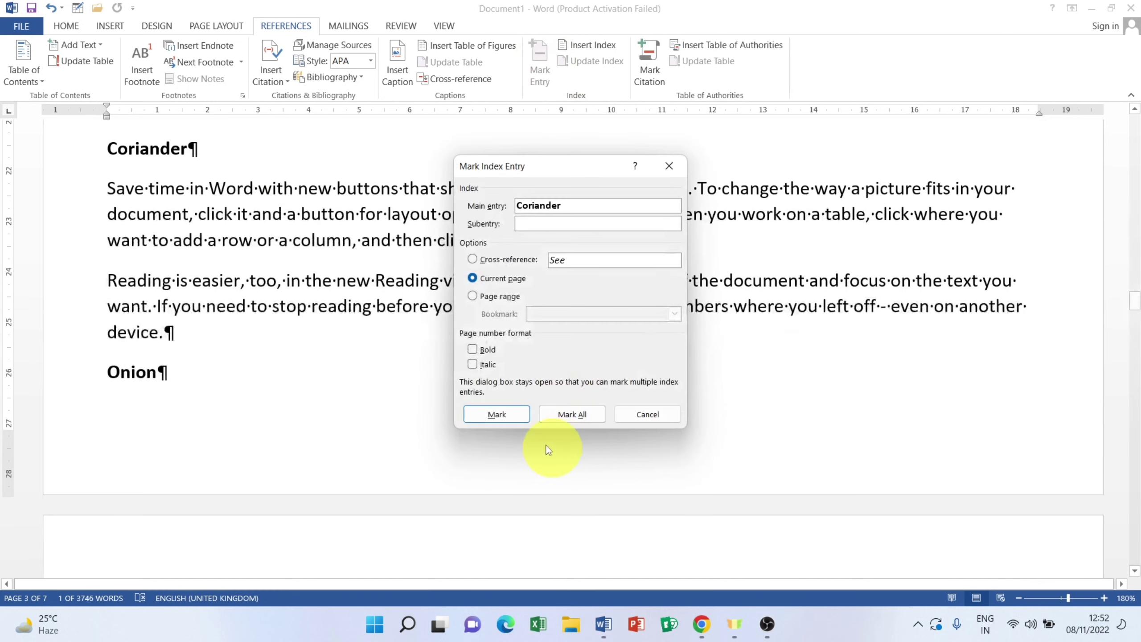
{"action": "left_click", "coordinate": [497, 414]}
{"action": "left_click", "coordinate": [648, 414]}
{"action": "left_click_drag", "start_coordinate": [167, 373], "coordinate": [8, 378]}
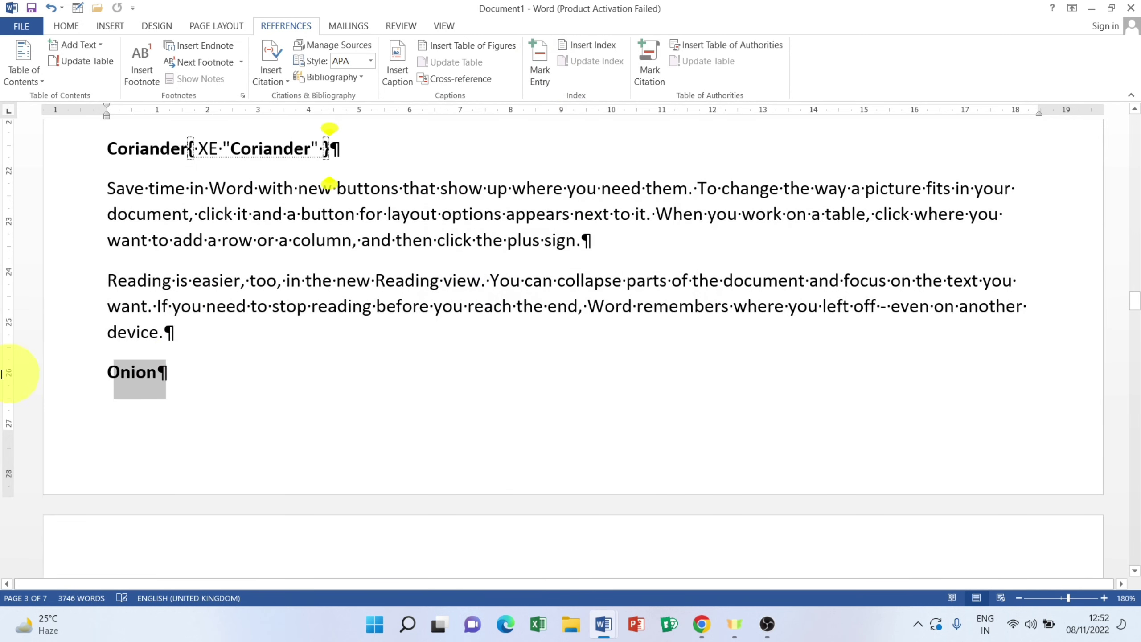
{"action": "left_click", "coordinate": [541, 65]}
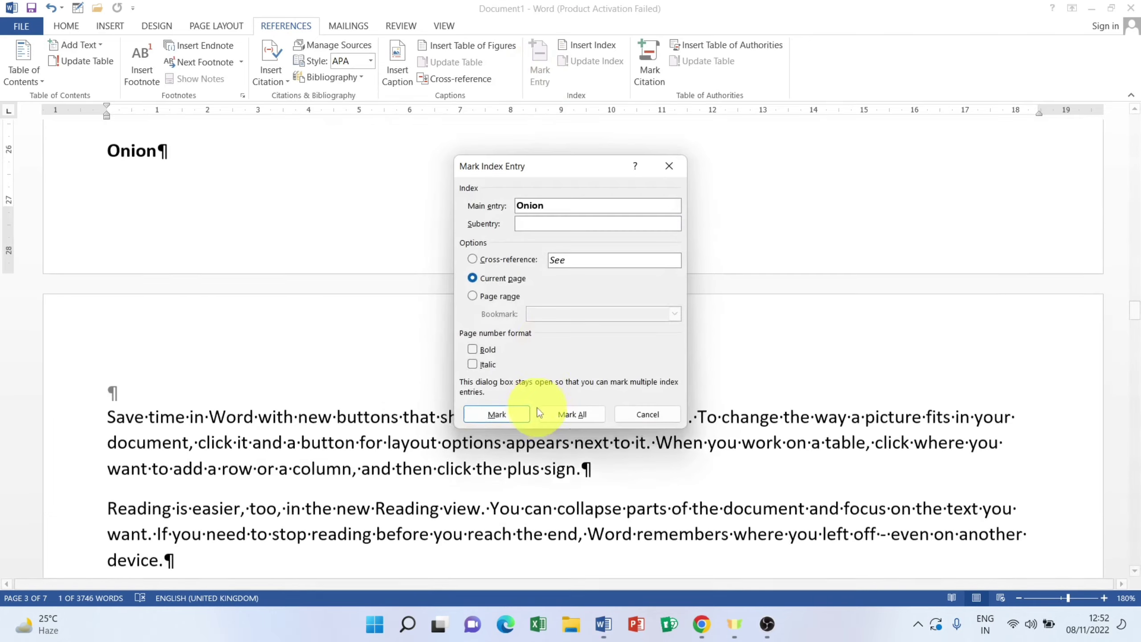
{"action": "left_click", "coordinate": [499, 414]}
{"action": "left_click", "coordinate": [648, 414]}
{"action": "scroll", "coordinate": [197, 458], "scroll_direction": "down", "scroll_amount": 3}
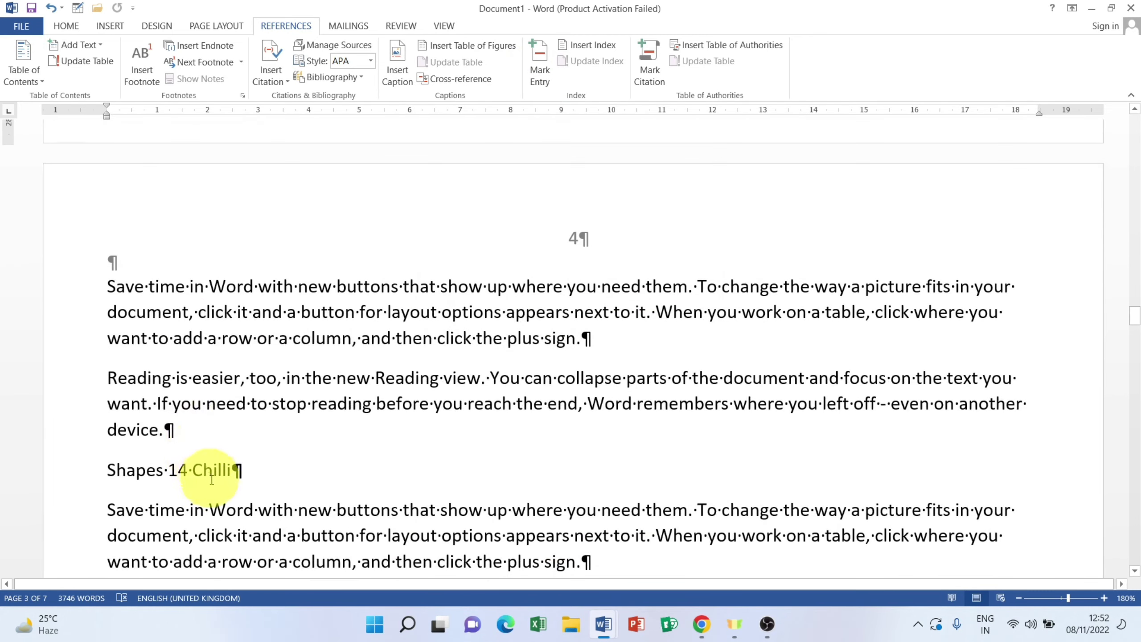
Step: Mark the Shapes 14 Chilli, Radish and Peas headings as XE index entries
{"action": "left_click_drag", "start_coordinate": [233, 470], "coordinate": [65, 475]}
{"action": "left_click", "coordinate": [541, 67]}
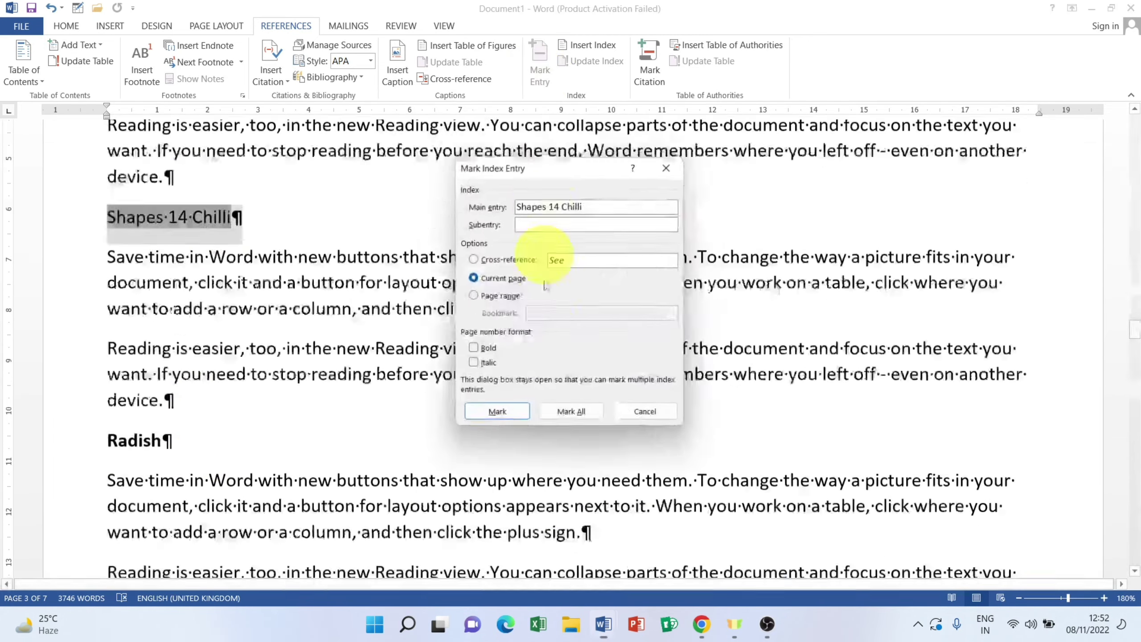
{"action": "left_click", "coordinate": [495, 414]}
{"action": "left_click", "coordinate": [642, 417]}
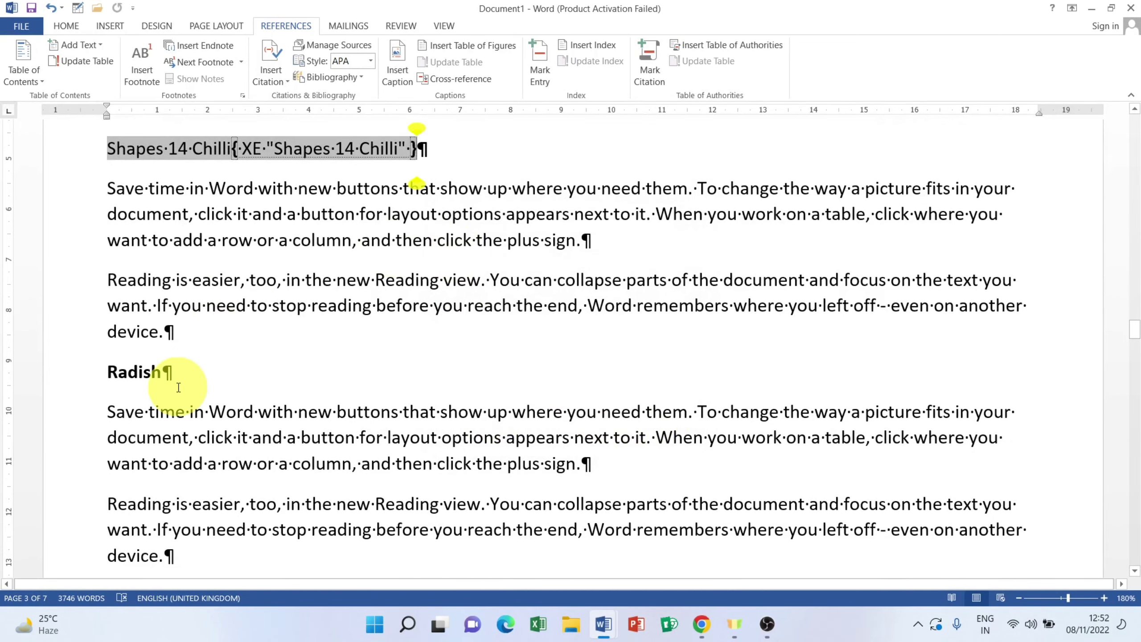
{"action": "left_click", "coordinate": [162, 375]}
{"action": "left_click_drag", "start_coordinate": [91, 377], "coordinate": [88, 377]}
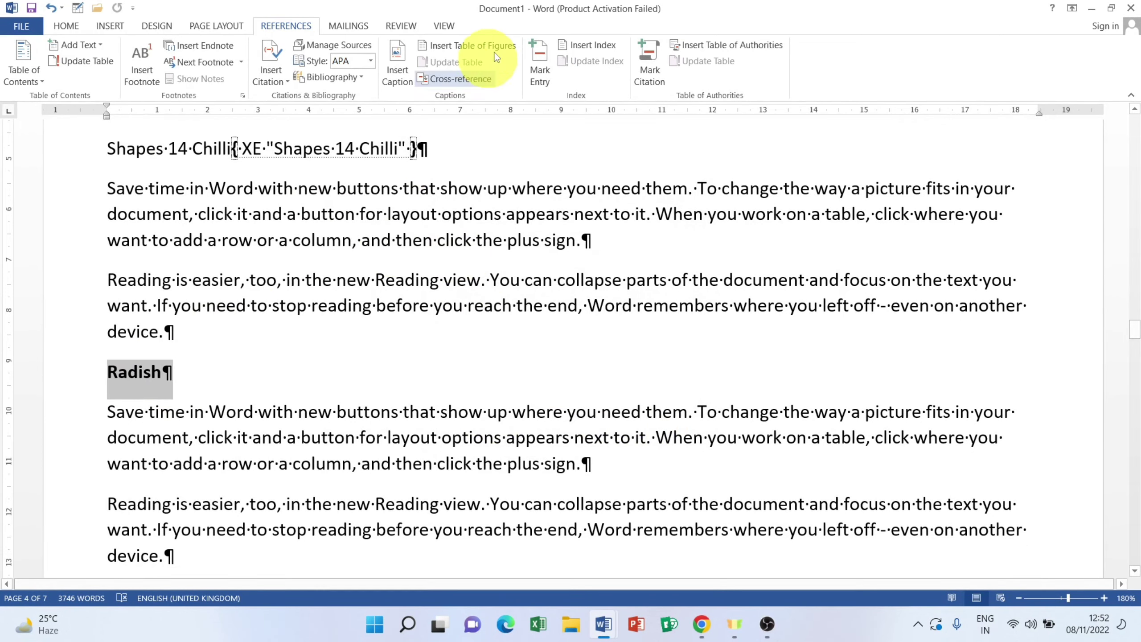
{"action": "left_click", "coordinate": [545, 66]}
{"action": "left_click", "coordinate": [496, 414]}
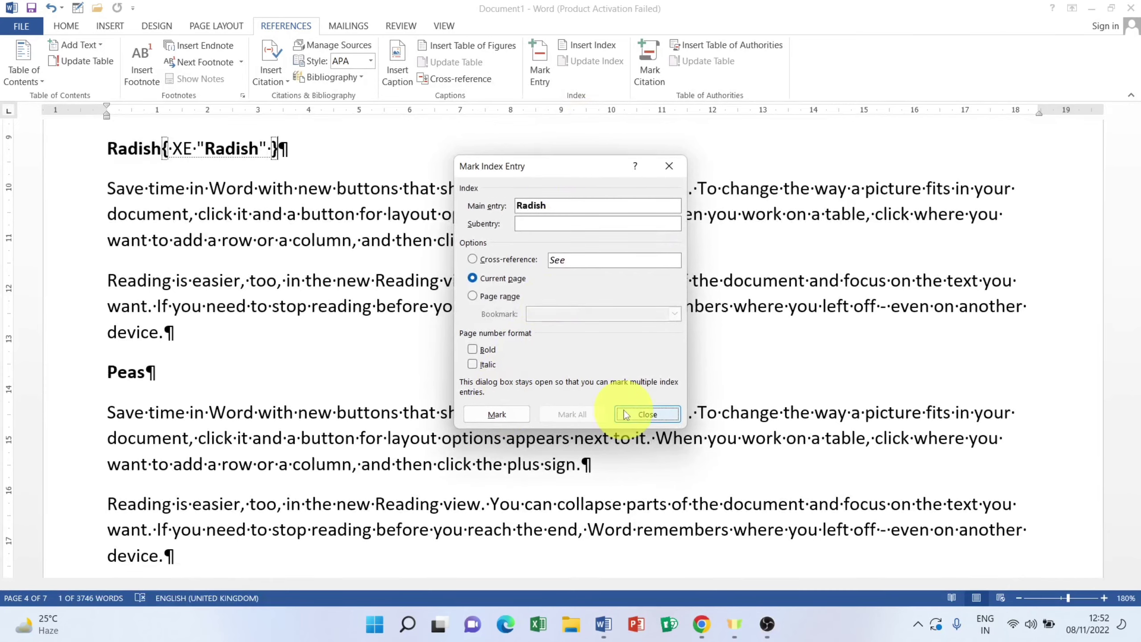
{"action": "left_click", "coordinate": [626, 414]}
{"action": "scroll", "coordinate": [225, 211], "scroll_direction": "down", "scroll_amount": 3}
{"action": "left_click_drag", "start_coordinate": [157, 183], "coordinate": [1, 178]}
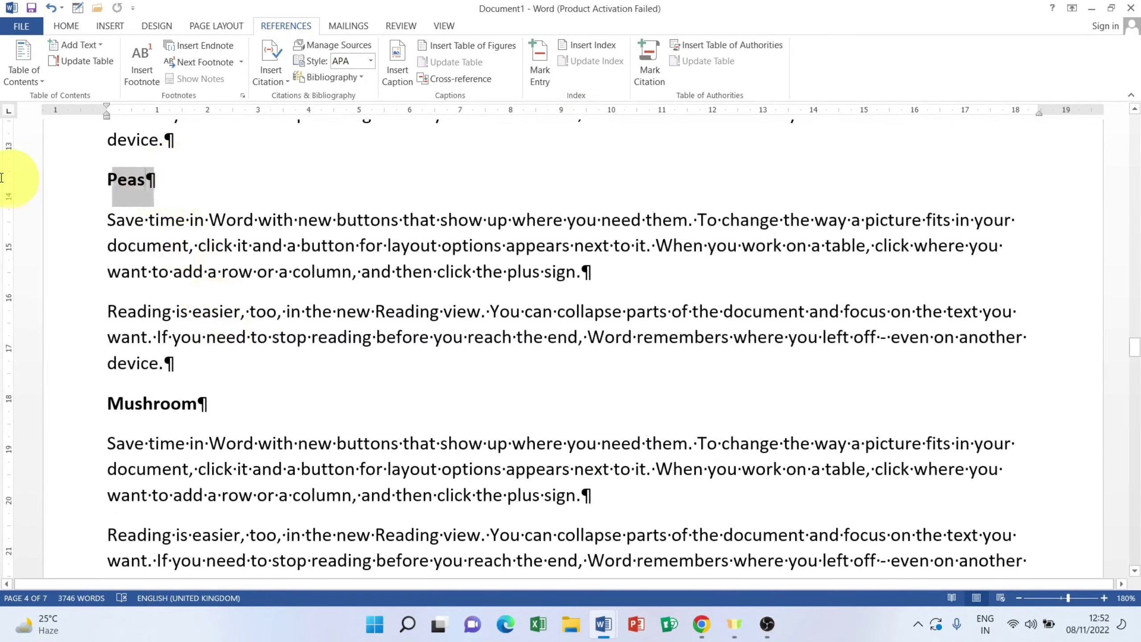
{"action": "left_click", "coordinate": [543, 66]}
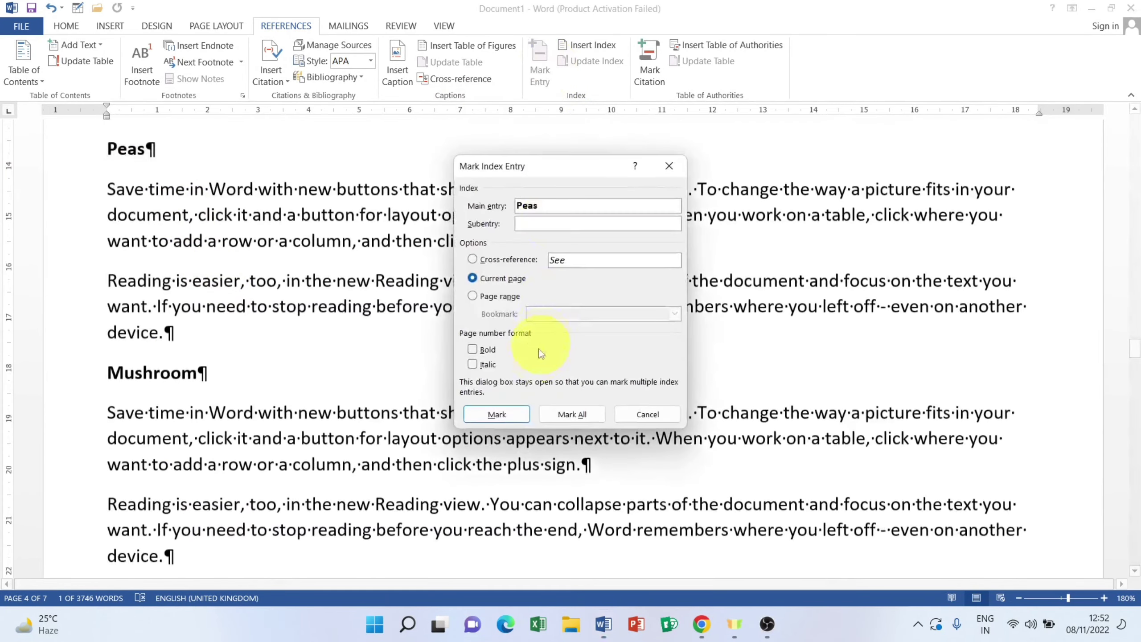
{"action": "left_click", "coordinate": [496, 414]}
{"action": "left_click", "coordinate": [636, 410]}
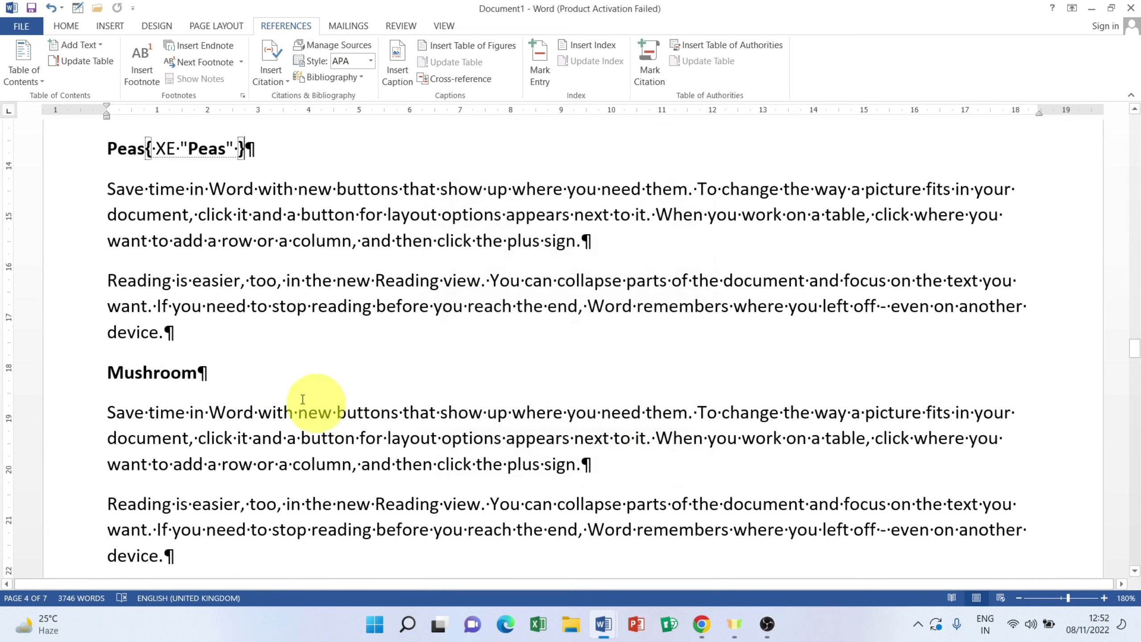
Step: Mark the Mushroom, Shapes 9 Ginger and Broccoli headings as XE index entries
{"action": "left_click_drag", "start_coordinate": [202, 376], "coordinate": [9, 377]}
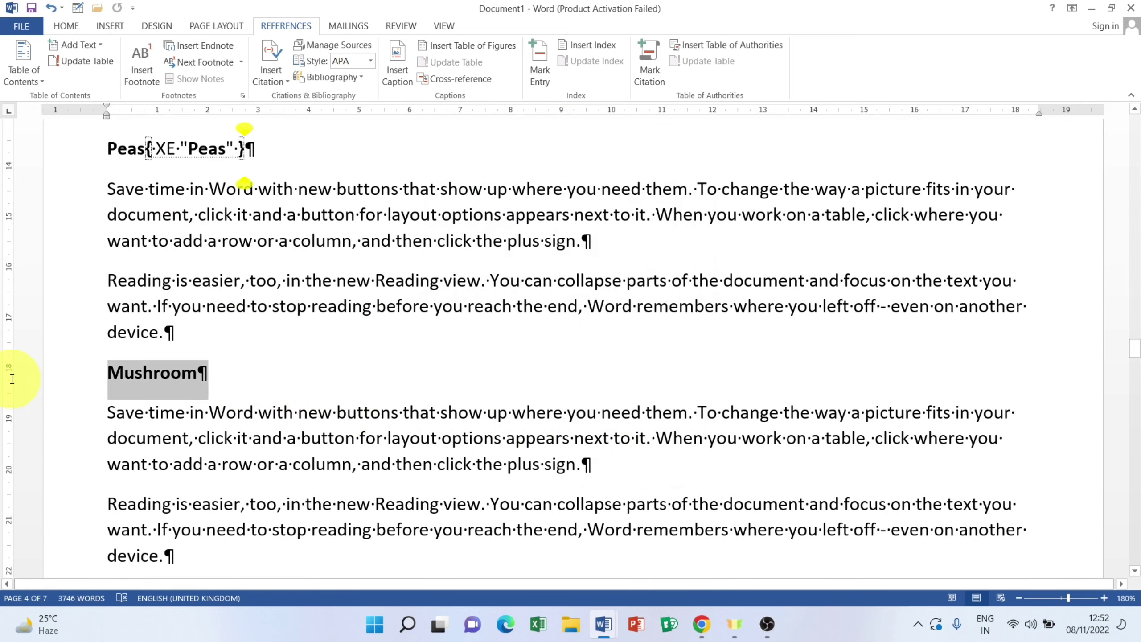
{"action": "left_click", "coordinate": [538, 67]}
{"action": "left_click", "coordinate": [493, 416]}
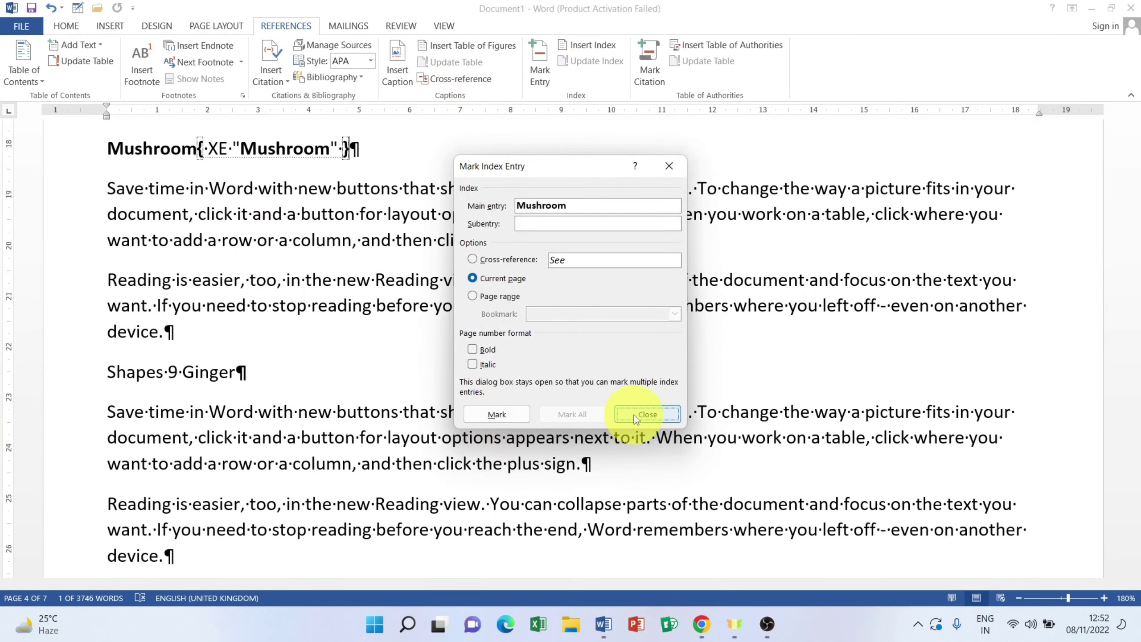
{"action": "left_click", "coordinate": [634, 414]}
{"action": "left_click_drag", "start_coordinate": [233, 376], "coordinate": [51, 371]}
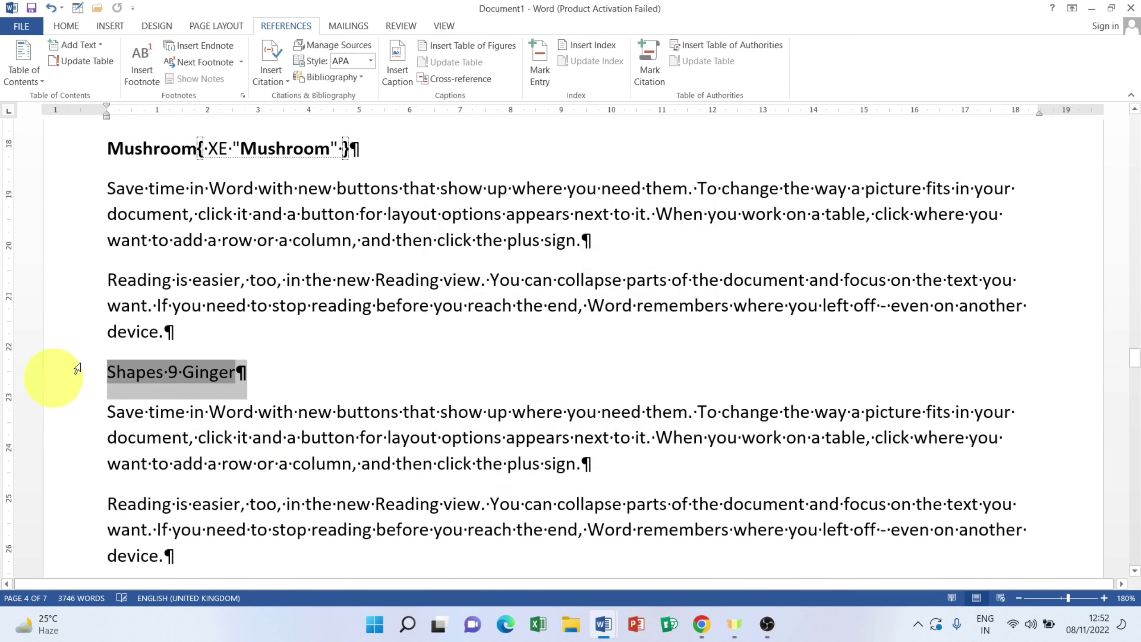
{"action": "left_click", "coordinate": [541, 67]}
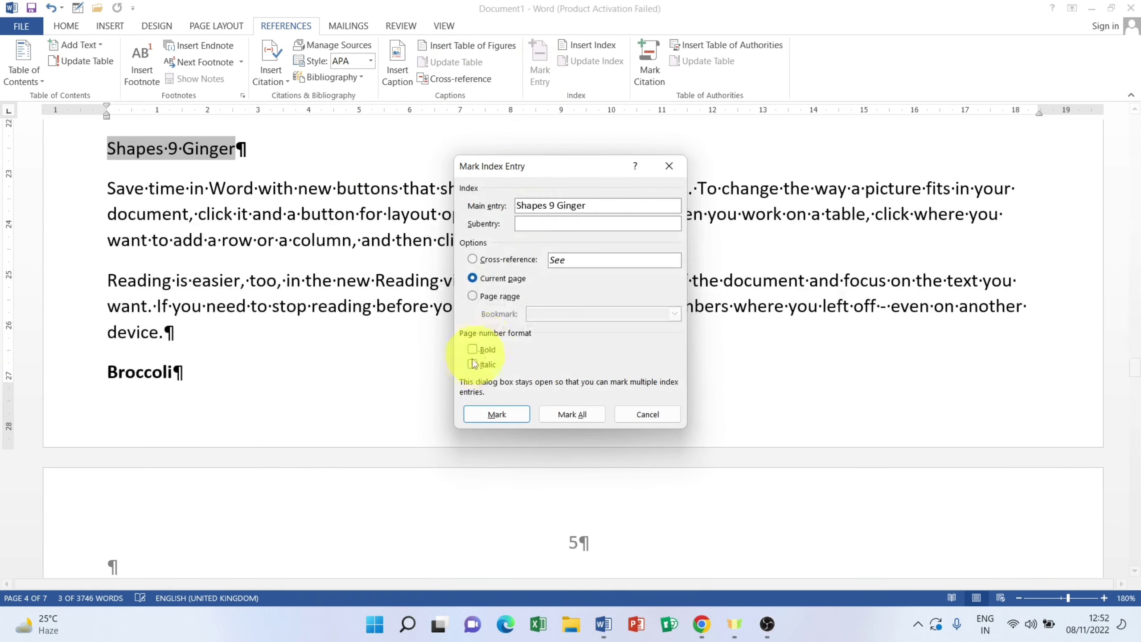
{"action": "left_click", "coordinate": [495, 413]}
{"action": "left_click", "coordinate": [647, 414]}
{"action": "left_click_drag", "start_coordinate": [178, 375], "coordinate": [56, 375]}
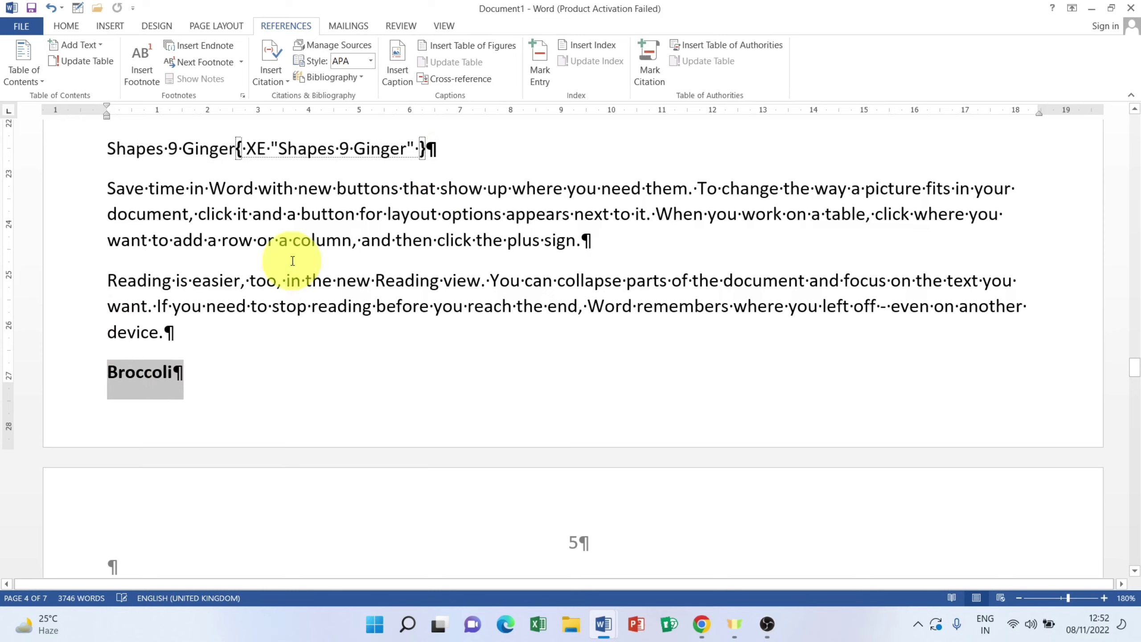
{"action": "left_click", "coordinate": [541, 68]}
{"action": "left_click", "coordinate": [497, 414]}
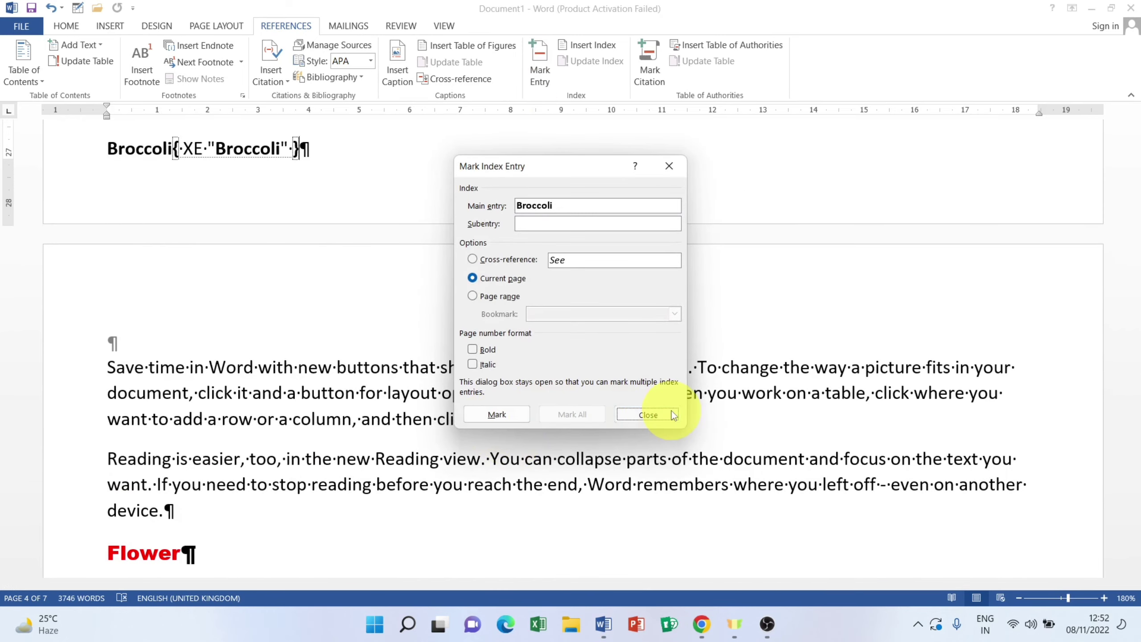
{"action": "left_click", "coordinate": [647, 414]}
{"action": "scroll", "coordinate": [324, 467], "scroll_direction": "down", "scroll_amount": 6}
Step: Mark the Shapes 5 Rose, Shapes 1 Lotus and Jasmine headings as XE index entries
{"action": "left_click_drag", "start_coordinate": [223, 273], "coordinate": [64, 278]}
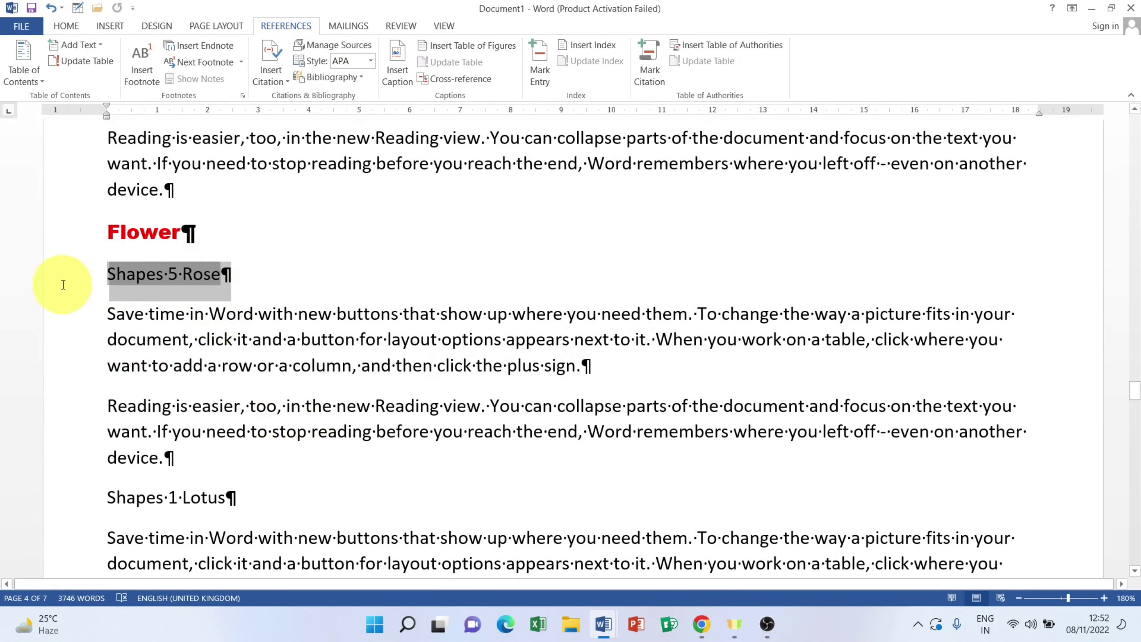
{"action": "left_click", "coordinate": [540, 67]}
{"action": "left_click", "coordinate": [516, 414]}
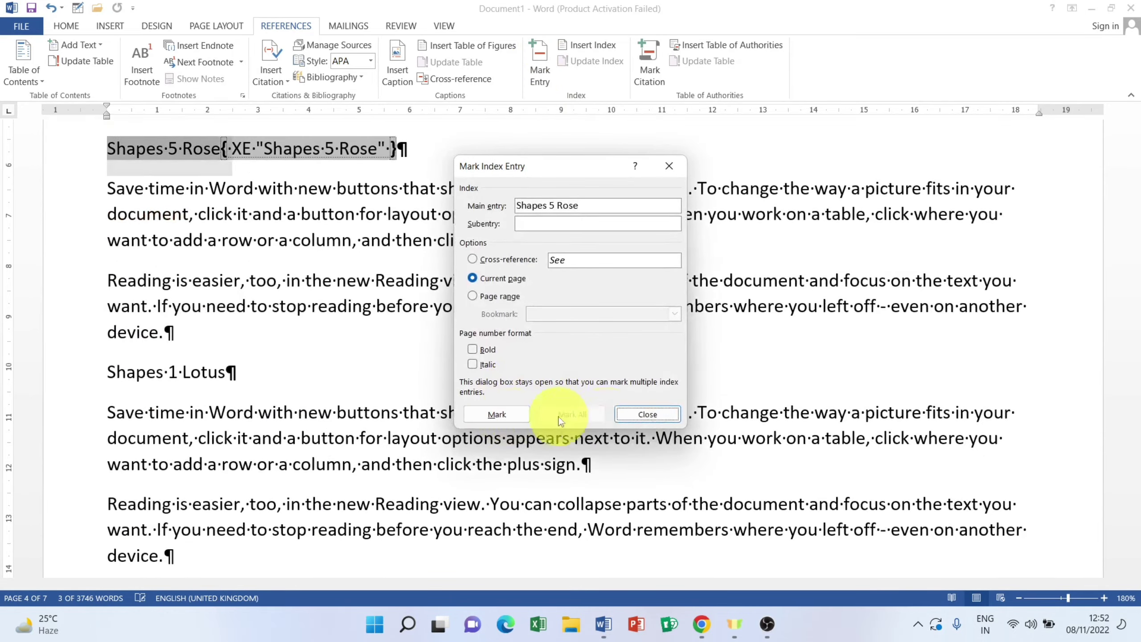
{"action": "left_click", "coordinate": [629, 414]}
{"action": "triple_click", "coordinate": [203, 380]}
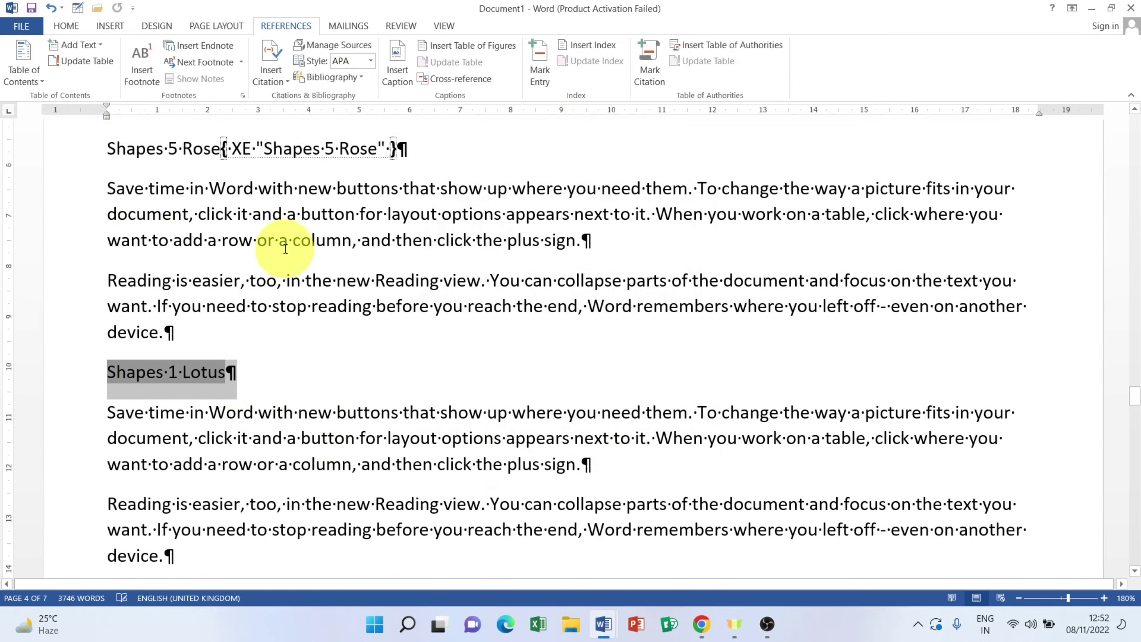
{"action": "left_click", "coordinate": [540, 63]}
{"action": "left_click", "coordinate": [496, 413]}
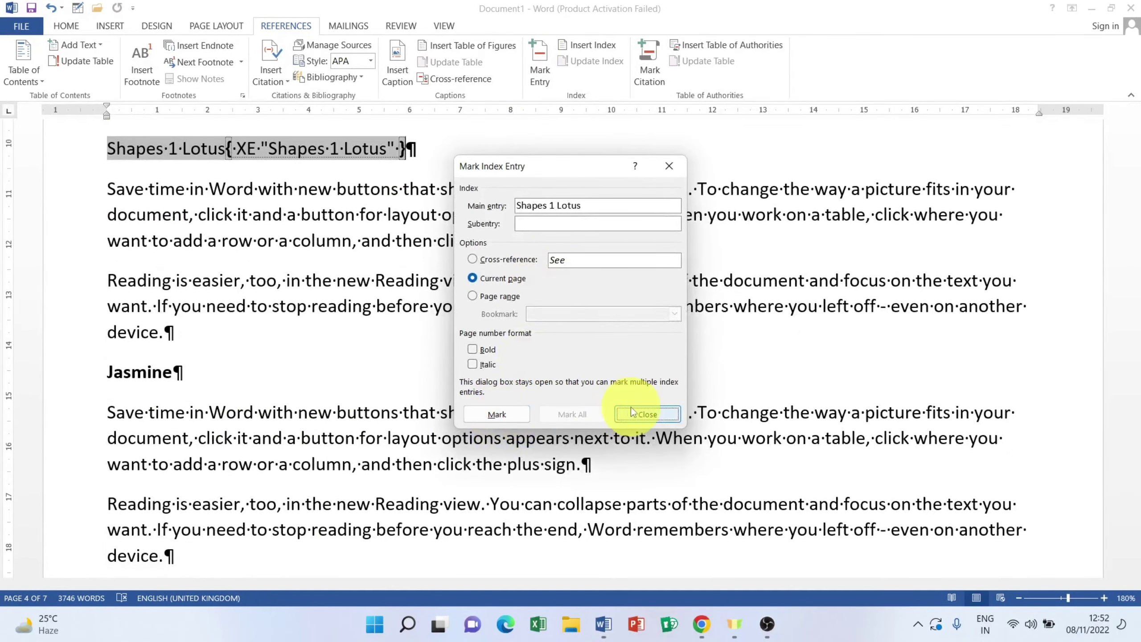
{"action": "left_click", "coordinate": [647, 414]}
{"action": "triple_click", "coordinate": [174, 375]}
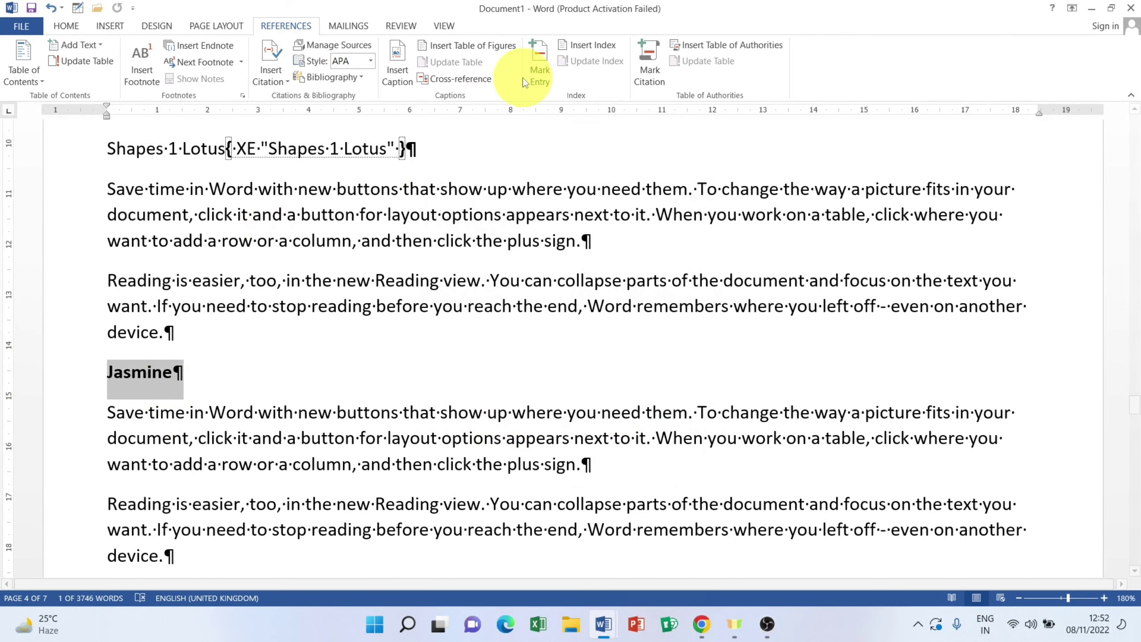
{"action": "left_click", "coordinate": [540, 68]}
{"action": "left_click", "coordinate": [496, 413]}
{"action": "left_click", "coordinate": [647, 414]}
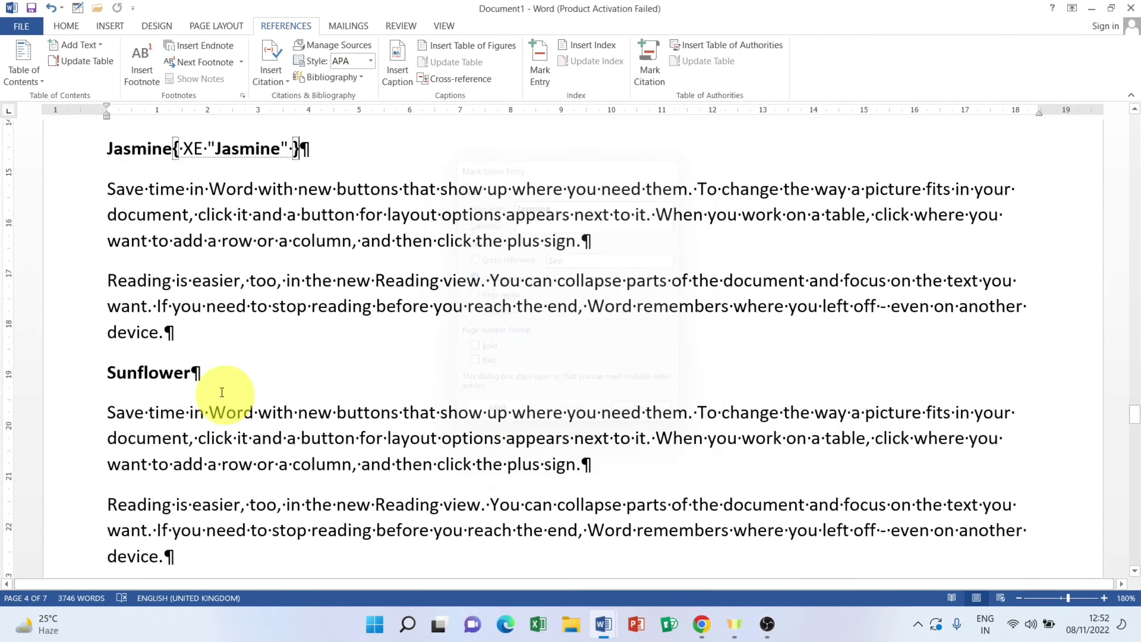
Step: Mark the Sunflower, Magnolia and Shapes 11 Flax headings as XE index entries
{"action": "triple_click", "coordinate": [166, 373]}
{"action": "left_click", "coordinate": [542, 69]}
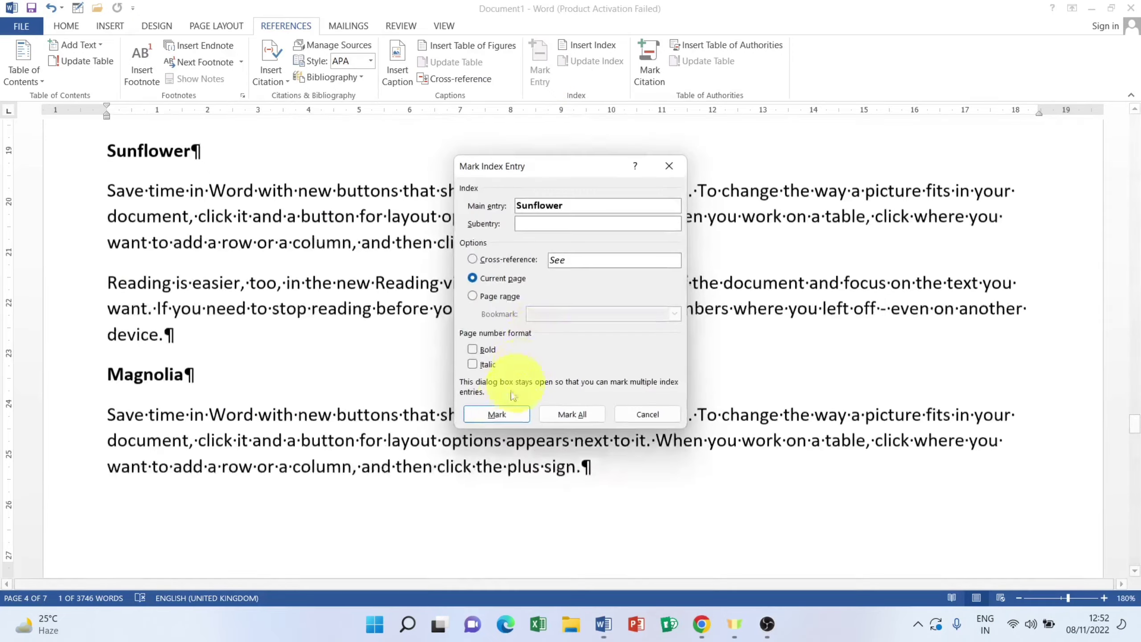
{"action": "left_click", "coordinate": [614, 415]}
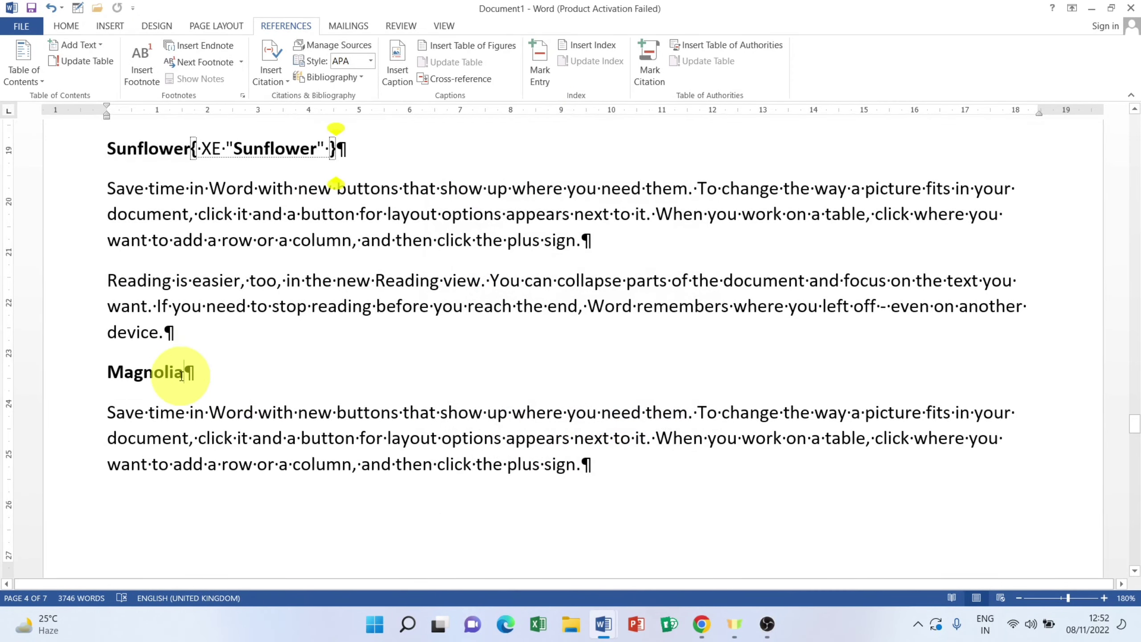
{"action": "triple_click", "coordinate": [182, 376]}
{"action": "left_click", "coordinate": [539, 70]}
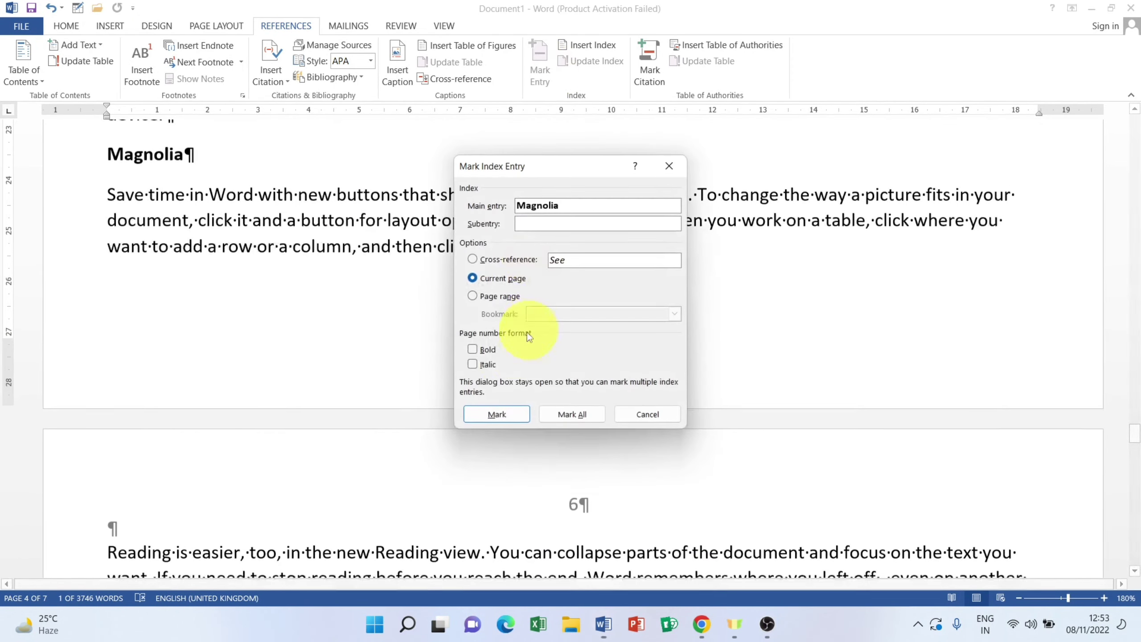
{"action": "left_click", "coordinate": [501, 412]}
{"action": "left_click", "coordinate": [647, 414]}
{"action": "scroll", "coordinate": [458, 382], "scroll_direction": "down", "scroll_amount": 5}
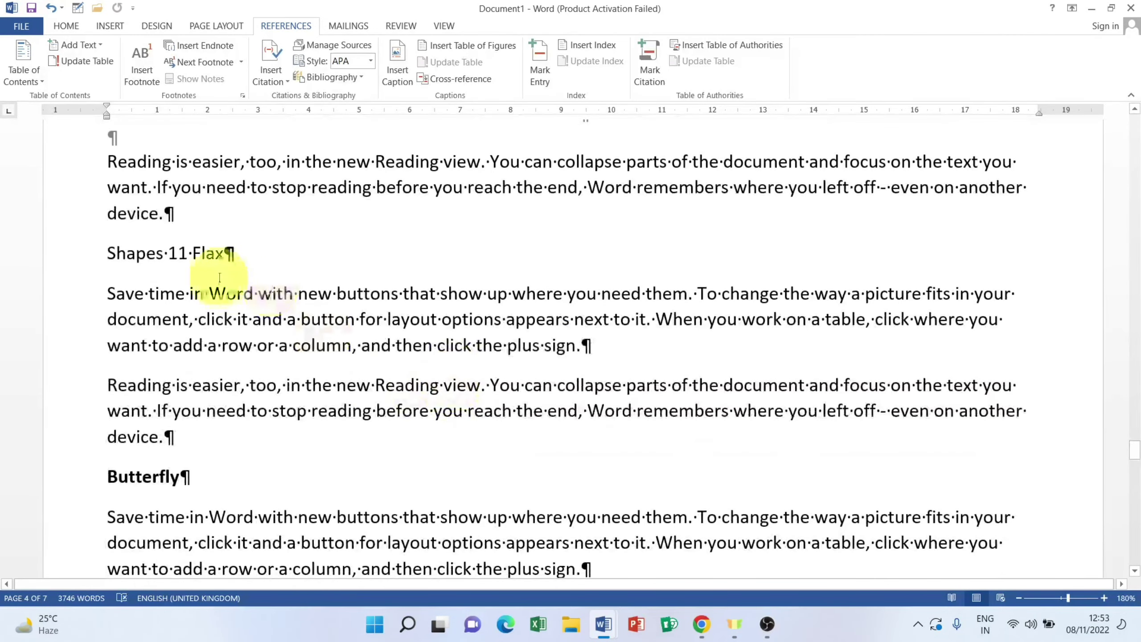
{"action": "left_click_drag", "start_coordinate": [221, 257], "coordinate": [70, 257]}
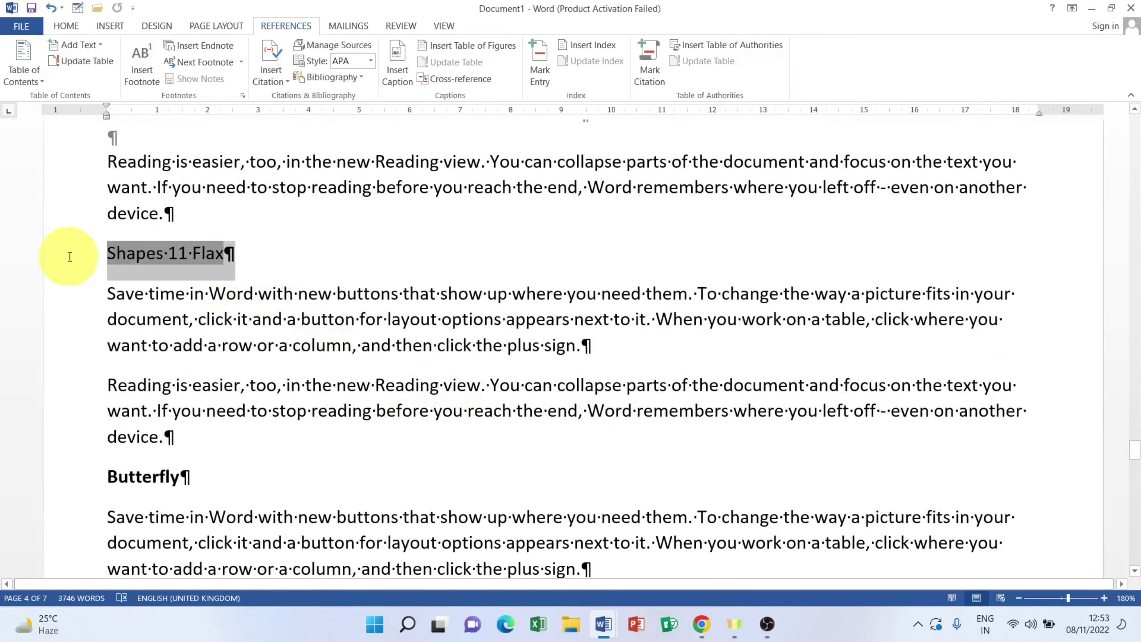
{"action": "left_click", "coordinate": [539, 69]}
{"action": "double_click", "coordinate": [509, 416]}
{"action": "left_click", "coordinate": [616, 414]}
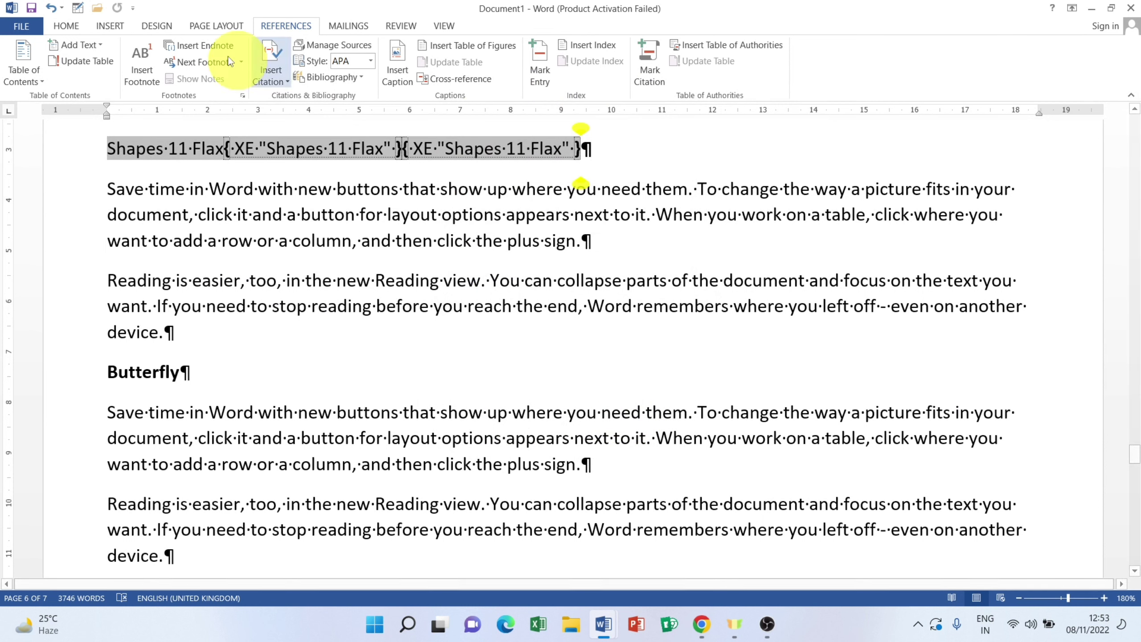
Step: Undo the two duplicate Shapes 11 Flax index fields and re-mark Flax once
{"action": "left_click", "coordinate": [53, 8]}
{"action": "left_click", "coordinate": [53, 8]}
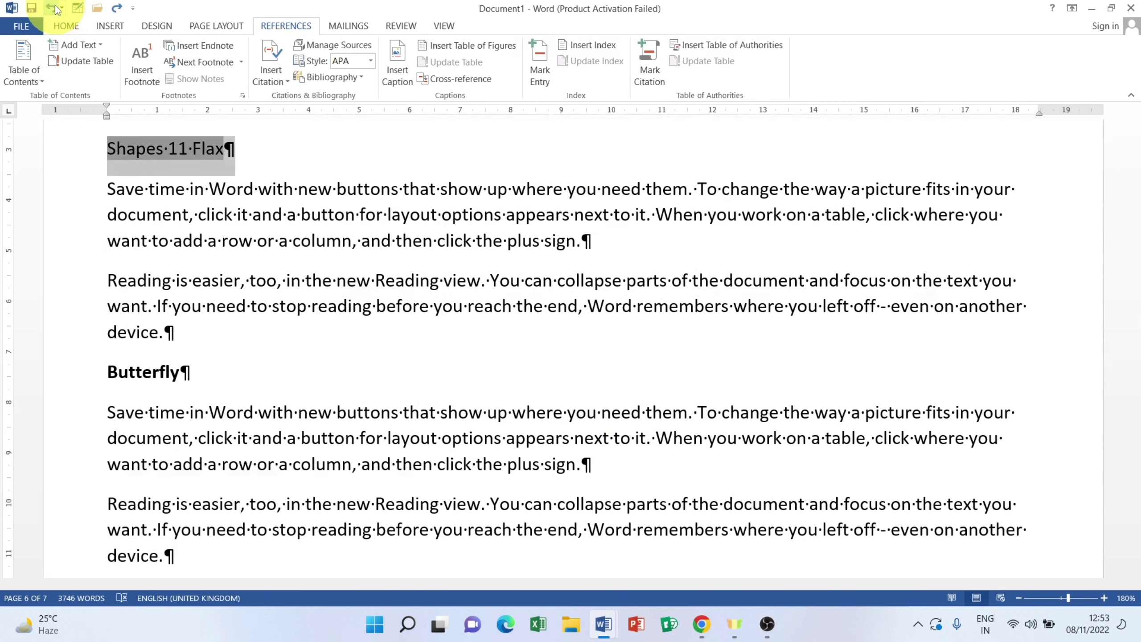
{"action": "left_click", "coordinate": [539, 63]}
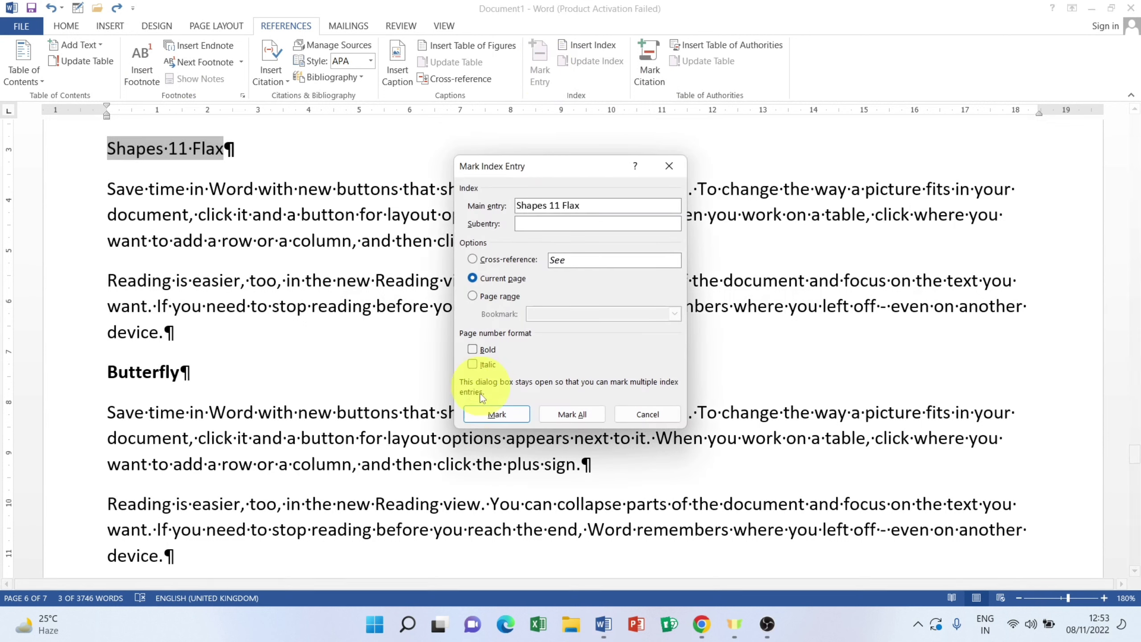
{"action": "left_click", "coordinate": [497, 414]}
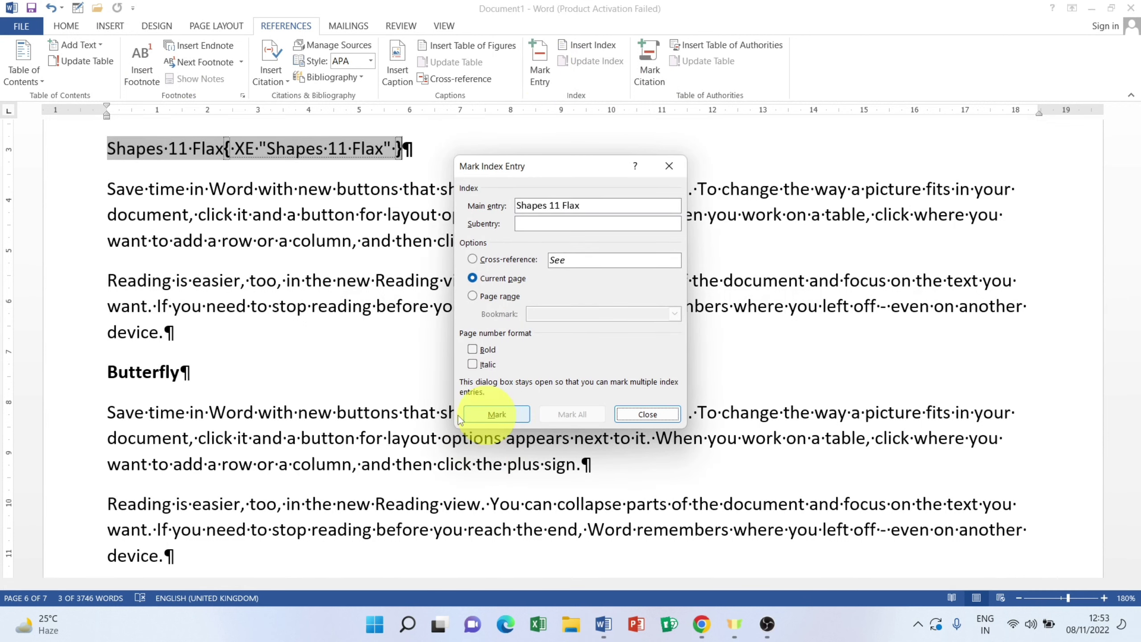
{"action": "left_click", "coordinate": [647, 414]}
Step: Mark the Butterfly and Forest ghost headings as index entries
{"action": "left_click_drag", "start_coordinate": [178, 372], "coordinate": [8, 382]}
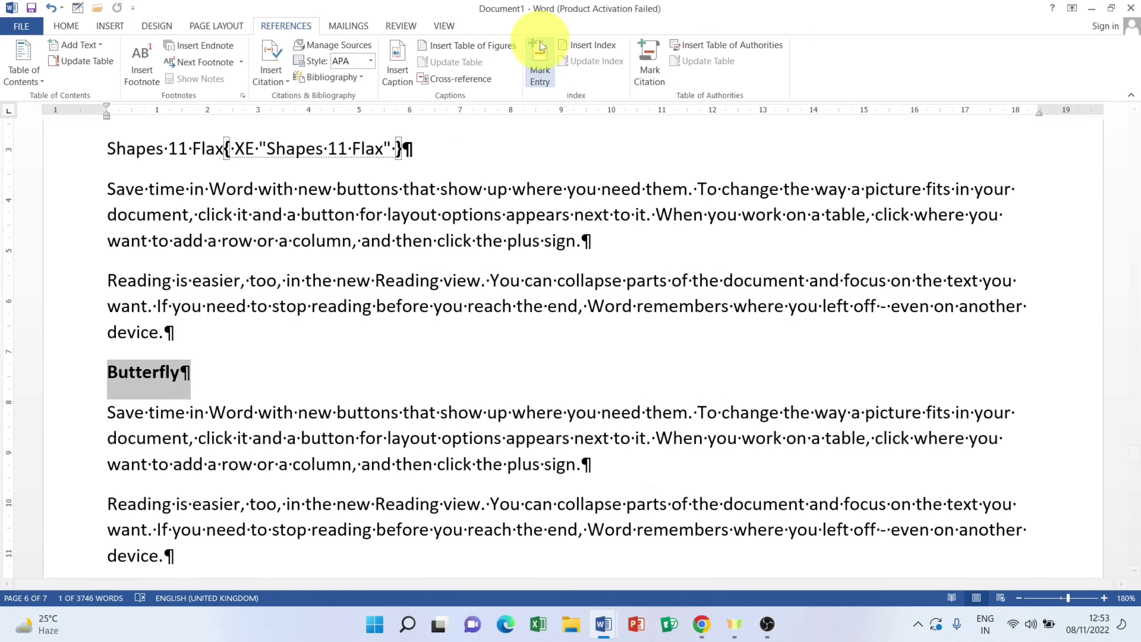
{"action": "left_click", "coordinate": [539, 63]}
{"action": "left_click", "coordinate": [497, 413]}
{"action": "left_click", "coordinate": [646, 412]}
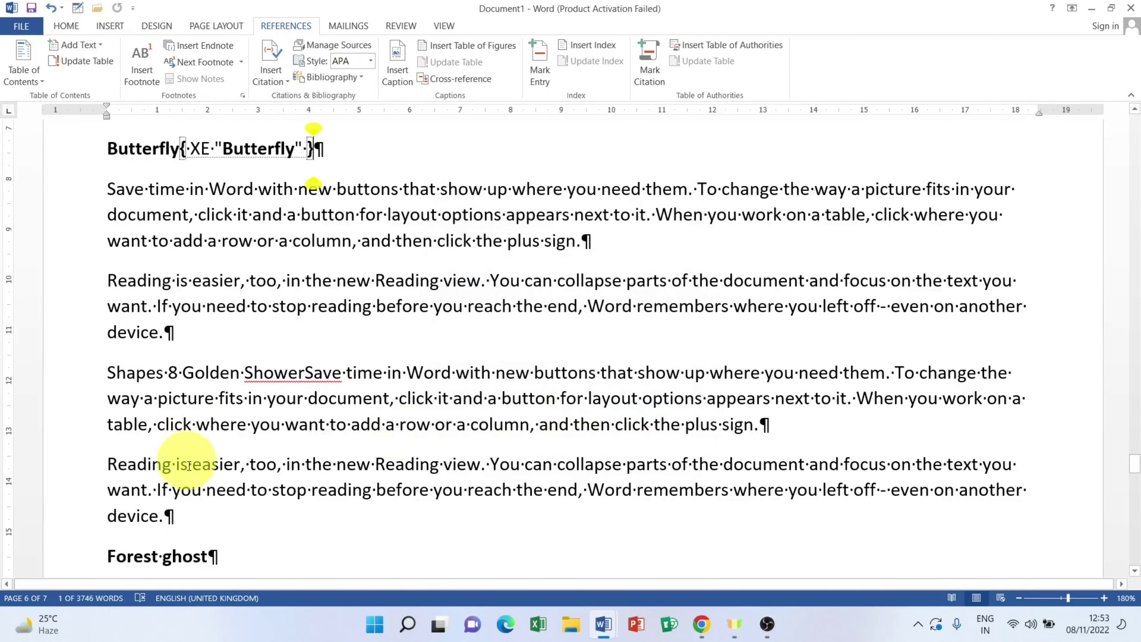
{"action": "left_click_drag", "start_coordinate": [209, 557], "coordinate": [26, 559]}
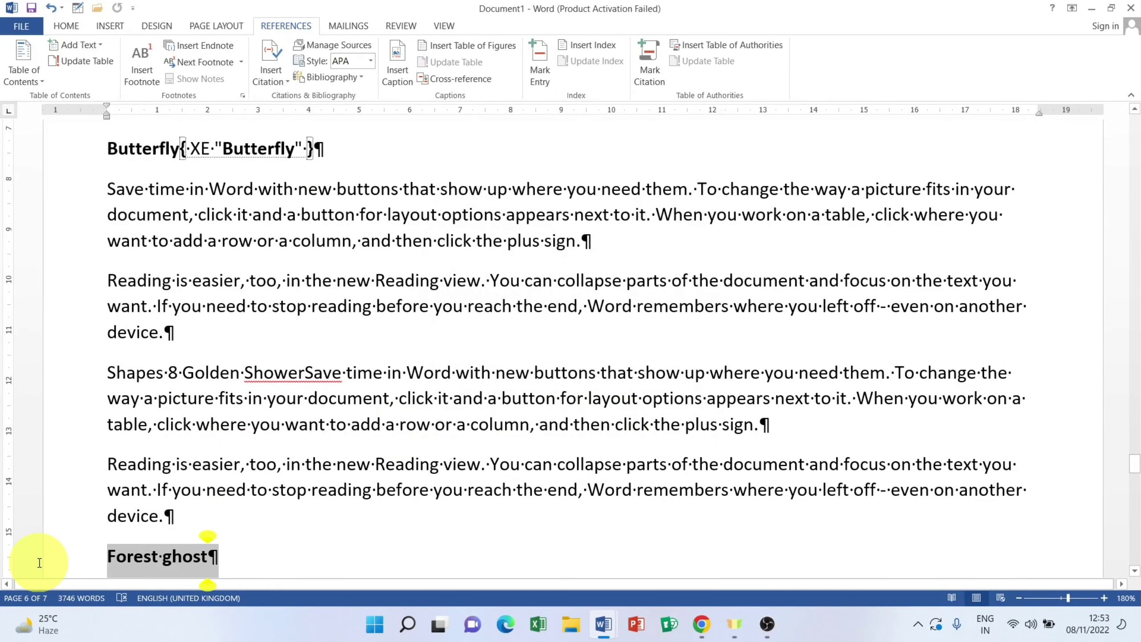
{"action": "left_click", "coordinate": [541, 63]}
{"action": "left_click", "coordinate": [497, 412]}
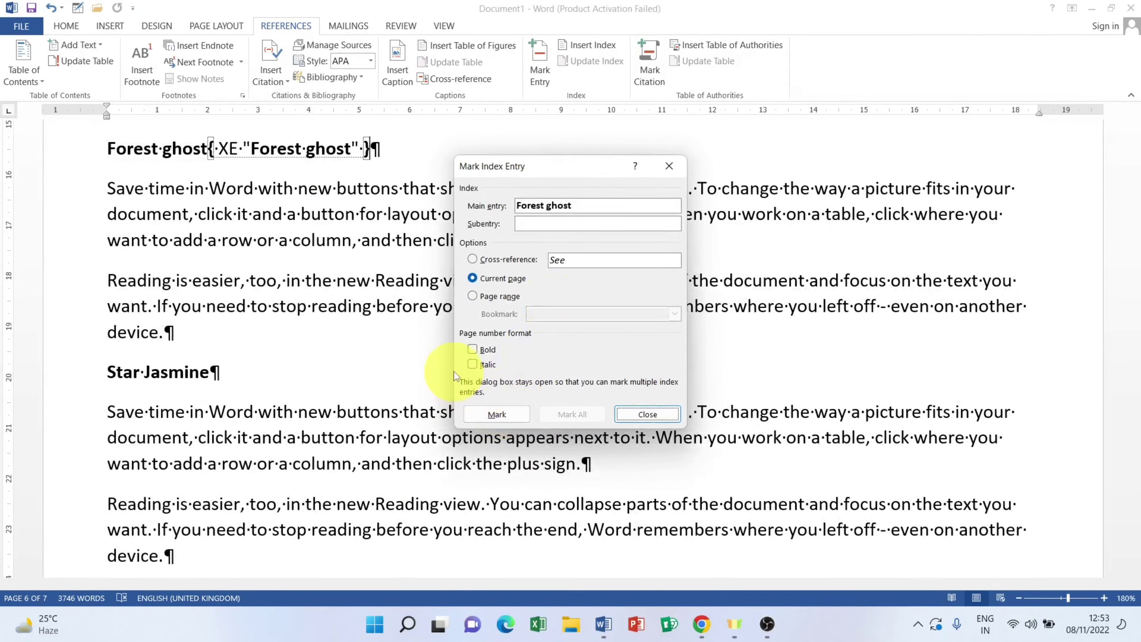
{"action": "left_click", "coordinate": [647, 414]}
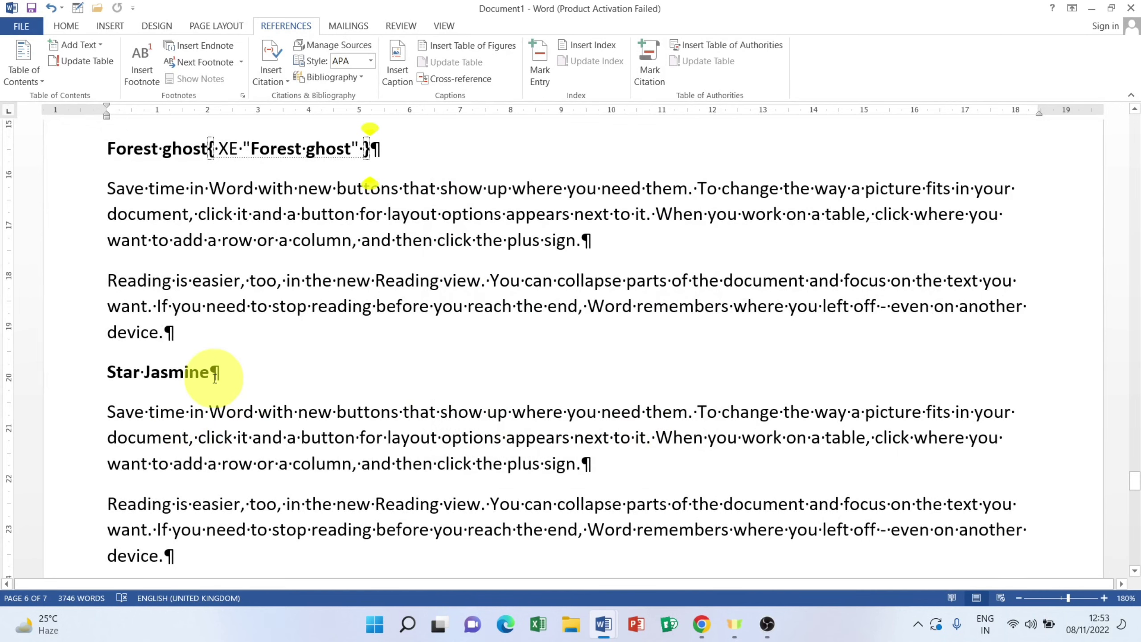
Step: Mark the Star Jasmine and Black turmeric headings as index entries
{"action": "left_click_drag", "start_coordinate": [215, 376], "coordinate": [50, 374]}
{"action": "left_click", "coordinate": [540, 63]}
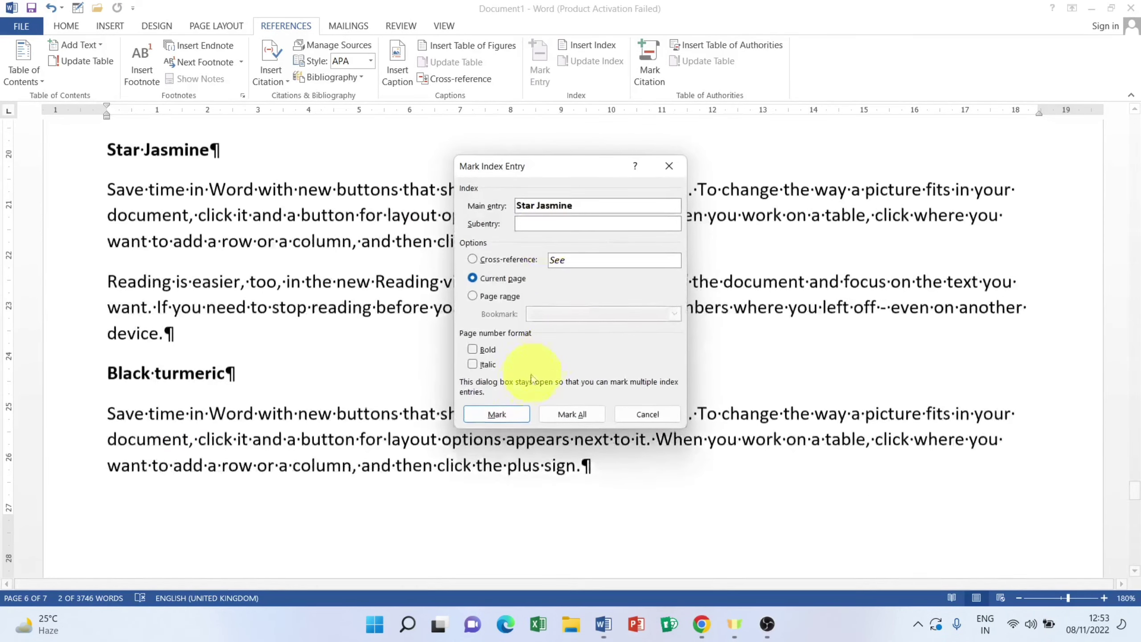
{"action": "left_click", "coordinate": [512, 414]}
{"action": "left_click", "coordinate": [638, 415]}
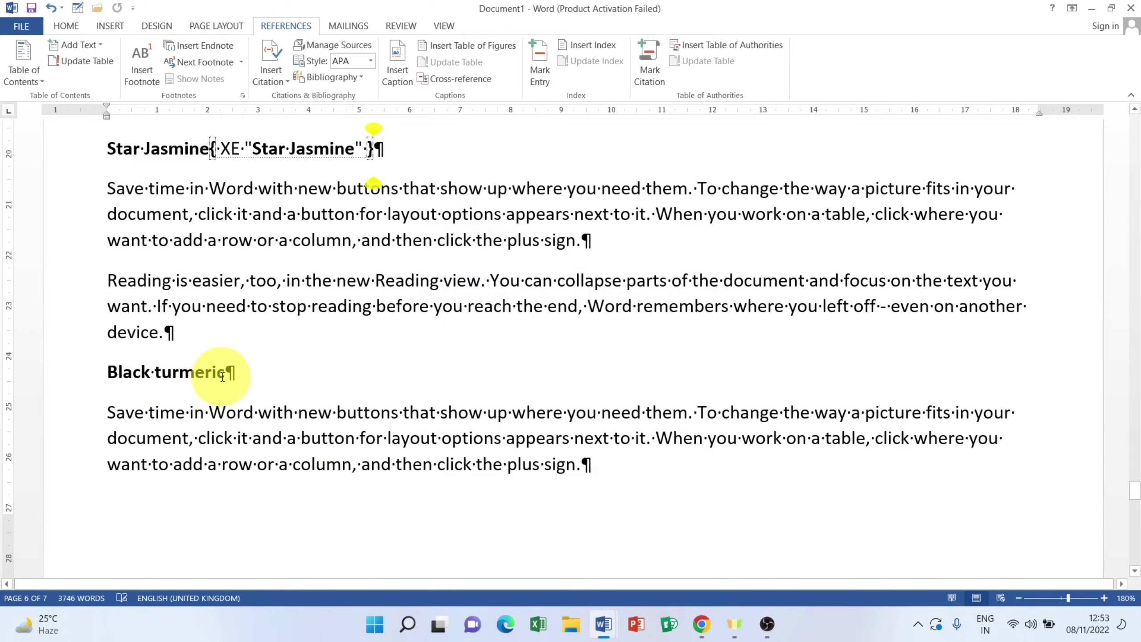
{"action": "left_click_drag", "start_coordinate": [223, 376], "coordinate": [46, 374]}
{"action": "left_click", "coordinate": [544, 60]}
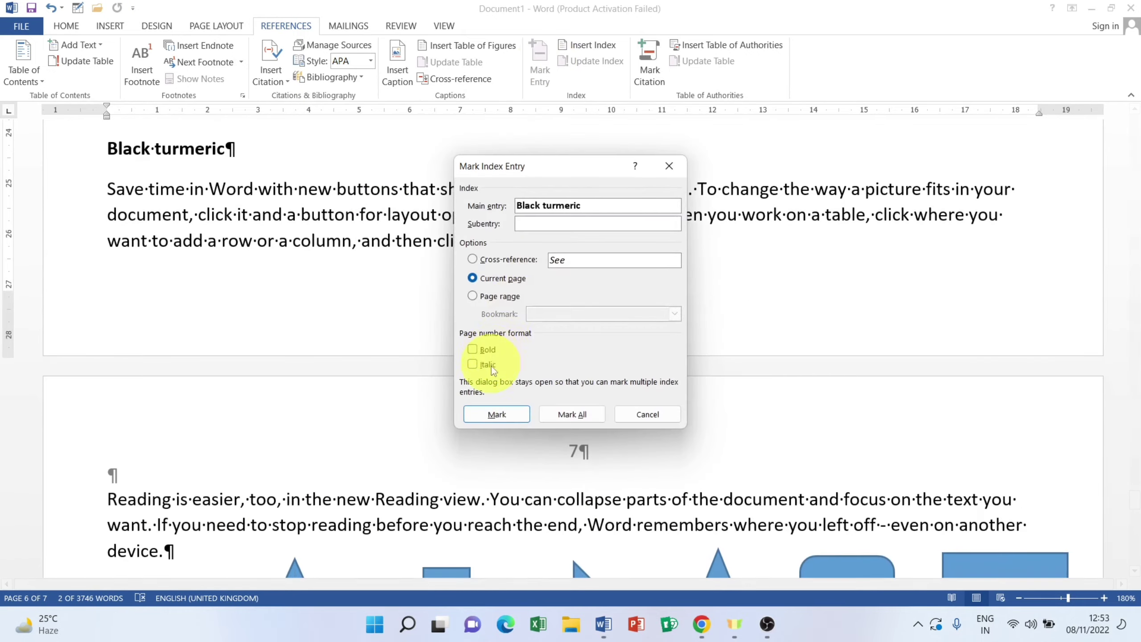
{"action": "left_click", "coordinate": [510, 414]}
Step: Close the Mark Index Entry window and hide formatting marks and XE field codes
{"action": "left_click", "coordinate": [642, 414]}
{"action": "scroll", "coordinate": [541, 375], "scroll_direction": "down", "scroll_amount": 5}
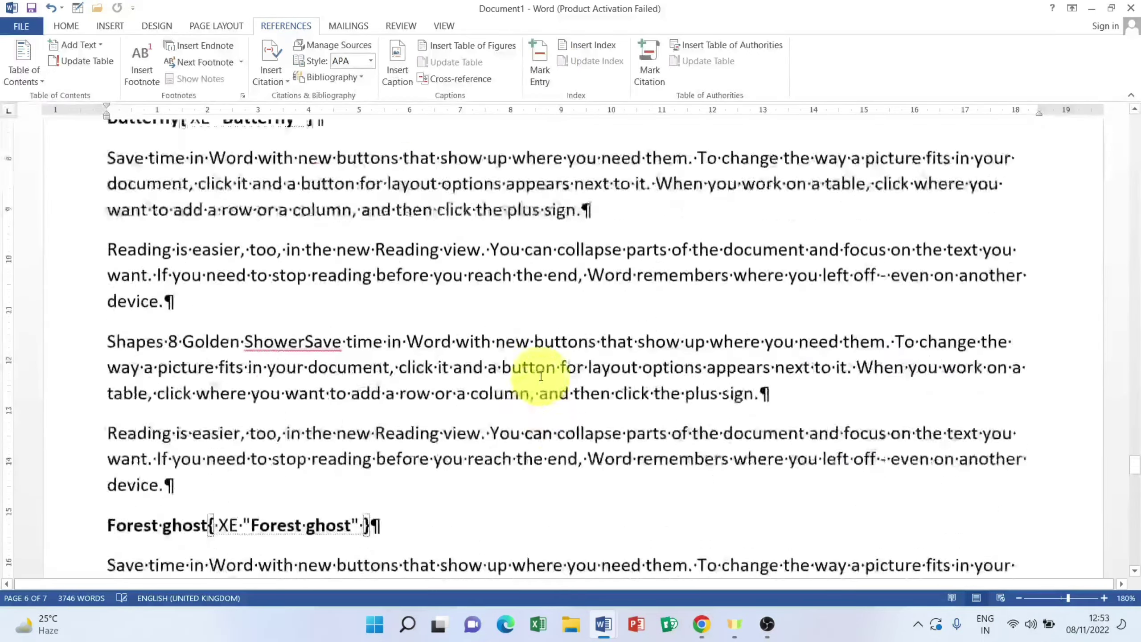
{"action": "scroll", "coordinate": [541, 375], "scroll_direction": "down", "scroll_amount": 15}
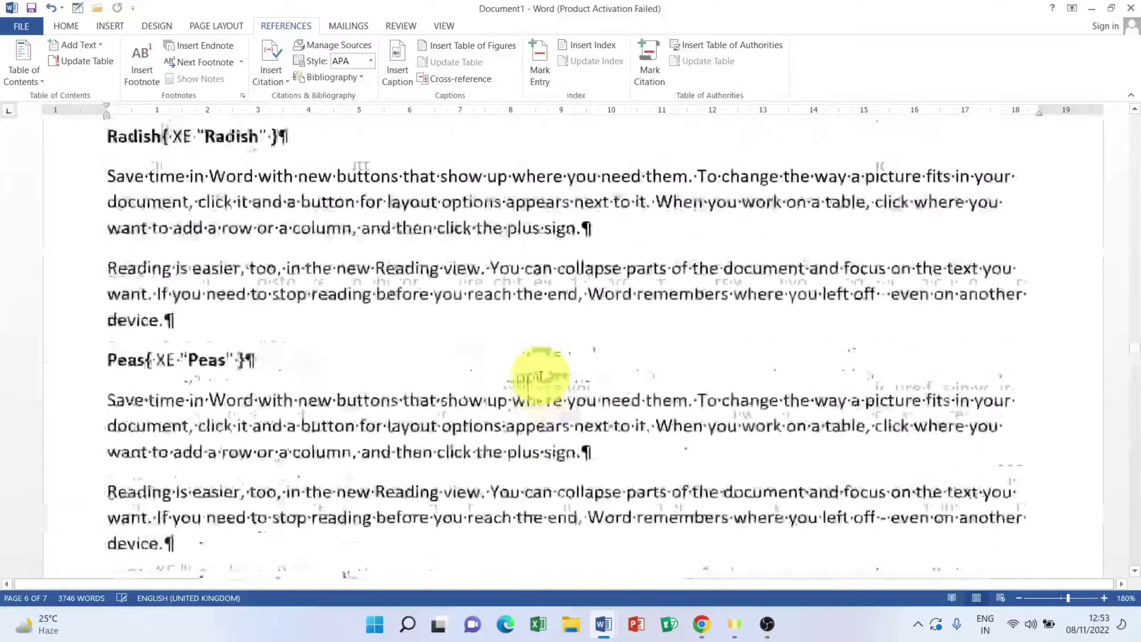
{"action": "scroll", "coordinate": [540, 376], "scroll_direction": "down", "scroll_amount": 15}
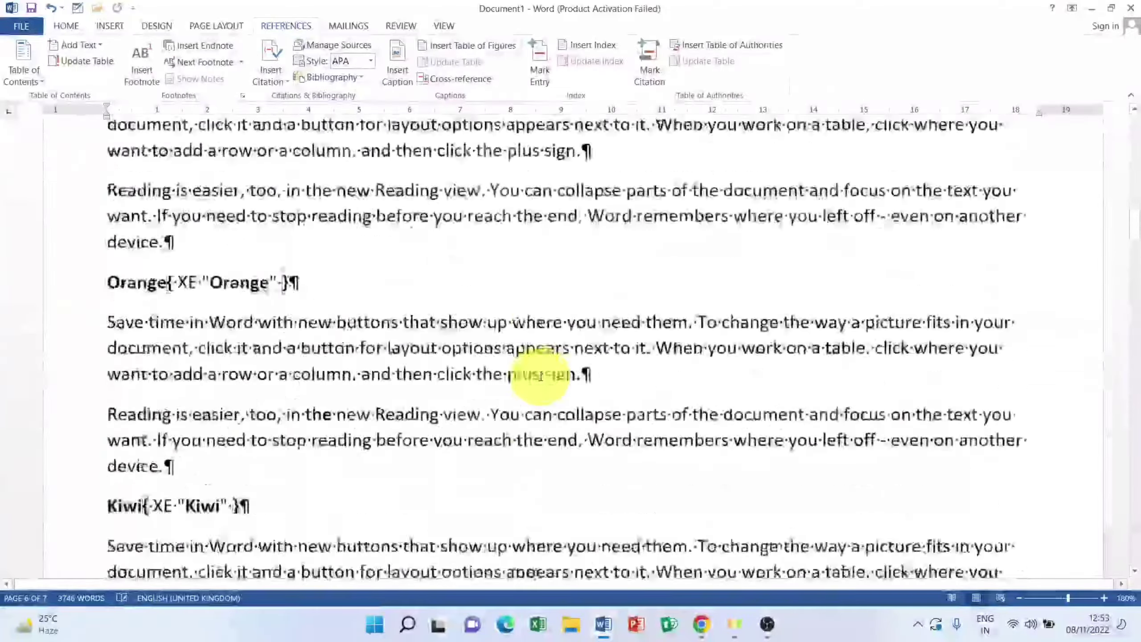
{"action": "scroll", "coordinate": [540, 376], "scroll_direction": "up", "scroll_amount": 15}
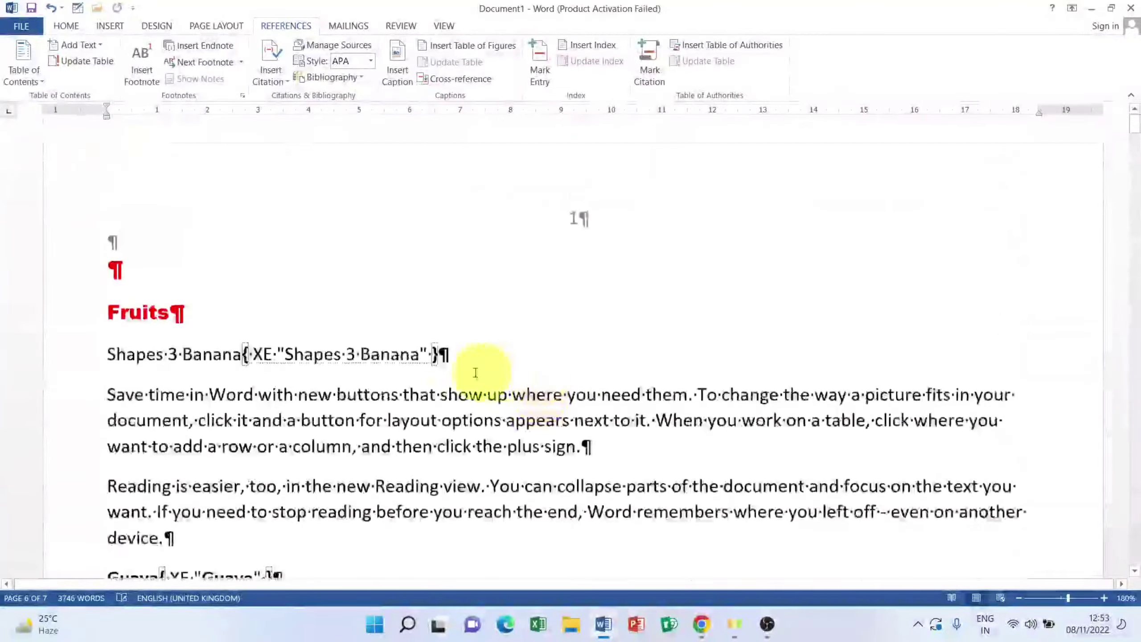
{"action": "left_click", "coordinate": [384, 358]}
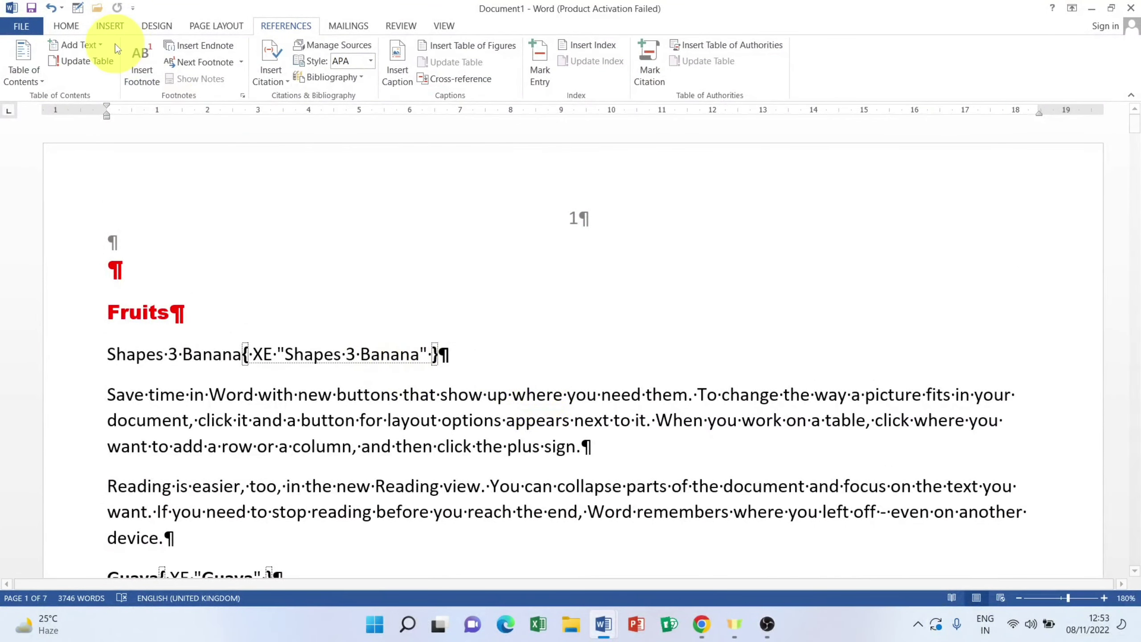
{"action": "left_click", "coordinate": [71, 27]}
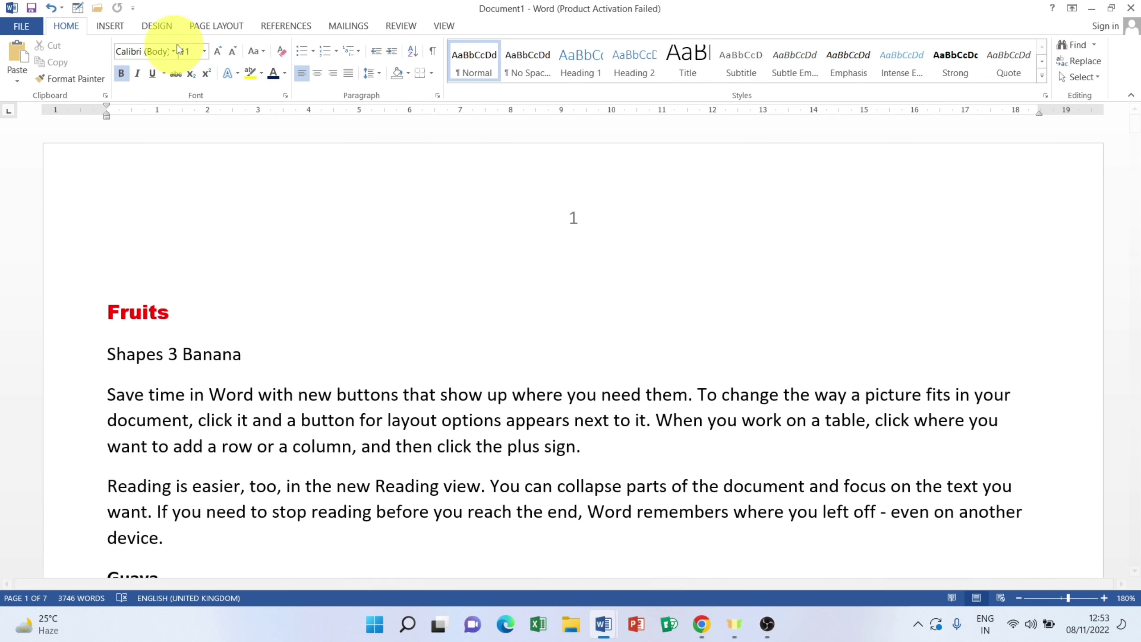
{"action": "left_click", "coordinate": [285, 25]}
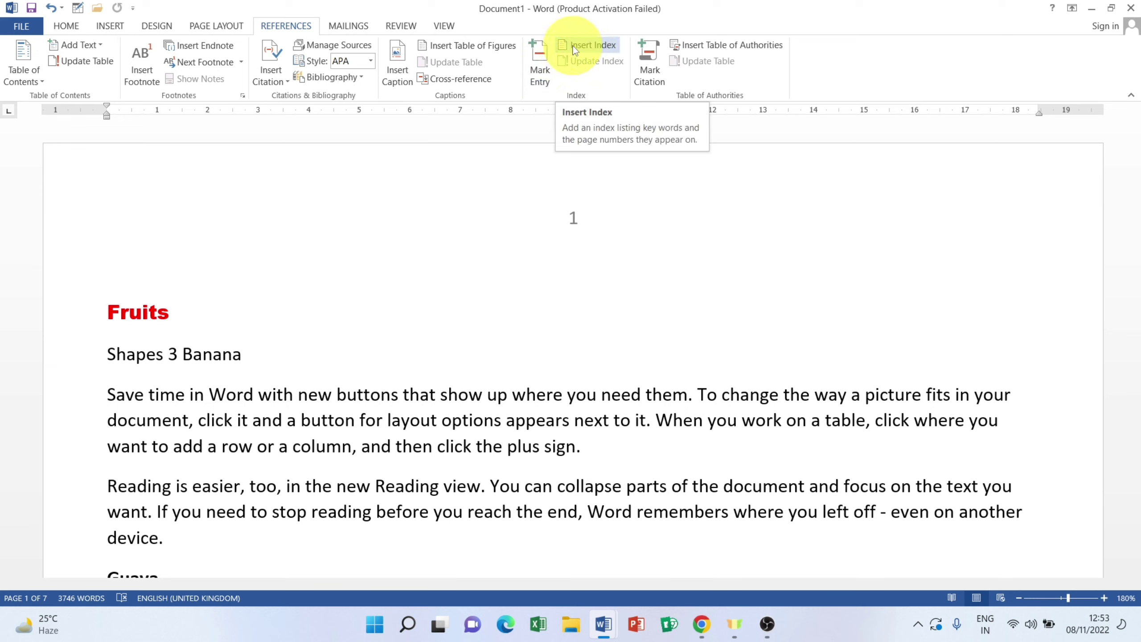
Step: Insert an empty line above the Fruits heading at the top of the document
{"action": "left_click", "coordinate": [590, 45]}
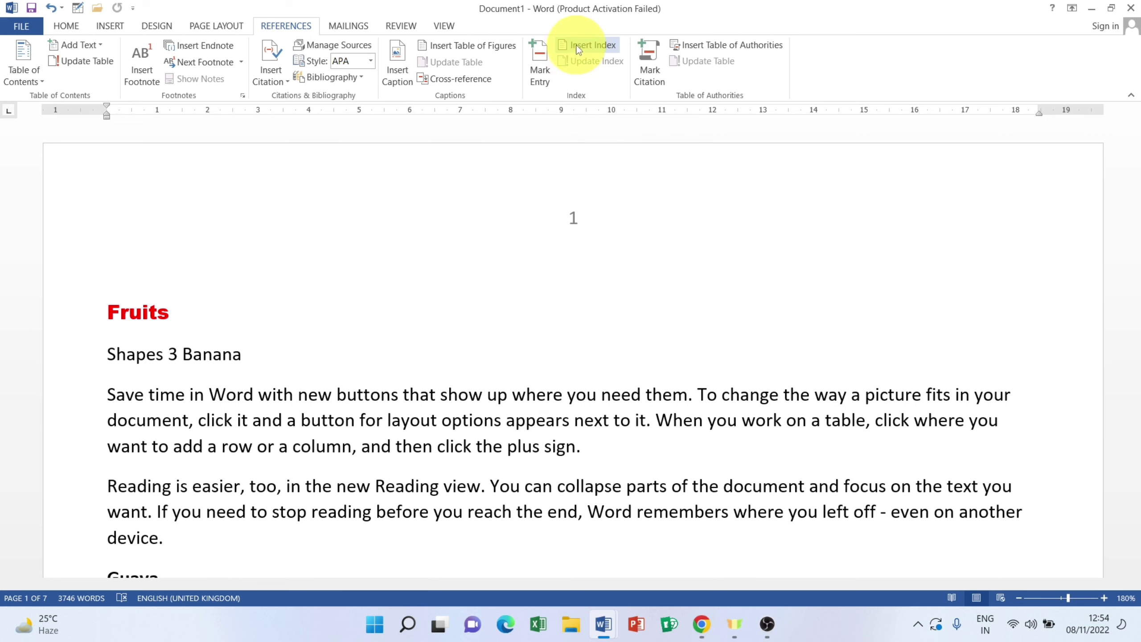
{"action": "left_click", "coordinate": [122, 312]}
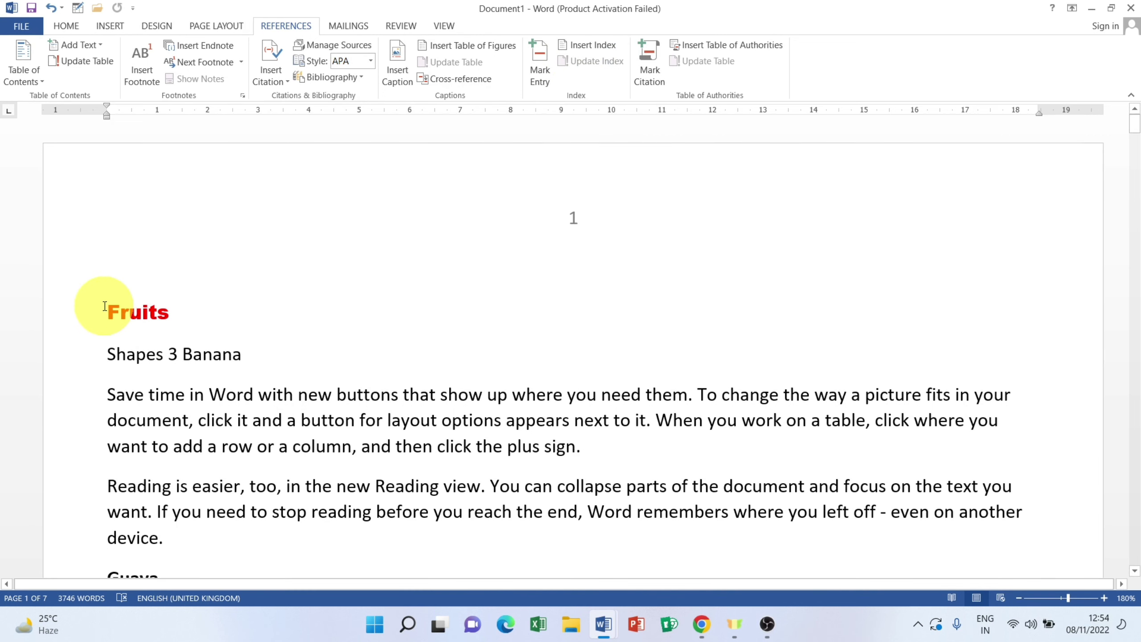
{"action": "key", "text": "Return"}
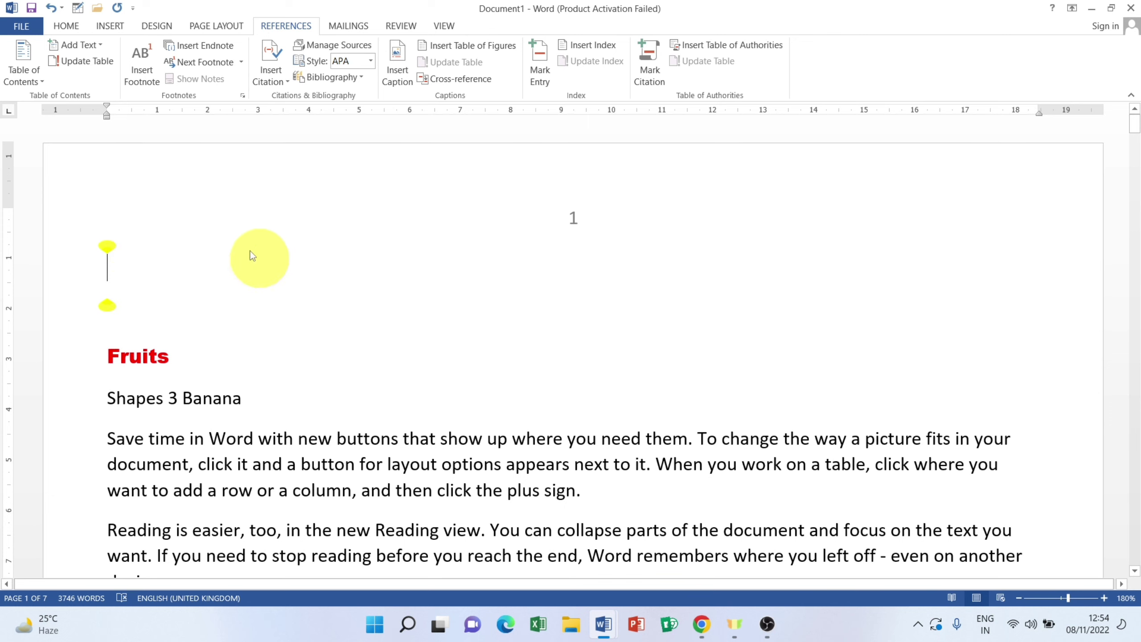
Step: Insert an index with the default settings on the blank line above Fruits
{"action": "left_click", "coordinate": [586, 46]}
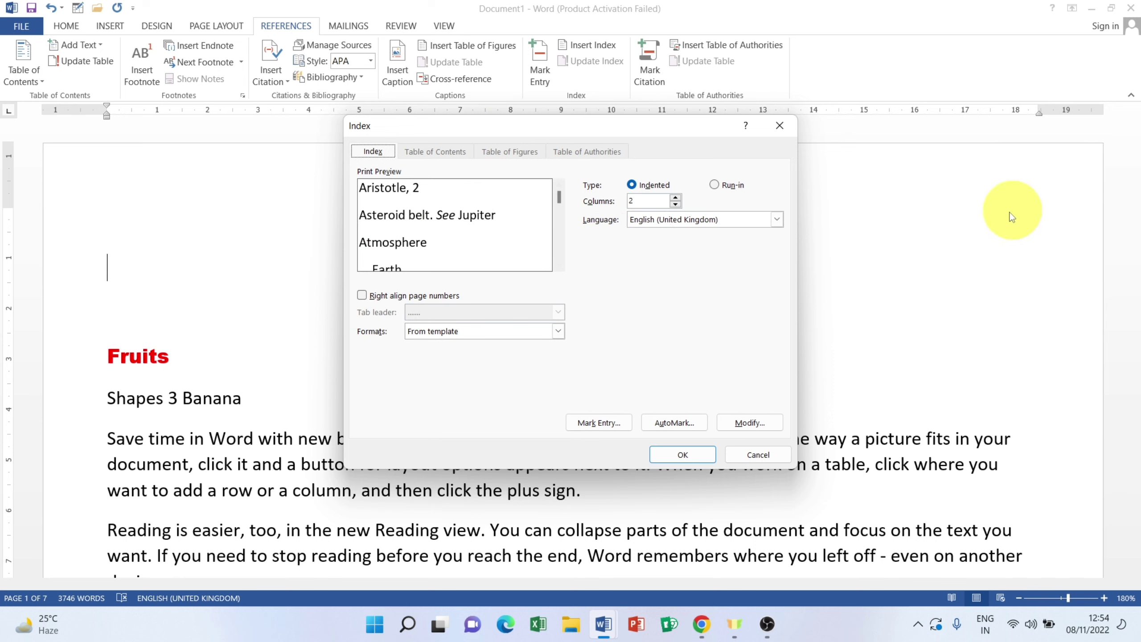
{"action": "left_click", "coordinate": [661, 455]}
{"action": "scroll", "coordinate": [335, 329], "scroll_direction": "up", "scroll_amount": 10}
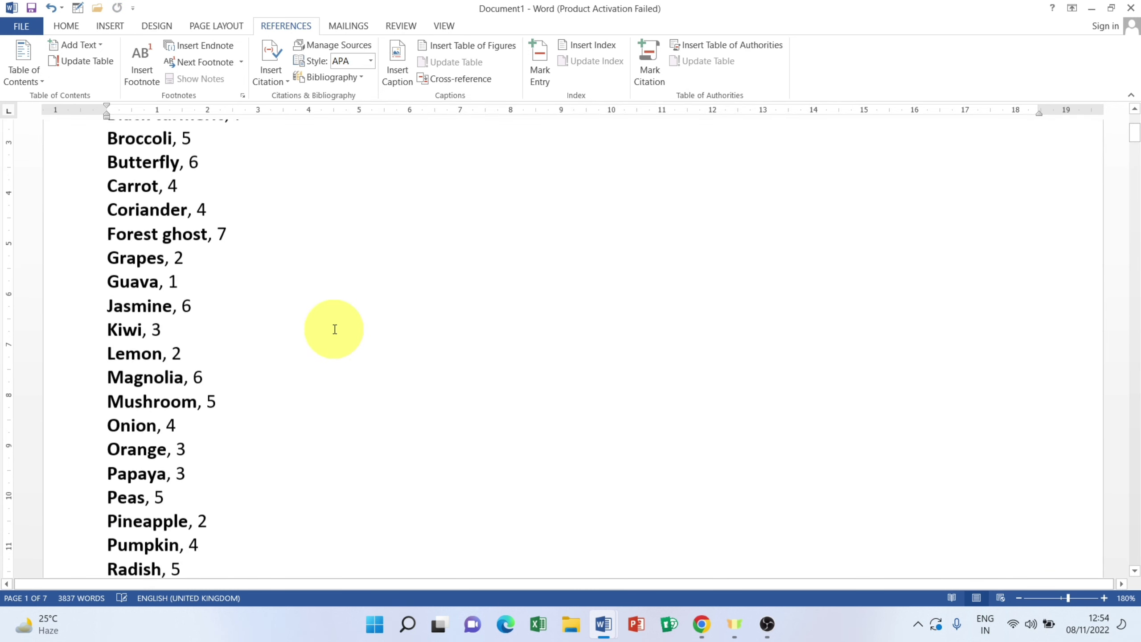
{"action": "scroll", "coordinate": [334, 329], "scroll_direction": "down", "scroll_amount": 10}
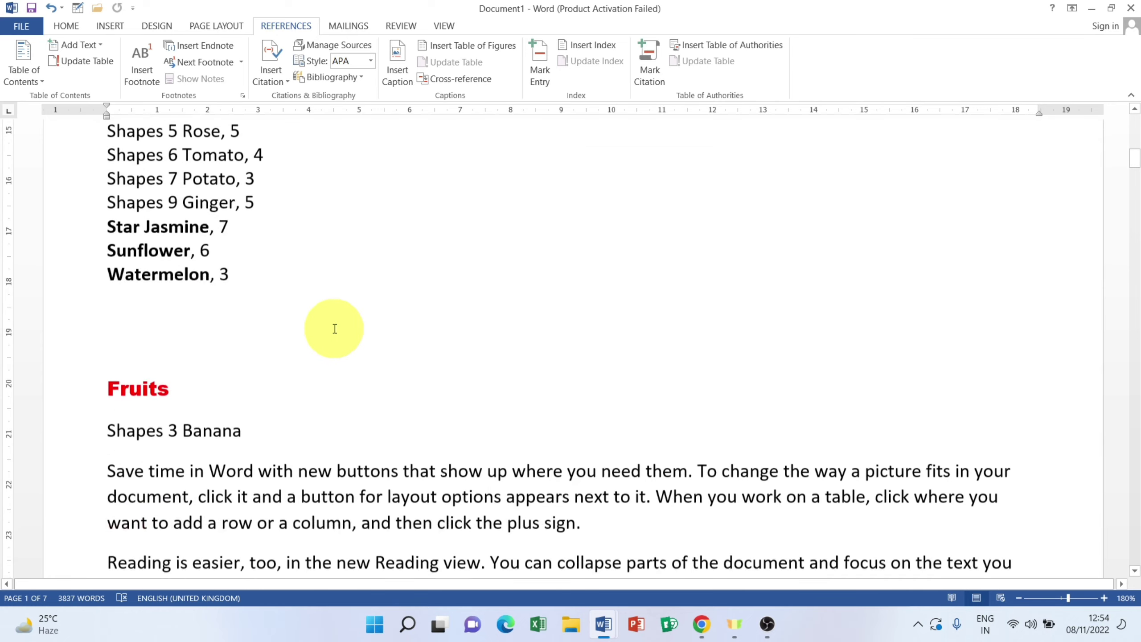
{"action": "scroll", "coordinate": [335, 328], "scroll_direction": "up", "scroll_amount": 8}
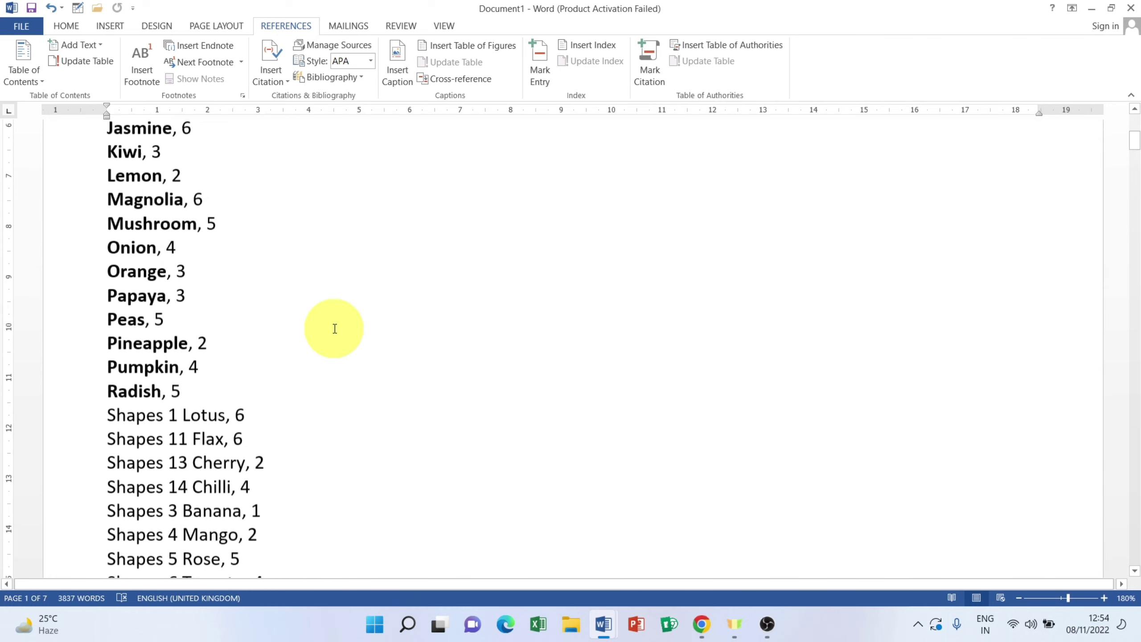
{"action": "scroll", "coordinate": [335, 328], "scroll_direction": "up", "scroll_amount": 3}
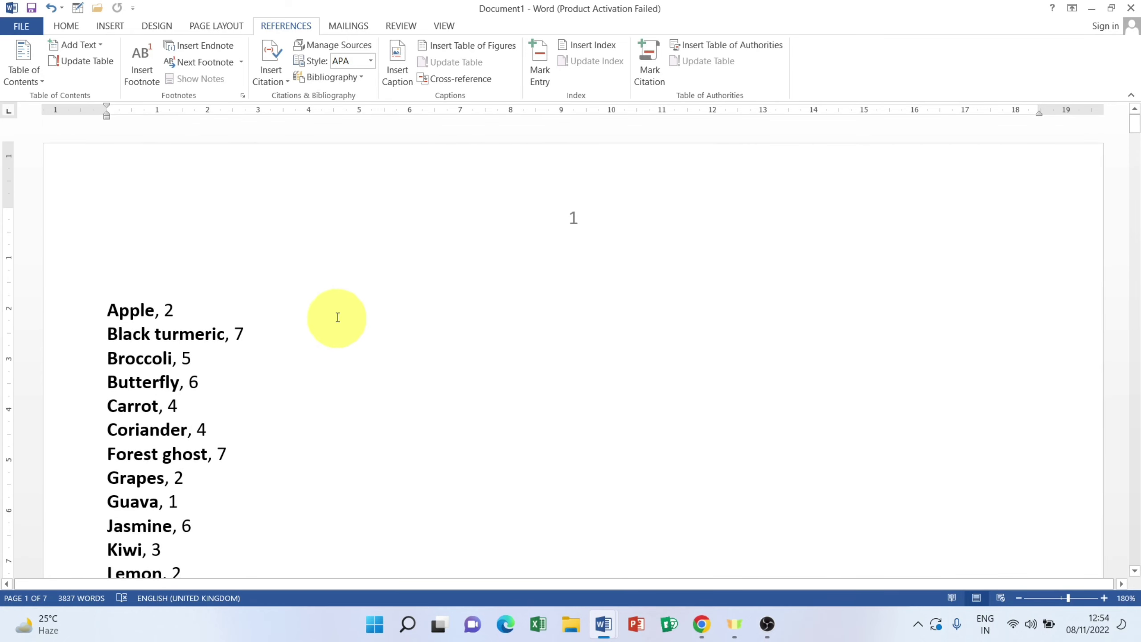
Step: Scroll through the generated index, from Apple, 2 to Watermelon, 3
{"action": "scroll", "coordinate": [338, 314], "scroll_direction": "down", "scroll_amount": 3}
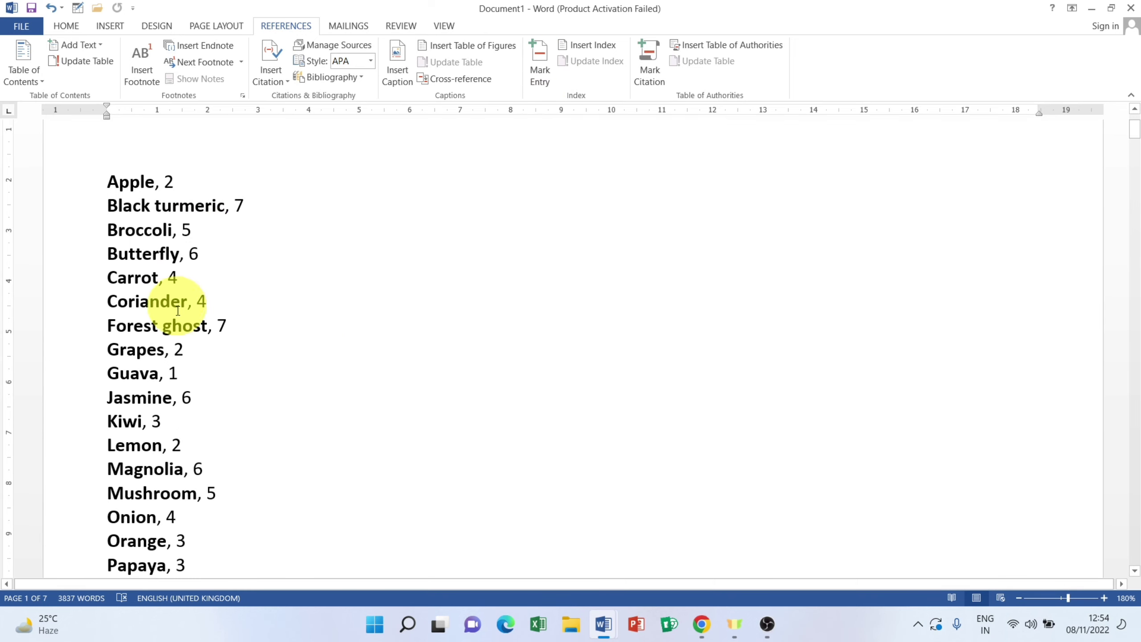
{"action": "scroll", "coordinate": [178, 311], "scroll_direction": "down", "scroll_amount": 10}
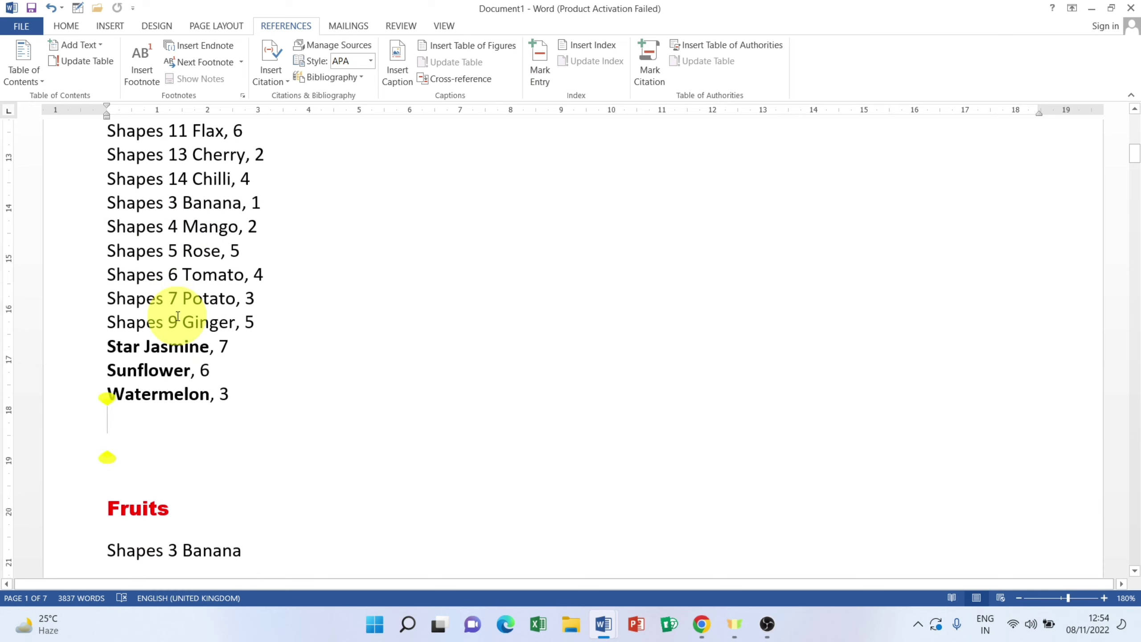
{"action": "scroll", "coordinate": [178, 316], "scroll_direction": "down", "scroll_amount": 3}
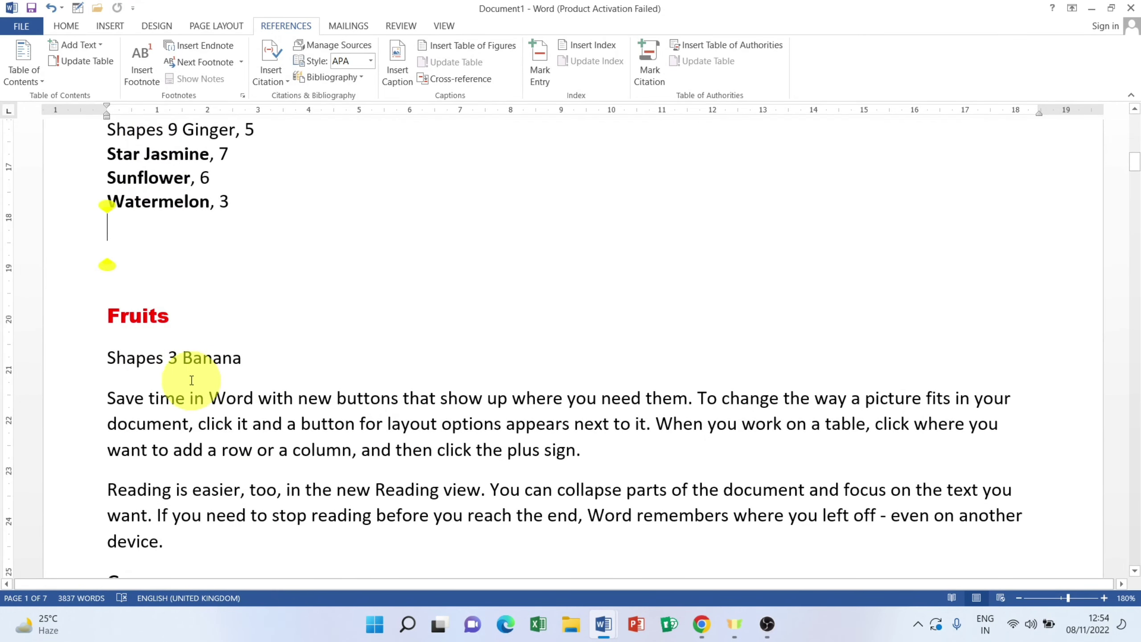
{"action": "scroll", "coordinate": [222, 365], "scroll_direction": "up", "scroll_amount": 9}
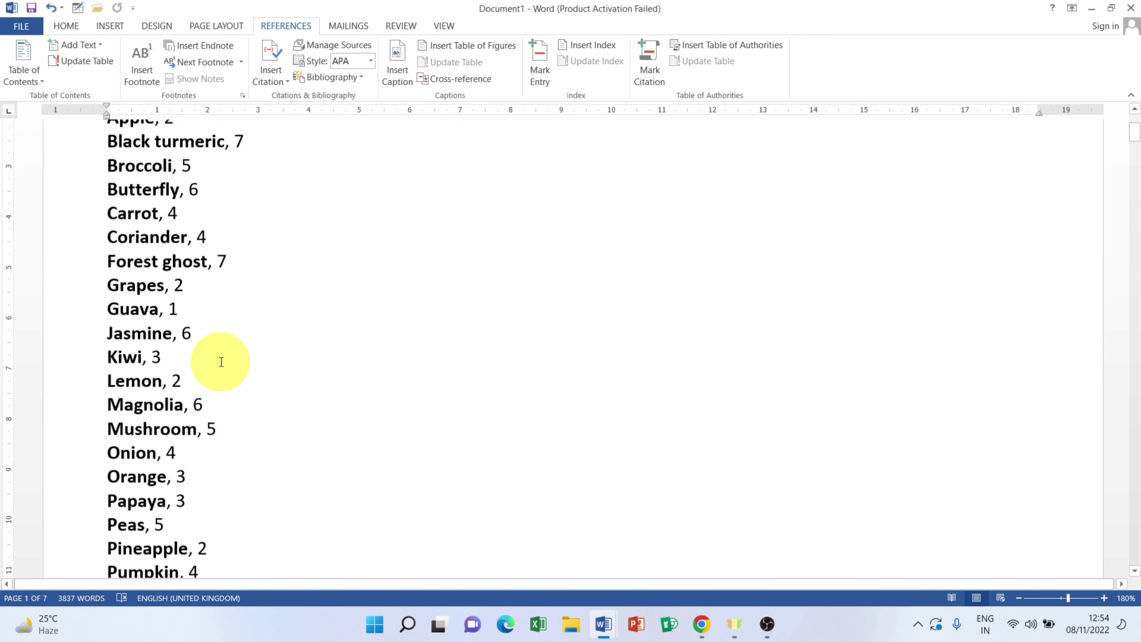
{"action": "scroll", "coordinate": [221, 362], "scroll_direction": "up", "scroll_amount": 4}
{"action": "scroll", "coordinate": [205, 357], "scroll_direction": "down", "scroll_amount": 5}
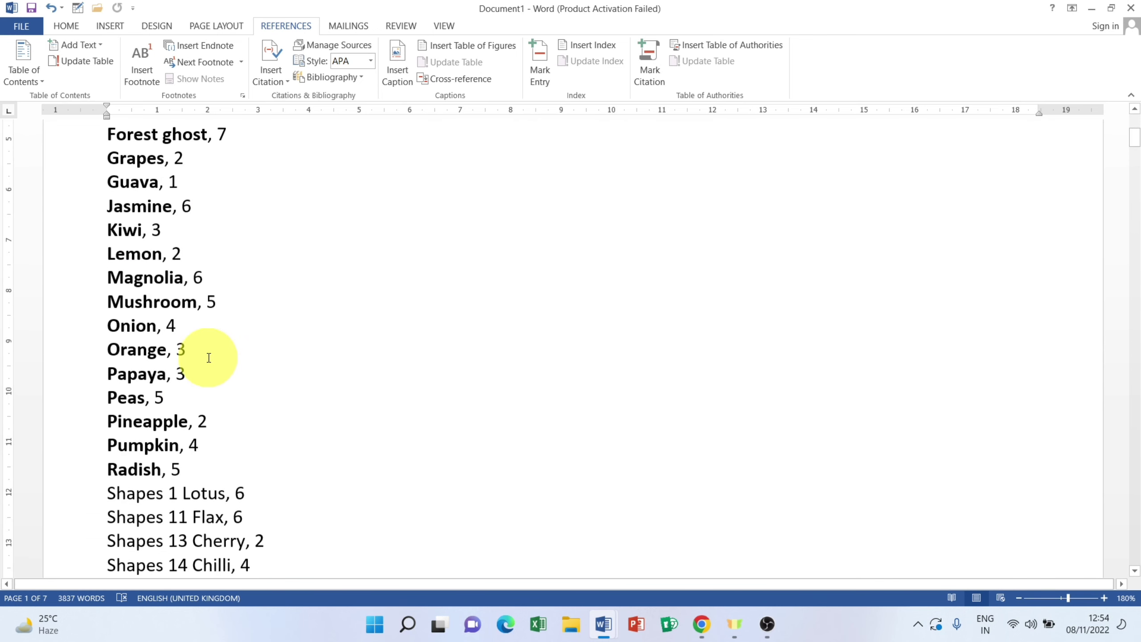
{"action": "scroll", "coordinate": [239, 336], "scroll_direction": "down", "scroll_amount": 4}
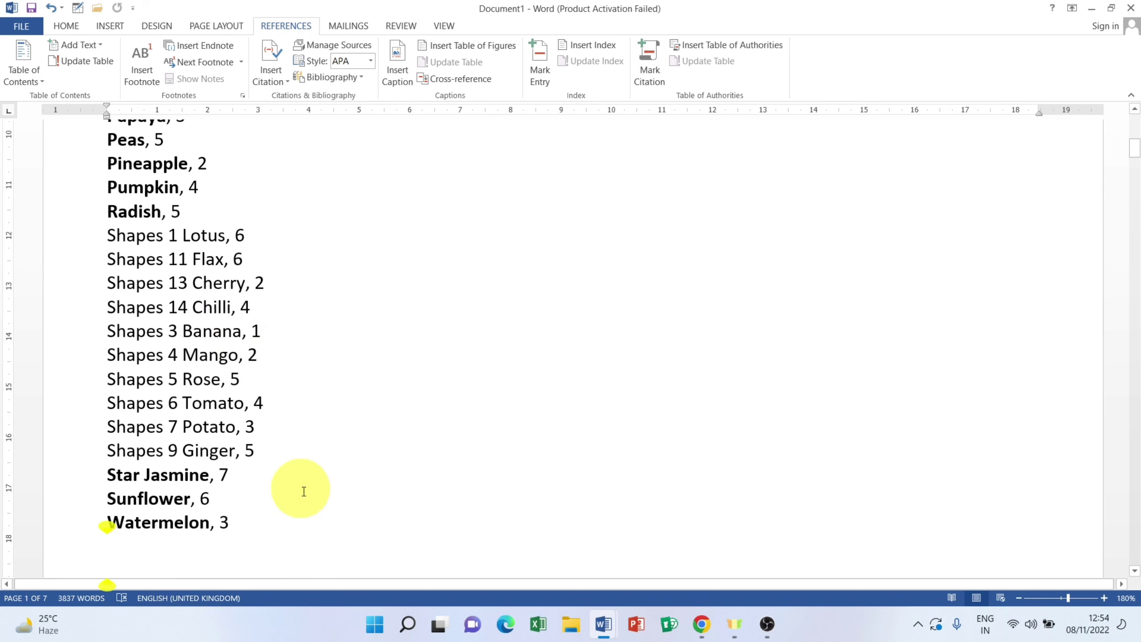
{"action": "scroll", "coordinate": [218, 254], "scroll_direction": "up", "scroll_amount": 9}
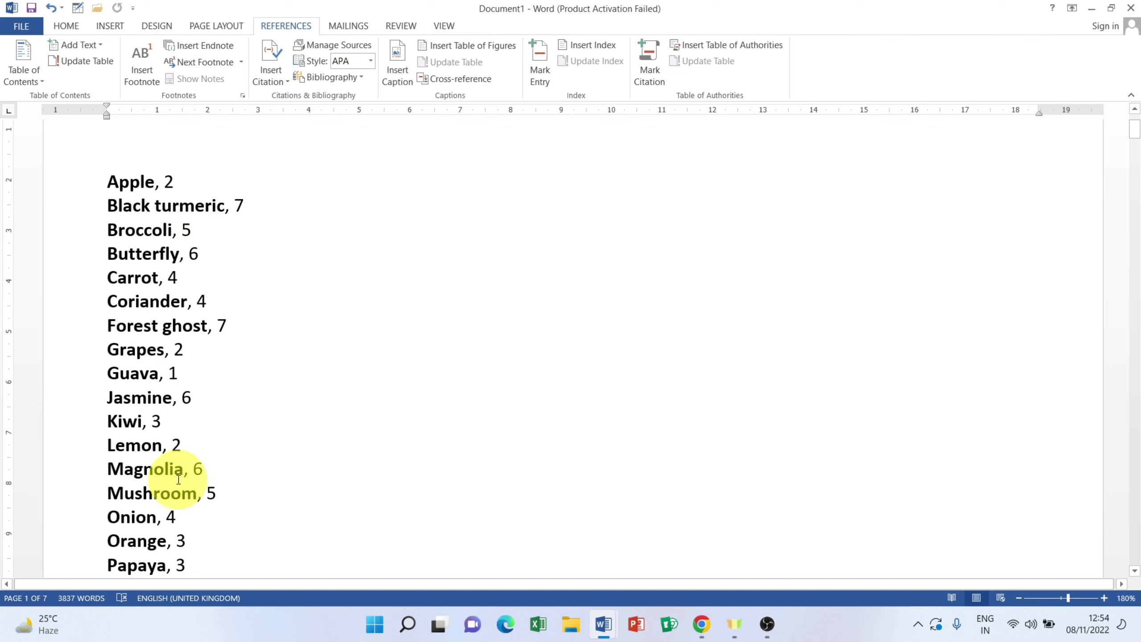
{"action": "scroll", "coordinate": [179, 479], "scroll_direction": "down", "scroll_amount": 9}
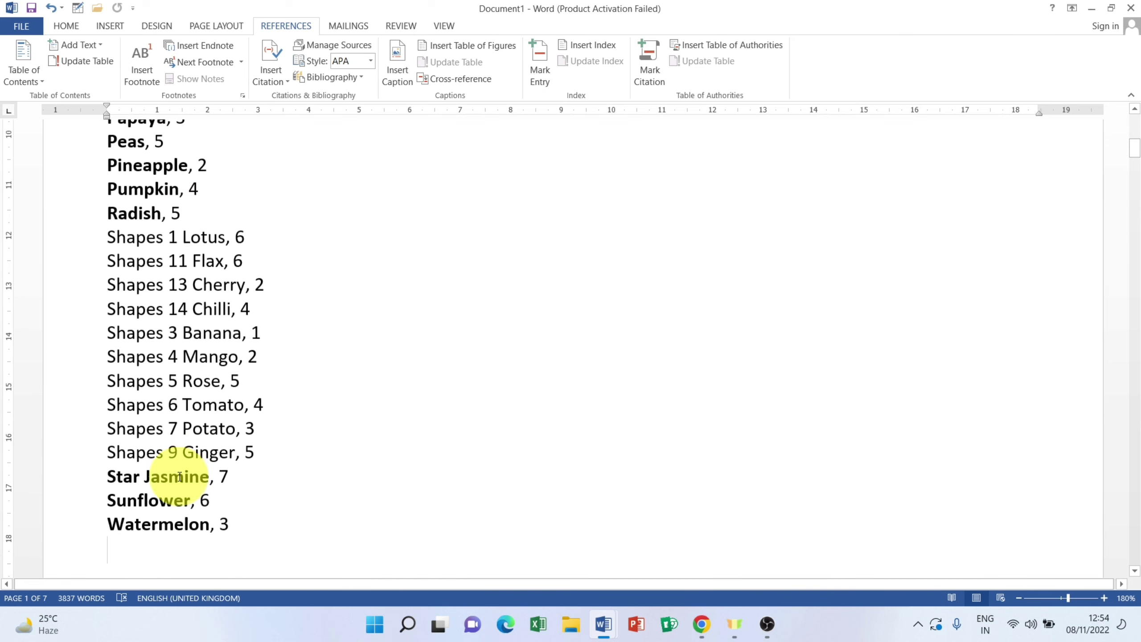
{"action": "scroll", "coordinate": [248, 504], "scroll_direction": "down", "scroll_amount": 5}
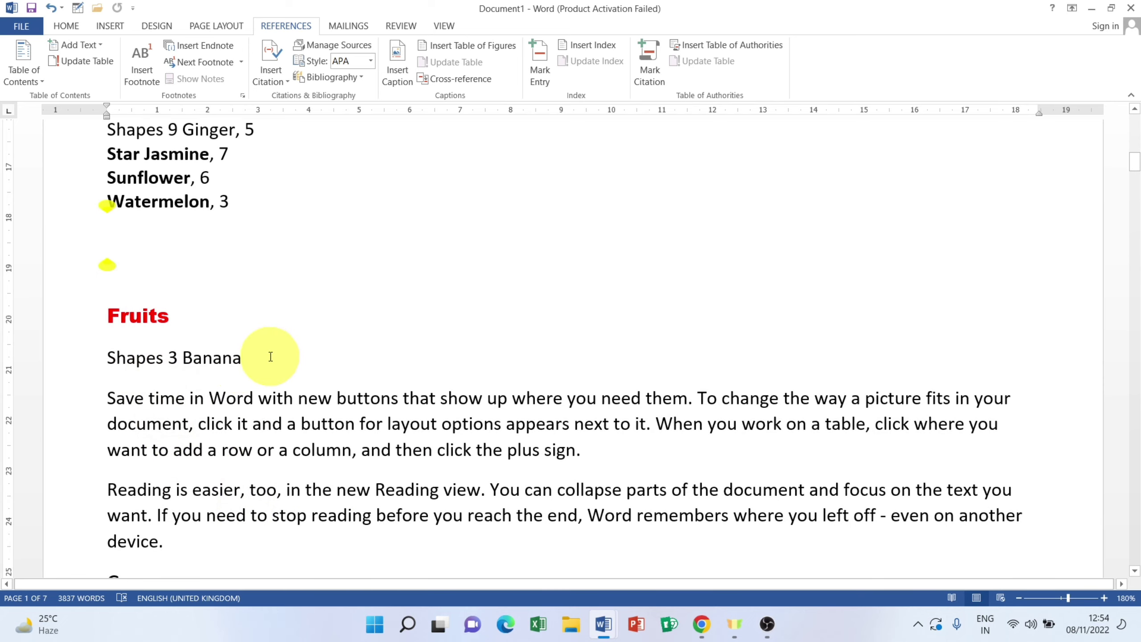
{"action": "scroll", "coordinate": [276, 353], "scroll_direction": "up", "scroll_amount": 5}
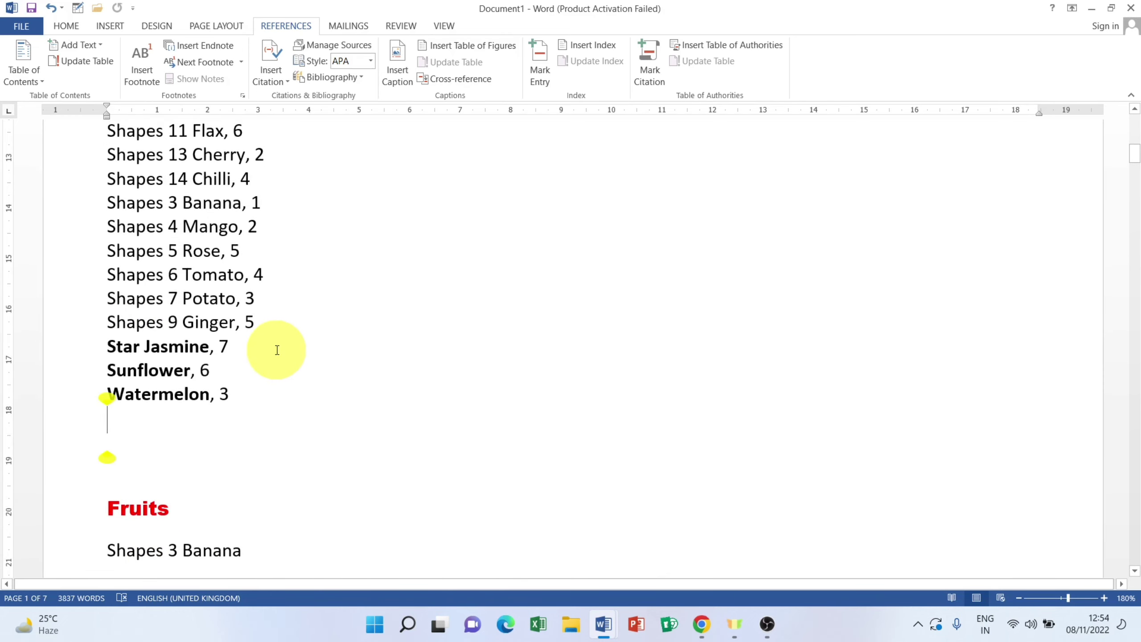
{"action": "scroll", "coordinate": [278, 350], "scroll_direction": "up", "scroll_amount": 4}
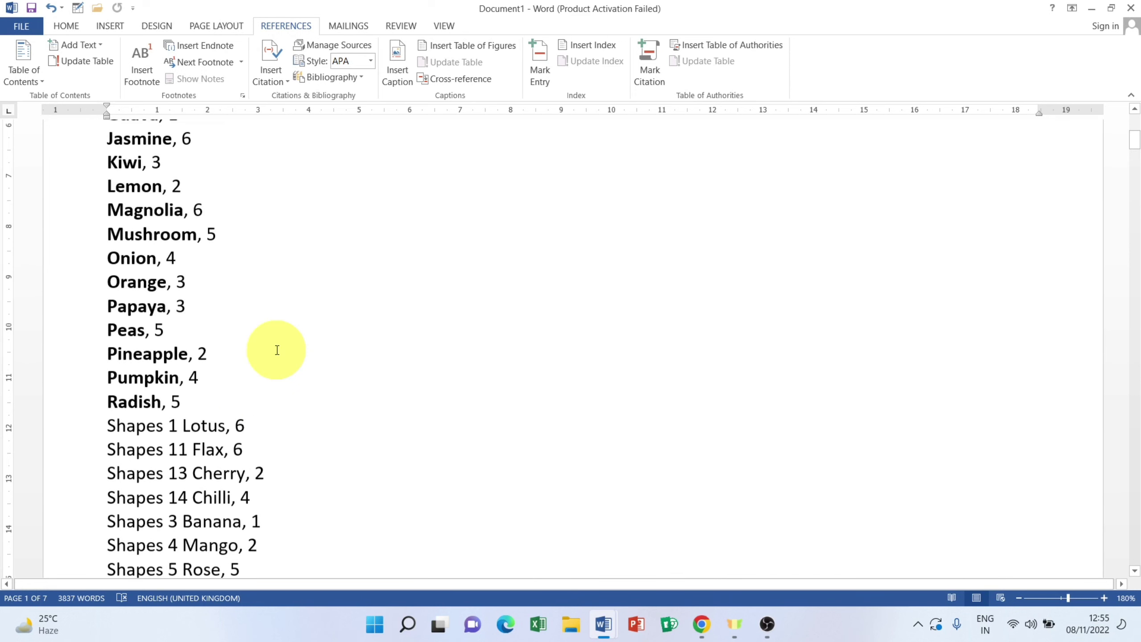
{"action": "scroll", "coordinate": [173, 308], "scroll_direction": "up", "scroll_amount": 4}
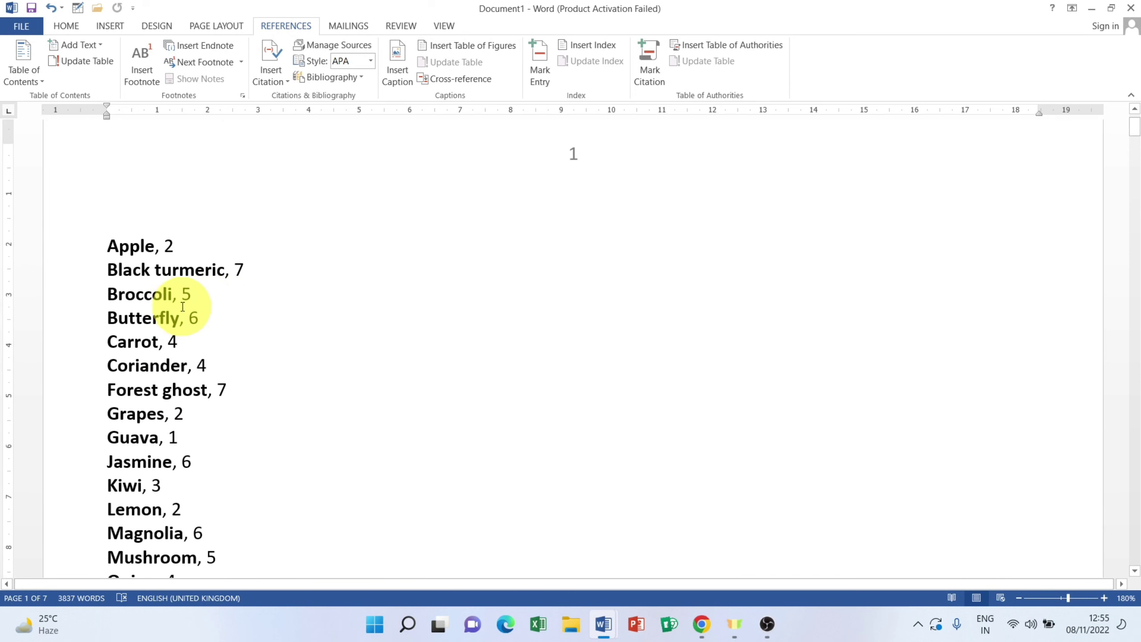
{"action": "scroll", "coordinate": [234, 344], "scroll_direction": "down", "scroll_amount": 3}
{"action": "scroll", "coordinate": [235, 346], "scroll_direction": "down", "scroll_amount": 4}
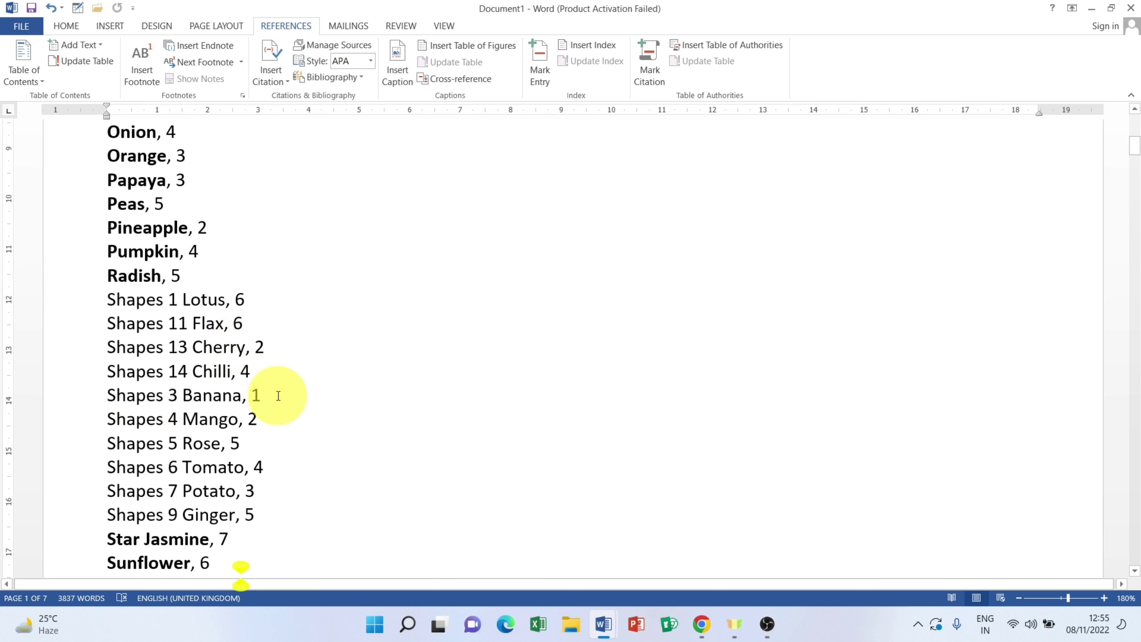
{"action": "left_click_drag", "start_coordinate": [260, 395], "coordinate": [118, 398]}
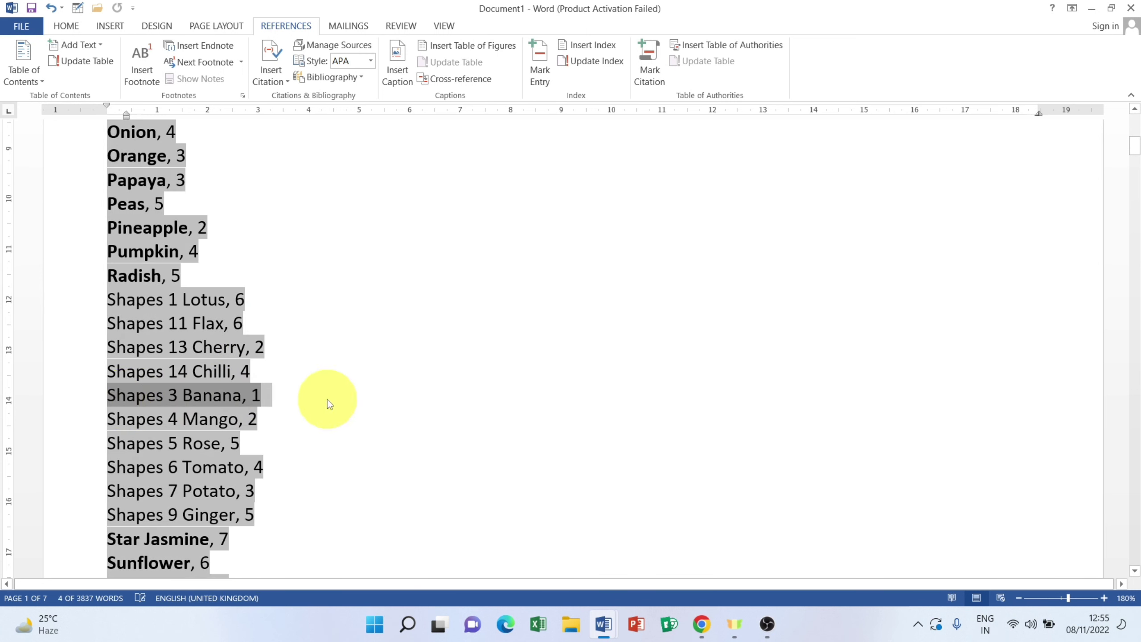
{"action": "left_click", "coordinate": [259, 398]}
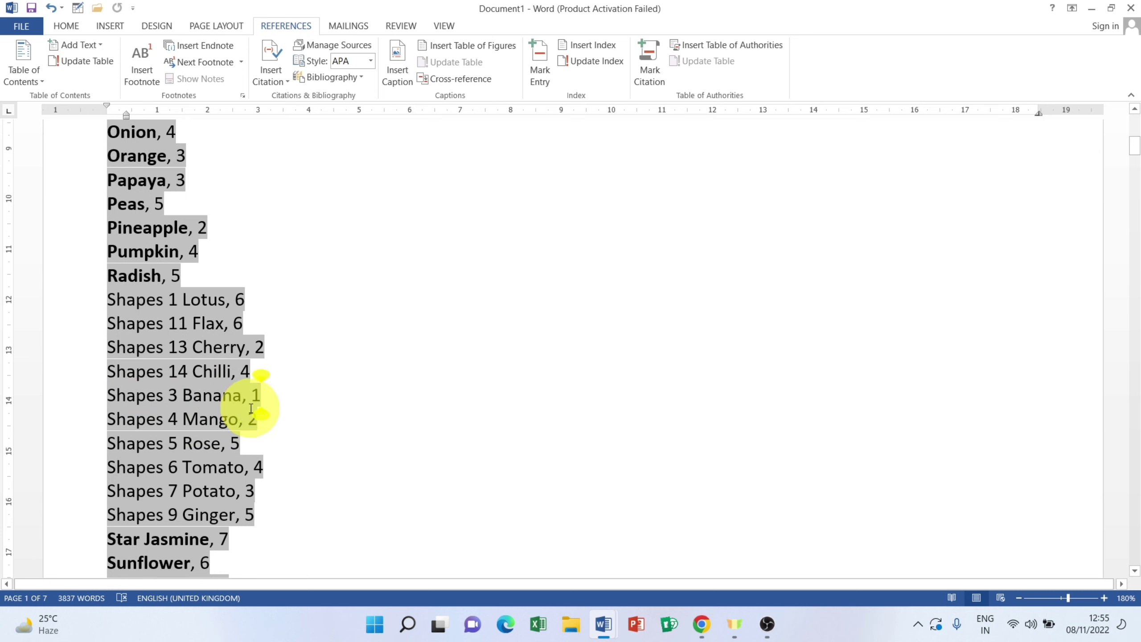
{"action": "scroll", "coordinate": [272, 414], "scroll_direction": "down", "scroll_amount": 6}
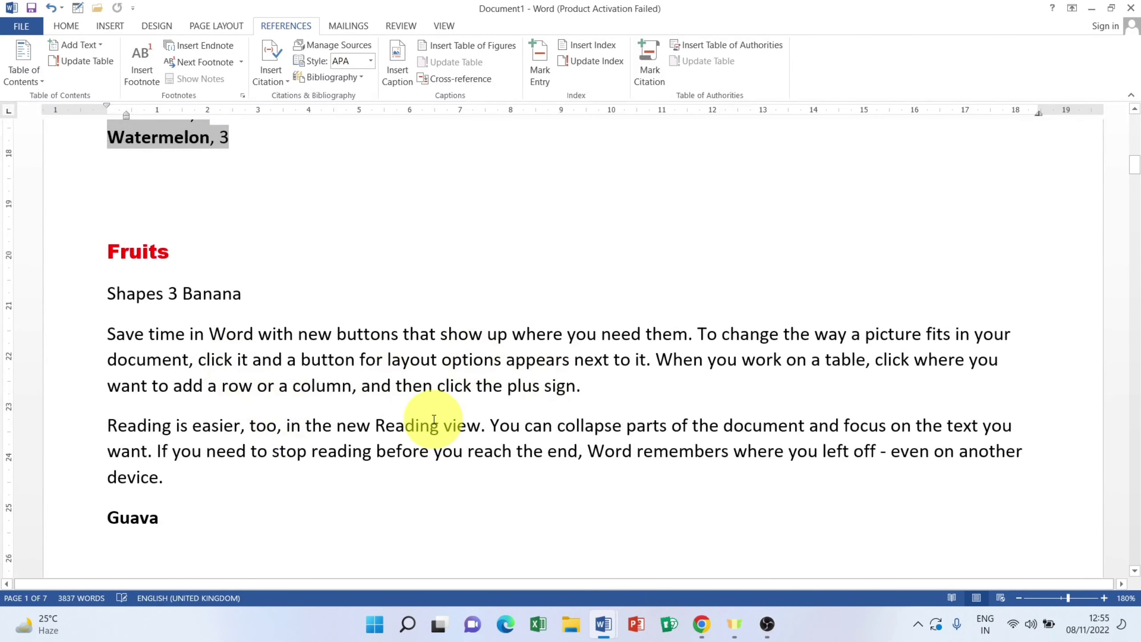
{"action": "scroll", "coordinate": [434, 419], "scroll_direction": "up", "scroll_amount": 10}
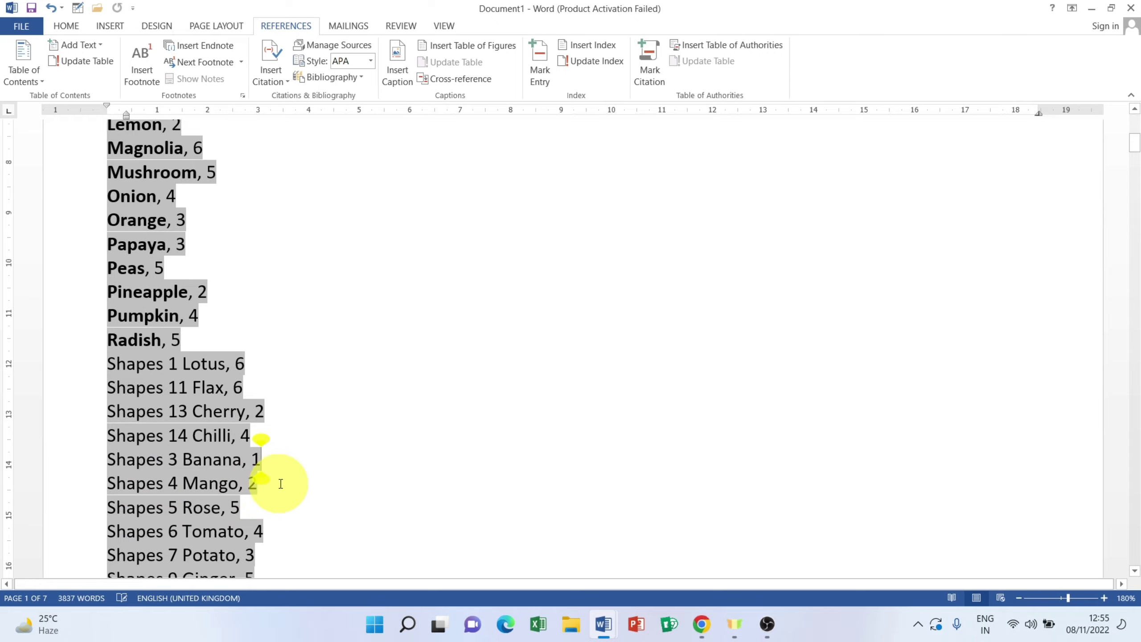
{"action": "scroll", "coordinate": [441, 437], "scroll_direction": "down", "scroll_amount": 15}
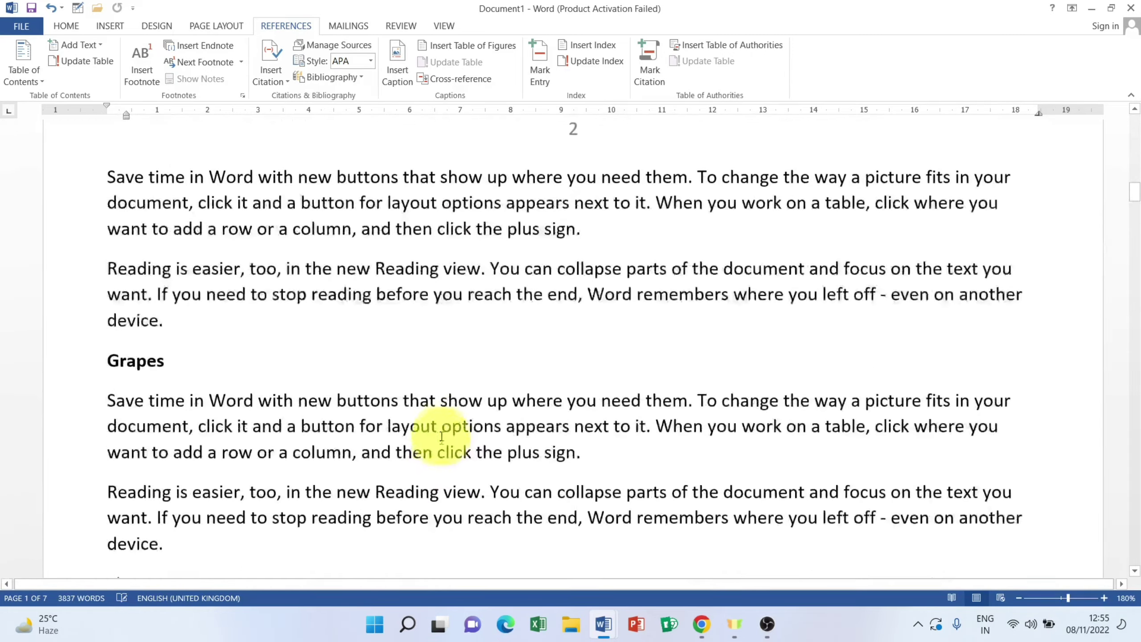
{"action": "scroll", "coordinate": [555, 262], "scroll_direction": "up", "scroll_amount": 2}
{"action": "scroll", "coordinate": [183, 453], "scroll_direction": "down", "scroll_amount": 4}
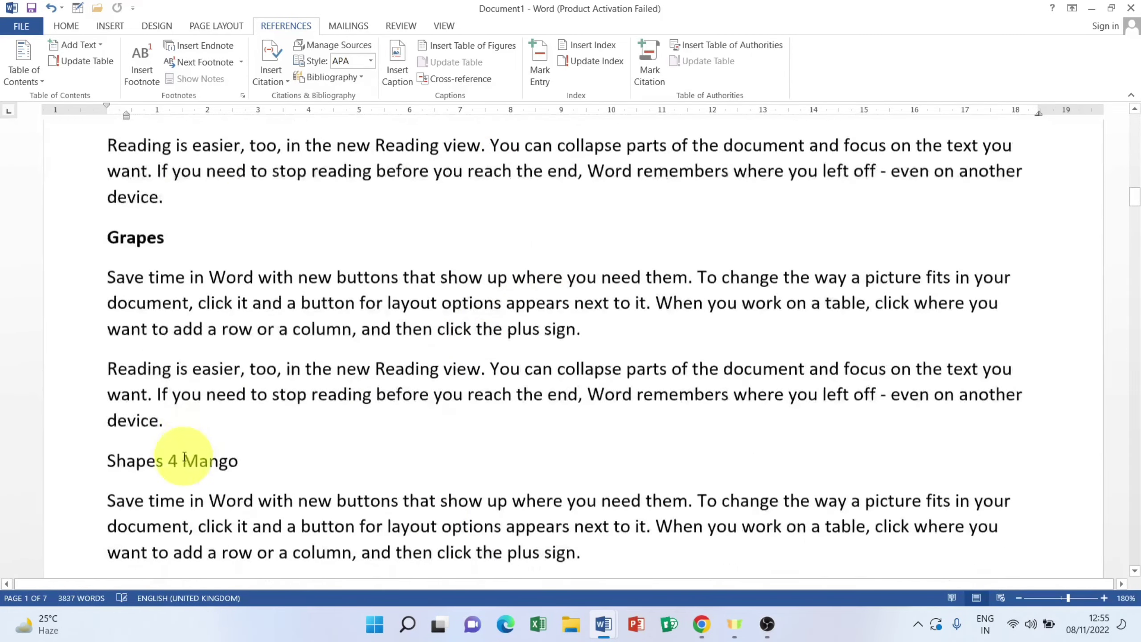
{"action": "scroll", "coordinate": [184, 456], "scroll_direction": "down", "scroll_amount": 4}
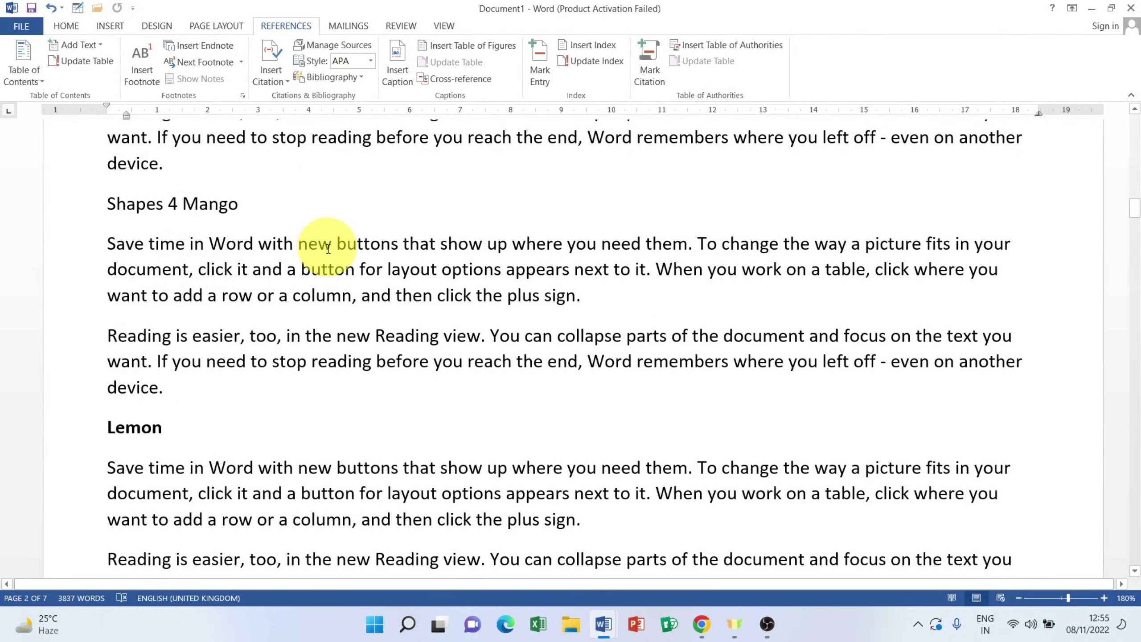
{"action": "scroll", "coordinate": [308, 357], "scroll_direction": "down", "scroll_amount": 15}
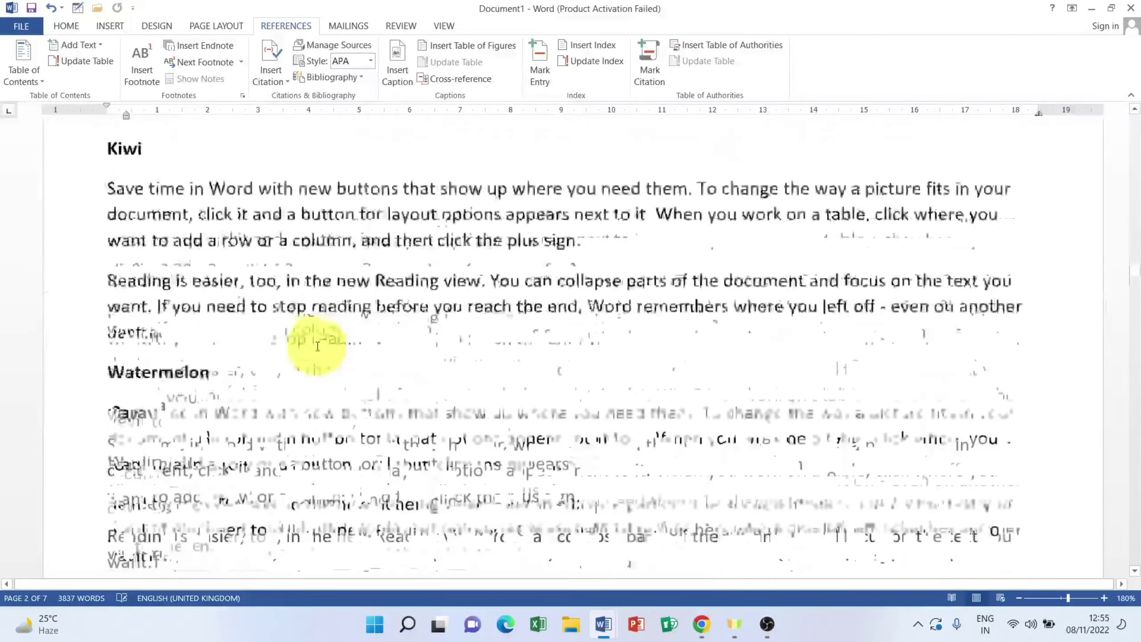
{"action": "scroll", "coordinate": [321, 344], "scroll_direction": "down", "scroll_amount": 15}
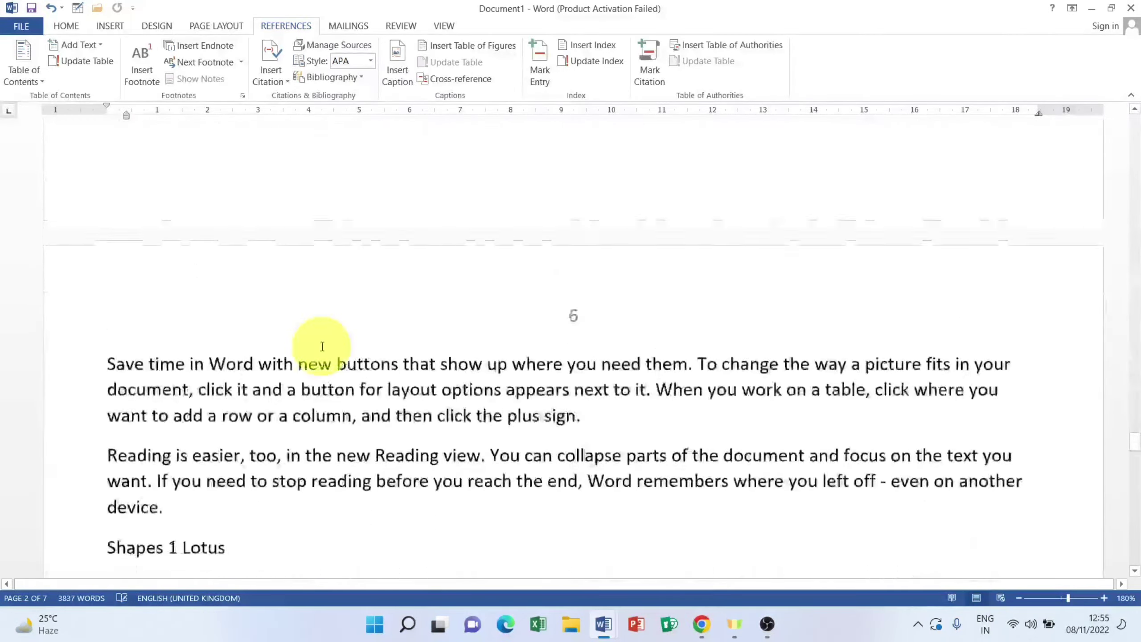
{"action": "scroll", "coordinate": [323, 347], "scroll_direction": "up", "scroll_amount": 10}
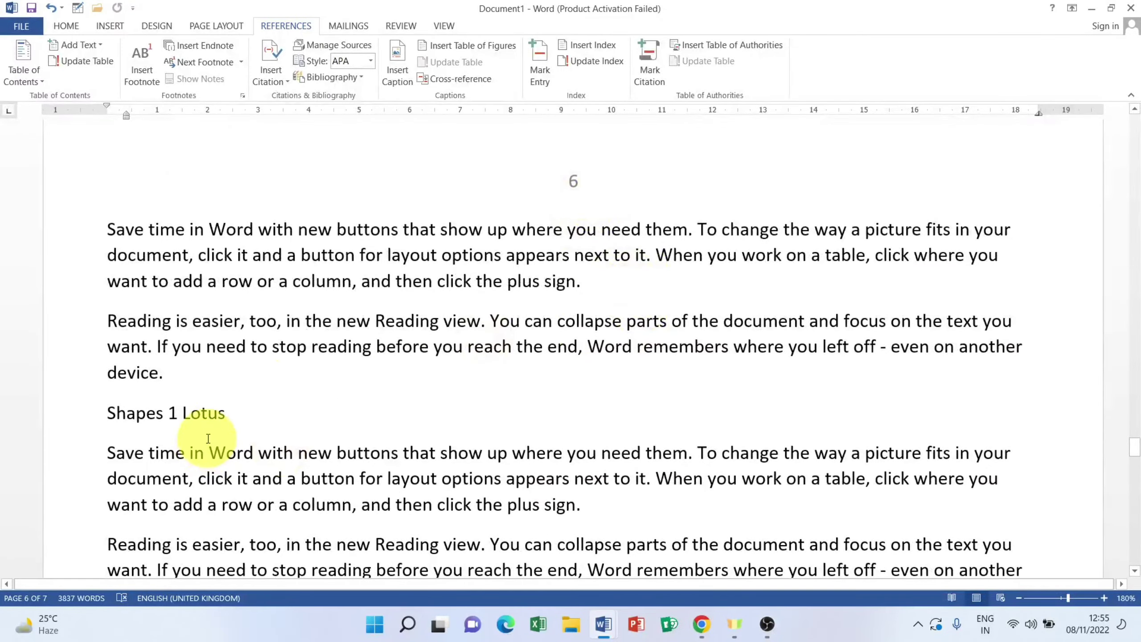
{"action": "scroll", "coordinate": [369, 286], "scroll_direction": "up", "scroll_amount": 15}
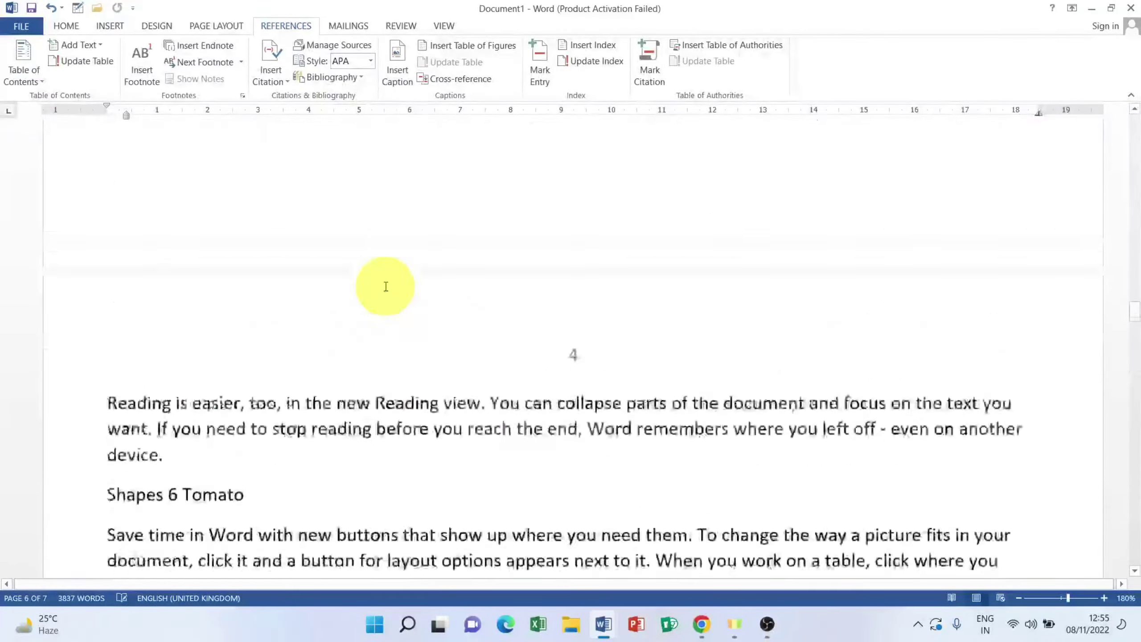
{"action": "scroll", "coordinate": [385, 286], "scroll_direction": "down", "scroll_amount": 15}
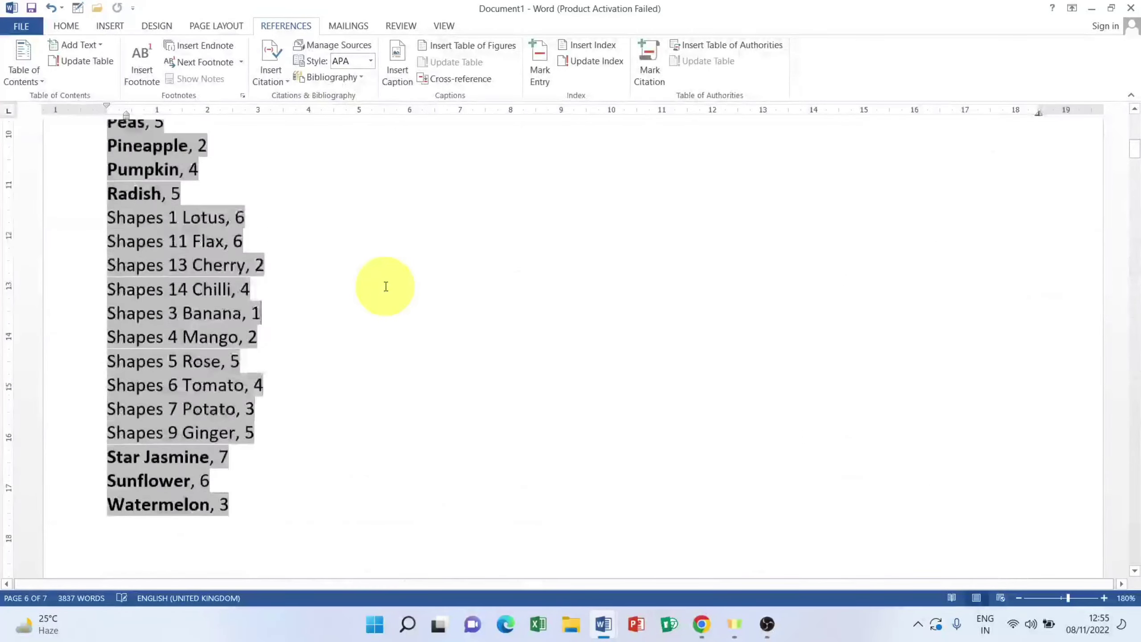
{"action": "scroll", "coordinate": [385, 288], "scroll_direction": "up", "scroll_amount": 10}
{"action": "scroll", "coordinate": [384, 298], "scroll_direction": "down", "scroll_amount": 6}
Step: Select the Shapes 1 Lotus, 6 index entry, then scroll down to the Shapes 3 Banana heading
{"action": "scroll", "coordinate": [326, 298], "scroll_direction": "up", "scroll_amount": 5}
{"action": "left_click", "coordinate": [254, 286]}
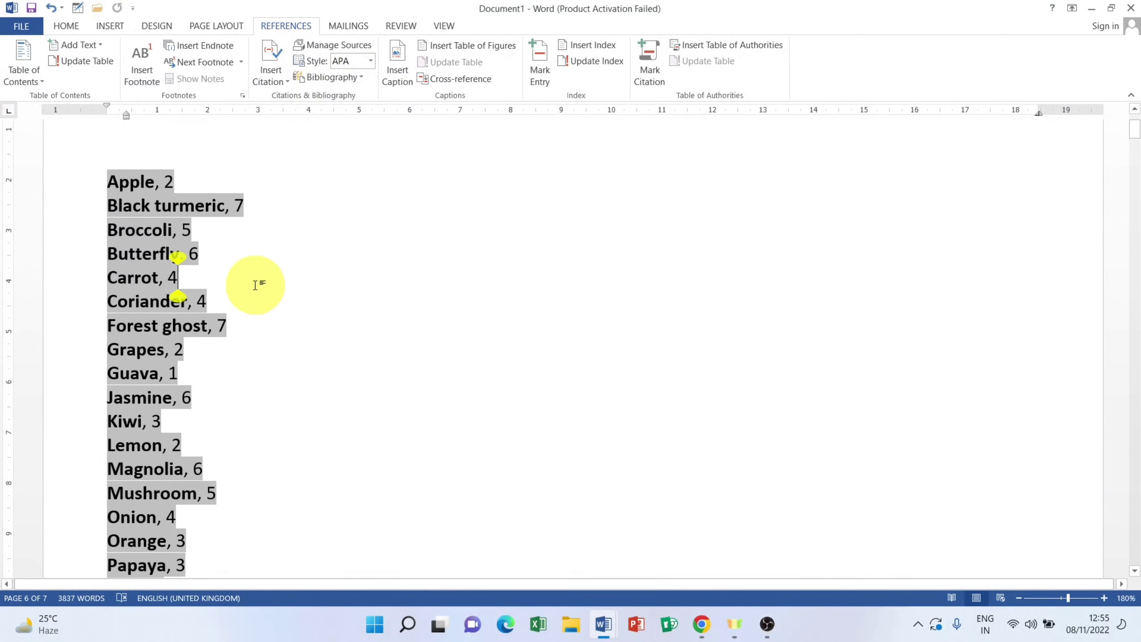
{"action": "scroll", "coordinate": [248, 420], "scroll_direction": "down", "scroll_amount": 3}
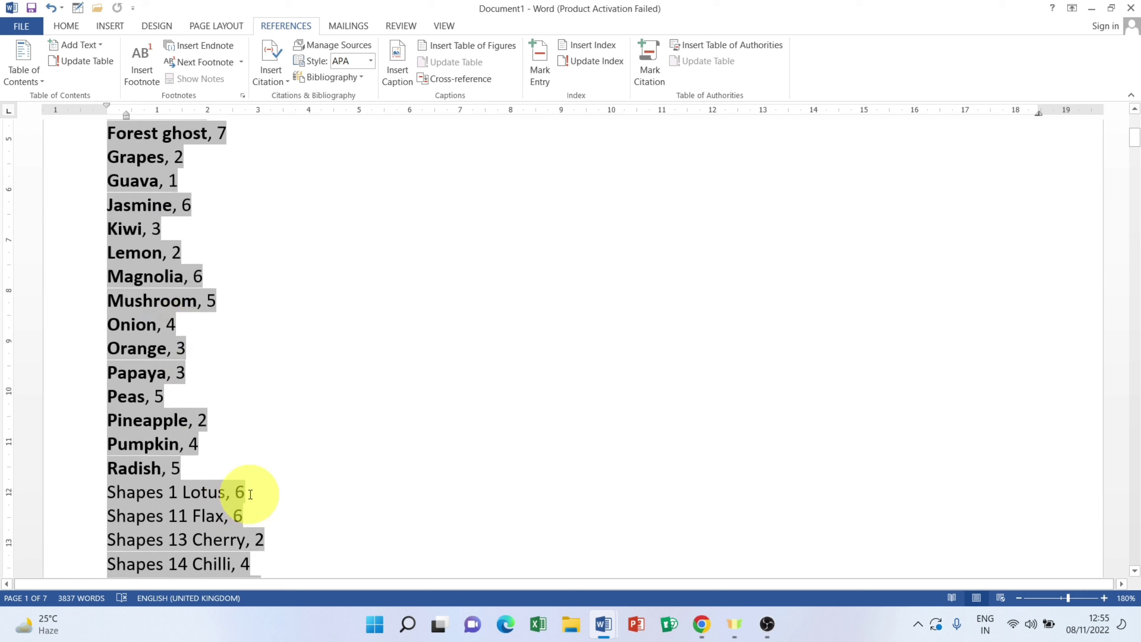
{"action": "left_click_drag", "start_coordinate": [250, 494], "coordinate": [137, 496]}
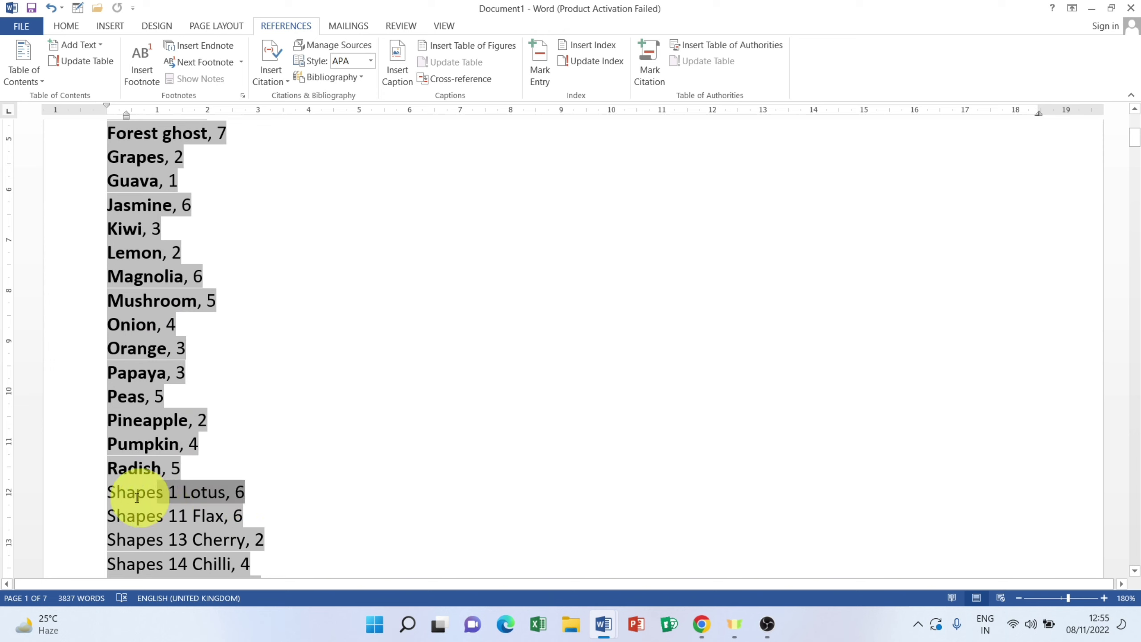
{"action": "left_click", "coordinate": [118, 491]}
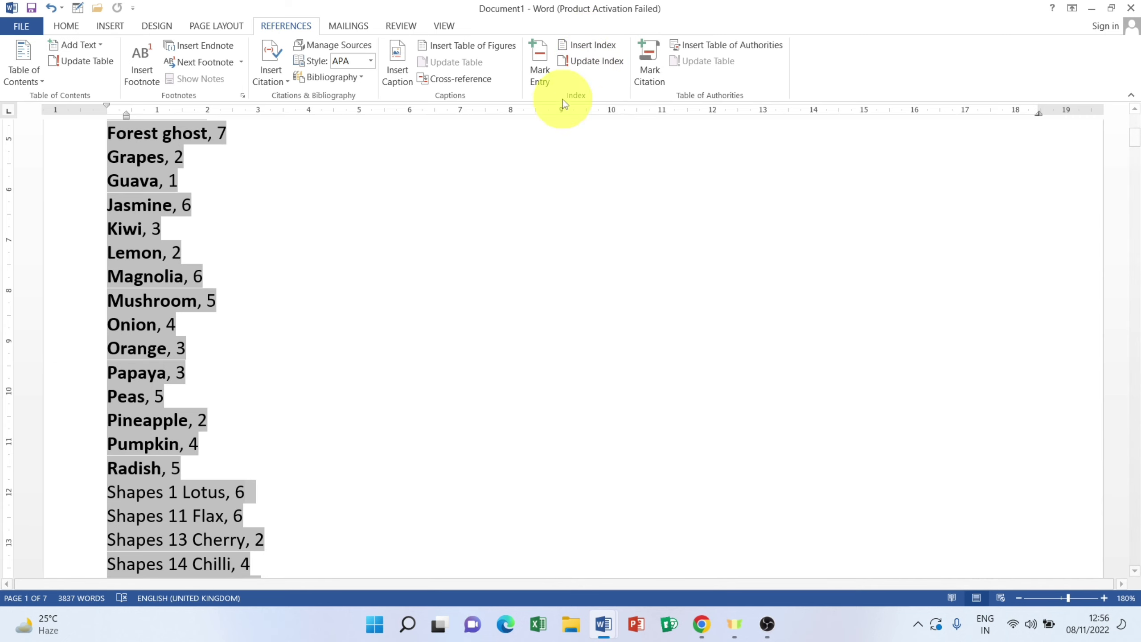
{"action": "scroll", "coordinate": [281, 351], "scroll_direction": "down", "scroll_amount": 5}
{"action": "scroll", "coordinate": [281, 351], "scroll_direction": "down", "scroll_amount": 12}
{"action": "scroll", "coordinate": [280, 342], "scroll_direction": "up", "scroll_amount": 8}
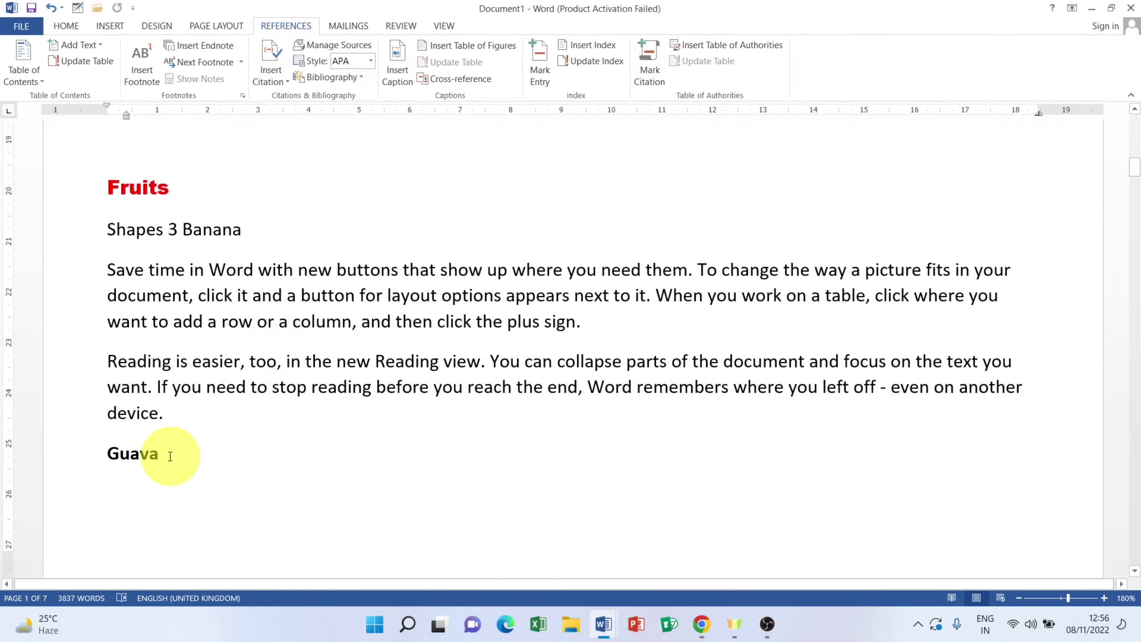
Step: Delete the Shapes 3 Banana heading line under Fruits and scroll back to the index
{"action": "left_click", "coordinate": [61, 457]}
{"action": "left_click_drag", "start_coordinate": [245, 229], "coordinate": [38, 237]}
{"action": "key", "text": "Delete"}
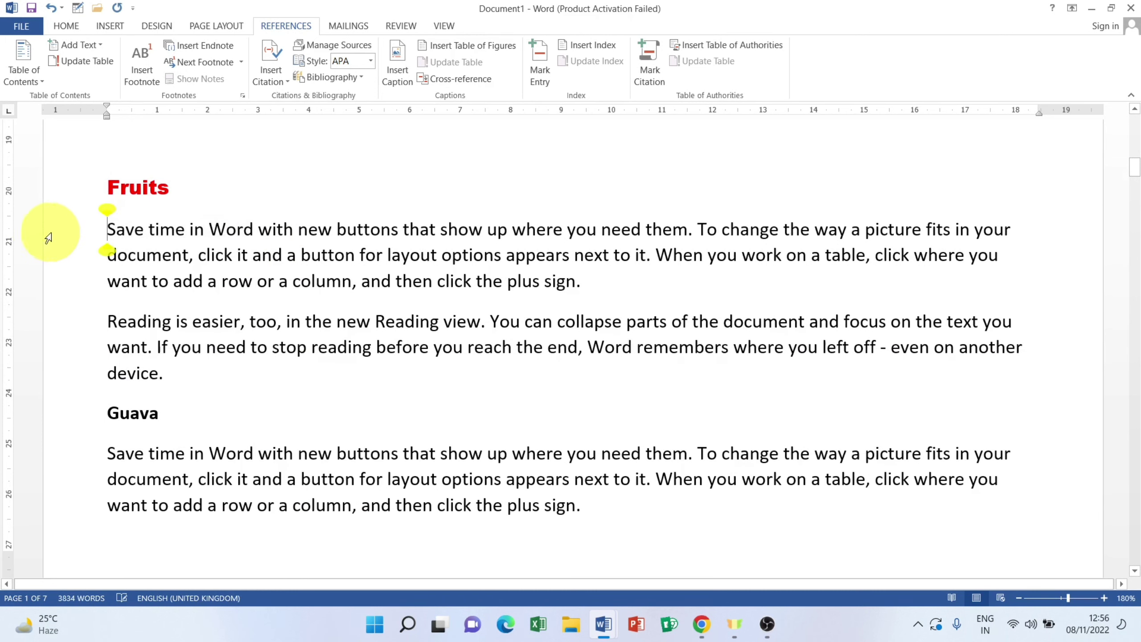
{"action": "scroll", "coordinate": [202, 303], "scroll_direction": "up", "scroll_amount": 1}
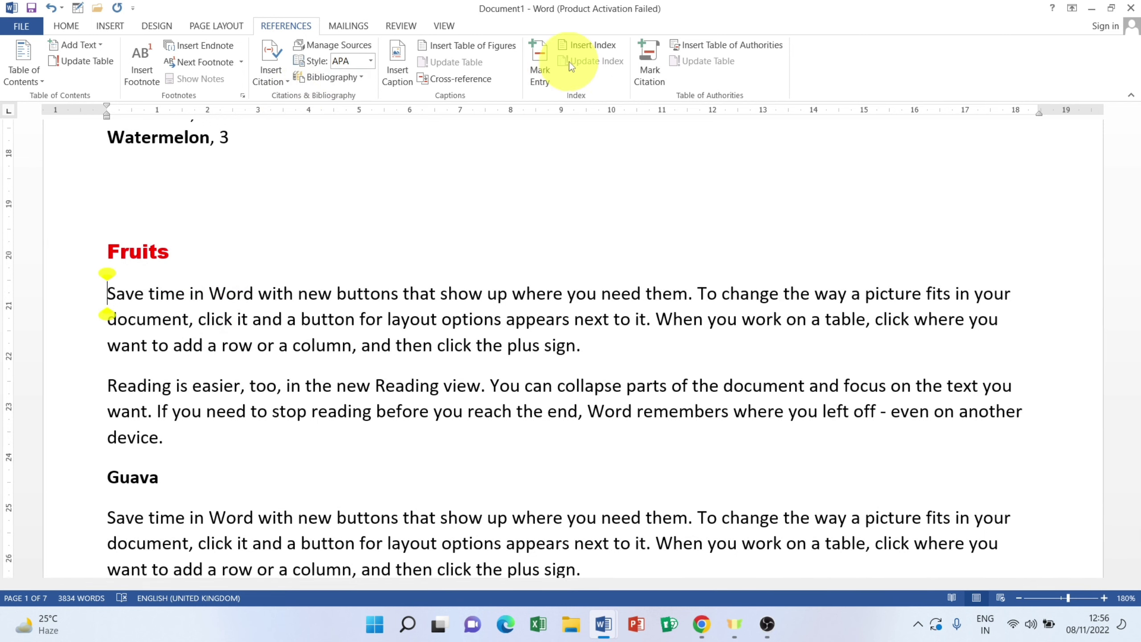
{"action": "scroll", "coordinate": [300, 281], "scroll_direction": "up", "scroll_amount": 15}
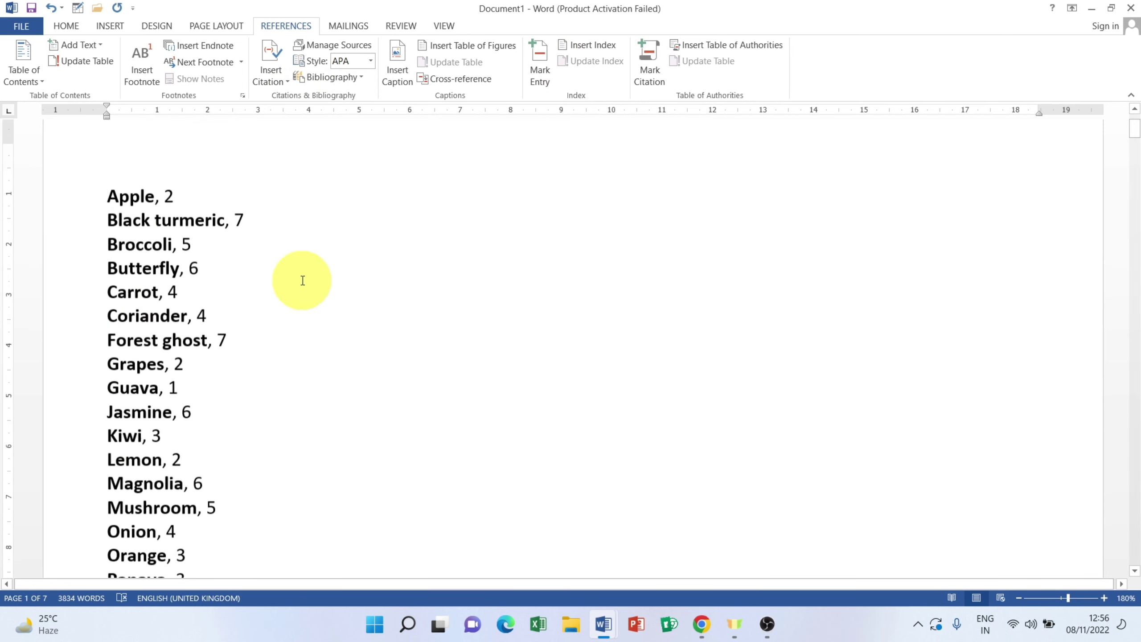
{"action": "scroll", "coordinate": [127, 361], "scroll_direction": "down", "scroll_amount": 6}
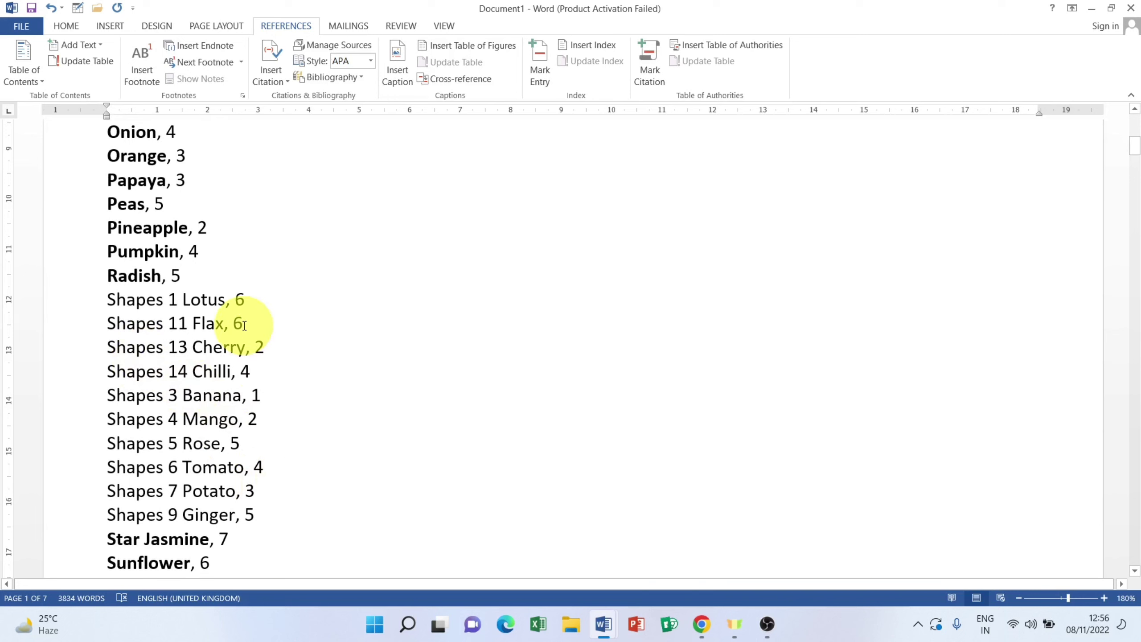
{"action": "scroll", "coordinate": [248, 434], "scroll_direction": "down", "scroll_amount": 1}
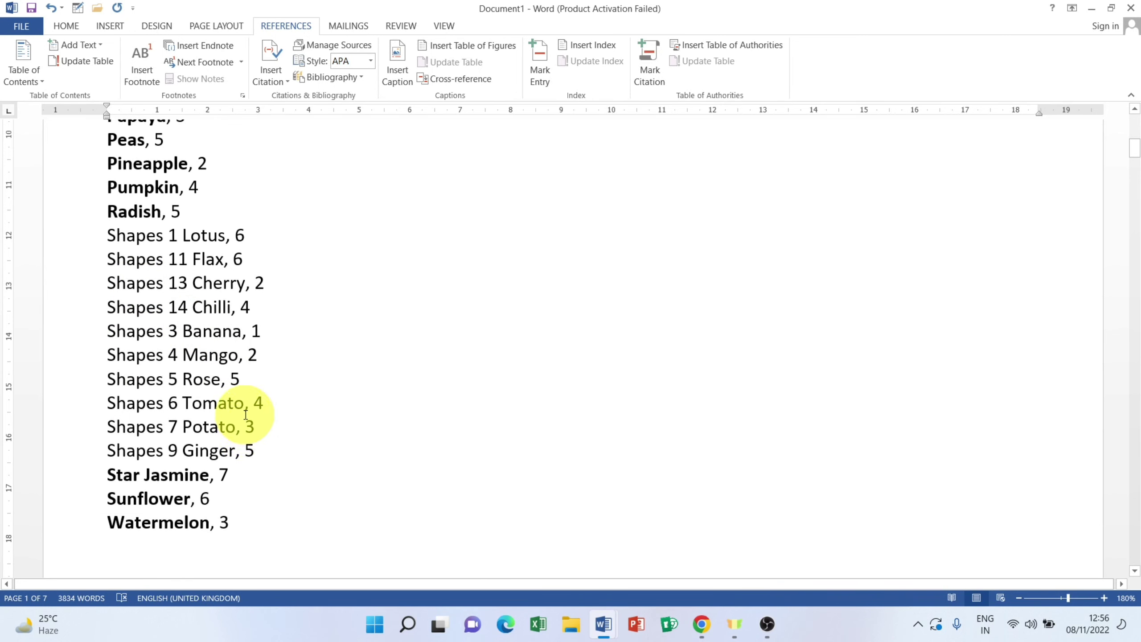
Step: Select the index entries and update the index so Shapes 3 Banana disappears
{"action": "left_click_drag", "start_coordinate": [262, 328], "coordinate": [108, 332]}
{"action": "left_click_drag", "start_coordinate": [226, 521], "coordinate": [69, 245]}
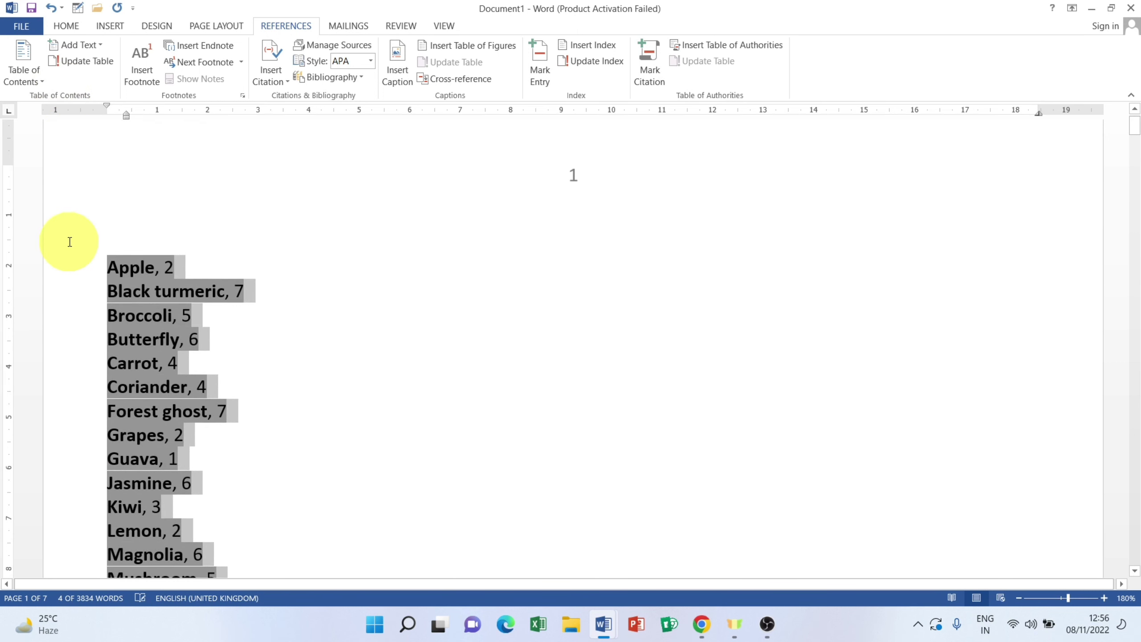
{"action": "left_click", "coordinate": [582, 64]}
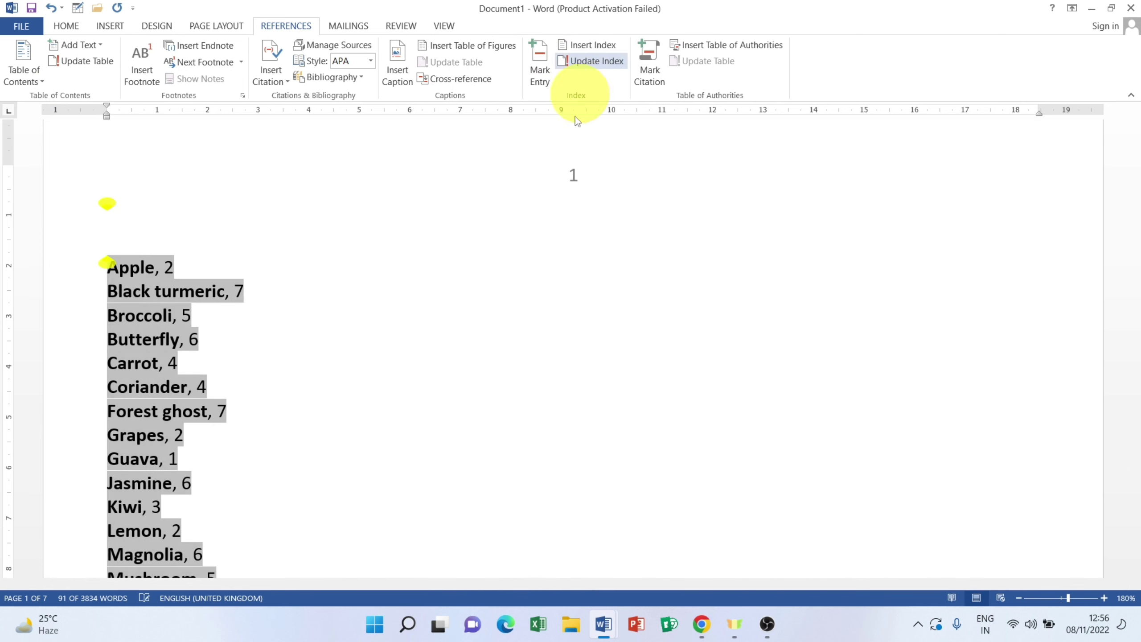
{"action": "scroll", "coordinate": [244, 448], "scroll_direction": "down", "scroll_amount": 8}
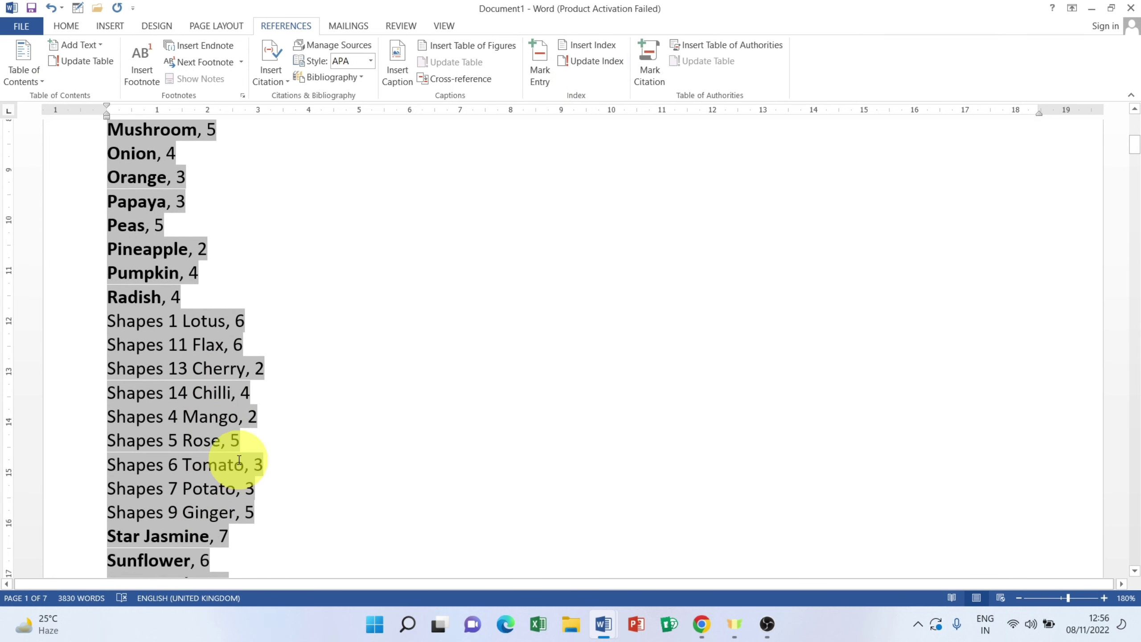
{"action": "scroll", "coordinate": [227, 455], "scroll_direction": "down", "scroll_amount": 7}
{"action": "scroll", "coordinate": [239, 456], "scroll_direction": "up", "scroll_amount": 3}
{"action": "scroll", "coordinate": [239, 456], "scroll_direction": "up", "scroll_amount": 2}
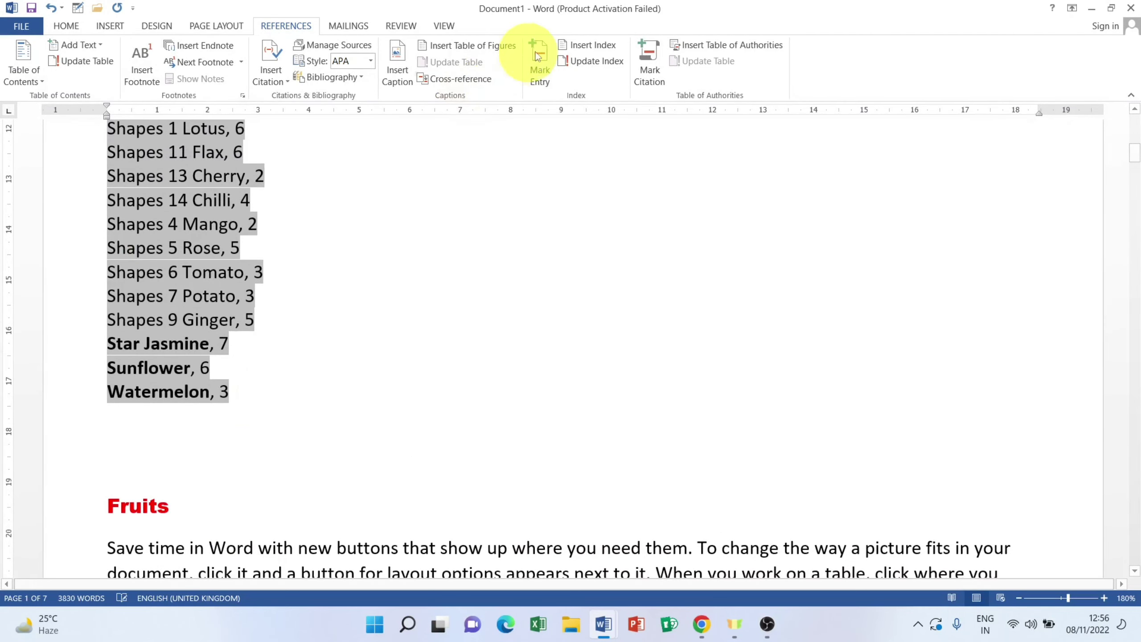
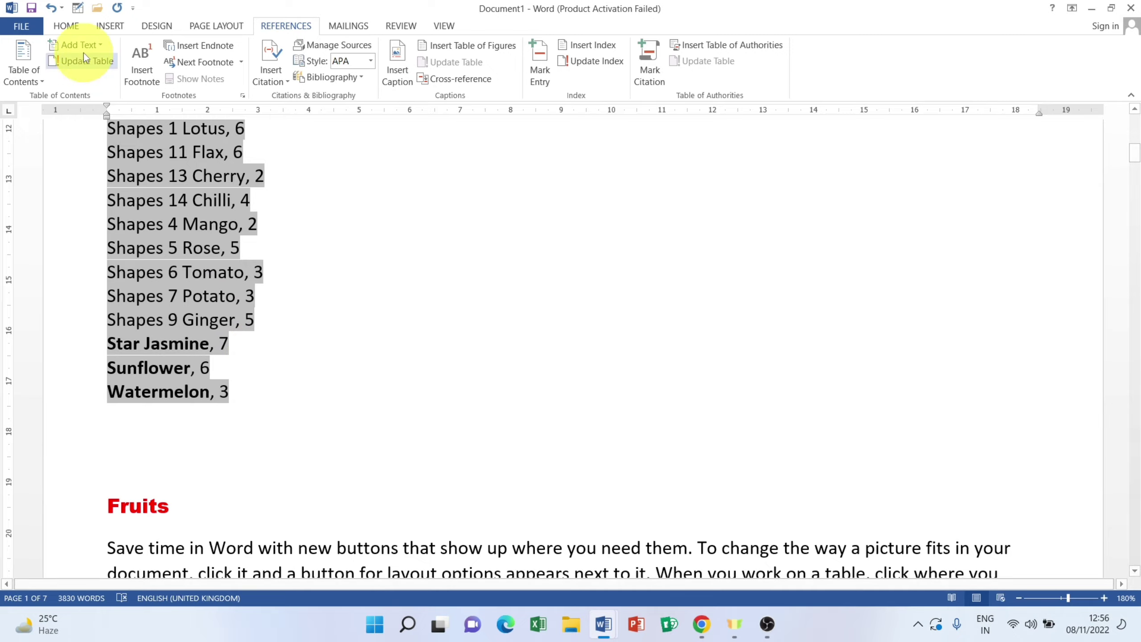
Step: Undo the index update and the marked index entries, bringing back the Shapes 3 Banana heading
{"action": "left_click", "coordinate": [54, 9]}
{"action": "left_click", "coordinate": [53, 9]}
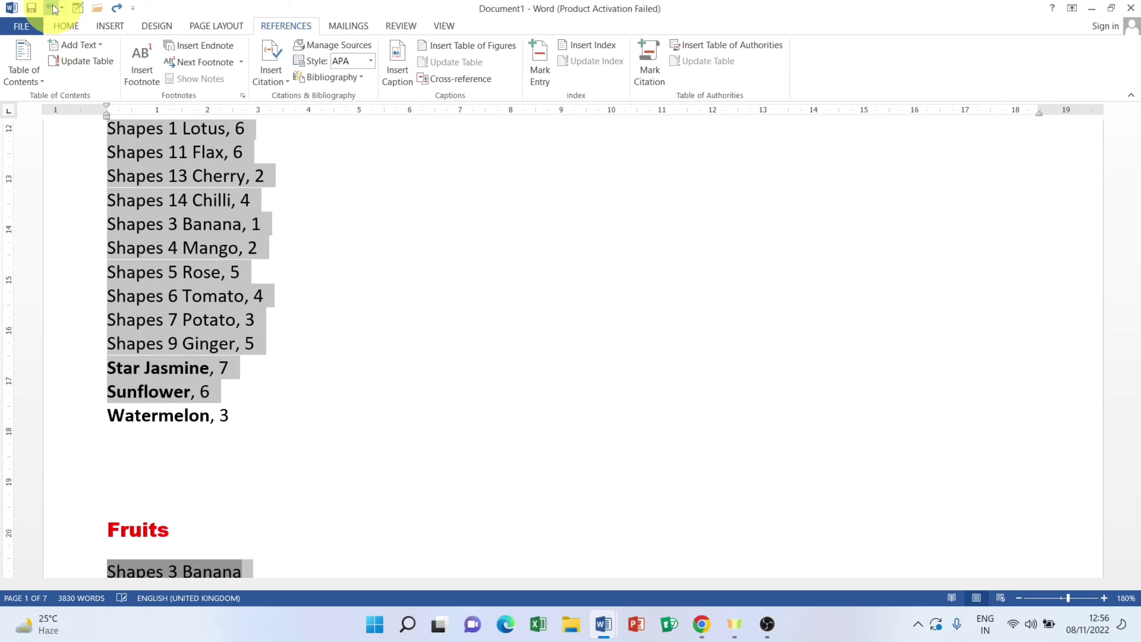
{"action": "left_click", "coordinate": [54, 9]}
{"action": "left_click", "coordinate": [54, 8]}
{"action": "left_click", "coordinate": [54, 9]}
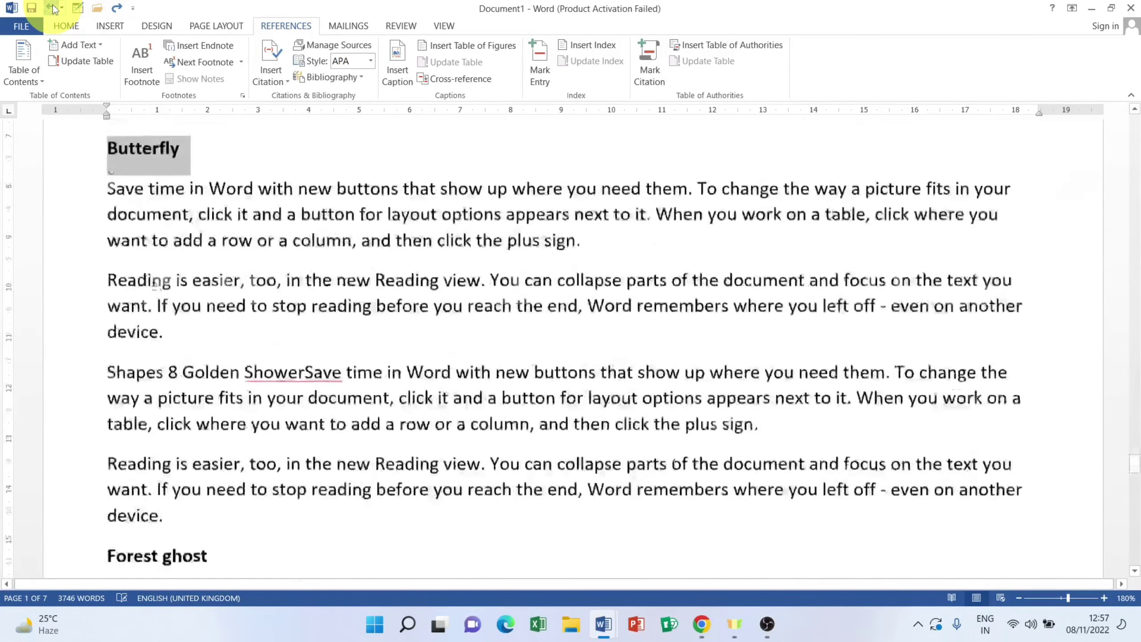
{"action": "left_click", "coordinate": [54, 9]}
{"action": "left_click", "coordinate": [54, 9]}
{"action": "left_click", "coordinate": [54, 9]}
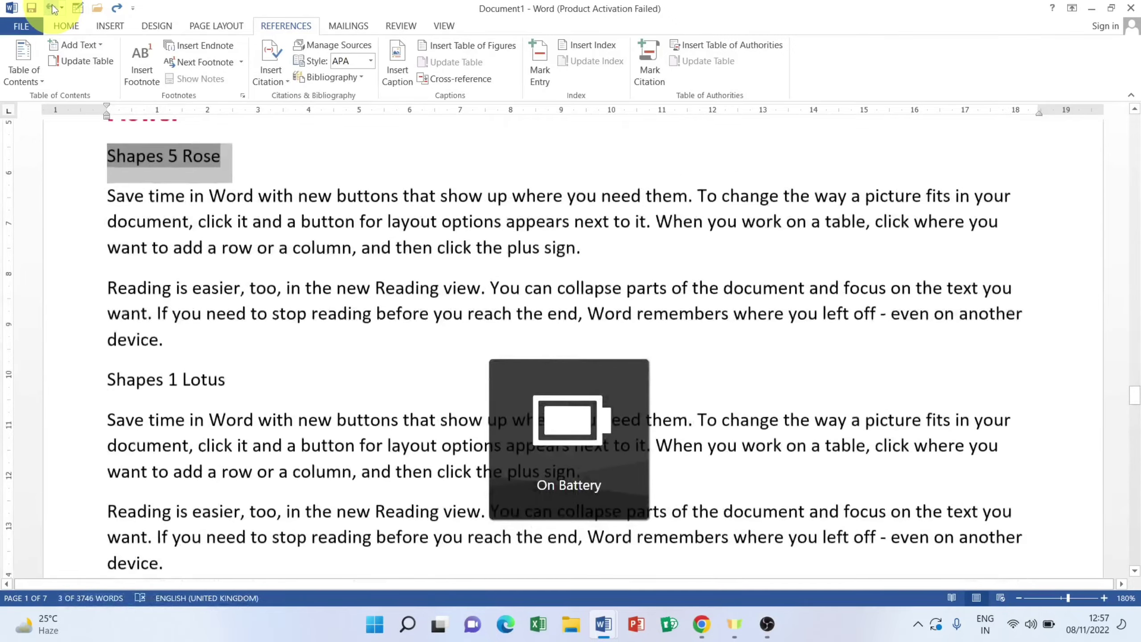
{"action": "left_click", "coordinate": [54, 9]}
{"action": "left_click", "coordinate": [54, 9]}
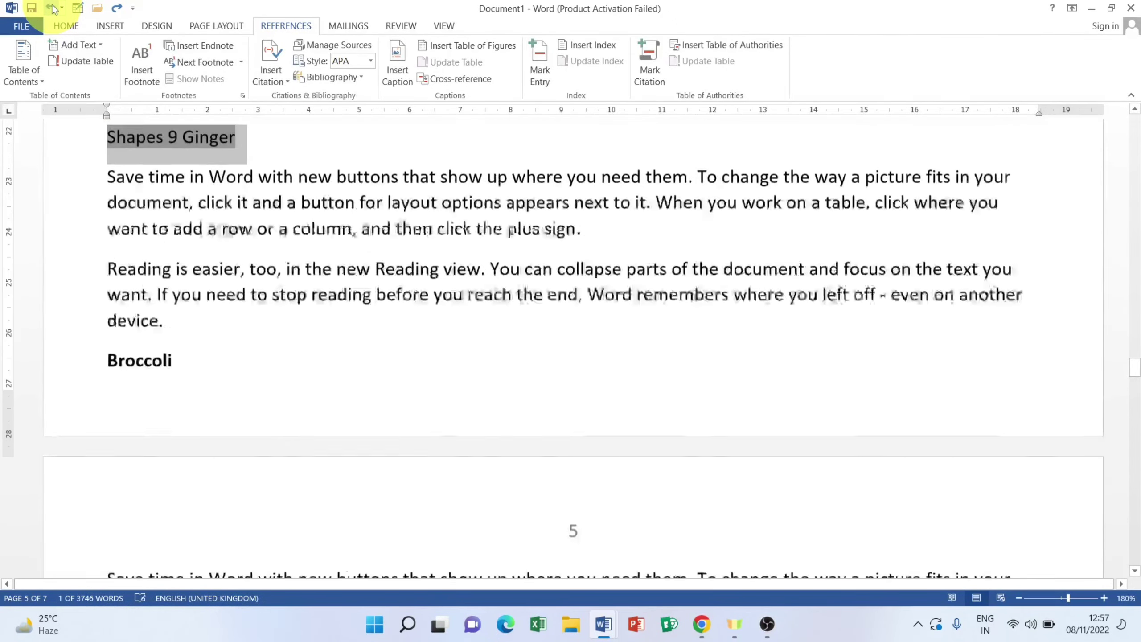
{"action": "left_click", "coordinate": [54, 9]}
{"action": "left_click", "coordinate": [54, 9]}
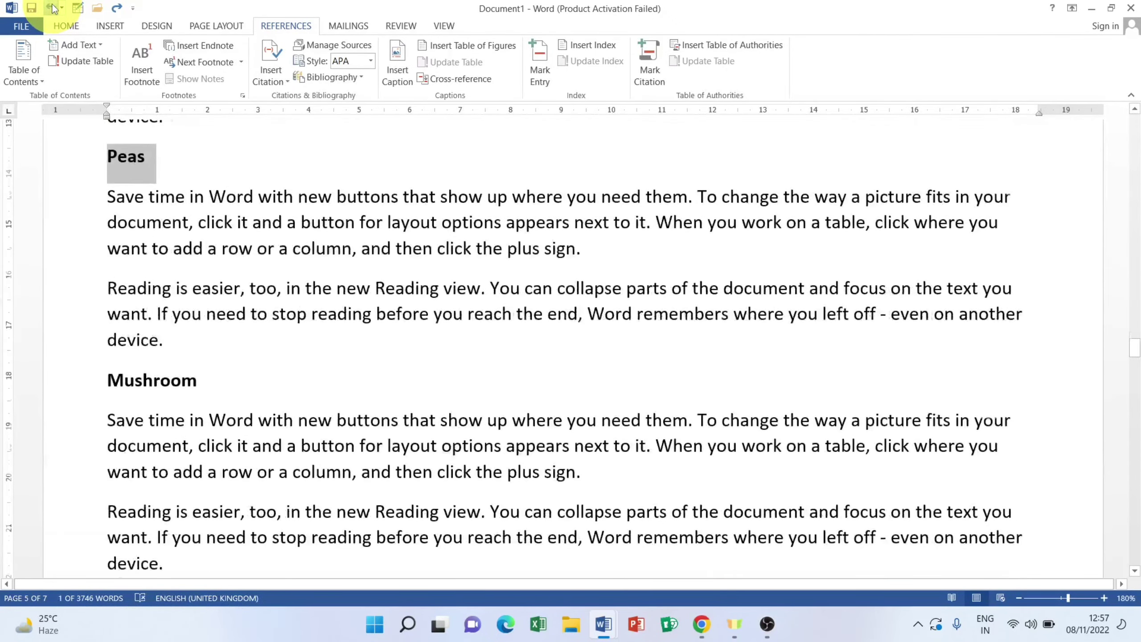
{"action": "left_click", "coordinate": [54, 9]}
{"action": "left_click", "coordinate": [54, 9]}
{"action": "left_click", "coordinate": [53, 8]}
{"action": "left_click", "coordinate": [53, 8]}
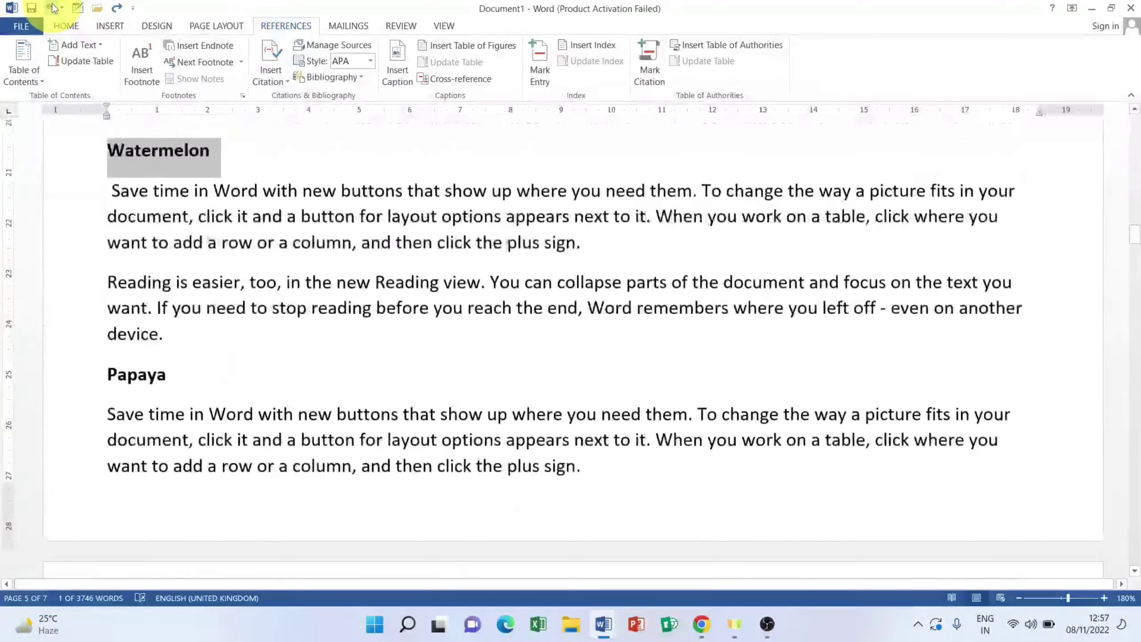
{"action": "left_click", "coordinate": [53, 8]}
{"action": "left_click", "coordinate": [53, 8]}
{"action": "left_click", "coordinate": [54, 8]}
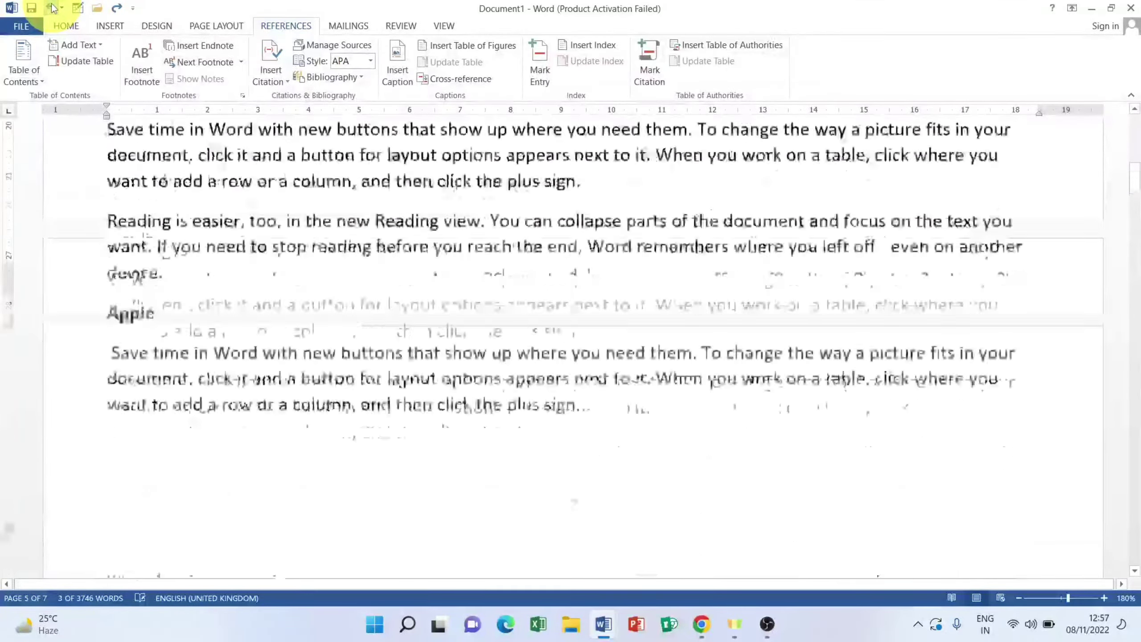
{"action": "left_click", "coordinate": [53, 8]}
{"action": "left_click", "coordinate": [53, 8]}
{"action": "left_click", "coordinate": [53, 8]}
{"action": "left_click", "coordinate": [53, 8]}
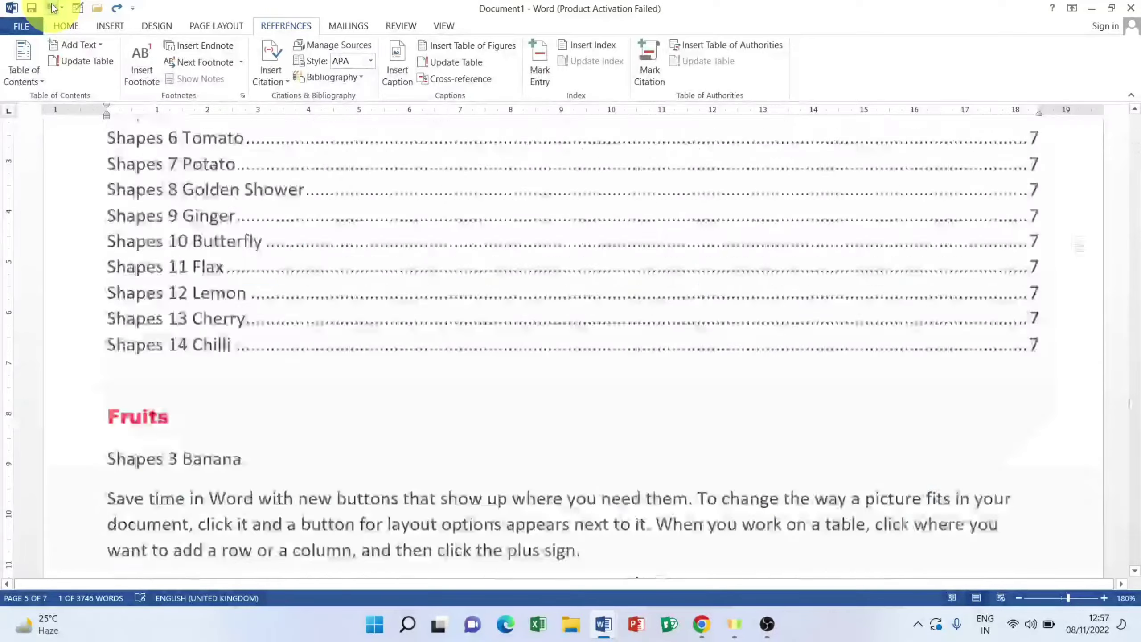
{"action": "left_click", "coordinate": [53, 8]}
Step: Undo the earlier heading markings until the document is back to 3718 words
{"action": "scroll", "coordinate": [483, 255], "scroll_direction": "down", "scroll_amount": 20}
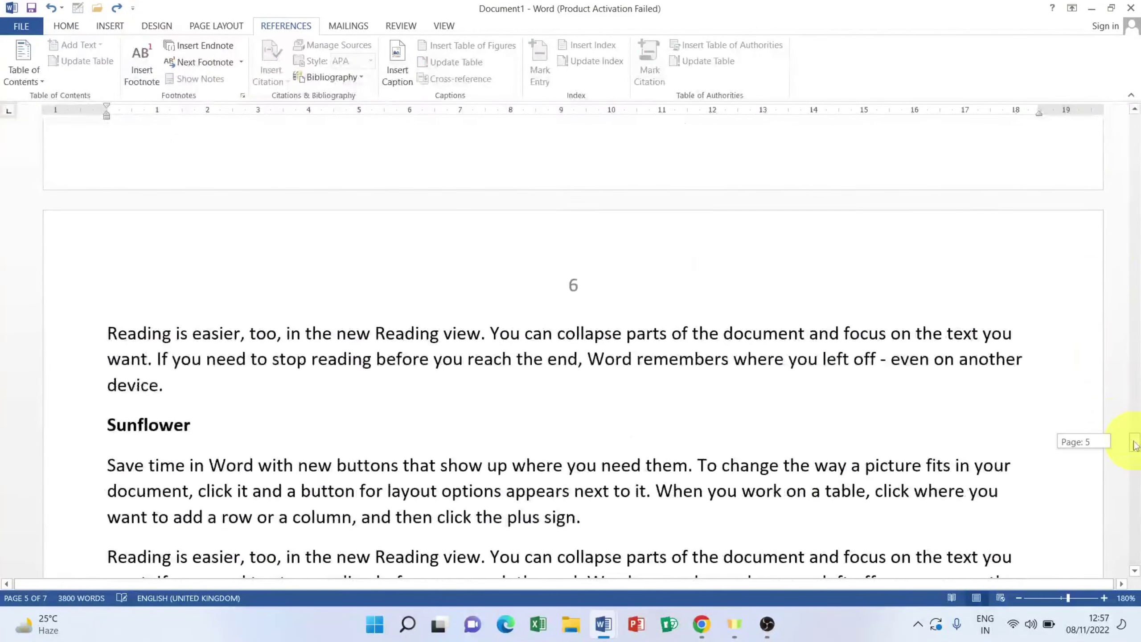
{"action": "left_click_drag", "start_coordinate": [1135, 445], "coordinate": [1108, 77]}
{"action": "scroll", "coordinate": [825, 339], "scroll_direction": "down", "scroll_amount": 3}
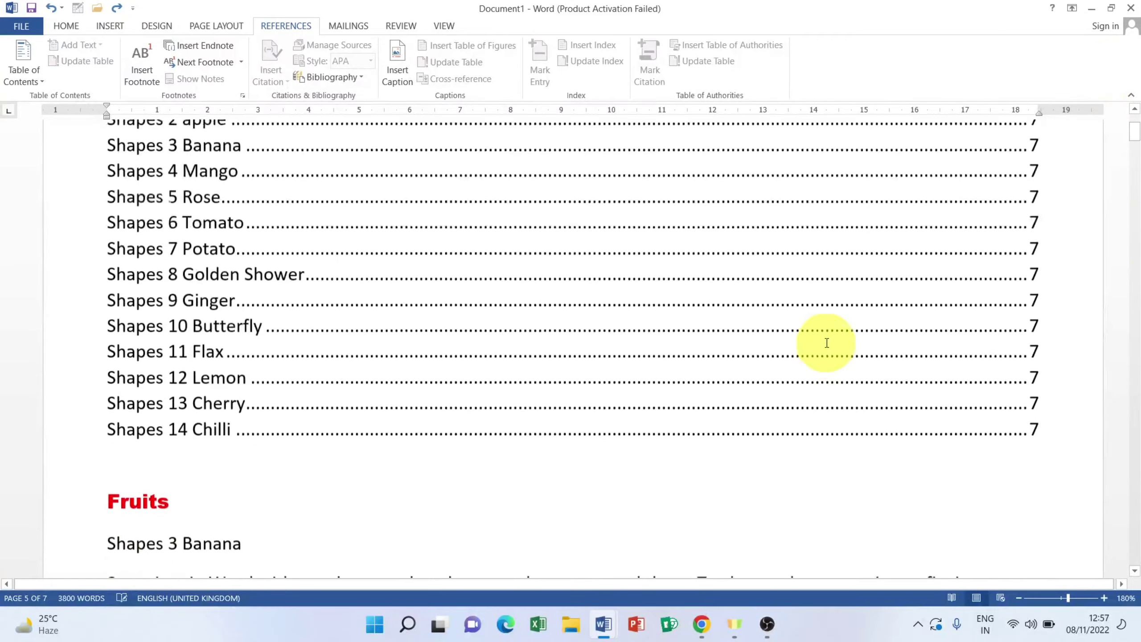
{"action": "left_click", "coordinate": [52, 8]}
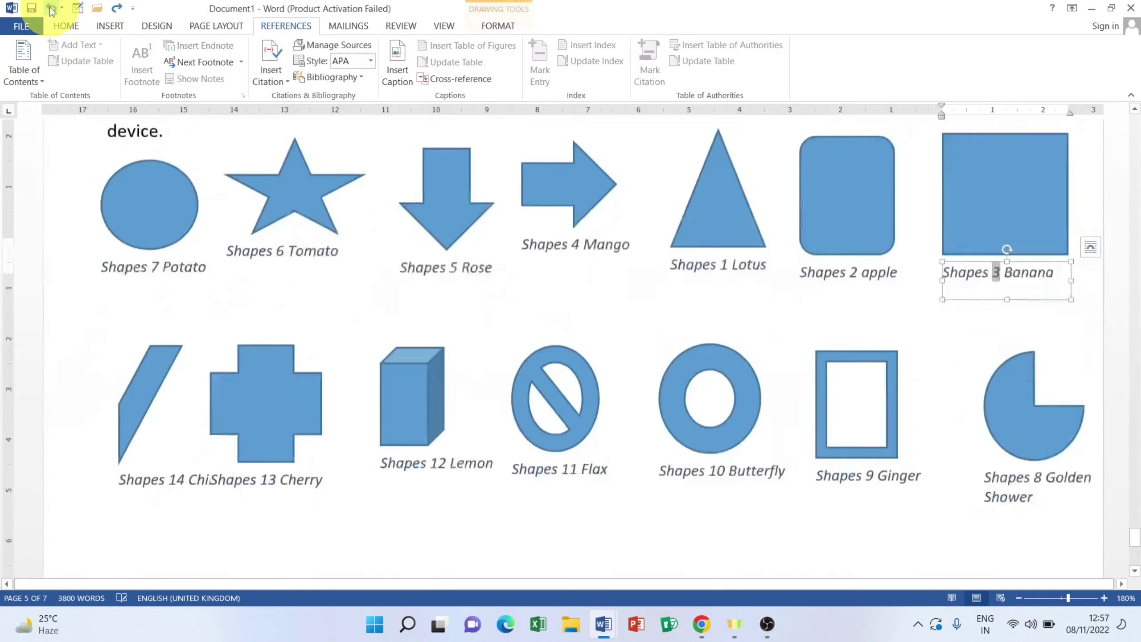
{"action": "left_click", "coordinate": [52, 8]}
{"action": "left_click", "coordinate": [52, 8]}
{"action": "left_click", "coordinate": [51, 8]}
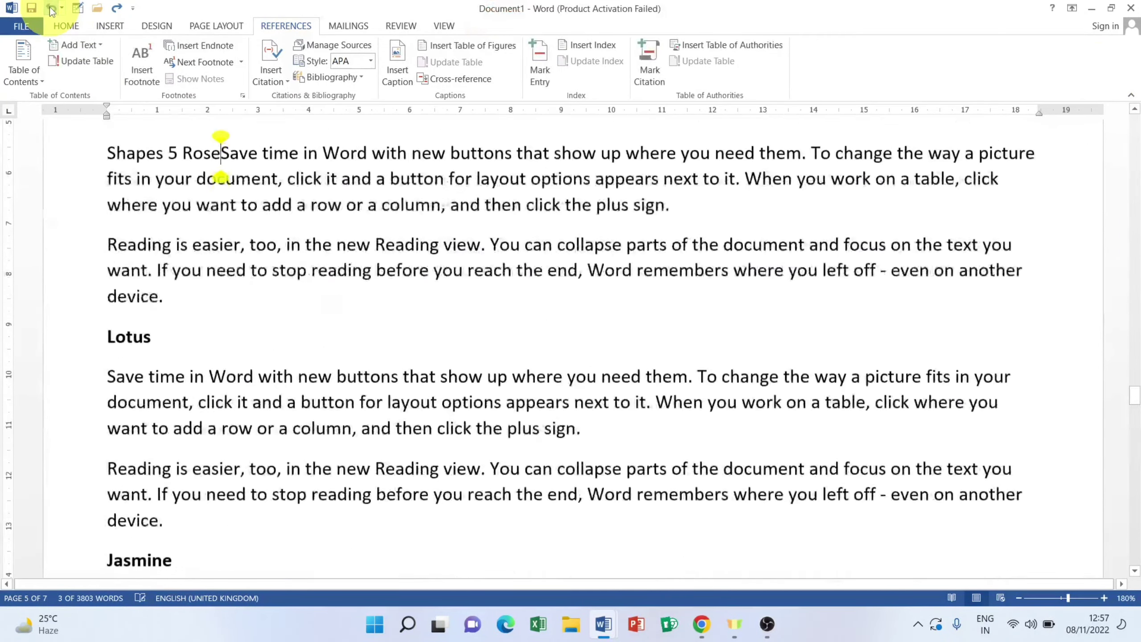
{"action": "left_click", "coordinate": [51, 8]}
{"action": "left_click", "coordinate": [52, 8]}
{"action": "left_click", "coordinate": [52, 8]}
{"action": "left_click", "coordinate": [52, 8]}
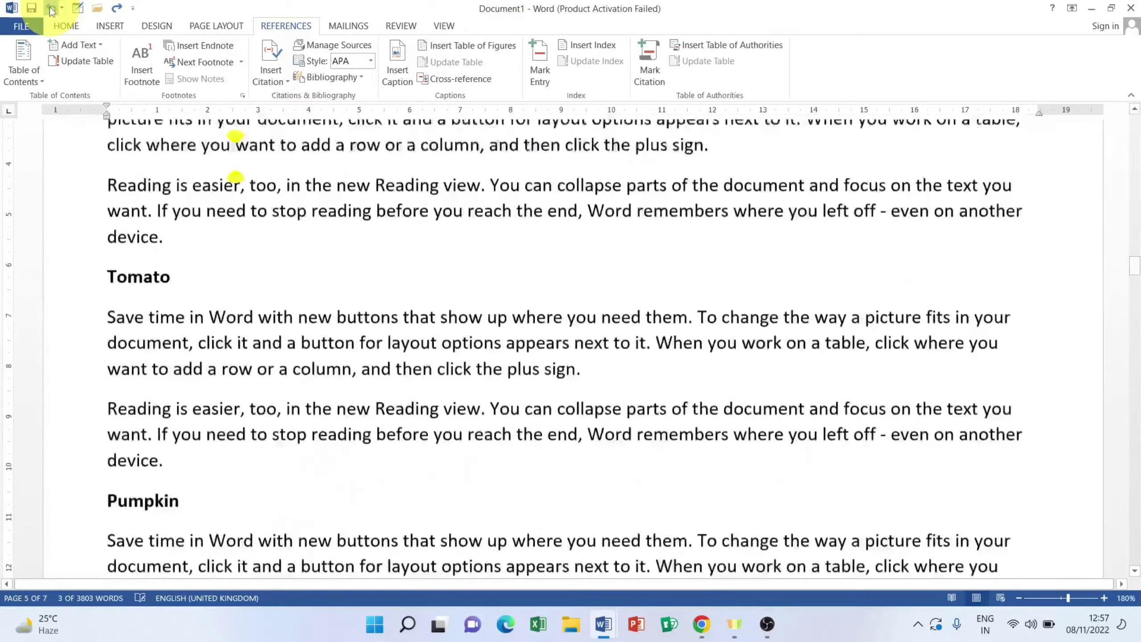
{"action": "left_click", "coordinate": [51, 8]}
{"action": "left_click", "coordinate": [52, 8]}
{"action": "left_click", "coordinate": [52, 8]}
{"action": "left_click", "coordinate": [52, 8]}
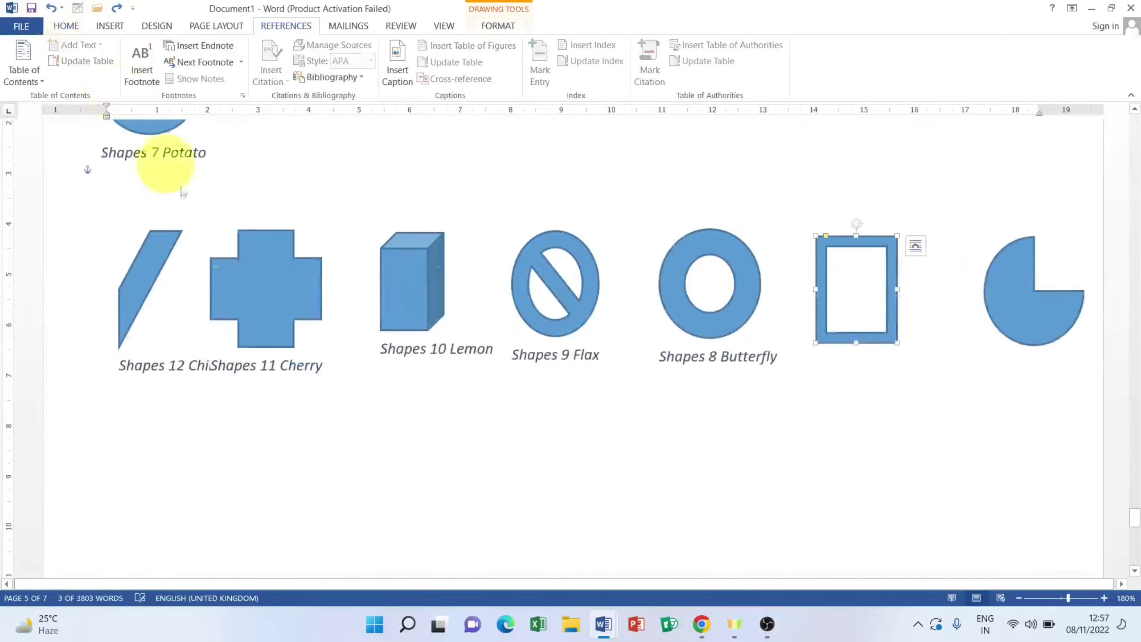
{"action": "scroll", "coordinate": [267, 308], "scroll_direction": "up", "scroll_amount": 10}
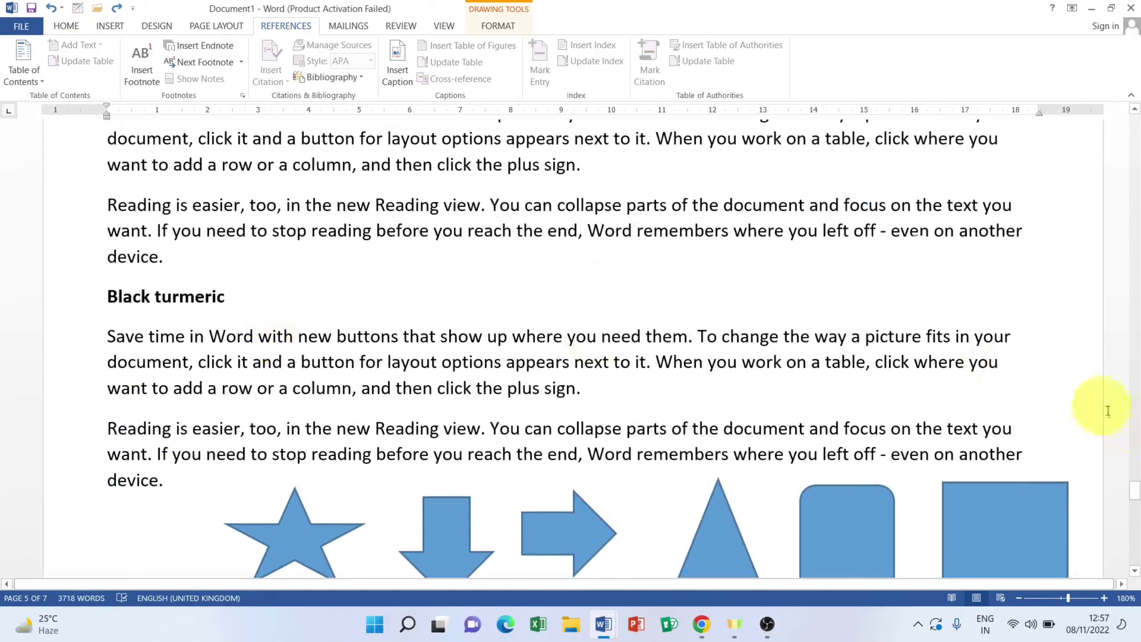
{"action": "left_click_drag", "start_coordinate": [1136, 500], "coordinate": [1110, 107]}
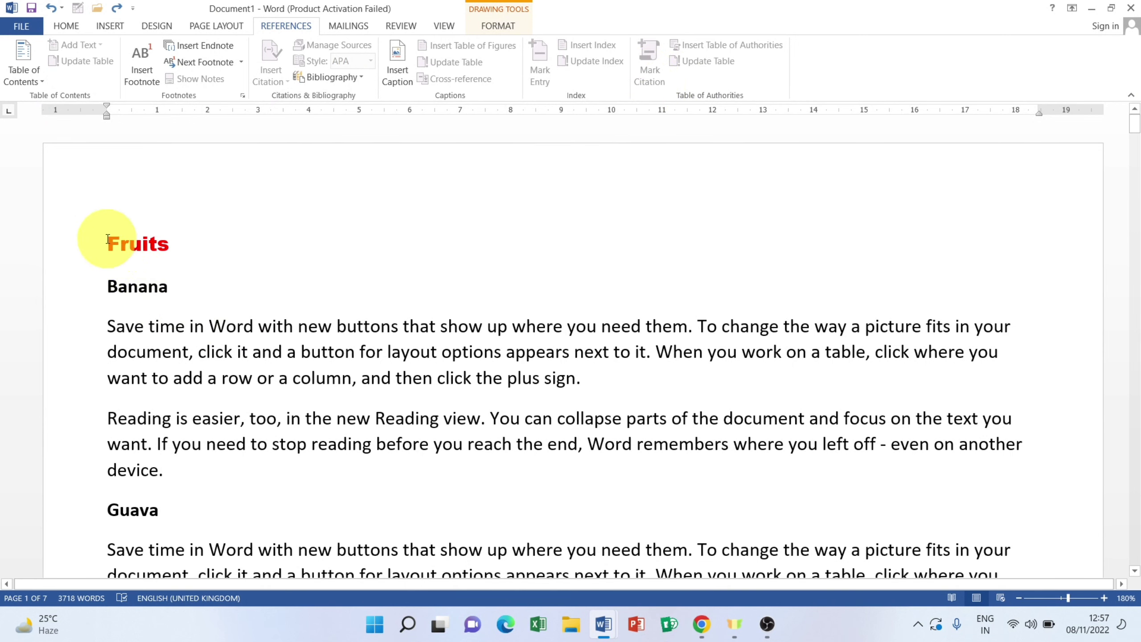
{"action": "left_click_drag", "start_coordinate": [105, 238], "coordinate": [185, 243]}
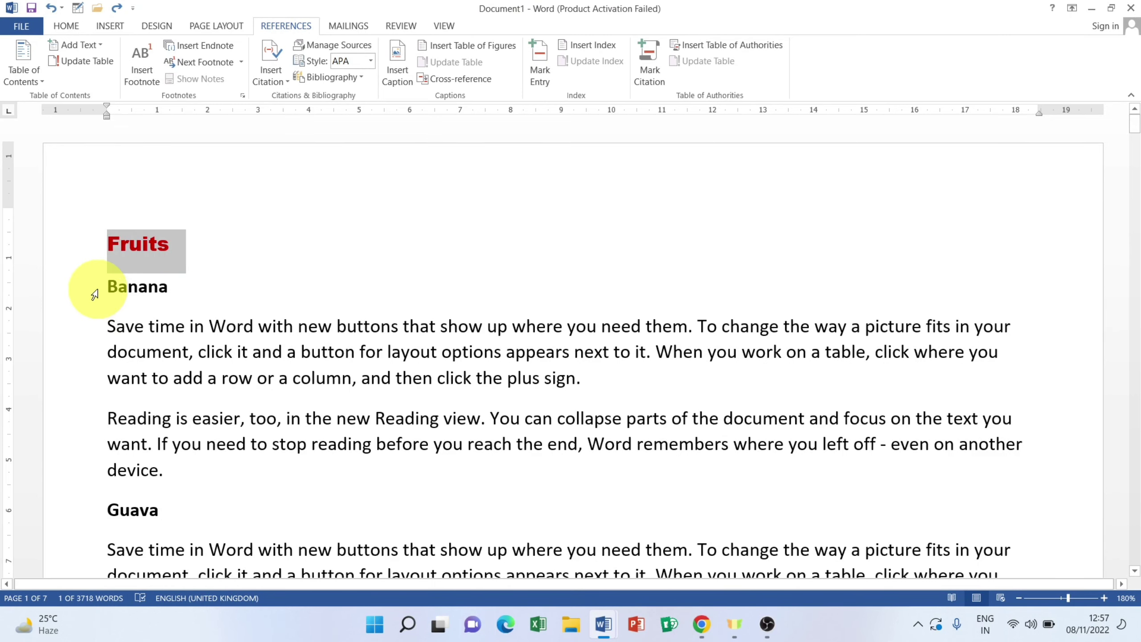
{"action": "left_click_drag", "start_coordinate": [110, 287], "coordinate": [190, 293]}
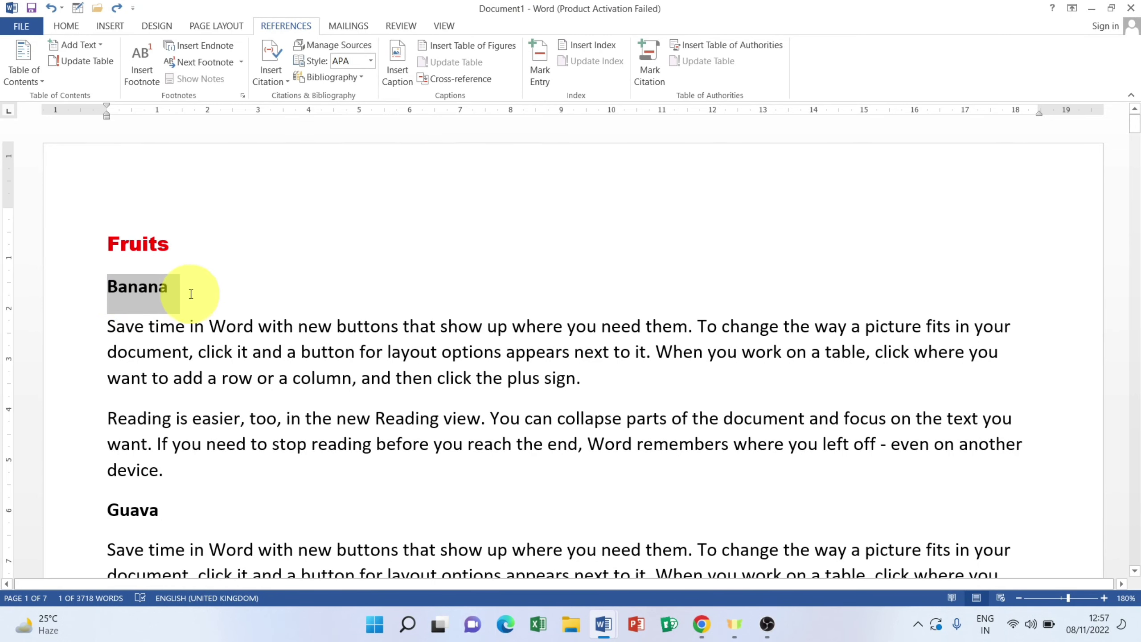
{"action": "scroll", "coordinate": [198, 335], "scroll_direction": "down", "scroll_amount": 3}
{"action": "left_click_drag", "start_coordinate": [108, 381], "coordinate": [182, 382]}
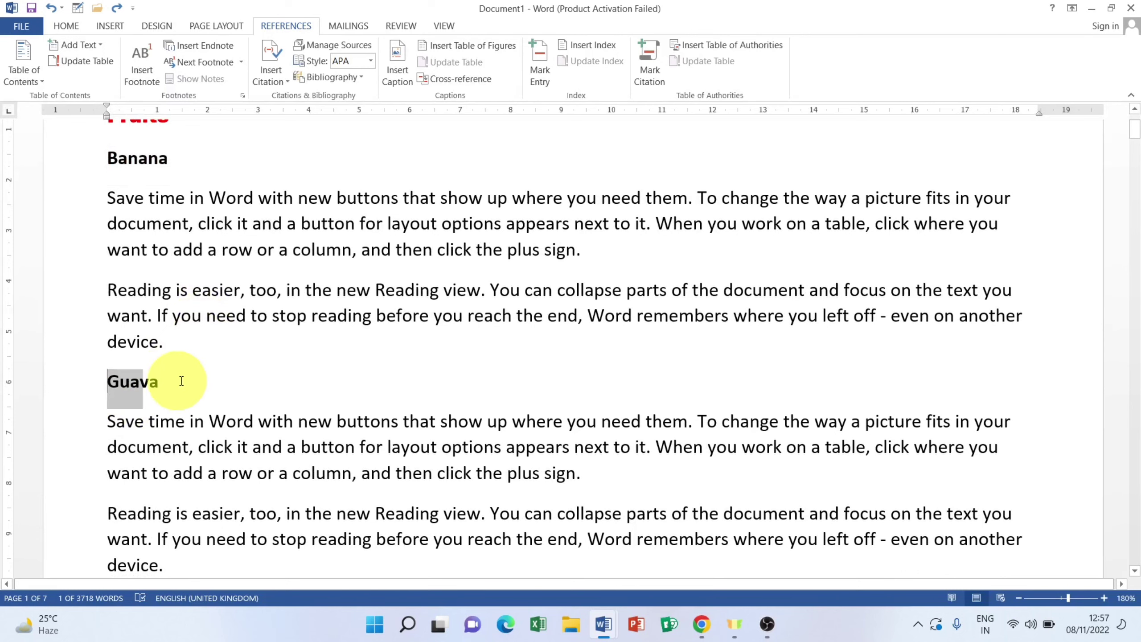
{"action": "scroll", "coordinate": [201, 367], "scroll_direction": "up", "scroll_amount": 3}
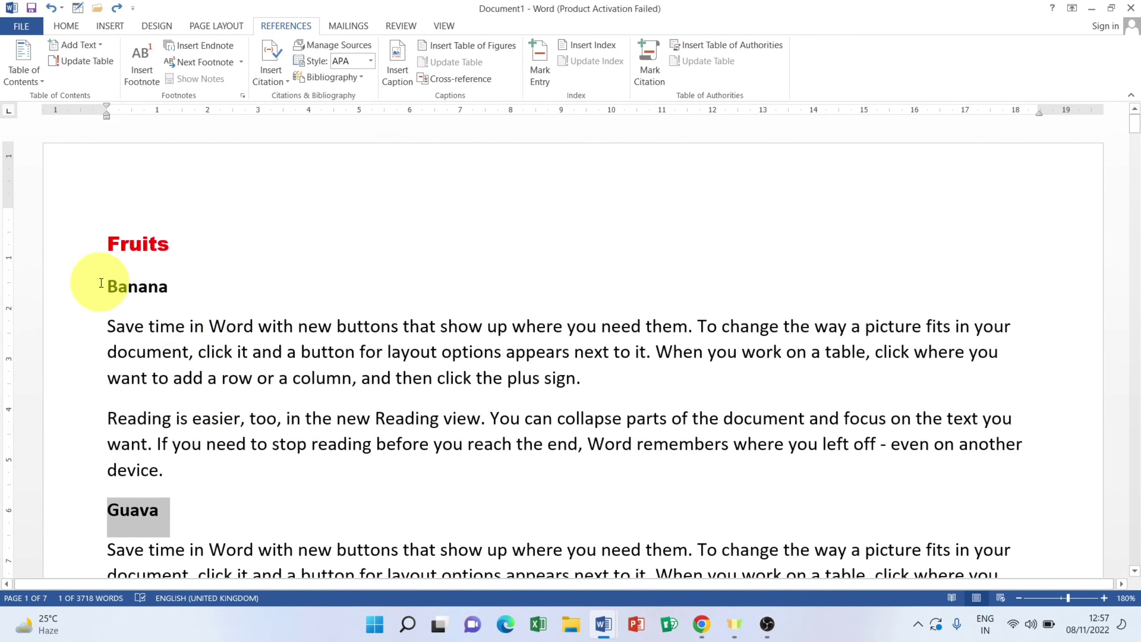
{"action": "left_click_drag", "start_coordinate": [107, 286], "coordinate": [179, 297]}
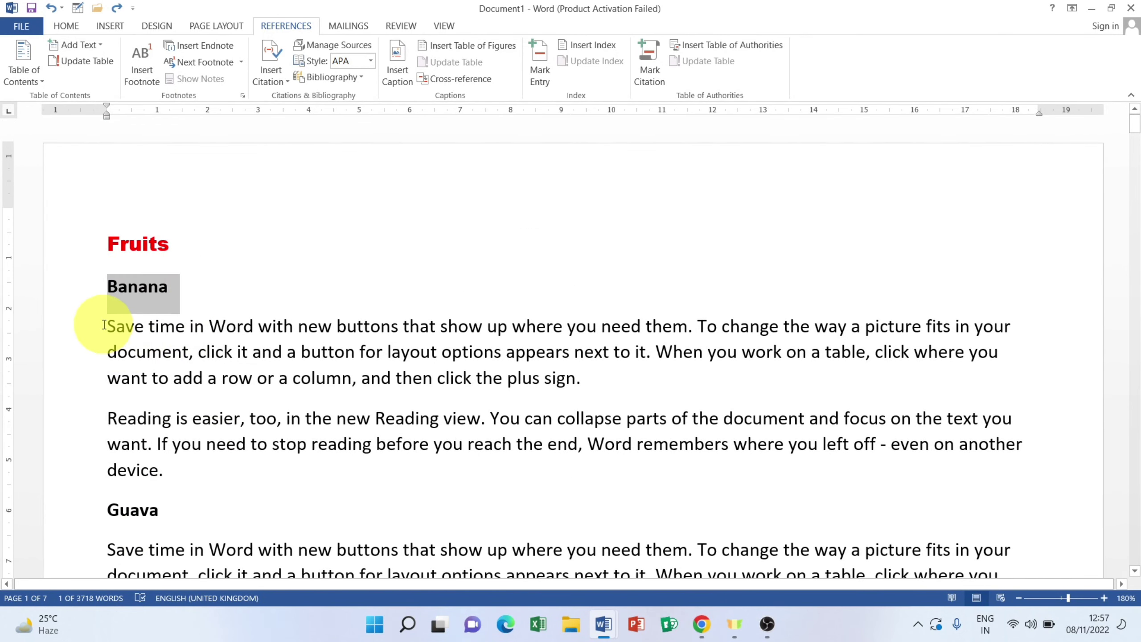
{"action": "left_click_drag", "start_coordinate": [104, 324], "coordinate": [164, 466]}
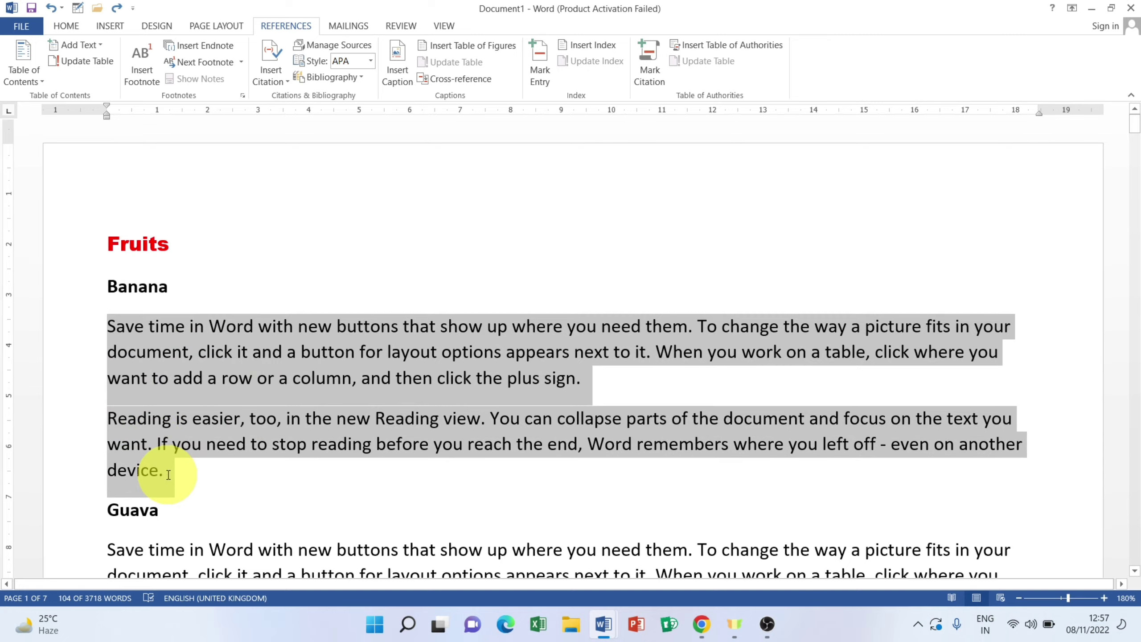
{"action": "scroll", "coordinate": [102, 389], "scroll_direction": "down", "scroll_amount": 4}
{"action": "left_click_drag", "start_coordinate": [100, 356], "coordinate": [186, 502]}
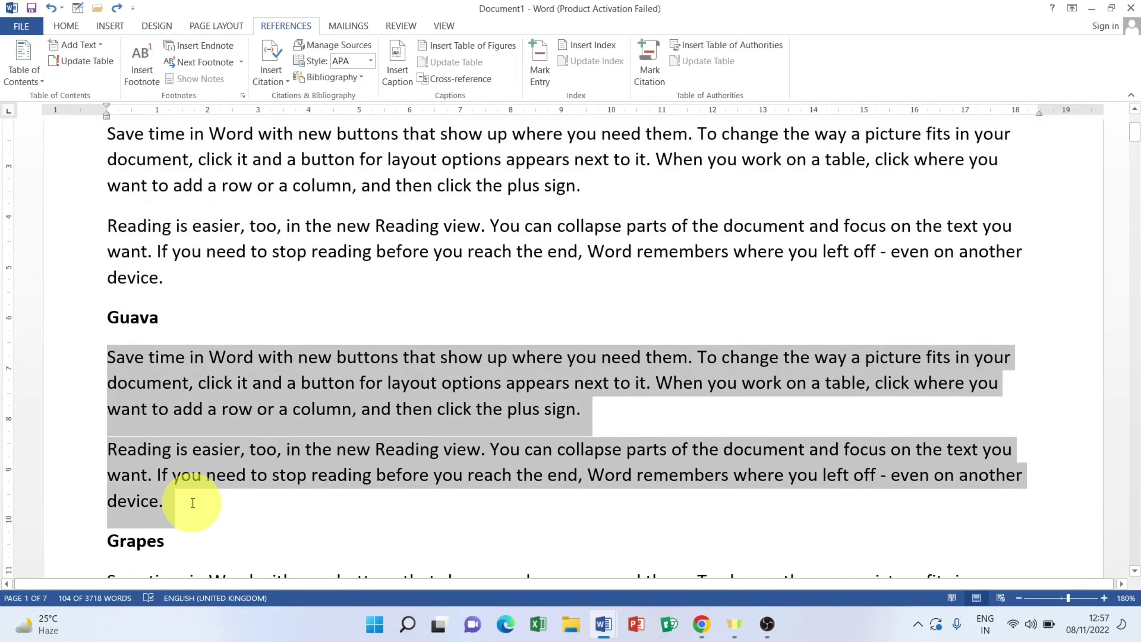
{"action": "scroll", "coordinate": [184, 494], "scroll_direction": "down", "scroll_amount": 6}
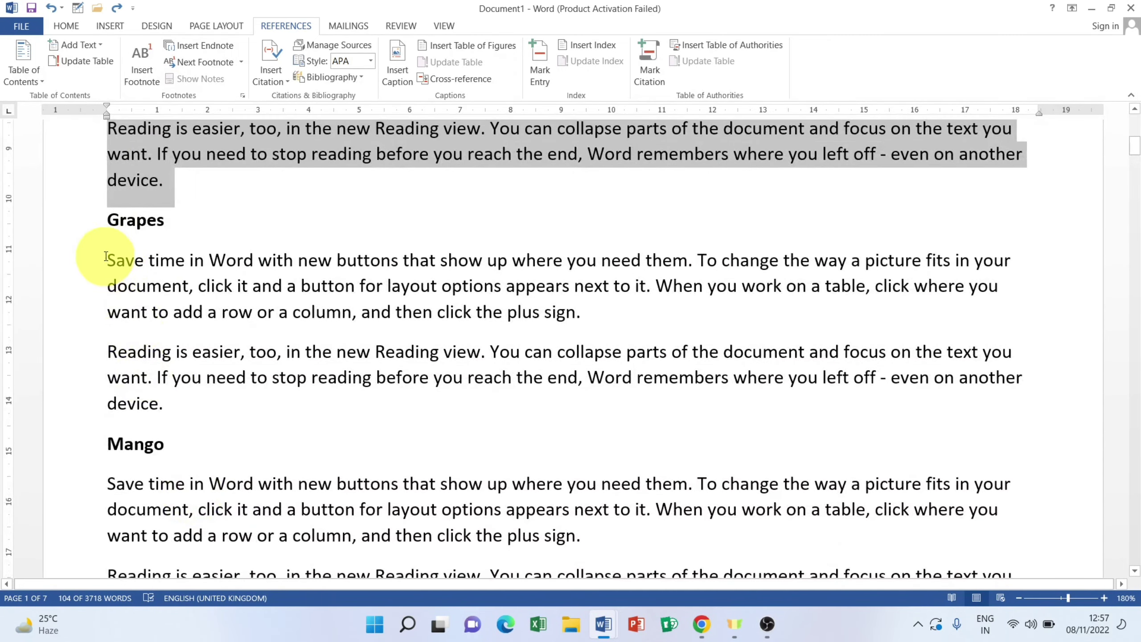
{"action": "left_click_drag", "start_coordinate": [104, 260], "coordinate": [164, 394]}
{"action": "scroll", "coordinate": [166, 400], "scroll_direction": "down", "scroll_amount": 10}
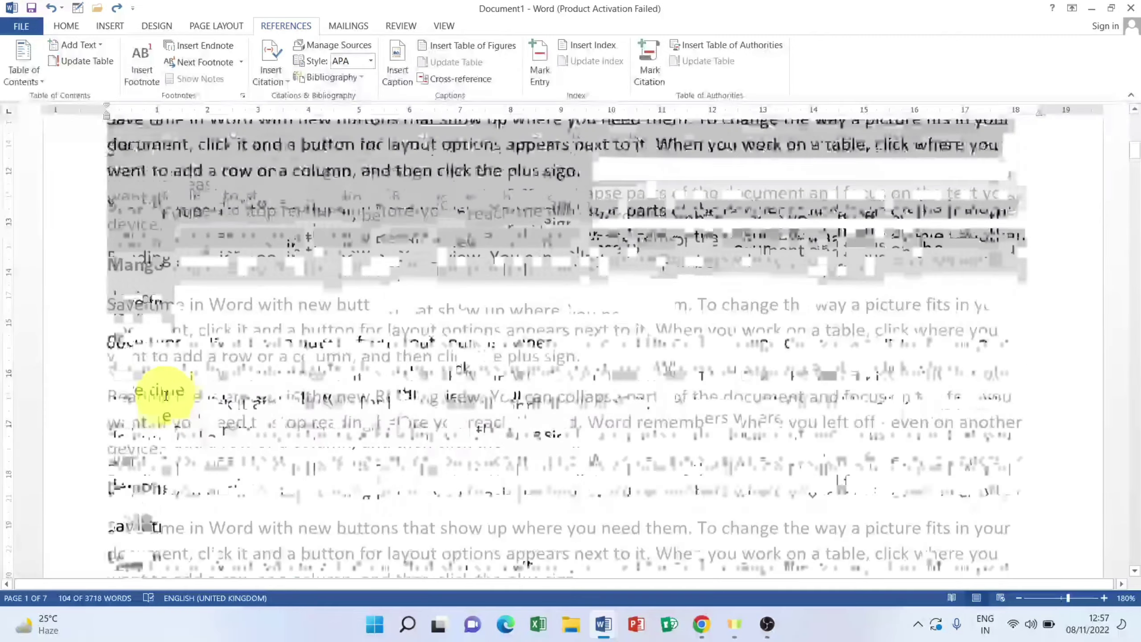
{"action": "scroll", "coordinate": [164, 308], "scroll_direction": "up", "scroll_amount": 20}
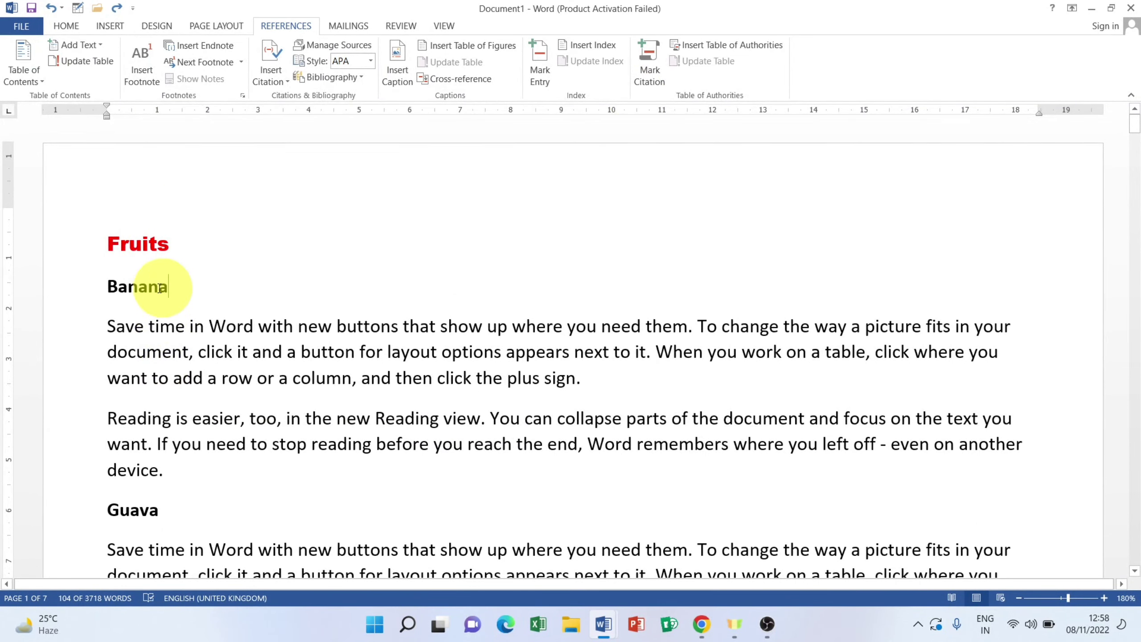
Step: Mark the Banana, Guava and Grapes headings as Cases citations
{"action": "left_click", "coordinate": [53, 287]}
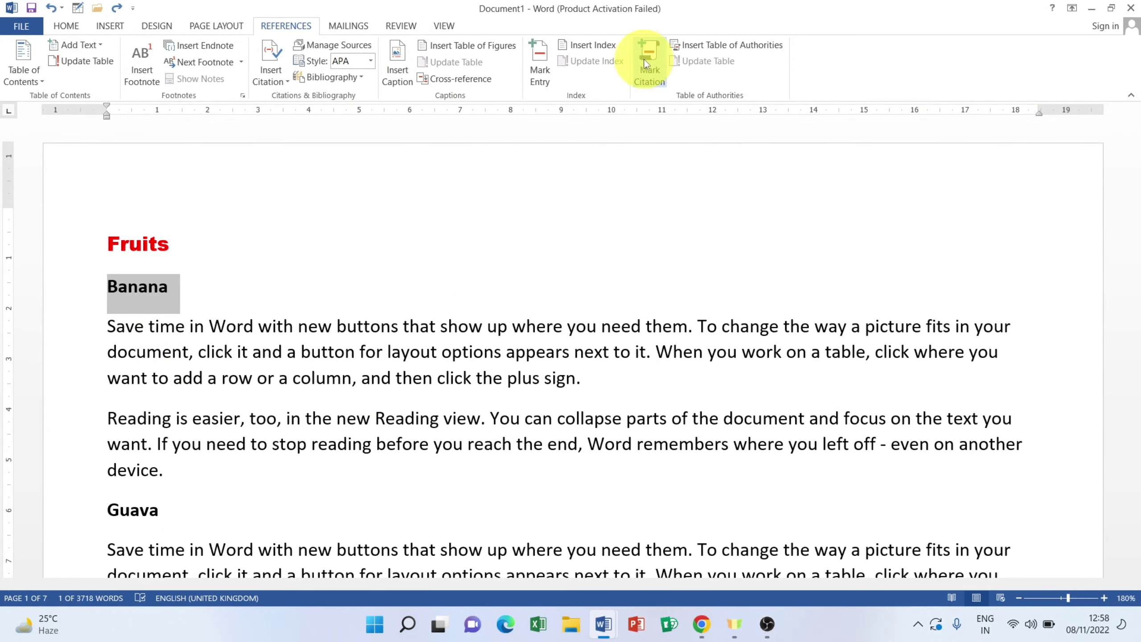
{"action": "left_click", "coordinate": [649, 61]}
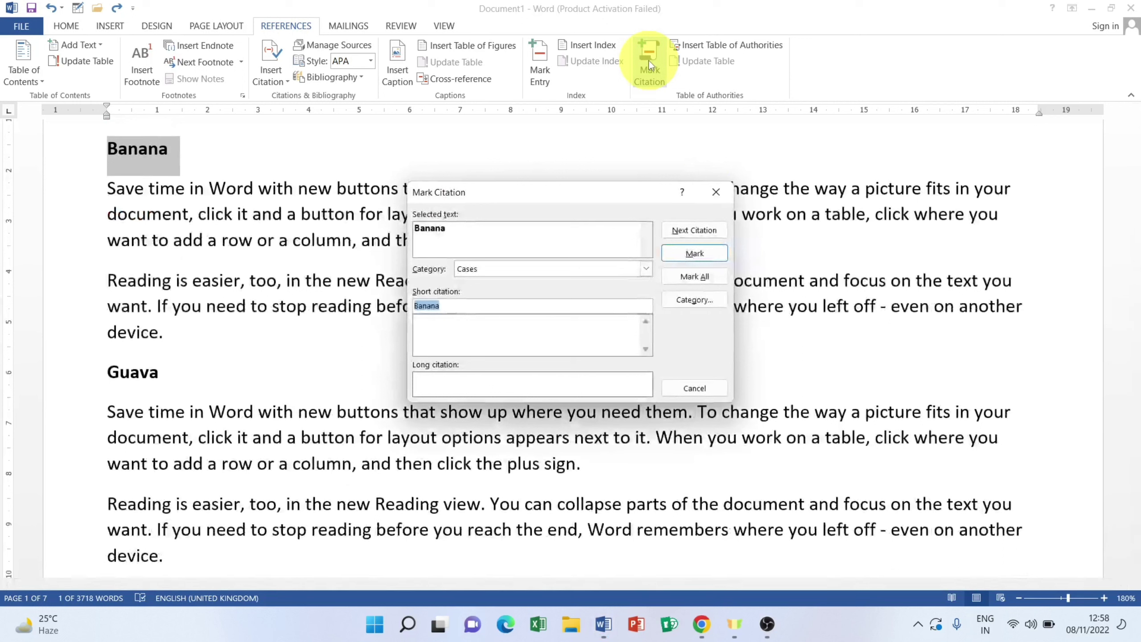
{"action": "left_click", "coordinate": [694, 253]}
{"action": "left_click", "coordinate": [694, 388]}
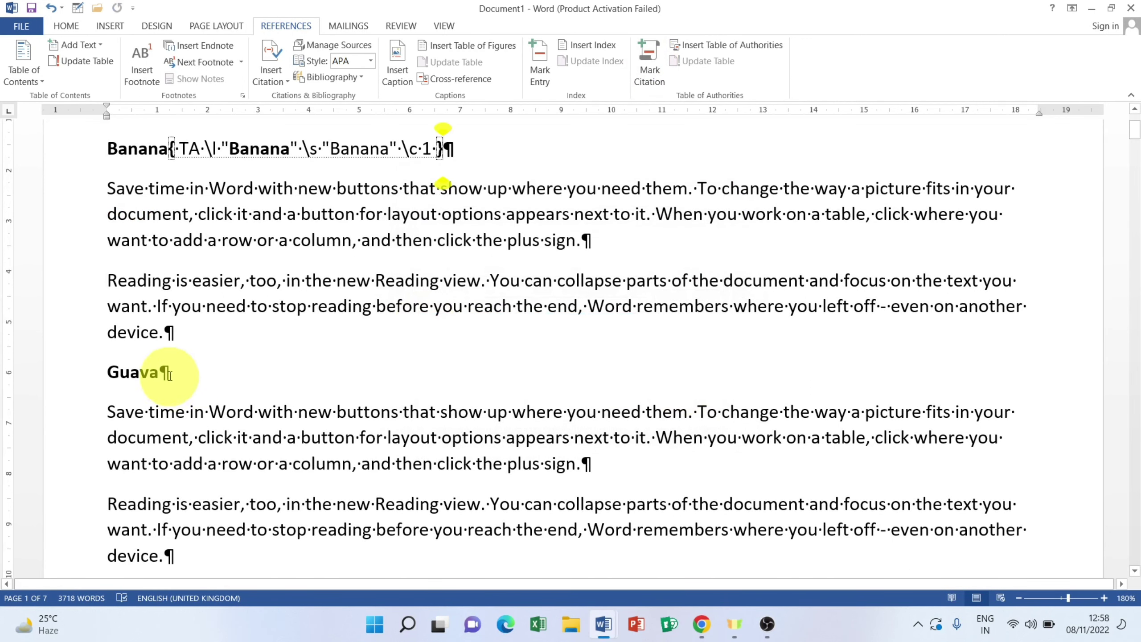
{"action": "left_click", "coordinate": [56, 372]}
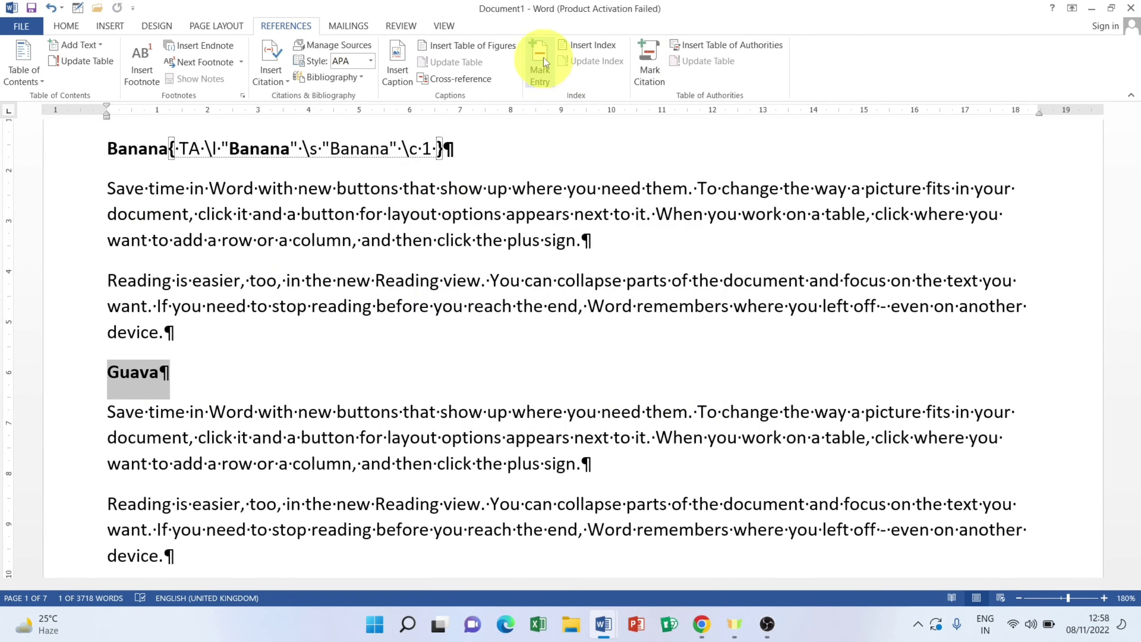
{"action": "left_click", "coordinate": [649, 61]}
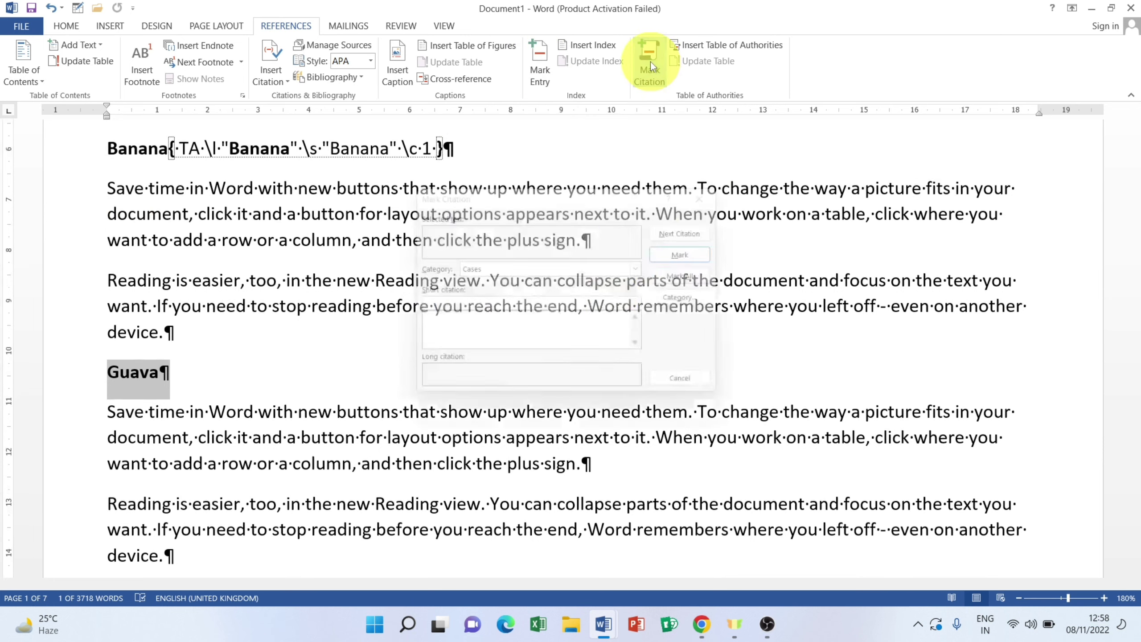
{"action": "left_click", "coordinate": [696, 255]}
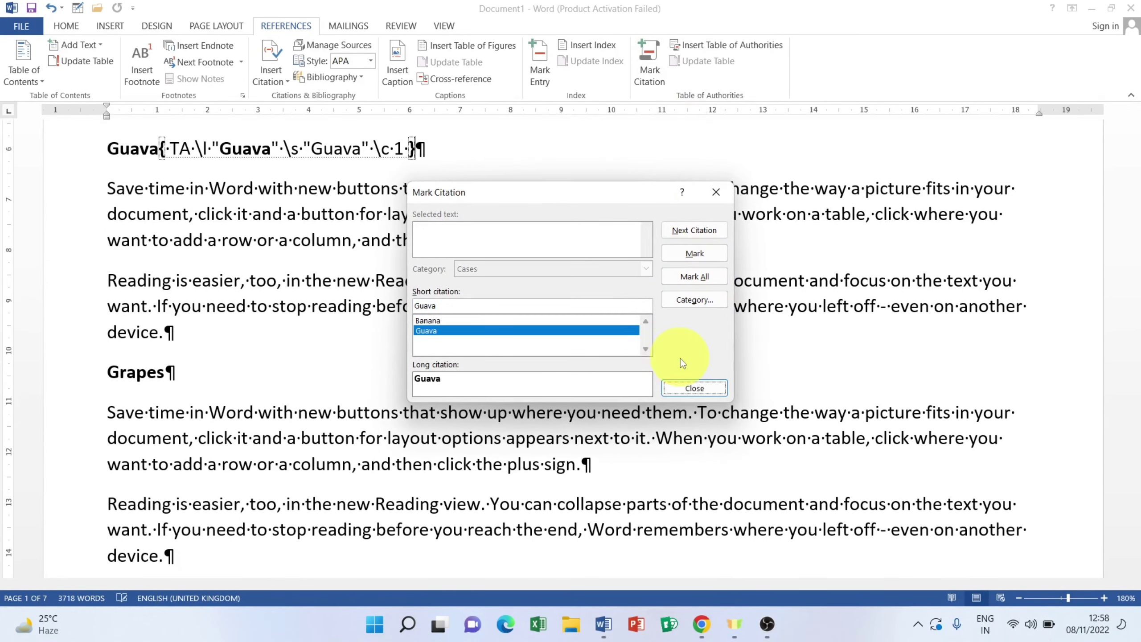
{"action": "left_click", "coordinate": [693, 386]}
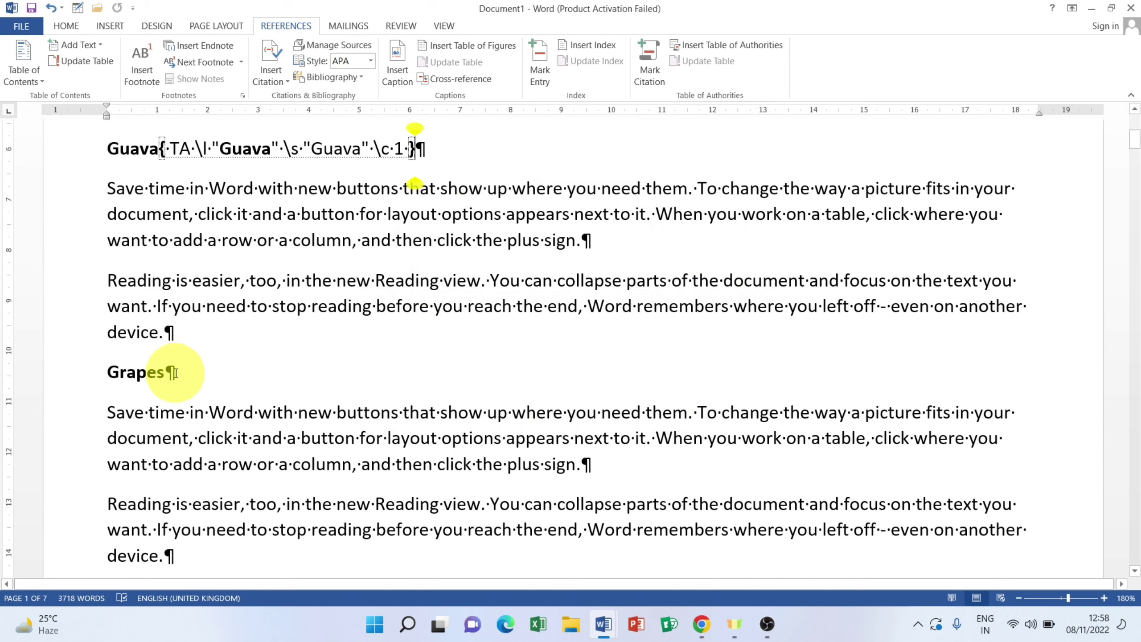
{"action": "left_click", "coordinate": [61, 373]}
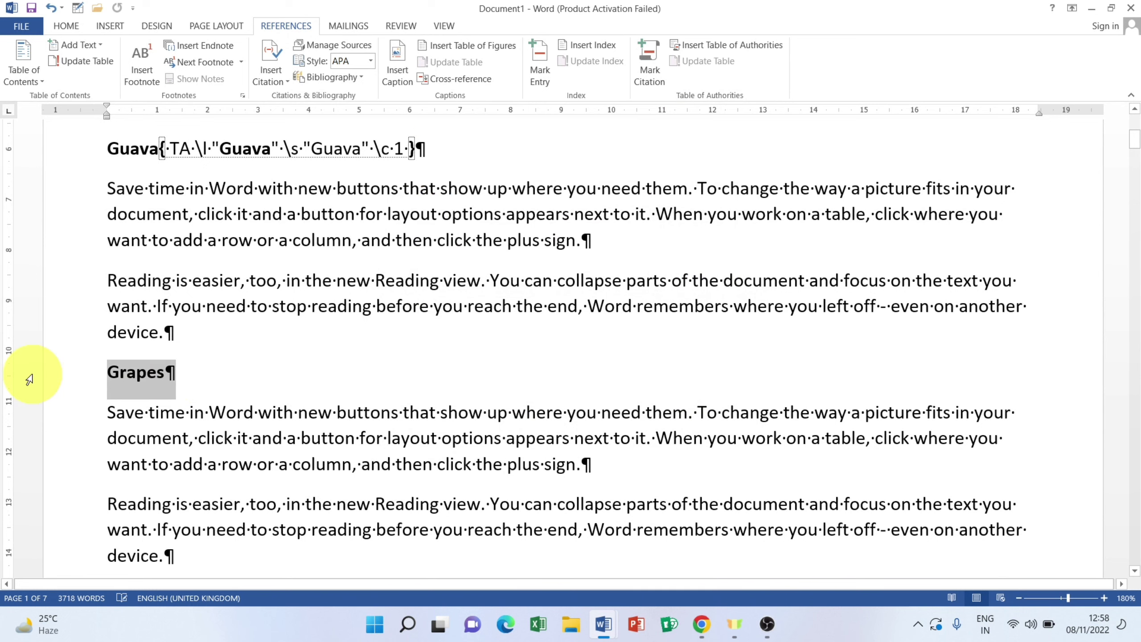
{"action": "left_click", "coordinate": [649, 75]}
{"action": "left_click", "coordinate": [694, 253]}
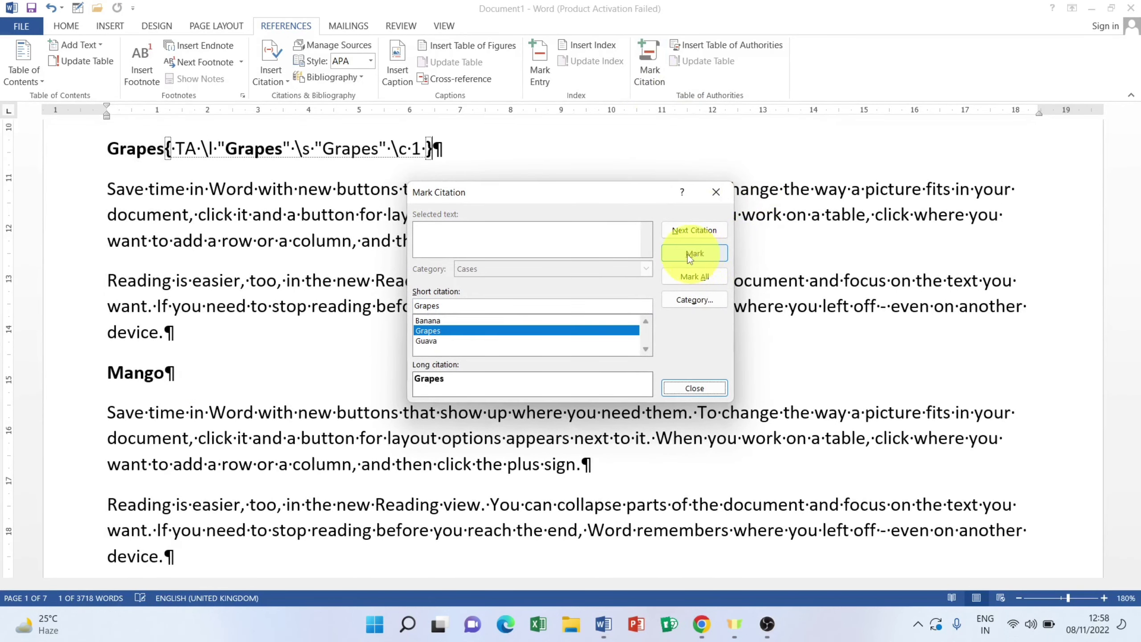
{"action": "left_click", "coordinate": [688, 253]}
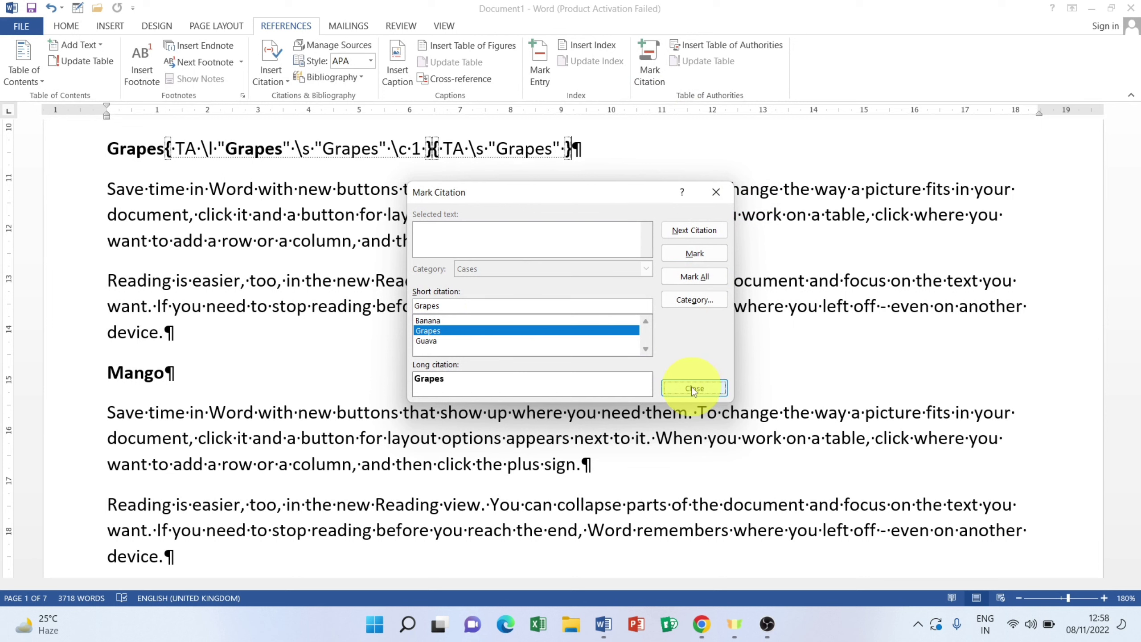
{"action": "left_click", "coordinate": [715, 193]}
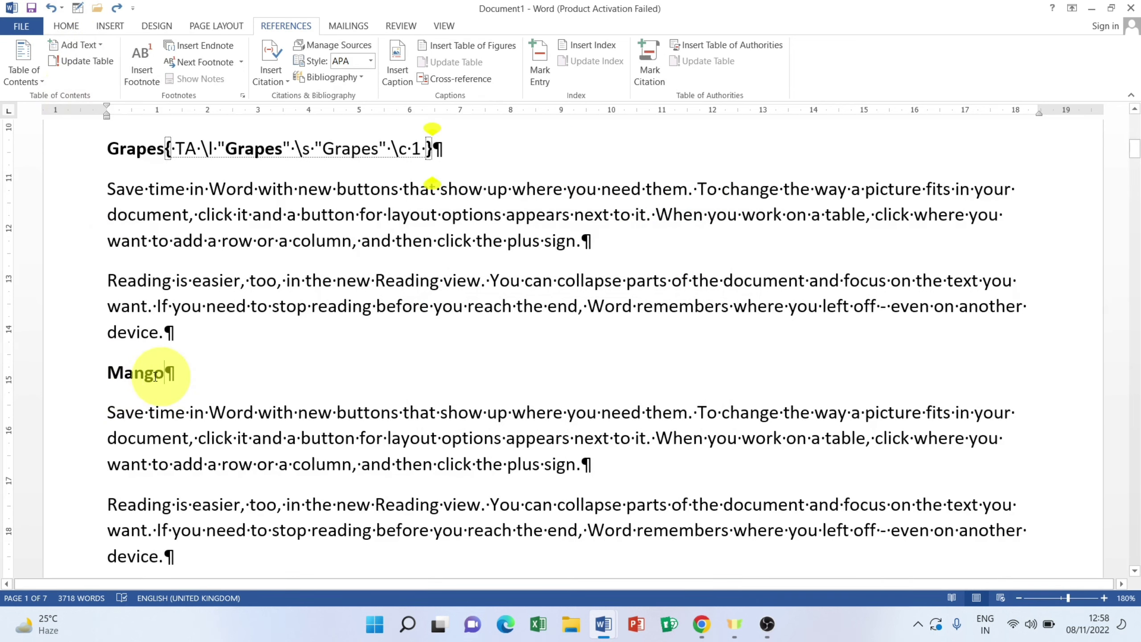
Step: Mark the Mango, Lemon and Apple headings as Cases citations
{"action": "triple_click", "coordinate": [155, 377]}
{"action": "left_click", "coordinate": [646, 67]}
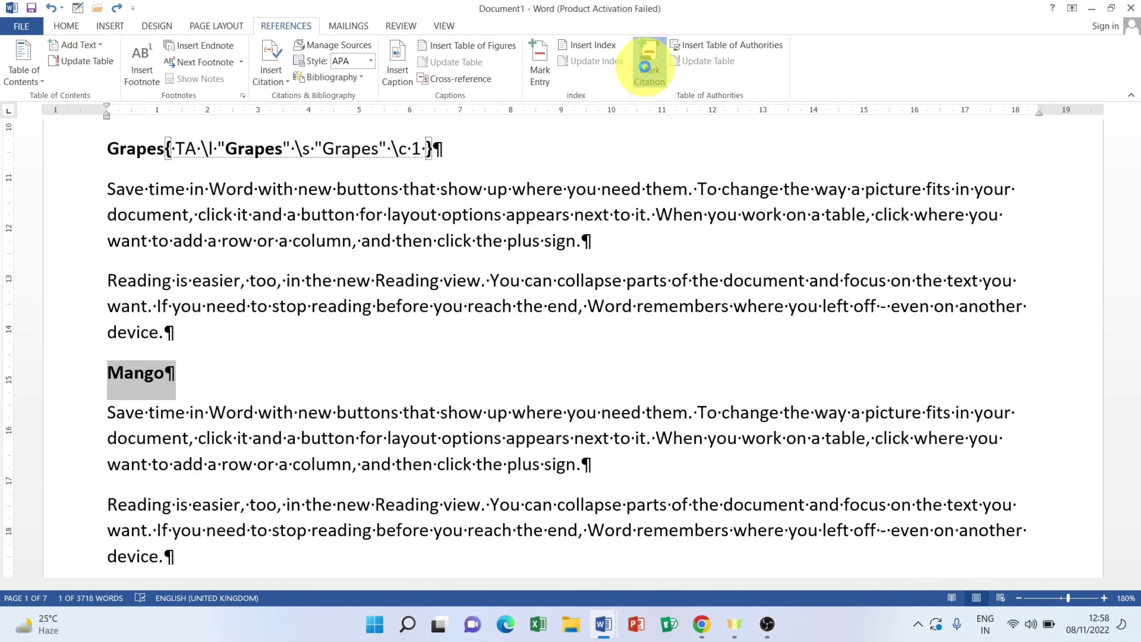
{"action": "left_click", "coordinate": [694, 253]}
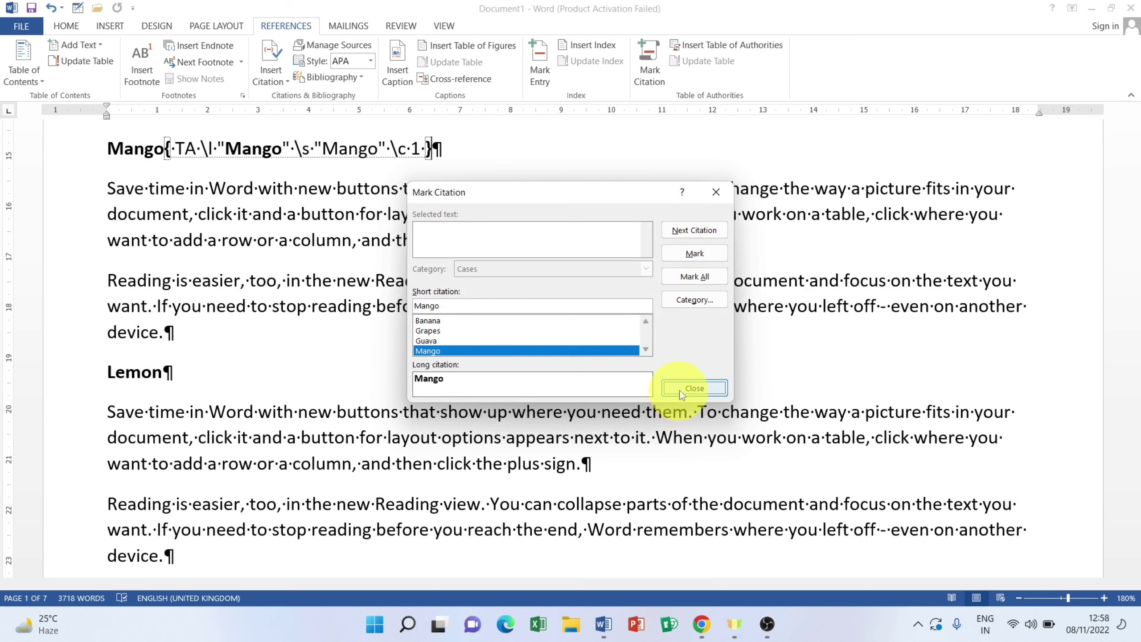
{"action": "left_click", "coordinate": [694, 387]}
{"action": "left_click", "coordinate": [66, 367]}
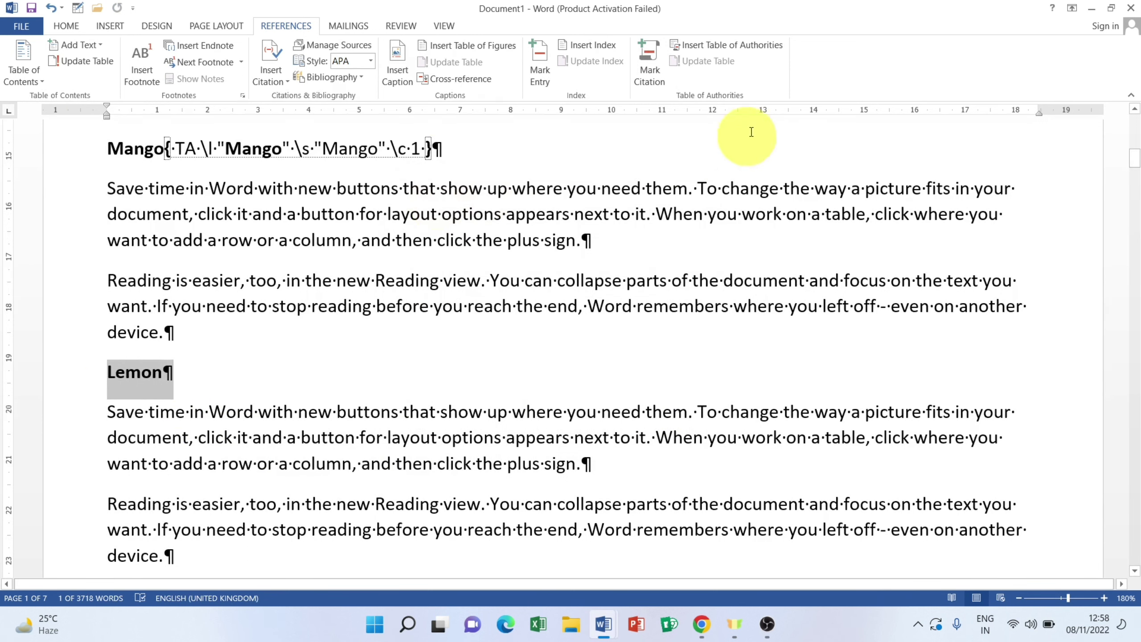
{"action": "left_click", "coordinate": [657, 72]}
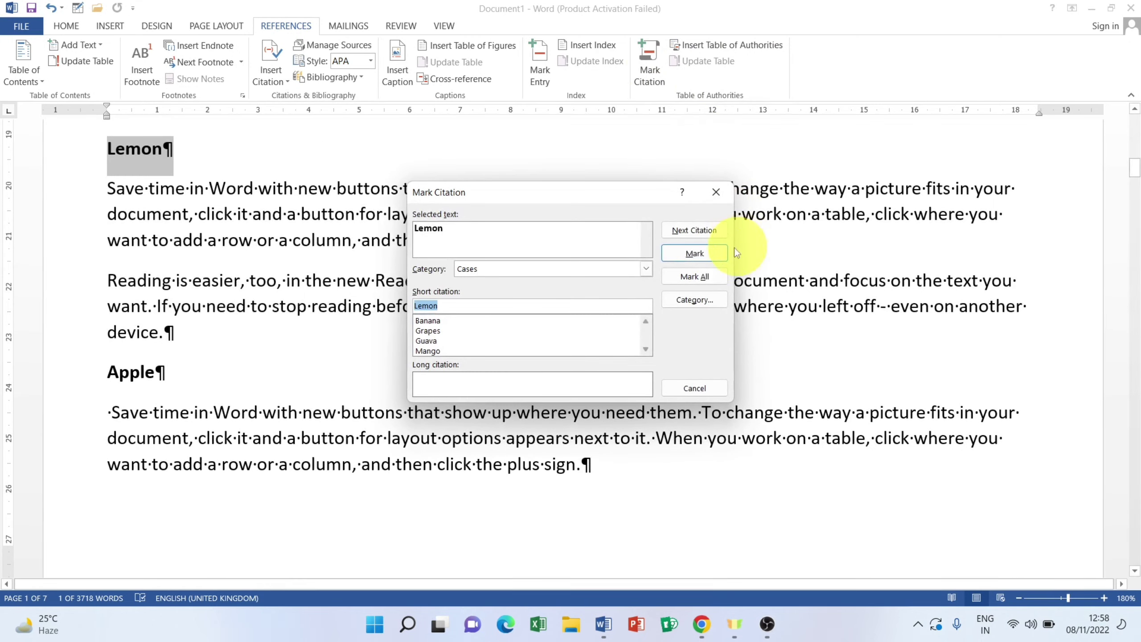
{"action": "left_click", "coordinate": [705, 252]}
{"action": "left_click", "coordinate": [693, 388]}
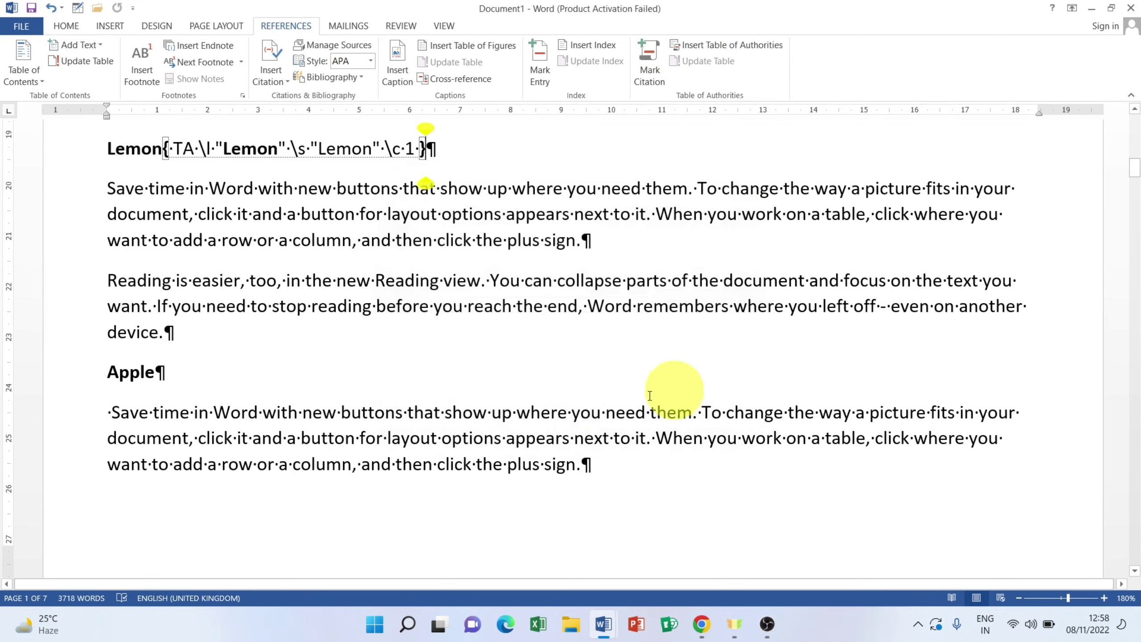
{"action": "left_click", "coordinate": [39, 375]}
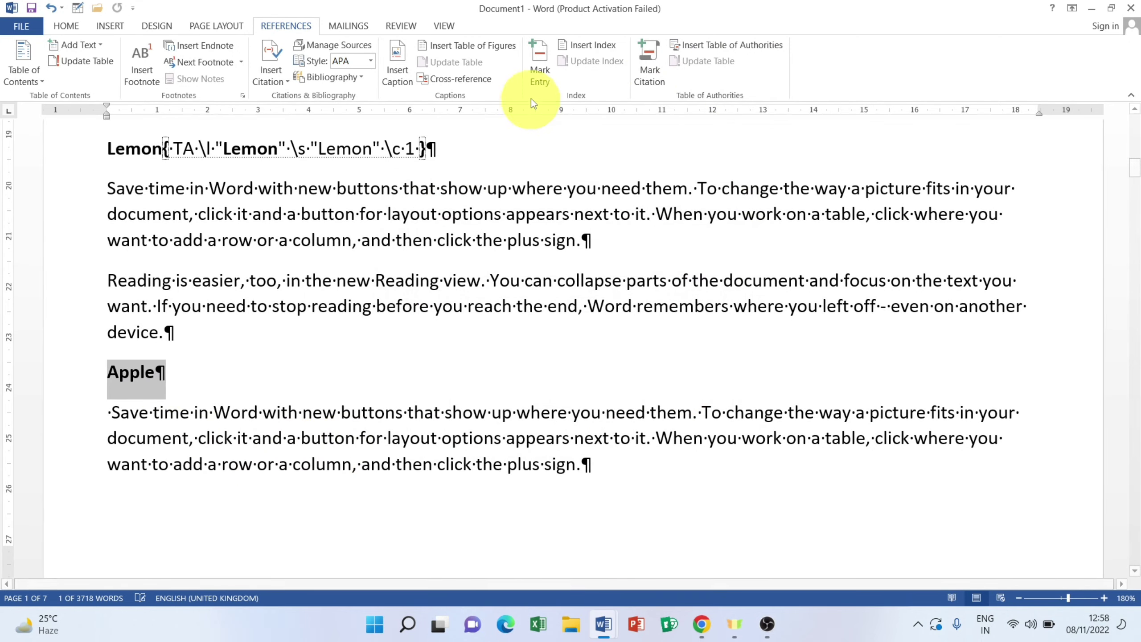
{"action": "left_click", "coordinate": [642, 61]}
{"action": "left_click", "coordinate": [680, 276]}
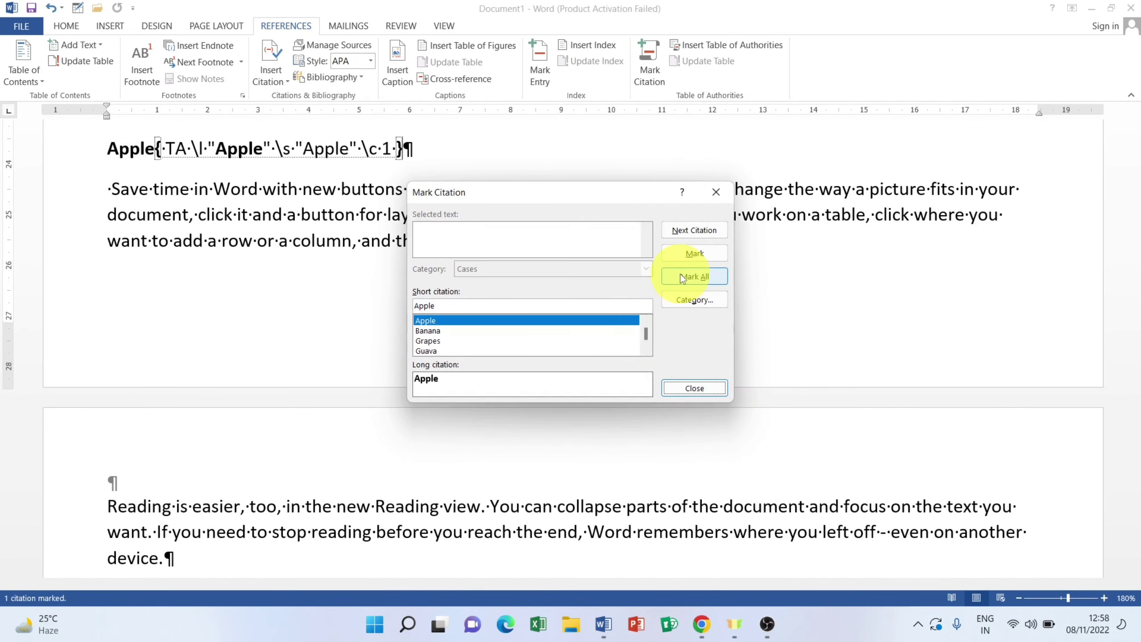
{"action": "left_click", "coordinate": [714, 202]}
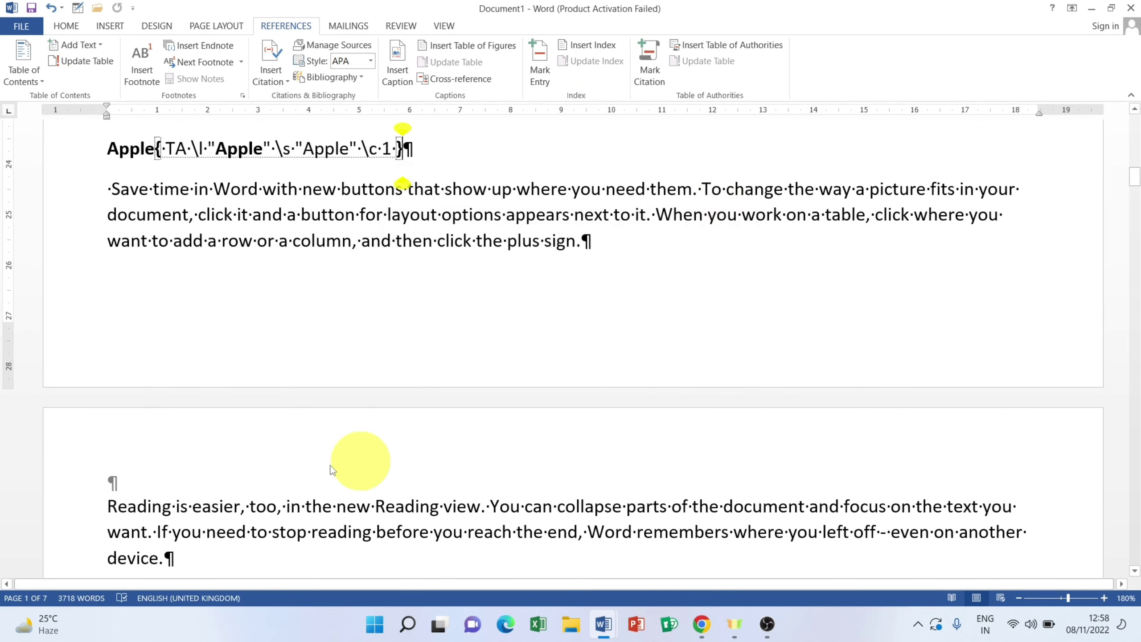
Step: Mark the Cherry, Pineapple and Orange headings as Cases citations
{"action": "scroll", "coordinate": [224, 420], "scroll_direction": "down", "scroll_amount": 5}
{"action": "left_click", "coordinate": [43, 342]}
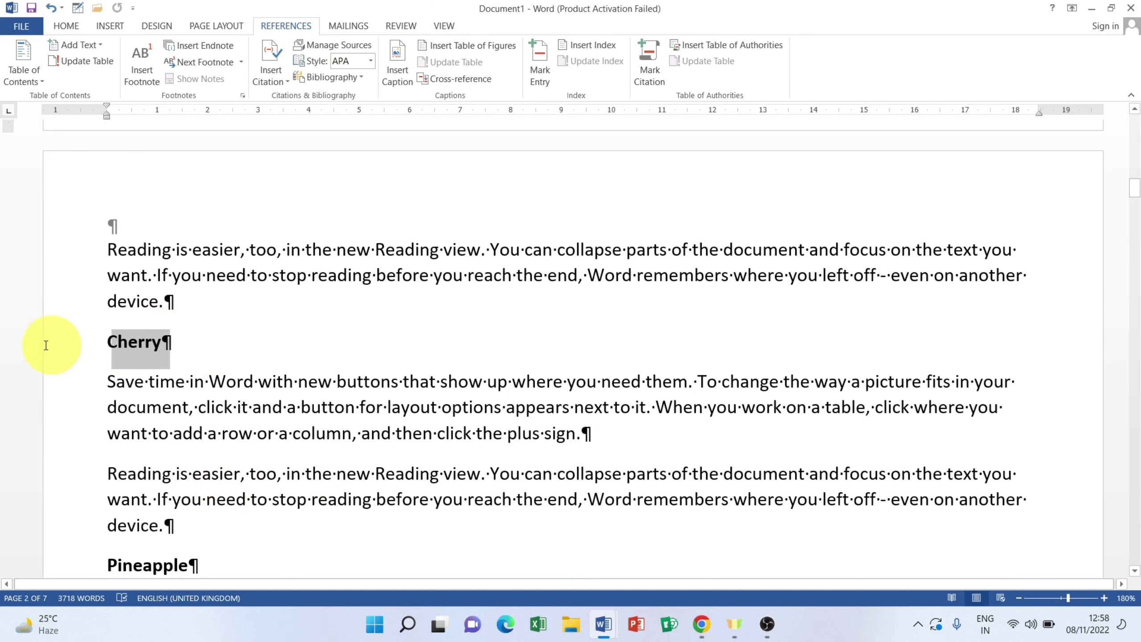
{"action": "left_click", "coordinate": [655, 63]}
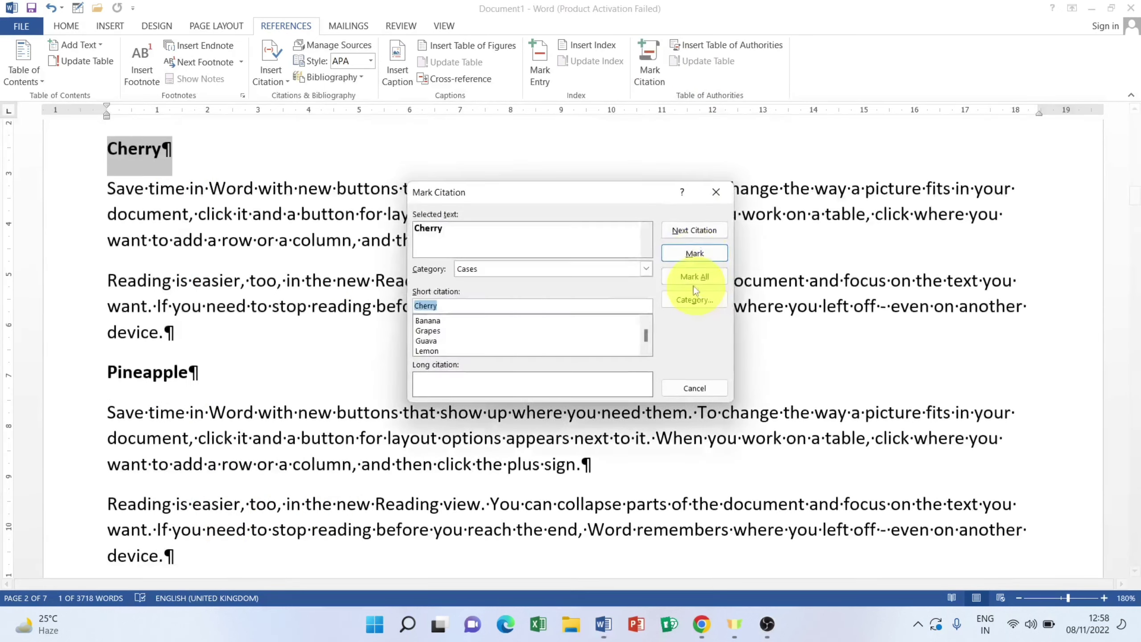
{"action": "left_click", "coordinate": [694, 254]}
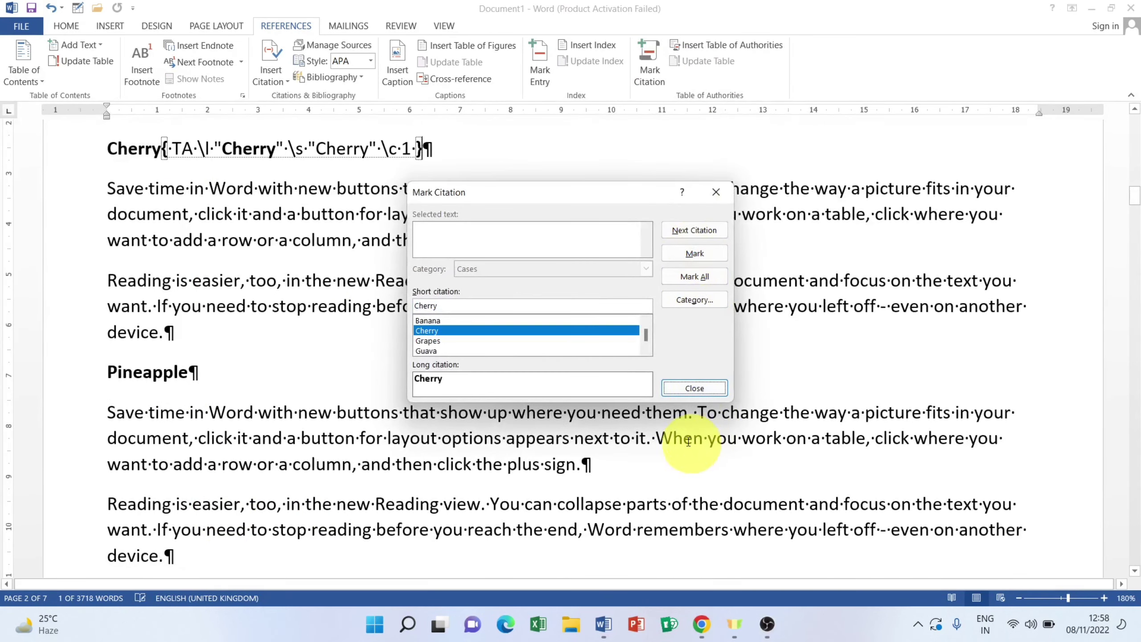
{"action": "left_click", "coordinate": [694, 387]}
{"action": "left_click", "coordinate": [44, 382]}
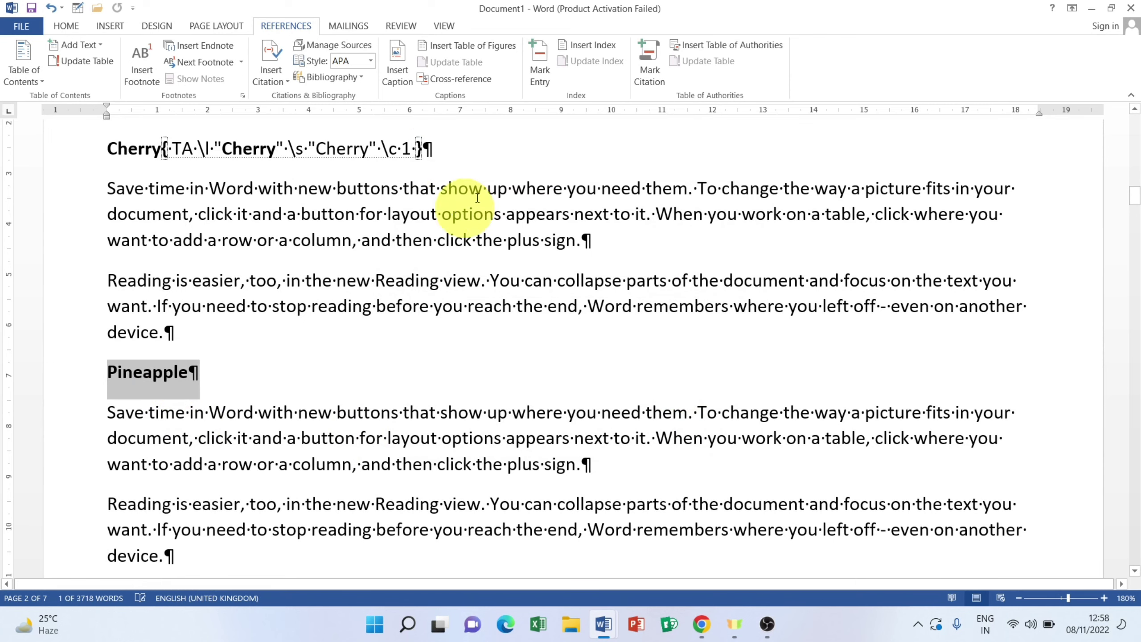
{"action": "left_click", "coordinate": [645, 74]}
{"action": "left_click", "coordinate": [694, 254]}
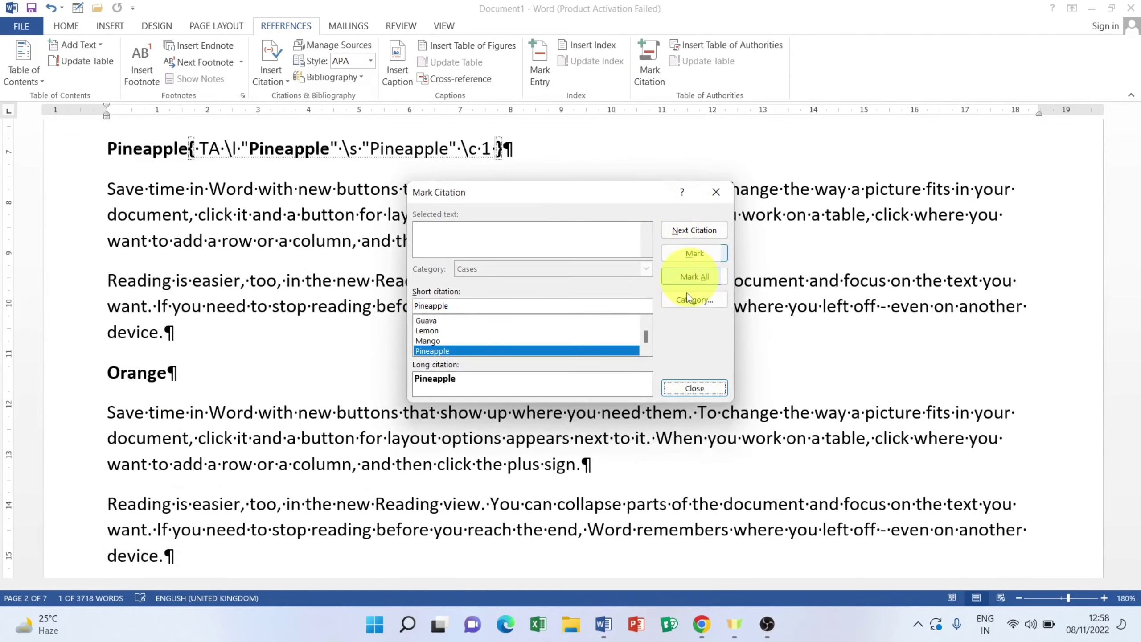
{"action": "left_click", "coordinate": [694, 387]}
{"action": "left_click", "coordinate": [56, 373]}
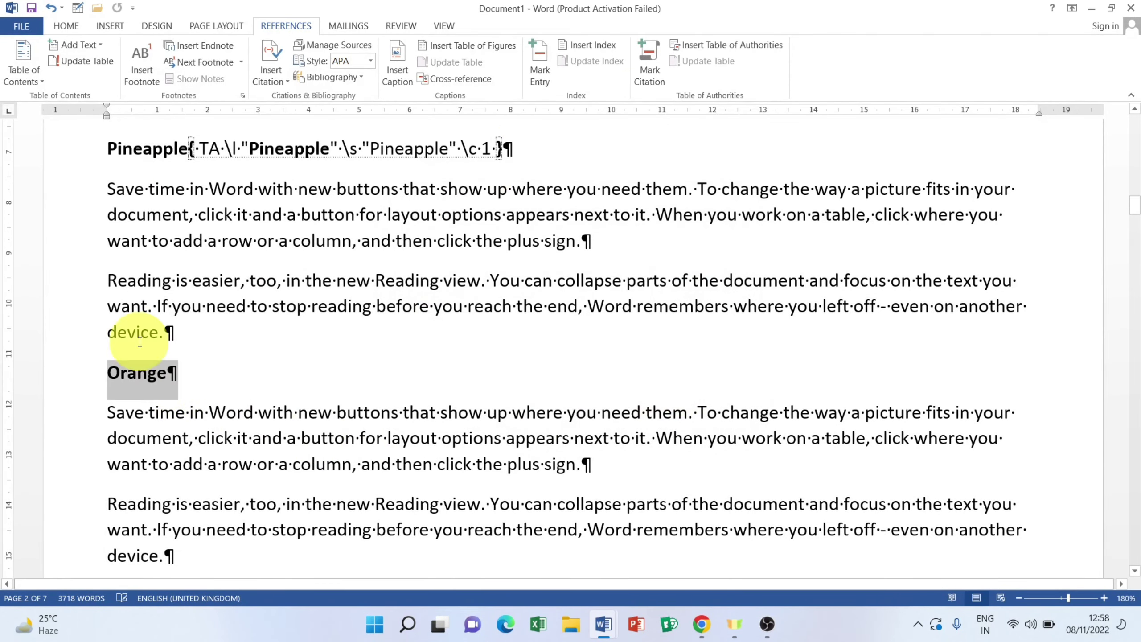
{"action": "left_click", "coordinate": [649, 62]}
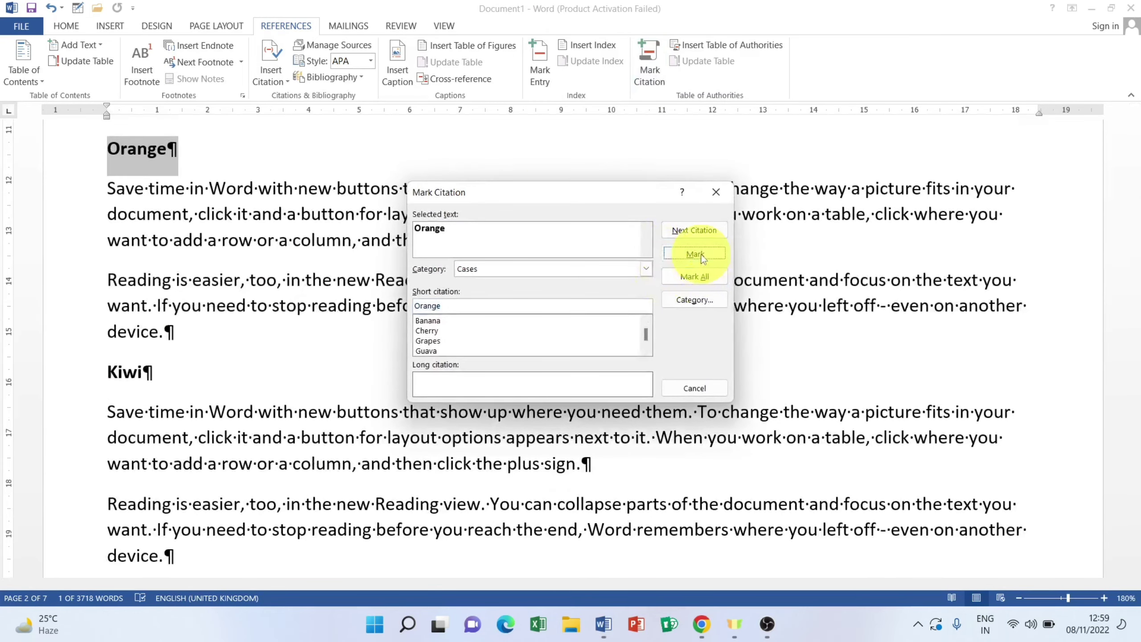
{"action": "left_click", "coordinate": [694, 254]}
{"action": "left_click", "coordinate": [694, 388]}
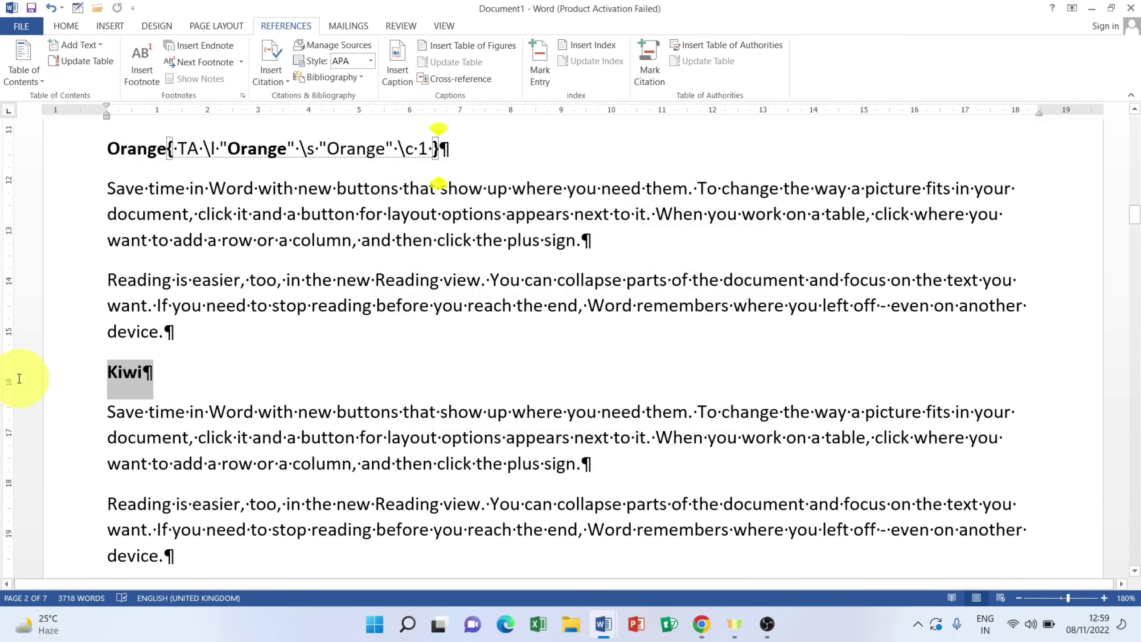
Step: Mark the Kiwi, Watermelon and Papaya headings as Cases citations
{"action": "left_click", "coordinate": [656, 70]}
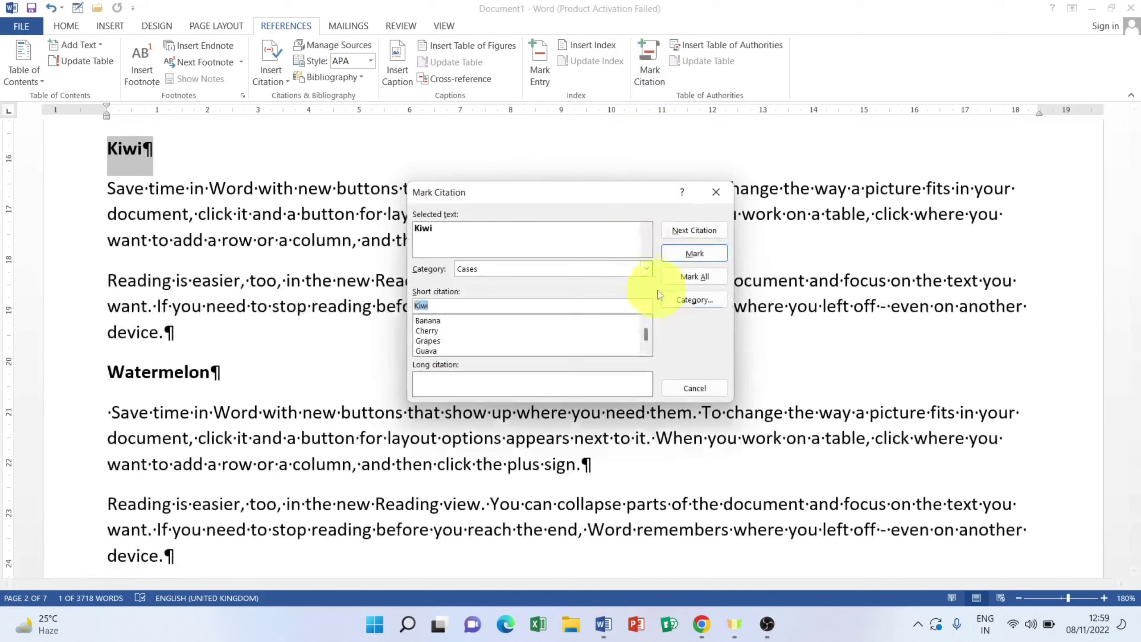
{"action": "left_click", "coordinate": [692, 272]}
{"action": "left_click", "coordinate": [694, 388]}
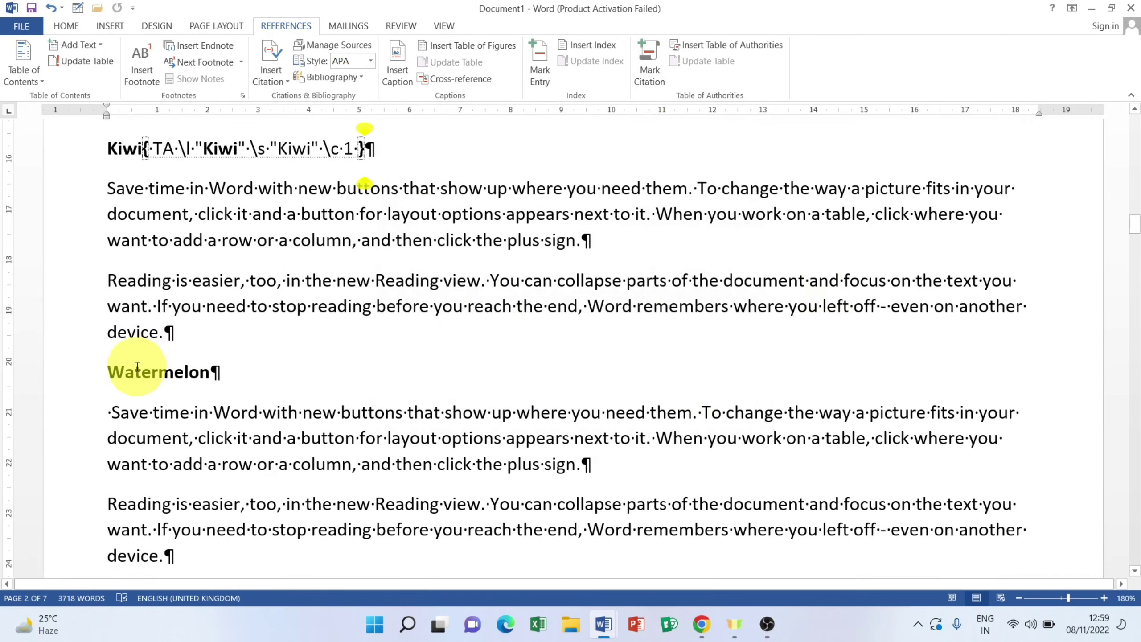
{"action": "left_click_drag", "start_coordinate": [220, 373], "coordinate": [54, 378]}
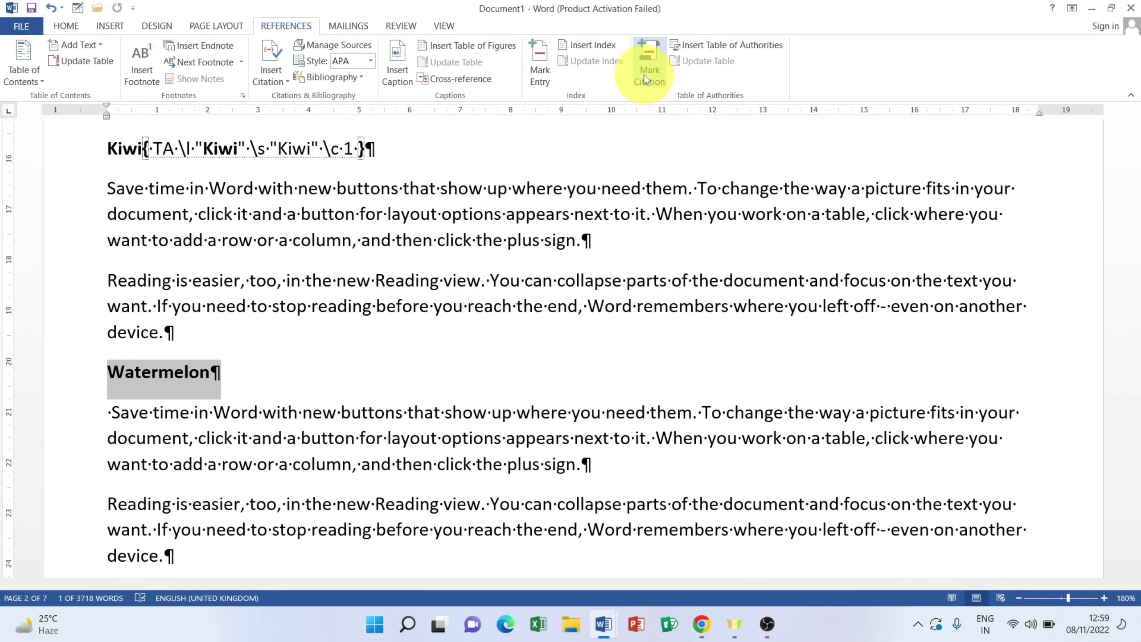
{"action": "left_click", "coordinate": [649, 67]}
{"action": "left_click", "coordinate": [698, 265]}
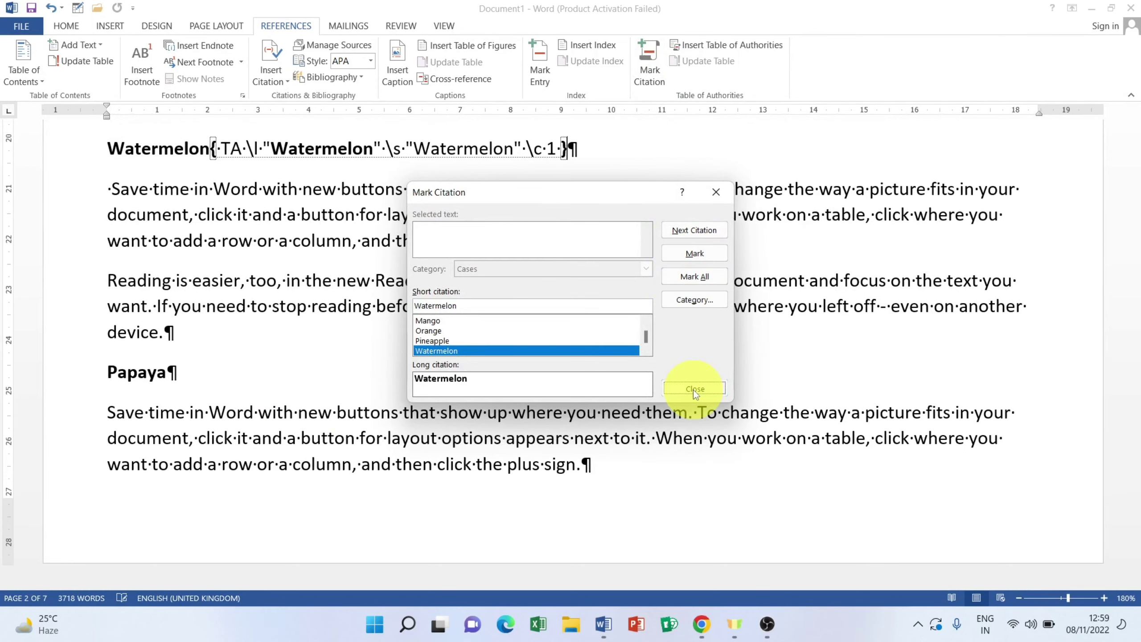
{"action": "left_click", "coordinate": [694, 388]}
{"action": "left_click_drag", "start_coordinate": [190, 374], "coordinate": [36, 387]}
{"action": "left_click", "coordinate": [626, 75]}
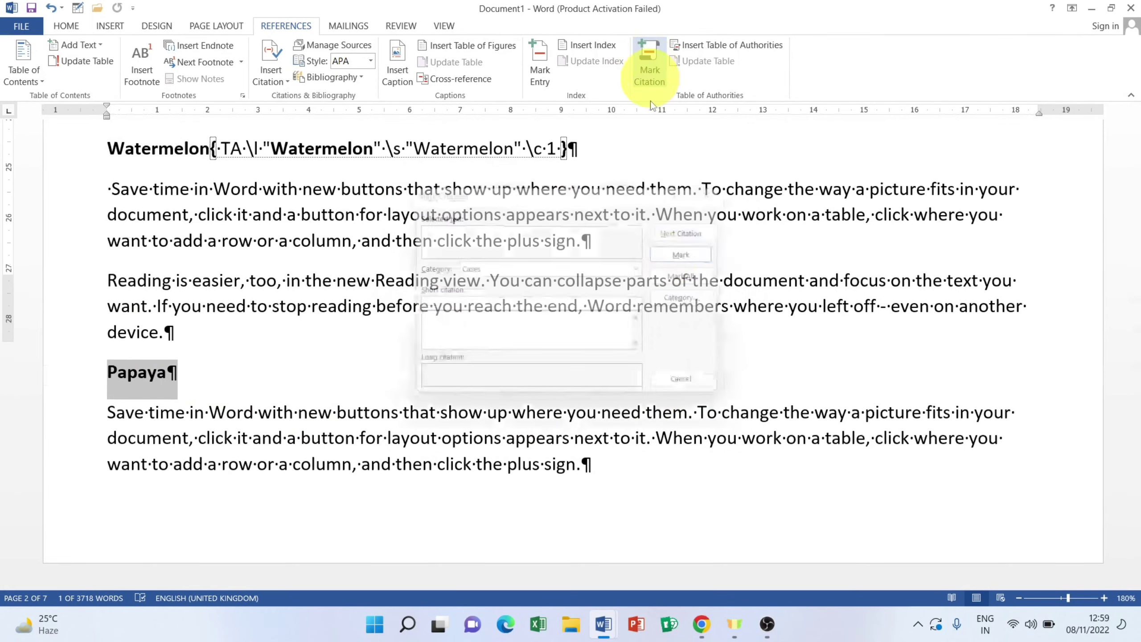
{"action": "left_click", "coordinate": [694, 254]}
{"action": "left_click", "coordinate": [694, 388]}
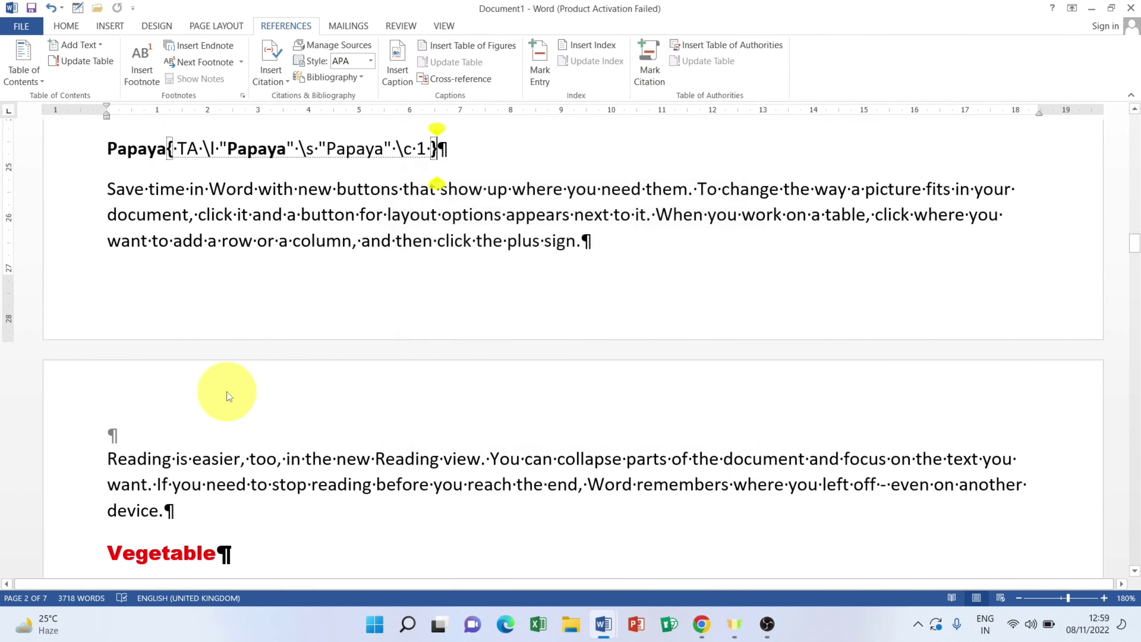
{"action": "scroll", "coordinate": [225, 391], "scroll_direction": "down", "scroll_amount": 4}
Step: Mark the Potato and Tomato headings as Cases citations with Mark Citation
{"action": "left_click_drag", "start_coordinate": [164, 275], "coordinate": [14, 285]}
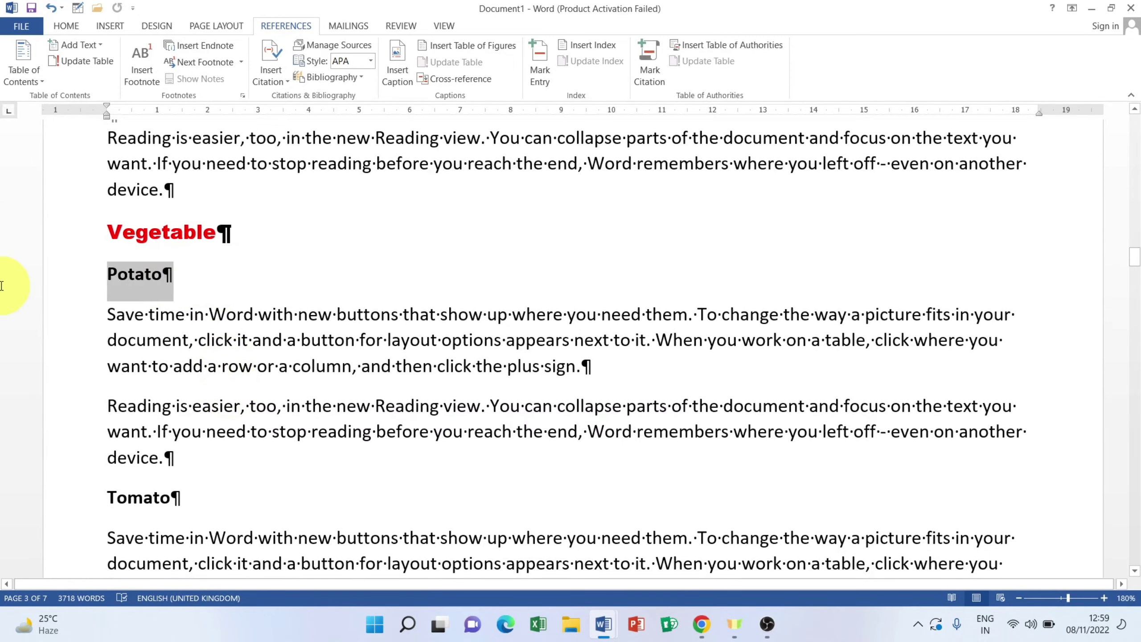
{"action": "left_click", "coordinate": [650, 72]}
{"action": "left_click", "coordinate": [694, 254]}
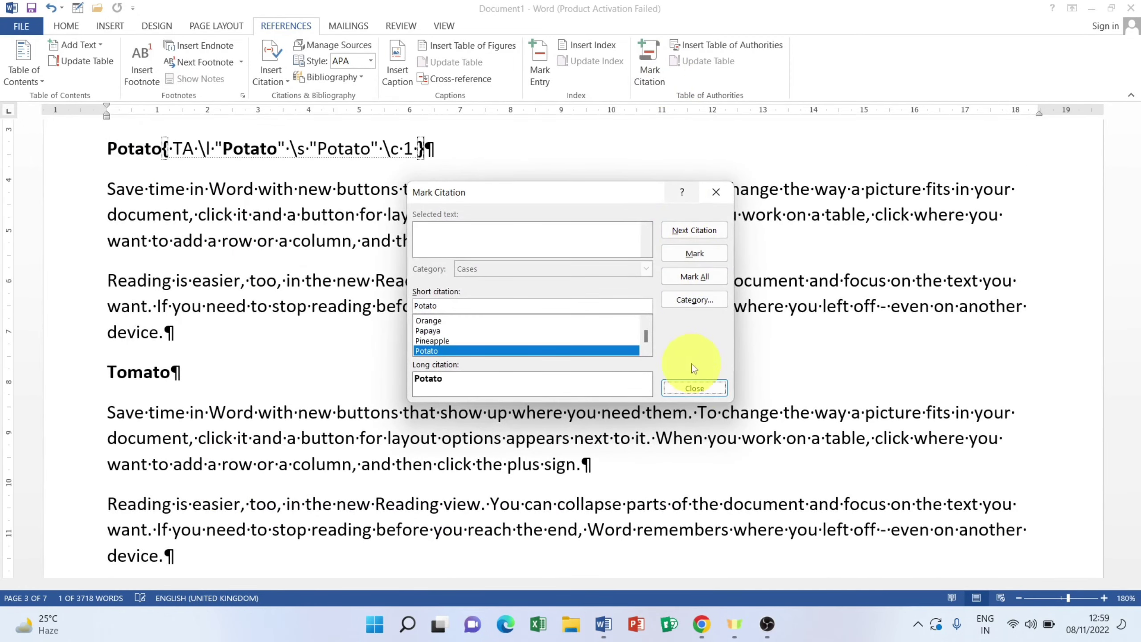
{"action": "left_click", "coordinate": [694, 388]}
{"action": "scroll", "coordinate": [641, 390], "scroll_direction": "down", "scroll_amount": 5}
{"action": "scroll", "coordinate": [404, 314], "scroll_direction": "up", "scroll_amount": 4}
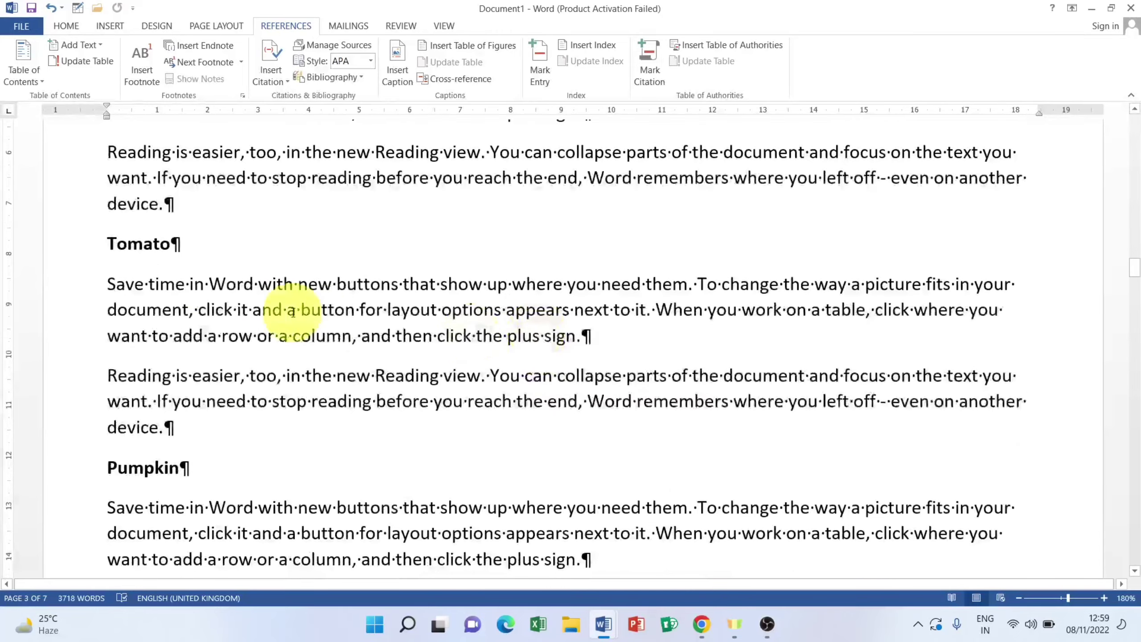
{"action": "left_click_drag", "start_coordinate": [170, 249], "coordinate": [35, 255]}
{"action": "left_click", "coordinate": [649, 71]}
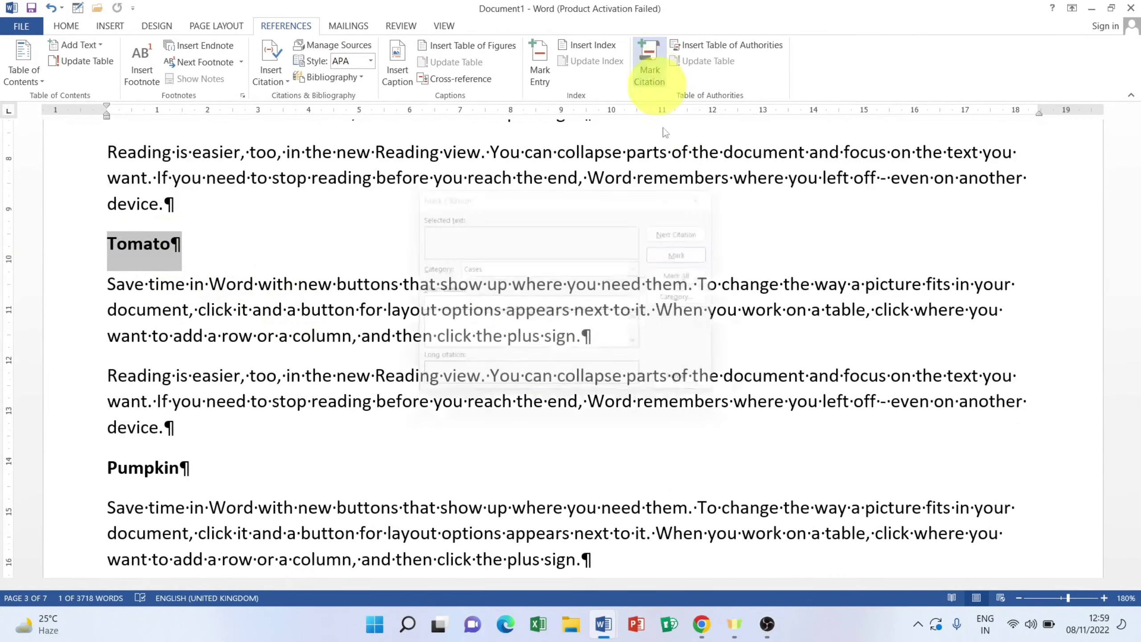
{"action": "left_click", "coordinate": [692, 255]}
{"action": "left_click", "coordinate": [694, 388]}
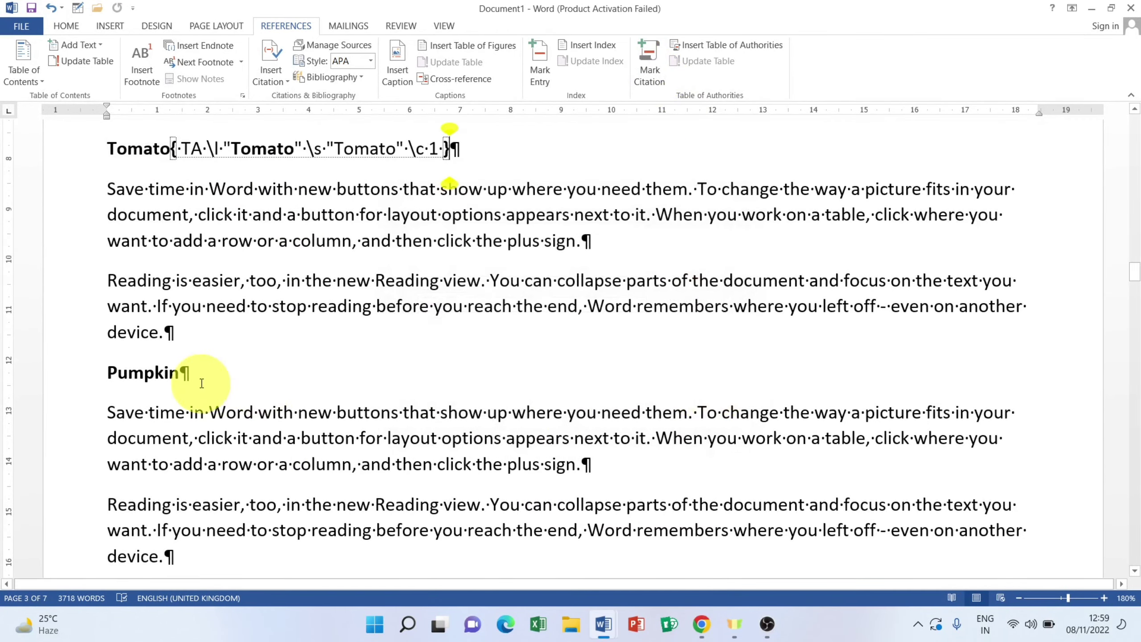
Step: Mark the Pumpkin, Carrot and Coriander headings as Cases citations
{"action": "left_click_drag", "start_coordinate": [180, 378], "coordinate": [46, 378]}
{"action": "left_click", "coordinate": [652, 63]}
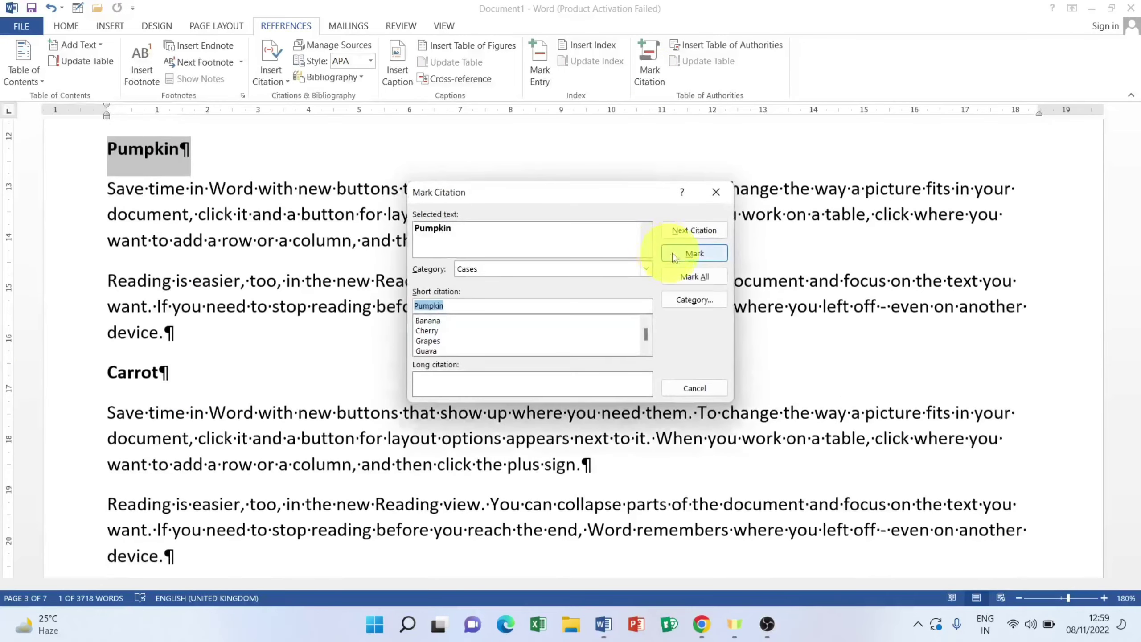
{"action": "left_click", "coordinate": [695, 253]}
{"action": "scroll", "coordinate": [479, 377], "scroll_direction": "down", "scroll_amount": 2}
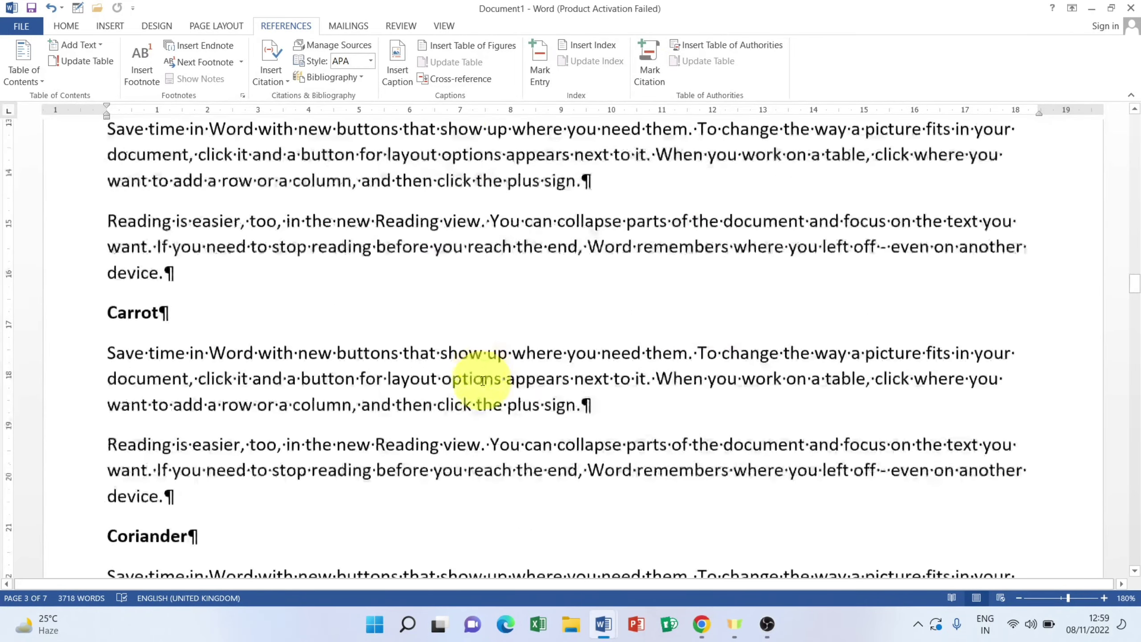
{"action": "left_click_drag", "start_coordinate": [182, 246], "coordinate": [44, 248]}
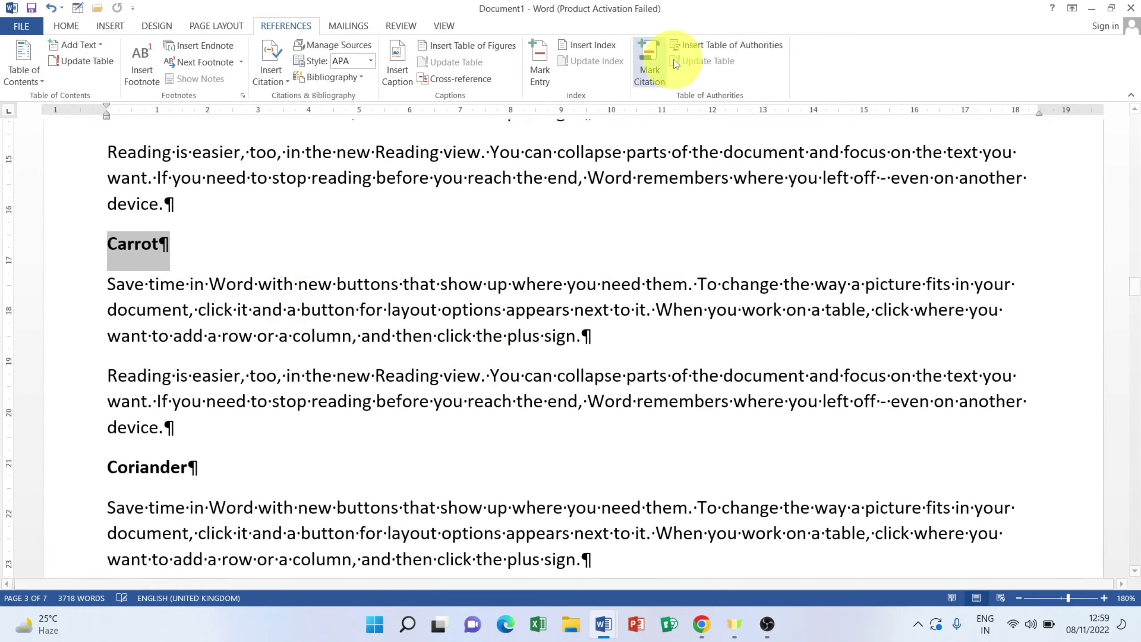
{"action": "left_click", "coordinate": [647, 59]}
{"action": "left_click", "coordinate": [694, 254]}
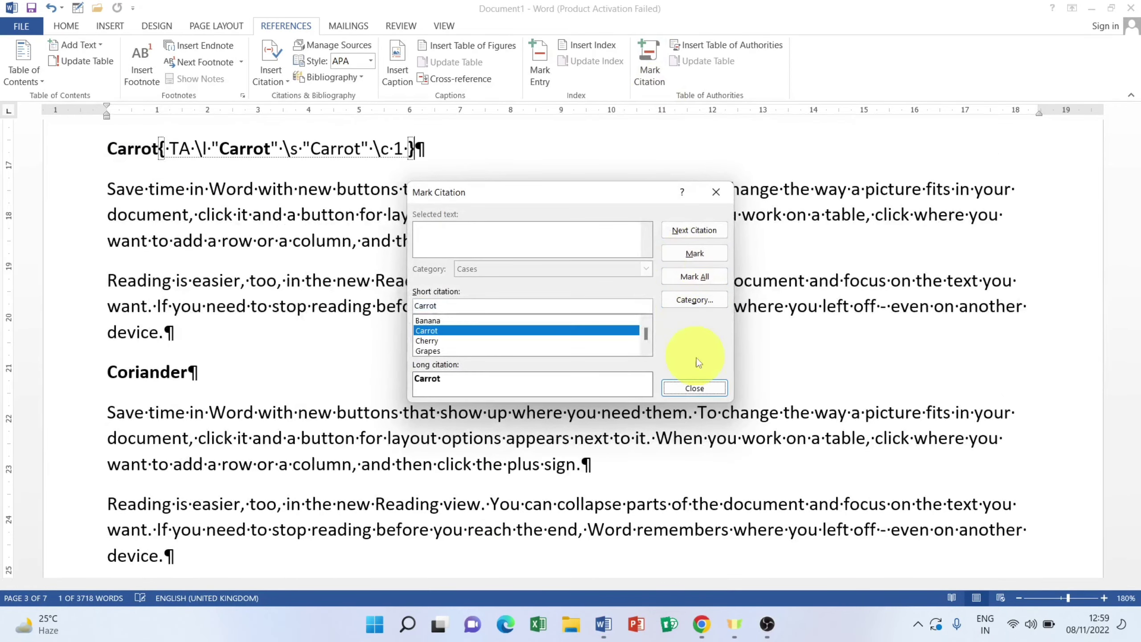
{"action": "left_click", "coordinate": [694, 388]}
{"action": "left_click_drag", "start_coordinate": [189, 374], "coordinate": [62, 377]}
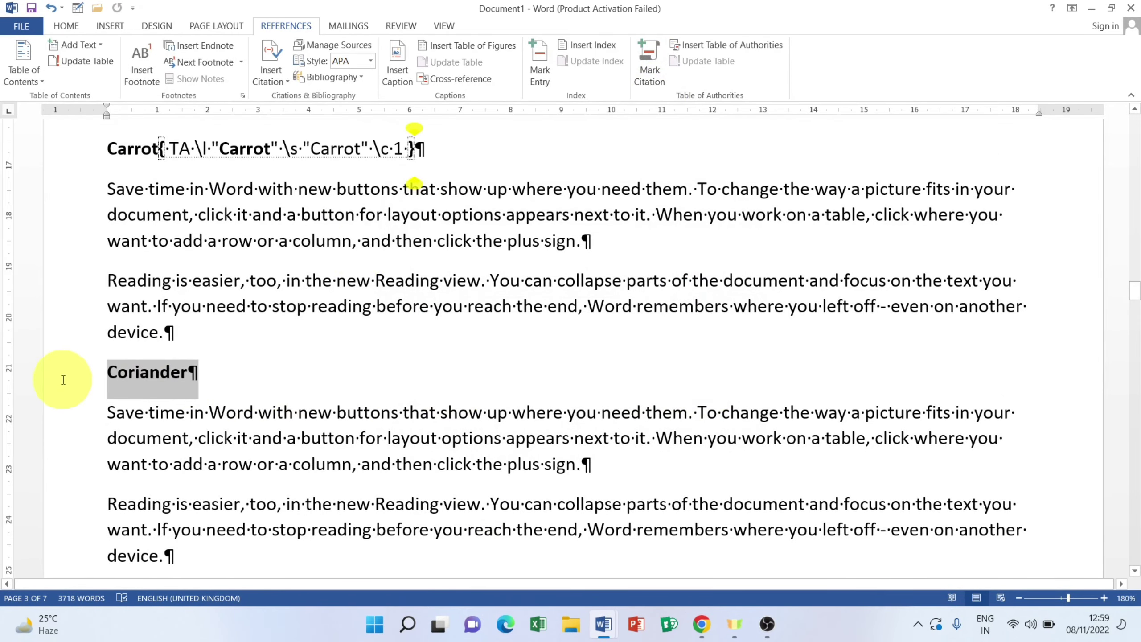
{"action": "left_click", "coordinate": [651, 65]}
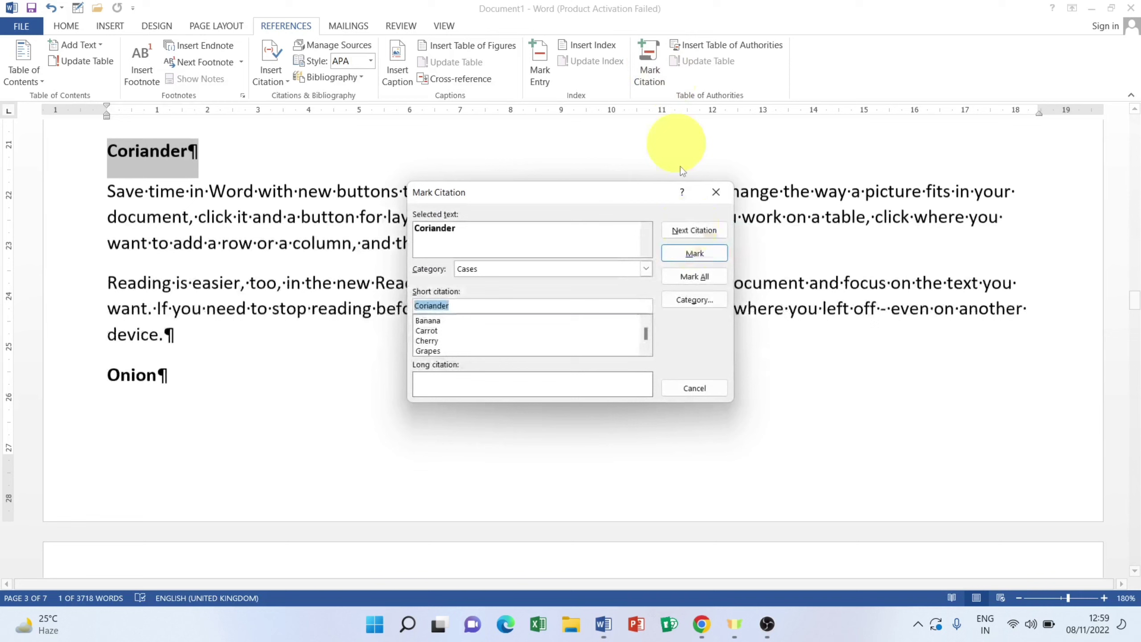
{"action": "left_click", "coordinate": [694, 253]}
{"action": "left_click", "coordinate": [694, 388]}
Step: Mark the Onion, Chilli and Radish headings as Cases citations
{"action": "scroll", "coordinate": [448, 407], "scroll_direction": "down", "scroll_amount": 1}
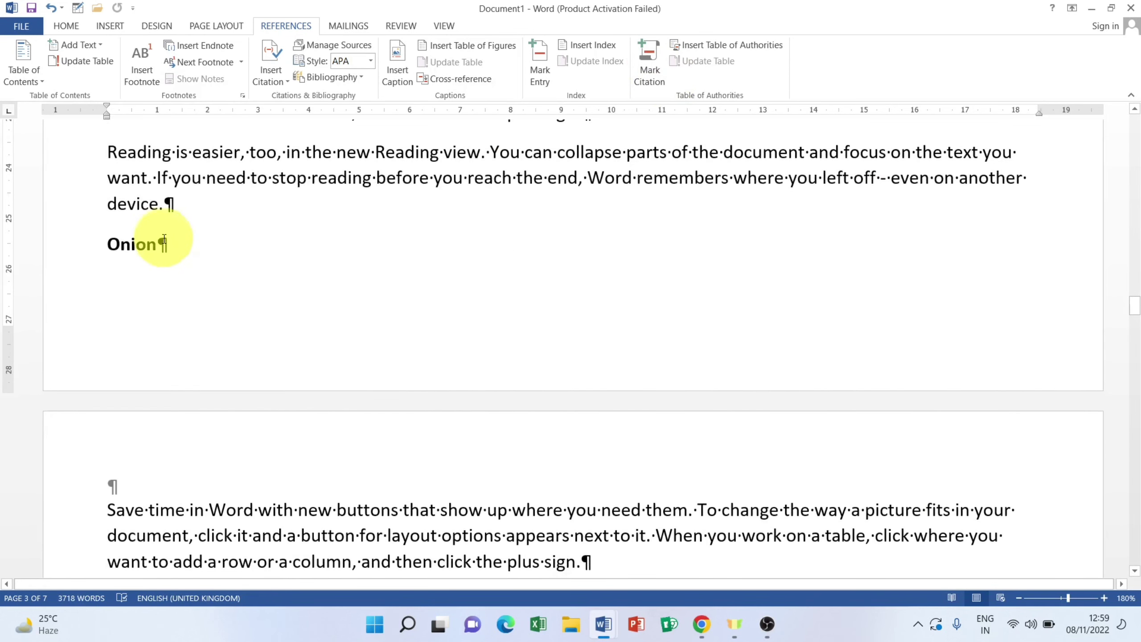
{"action": "left_click", "coordinate": [650, 65]}
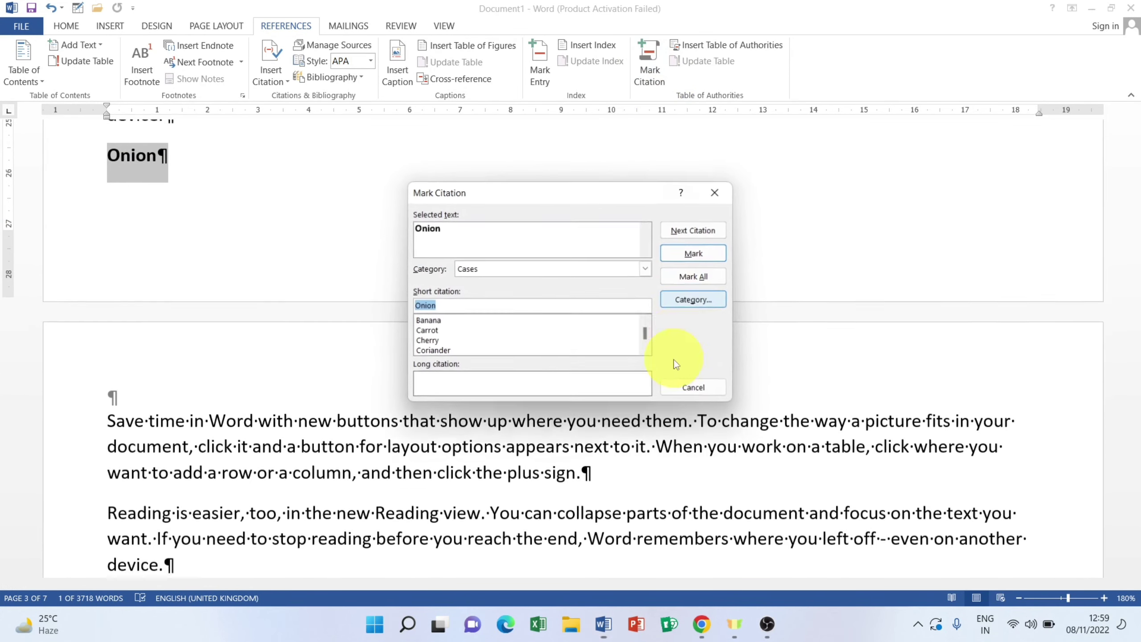
{"action": "left_click", "coordinate": [694, 254]}
{"action": "left_click", "coordinate": [694, 388]}
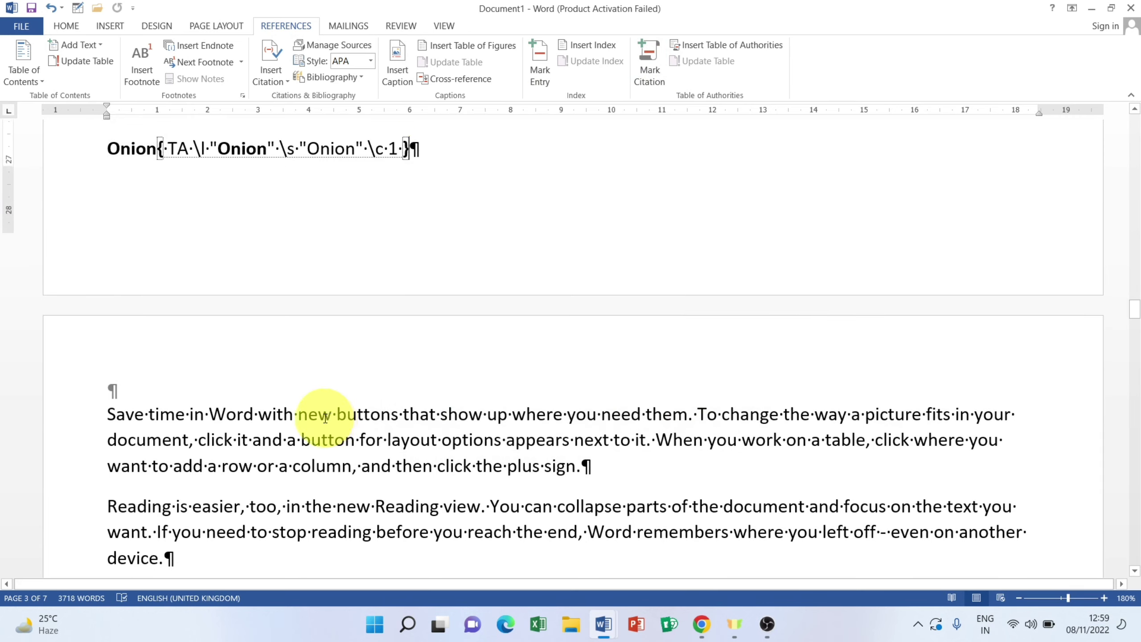
{"action": "scroll", "coordinate": [210, 409], "scroll_direction": "down", "scroll_amount": 2}
{"action": "left_click", "coordinate": [8, 415]}
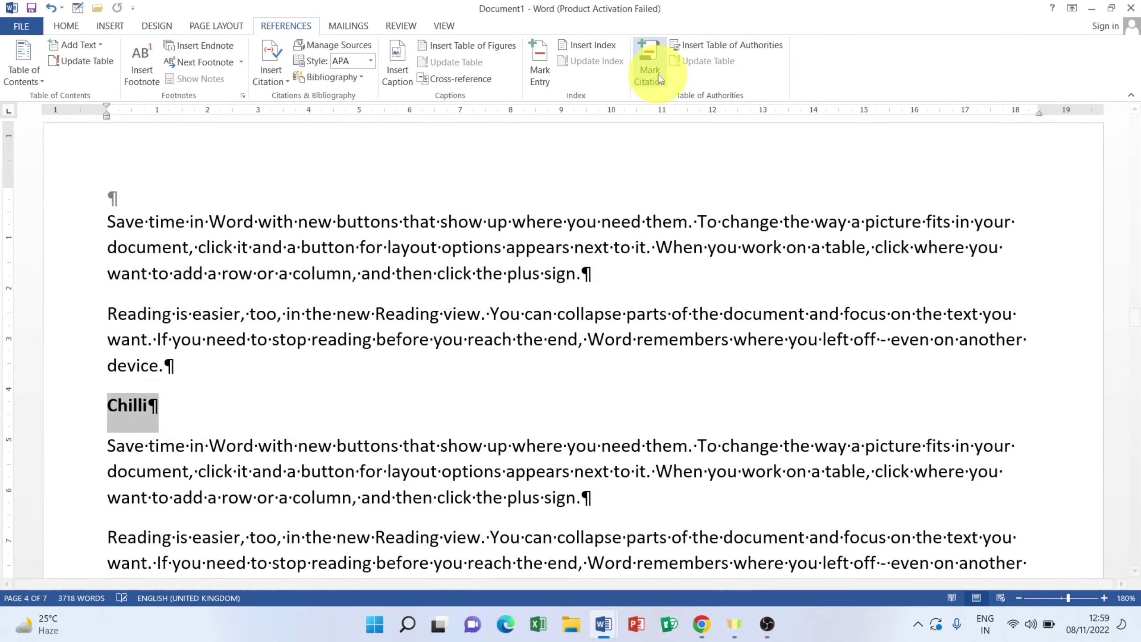
{"action": "left_click", "coordinate": [649, 65]}
{"action": "left_click", "coordinate": [694, 254]}
{"action": "left_click", "coordinate": [694, 388]}
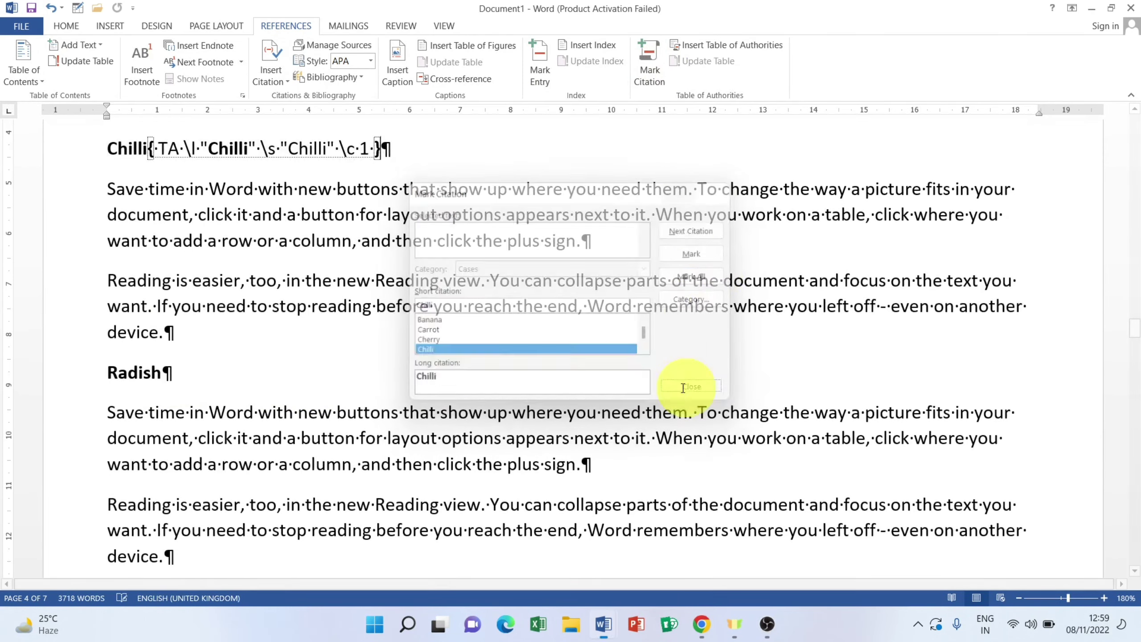
{"action": "left_click", "coordinate": [55, 383]}
{"action": "left_click", "coordinate": [647, 55]}
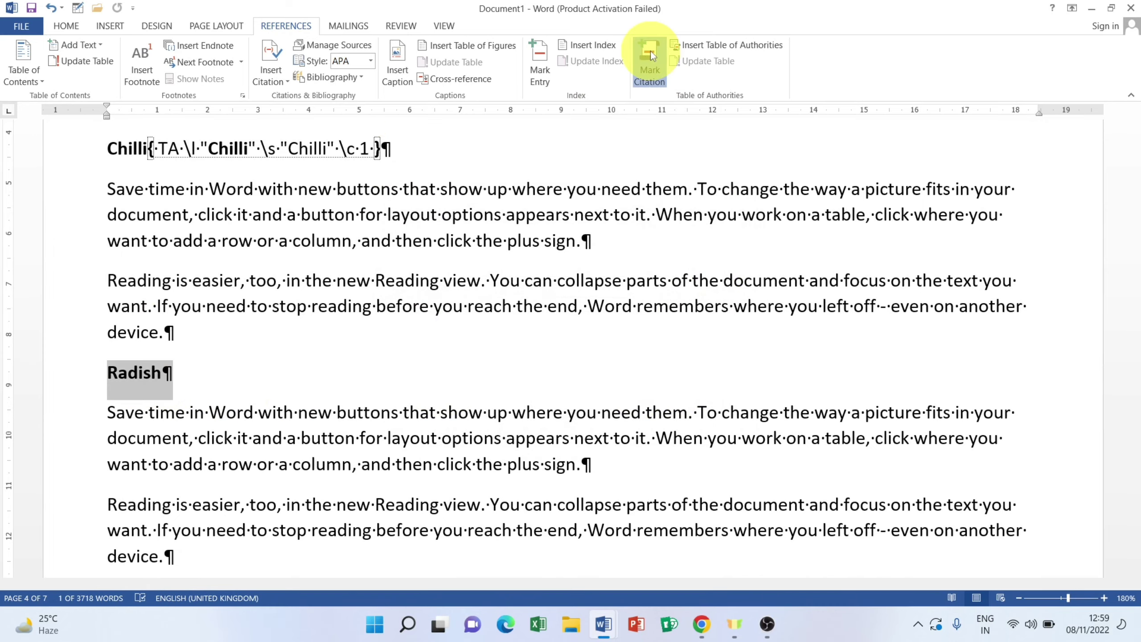
{"action": "left_click", "coordinate": [694, 255]}
{"action": "left_click", "coordinate": [694, 388]}
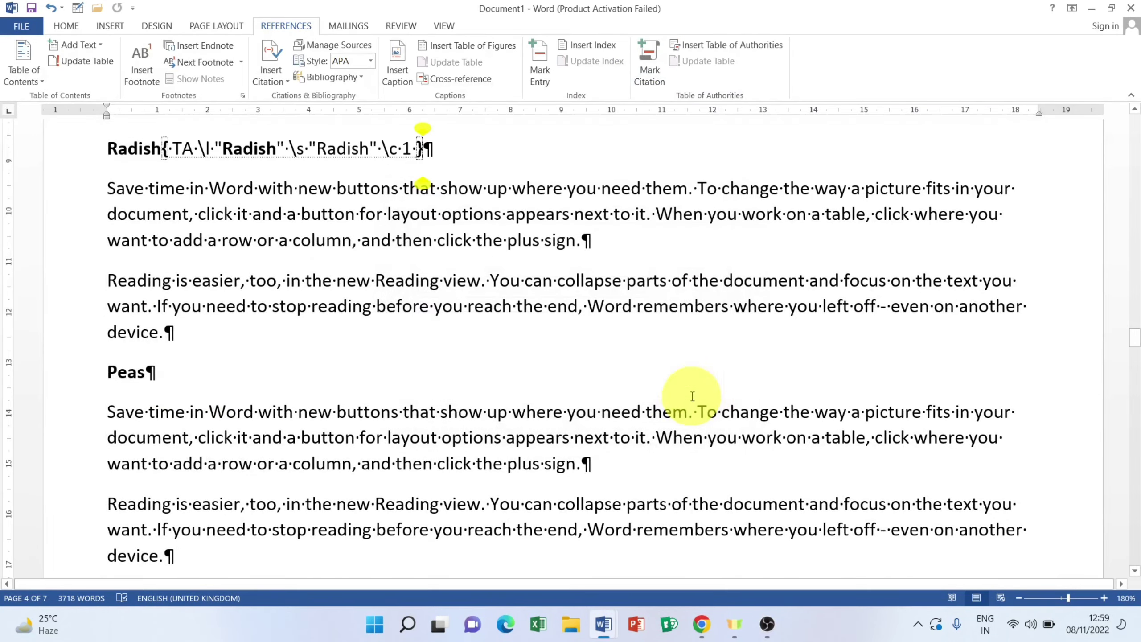
Step: Mark the Peas and Mushroom headings as Cases citations
{"action": "scroll", "coordinate": [575, 180], "scroll_direction": "down", "scroll_amount": 5}
{"action": "scroll", "coordinate": [407, 199], "scroll_direction": "up", "scroll_amount": 1}
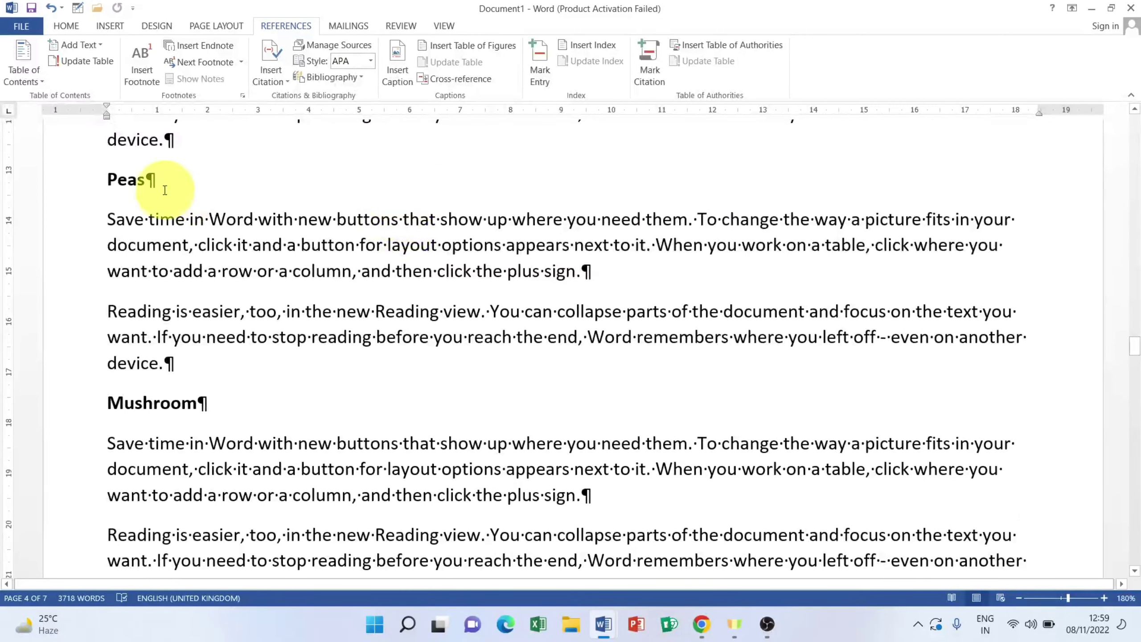
{"action": "double_click", "coordinate": [119, 184]}
{"action": "left_click", "coordinate": [647, 63]}
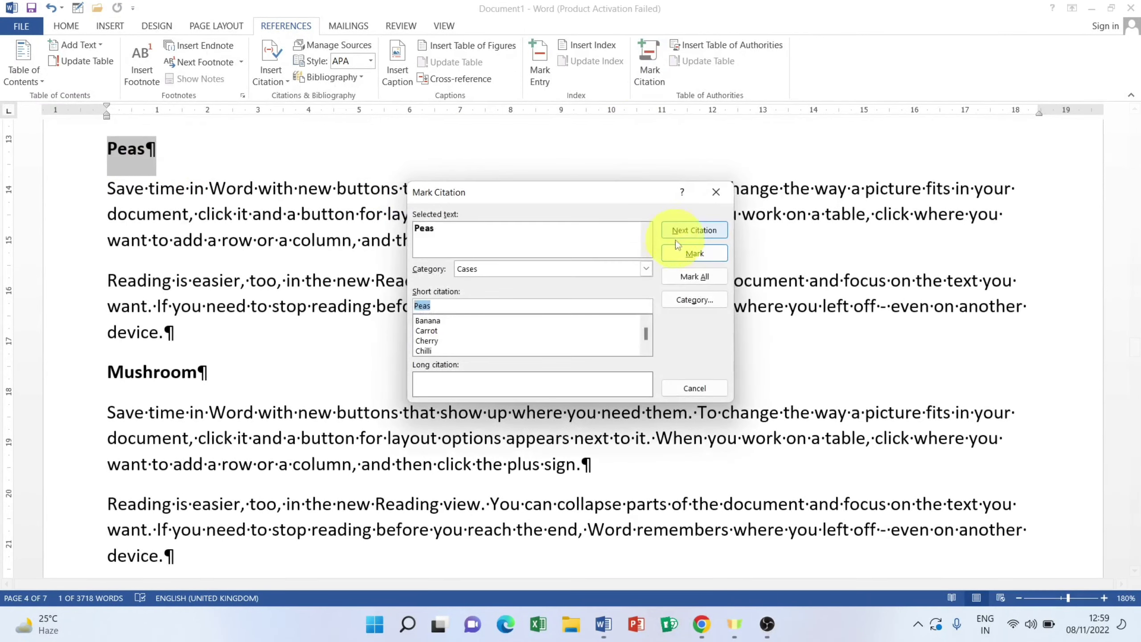
{"action": "left_click", "coordinate": [694, 253]}
{"action": "left_click", "coordinate": [695, 389]}
{"action": "left_click", "coordinate": [37, 381]}
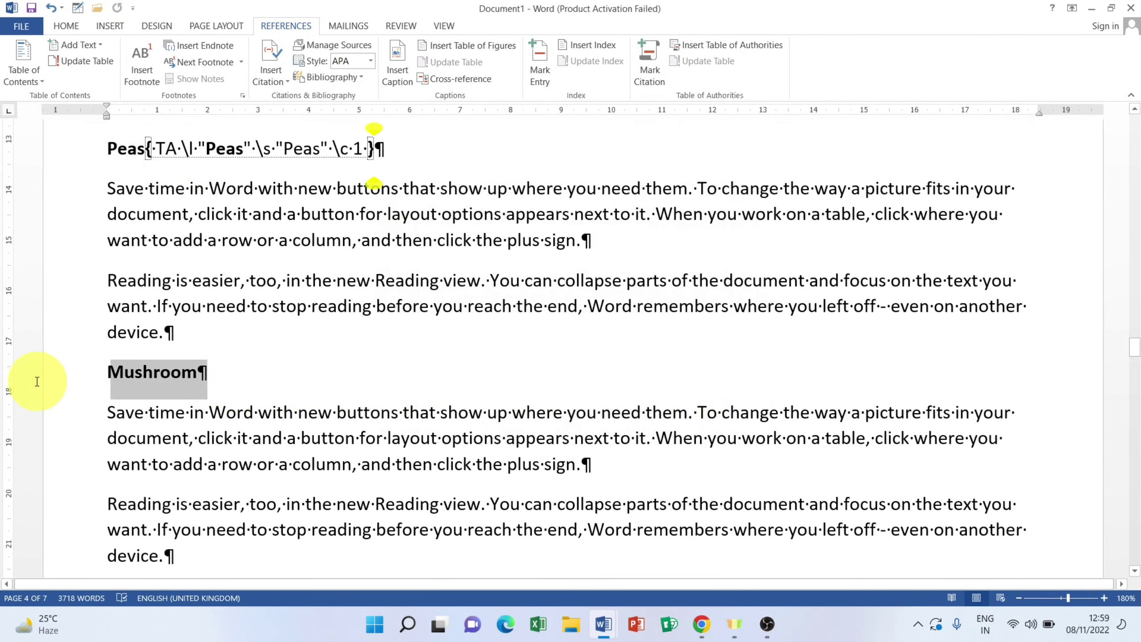
{"action": "left_click", "coordinate": [649, 64]}
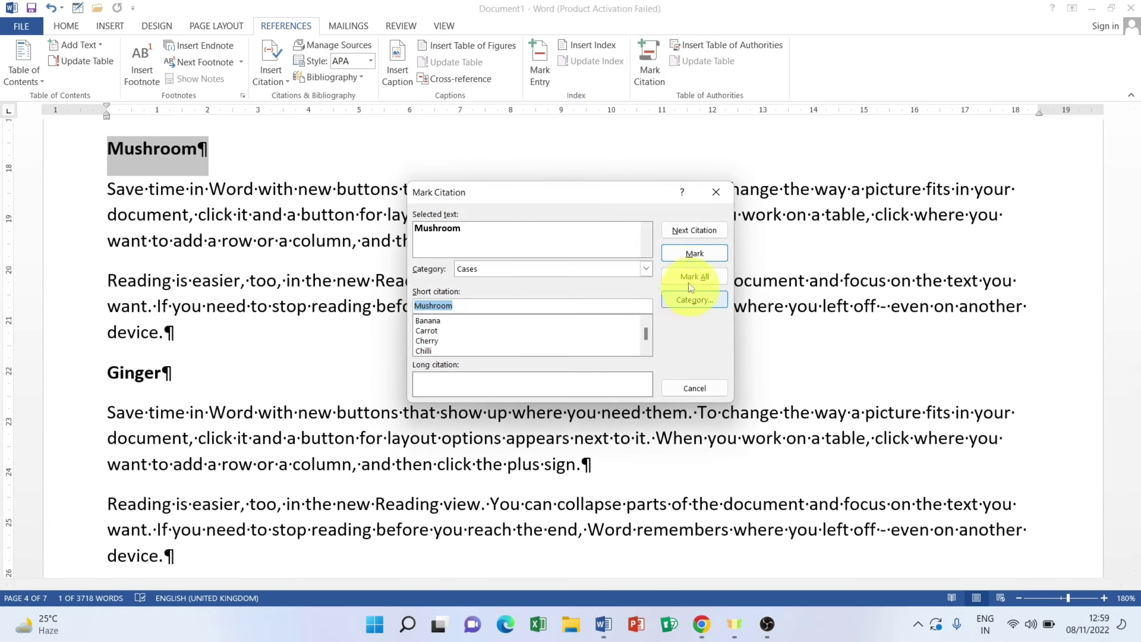
{"action": "left_click", "coordinate": [694, 254]}
{"action": "left_click", "coordinate": [694, 388]}
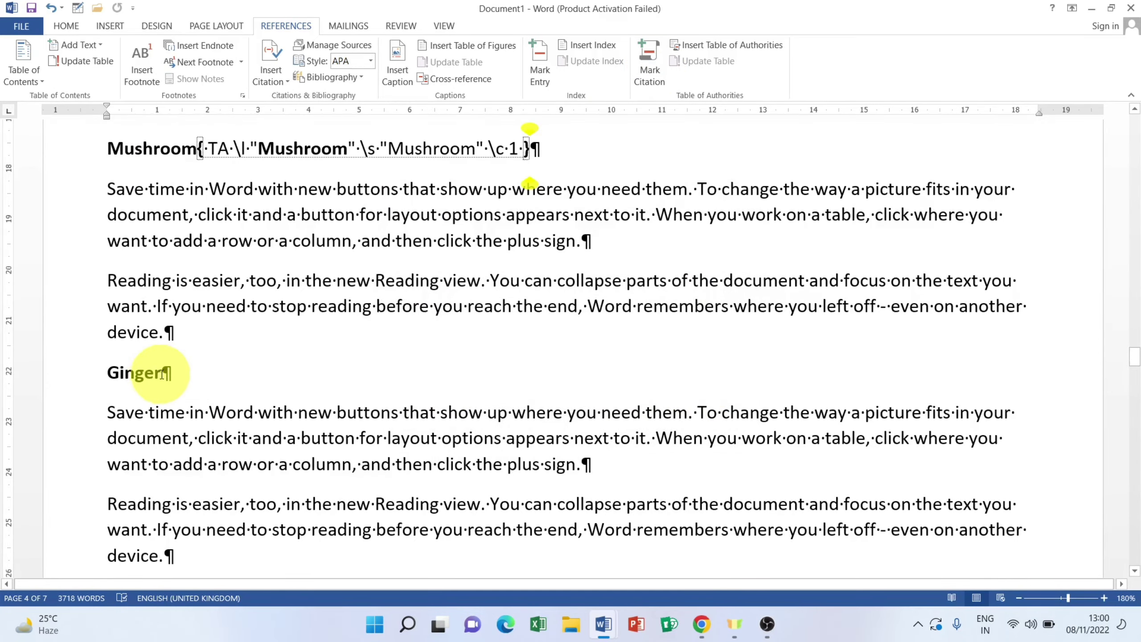
Step: Mark the Ginger and Broccoli headings as Cases citations, closing the dialog afterwards
{"action": "left_click", "coordinate": [65, 374]}
{"action": "left_click", "coordinate": [652, 72]}
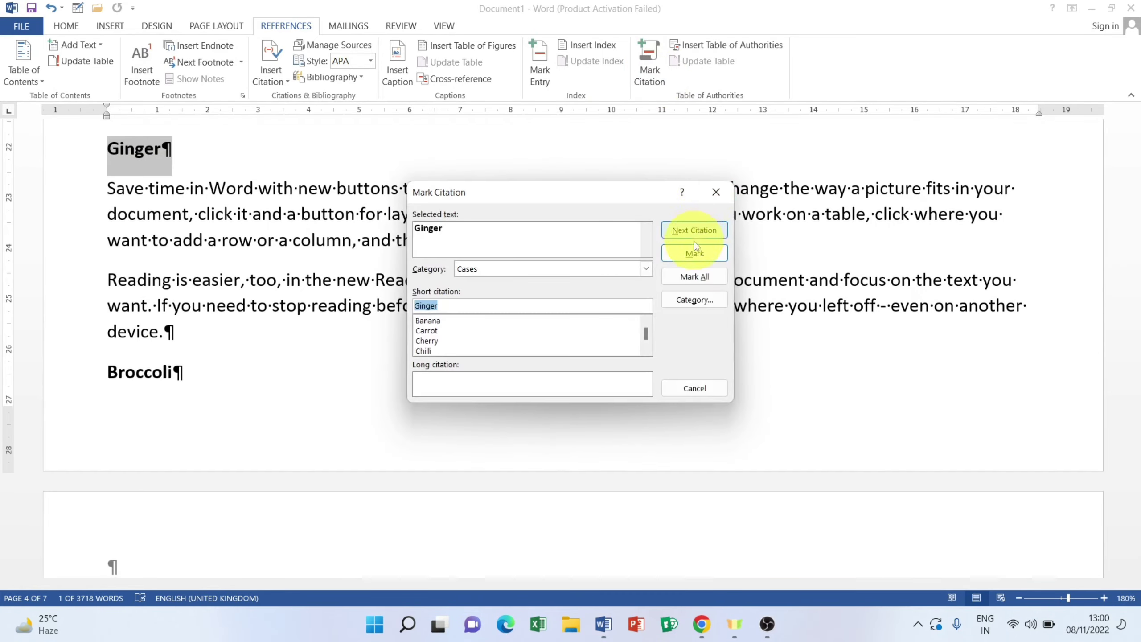
{"action": "left_click", "coordinate": [694, 251]}
{"action": "left_click", "coordinate": [696, 388]}
{"action": "scroll", "coordinate": [196, 249], "scroll_direction": "down", "scroll_amount": 2}
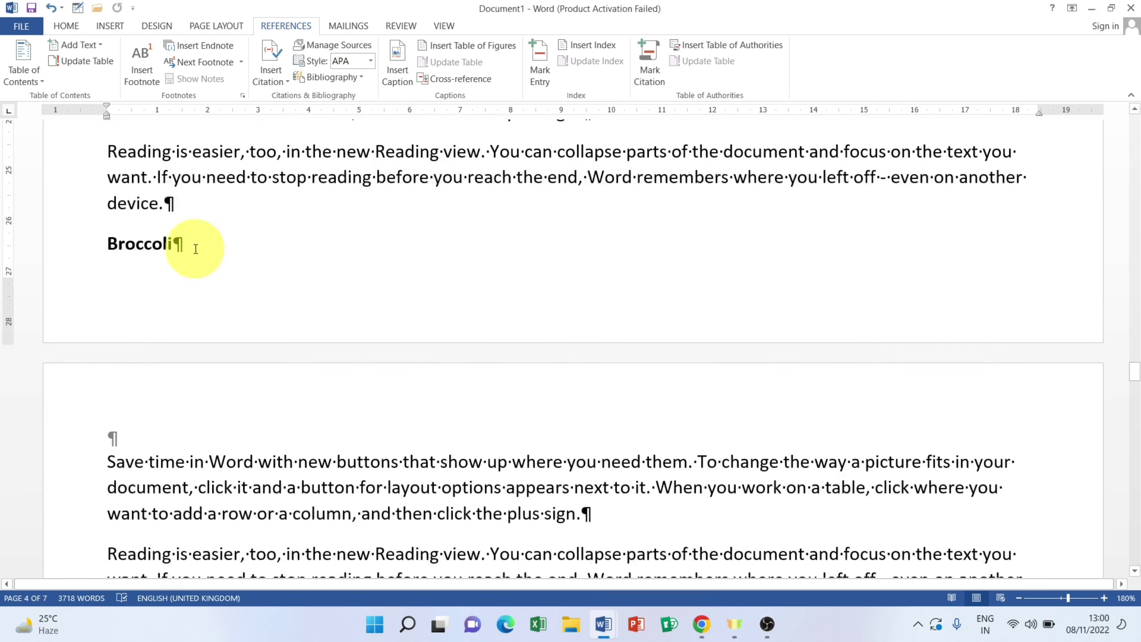
{"action": "left_click", "coordinate": [42, 245]}
{"action": "left_click", "coordinate": [649, 62]}
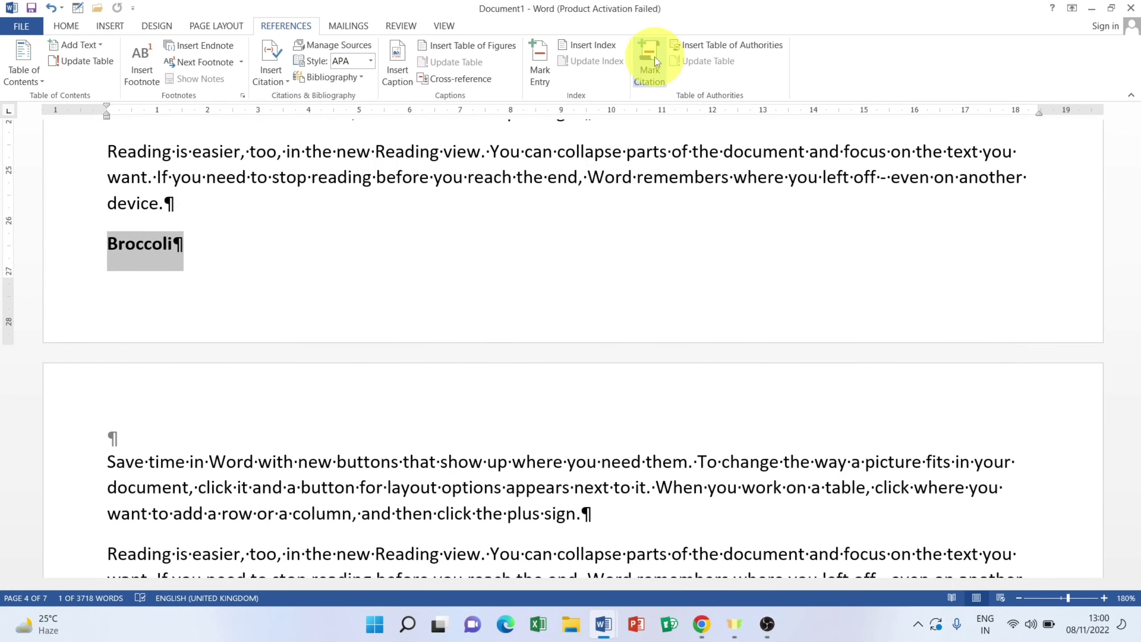
{"action": "left_click", "coordinate": [701, 253]}
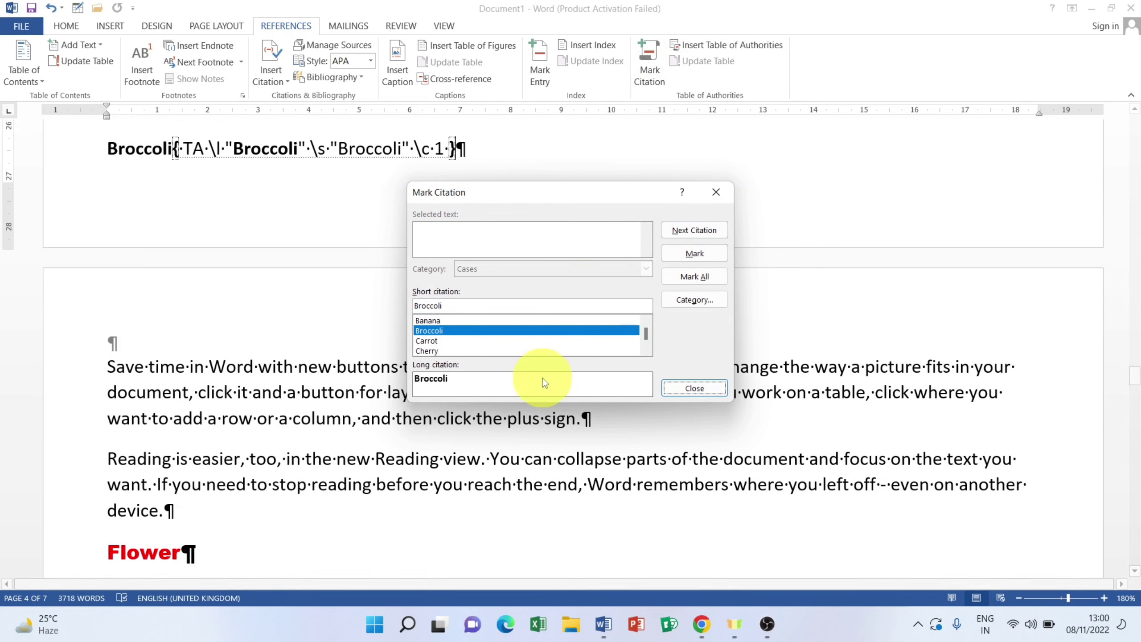
{"action": "left_click", "coordinate": [717, 387]}
{"action": "scroll", "coordinate": [268, 402], "scroll_direction": "down", "scroll_amount": 6}
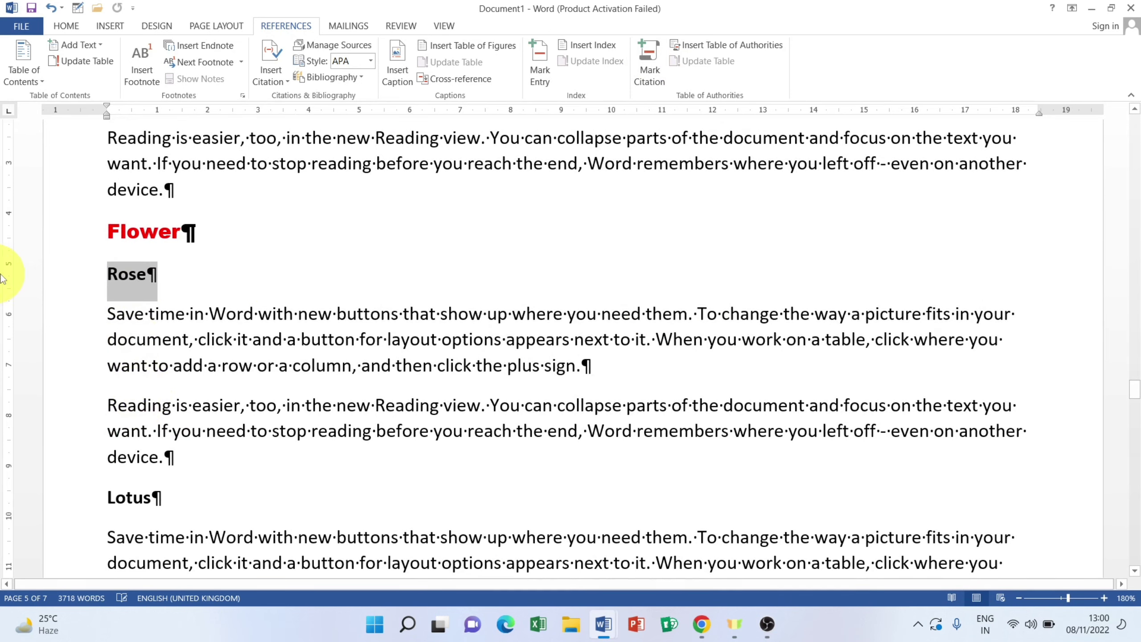
{"action": "left_click", "coordinate": [649, 63]}
{"action": "scroll", "coordinate": [667, 166], "scroll_direction": "down", "scroll_amount": 3}
{"action": "left_click", "coordinate": [694, 254]}
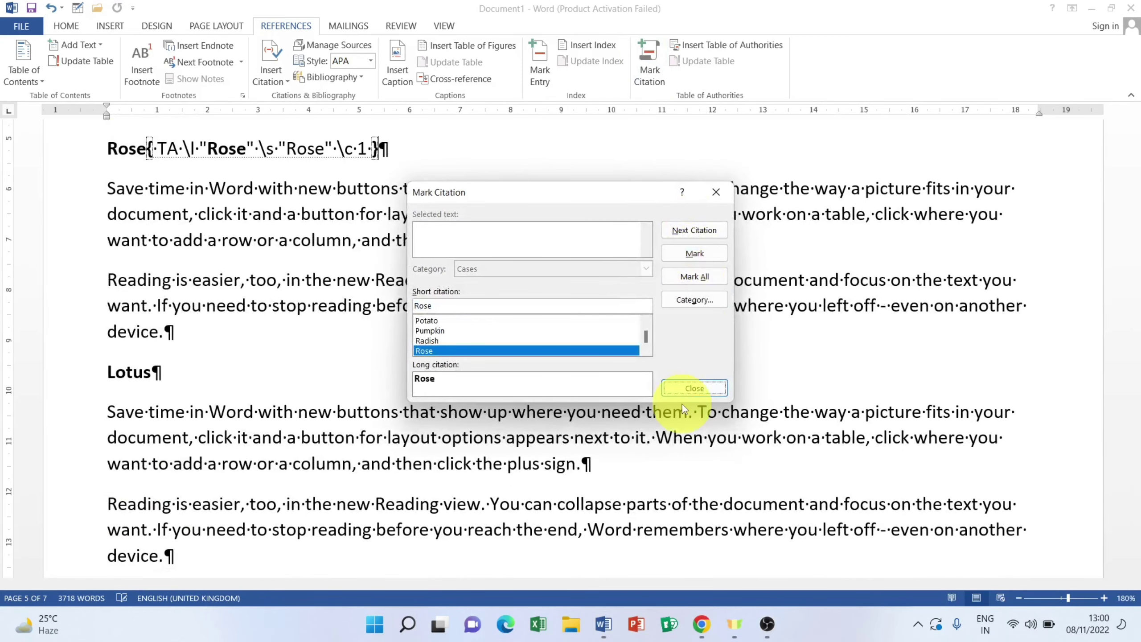
{"action": "left_click", "coordinate": [686, 390]}
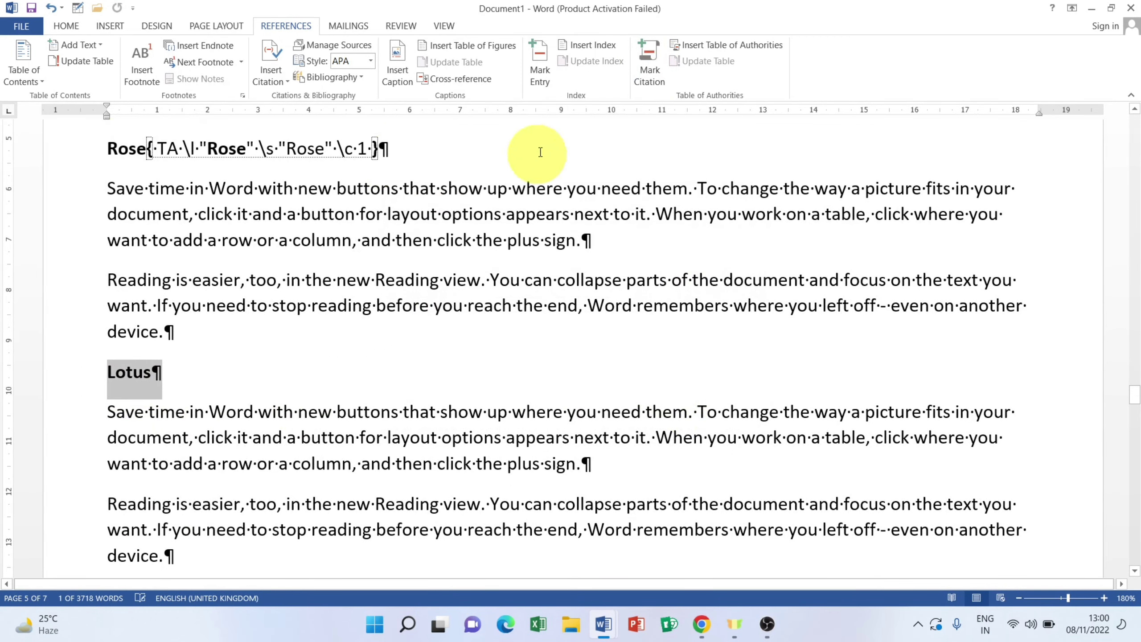
{"action": "left_click", "coordinate": [649, 67]}
{"action": "left_click", "coordinate": [694, 253]}
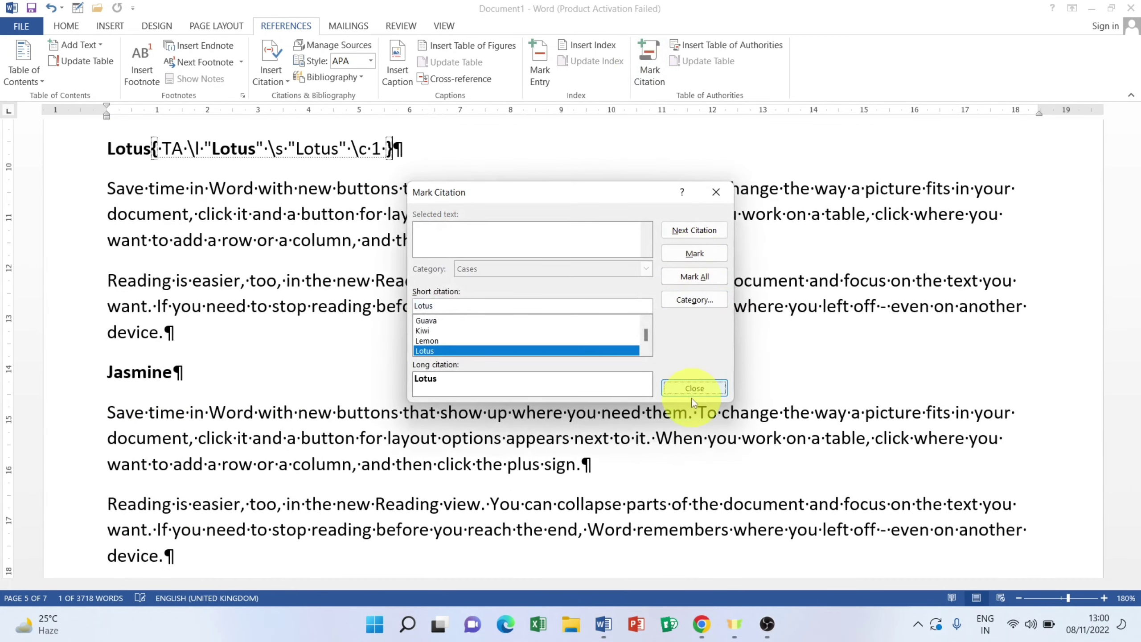
{"action": "left_click", "coordinate": [694, 389]}
{"action": "triple_click", "coordinate": [173, 375]}
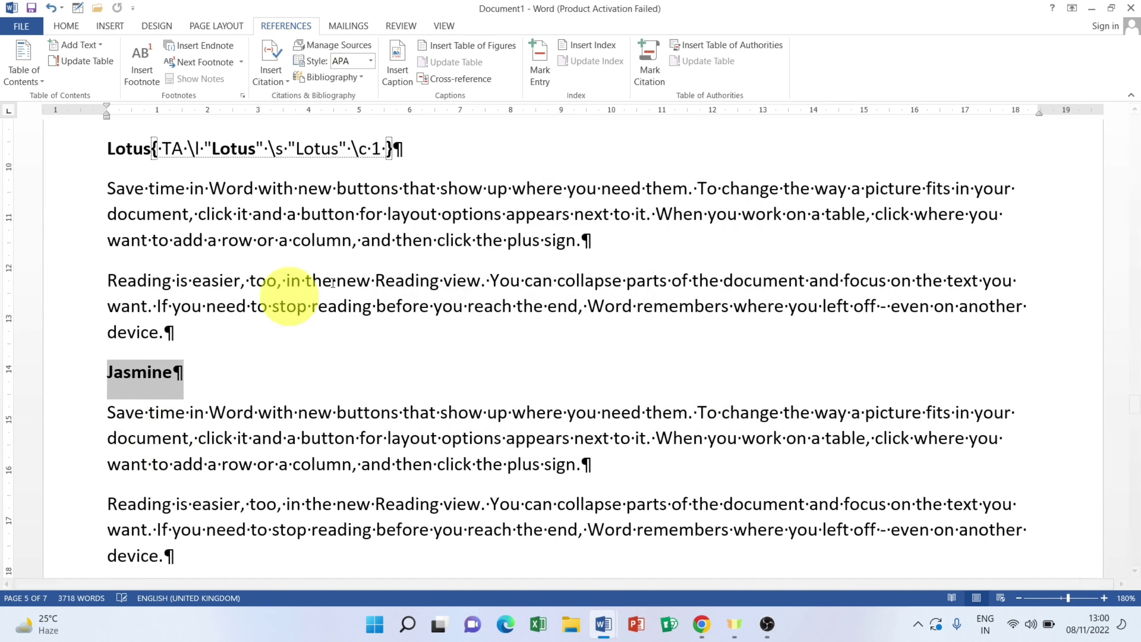
{"action": "left_click", "coordinate": [649, 67]}
{"action": "left_click", "coordinate": [689, 253]}
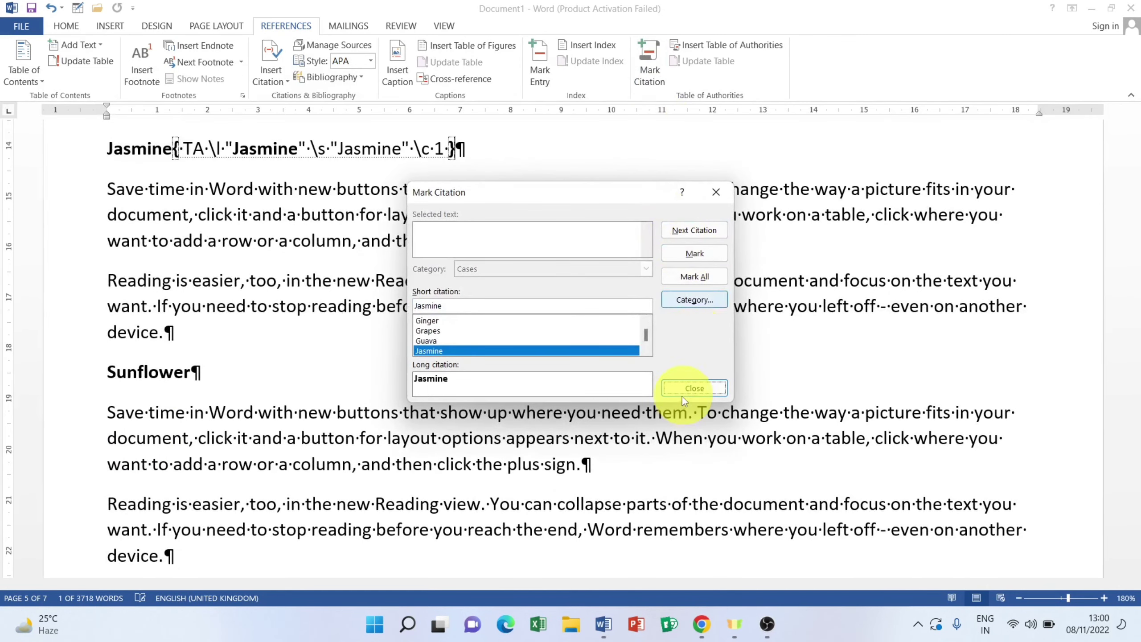
{"action": "left_click", "coordinate": [682, 394]}
{"action": "left_click_drag", "start_coordinate": [191, 373], "coordinate": [2, 374]}
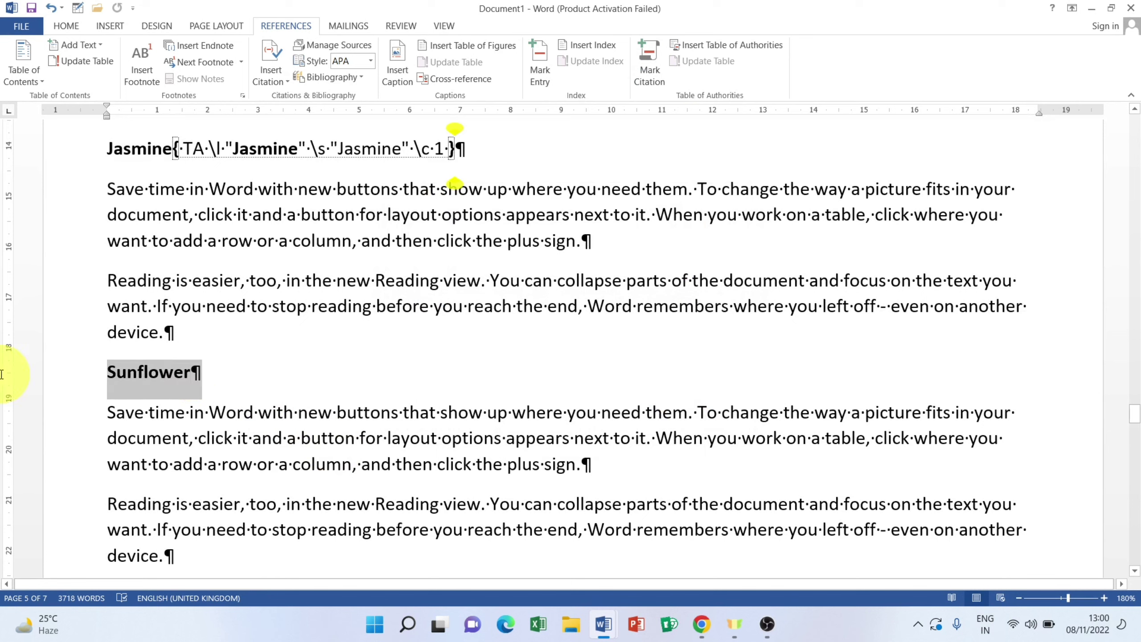
{"action": "left_click", "coordinate": [647, 71]}
{"action": "left_click", "coordinate": [687, 255]}
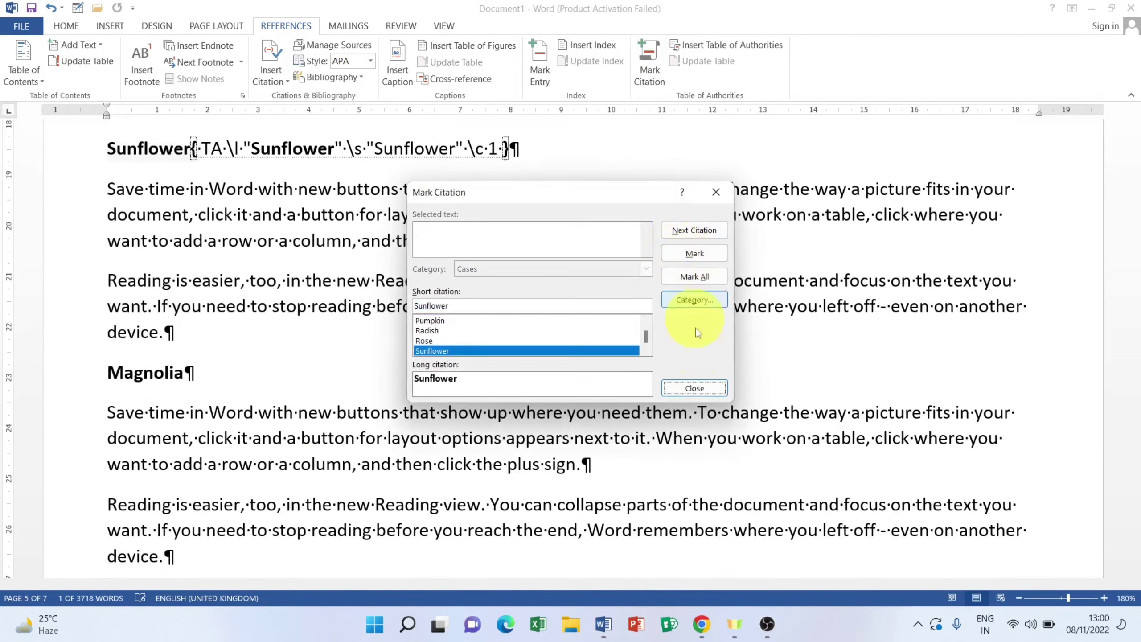
{"action": "left_click", "coordinate": [691, 390]}
{"action": "left_click_drag", "start_coordinate": [193, 373], "coordinate": [54, 378]}
{"action": "left_click", "coordinate": [649, 72]}
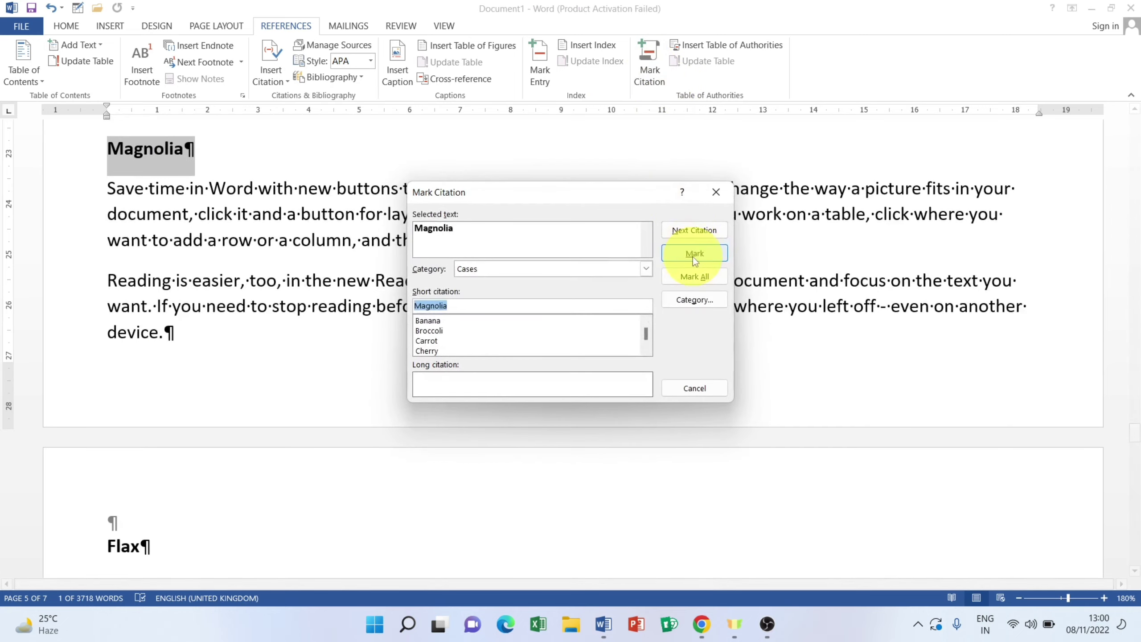
{"action": "left_click", "coordinate": [694, 254]}
{"action": "left_click", "coordinate": [691, 387]}
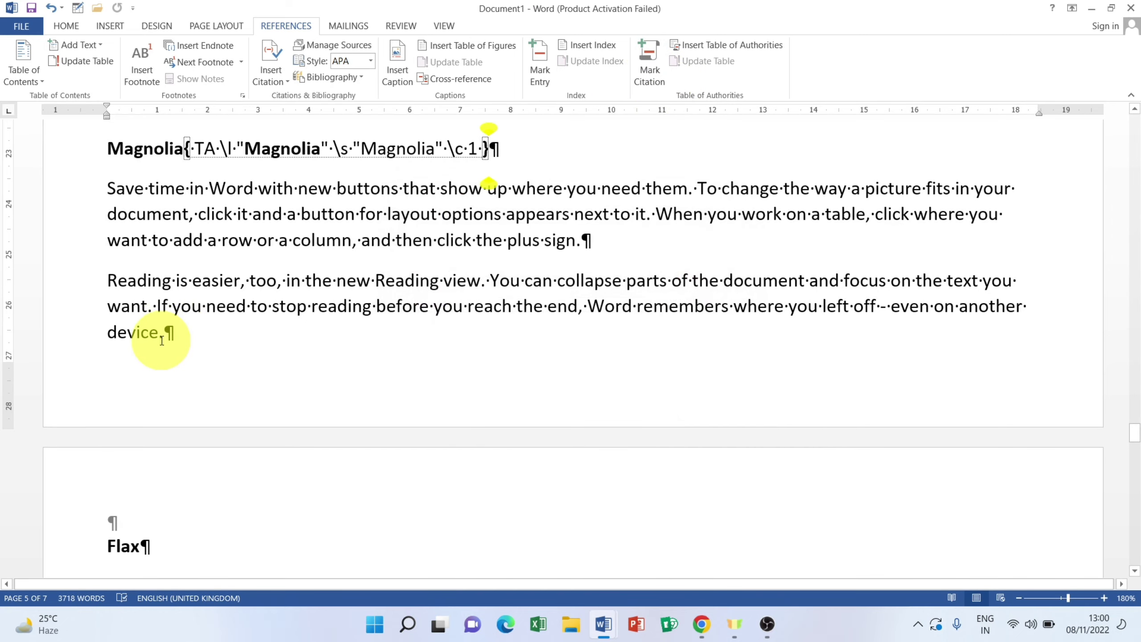
{"action": "left_click_drag", "start_coordinate": [159, 340], "coordinate": [19, 340]}
{"action": "scroll", "coordinate": [122, 400], "scroll_direction": "down", "scroll_amount": 4}
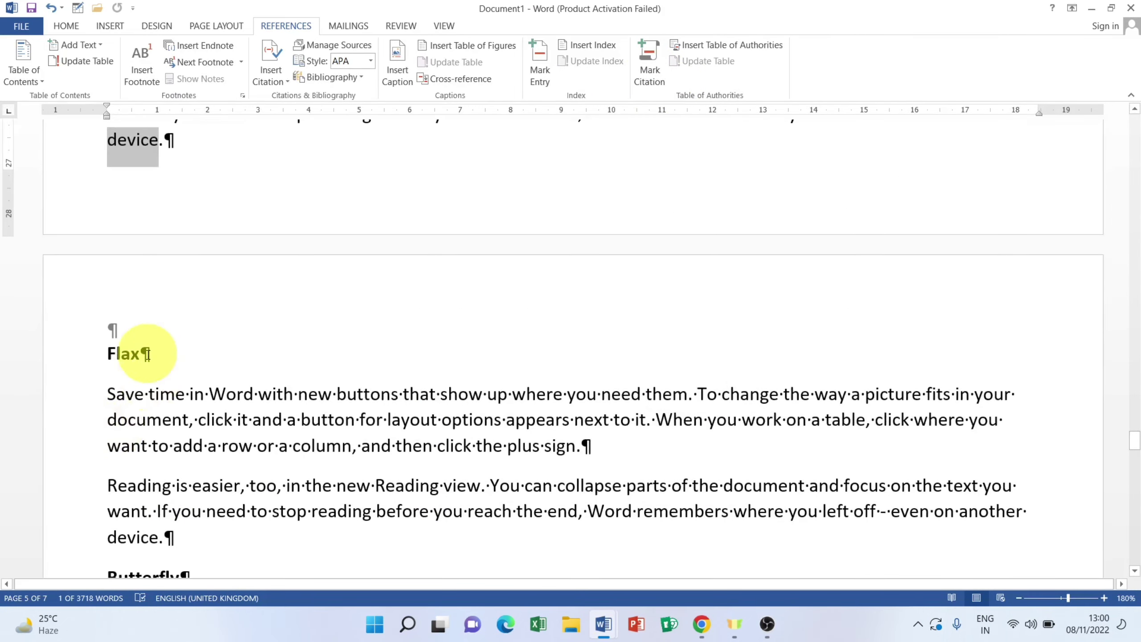
{"action": "left_click_drag", "start_coordinate": [127, 355], "coordinate": [31, 357]}
{"action": "left_click", "coordinate": [636, 67]}
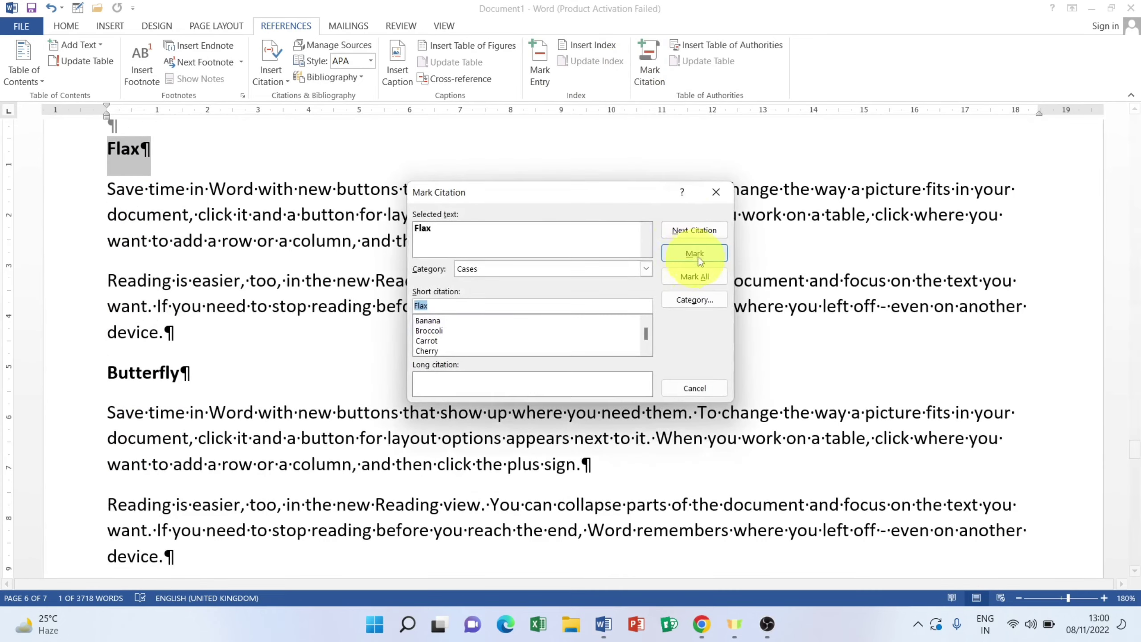
{"action": "left_click", "coordinate": [696, 254]}
{"action": "left_click", "coordinate": [682, 389]}
{"action": "scroll", "coordinate": [504, 370], "scroll_direction": "down", "scroll_amount": 3}
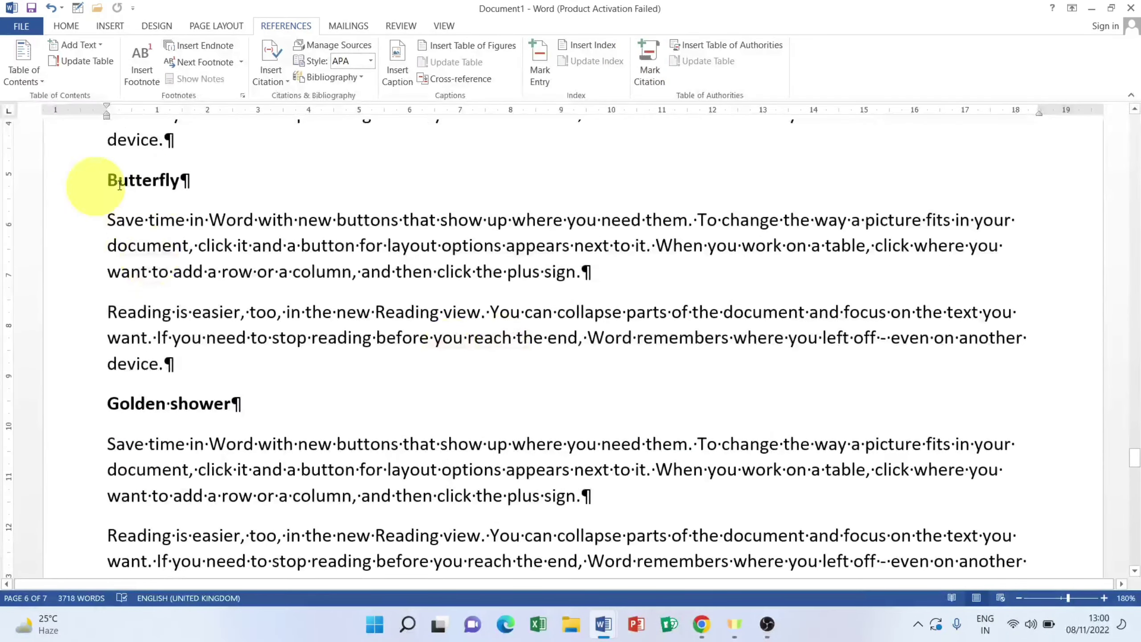
{"action": "left_click_drag", "start_coordinate": [188, 180], "coordinate": [34, 200]}
{"action": "left_click", "coordinate": [649, 68]}
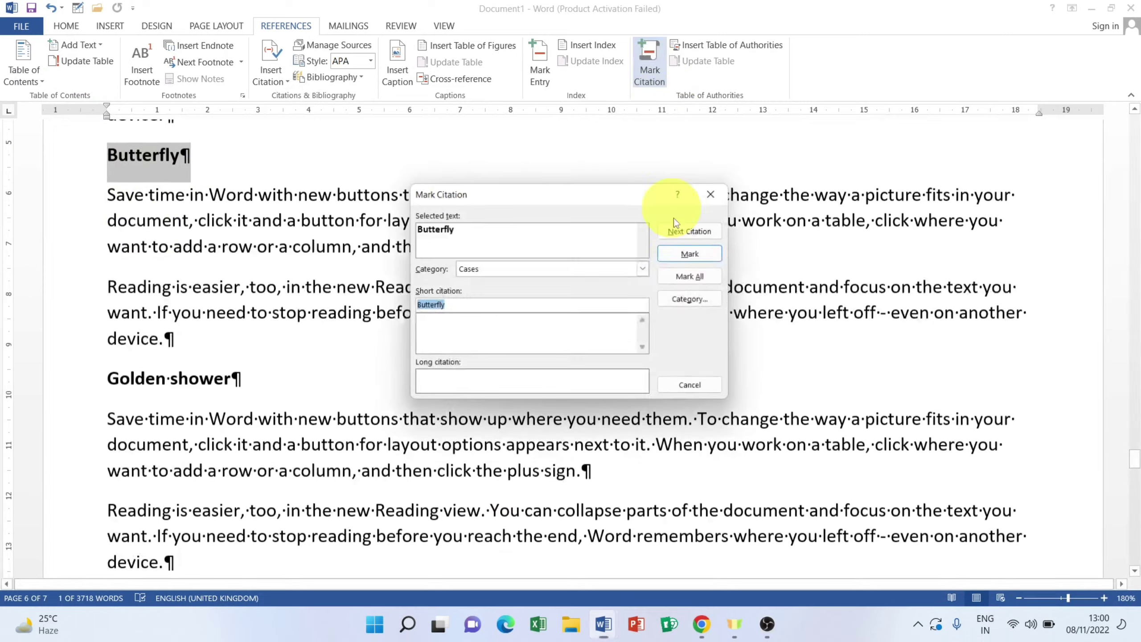
{"action": "left_click", "coordinate": [694, 253]}
{"action": "left_click", "coordinate": [695, 388]}
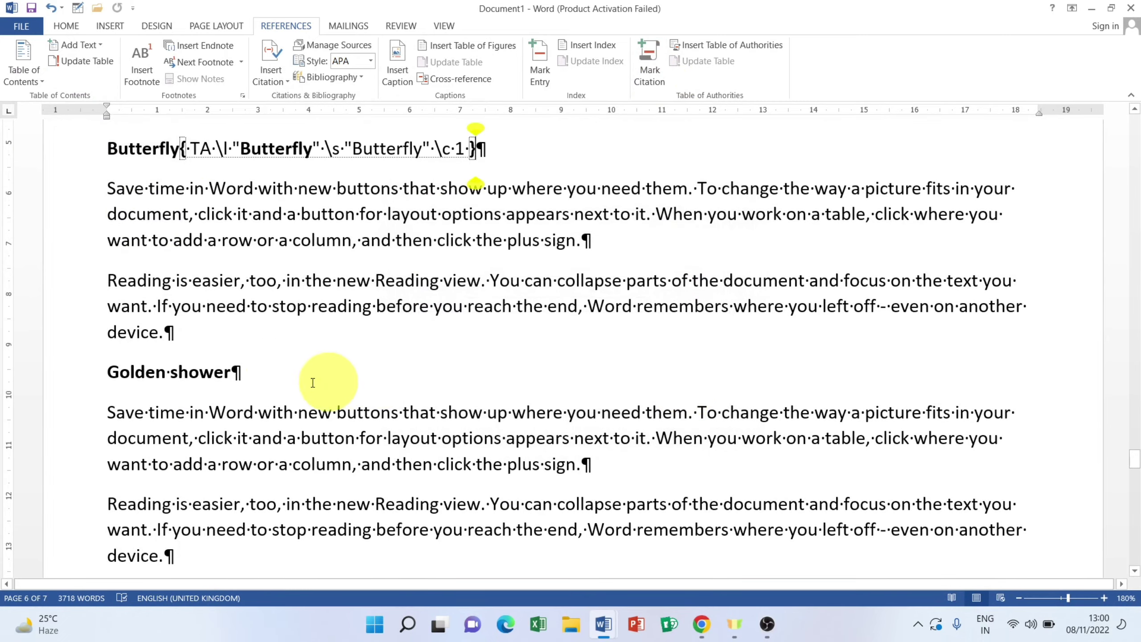
{"action": "left_click", "coordinate": [224, 373]}
{"action": "left_click", "coordinate": [66, 379]}
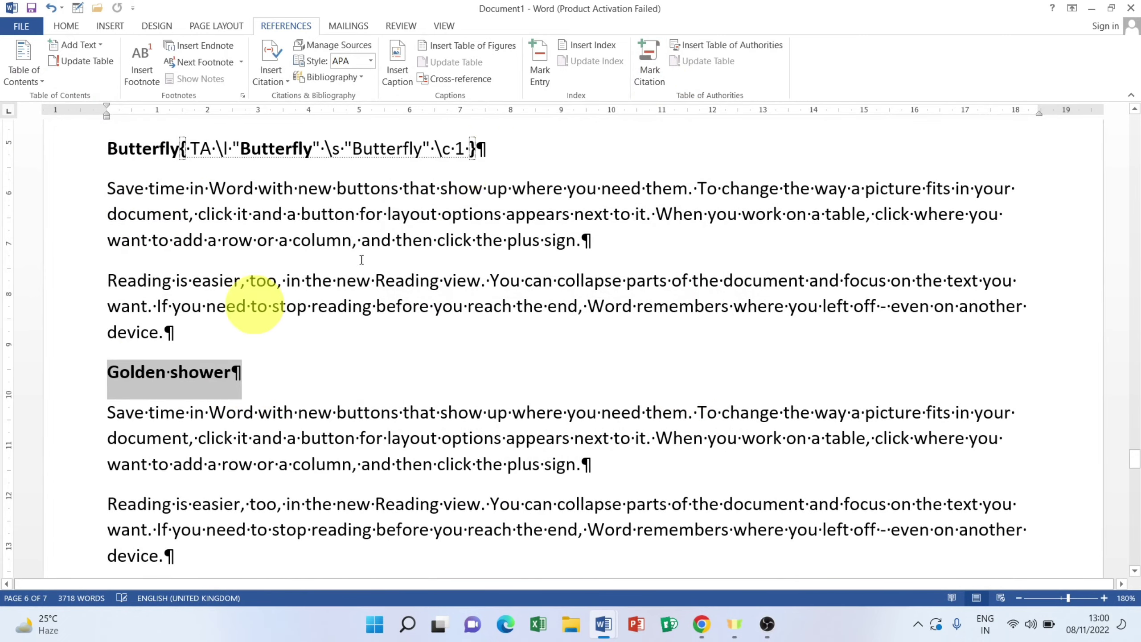
{"action": "left_click", "coordinate": [661, 79]}
{"action": "left_click", "coordinate": [700, 253]}
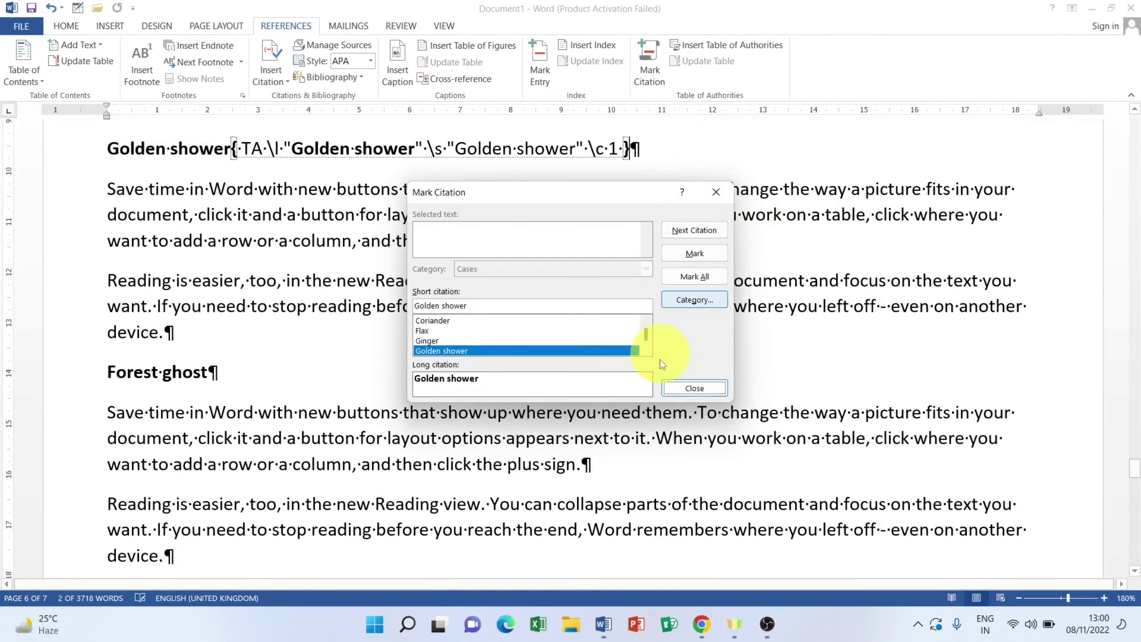
{"action": "left_click", "coordinate": [699, 389]}
{"action": "scroll", "coordinate": [149, 170], "scroll_direction": "down", "scroll_amount": 2}
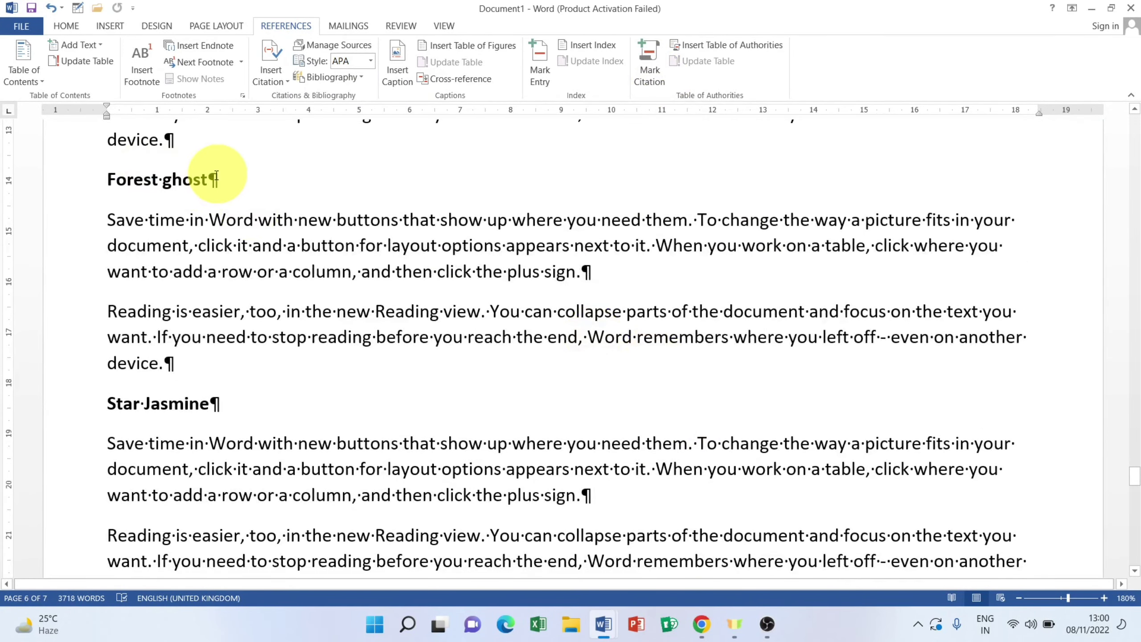
{"action": "left_click", "coordinate": [97, 180]}
{"action": "left_click", "coordinate": [649, 63]}
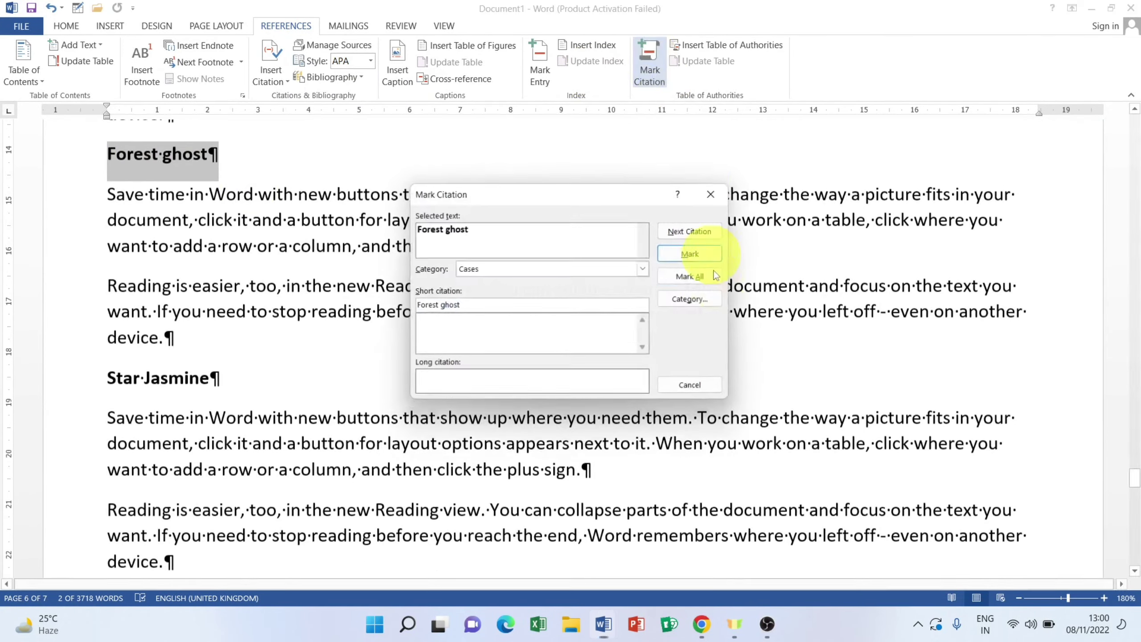
{"action": "left_click", "coordinate": [698, 255]}
{"action": "left_click", "coordinate": [694, 388]}
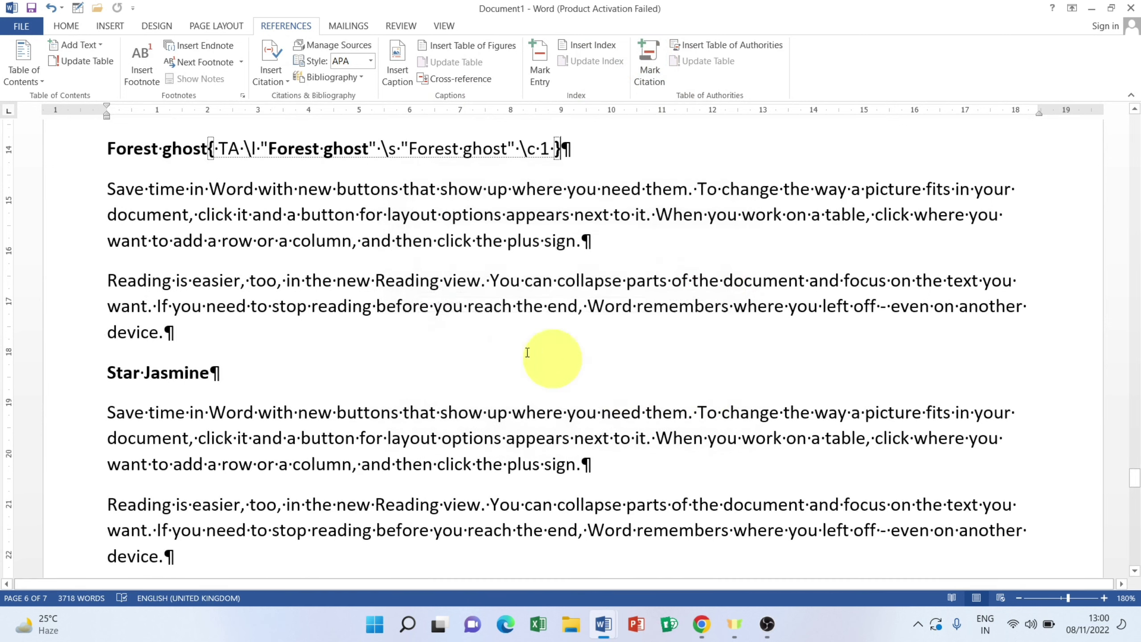
{"action": "left_click_drag", "start_coordinate": [214, 378], "coordinate": [12, 382]}
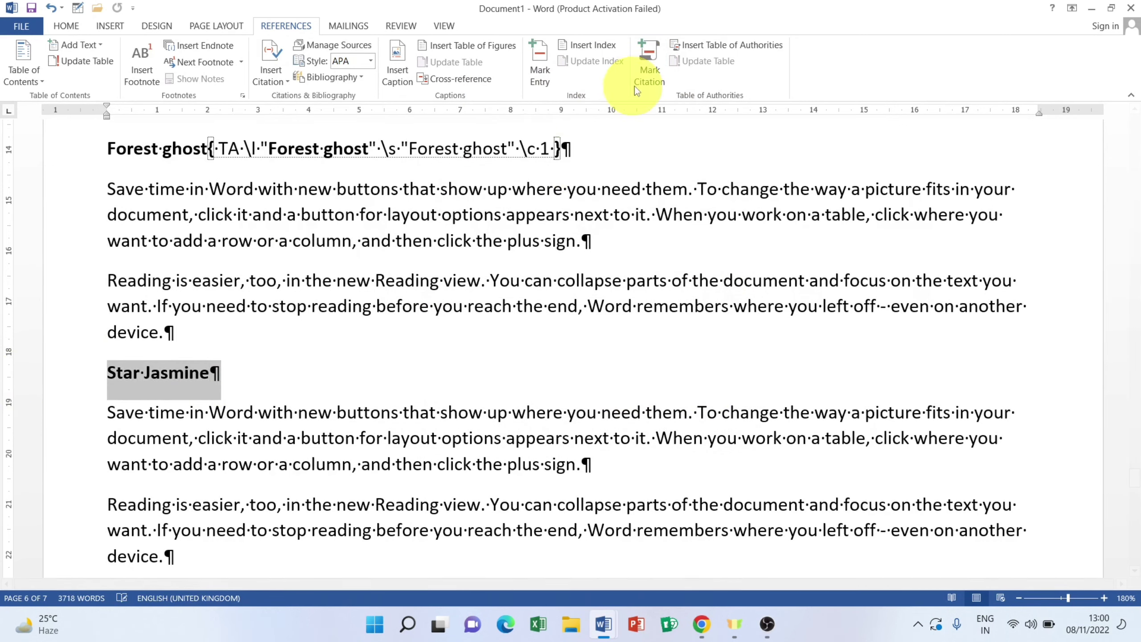
{"action": "left_click", "coordinate": [647, 67]}
{"action": "left_click", "coordinate": [678, 266]}
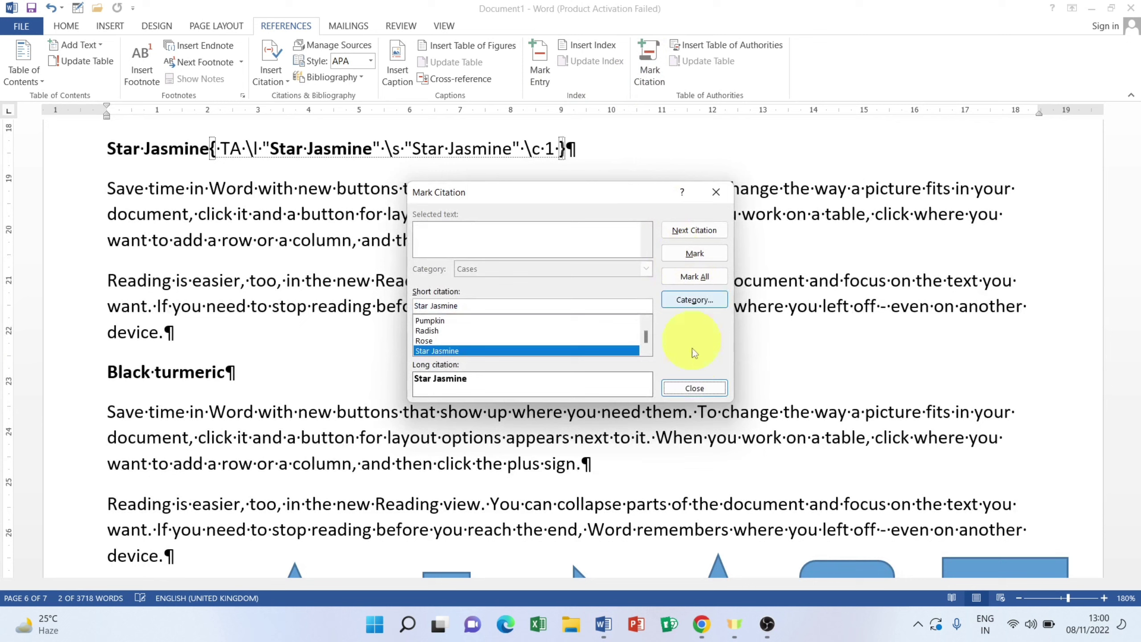
{"action": "left_click", "coordinate": [694, 389]}
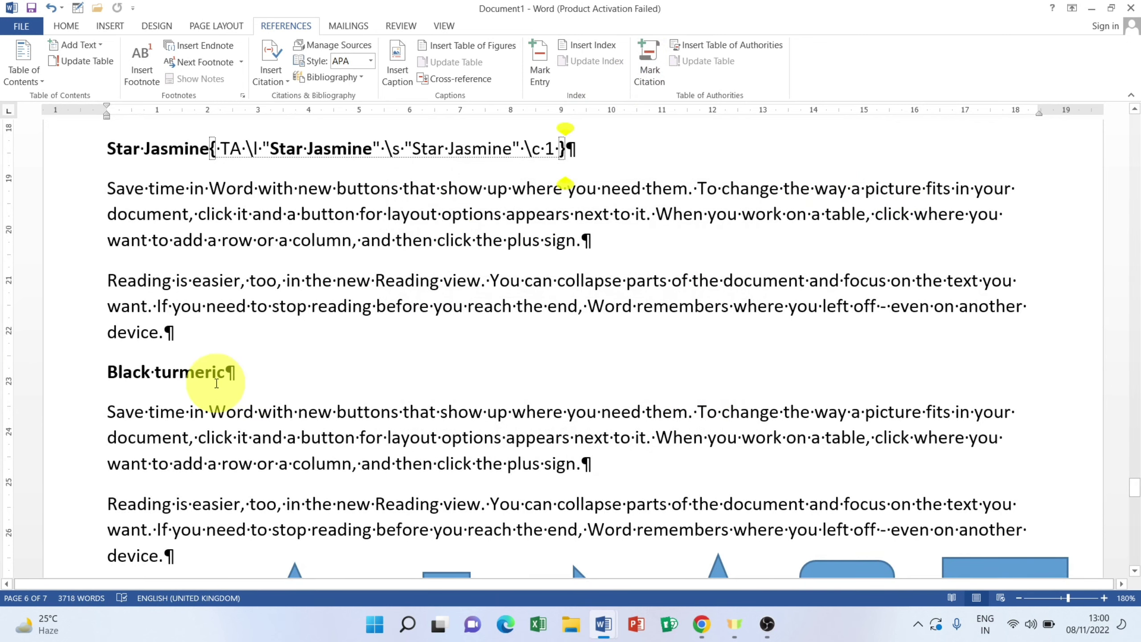
{"action": "left_click_drag", "start_coordinate": [179, 376], "coordinate": [51, 370]}
{"action": "left_click", "coordinate": [649, 63]}
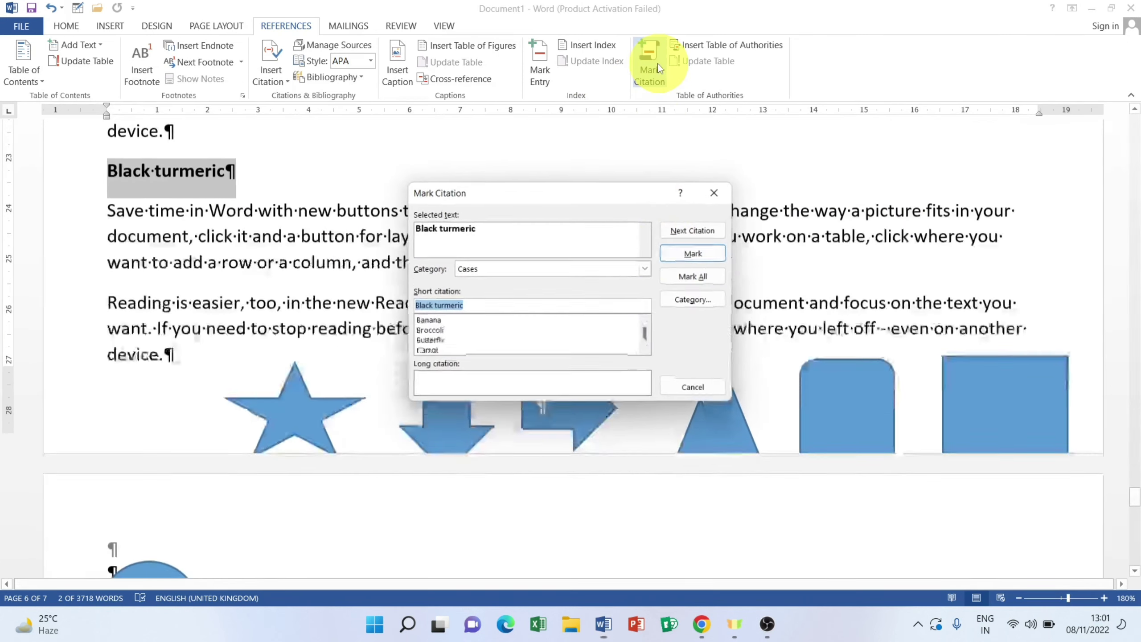
{"action": "left_click", "coordinate": [686, 254]}
{"action": "left_click", "coordinate": [692, 389]}
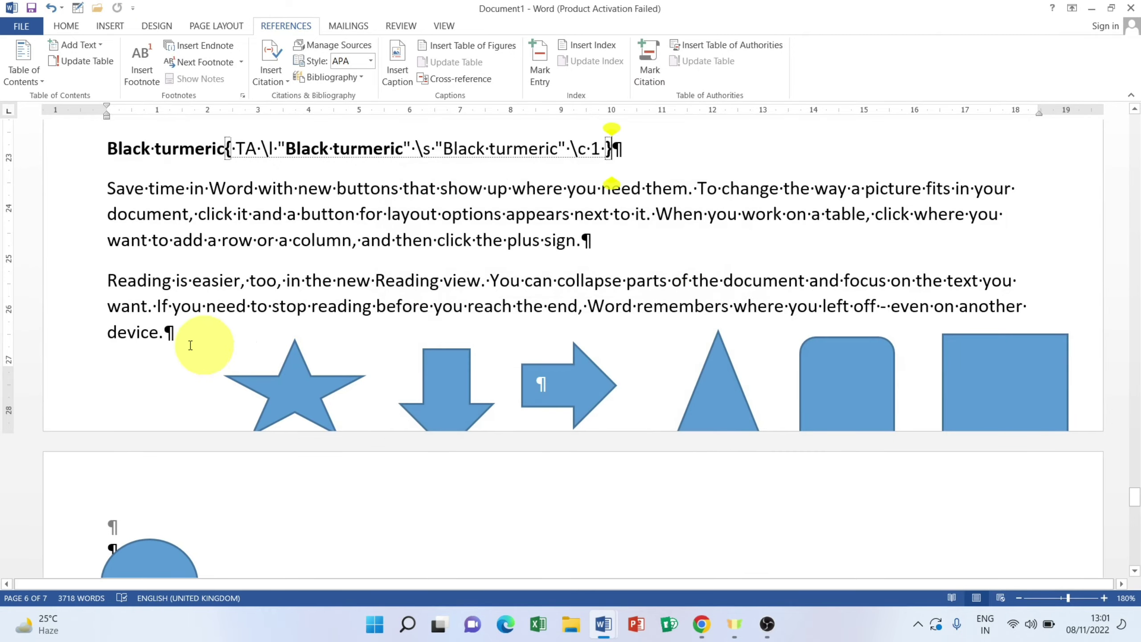
{"action": "scroll", "coordinate": [171, 332], "scroll_direction": "down", "scroll_amount": 10}
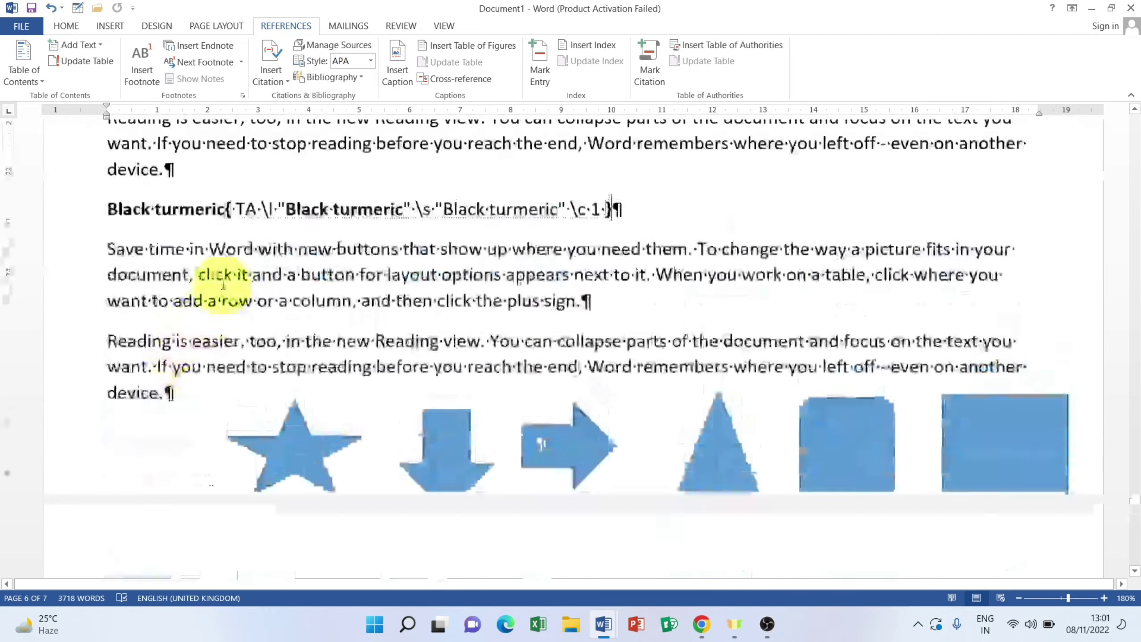
{"action": "scroll", "coordinate": [223, 284], "scroll_direction": "down", "scroll_amount": 15}
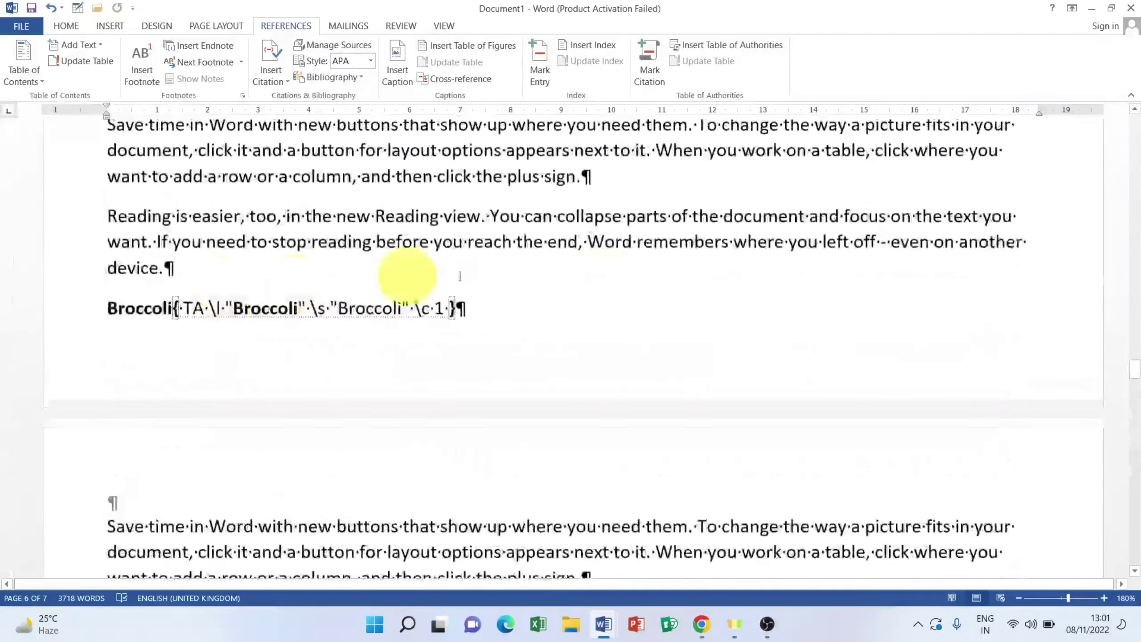
Step: Jump to the top, turn off Show/Hide ¶, and put the cursor before the Fruits heading
{"action": "left_click_drag", "start_coordinate": [1137, 375], "coordinate": [1135, 121]}
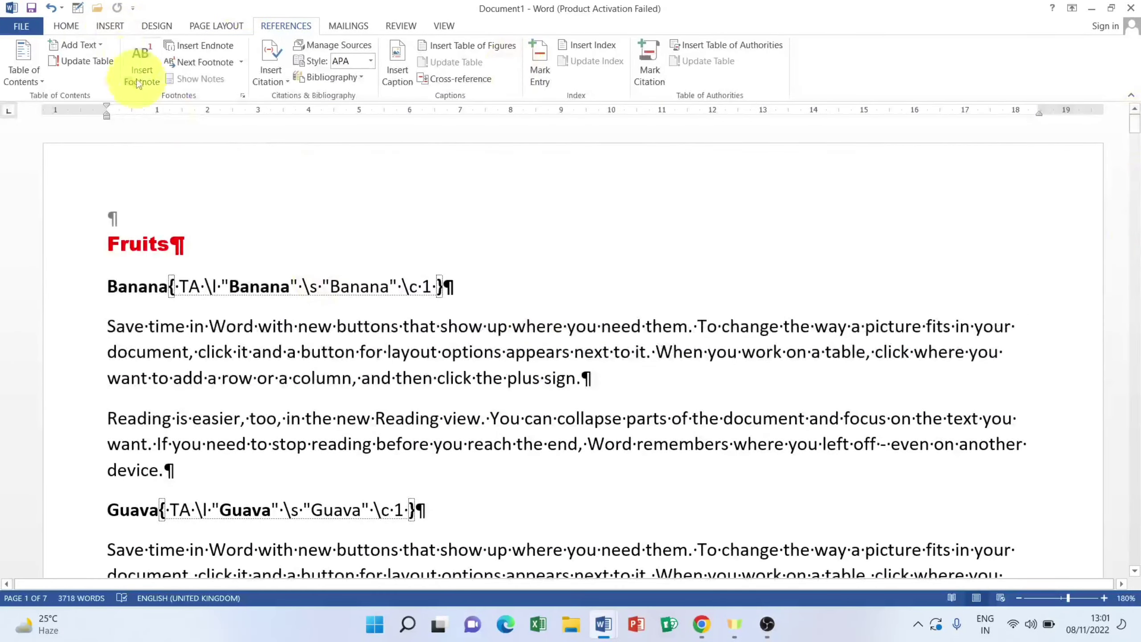
{"action": "left_click", "coordinate": [64, 25]}
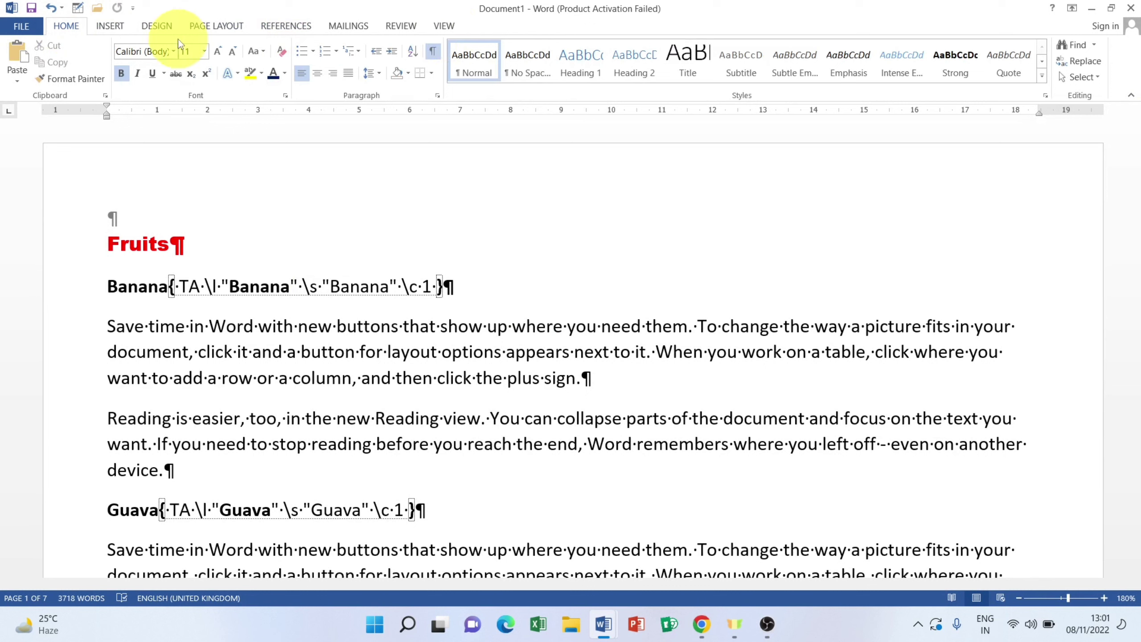
{"action": "left_click", "coordinate": [433, 53]}
{"action": "key", "text": "Up"}
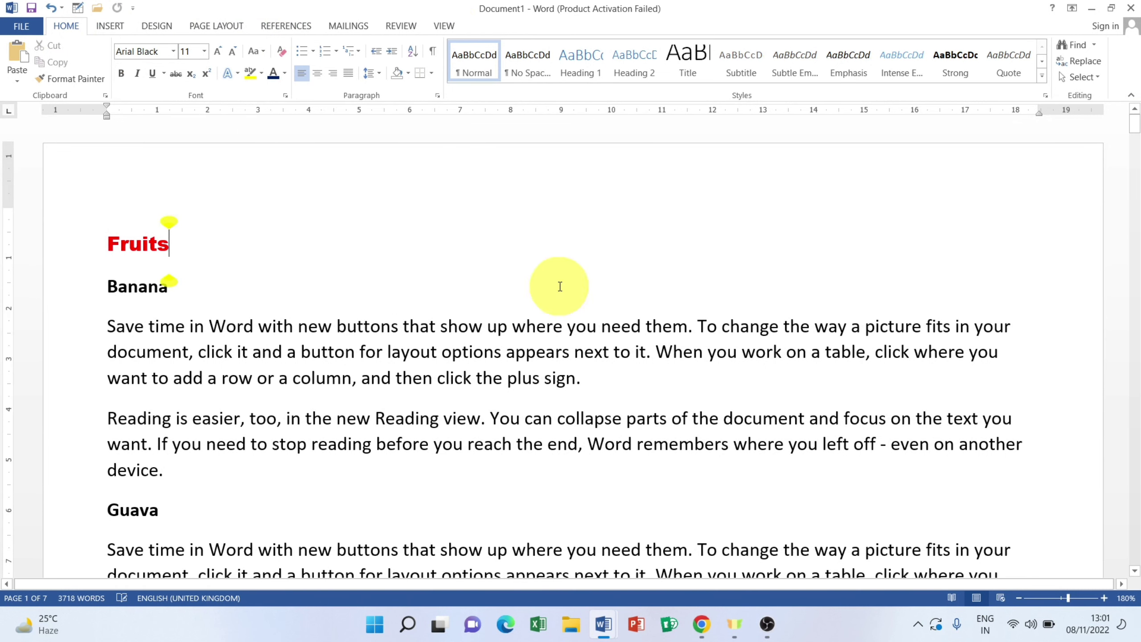
{"action": "left_click", "coordinate": [299, 28]}
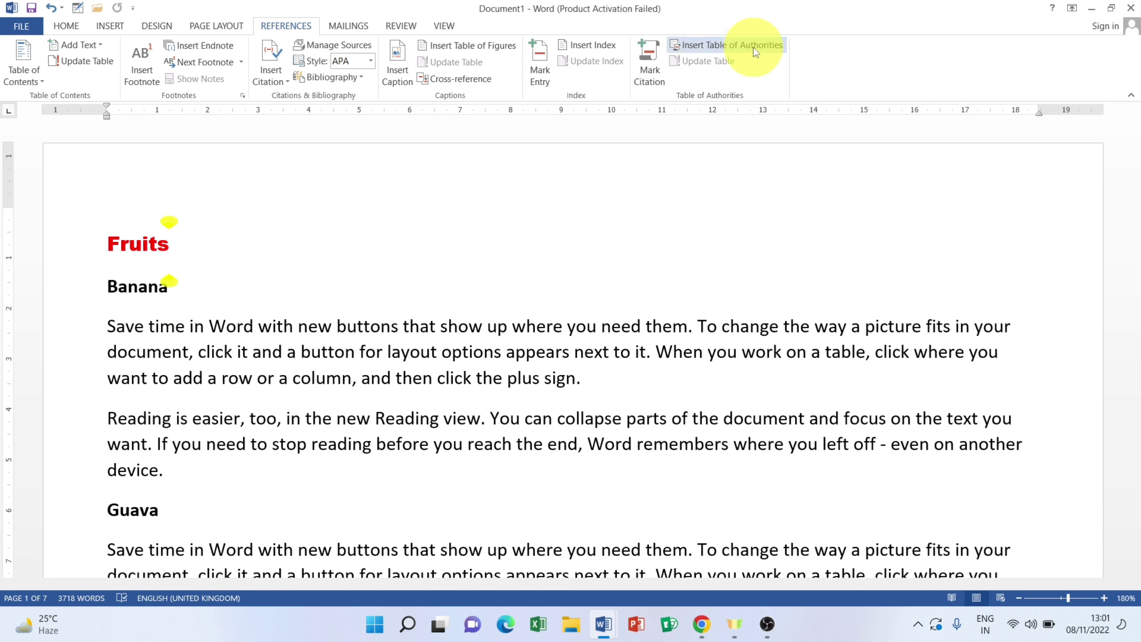
{"action": "left_click", "coordinate": [171, 217]}
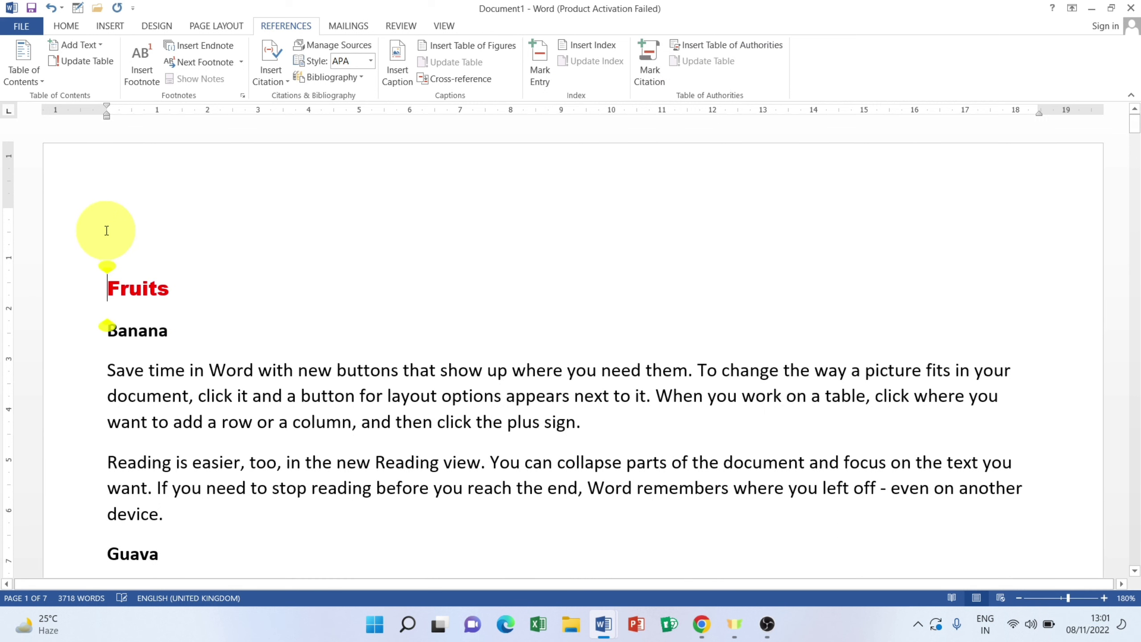
Step: Add a blank line above Fruits and insert a Table of Authorities there with category All
{"action": "key", "text": "Return"}
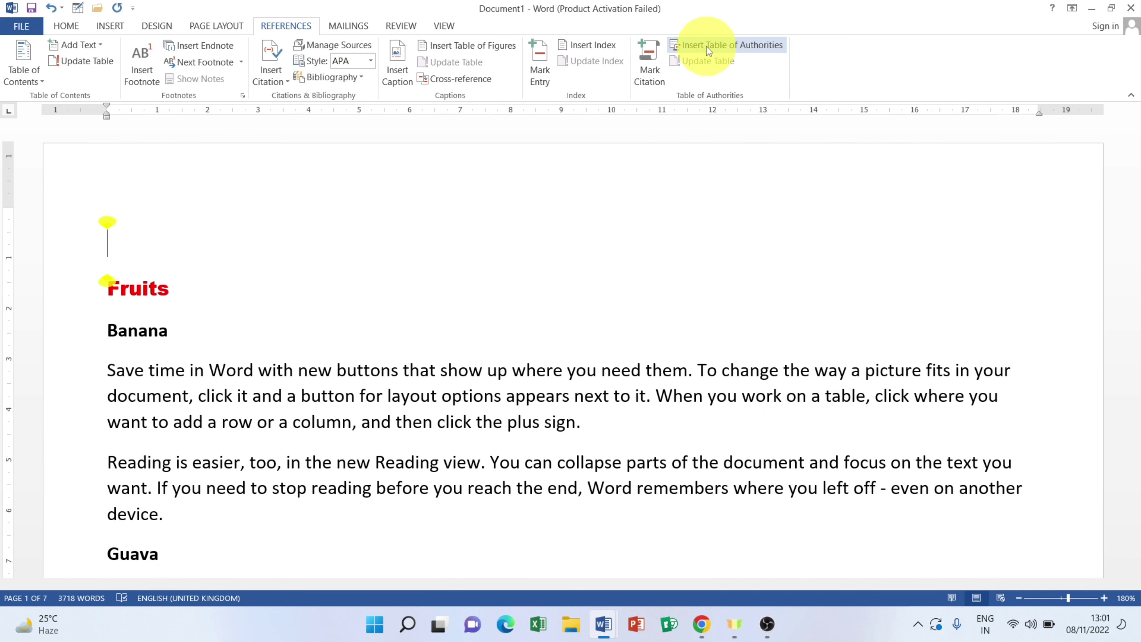
{"action": "left_click", "coordinate": [709, 49]}
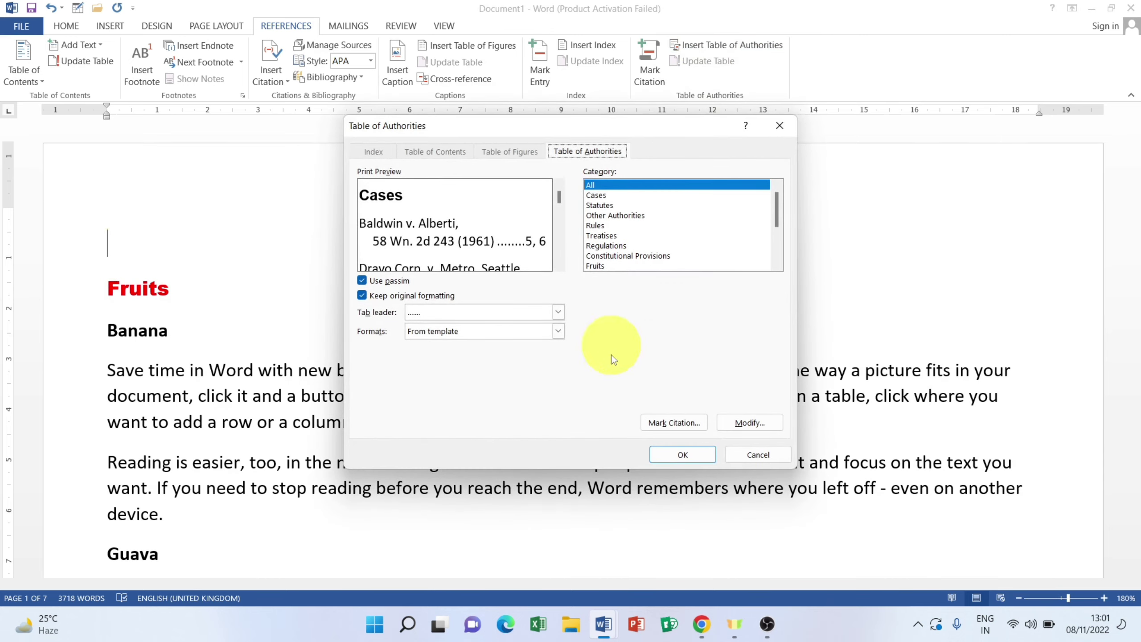
{"action": "left_click", "coordinate": [683, 454]}
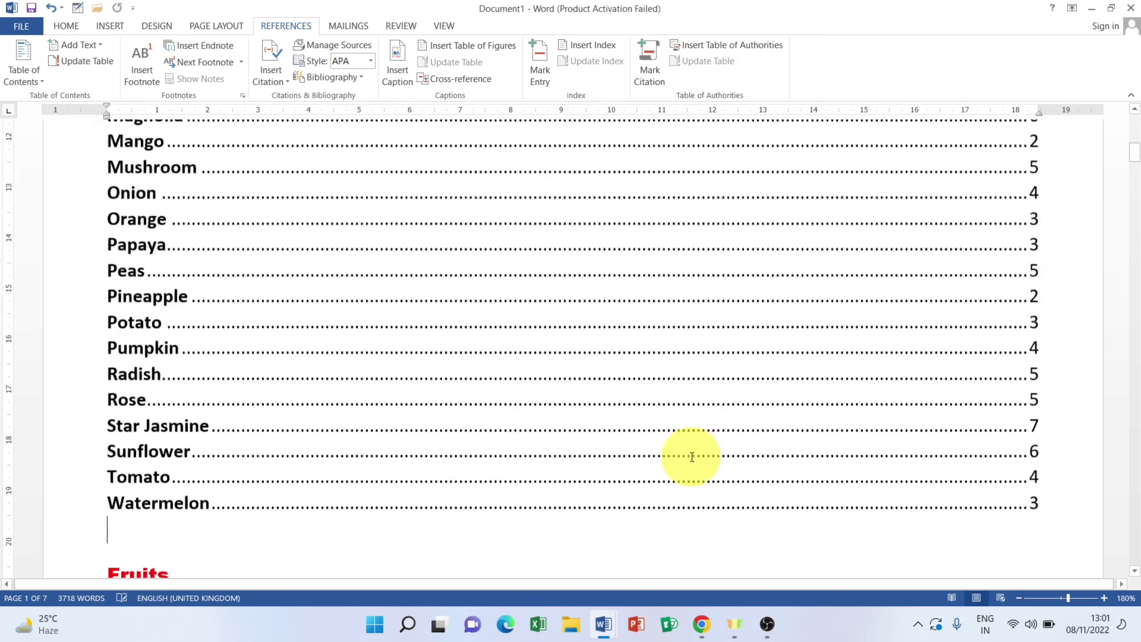
{"action": "scroll", "coordinate": [692, 457], "scroll_direction": "up", "scroll_amount": 1}
{"action": "scroll", "coordinate": [691, 456], "scroll_direction": "up", "scroll_amount": 10}
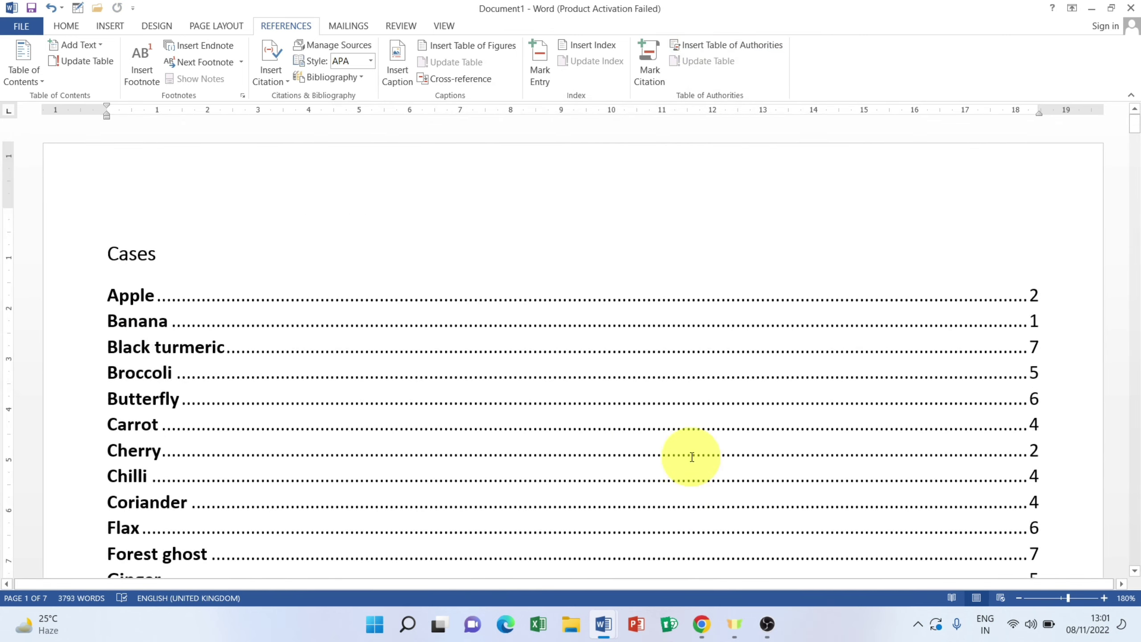
{"action": "scroll", "coordinate": [646, 428], "scroll_direction": "down", "scroll_amount": 10}
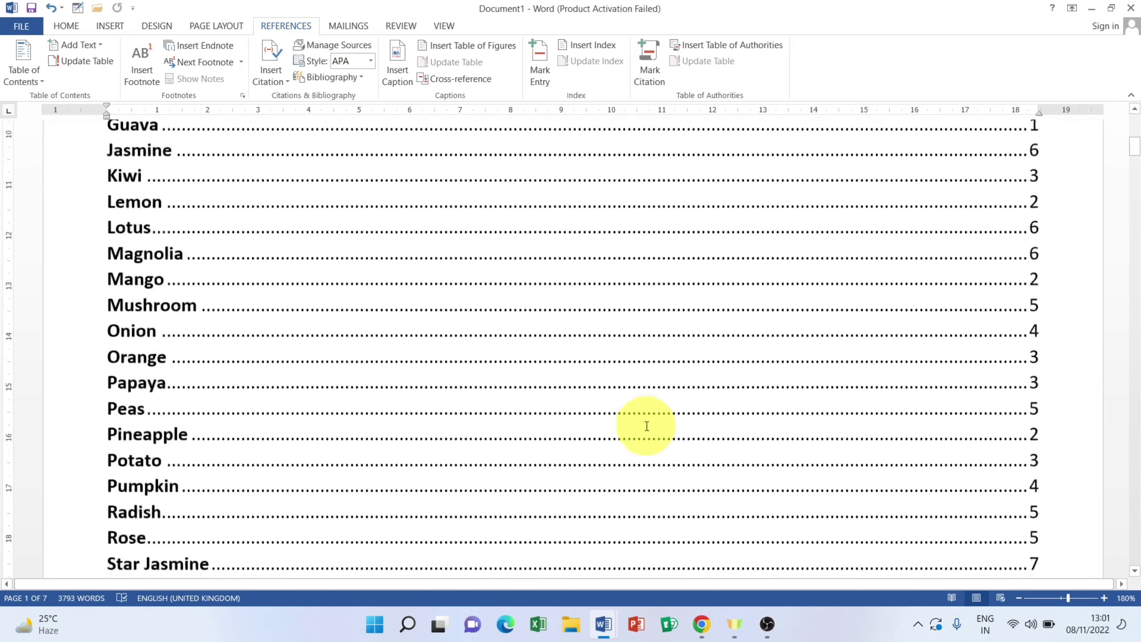
{"action": "scroll", "coordinate": [647, 426], "scroll_direction": "up", "scroll_amount": 10}
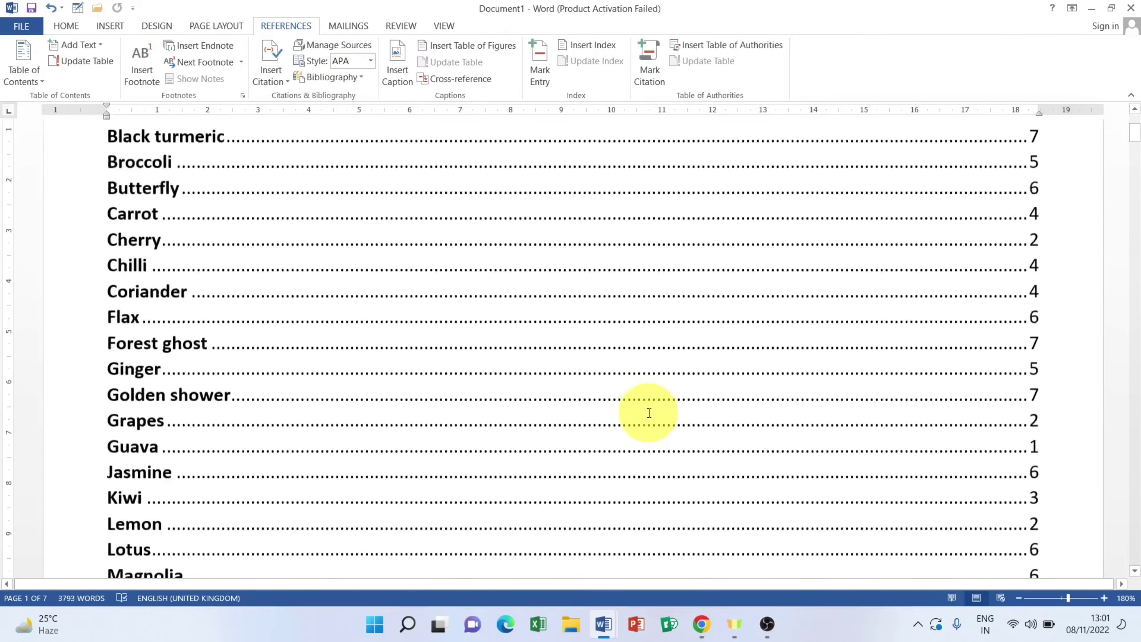
{"action": "scroll", "coordinate": [649, 412], "scroll_direction": "up", "scroll_amount": 2}
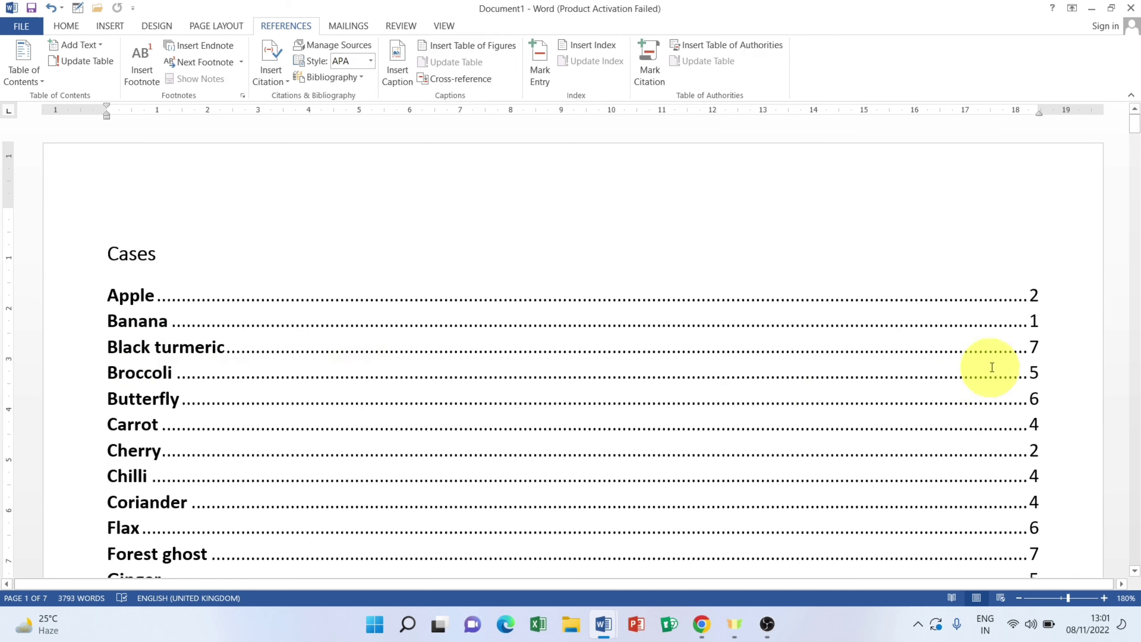
Step: Select and deselect the Cherry and Chilli table entries, then scroll down to the Peas section
{"action": "scroll", "coordinate": [164, 427], "scroll_direction": "down", "scroll_amount": 12}
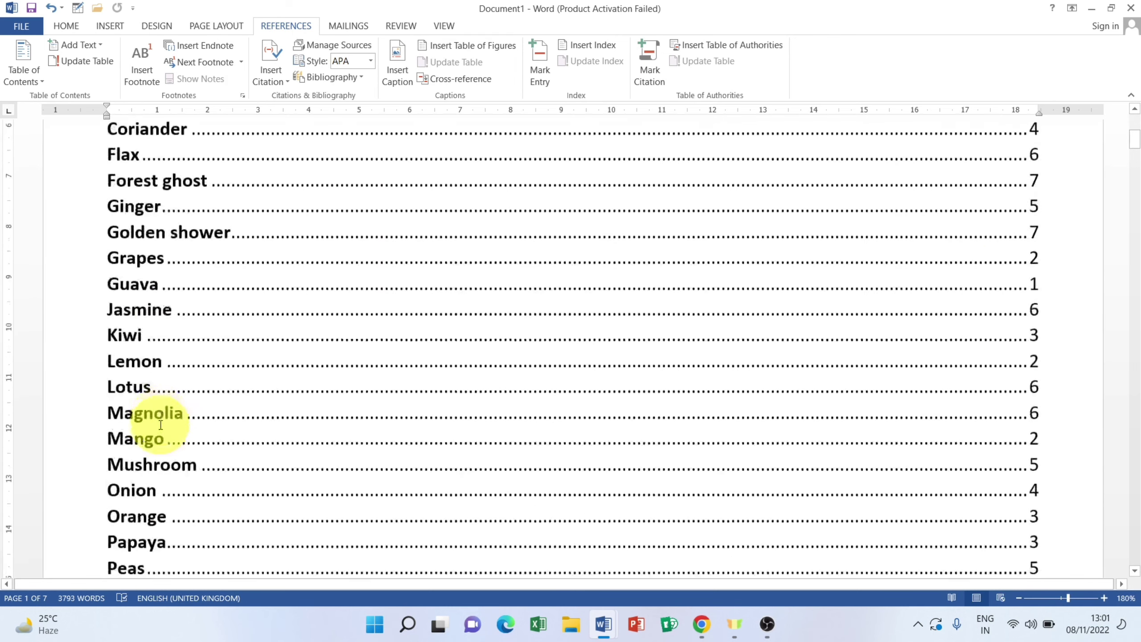
{"action": "scroll", "coordinate": [160, 421], "scroll_direction": "down", "scroll_amount": 1}
{"action": "scroll", "coordinate": [161, 419], "scroll_direction": "up", "scroll_amount": 5}
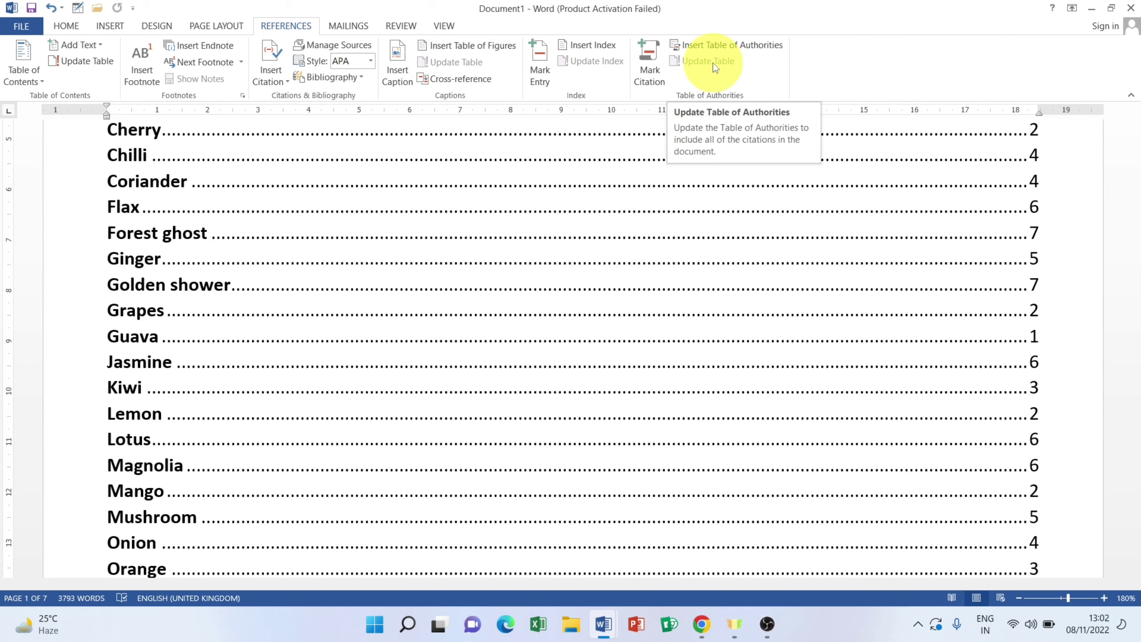
{"action": "left_click_drag", "start_coordinate": [110, 130], "coordinate": [143, 155]}
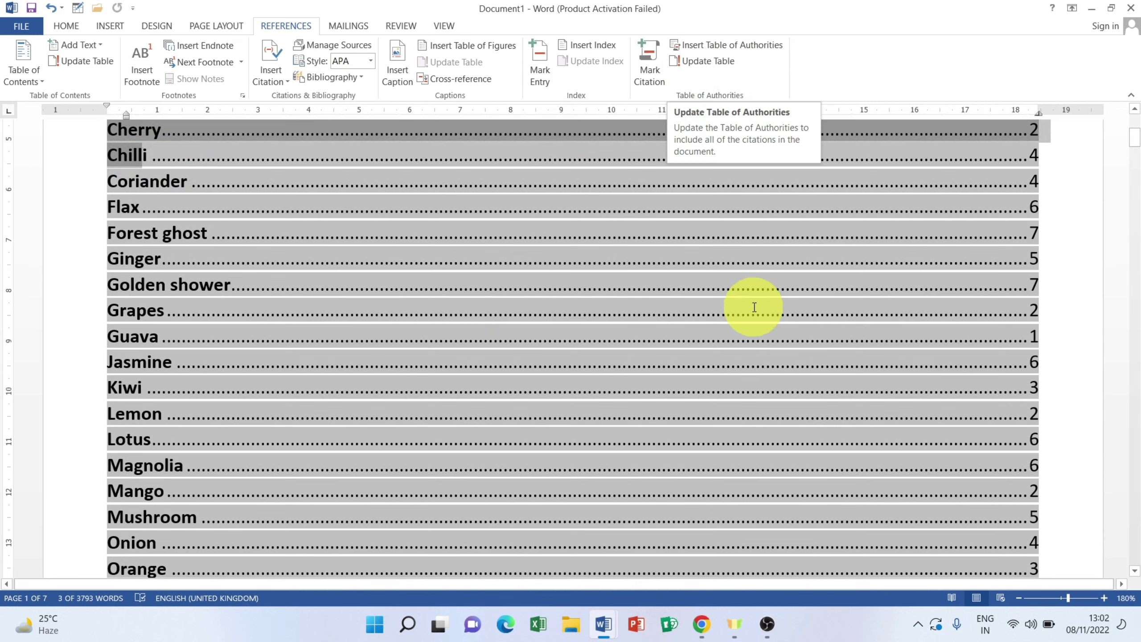
{"action": "left_click", "coordinate": [448, 302]}
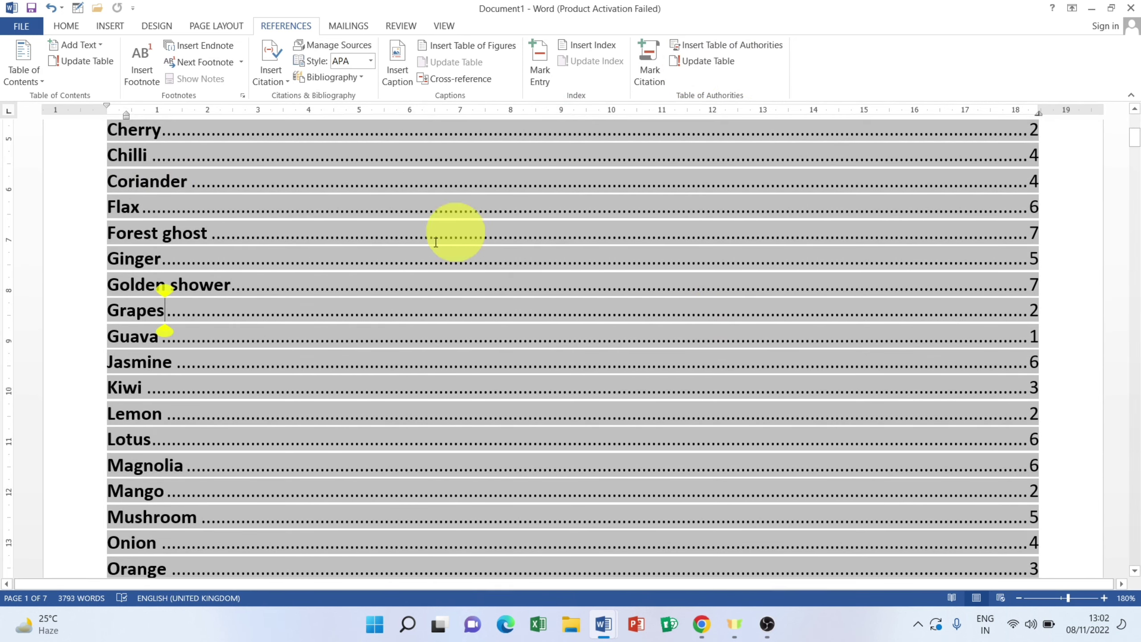
{"action": "scroll", "coordinate": [340, 292], "scroll_direction": "down", "scroll_amount": 10}
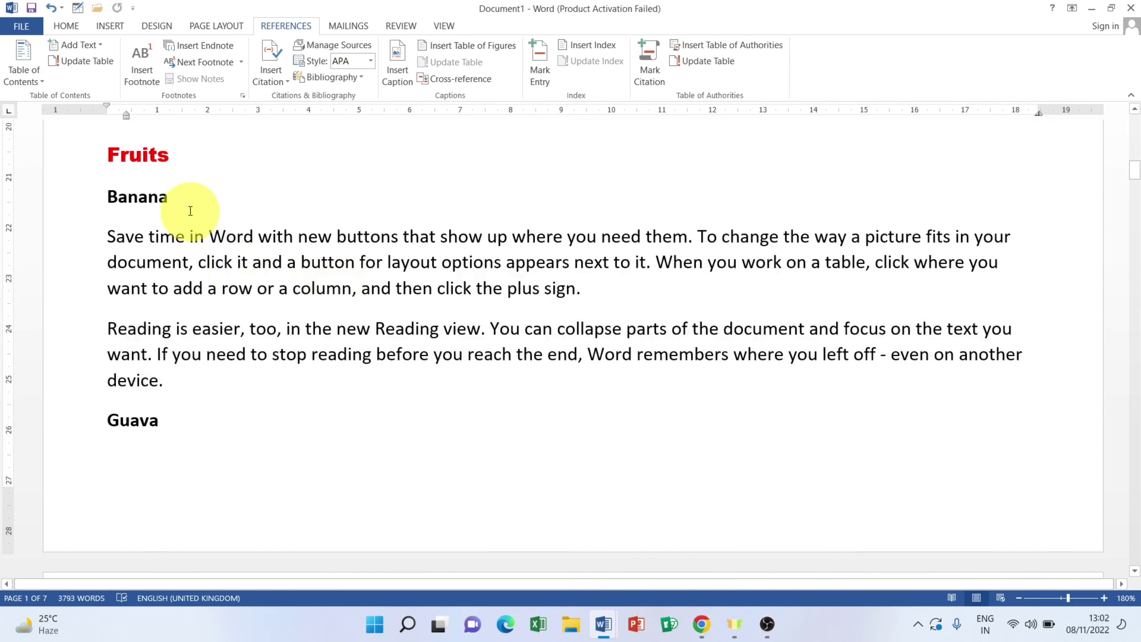
{"action": "scroll", "coordinate": [160, 394], "scroll_direction": "down", "scroll_amount": 10}
{"action": "scroll", "coordinate": [164, 395], "scroll_direction": "down", "scroll_amount": 5}
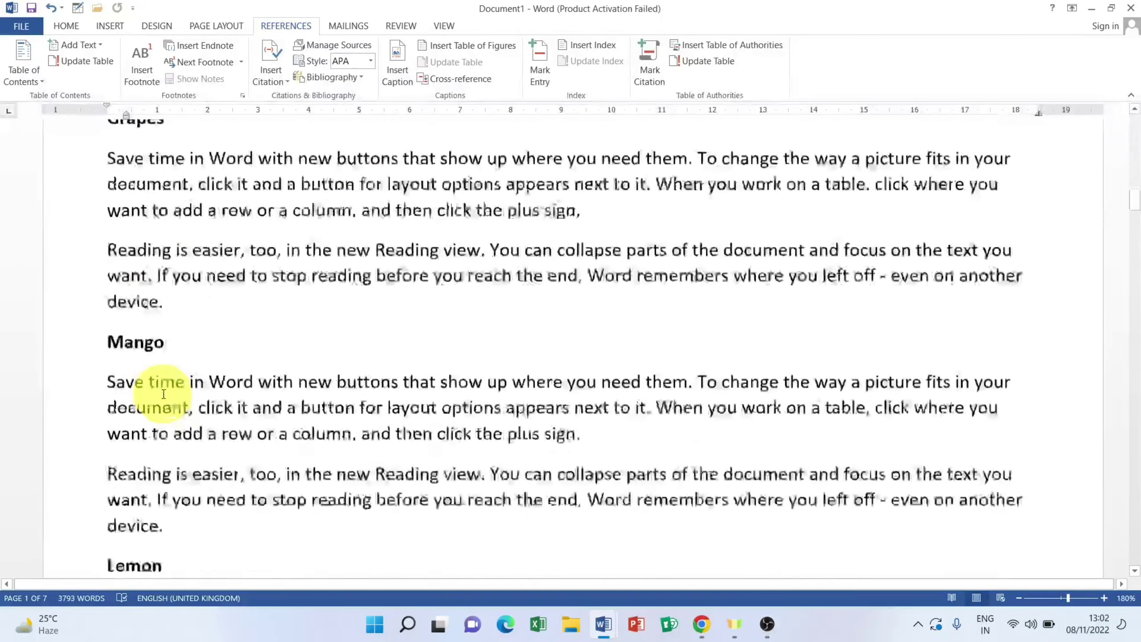
{"action": "scroll", "coordinate": [163, 394], "scroll_direction": "up", "scroll_amount": 4}
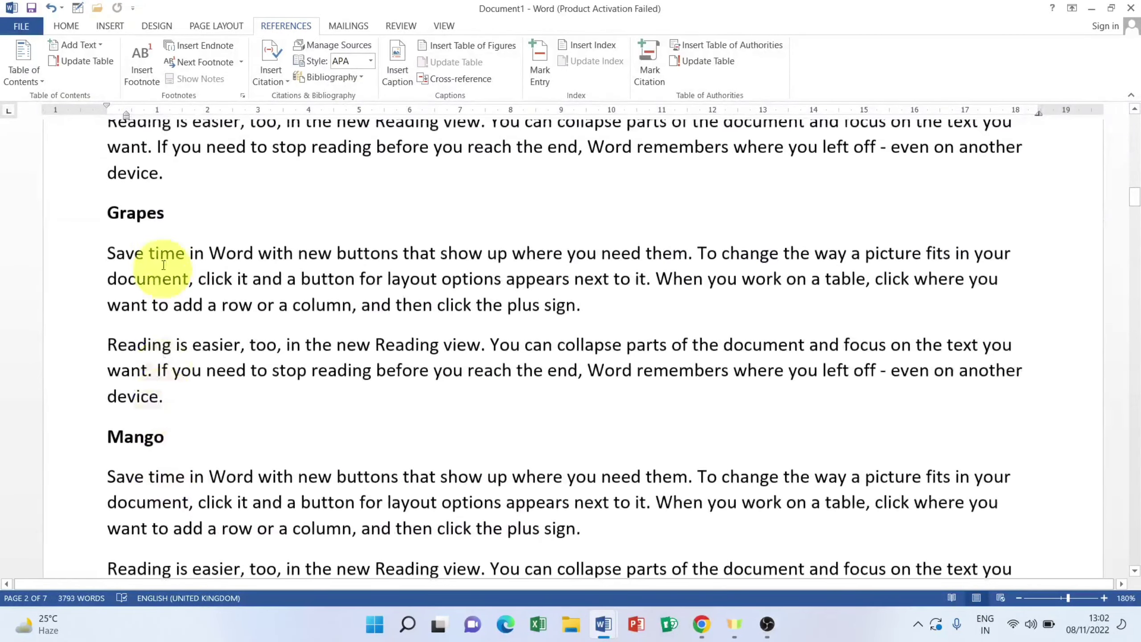
{"action": "scroll", "coordinate": [183, 303], "scroll_direction": "down", "scroll_amount": 6}
{"action": "scroll", "coordinate": [194, 337], "scroll_direction": "down", "scroll_amount": 15}
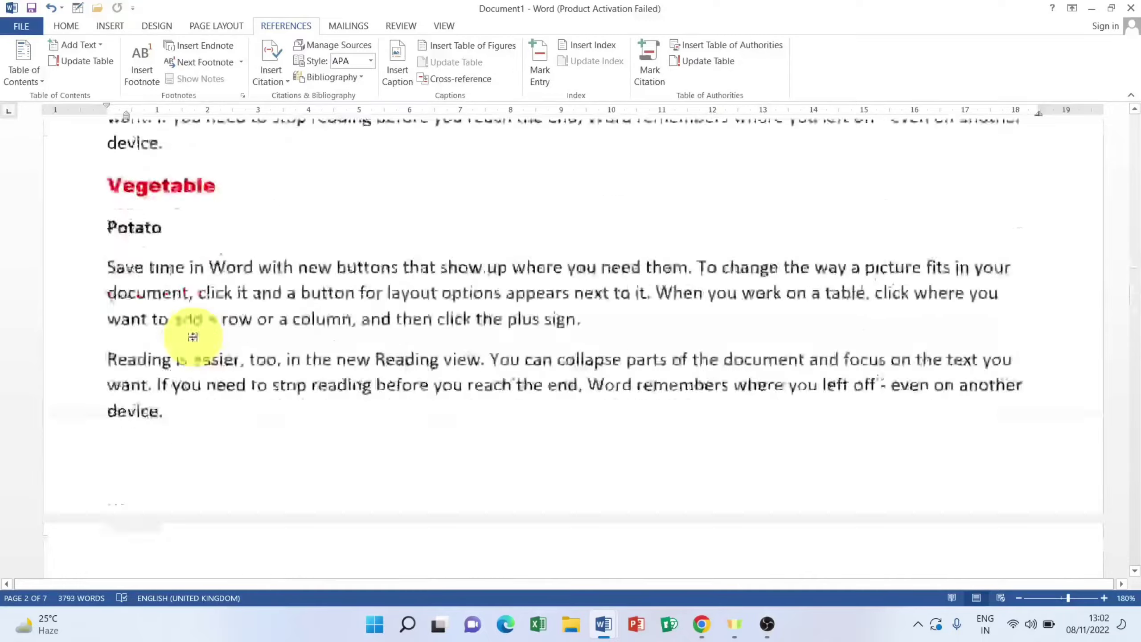
{"action": "scroll", "coordinate": [194, 337], "scroll_direction": "down", "scroll_amount": 10}
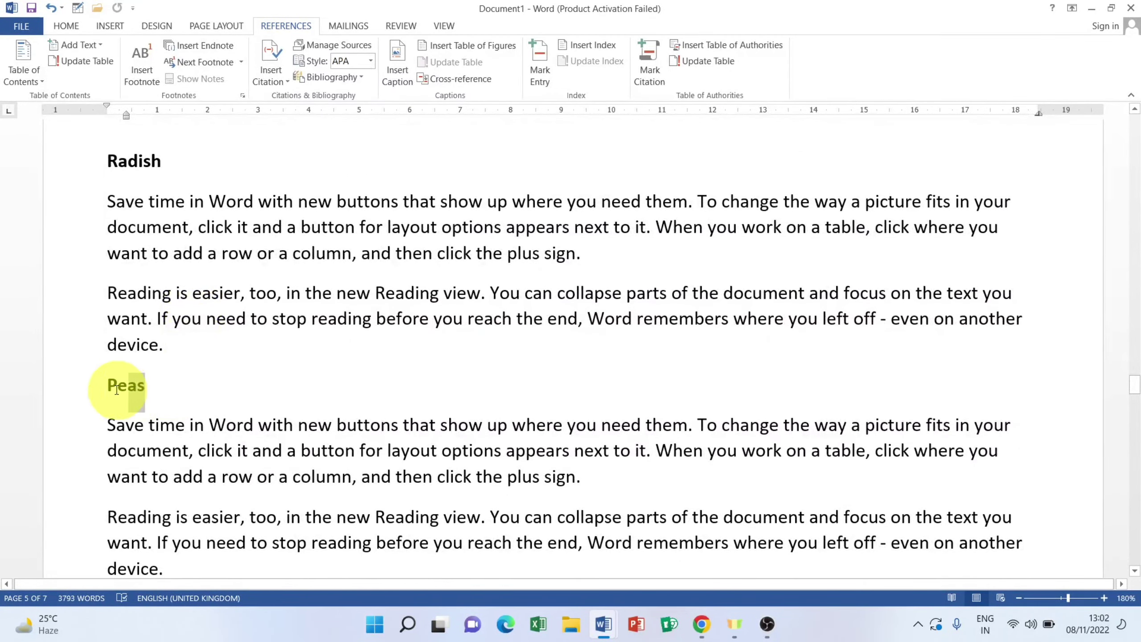
Step: Insert a period between L and F so the heading reads 'L.F'
{"action": "left_click", "coordinate": [78, 384]}
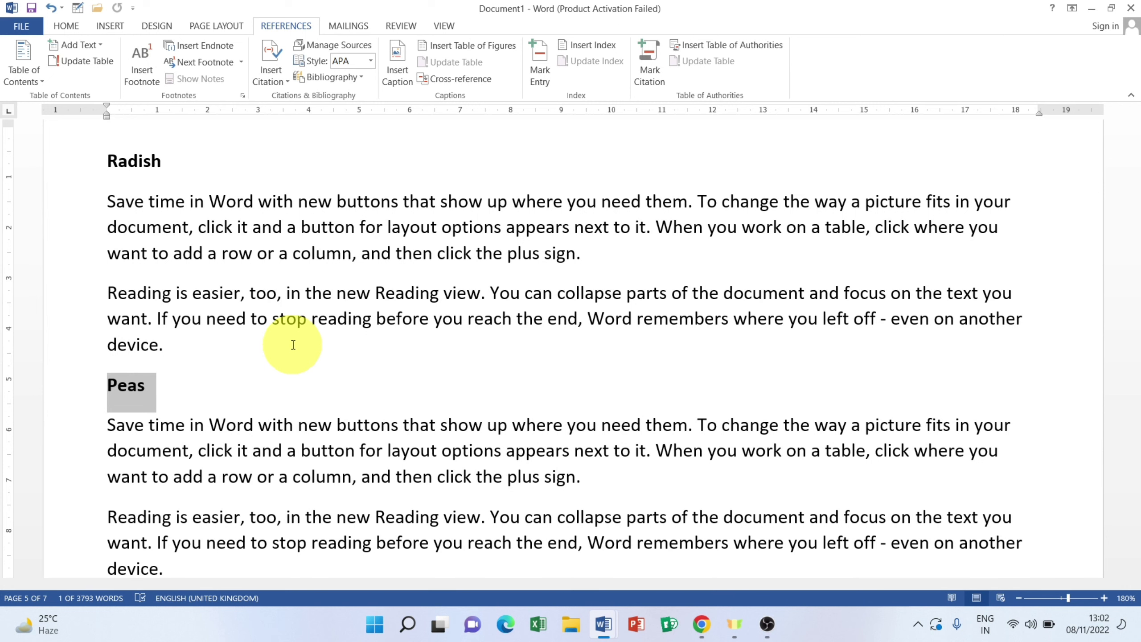
{"action": "left_click", "coordinate": [116, 387]}
{"action": "type", "text": ".F"}
{"action": "left_click", "coordinate": [154, 387]}
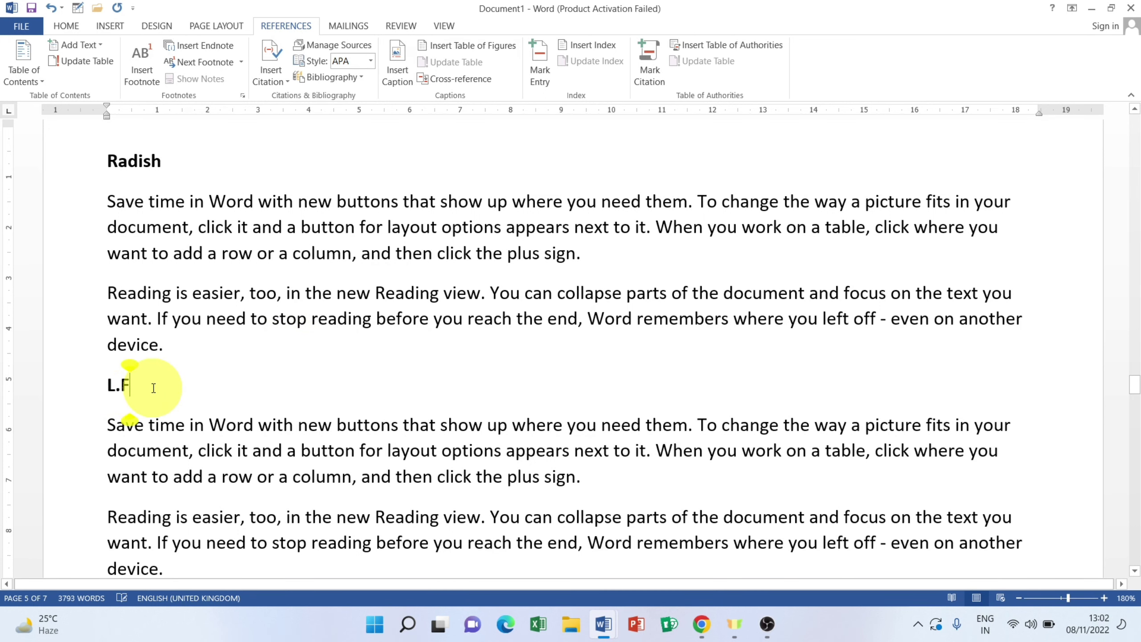
Step: Select the Table of Authorities entries on page 1 from Watermelon upward
{"action": "scroll", "coordinate": [145, 410], "scroll_direction": "up", "scroll_amount": 15}
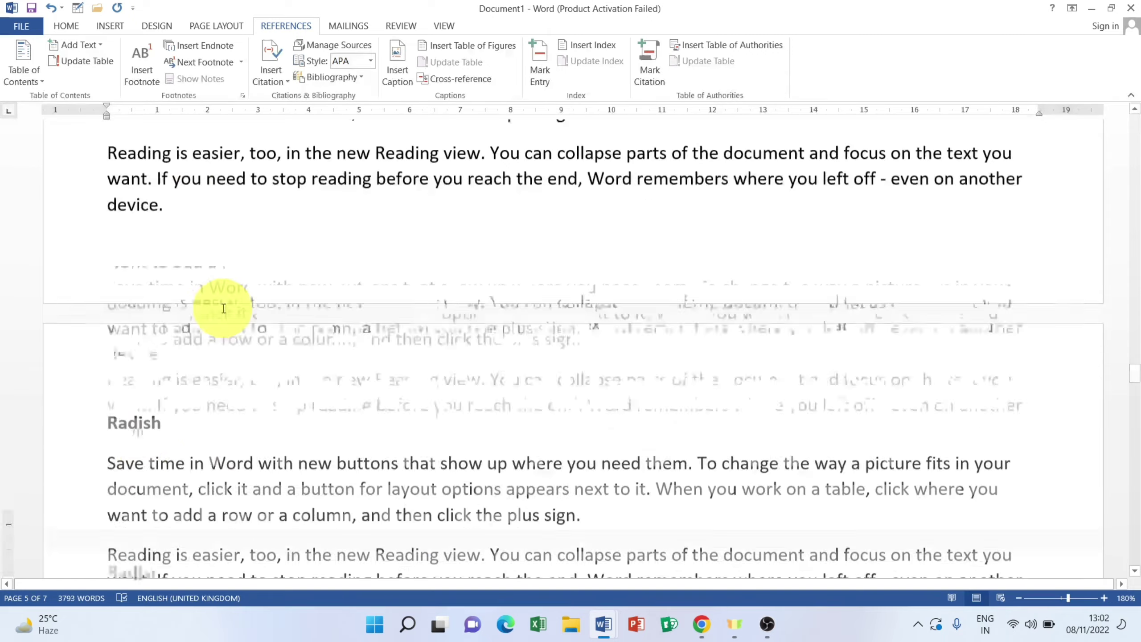
{"action": "scroll", "coordinate": [223, 308], "scroll_direction": "up", "scroll_amount": 15}
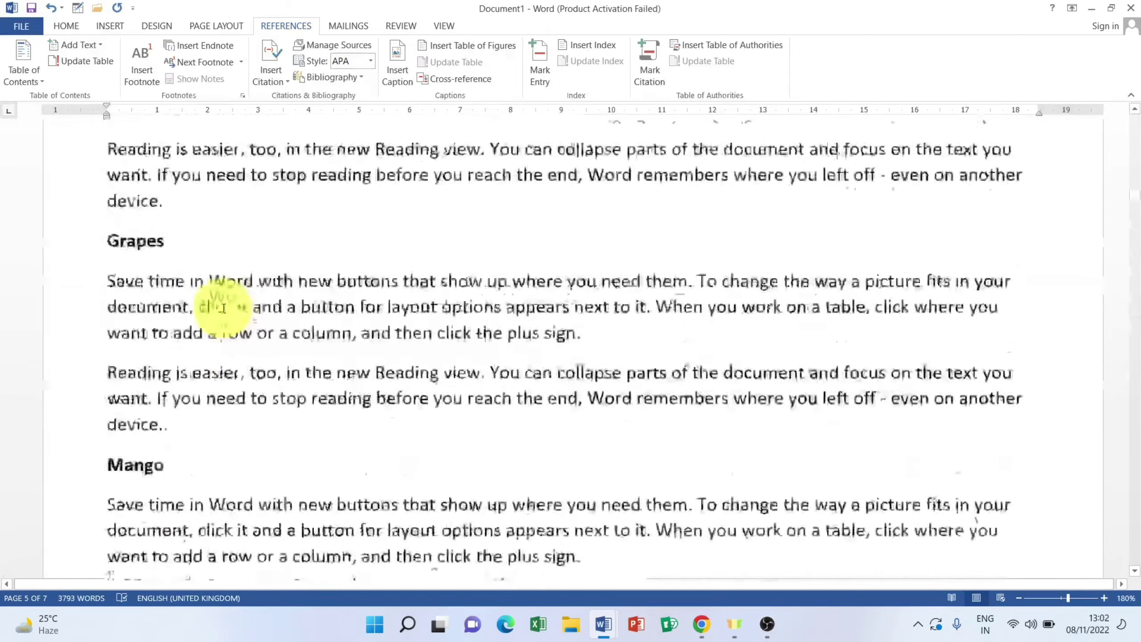
{"action": "scroll", "coordinate": [224, 308], "scroll_direction": "down", "scroll_amount": 5}
{"action": "scroll", "coordinate": [224, 309], "scroll_direction": "down", "scroll_amount": 2}
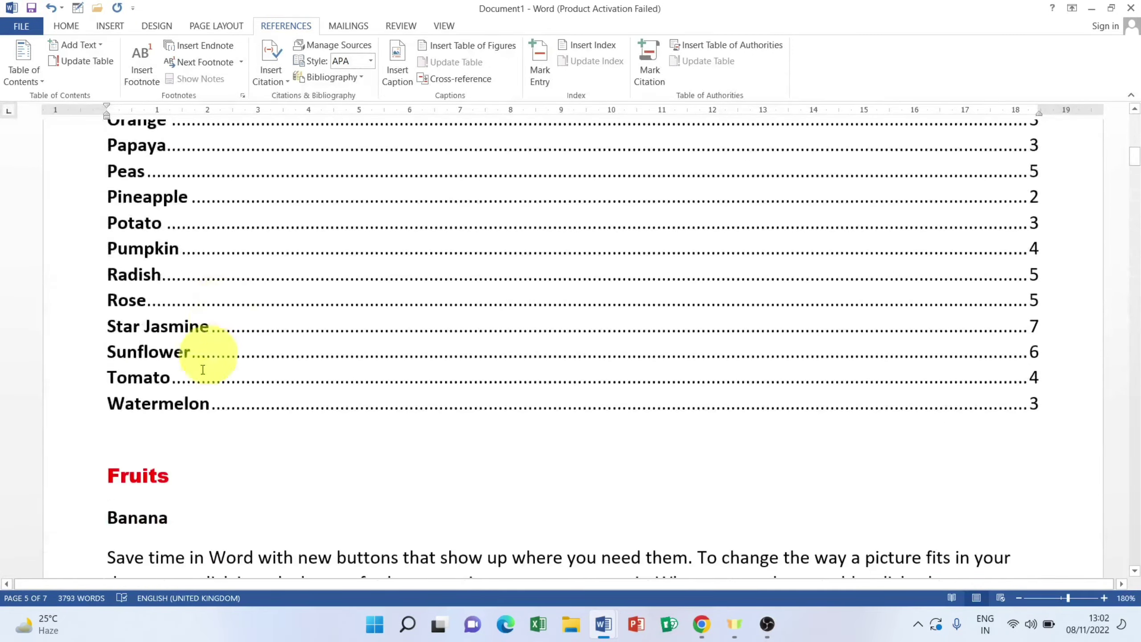
{"action": "scroll", "coordinate": [177, 355], "scroll_direction": "up", "scroll_amount": 9}
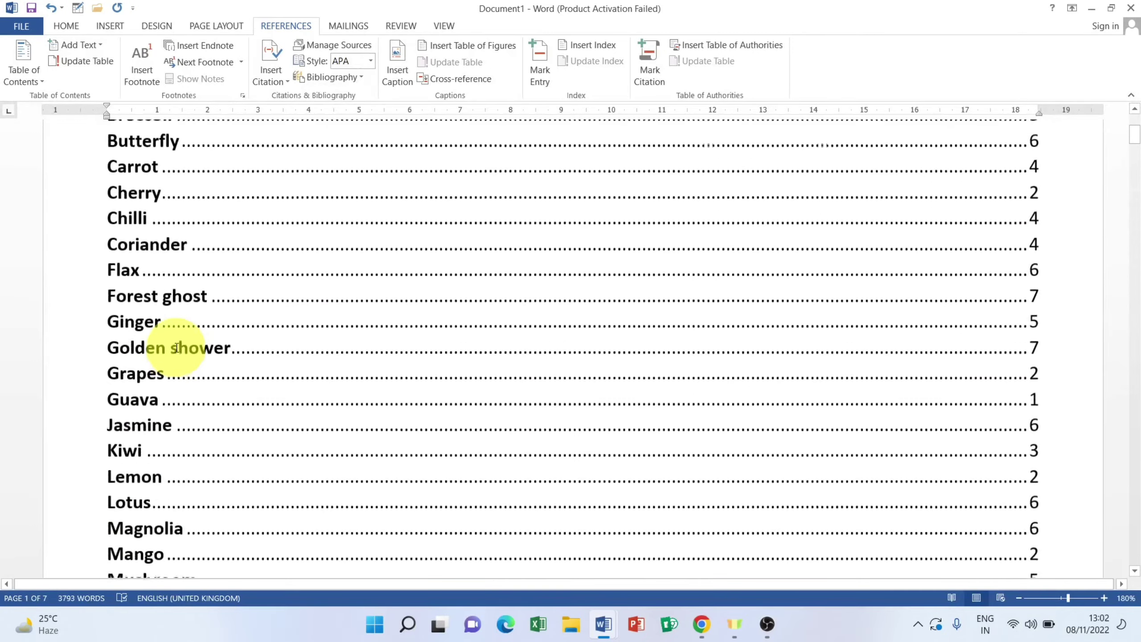
{"action": "scroll", "coordinate": [178, 343], "scroll_direction": "down", "scroll_amount": 8}
{"action": "scroll", "coordinate": [177, 347], "scroll_direction": "down", "scroll_amount": 10}
{"action": "scroll", "coordinate": [173, 344], "scroll_direction": "up", "scroll_amount": 9}
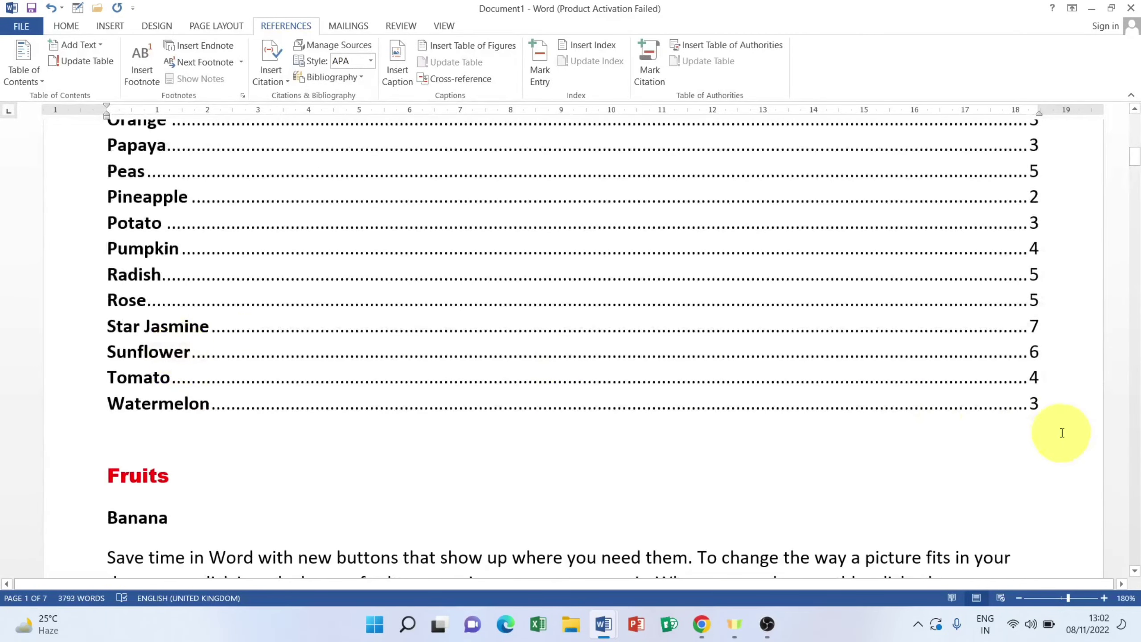
{"action": "left_click_drag", "start_coordinate": [1056, 411], "coordinate": [361, 280]}
{"action": "scroll", "coordinate": [114, 127], "scroll_direction": "up", "scroll_amount": 10}
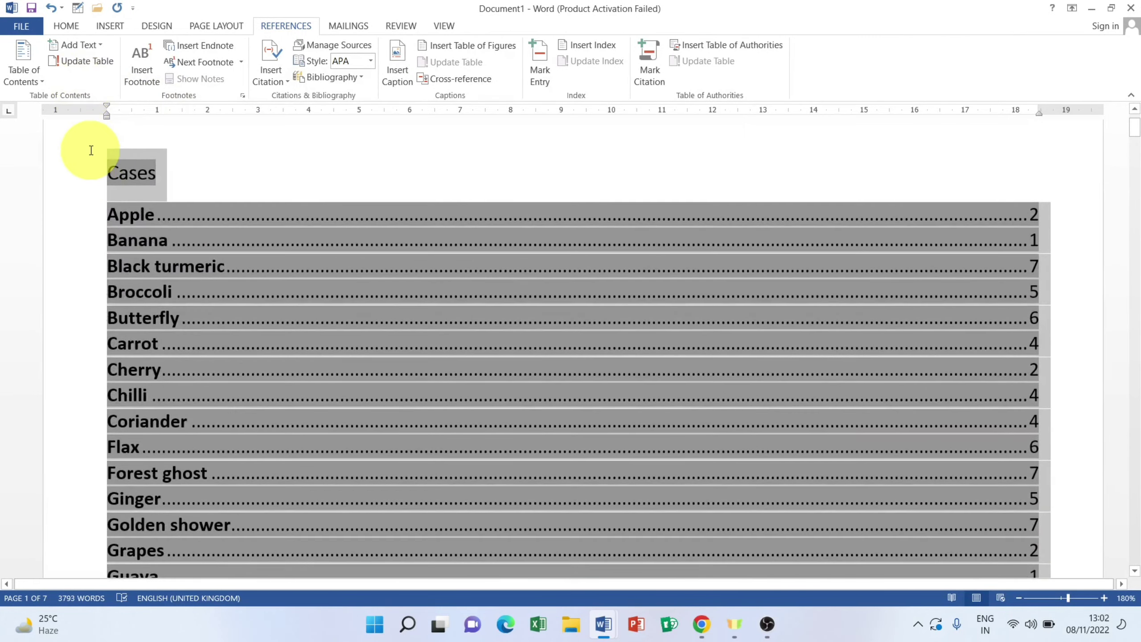
Step: Update the Table of Authorities, then scroll down to the L.F section after Radish on page 5
{"action": "left_click", "coordinate": [91, 150]}
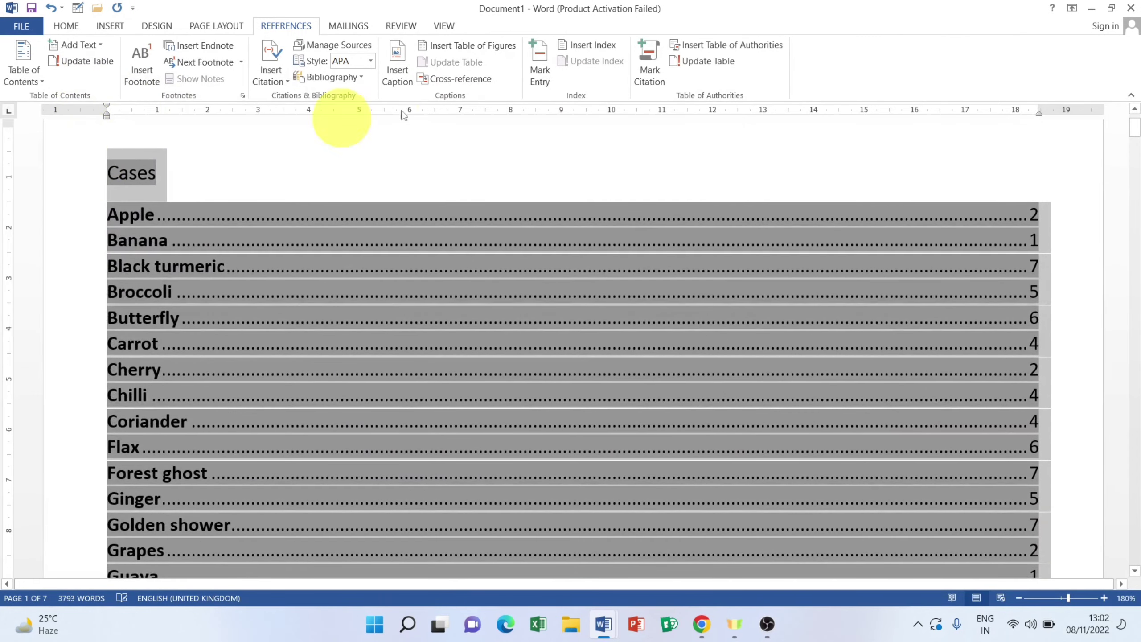
{"action": "left_click", "coordinate": [707, 60]}
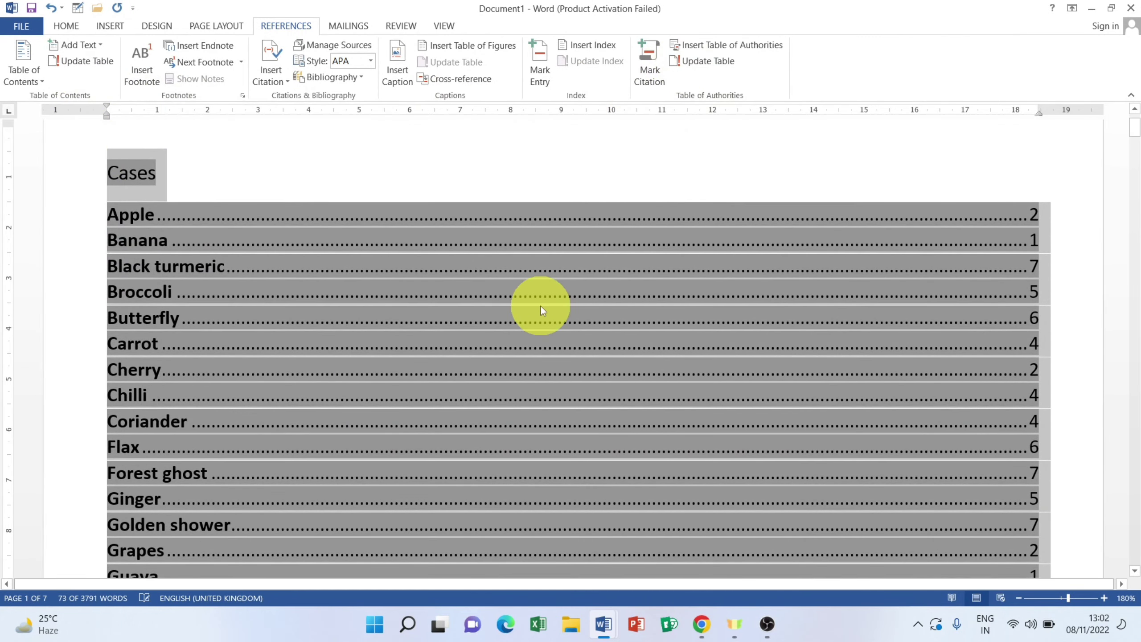
{"action": "scroll", "coordinate": [540, 305], "scroll_direction": "down", "scroll_amount": 10}
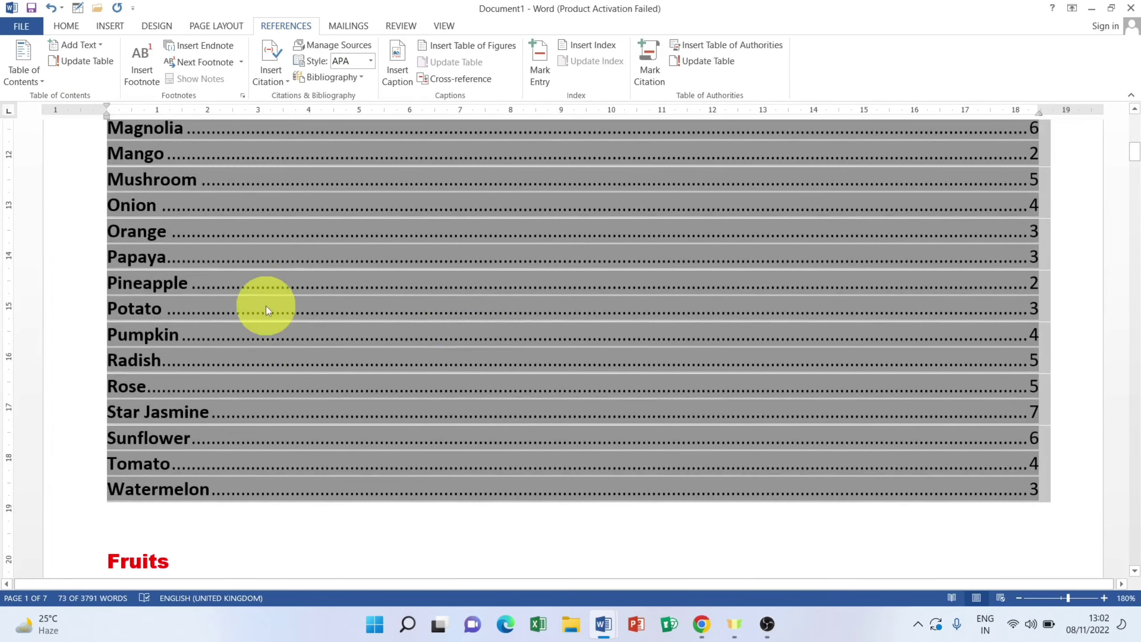
{"action": "scroll", "coordinate": [266, 306], "scroll_direction": "up", "scroll_amount": 5}
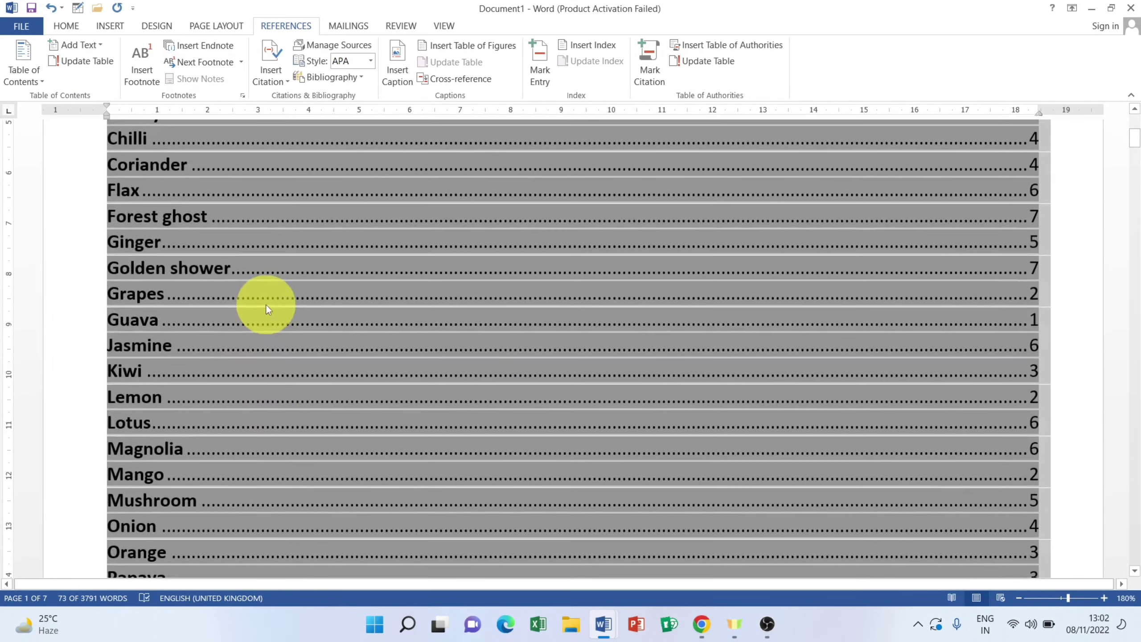
{"action": "scroll", "coordinate": [265, 303], "scroll_direction": "up", "scroll_amount": 6}
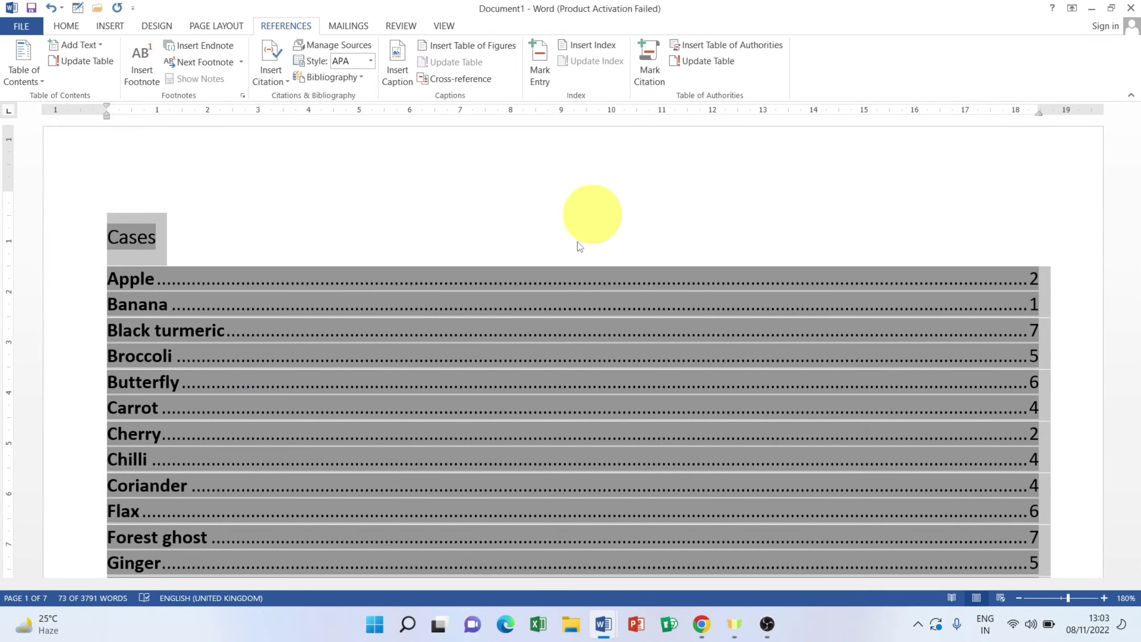
{"action": "scroll", "coordinate": [479, 333], "scroll_direction": "down", "scroll_amount": 15}
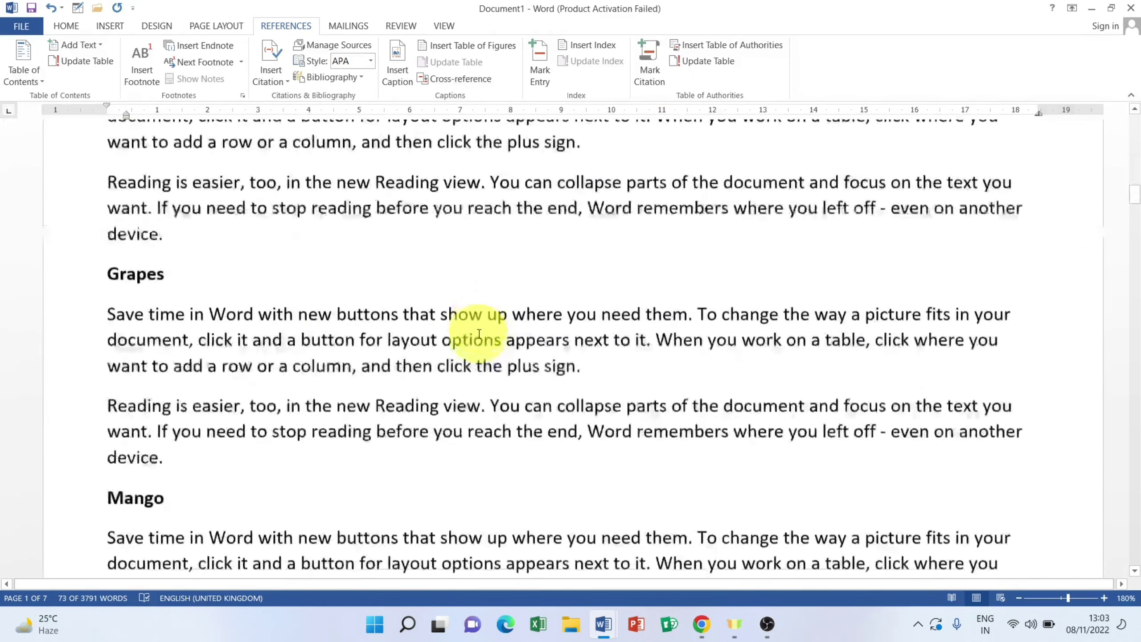
{"action": "scroll", "coordinate": [479, 333], "scroll_direction": "down", "scroll_amount": 20}
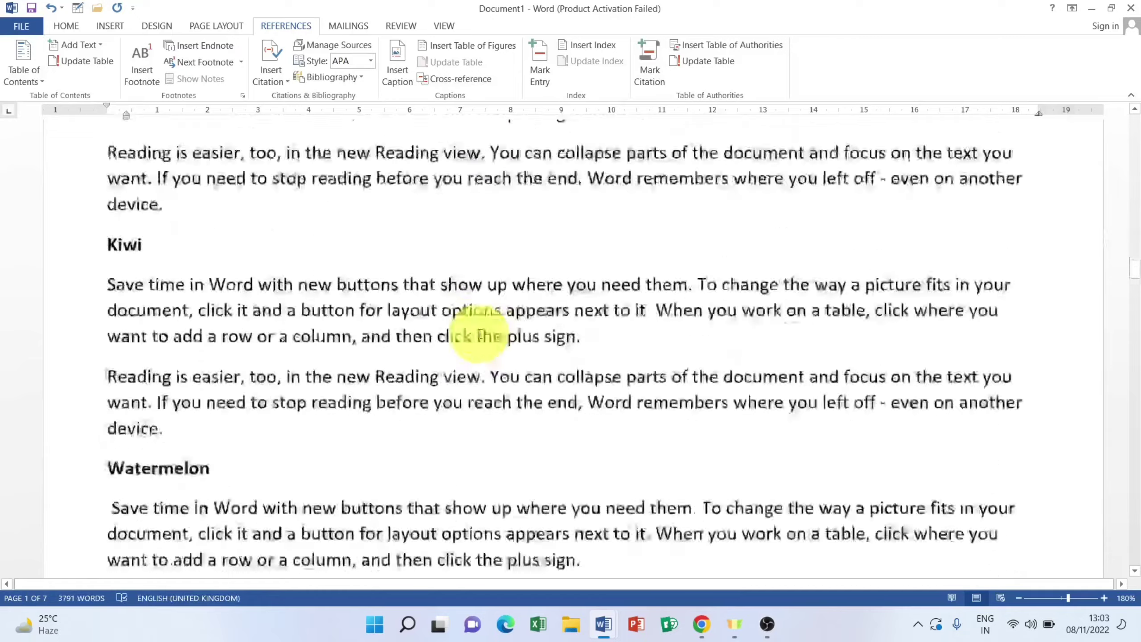
{"action": "scroll", "coordinate": [479, 334], "scroll_direction": "down", "scroll_amount": 20}
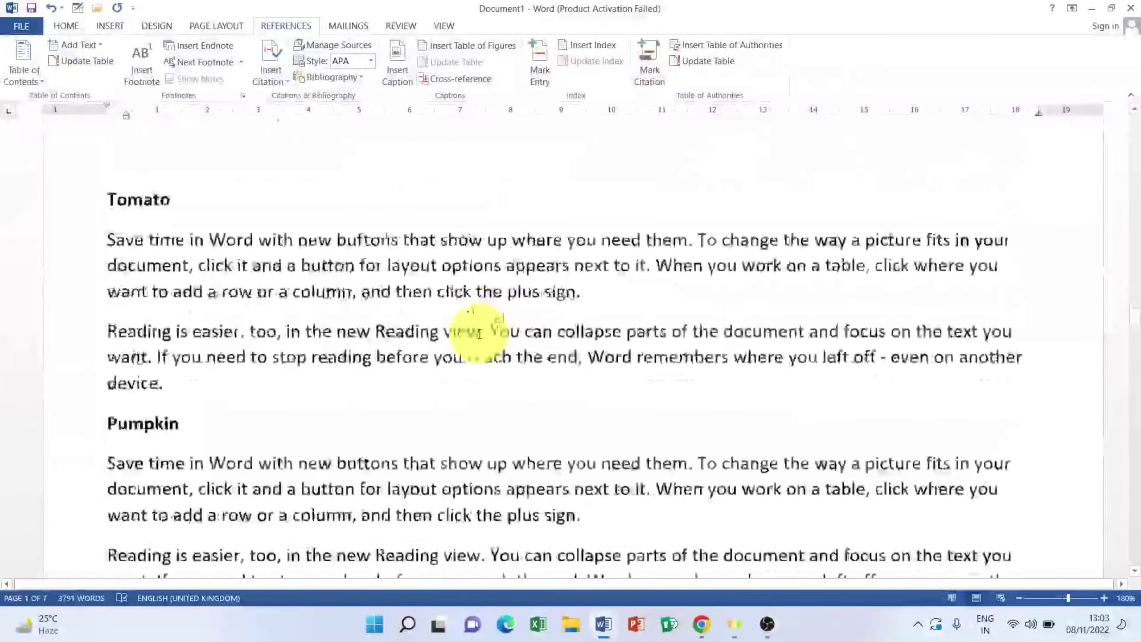
{"action": "scroll", "coordinate": [479, 333], "scroll_direction": "down", "scroll_amount": 20}
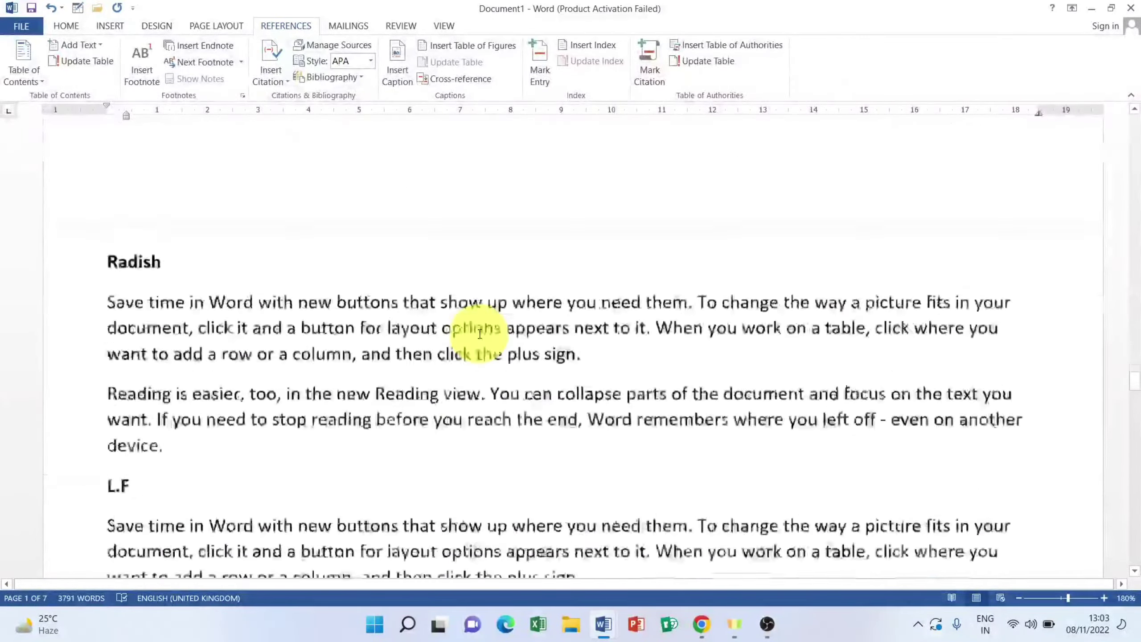
{"action": "scroll", "coordinate": [479, 333], "scroll_direction": "down", "scroll_amount": 2}
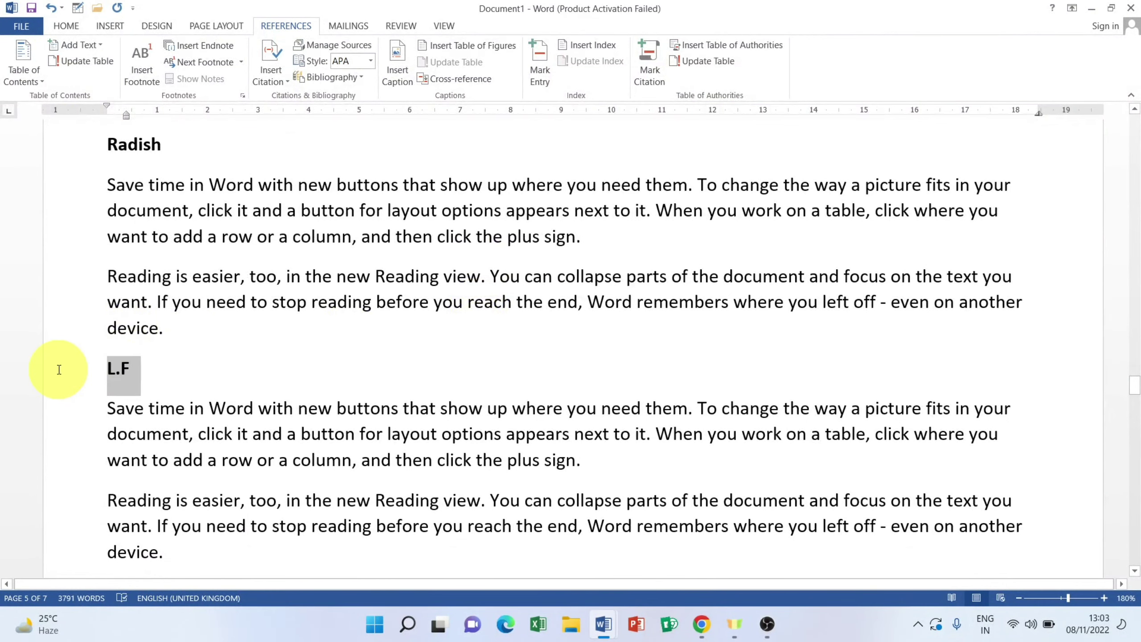
Step: Mark the L.F heading as a Cases citation
{"action": "left_click", "coordinate": [59, 370]}
{"action": "left_click", "coordinate": [649, 63]}
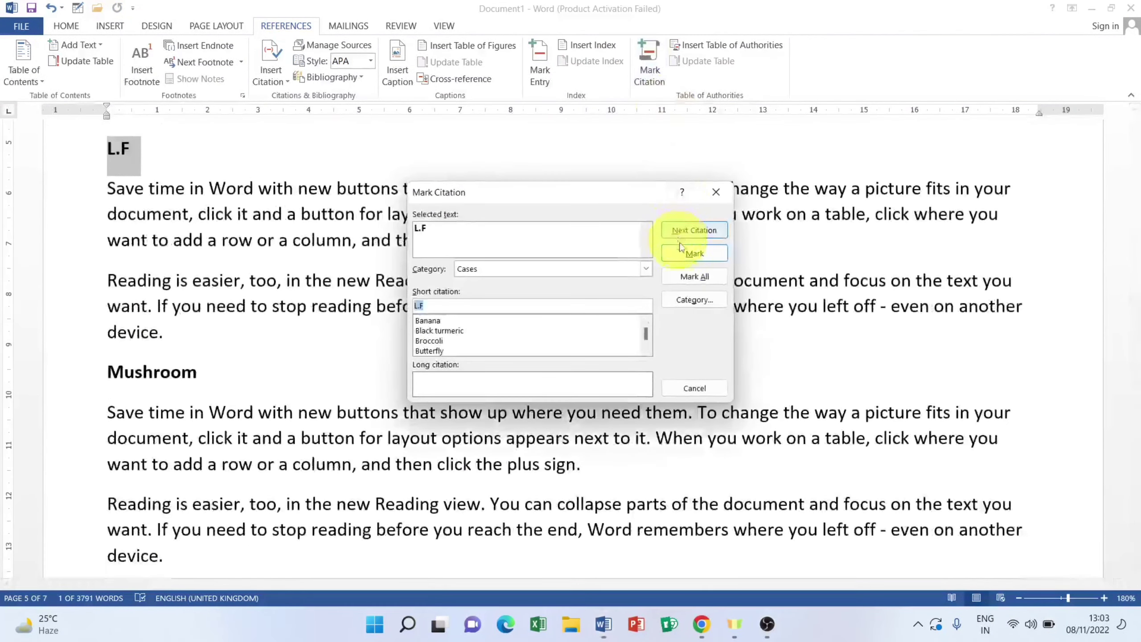
{"action": "left_click", "coordinate": [680, 248]}
{"action": "left_click", "coordinate": [695, 389]}
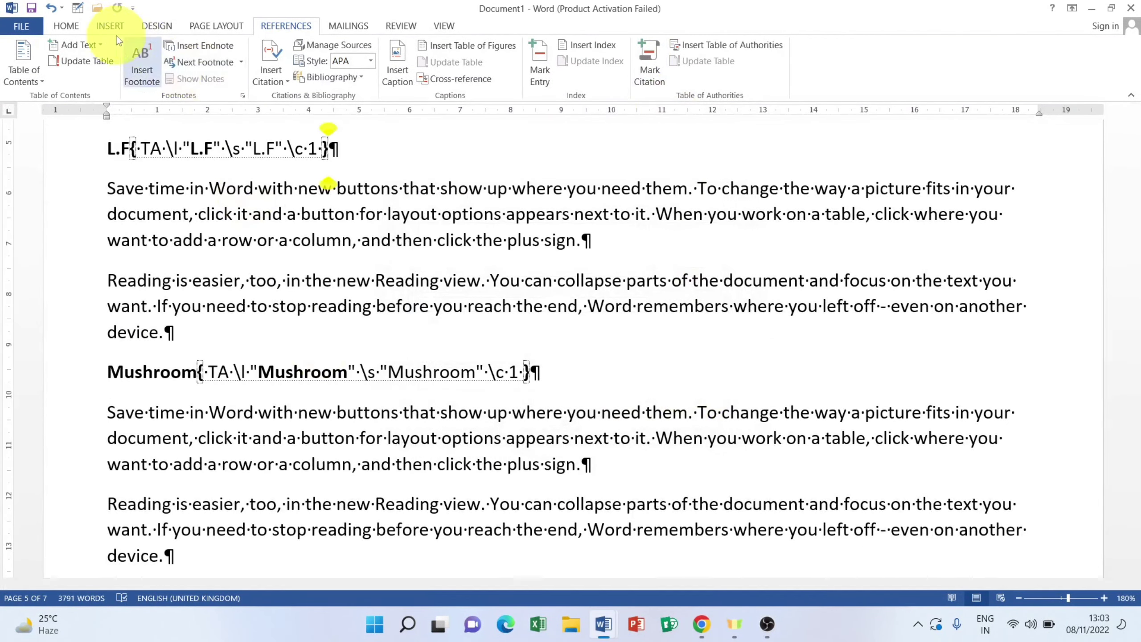
Step: Turn off Show/Hide ¶ and return to the Table of Authorities on page 1
{"action": "left_click", "coordinate": [69, 27]}
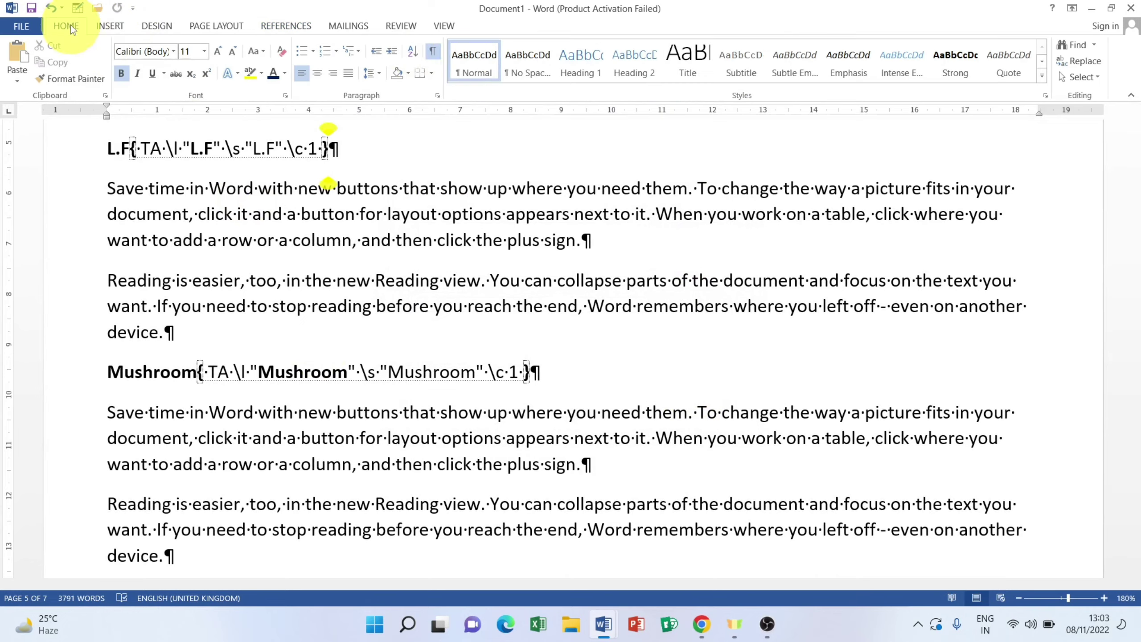
{"action": "left_click", "coordinate": [433, 50]}
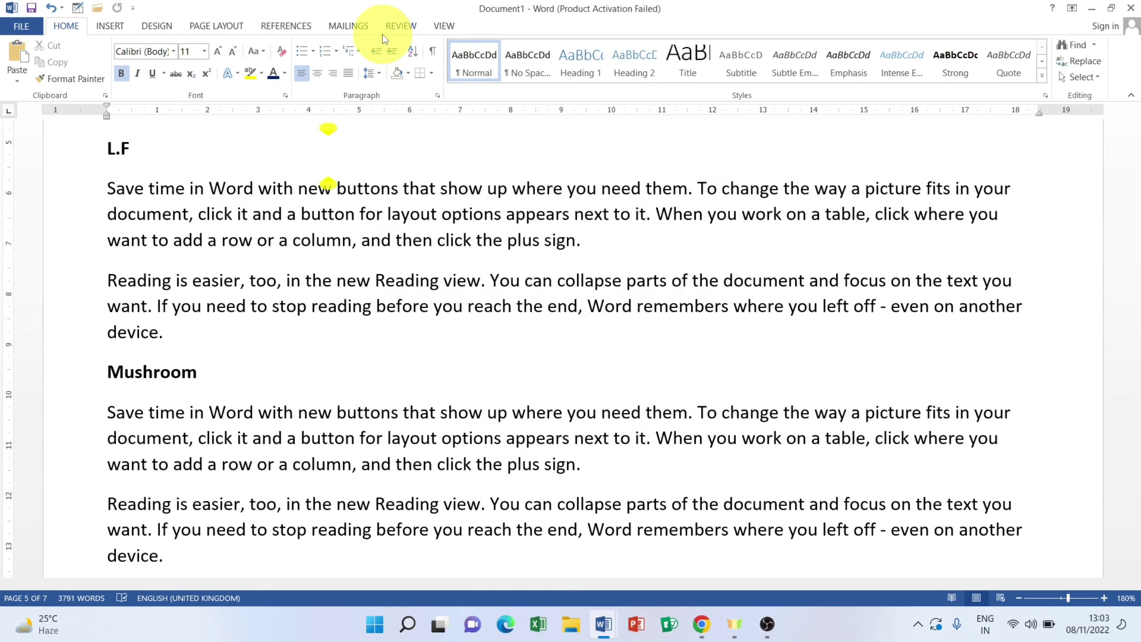
{"action": "scroll", "coordinate": [350, 201], "scroll_direction": "down", "scroll_amount": 2}
{"action": "scroll", "coordinate": [353, 198], "scroll_direction": "down", "scroll_amount": 10}
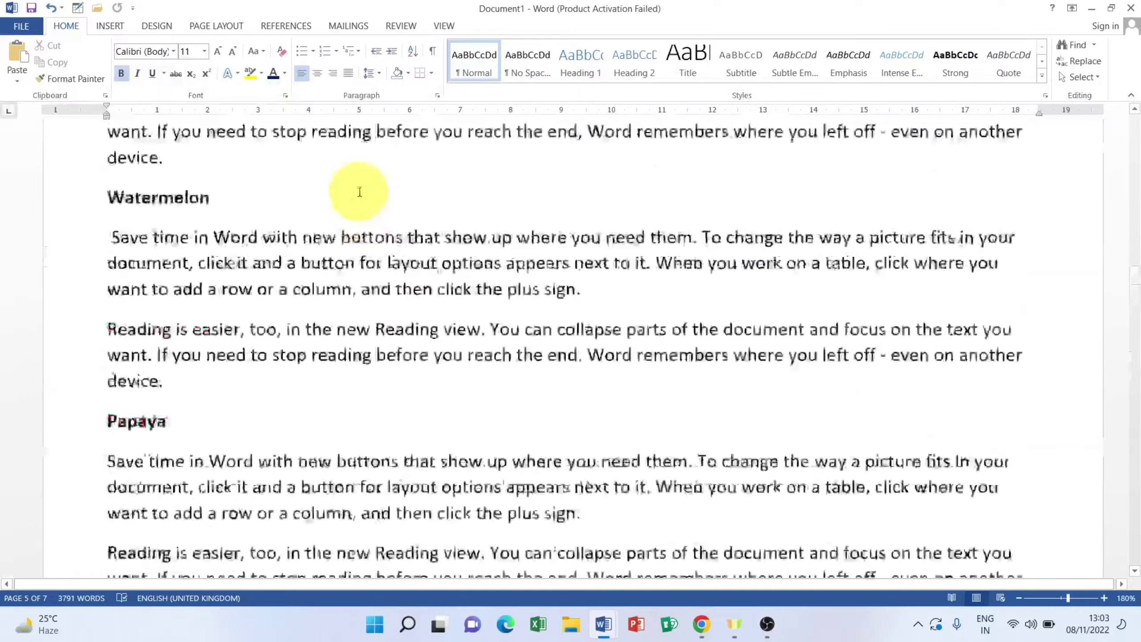
{"action": "scroll", "coordinate": [361, 191], "scroll_direction": "up", "scroll_amount": 15}
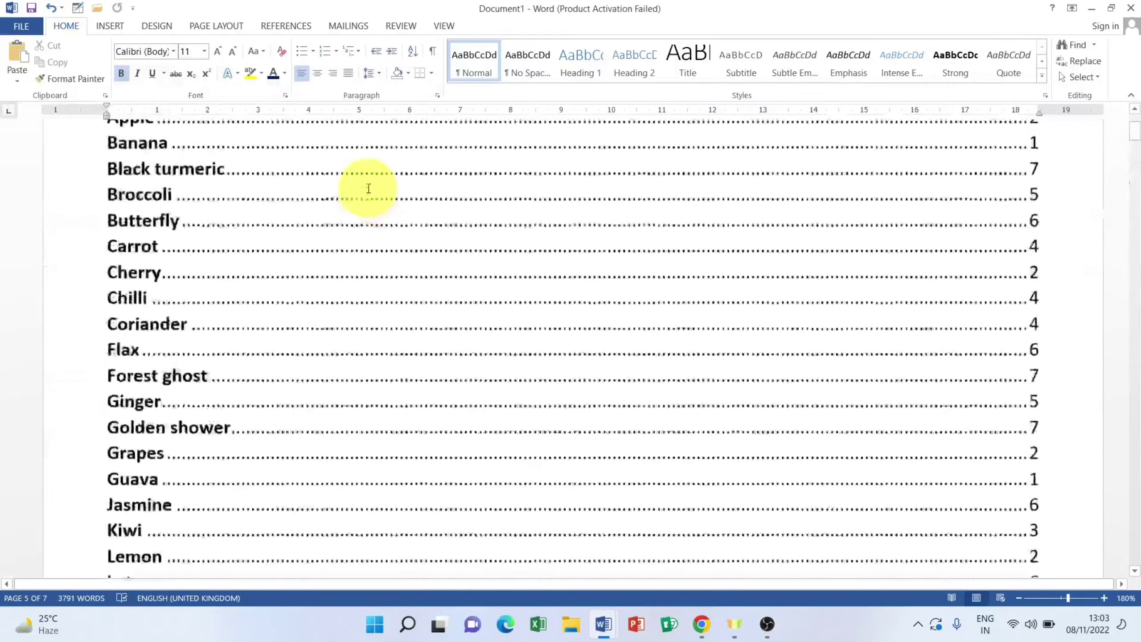
{"action": "scroll", "coordinate": [369, 193], "scroll_direction": "down", "scroll_amount": 4}
{"action": "scroll", "coordinate": [224, 450], "scroll_direction": "down", "scroll_amount": 3}
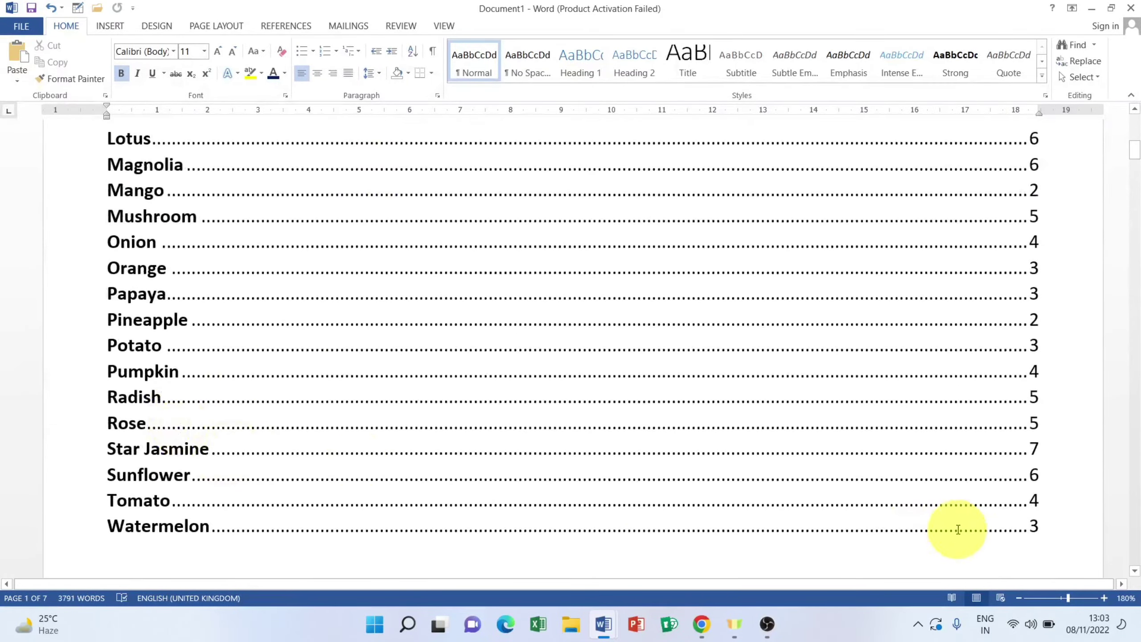
{"action": "left_click_drag", "start_coordinate": [1048, 531], "coordinate": [84, 173]}
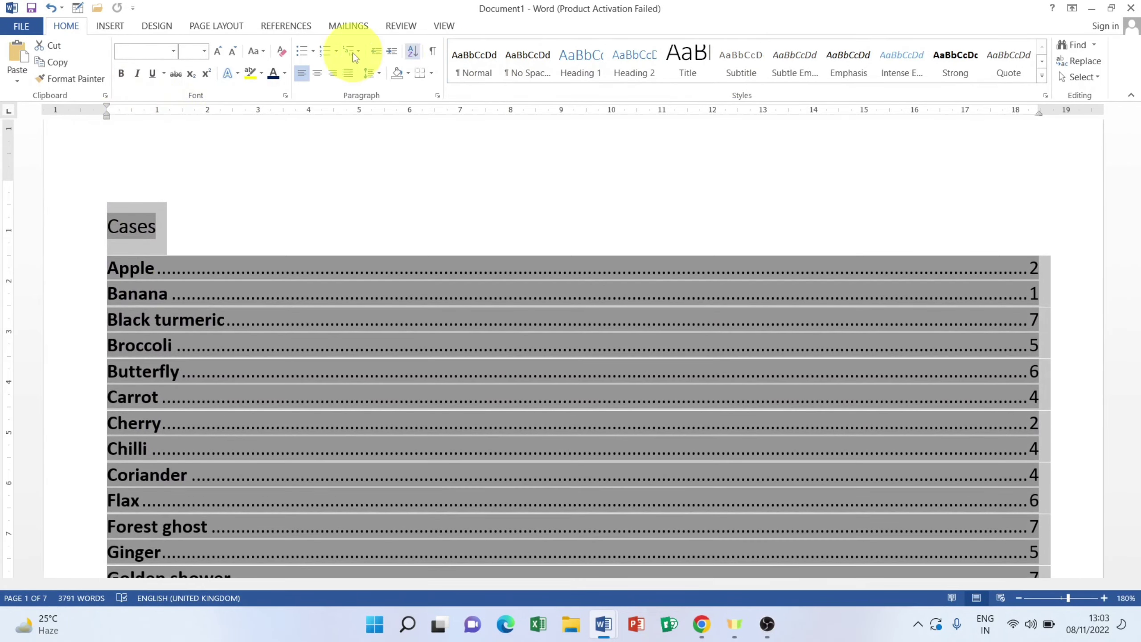
Step: Update the Table of Authorities and select the new L.F entry listed on page 5
{"action": "left_click", "coordinate": [294, 31]}
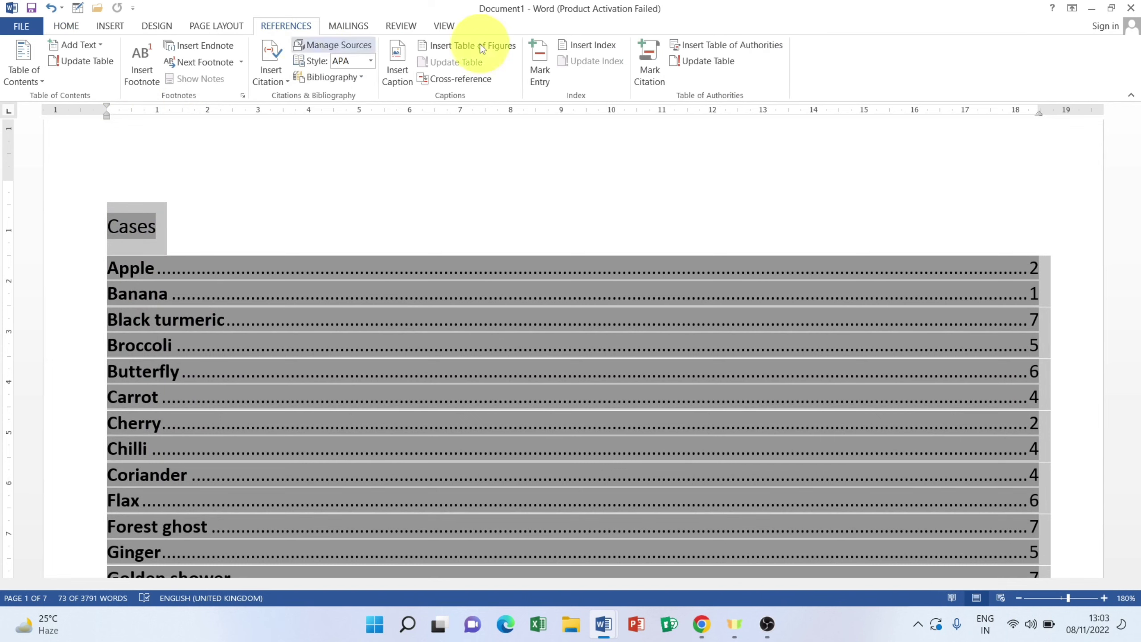
{"action": "left_click", "coordinate": [699, 60]}
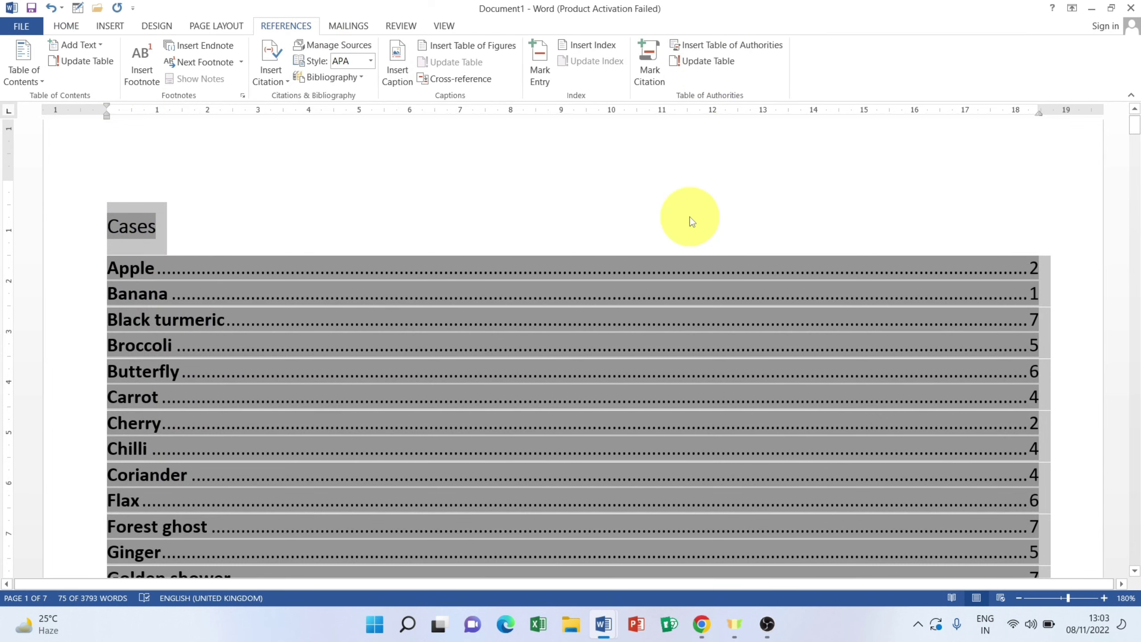
{"action": "left_click", "coordinate": [423, 445]}
{"action": "scroll", "coordinate": [423, 445], "scroll_direction": "down", "scroll_amount": 5}
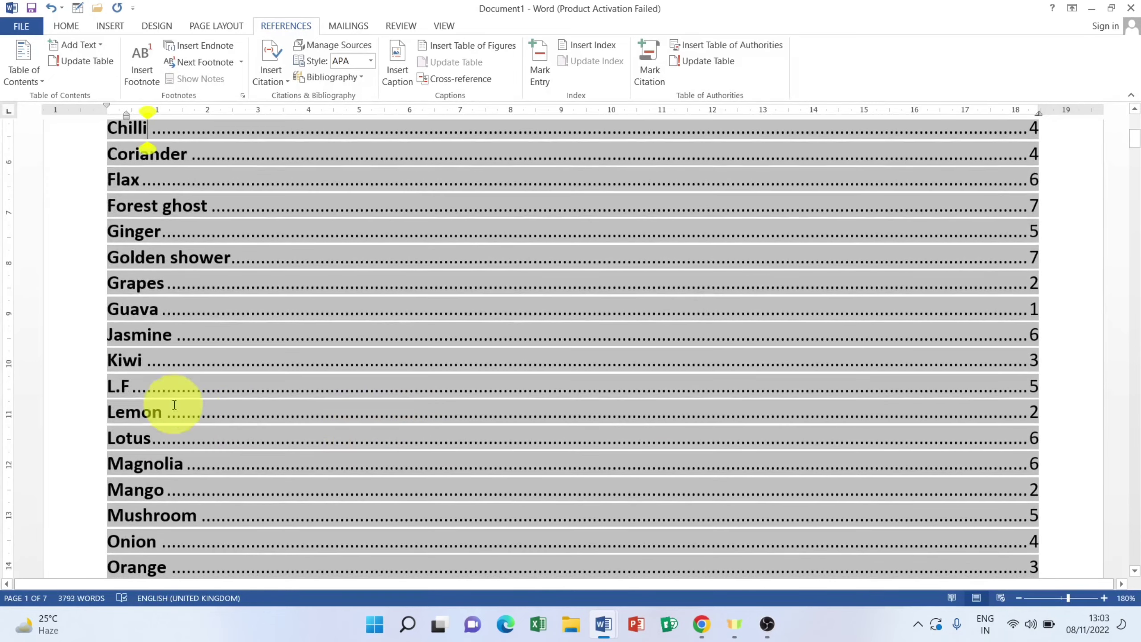
{"action": "double_click", "coordinate": [123, 387]}
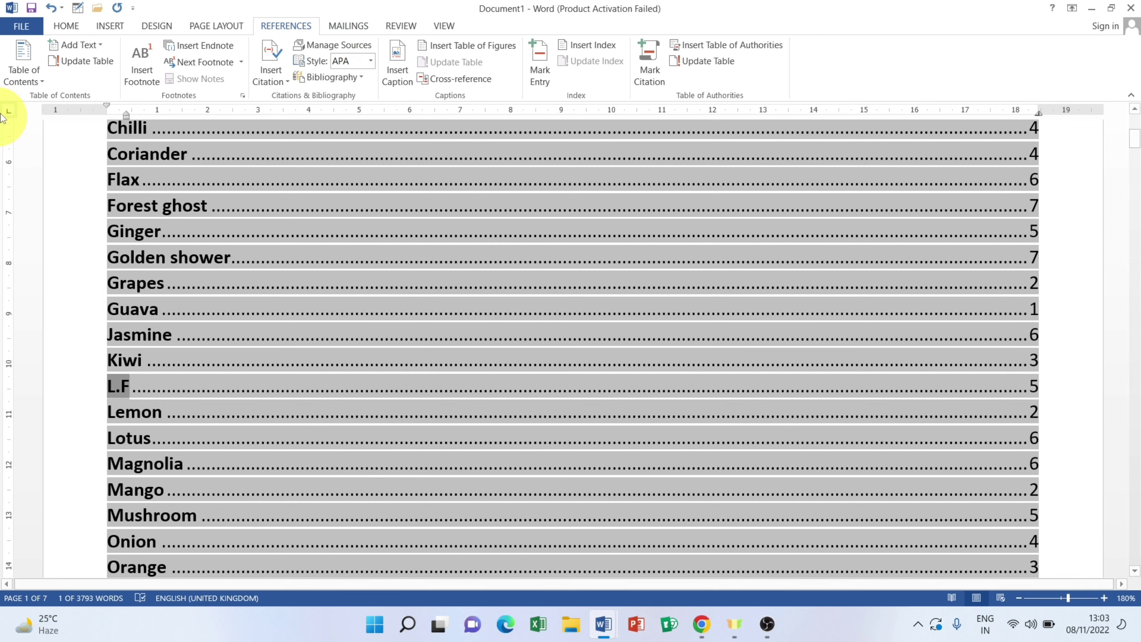
Step: Create a new blank document, Document3, and show the Mailings commands
{"action": "left_click", "coordinate": [22, 25]}
{"action": "left_click", "coordinate": [38, 85]}
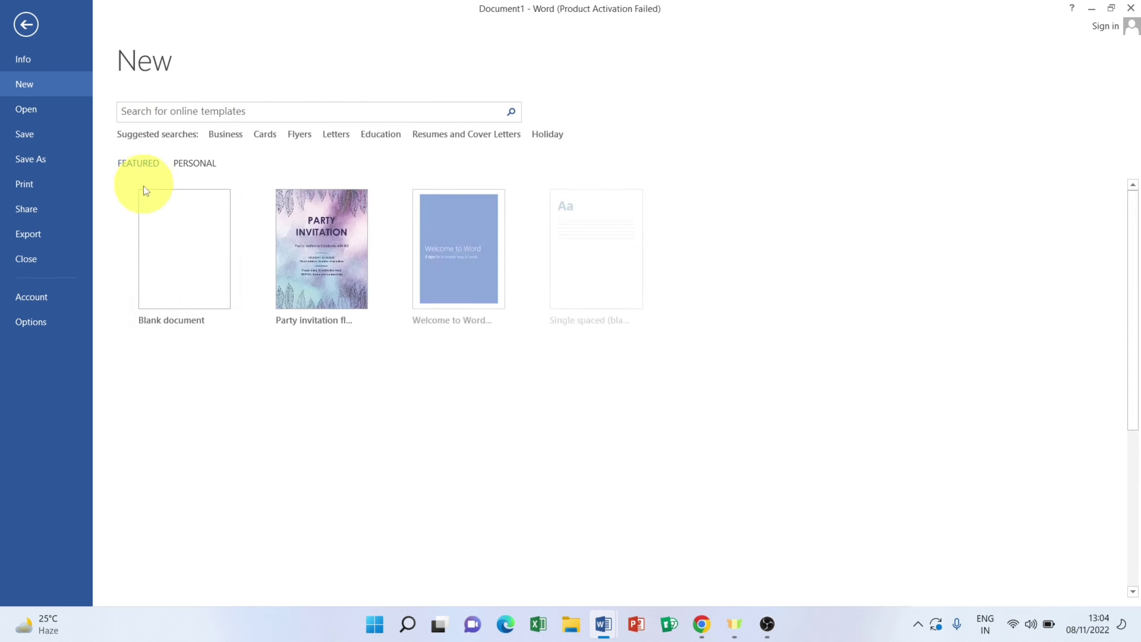
{"action": "key", "text": "Escape"}
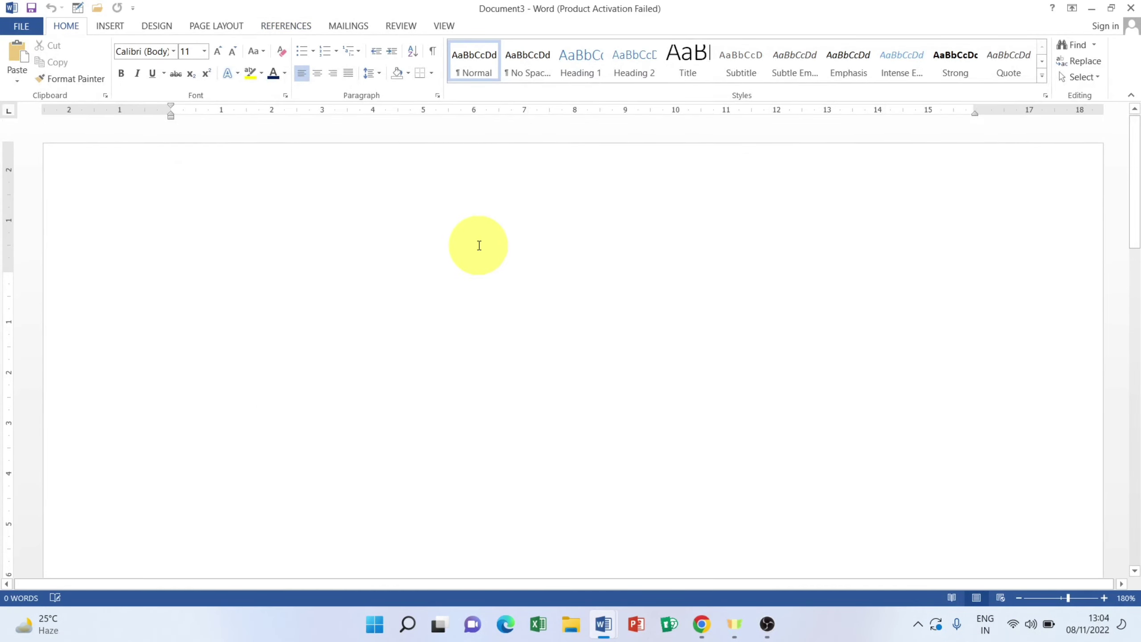
{"action": "left_click", "coordinate": [348, 25]}
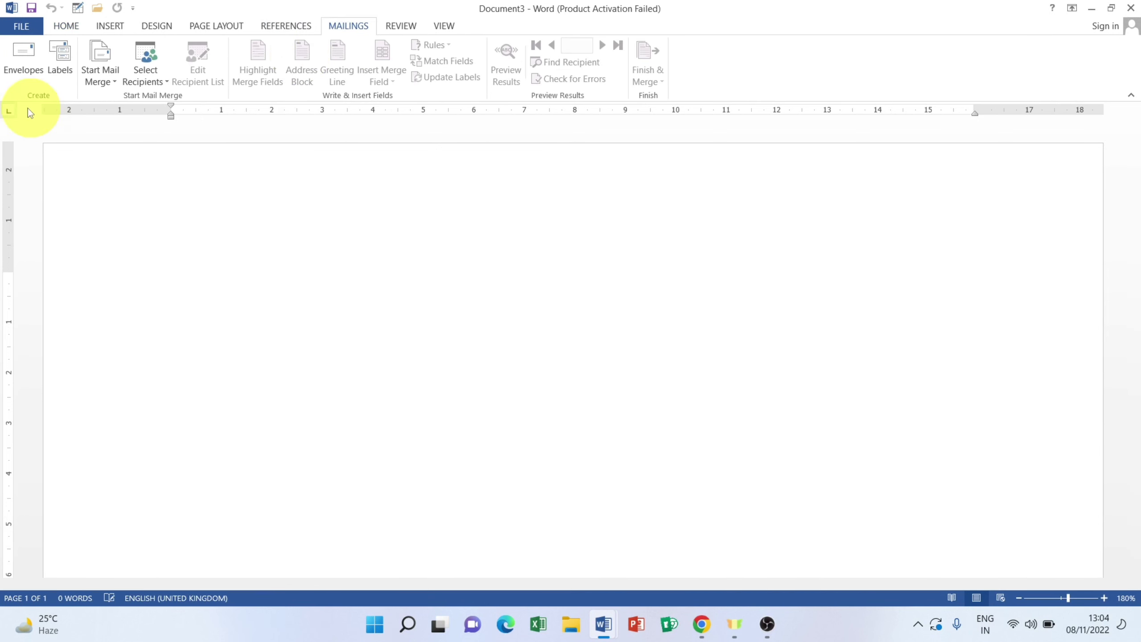